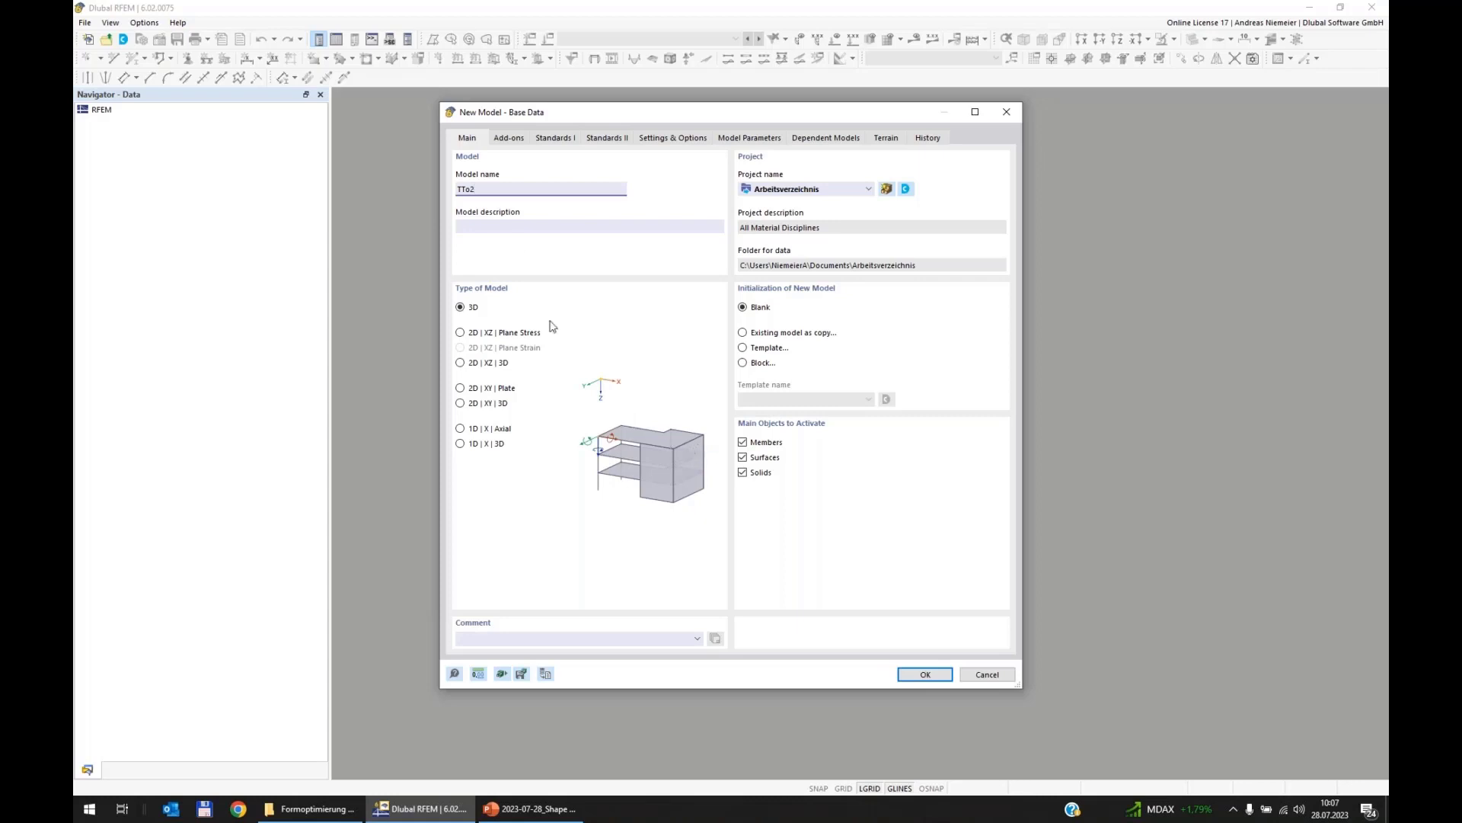
Enable the Optimization & Costs / CO2 Emission Estimation add-on with € as the currency symbol.
click(509, 139)
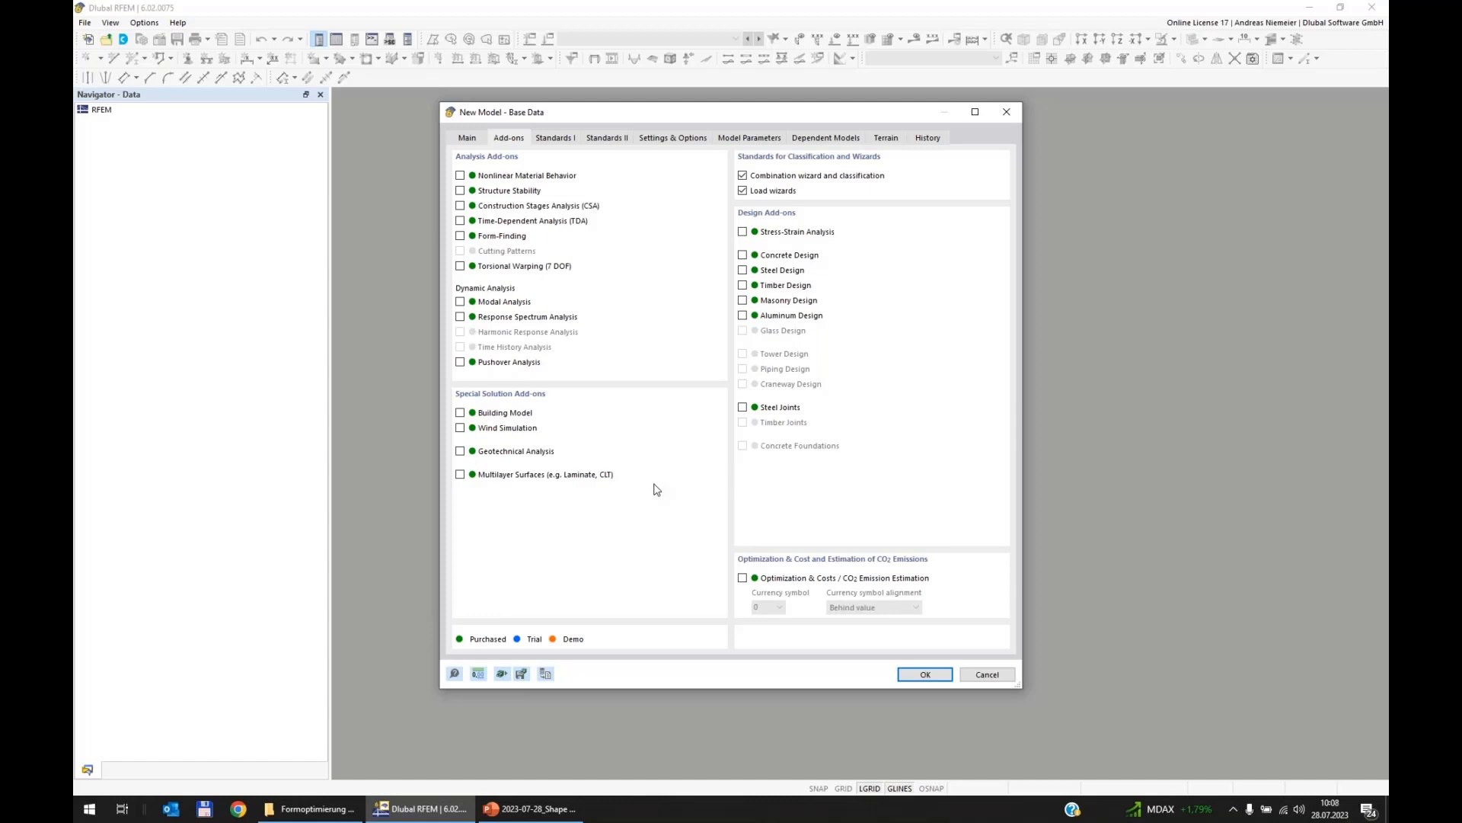
click(743, 578)
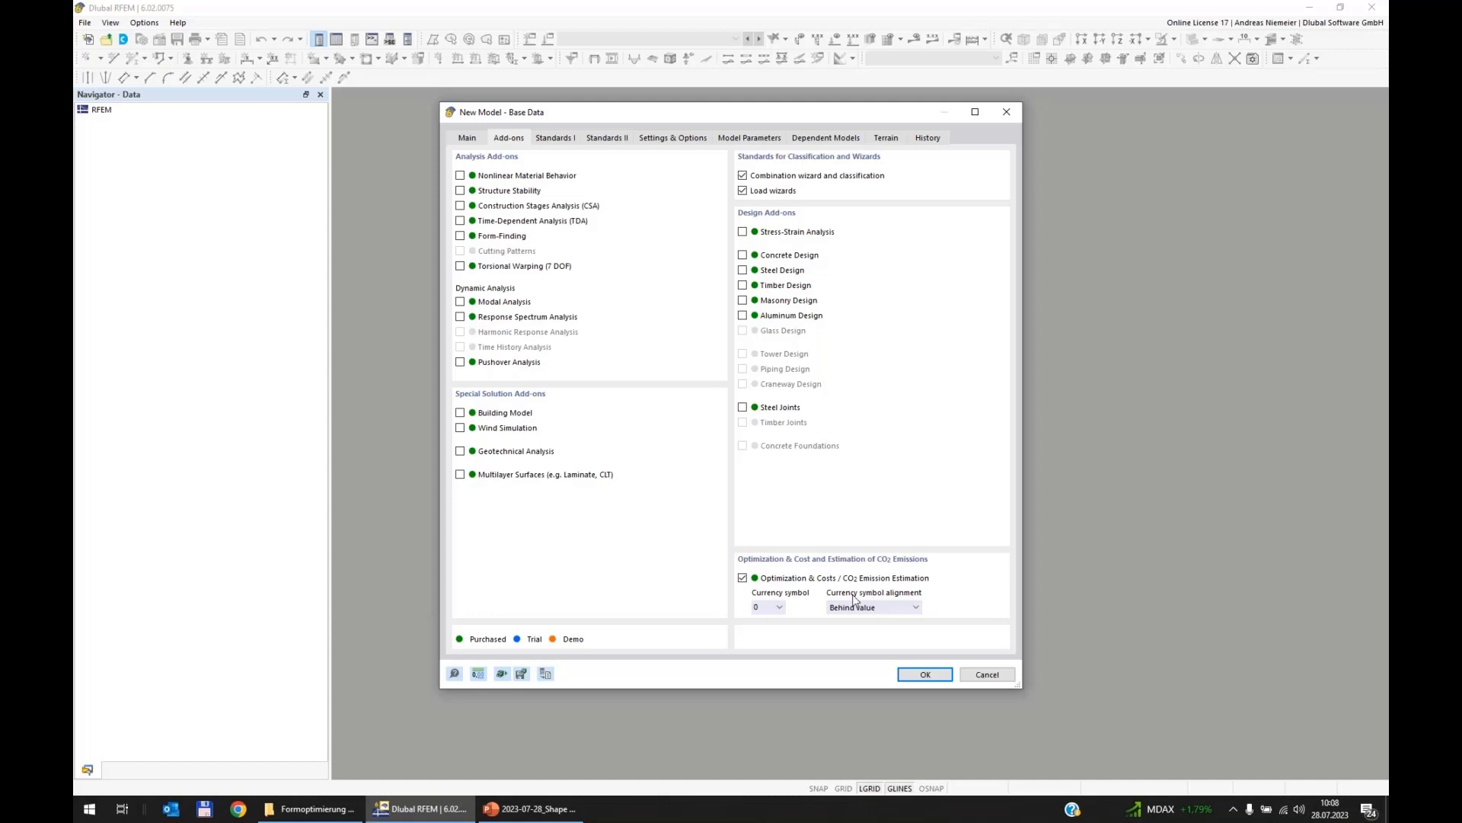
click(779, 609)
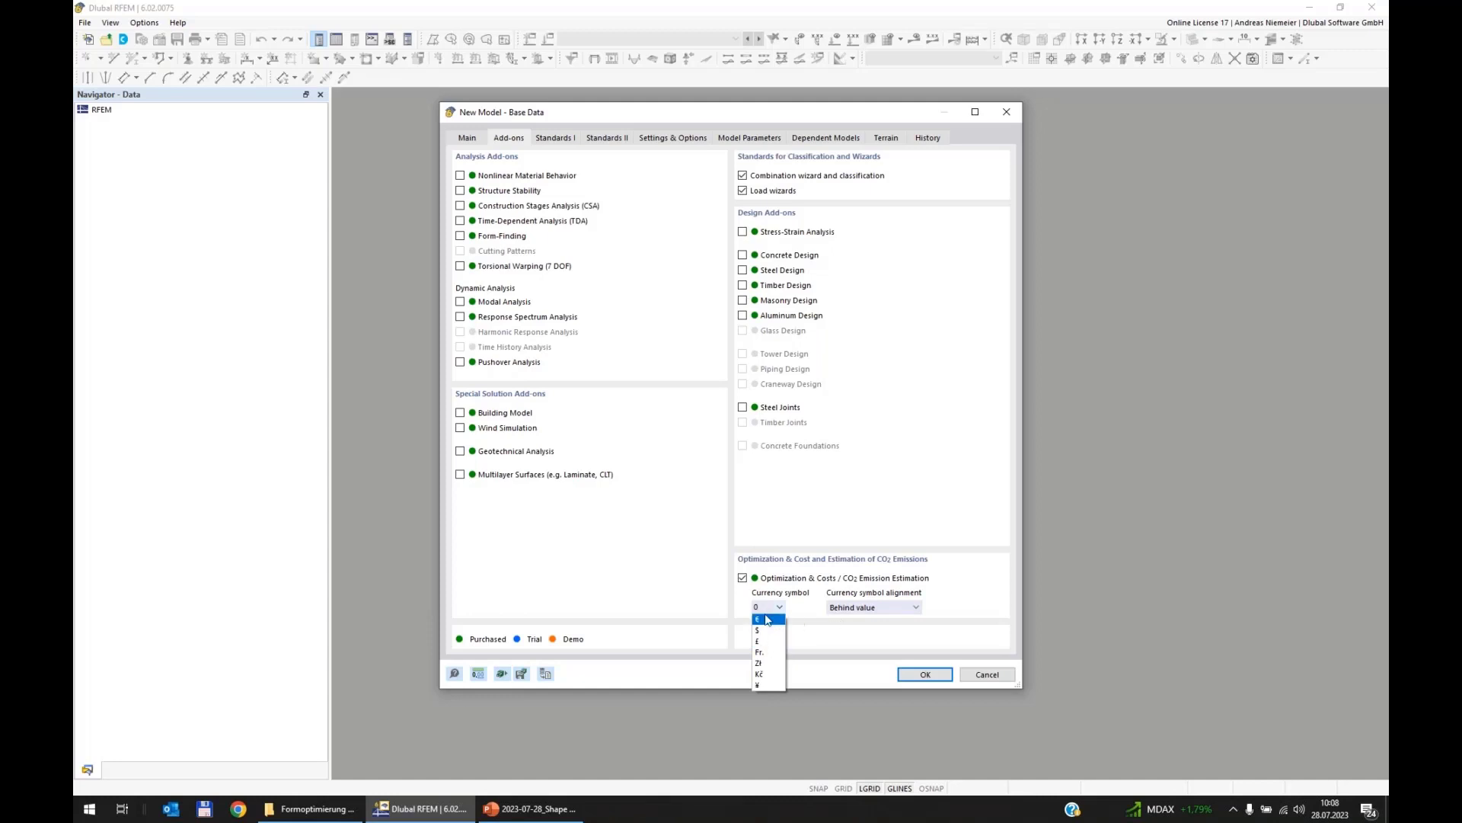
click(770, 619)
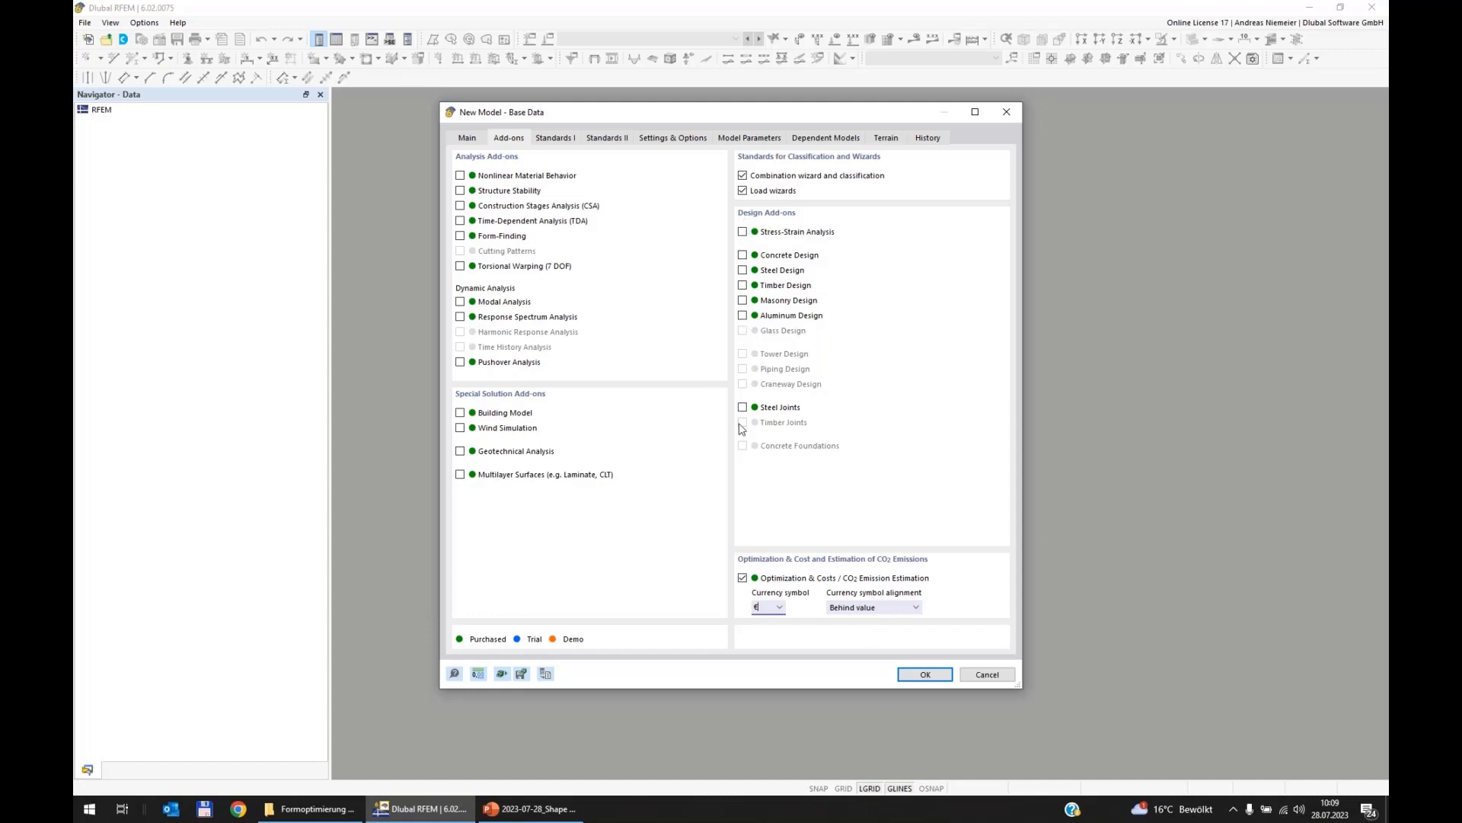
Enable Stress-Strain Analysis, leave Steel Design off, and confirm to create model TTo2.
click(743, 233)
click(742, 270)
click(543, 138)
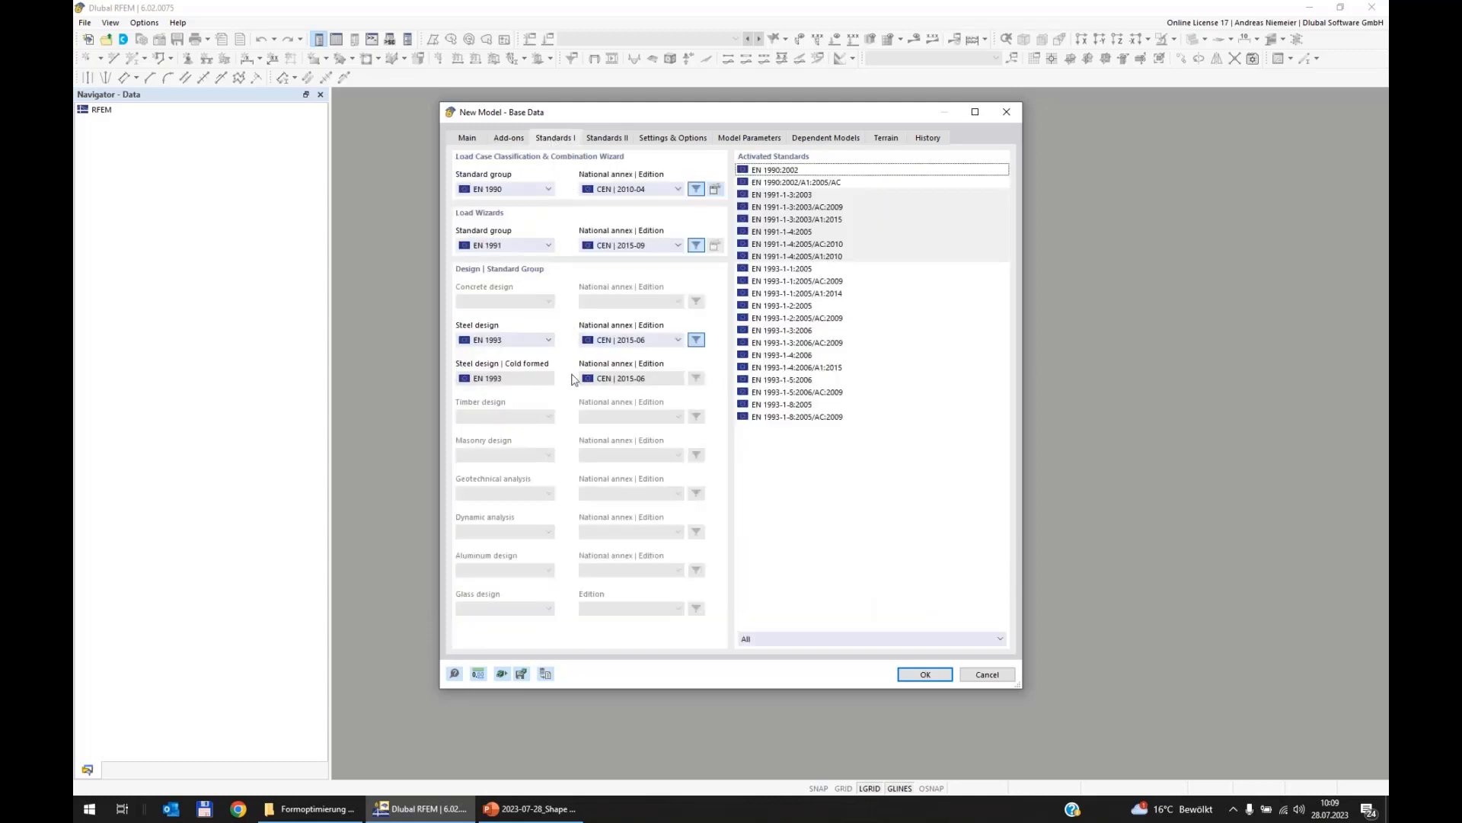
click(512, 139)
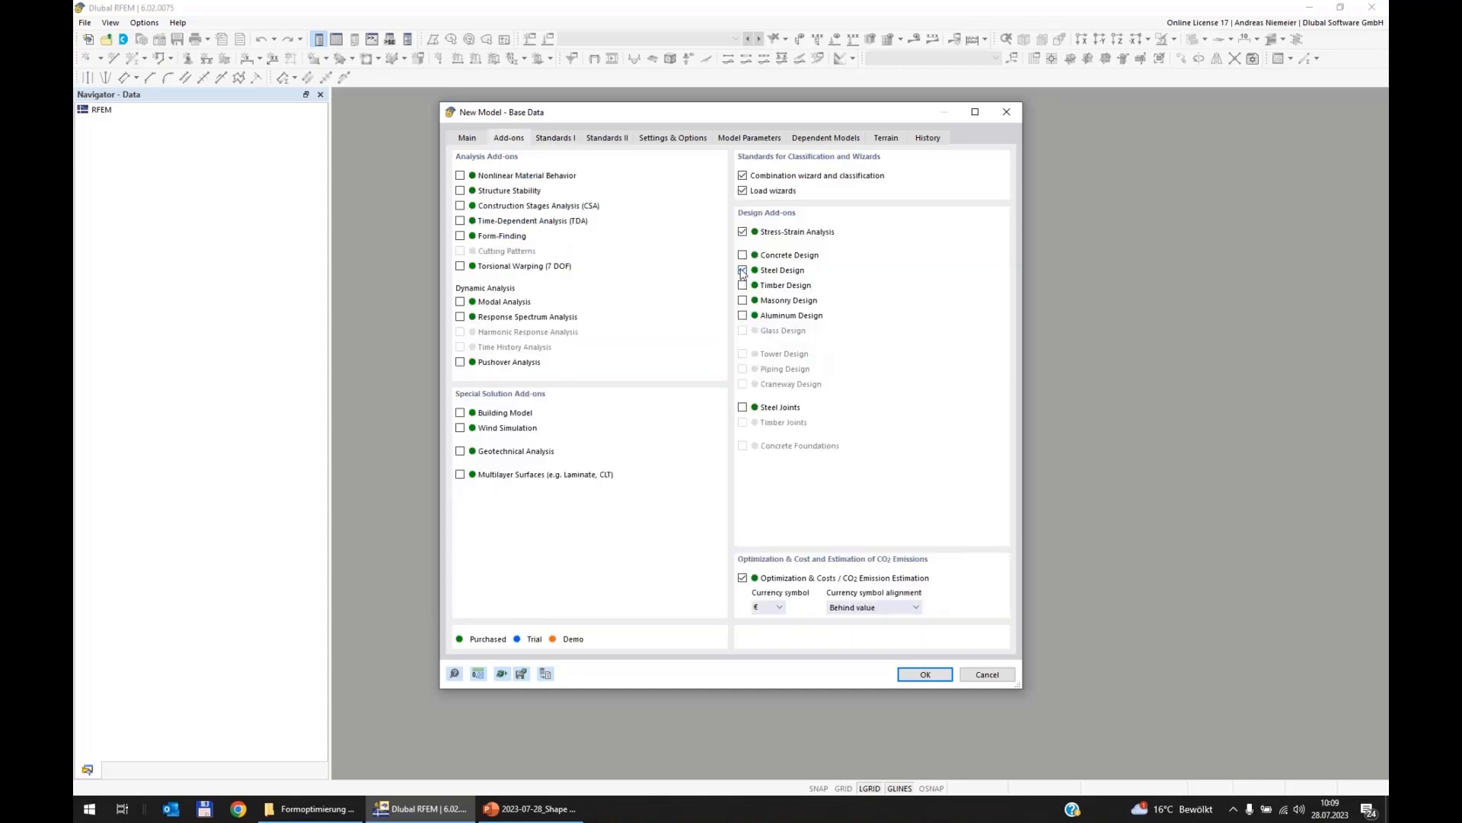
click(742, 271)
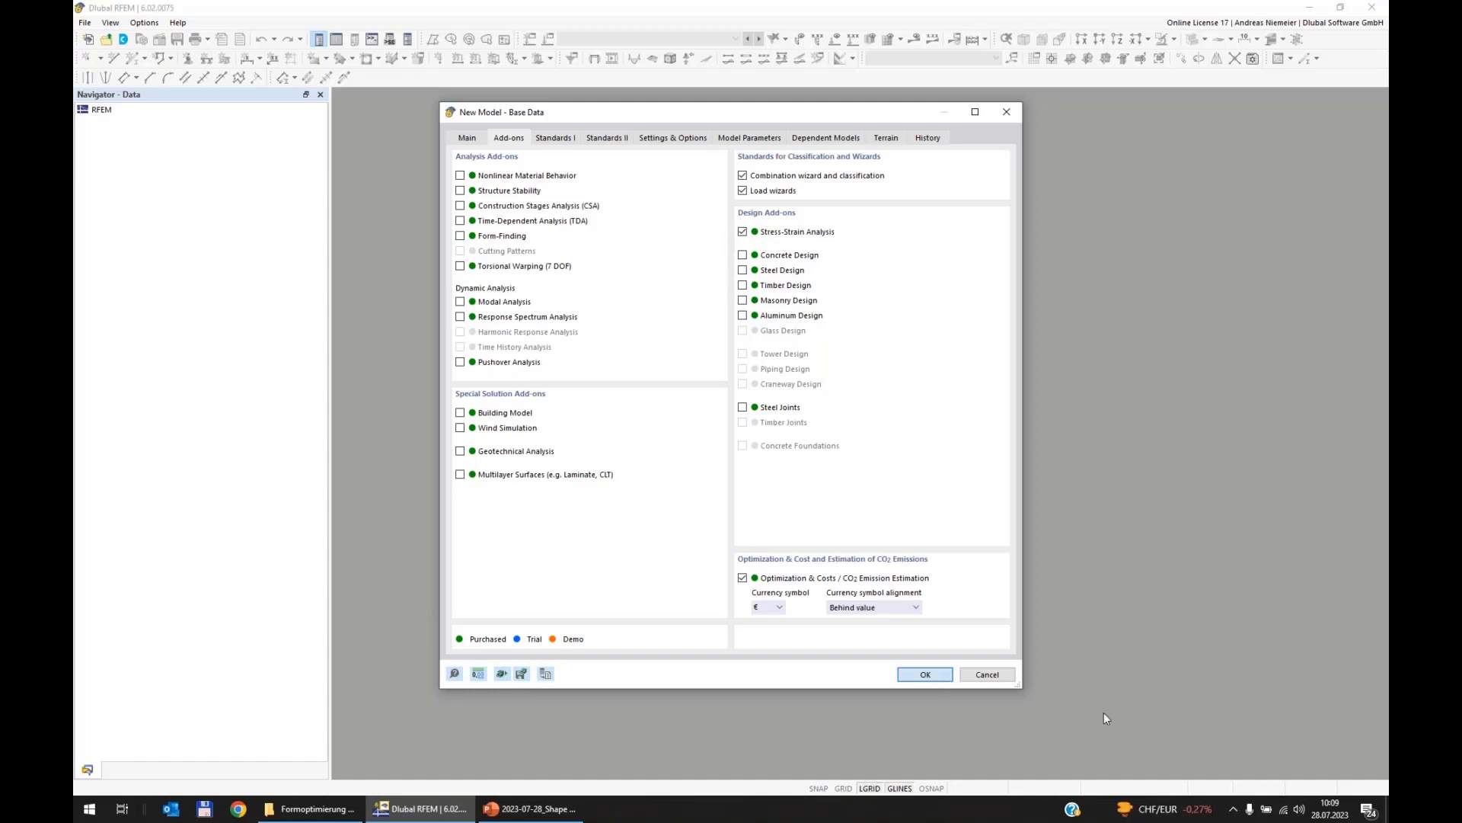
key(Return)
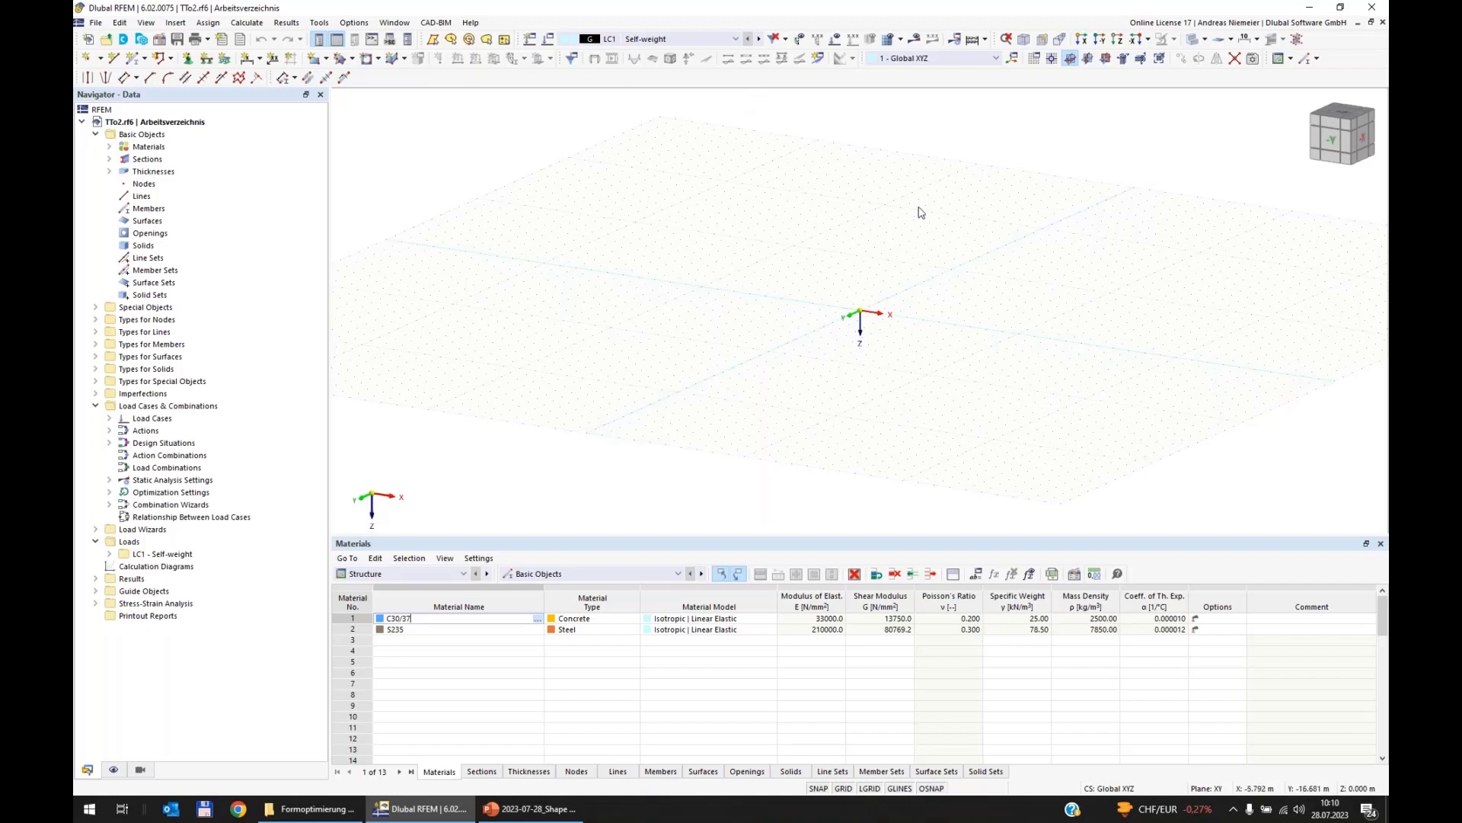
In the XZ view with Materials closed, draw a 15 m vertical line up from the origin.
click(1105, 58)
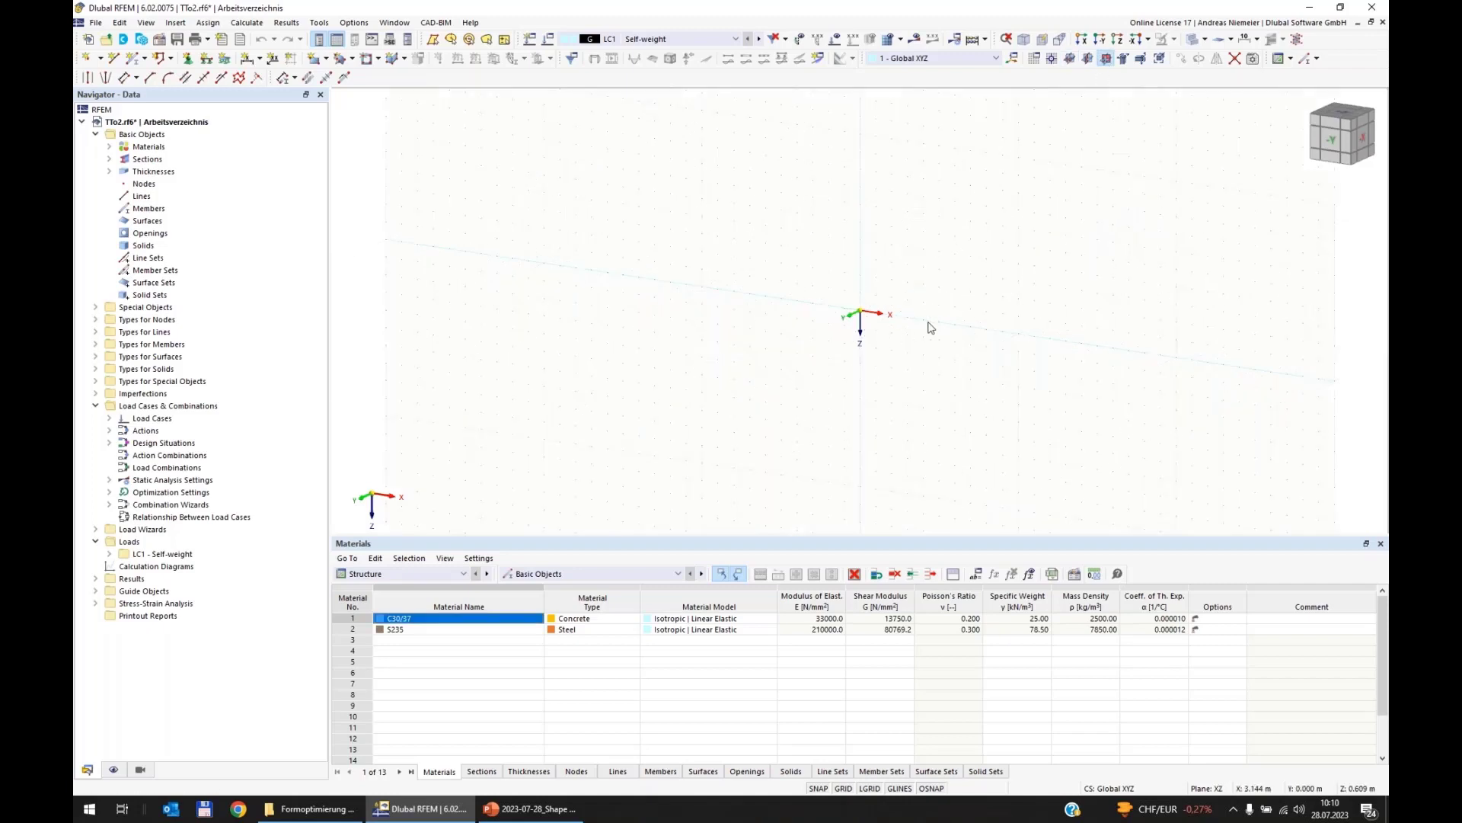
middle_drag(911, 341, 758, 430)
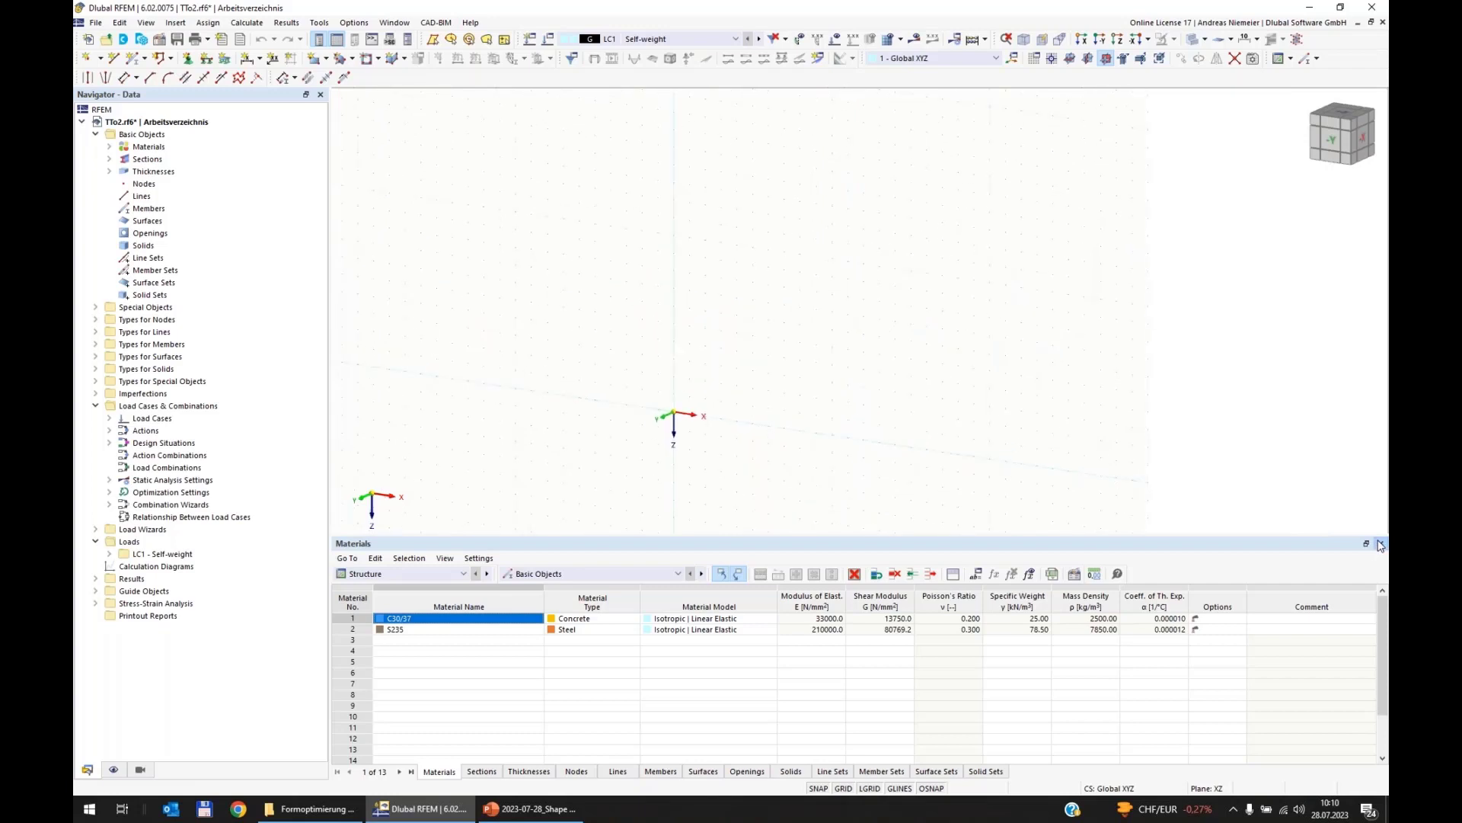
click(1381, 543)
click(113, 58)
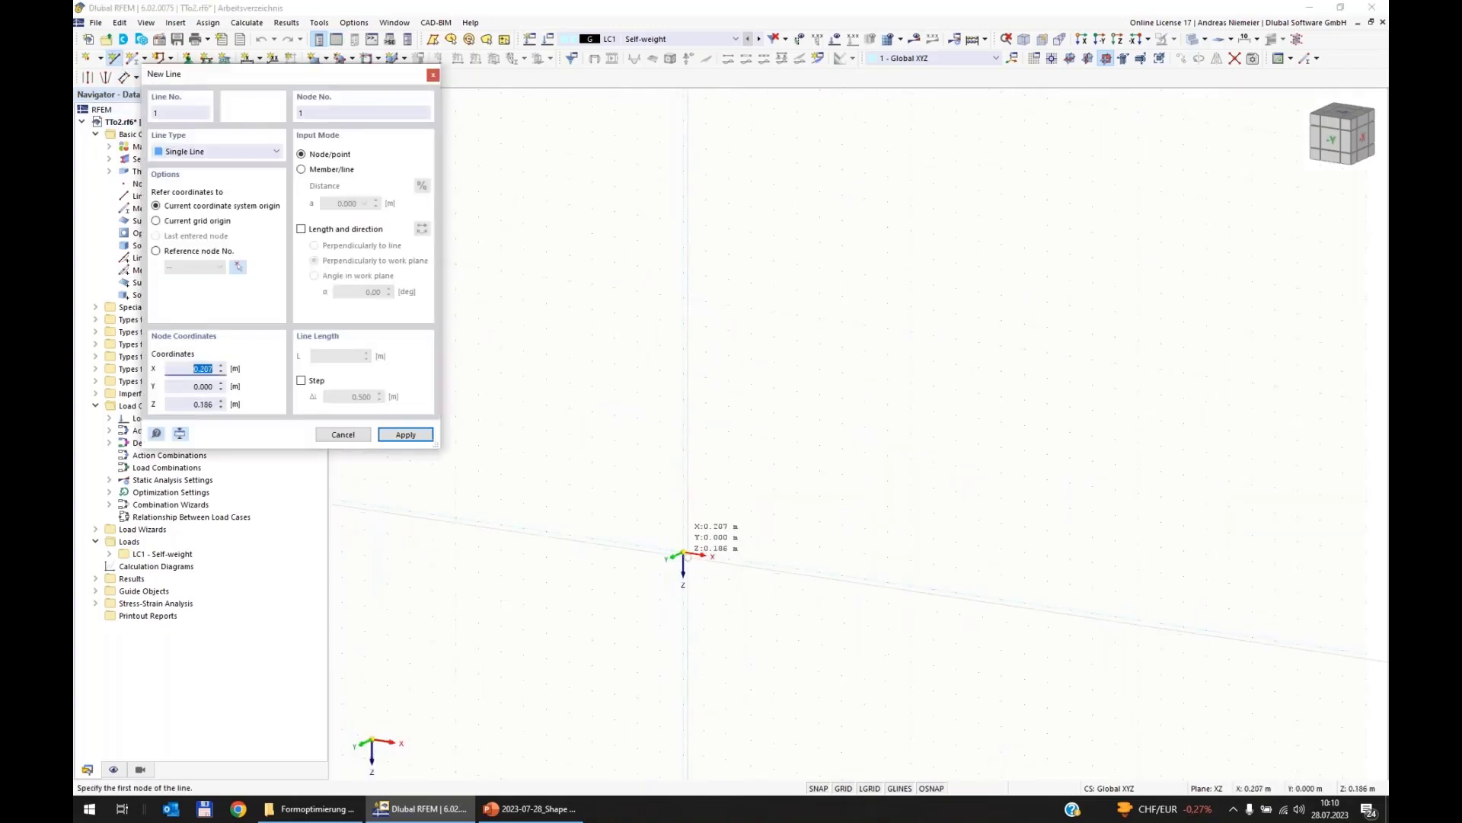
click(683, 553)
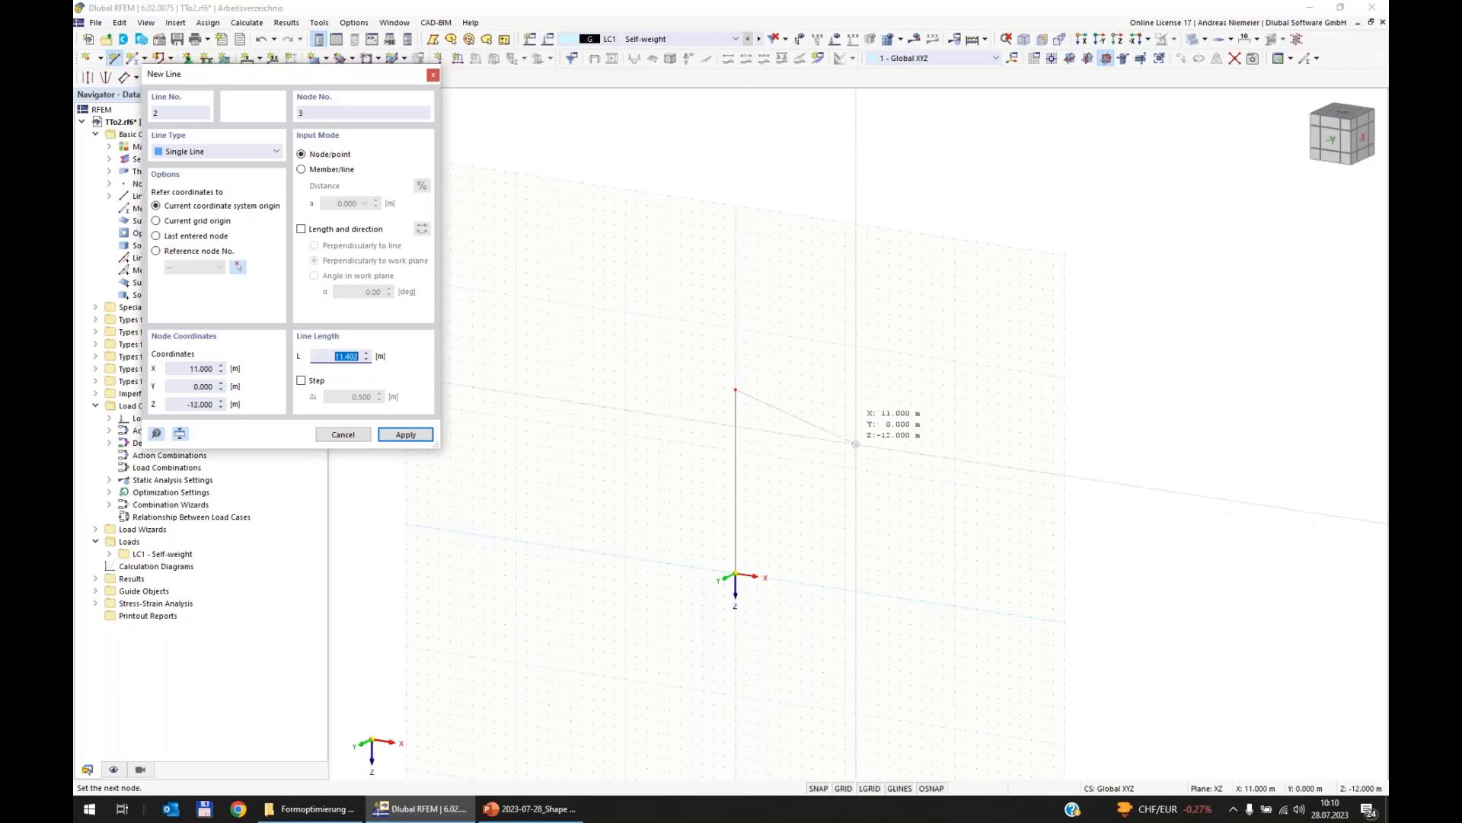
key(Return)
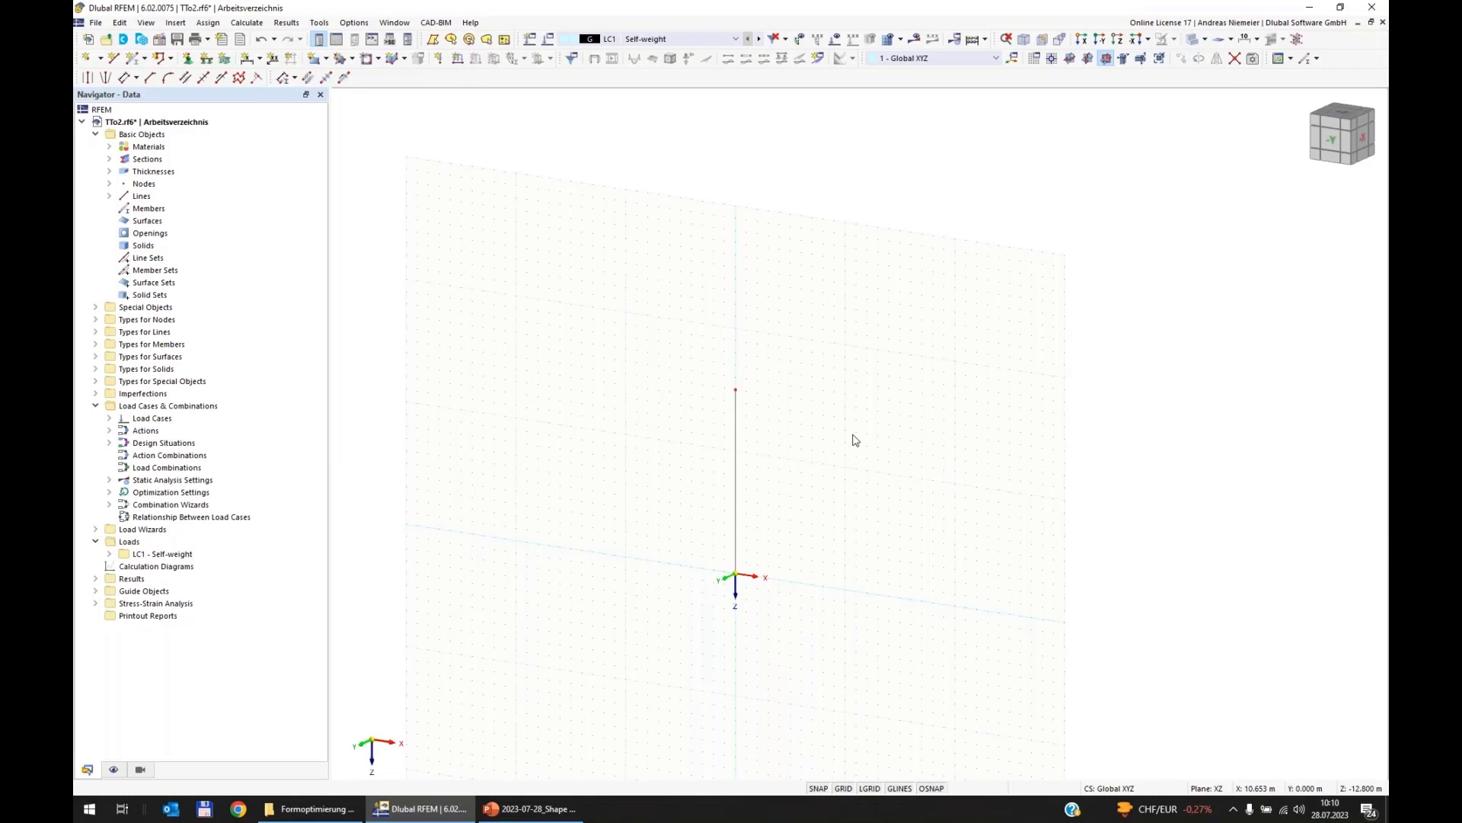
Assign a 2 - Fixed nodal support at the base of the vertical line.
click(188, 58)
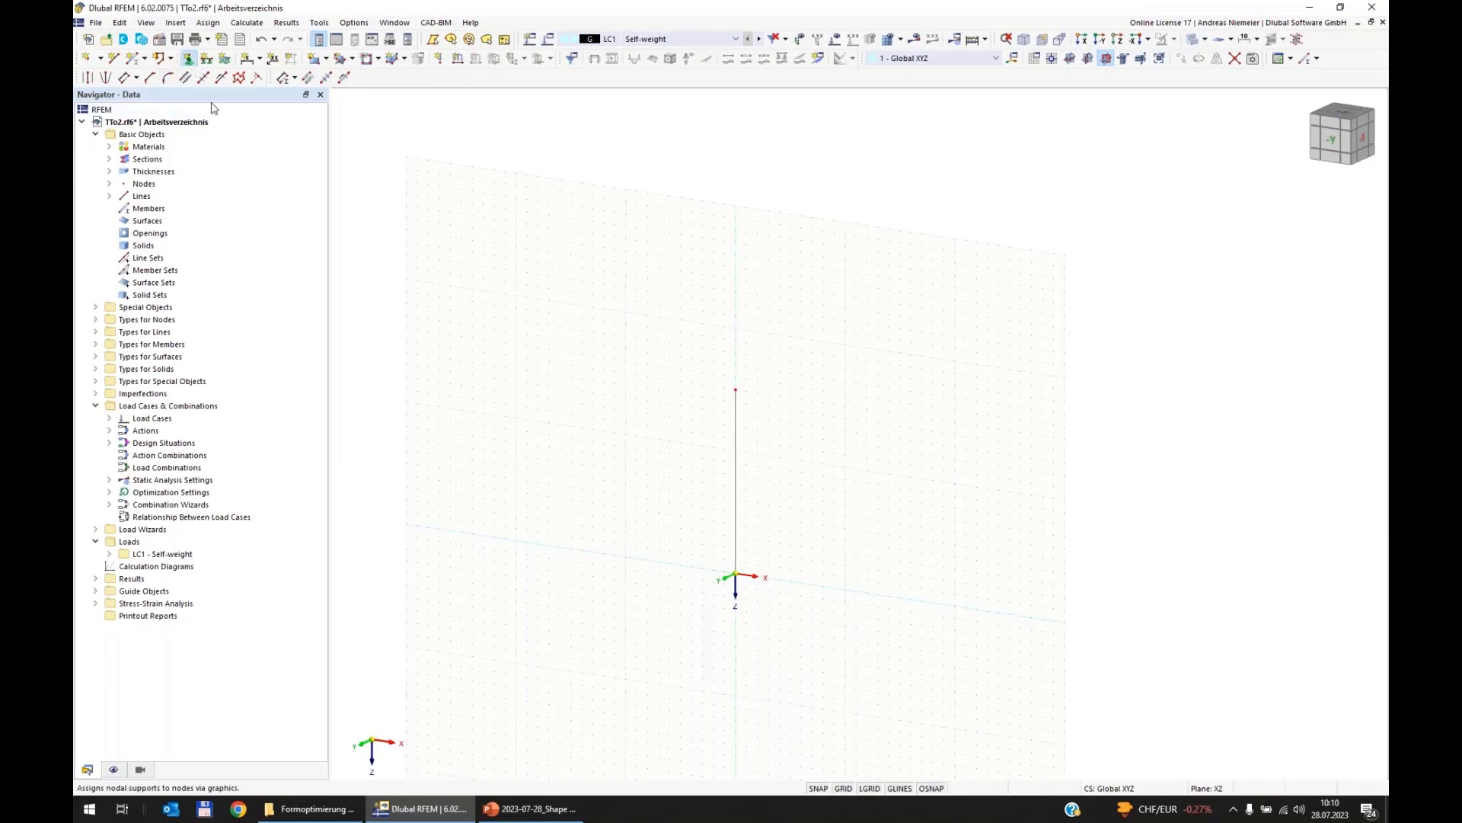
click(583, 328)
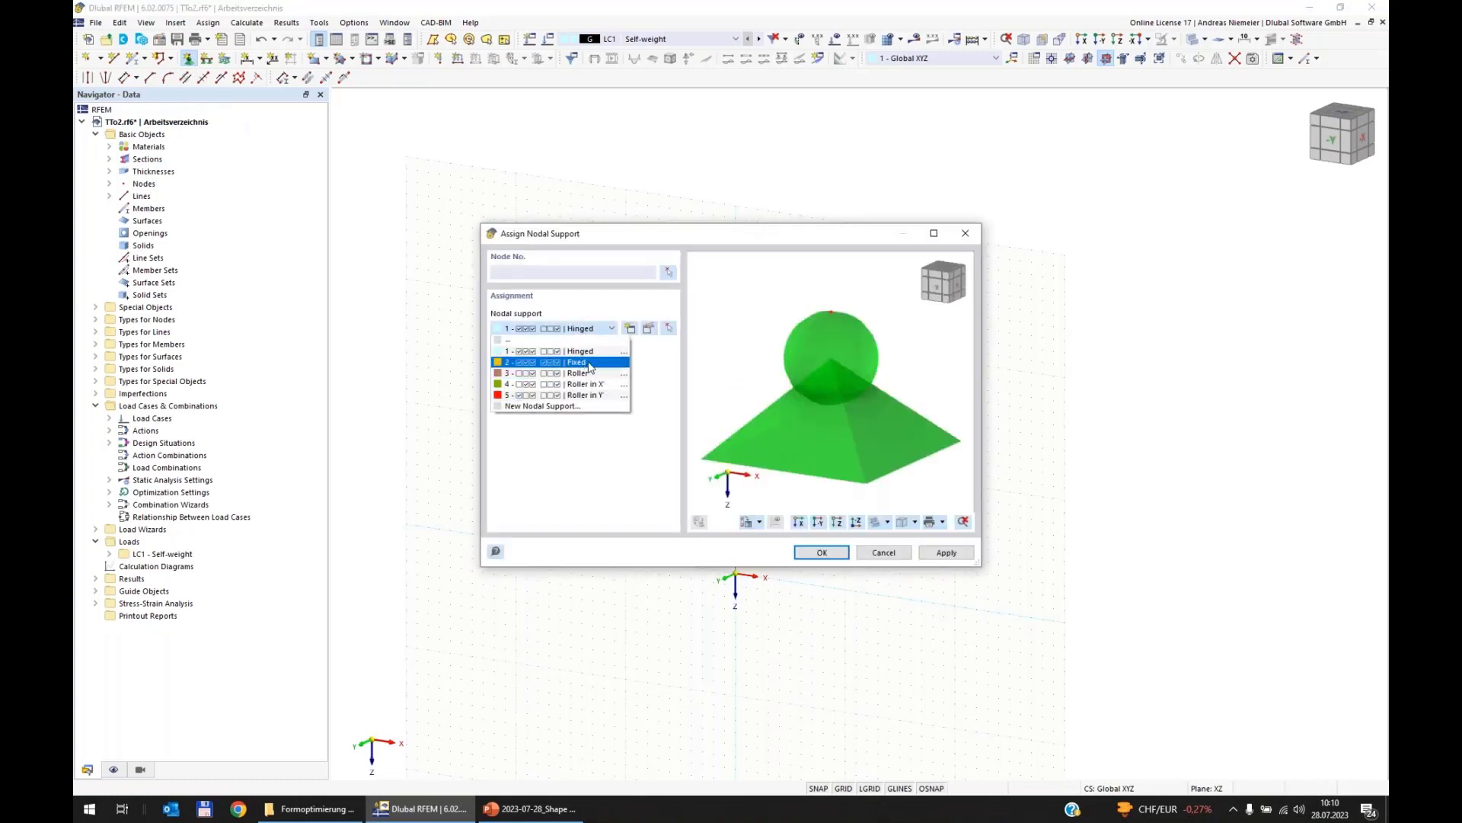
click(589, 363)
click(822, 552)
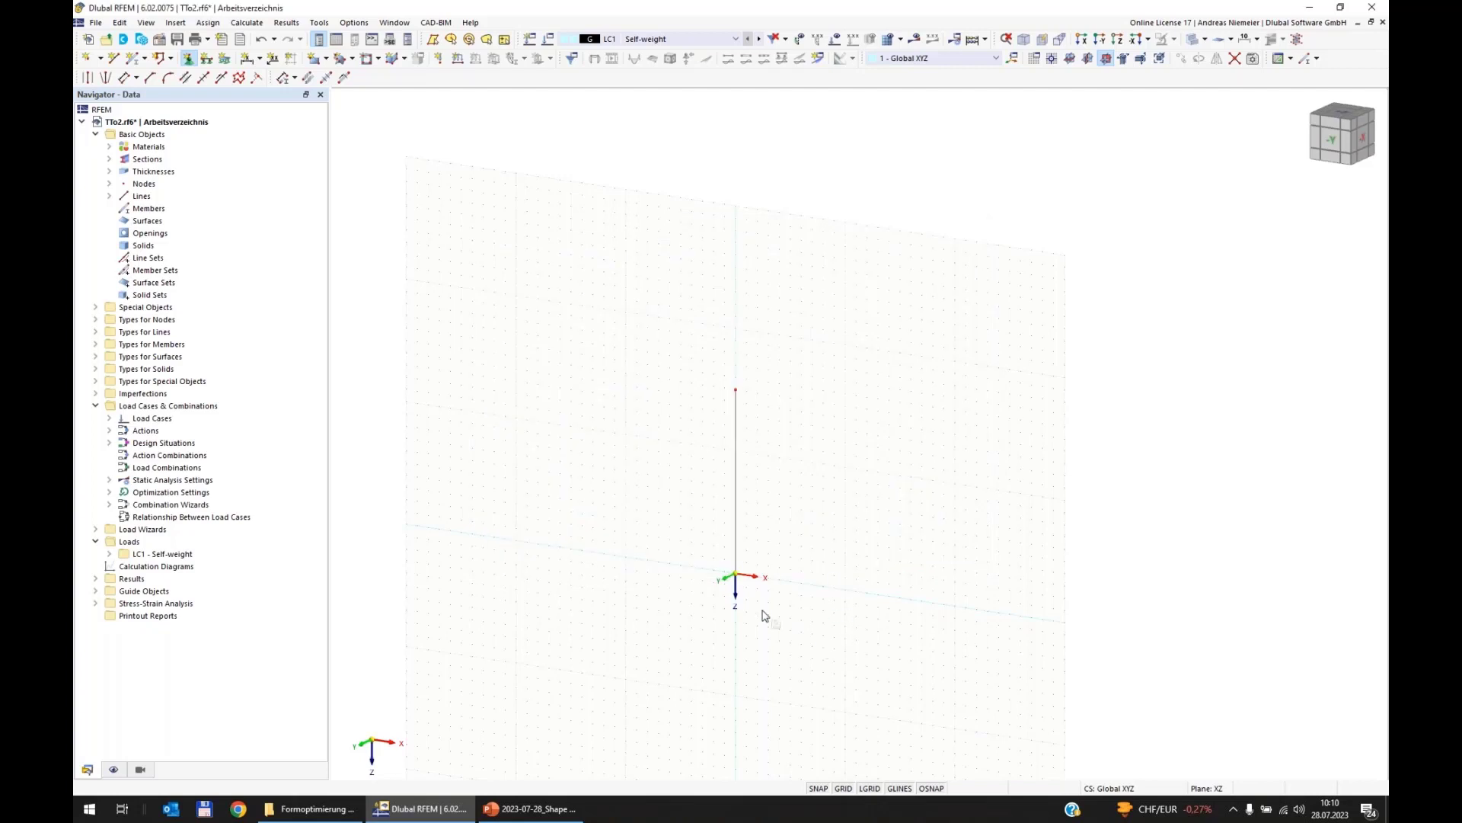
scroll(753, 593, up, 5)
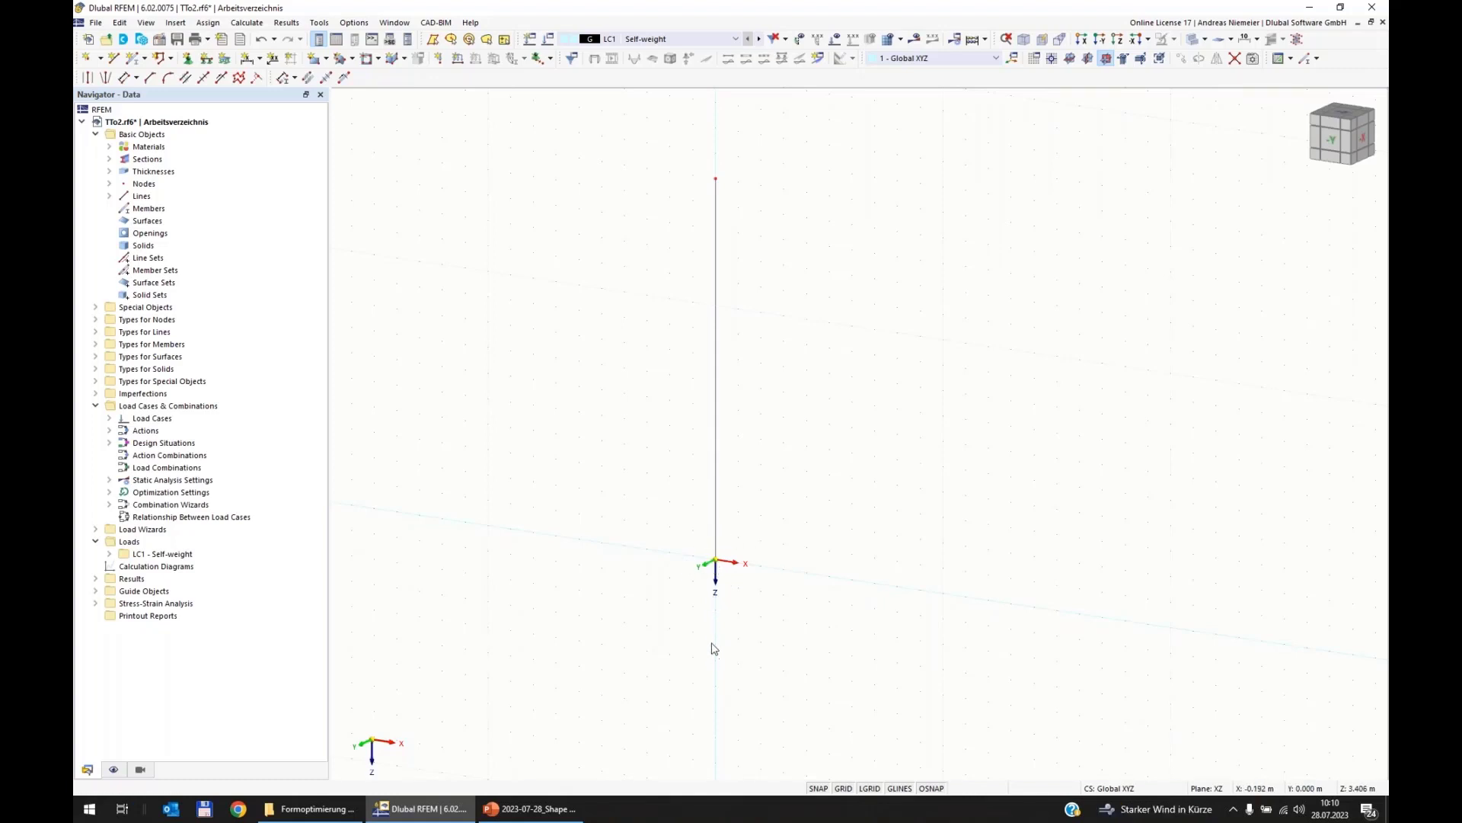
scroll(714, 642, down, 2)
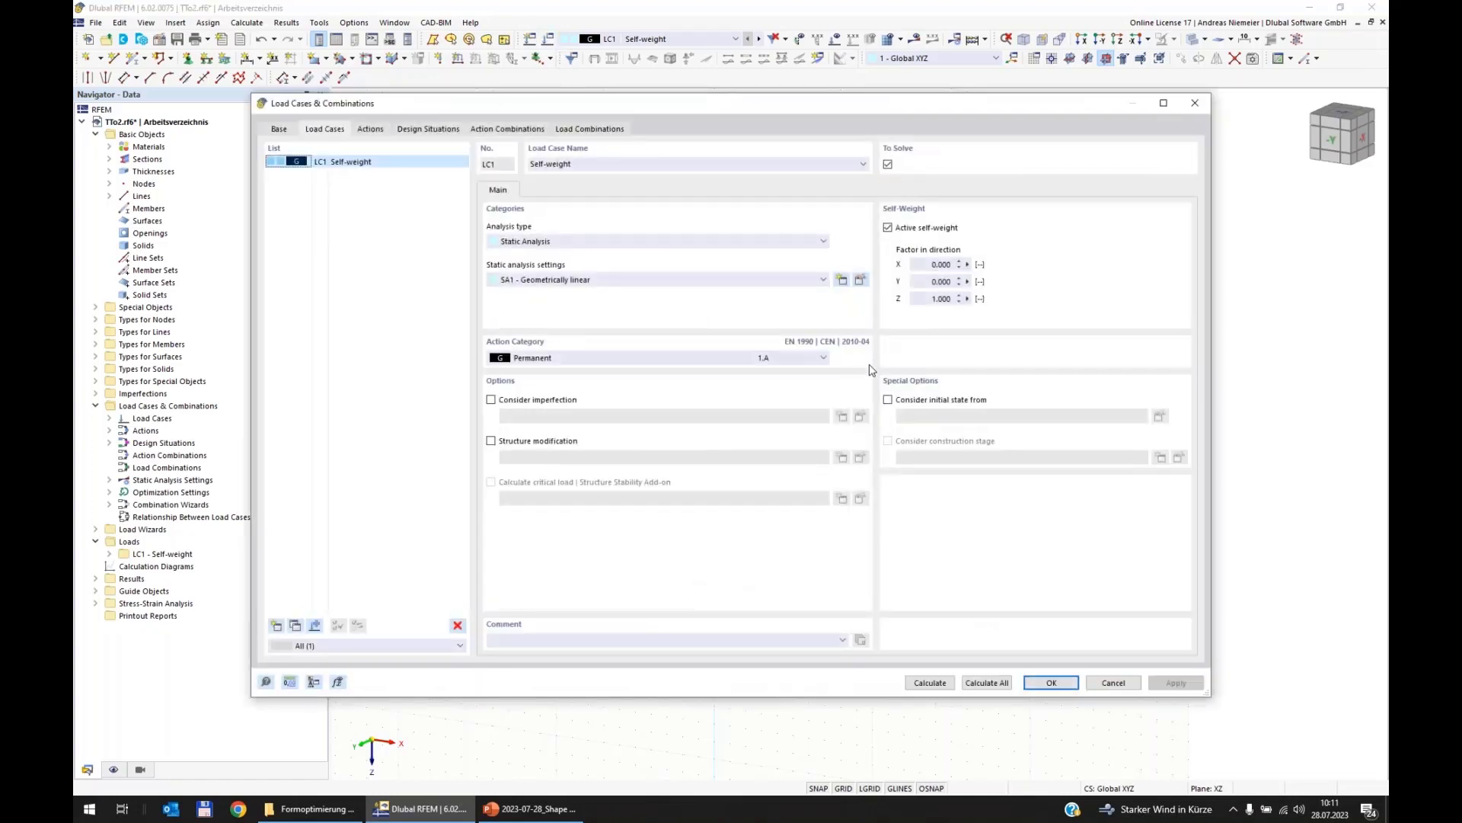
Turn off the combination wizard and make LC1 'Horizontal Load', Wind category, without self-weight.
click(279, 129)
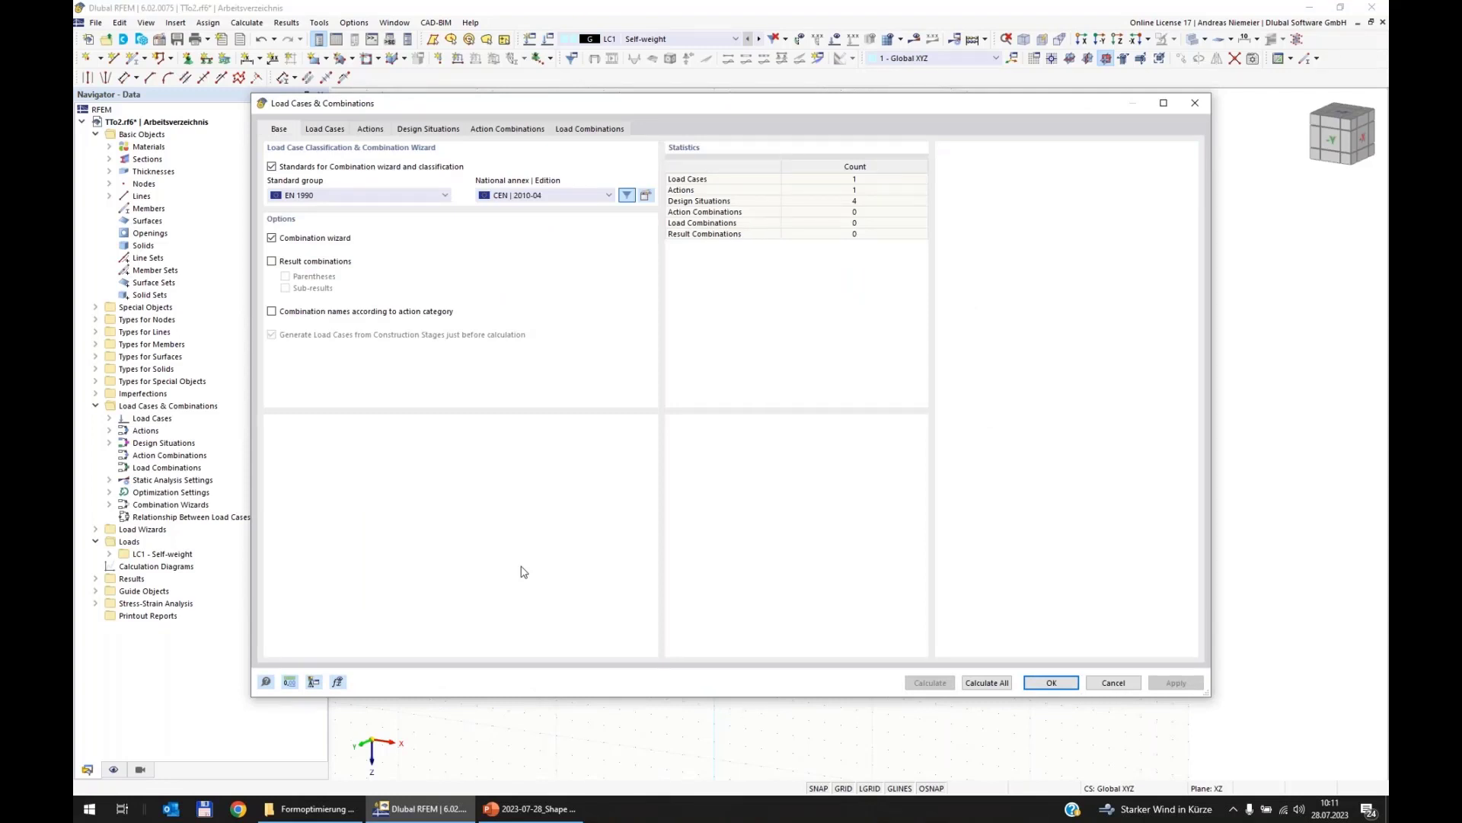
click(303, 239)
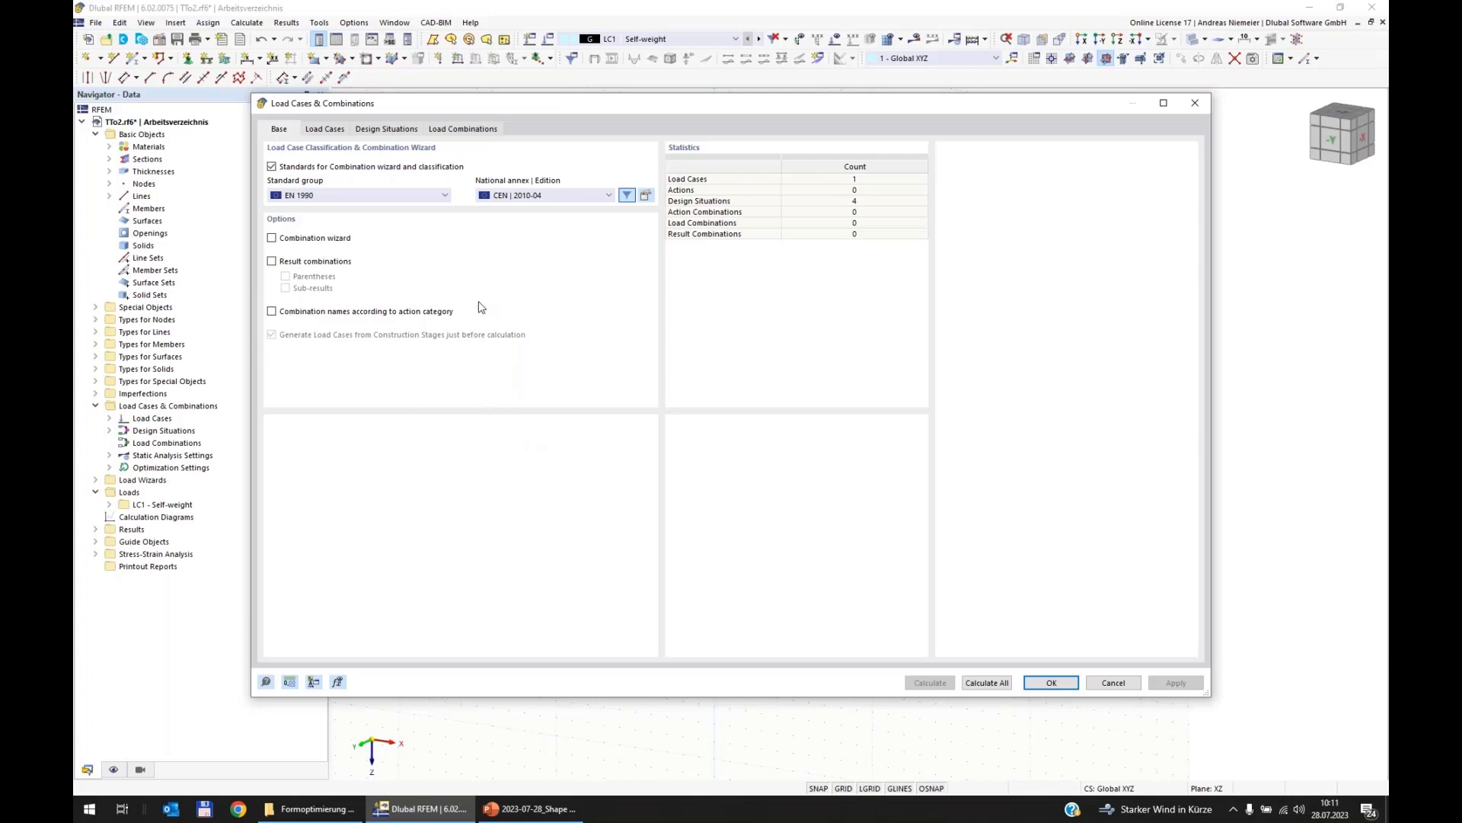
click(325, 128)
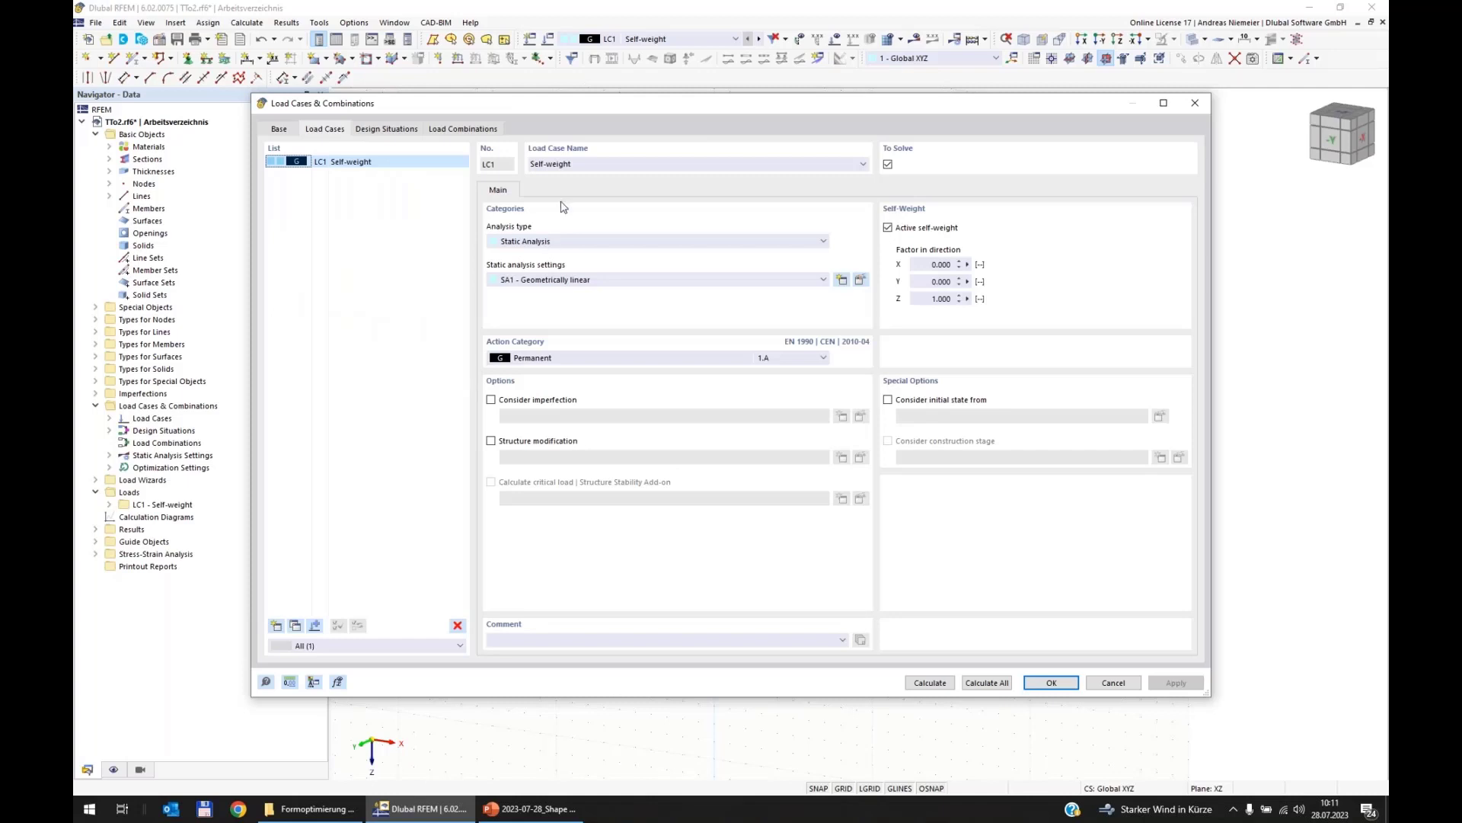
drag(801, 163, 496, 152)
text(Hor)
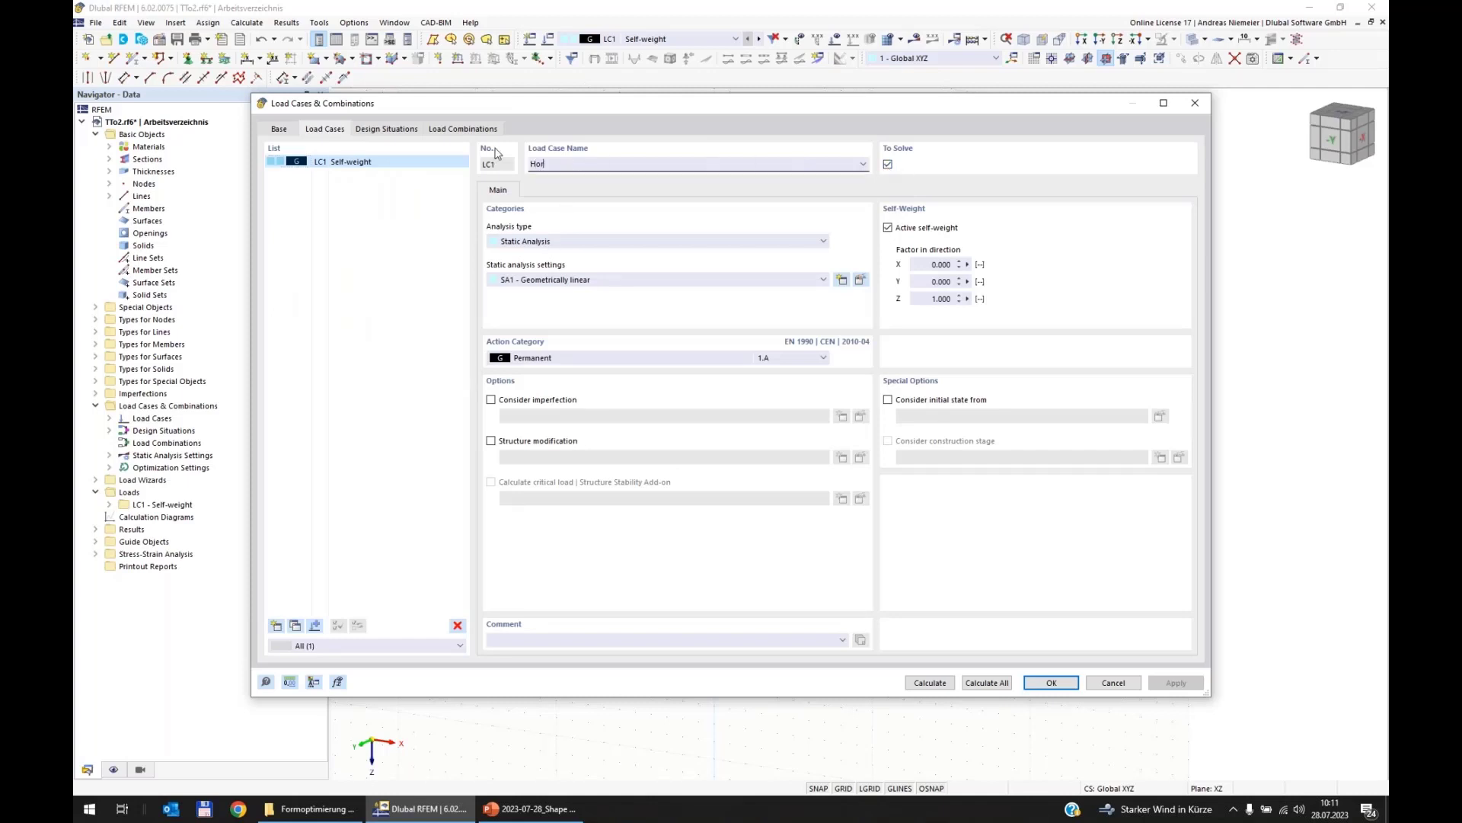
text(izontal Load)
click(888, 227)
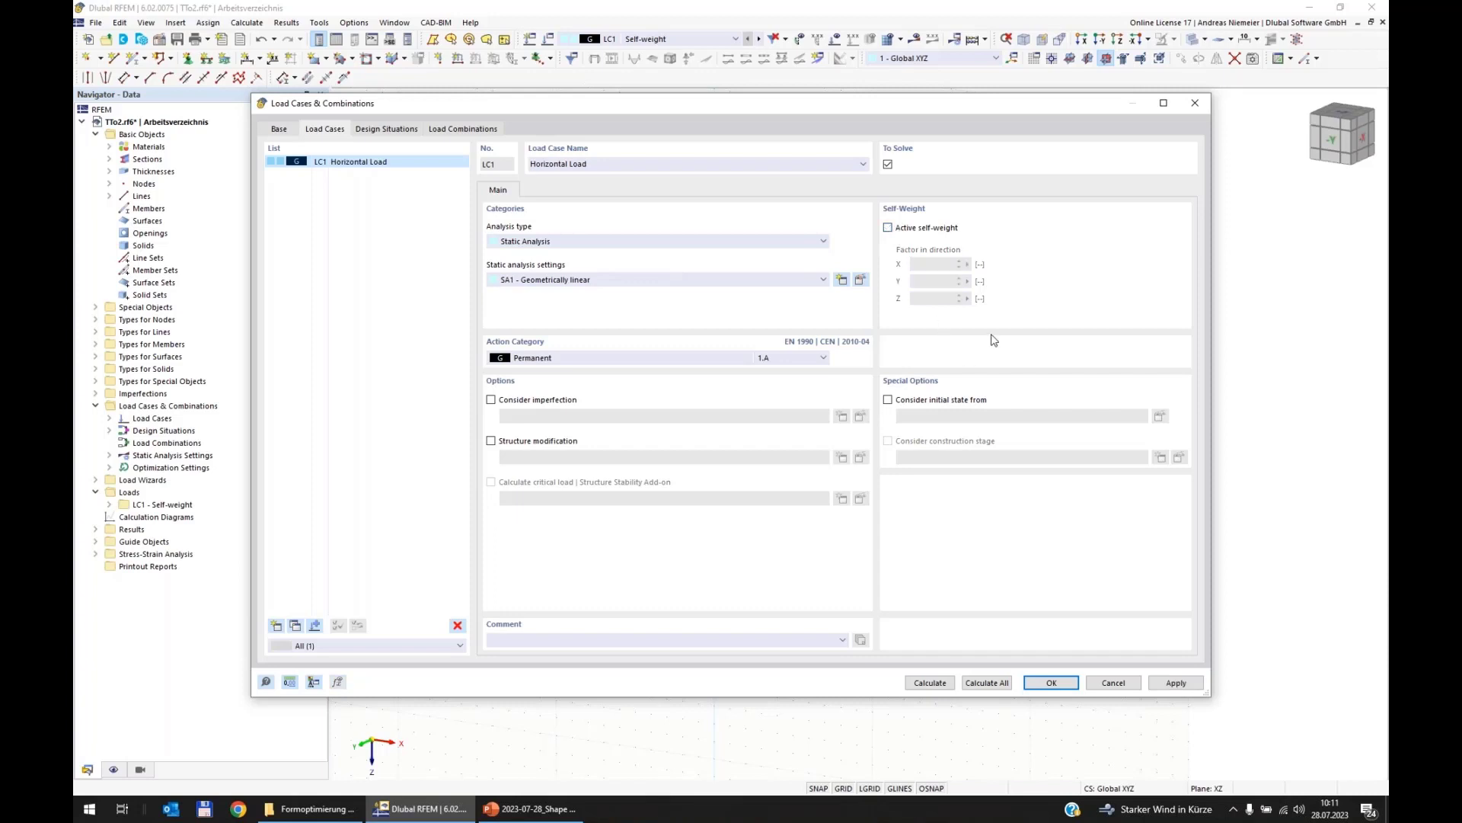
click(543, 361)
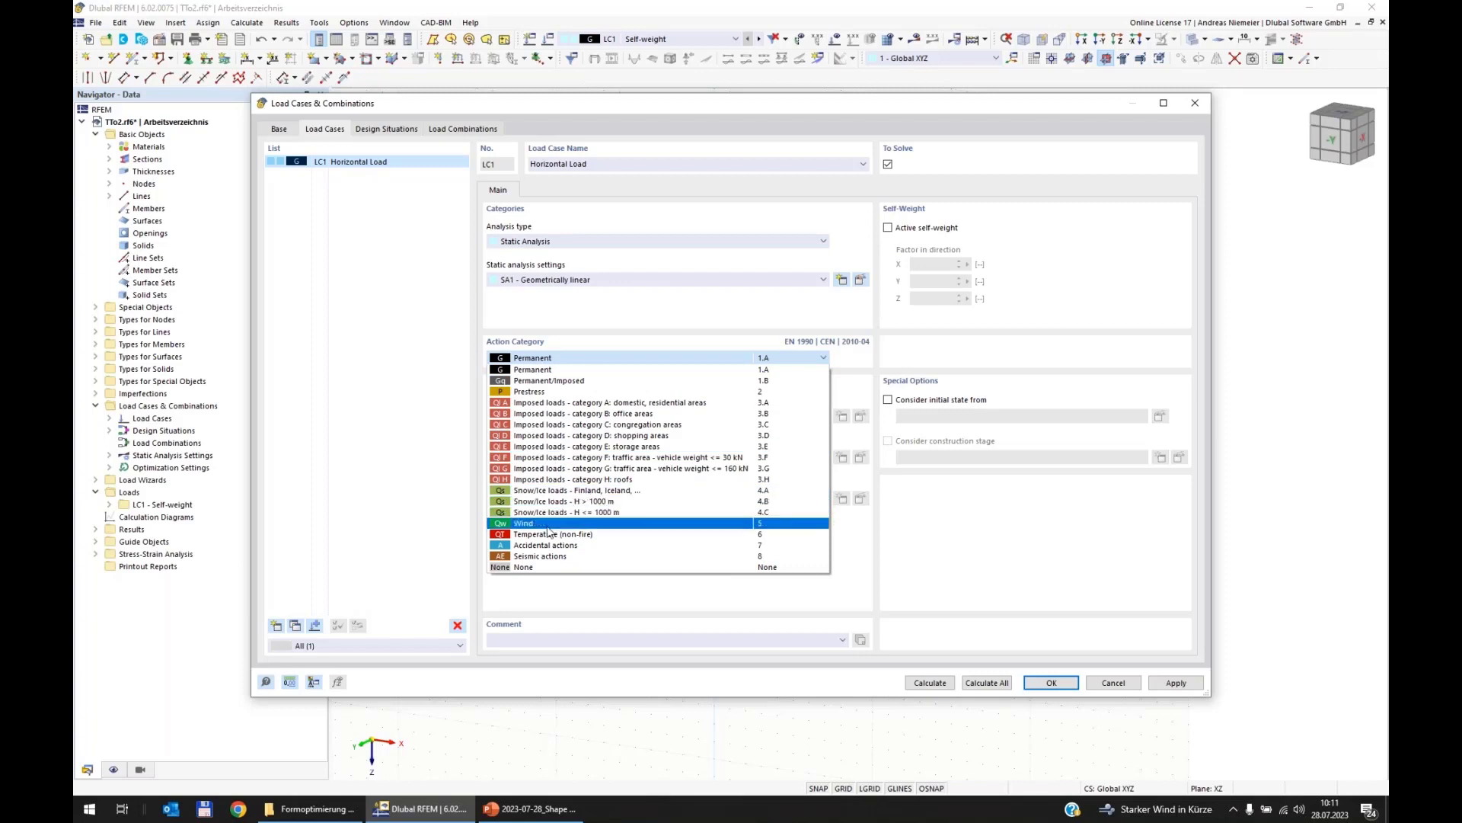
click(549, 525)
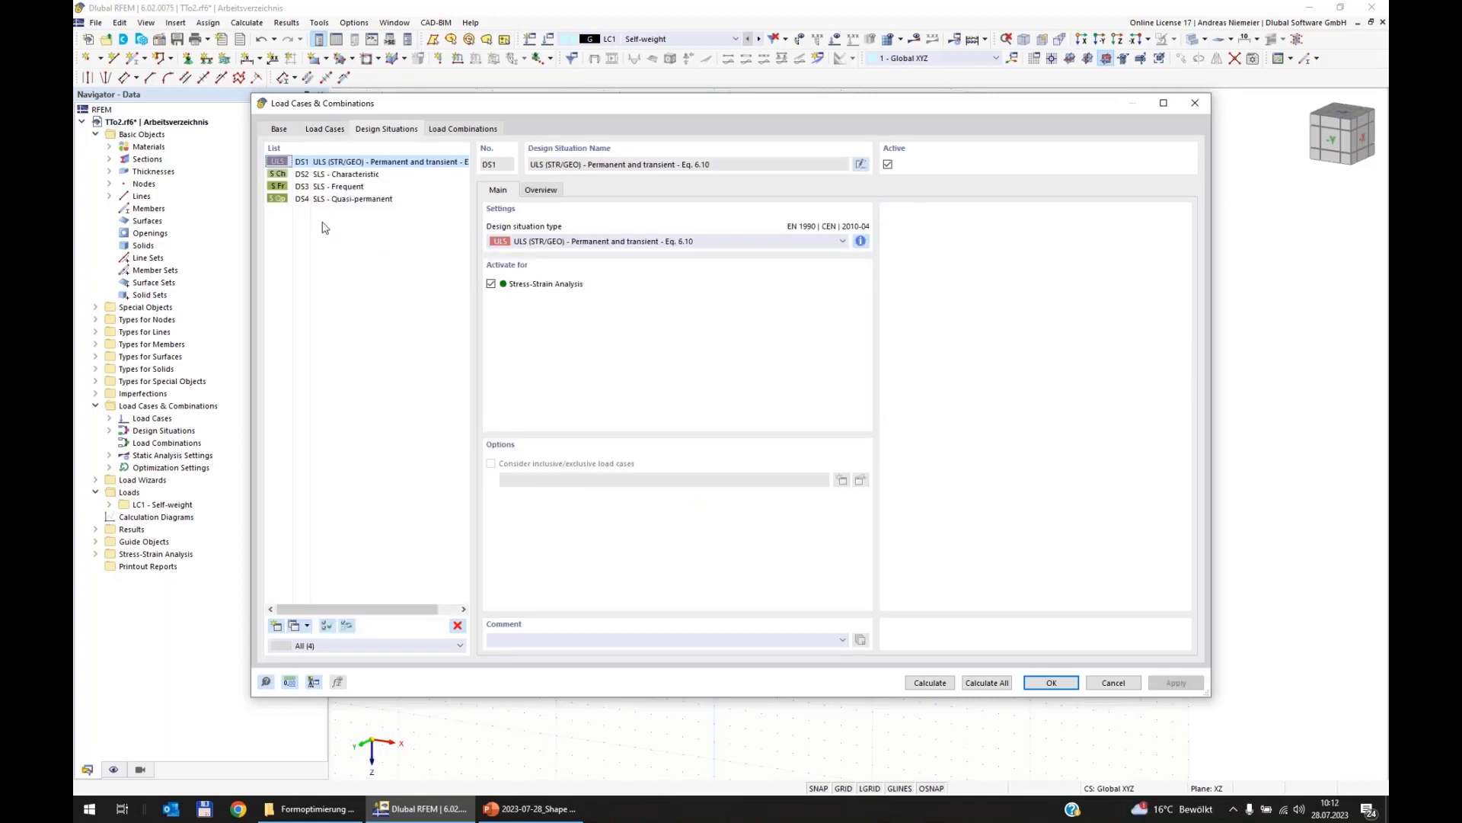
Replace the four design situations with a single SLS - Characteristic design situation.
shift+click(335, 199)
click(457, 626)
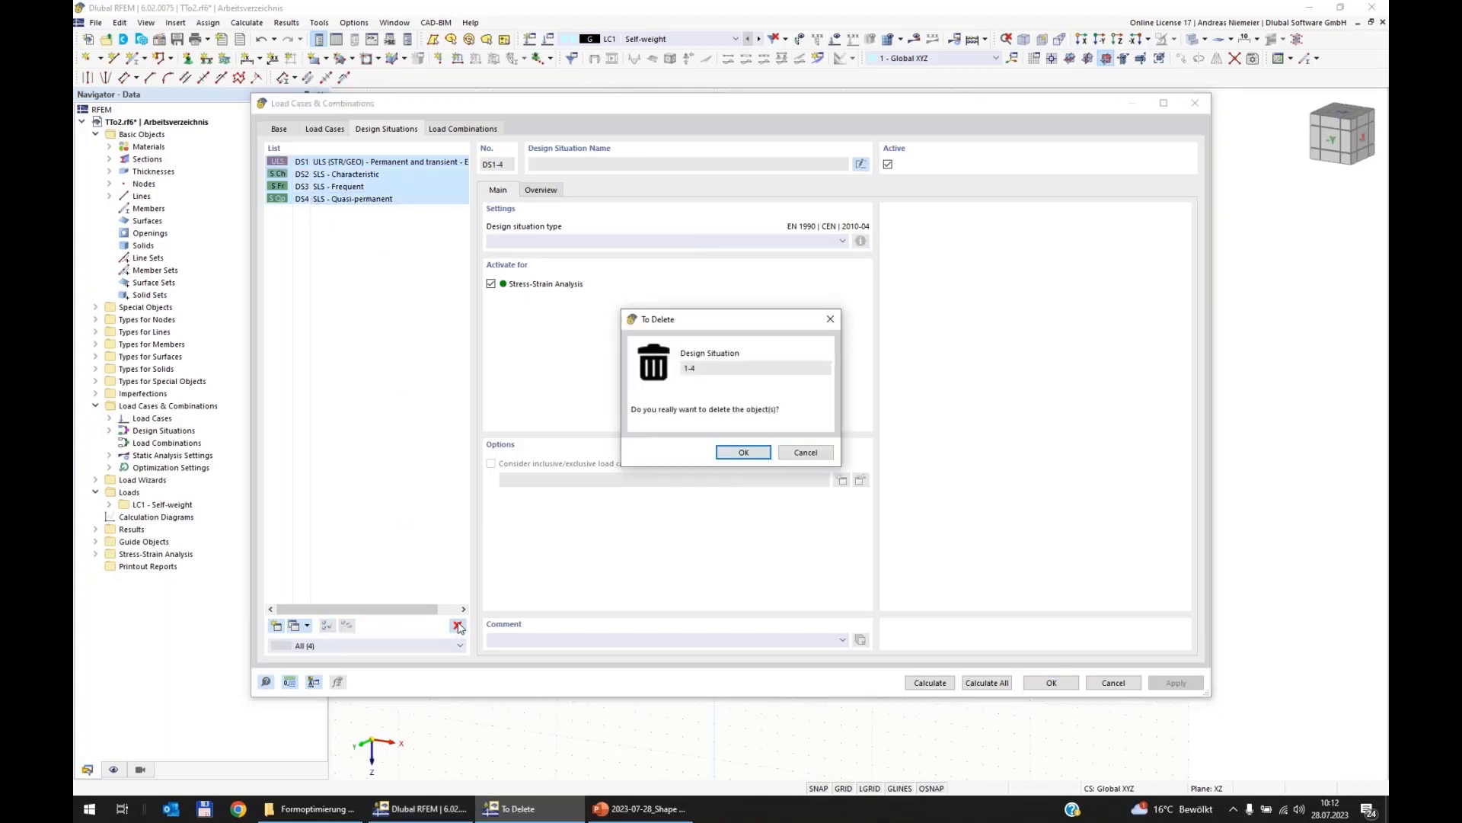
click(749, 456)
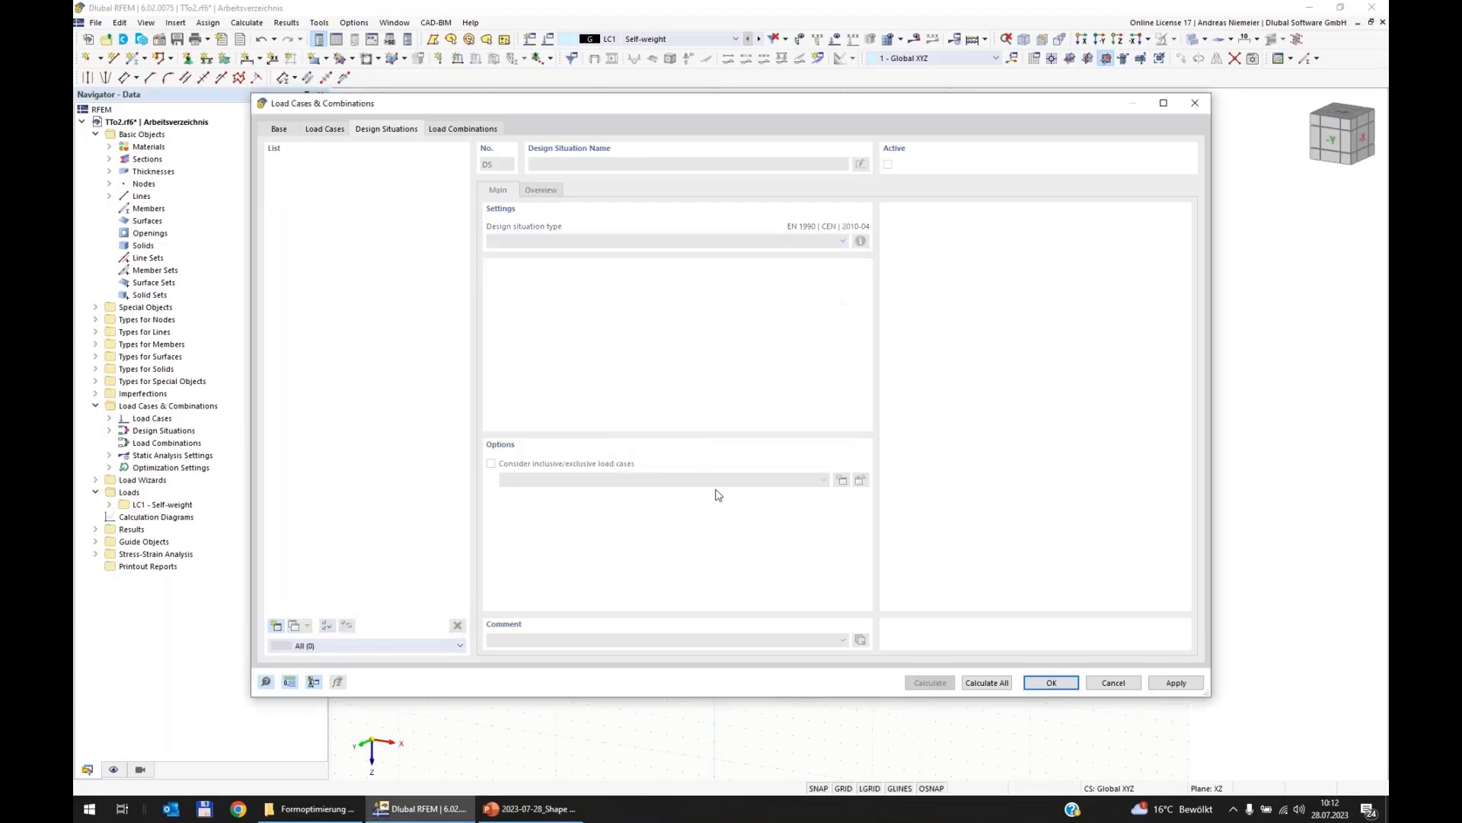
click(276, 625)
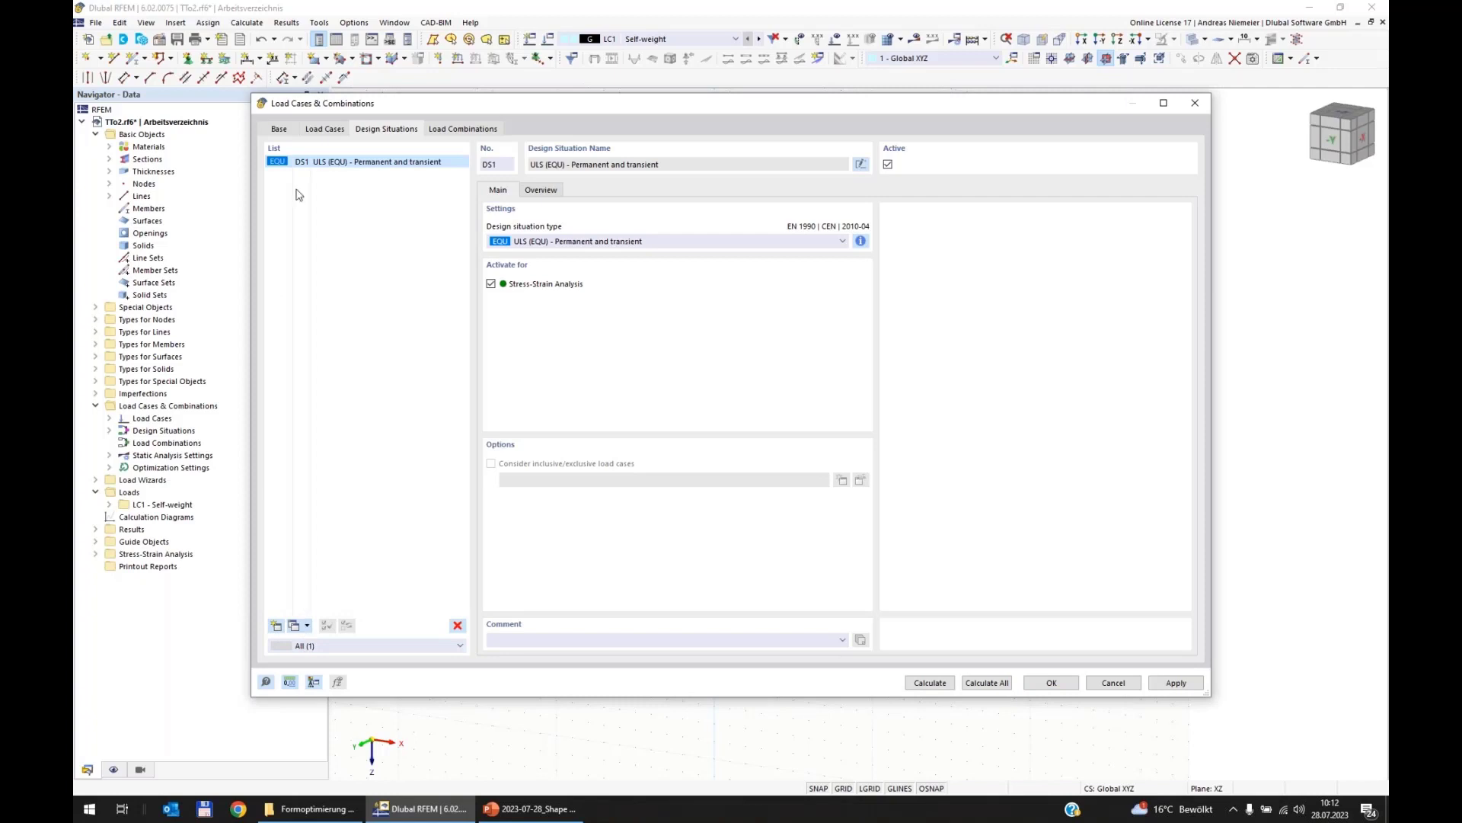
click(601, 242)
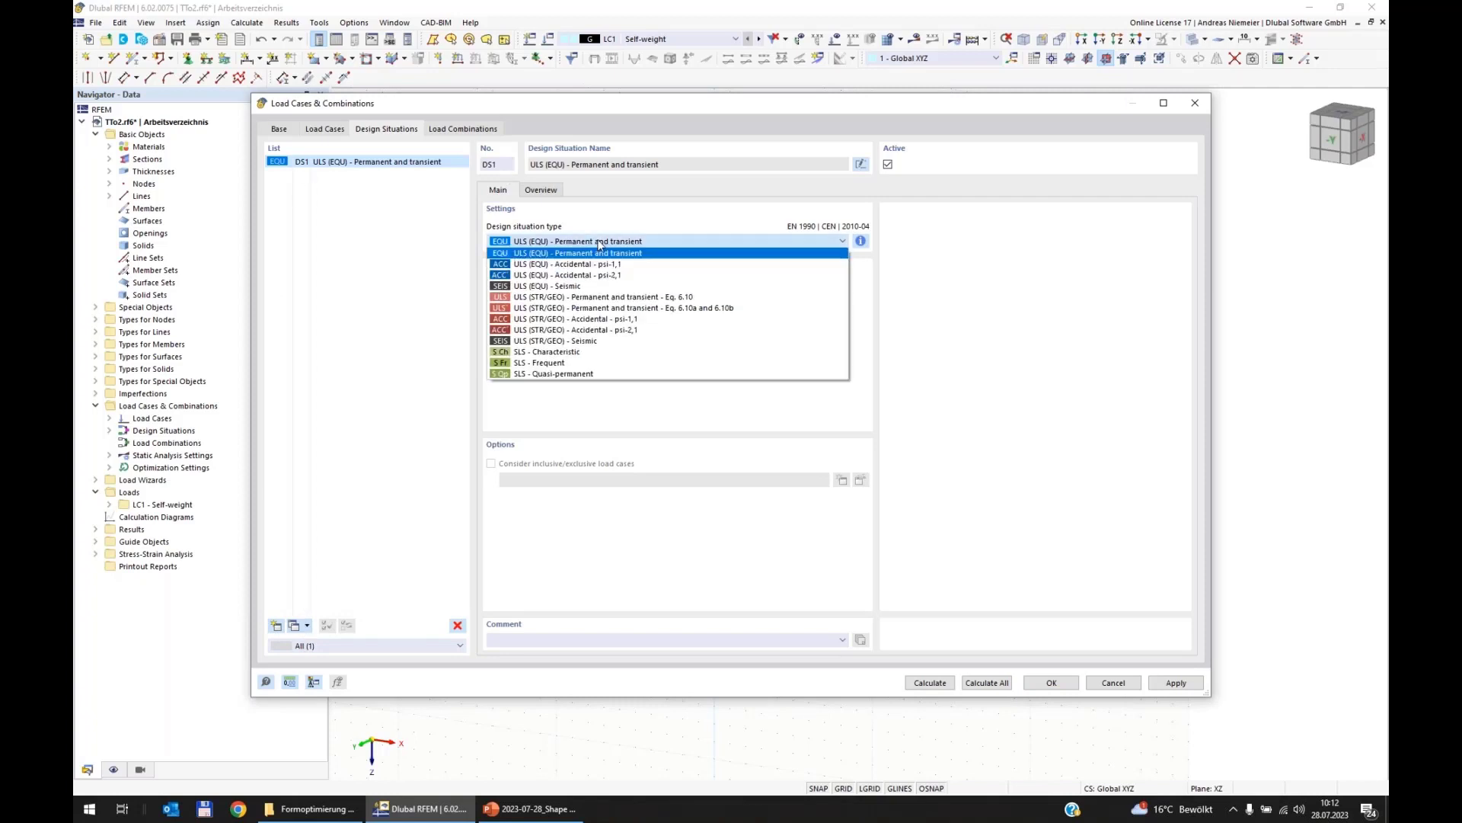
click(591, 355)
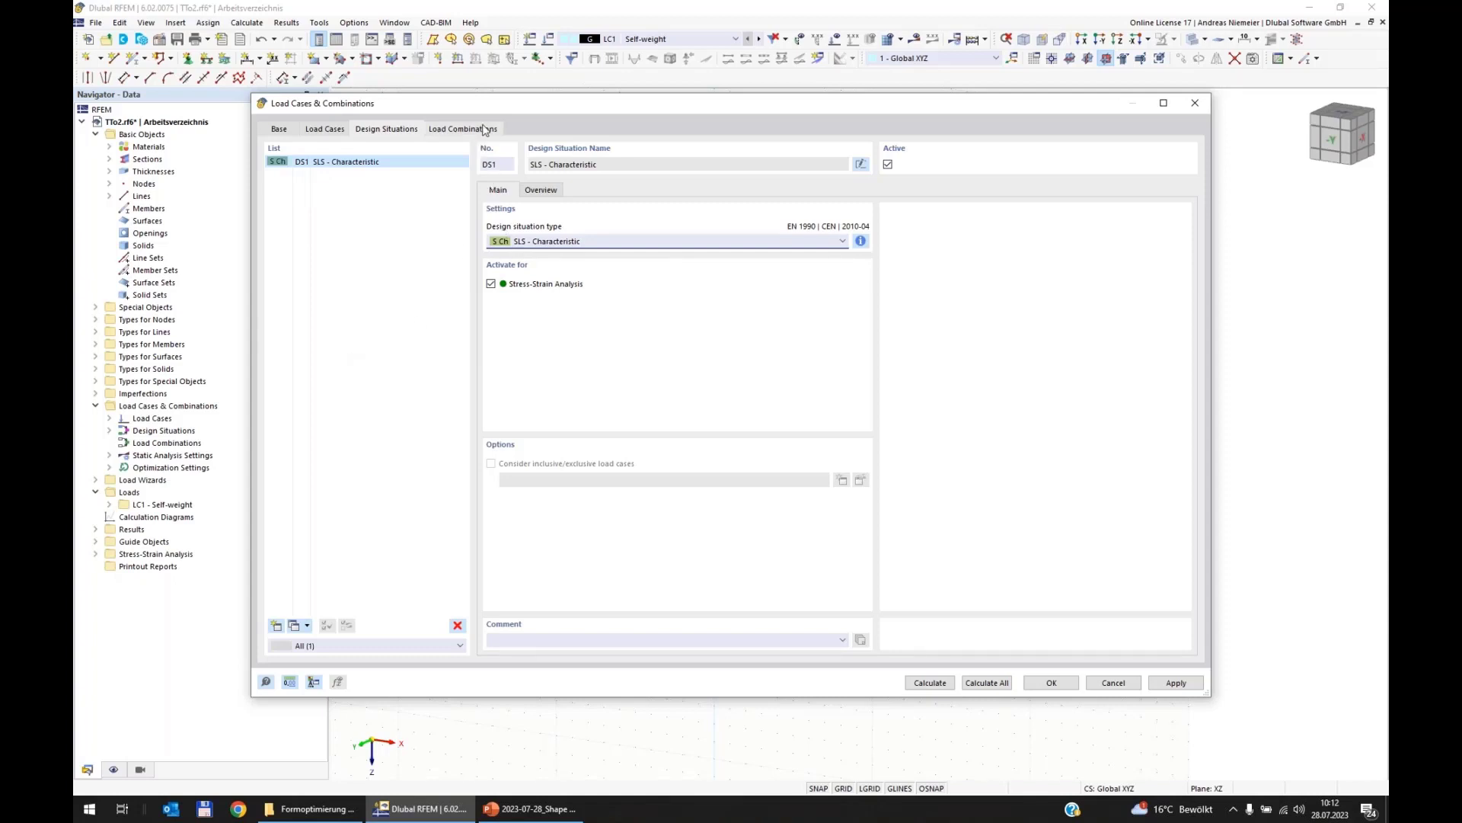
Create combination CO1 using geometrically linear SA1 with LC1 Horizontal Load at factor 1.00.
click(276, 628)
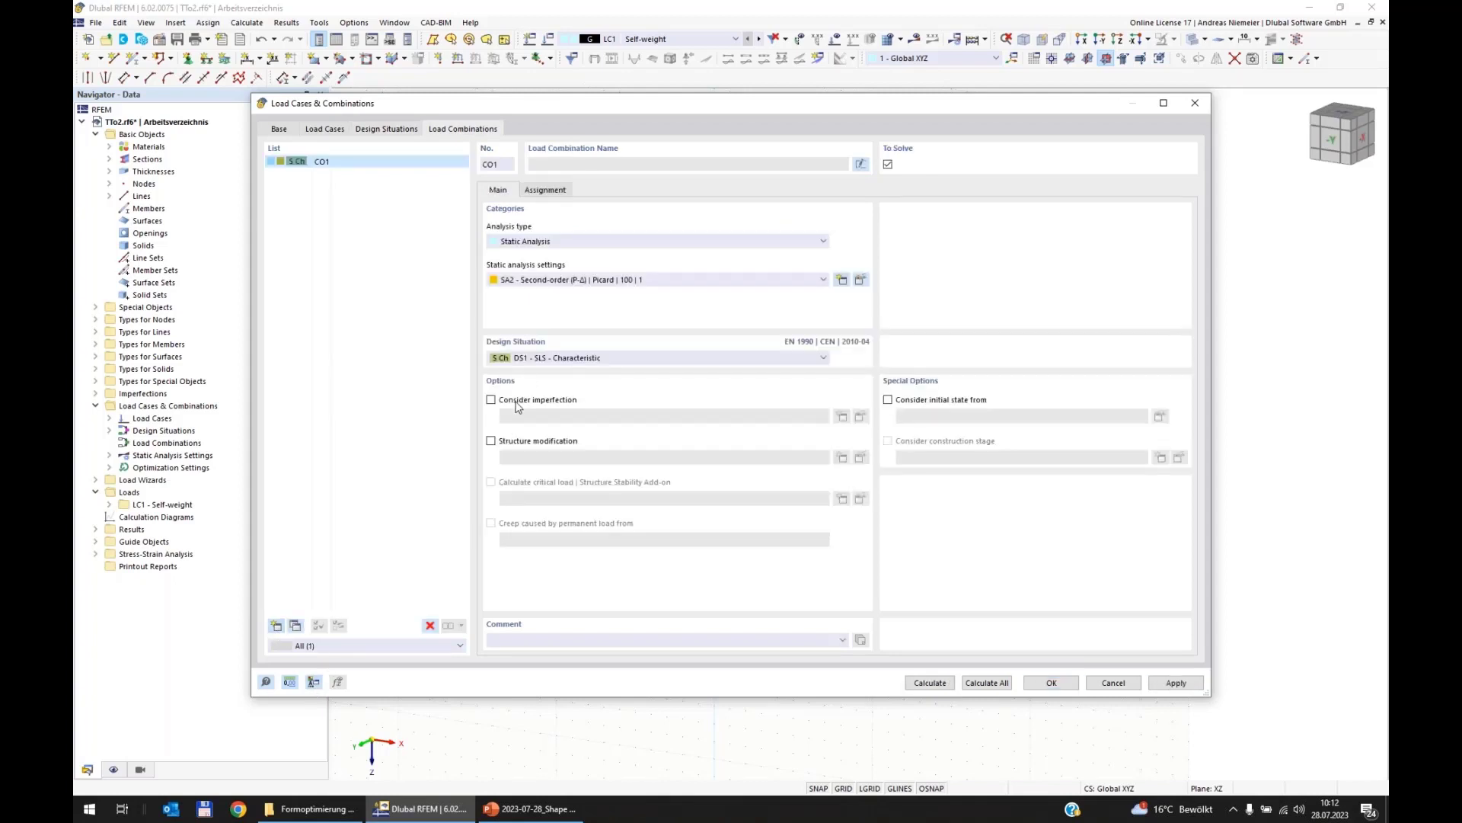
click(587, 283)
click(582, 291)
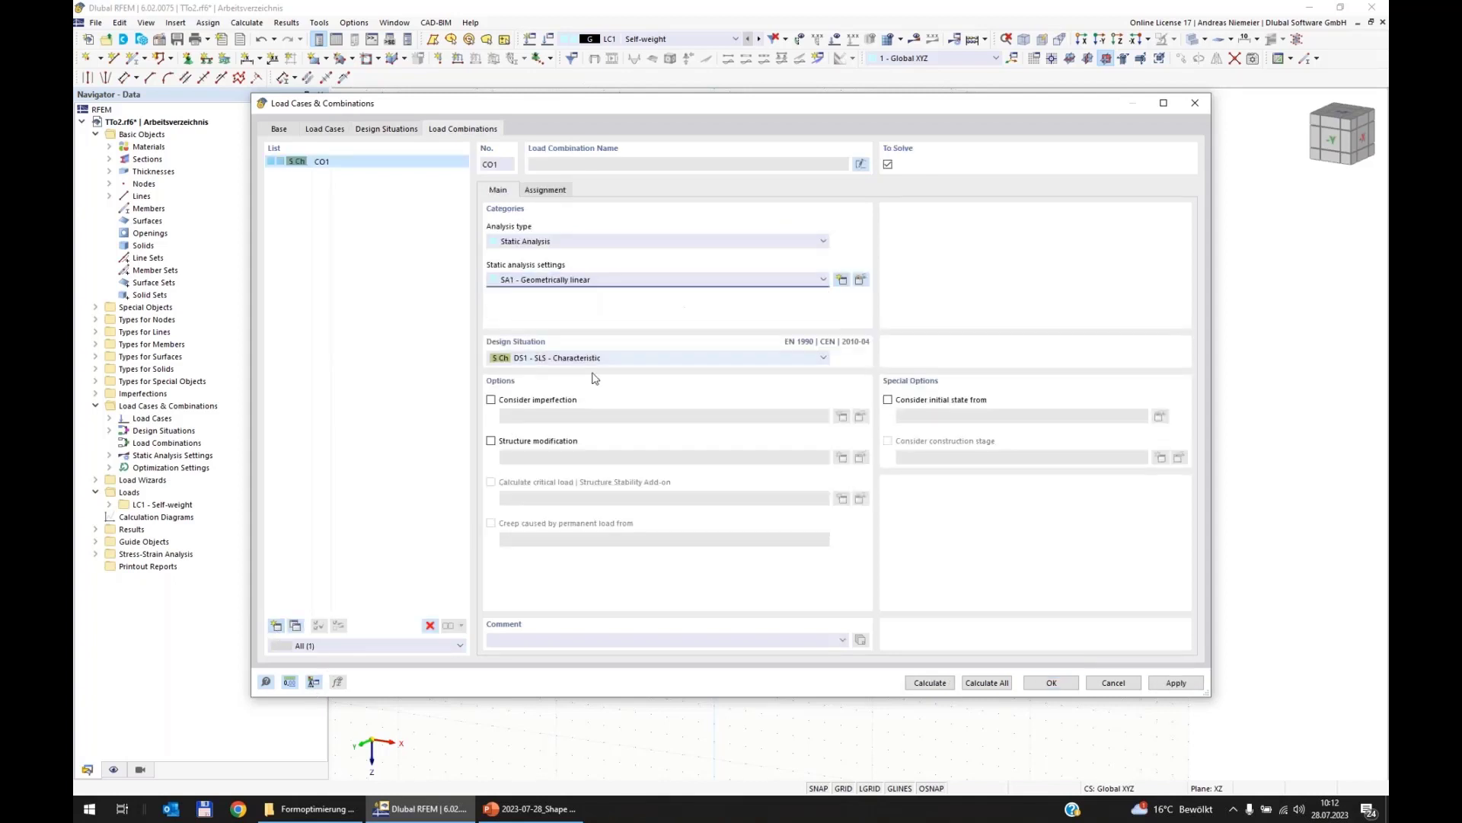
click(546, 191)
click(515, 221)
double_click(514, 222)
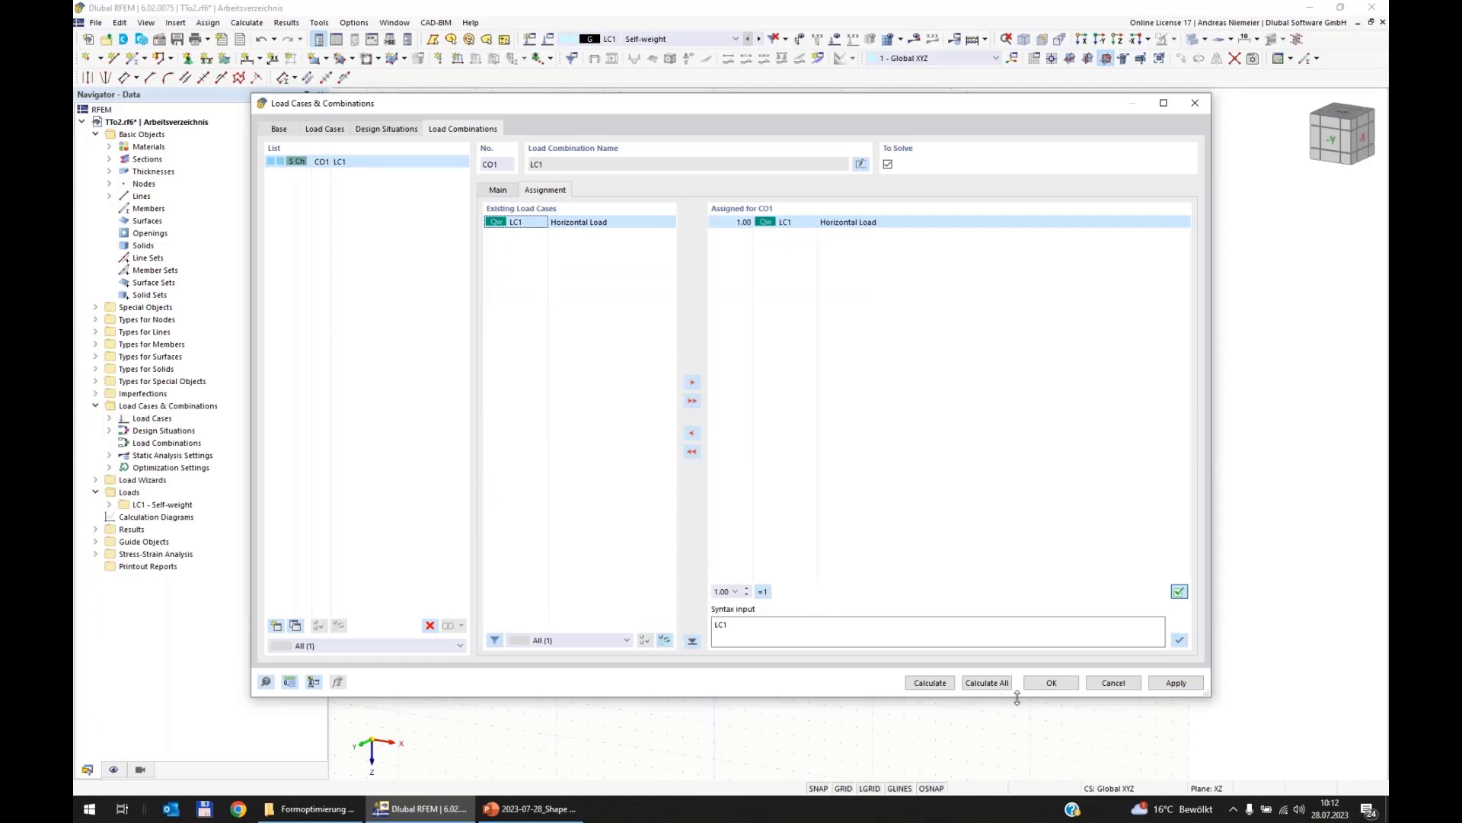
click(1051, 682)
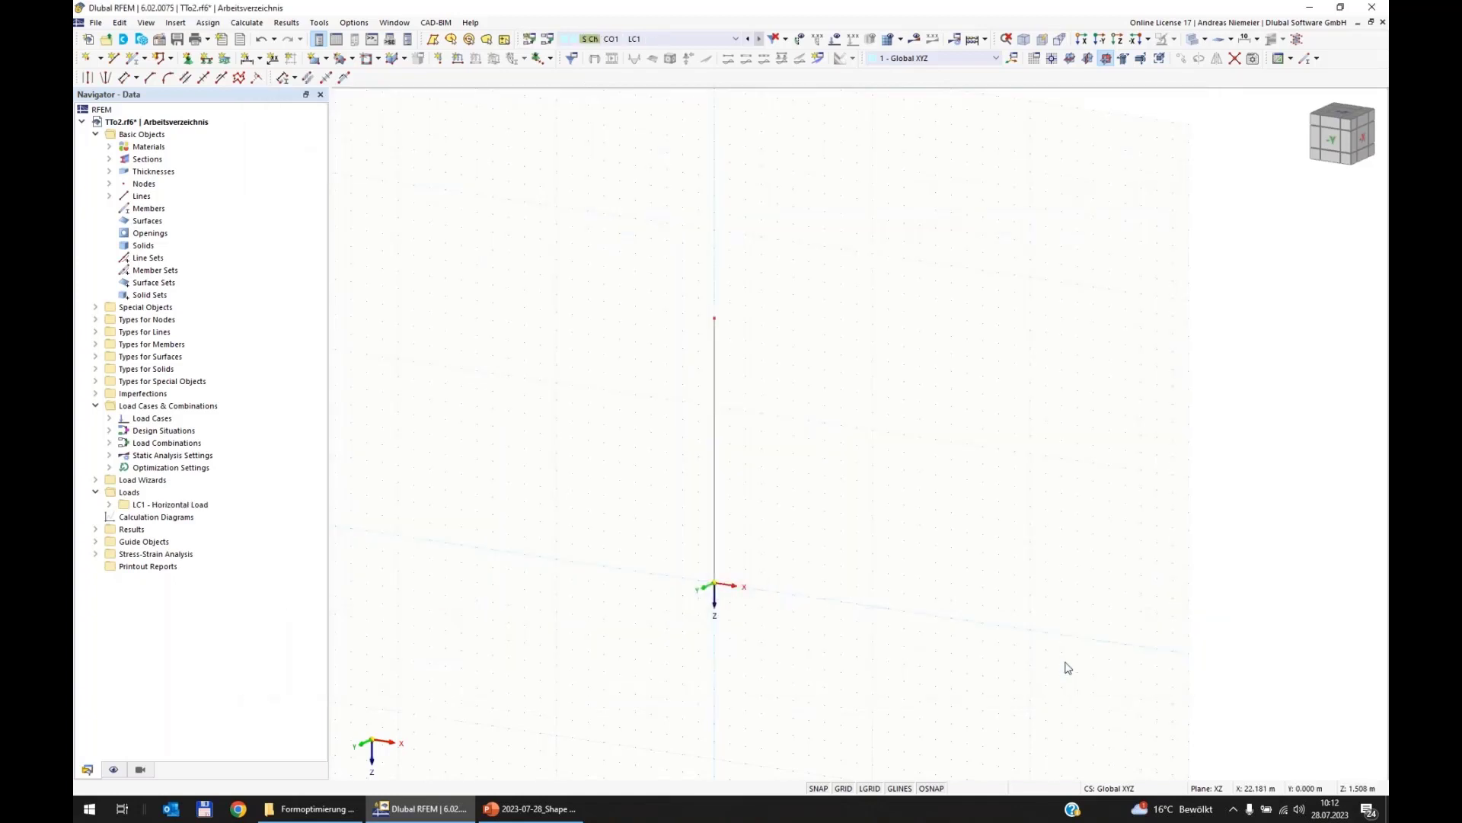
Apply a 100 kN nodal load along global X to top node 2 in LC1.
click(439, 61)
click(837, 563)
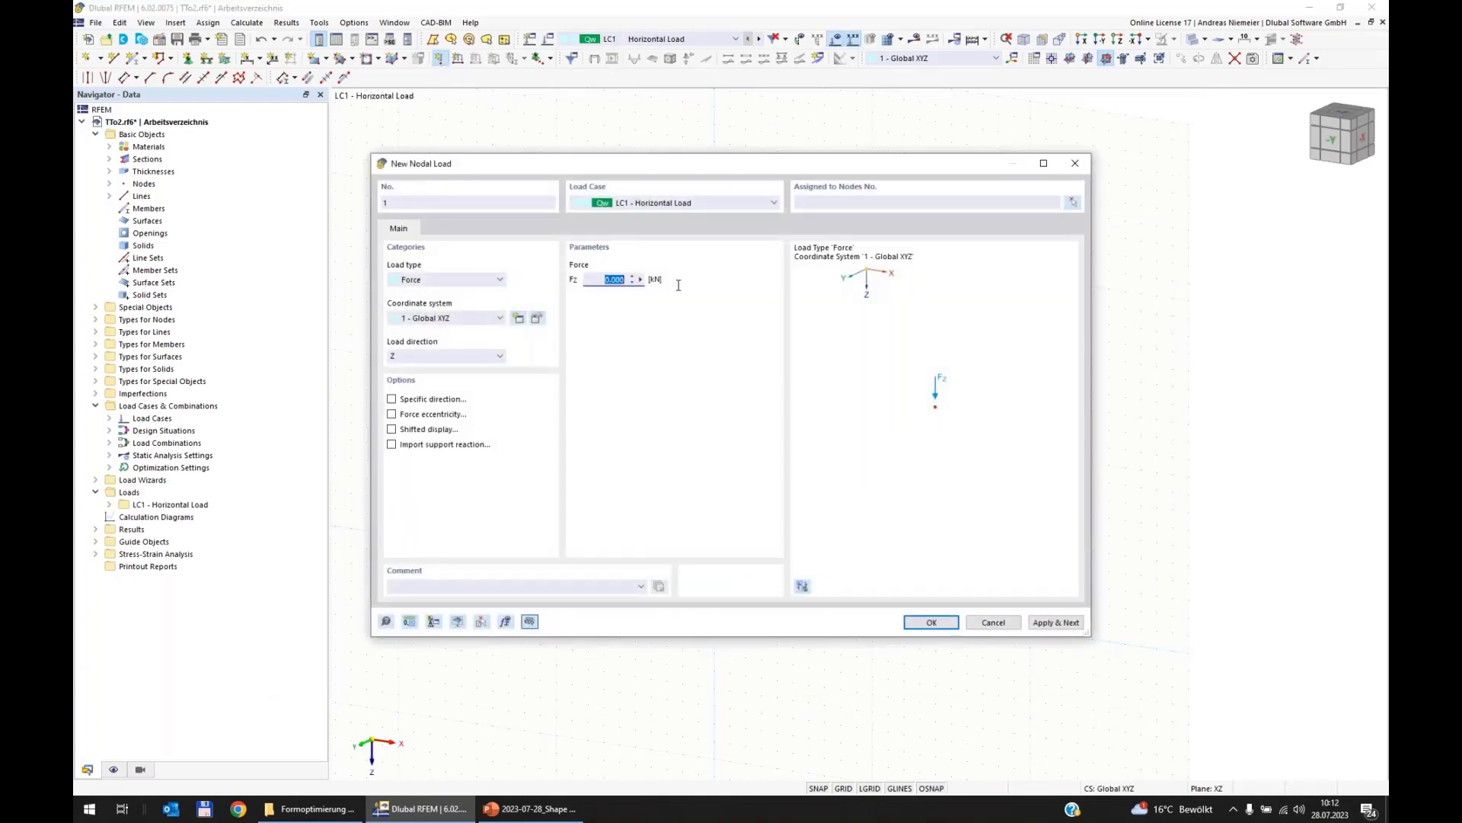
text(100)
click(445, 356)
click(422, 368)
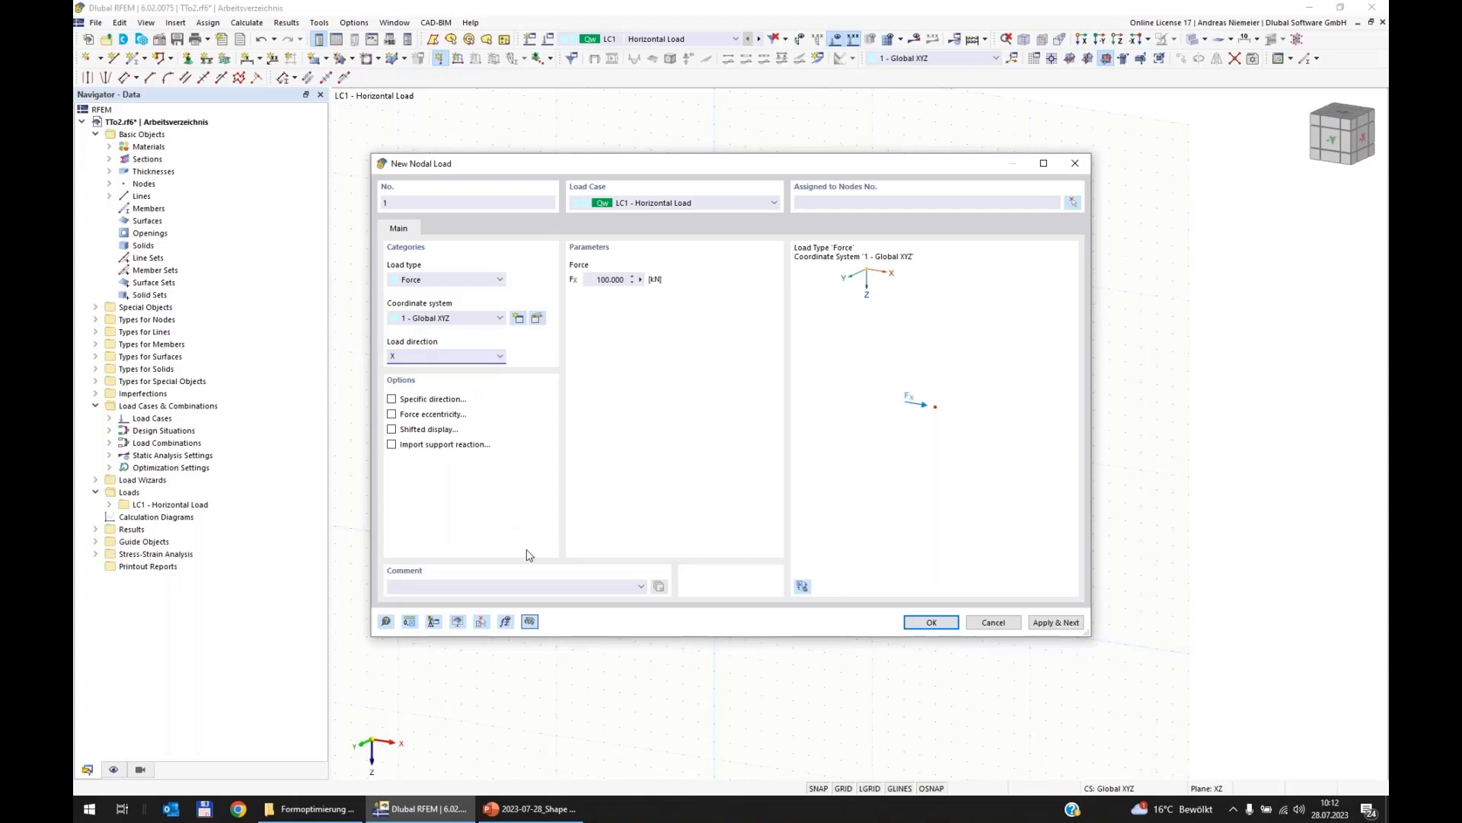
click(931, 622)
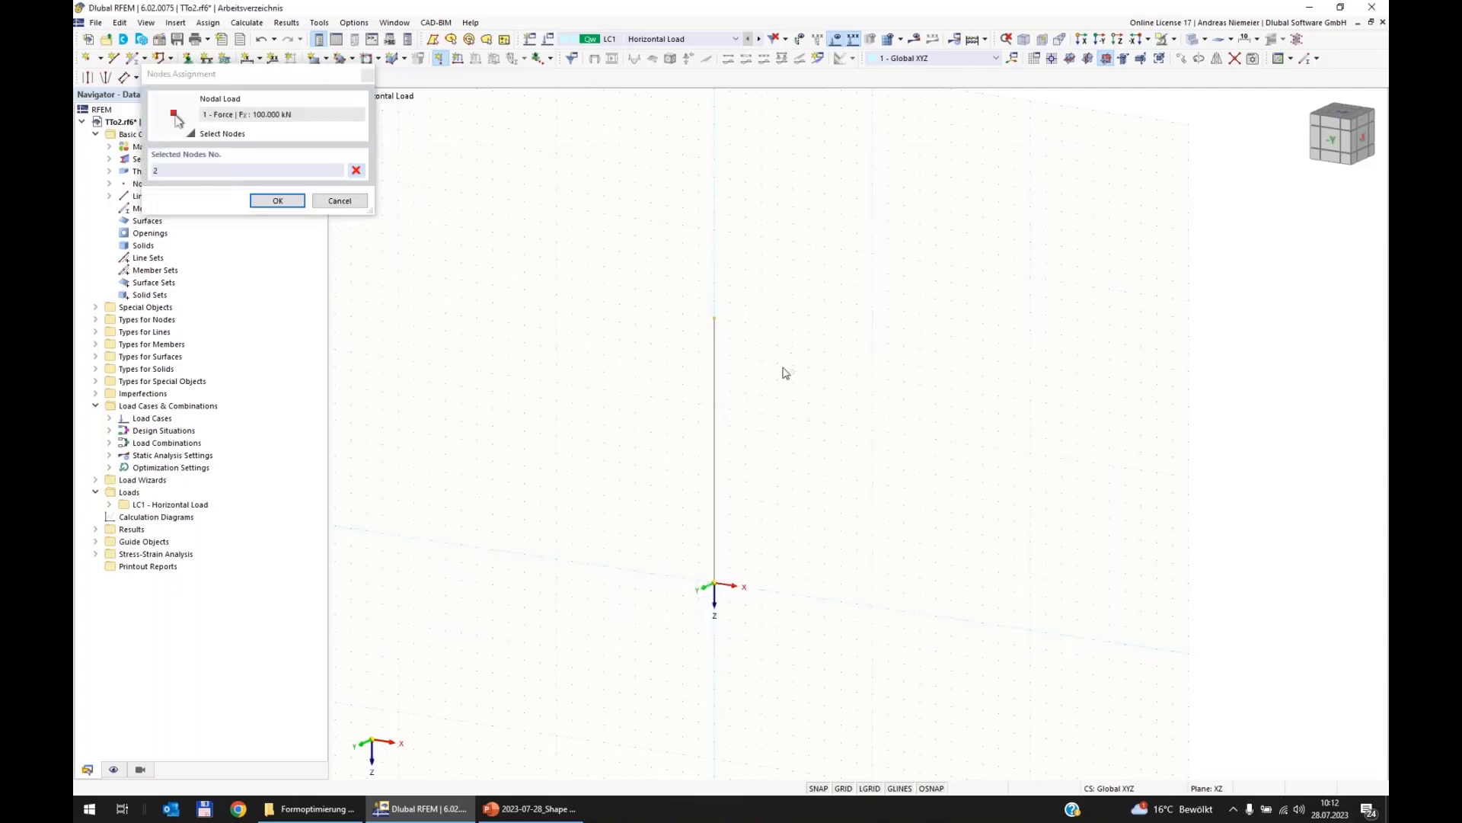
key(Escape)
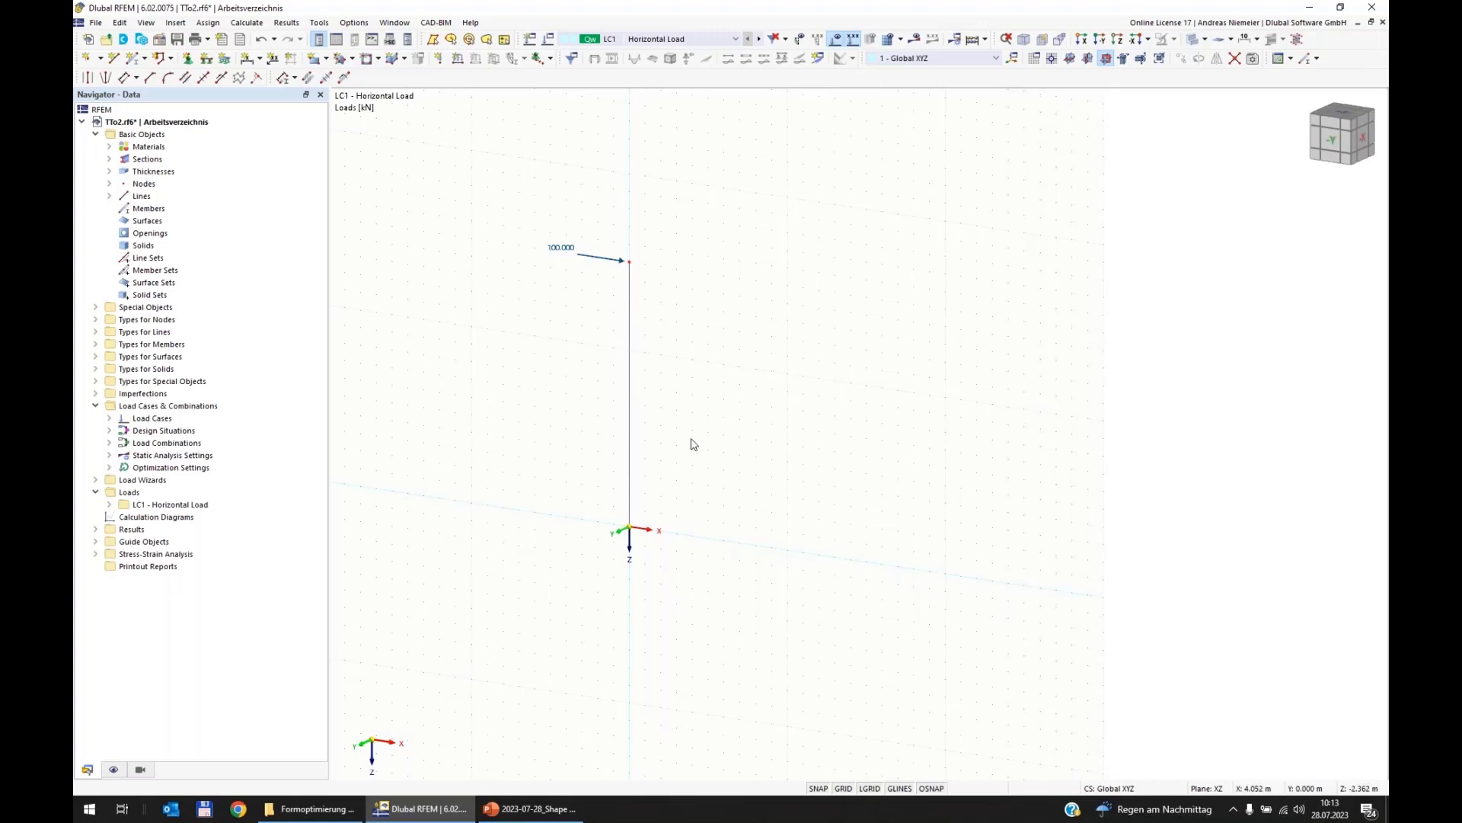
Make the vertical line a Beam member and start a new section for its start.
click(631, 417)
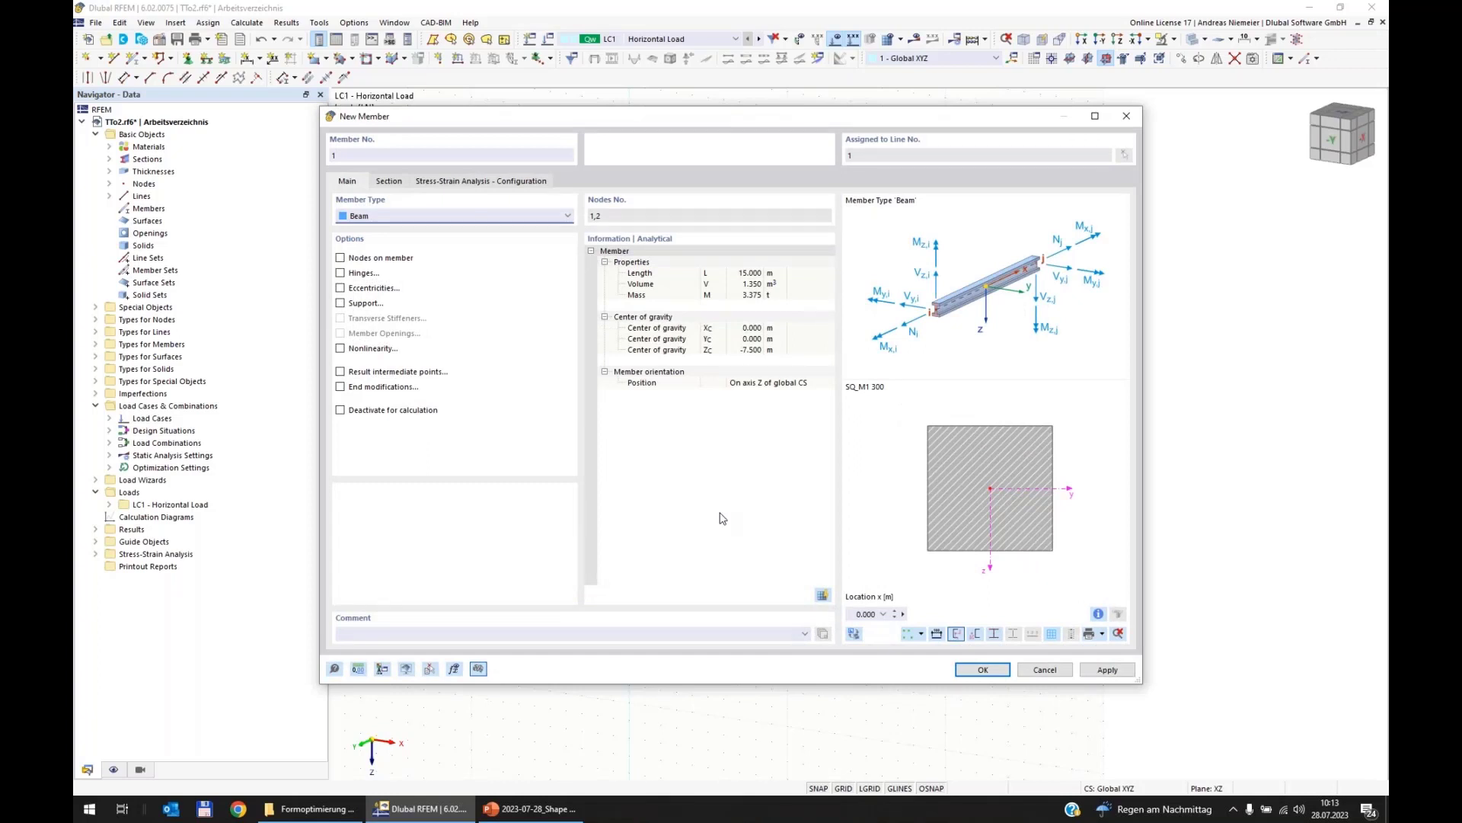
click(453, 216)
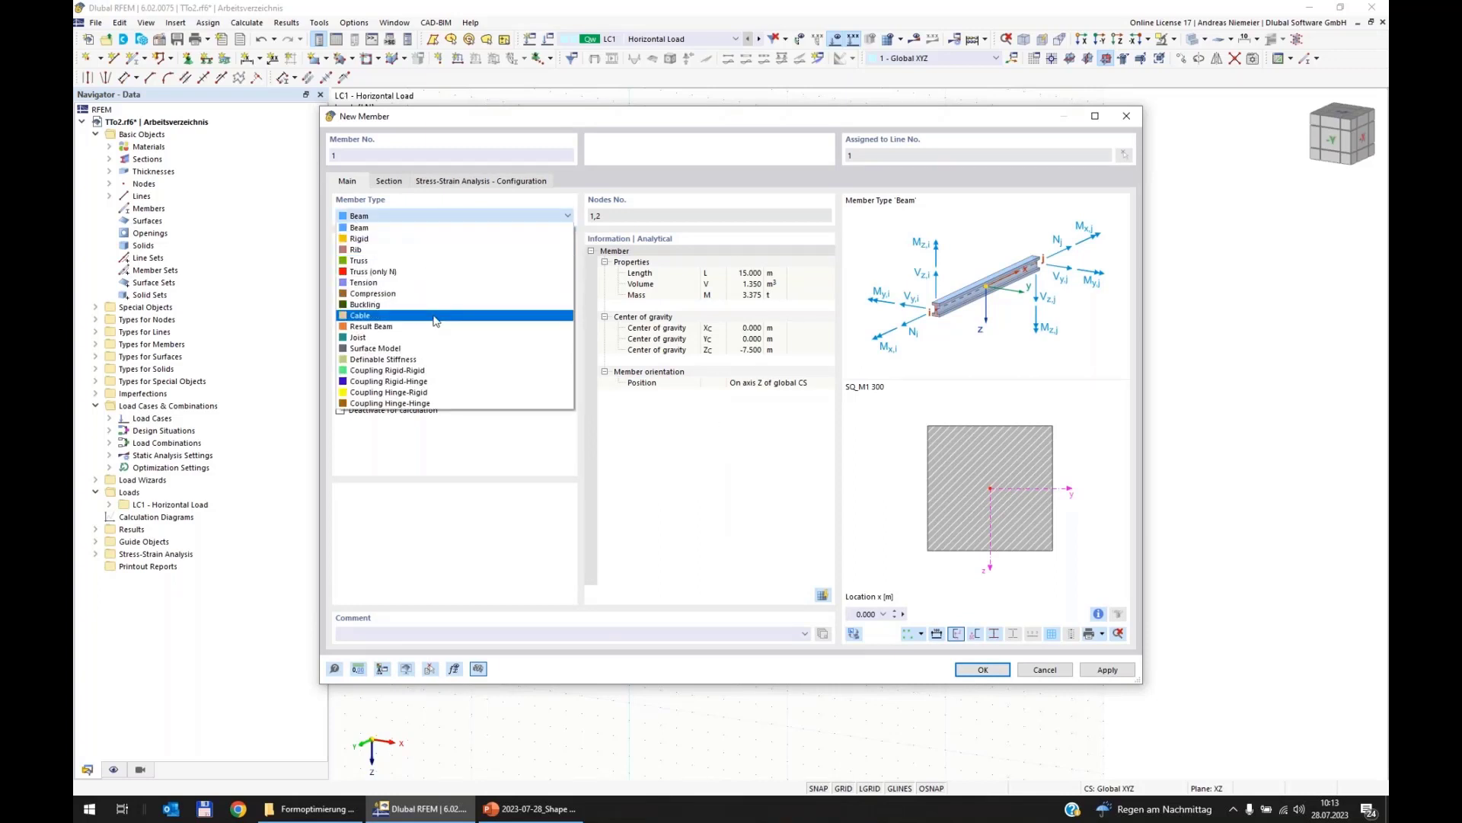
click(438, 227)
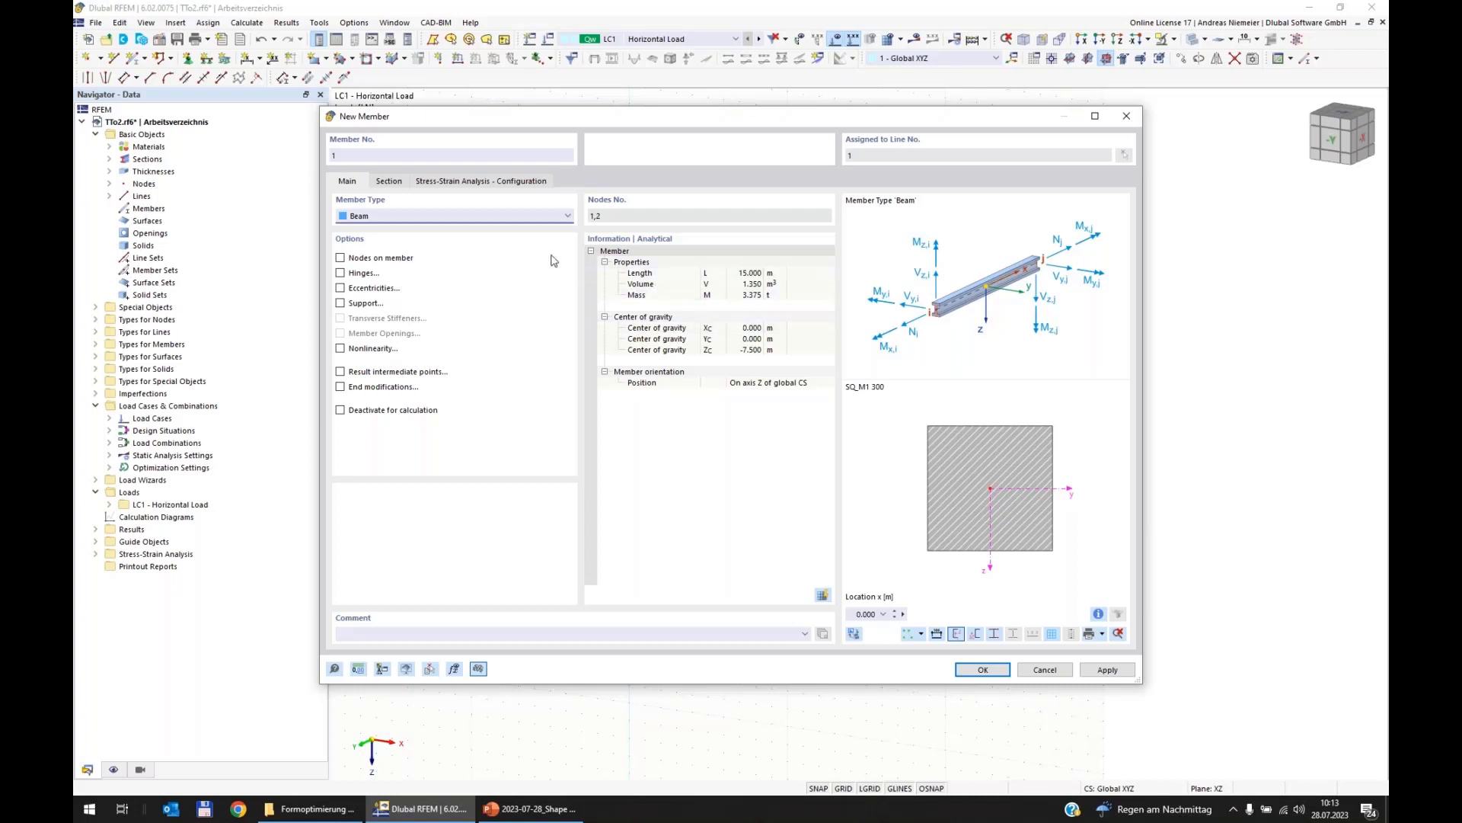
click(390, 181)
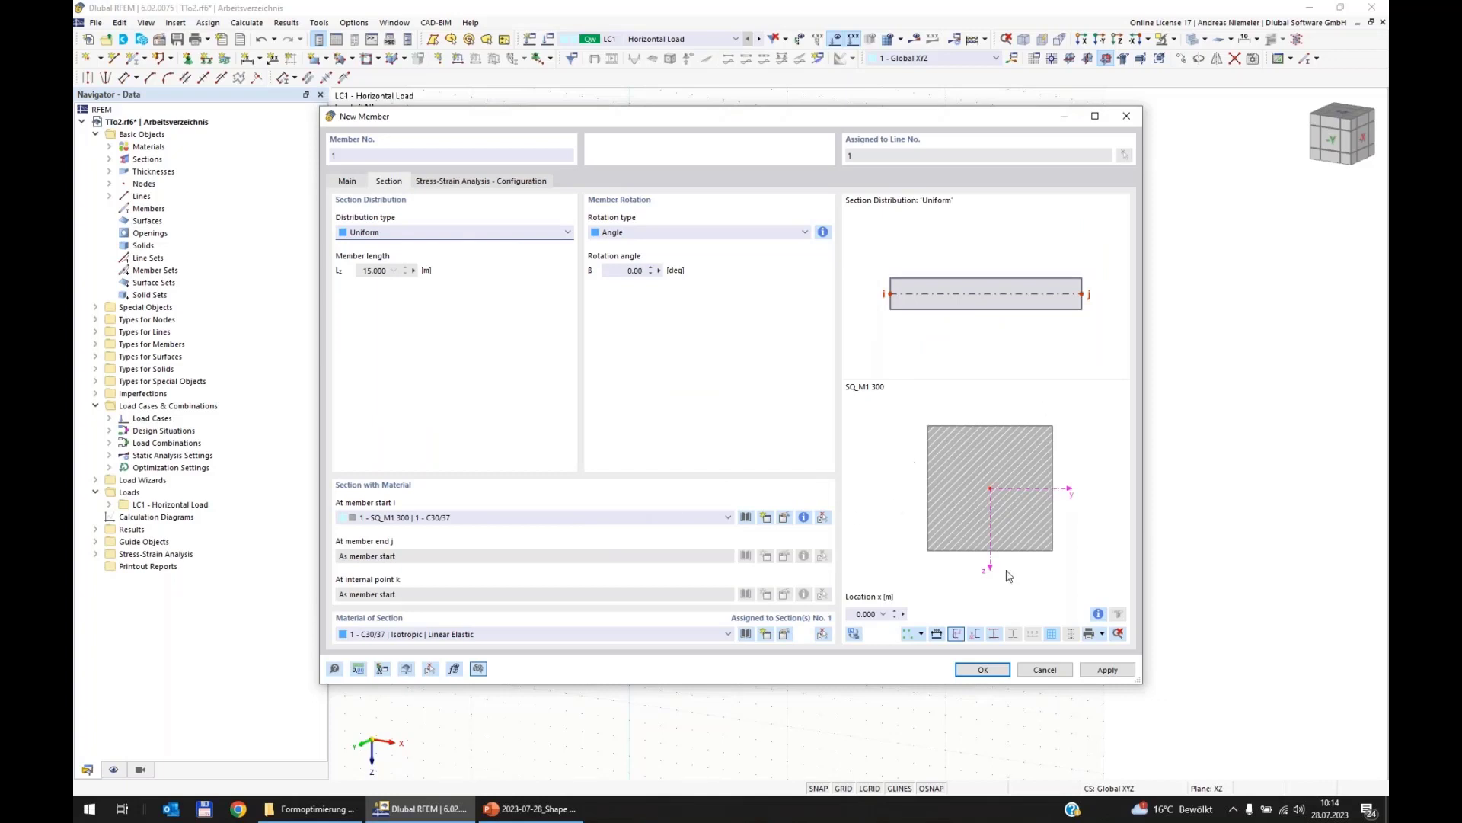
click(554, 517)
click(555, 518)
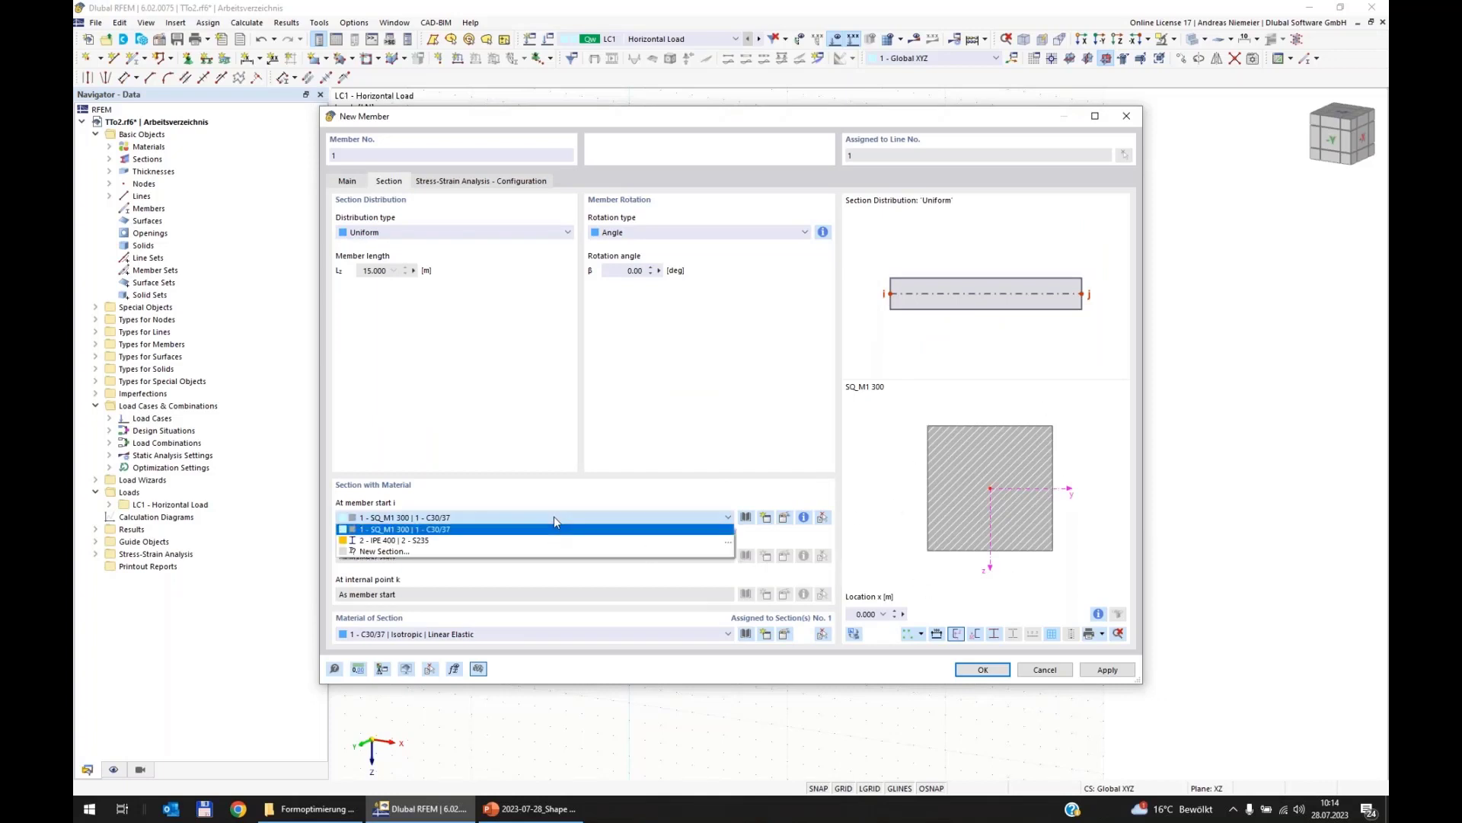
click(383, 554)
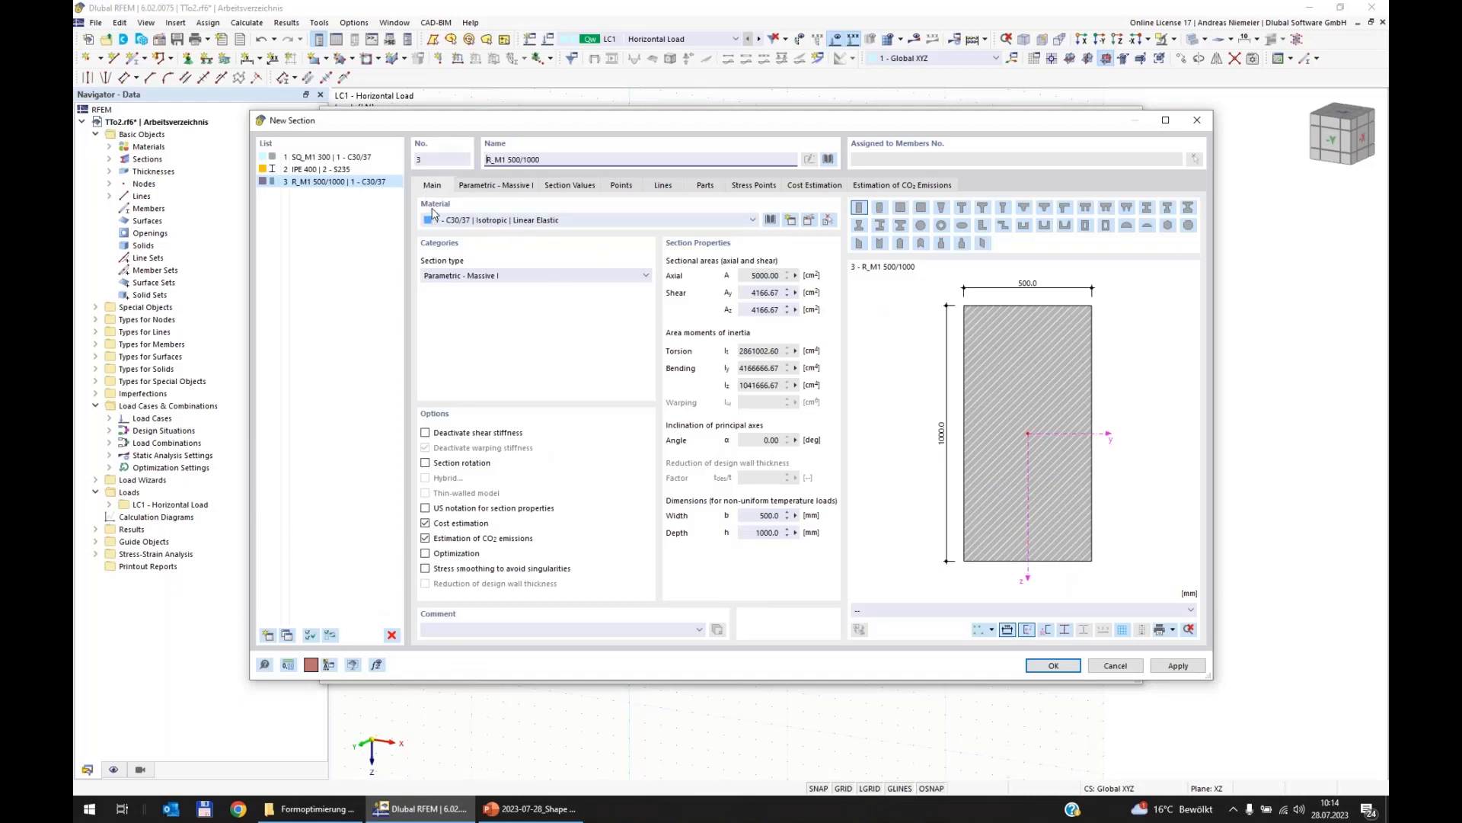
Give section 3 S355 steel (Steel S EN 1993-1-1) from the material library.
click(772, 220)
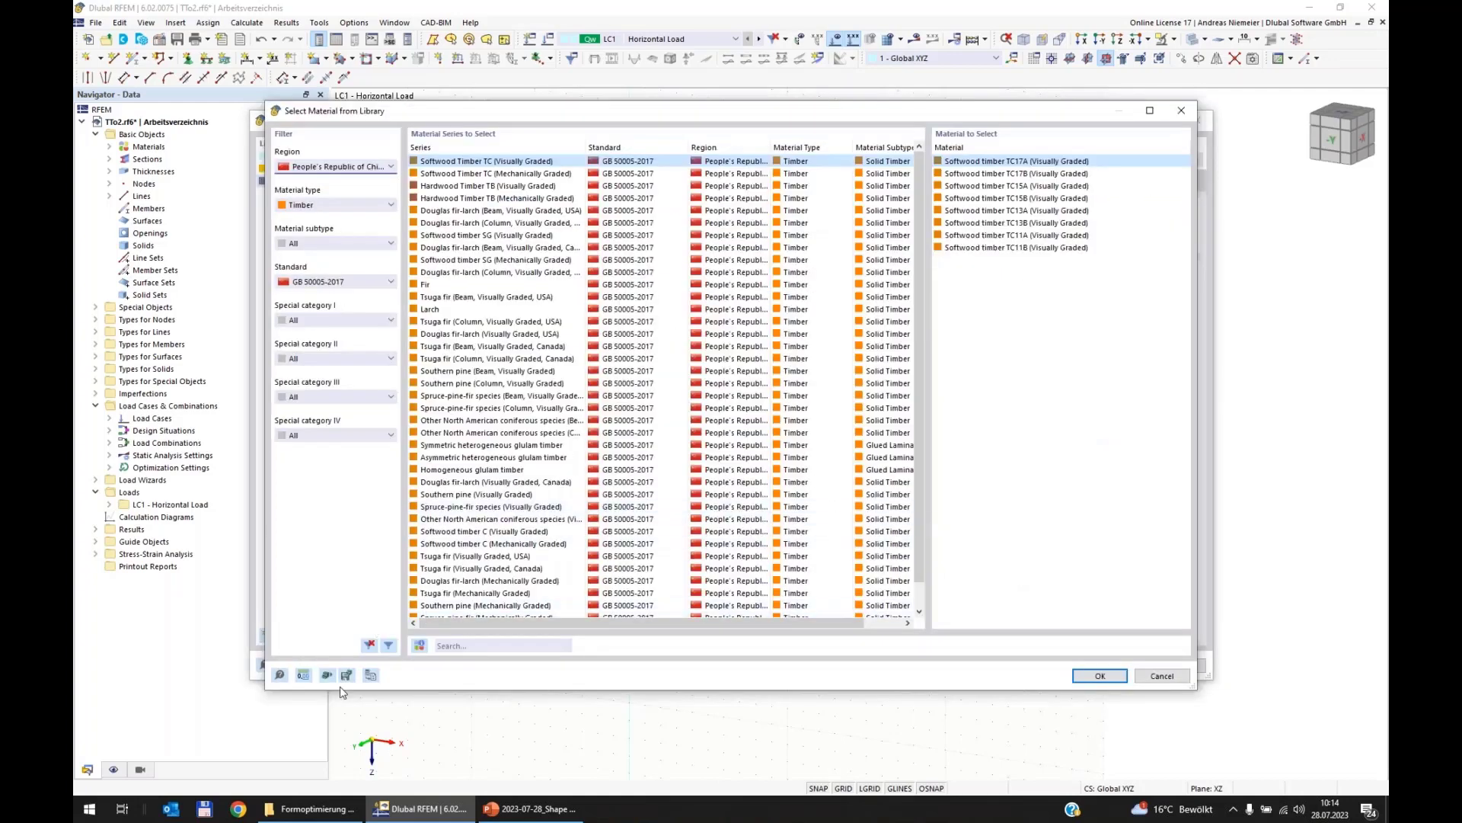
click(370, 644)
click(499, 644)
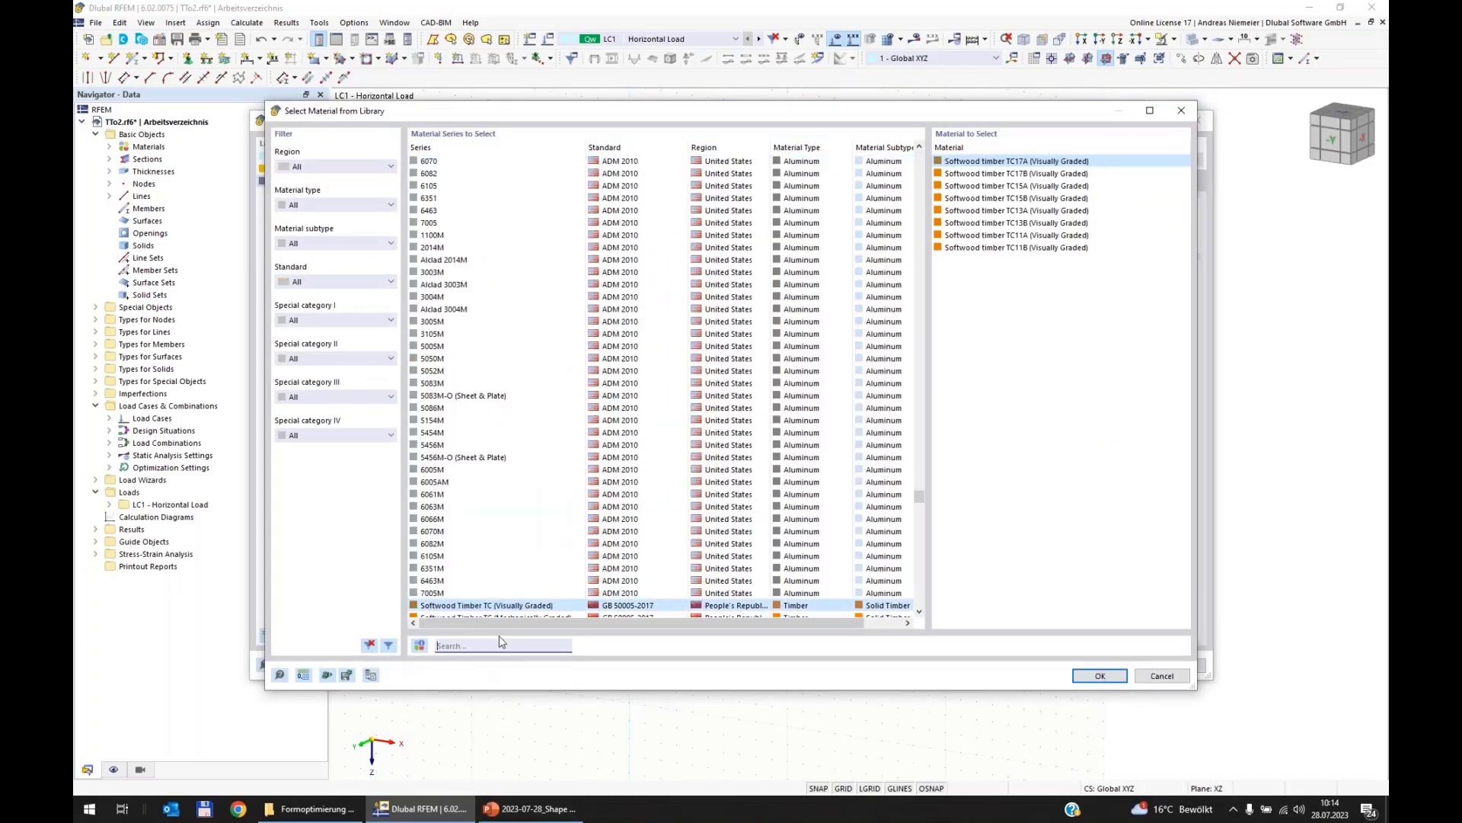
text(s355)
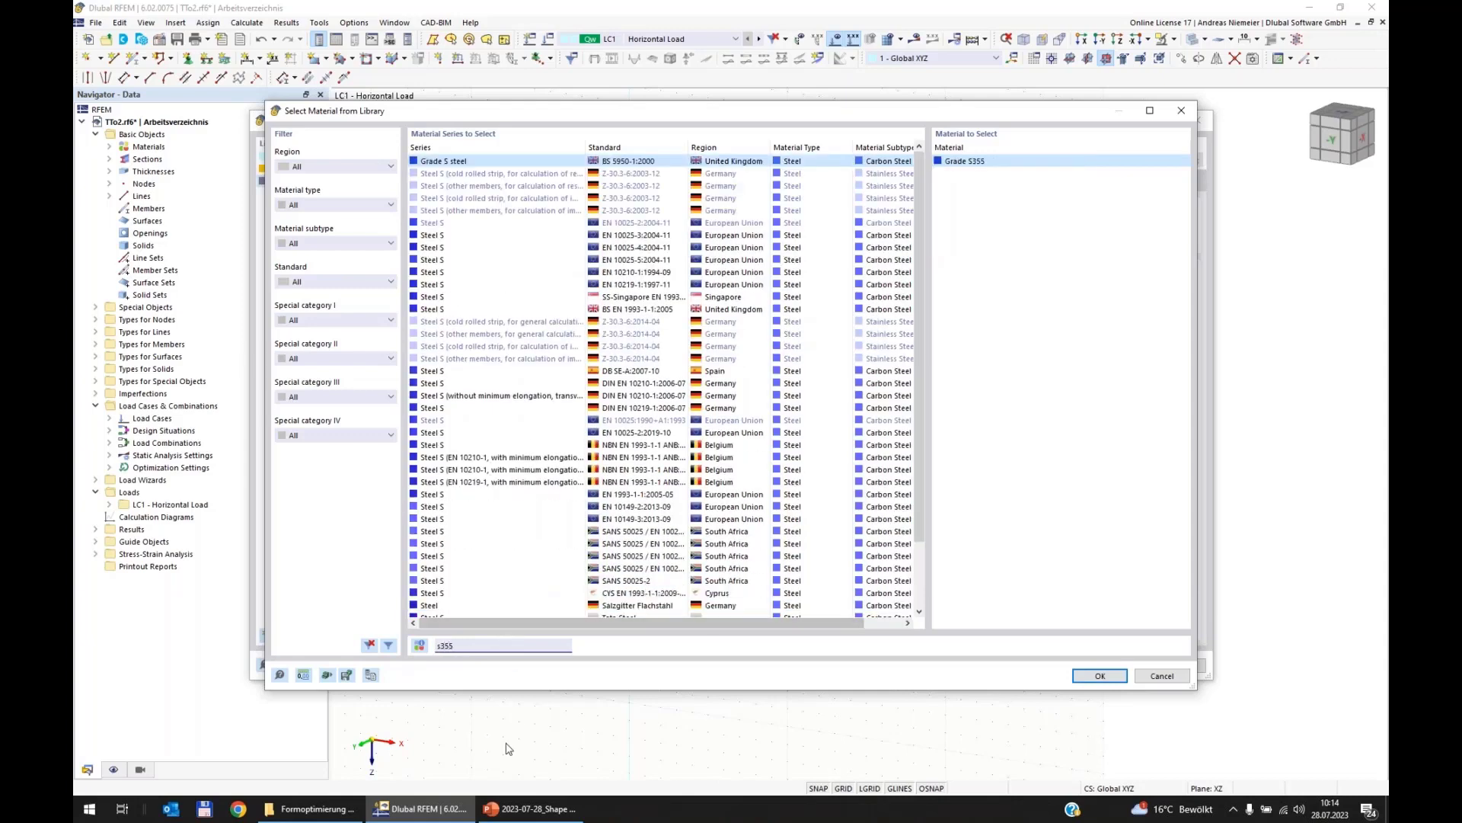
click(653, 495)
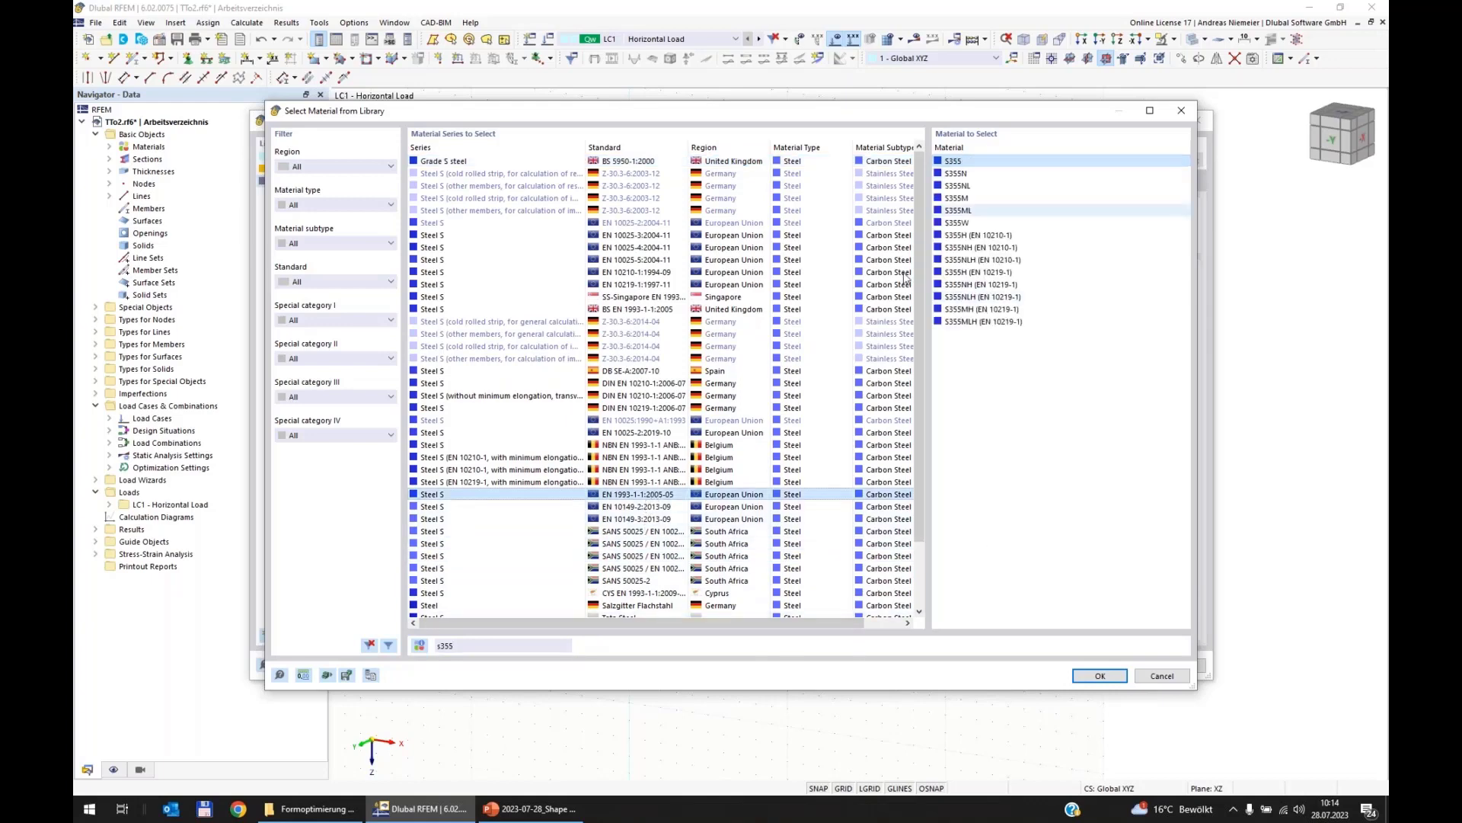
click(419, 645)
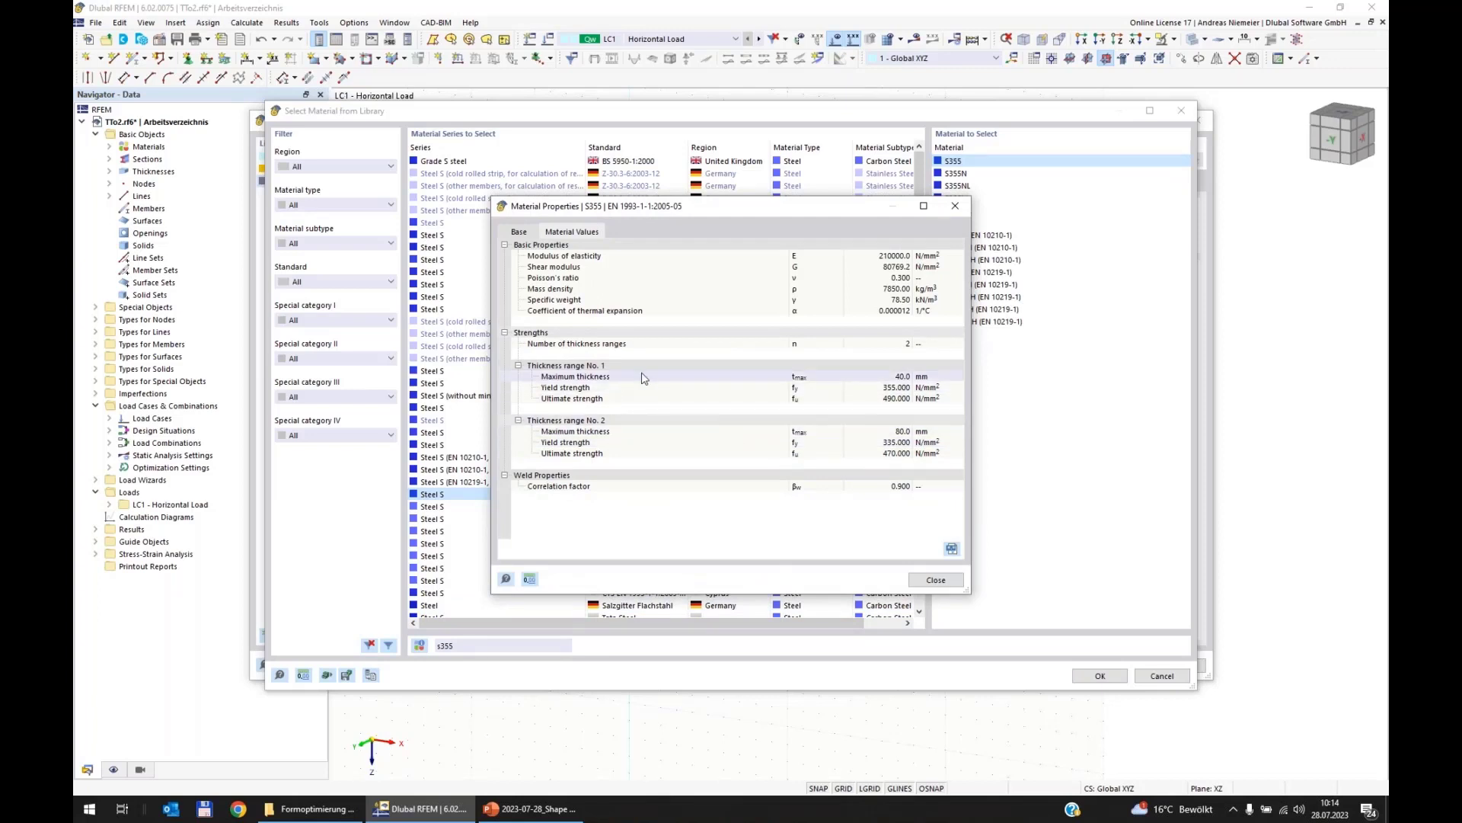
click(879, 387)
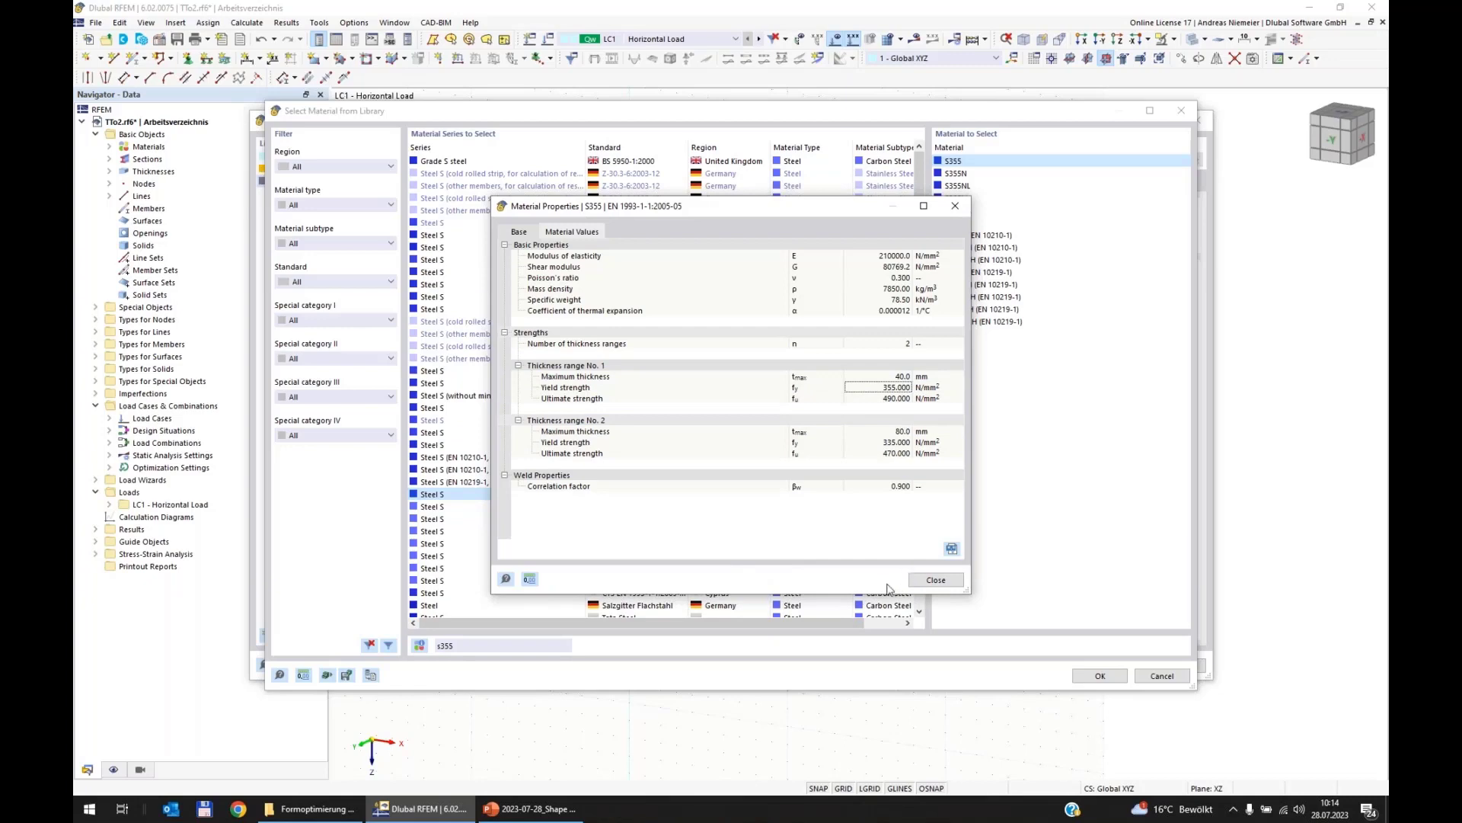
click(943, 585)
click(1095, 682)
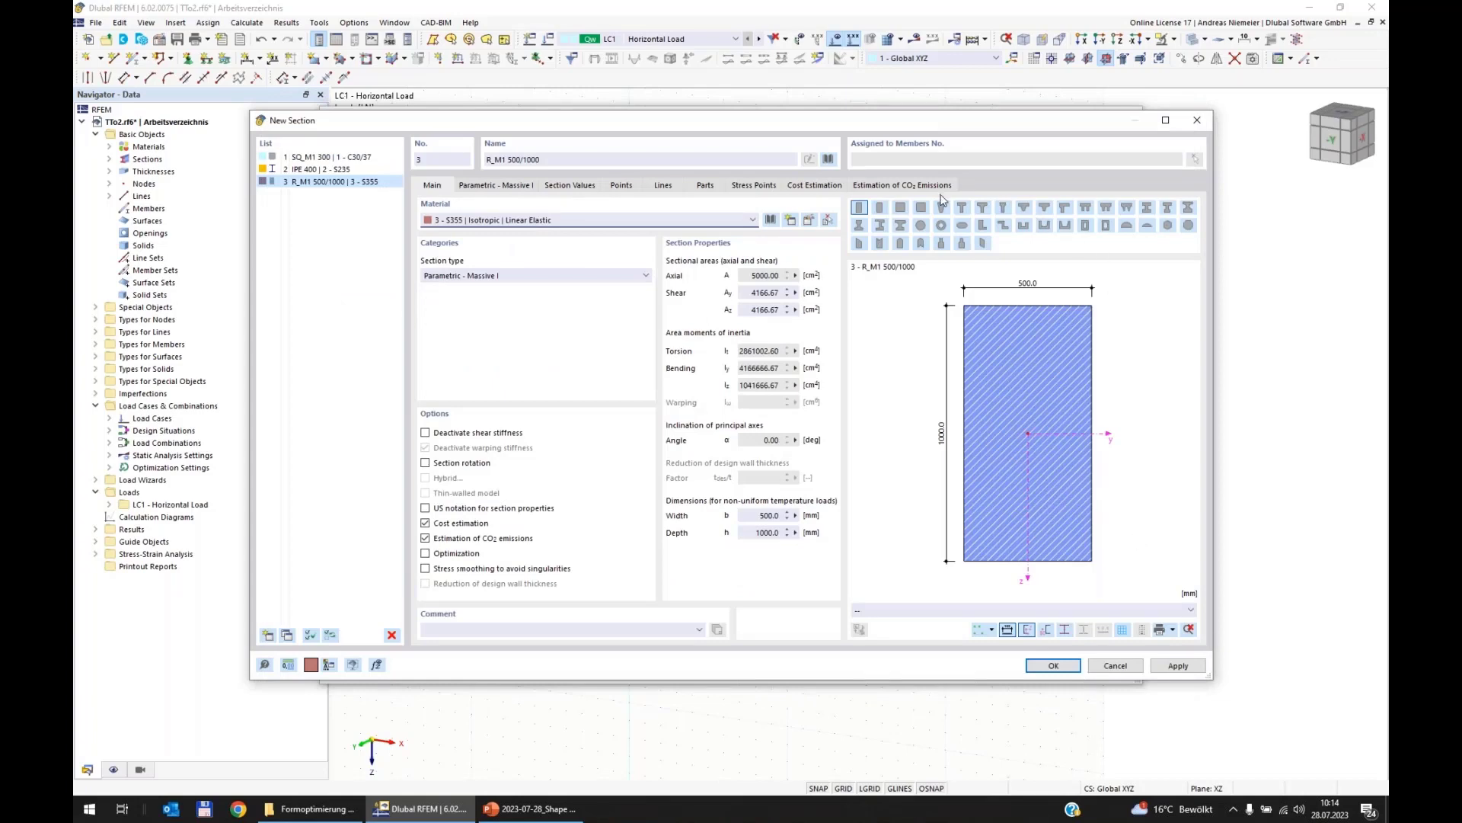
Make section 3 a CHS 120/6/H hollow tube, 120 mm diameter, 6.0 mm wall.
click(835, 162)
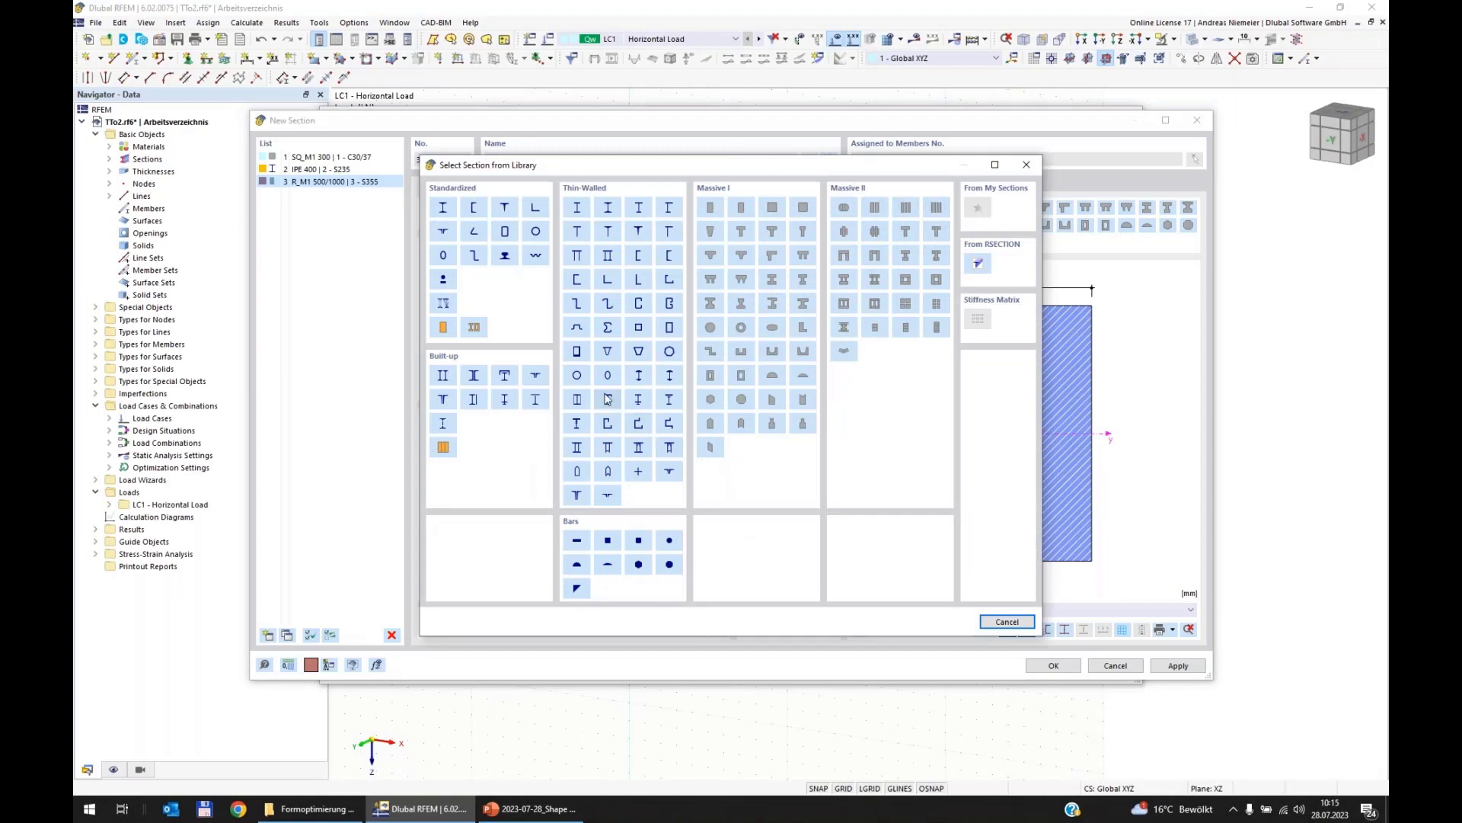
key(Escape)
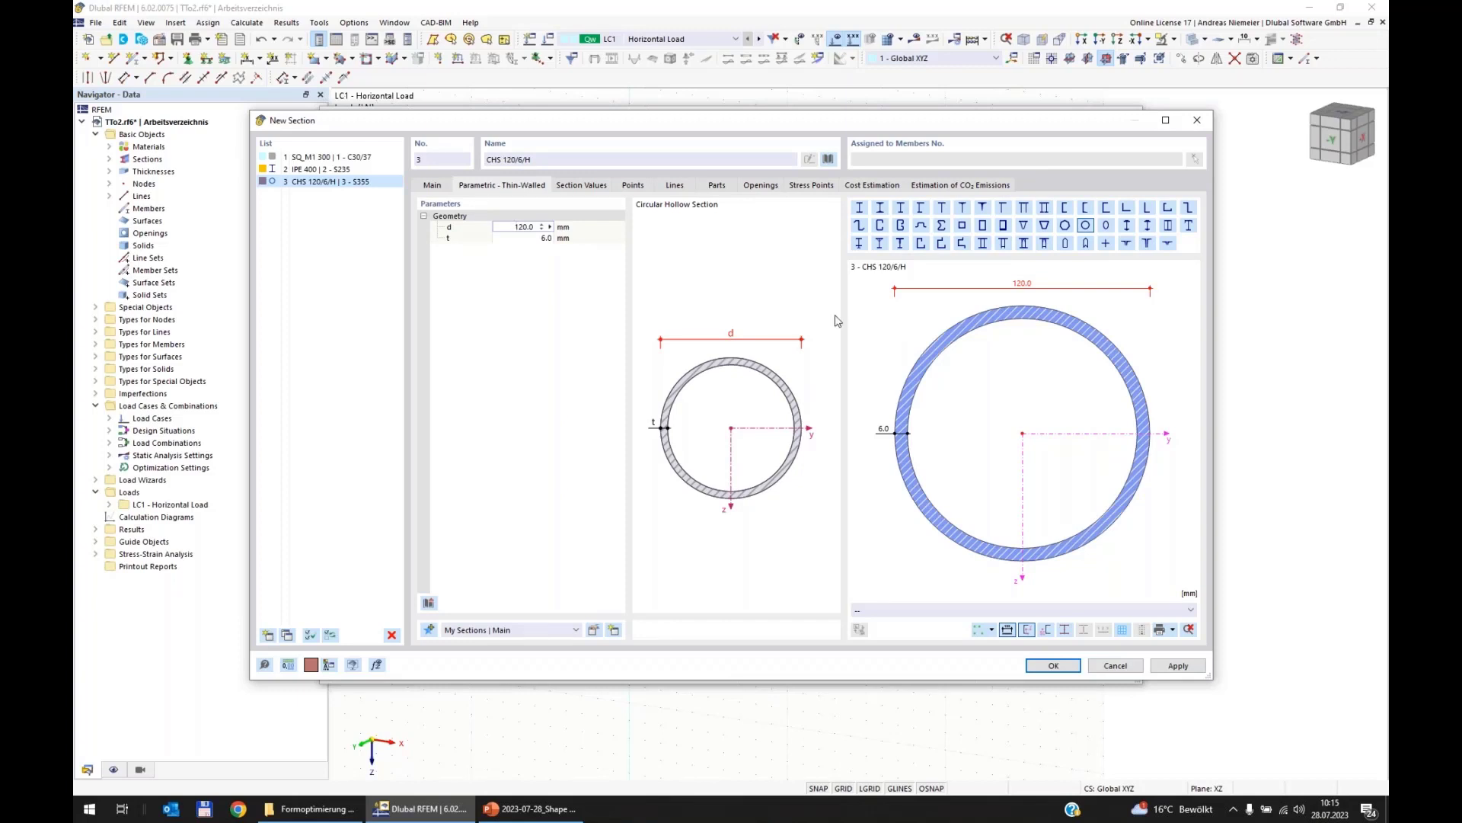
key(Tab)
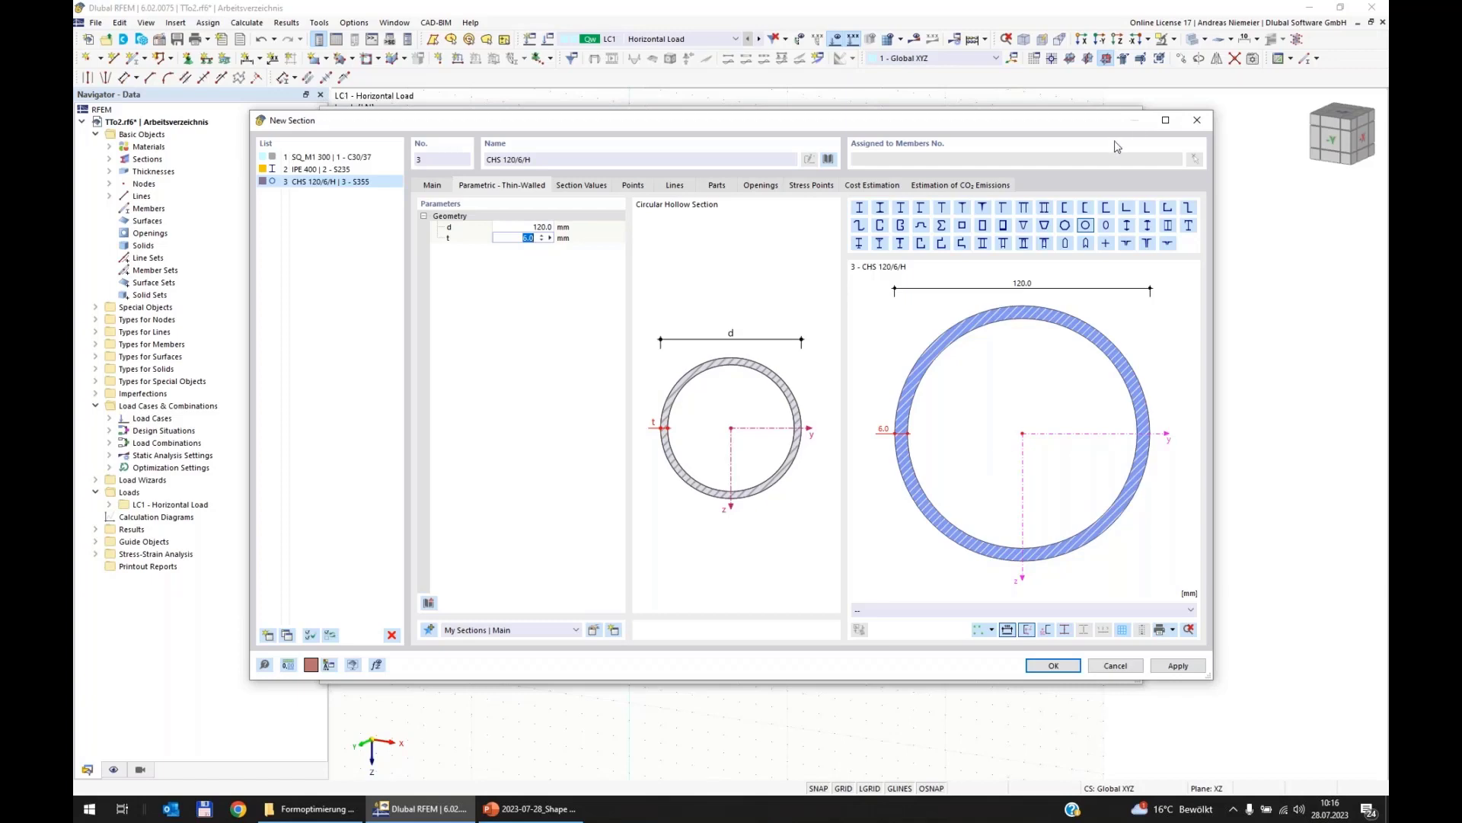
click(1166, 120)
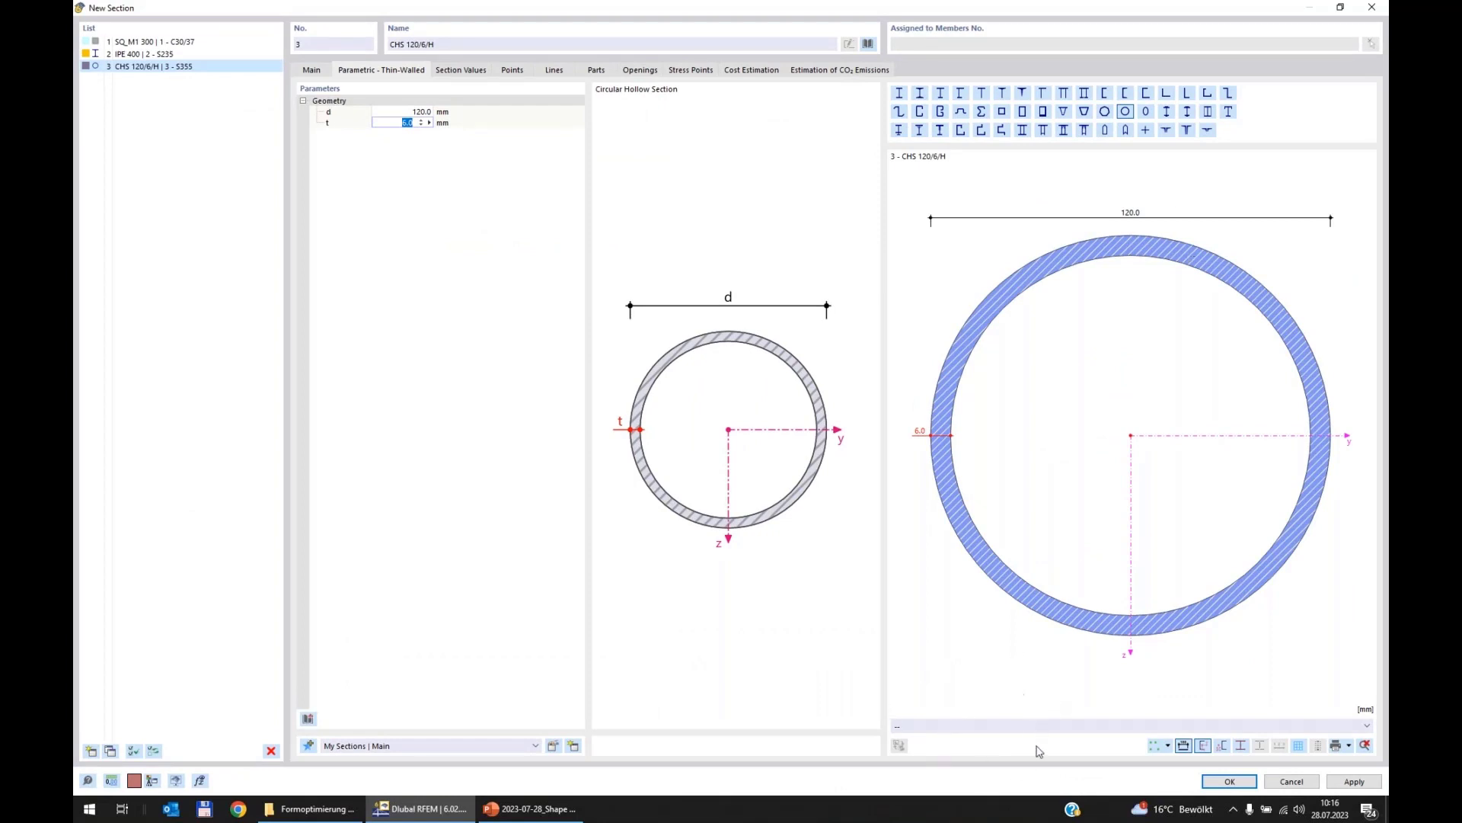
Display the CHS 120/6/H σx | Mz unit normal stresses (FEA), ranging ±17.145 N/mm².
click(1020, 726)
click(1019, 726)
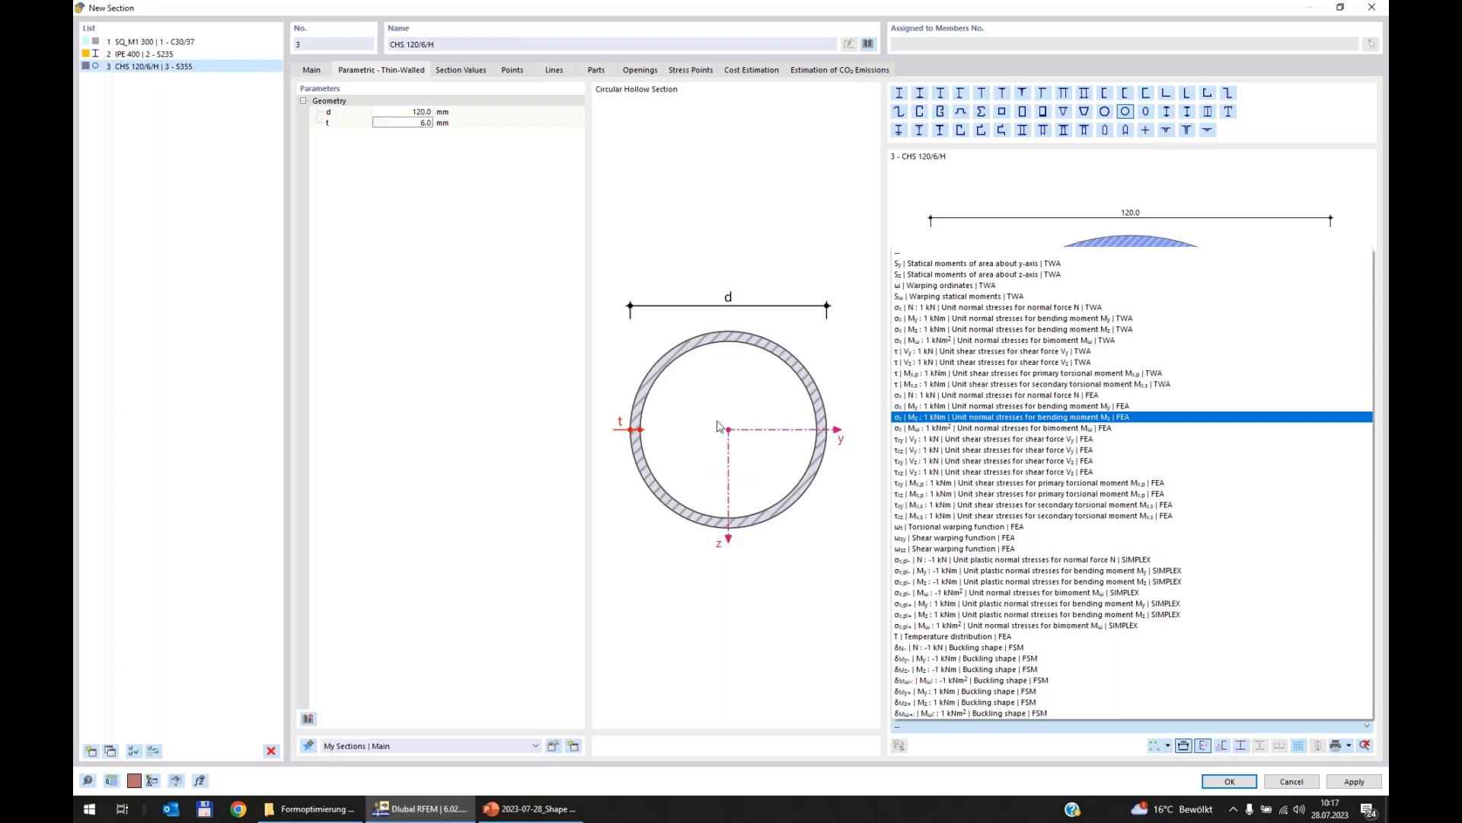
click(933, 425)
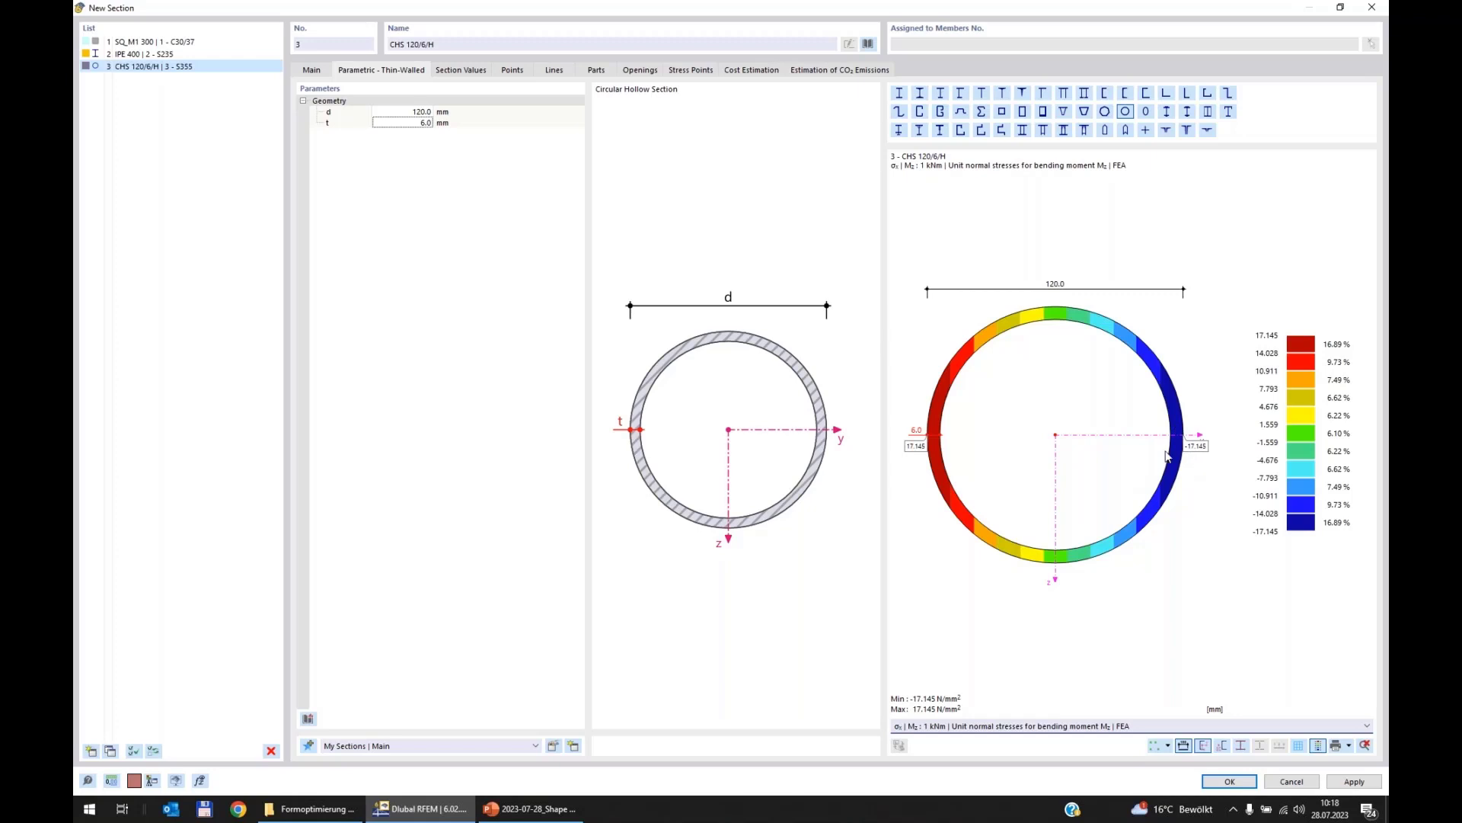
Set the new section's wall thickness to 10 mm and its diameter to 600 mm.
click(403, 123)
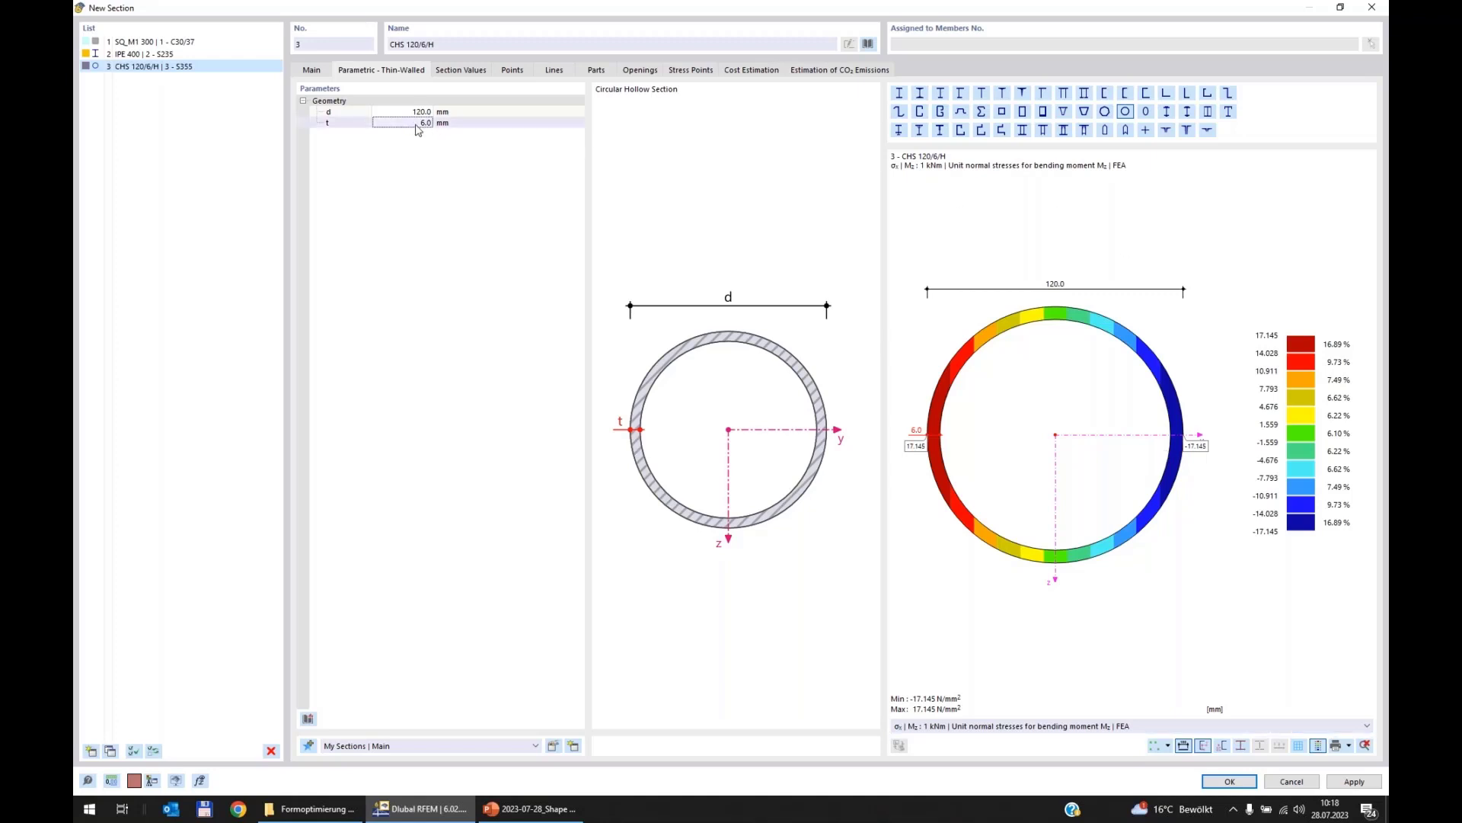
text(10)
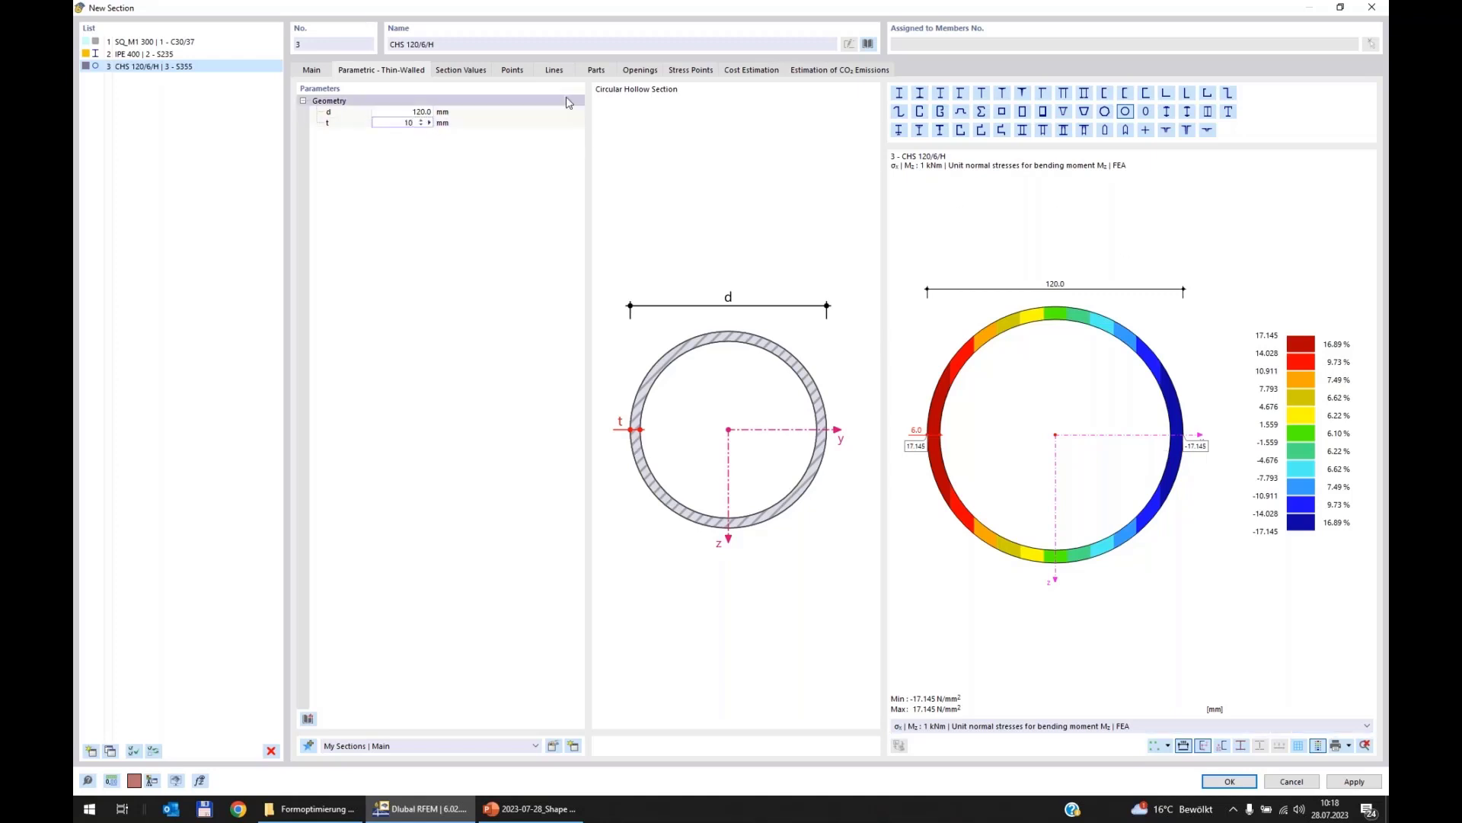
key(Return)
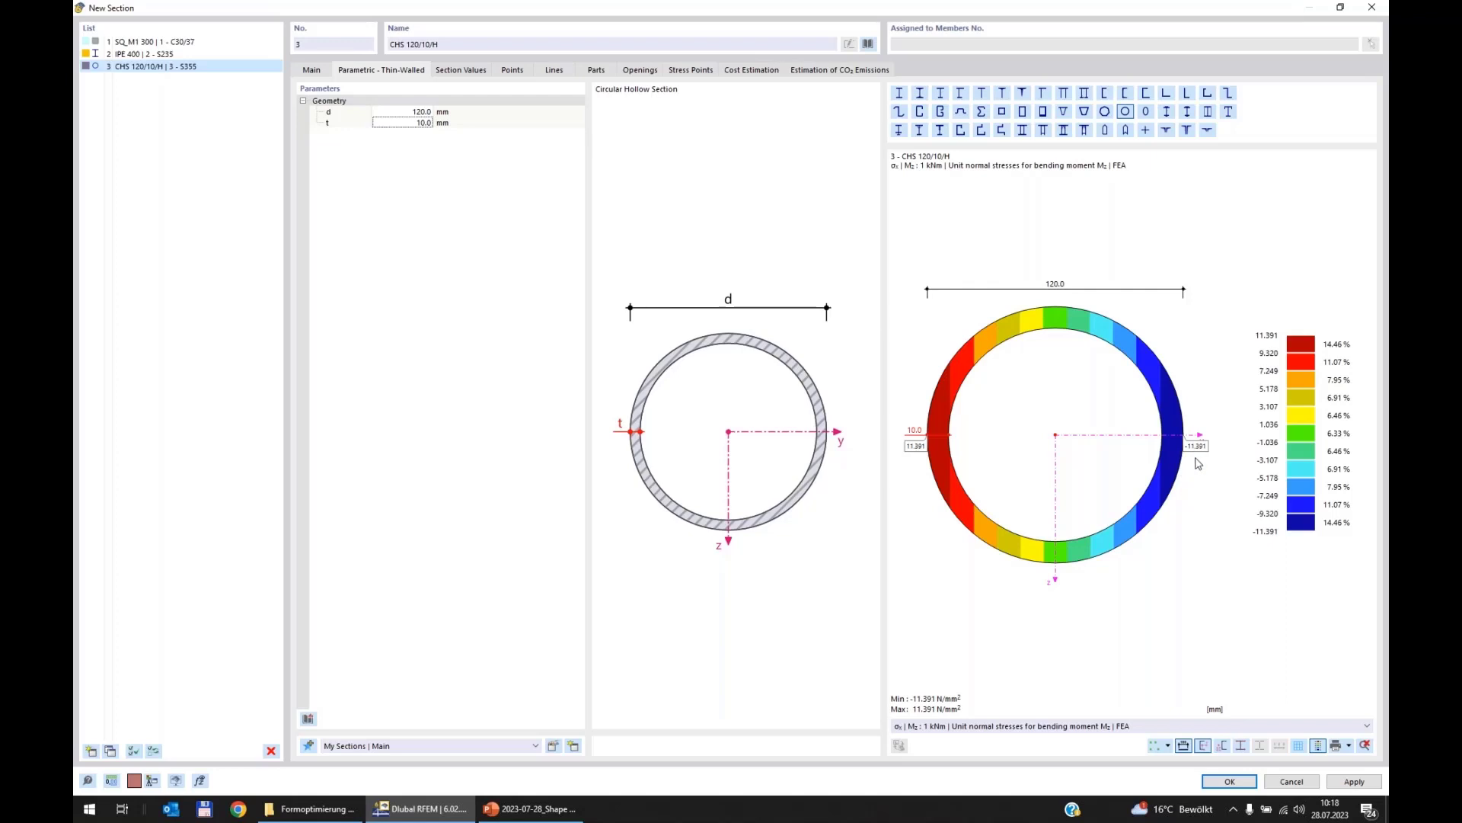
click(406, 112)
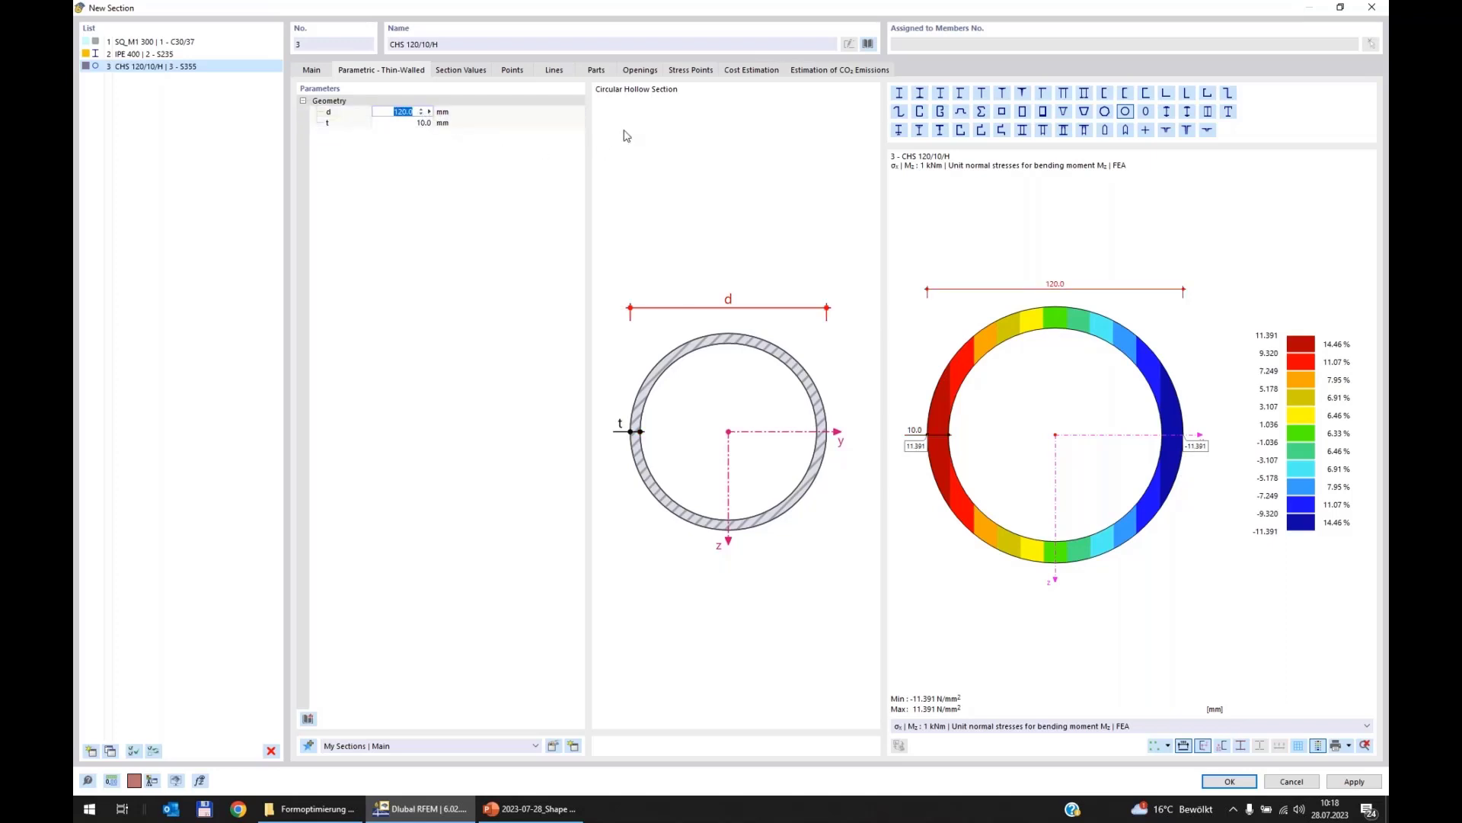
text(600)
key(Tab)
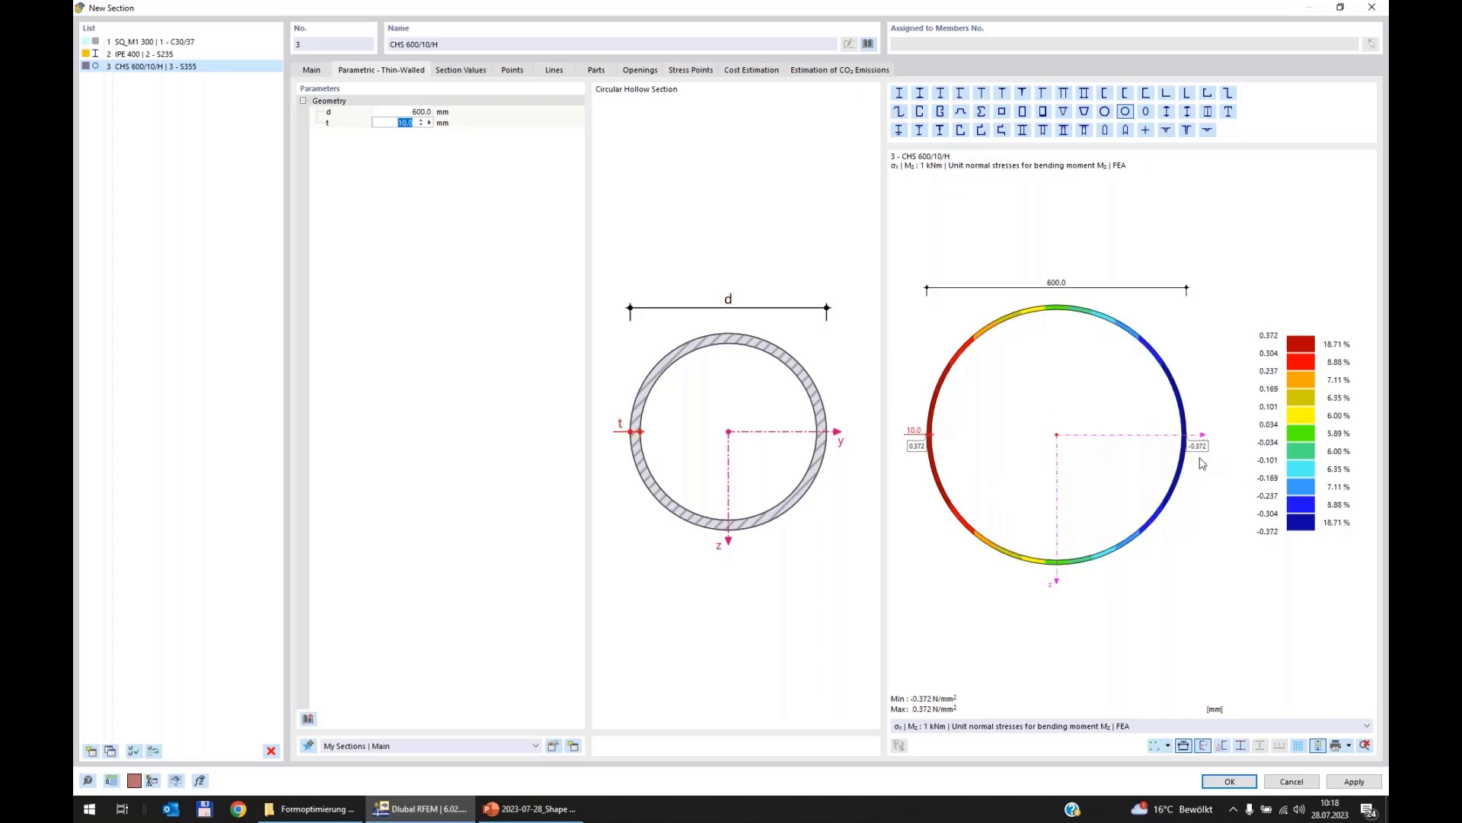
Increase the diameter to 700 mm, then 750 mm, and accept CHS 750/10/H.
click(417, 113)
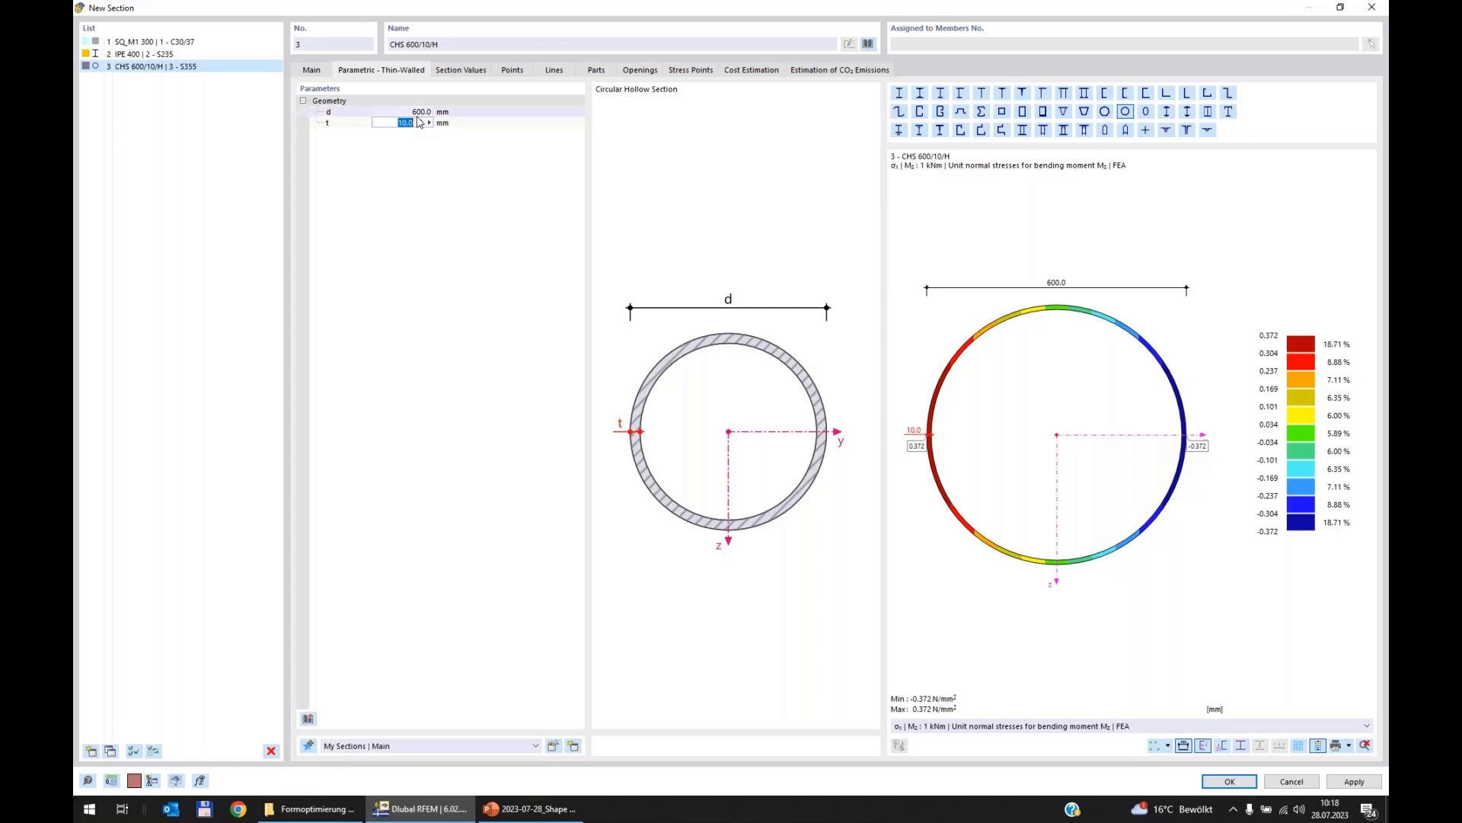
click(412, 112)
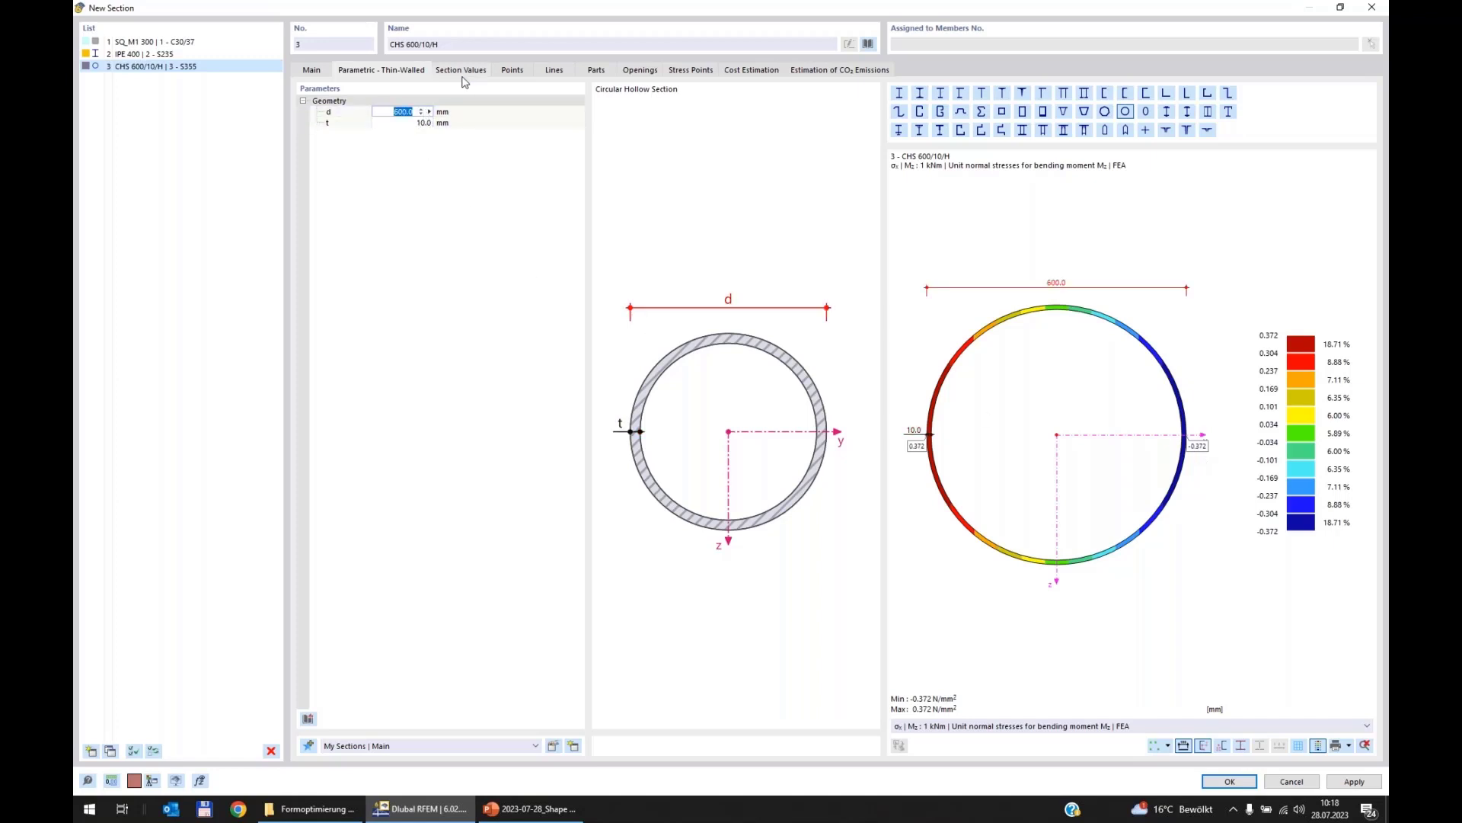
text(700)
key(Tab)
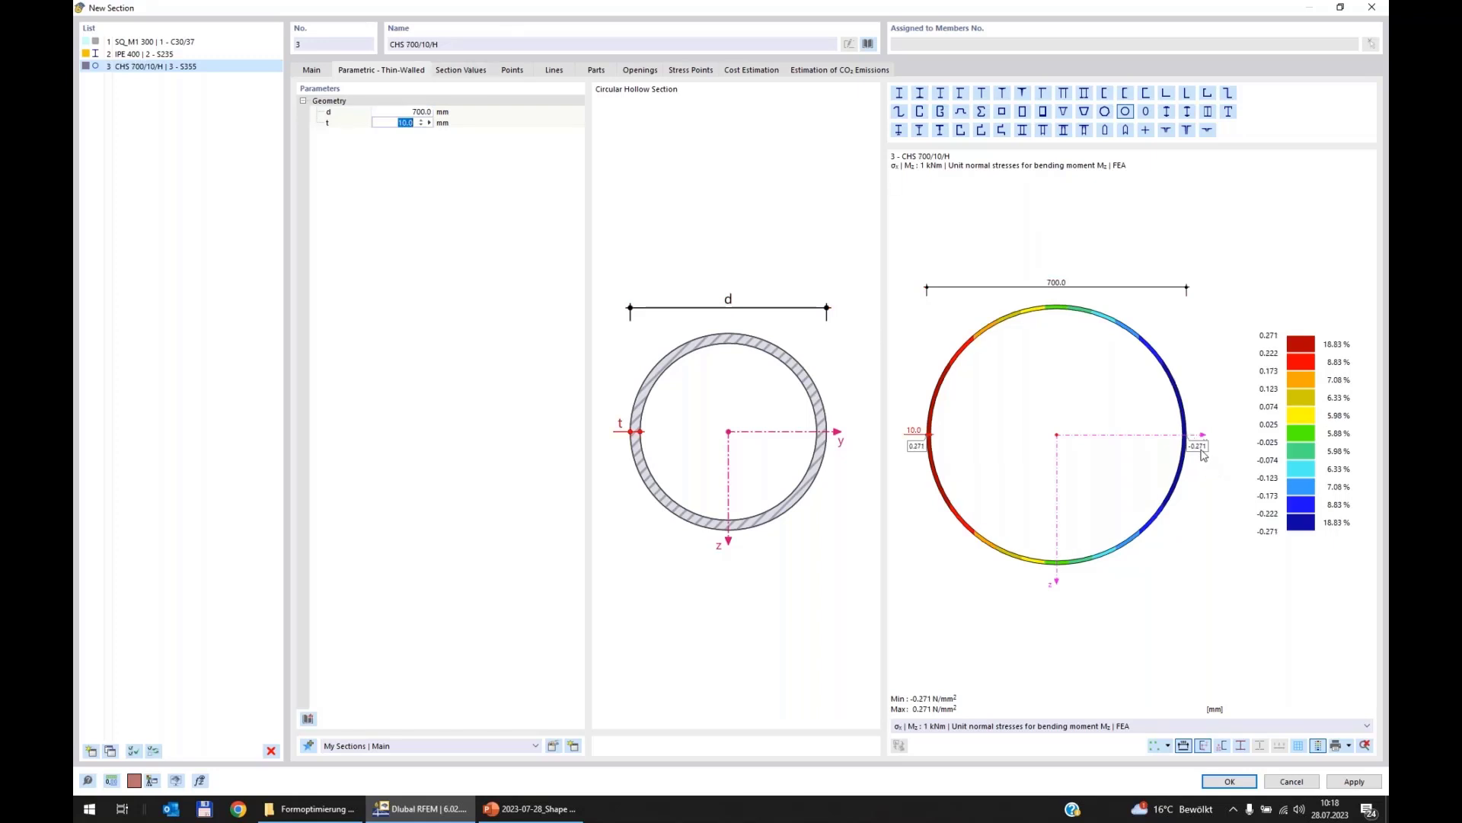
click(431, 113)
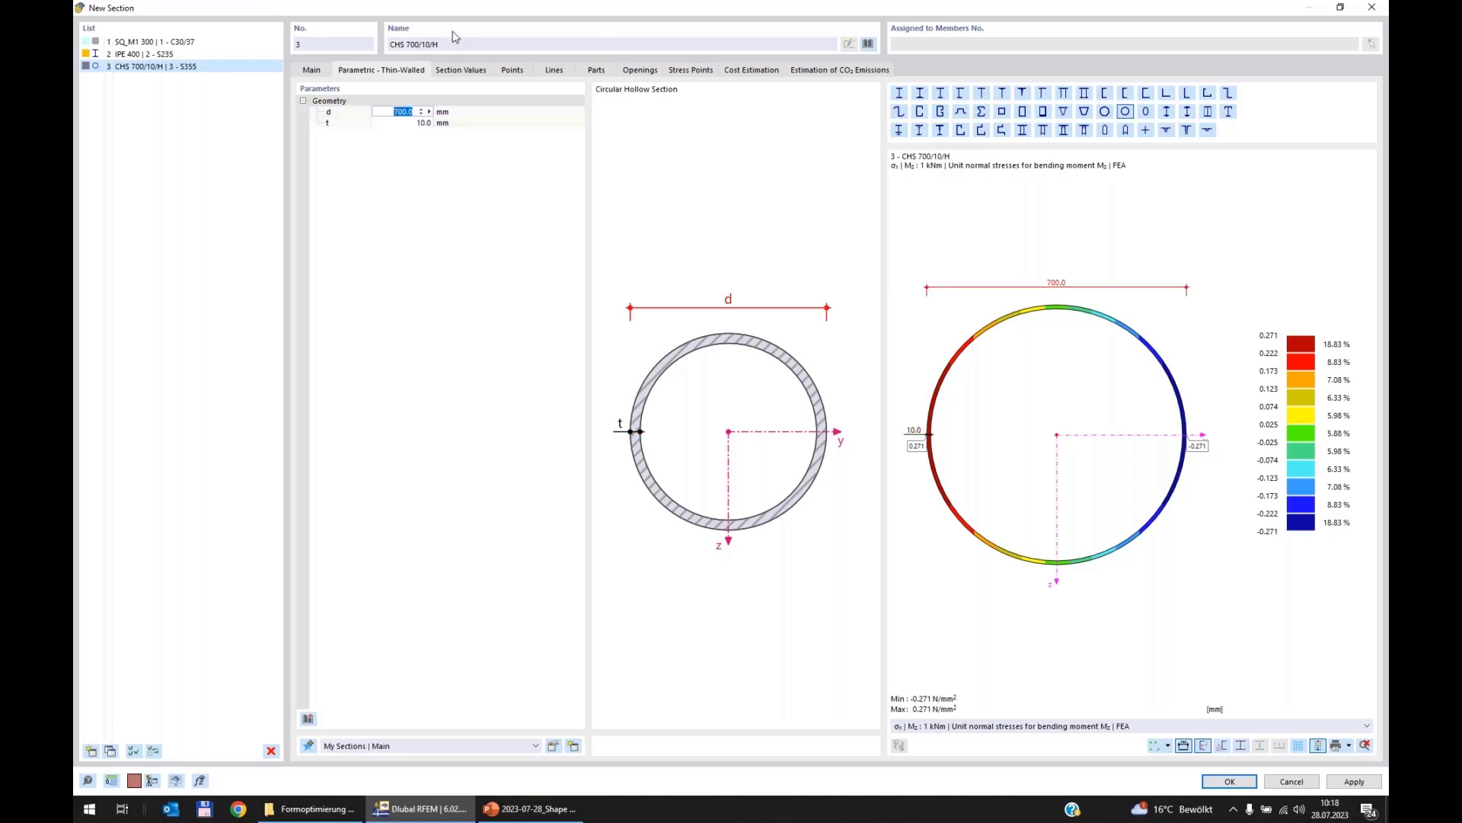
text(750)
key(Tab)
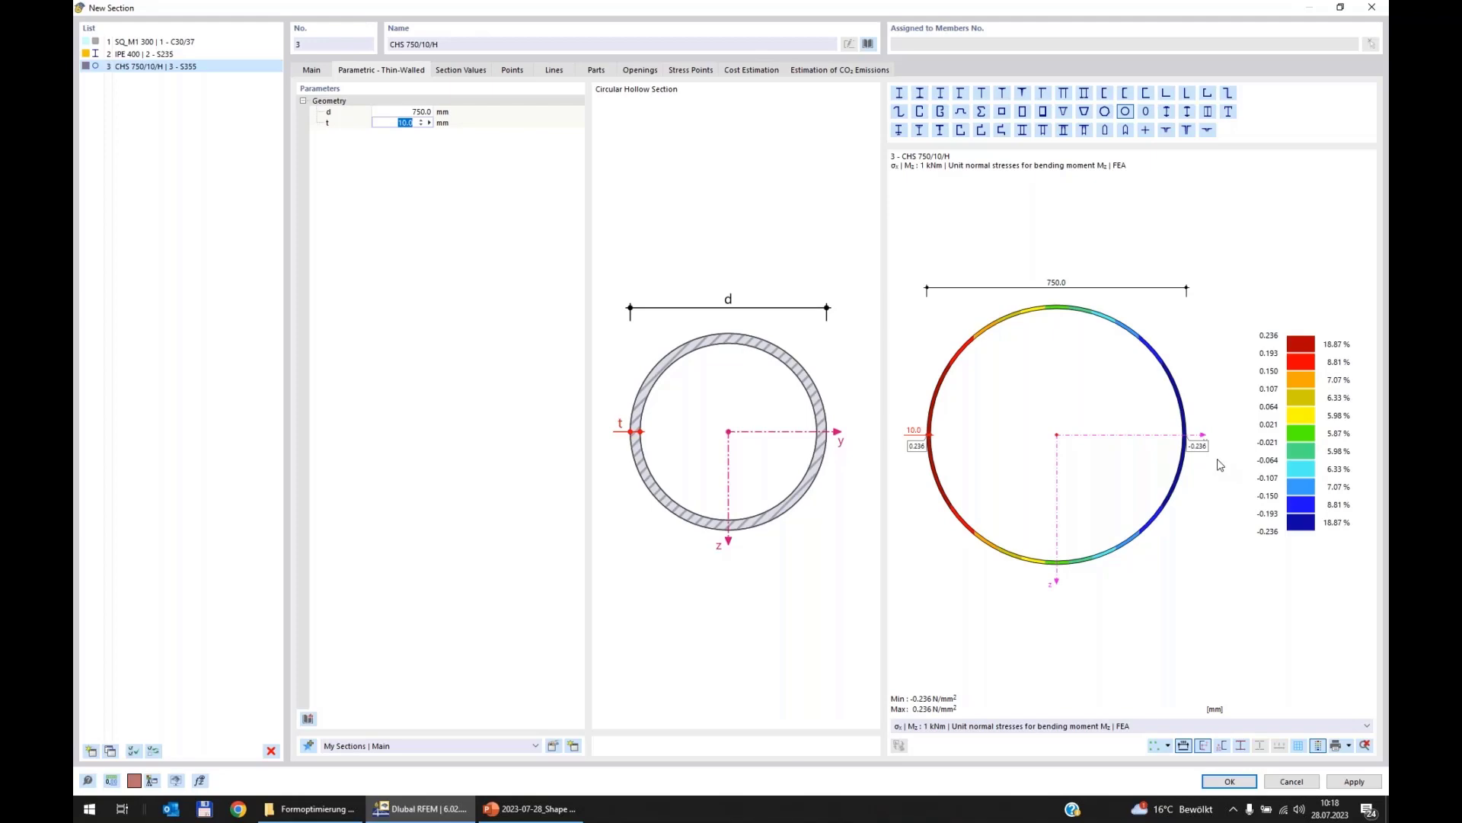
click(1226, 784)
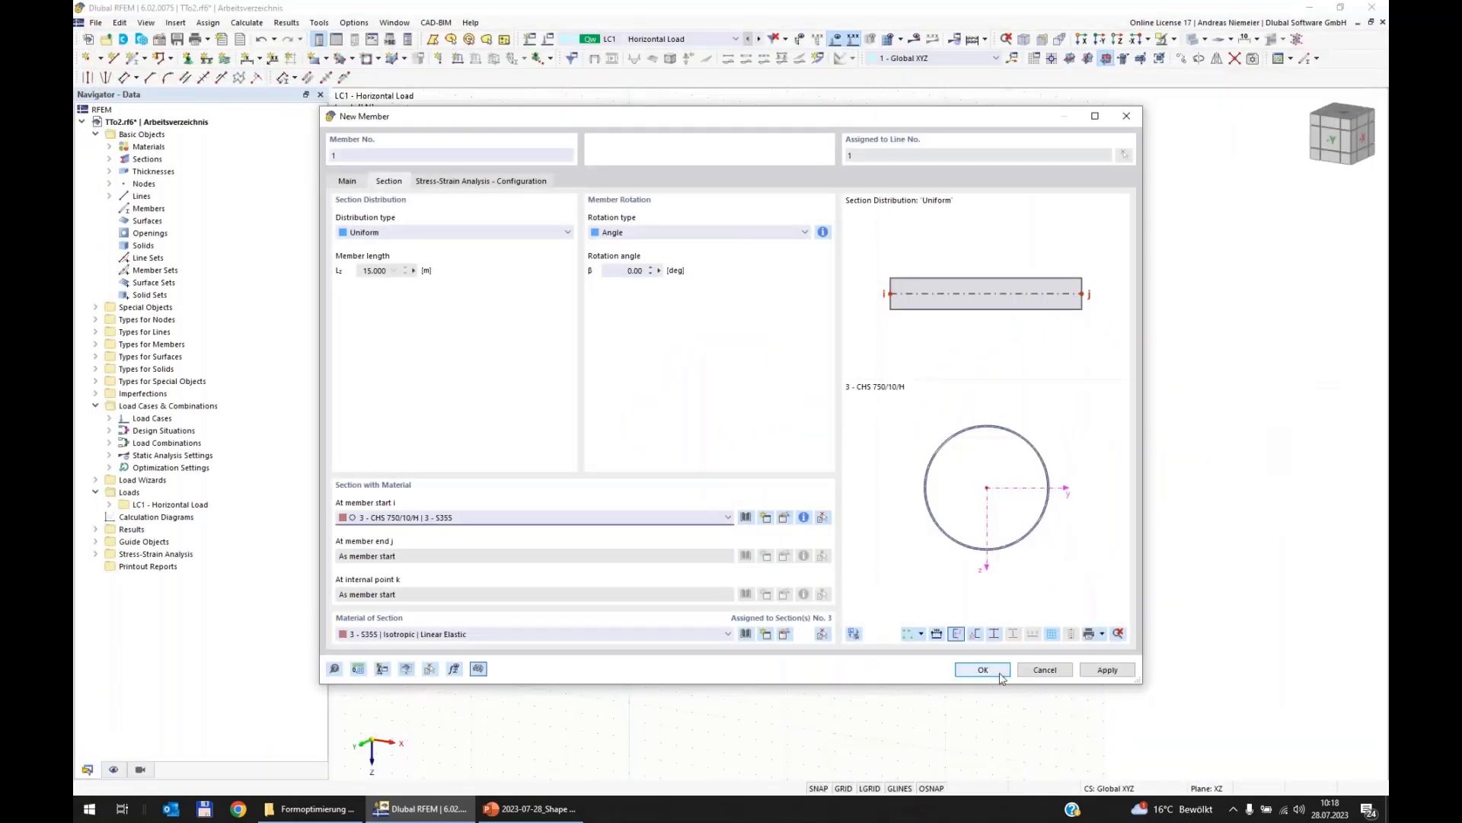
Confirm the new member and line, then calculate the model with F5 (max σx,tot 352.236 N/mm²).
click(998, 673)
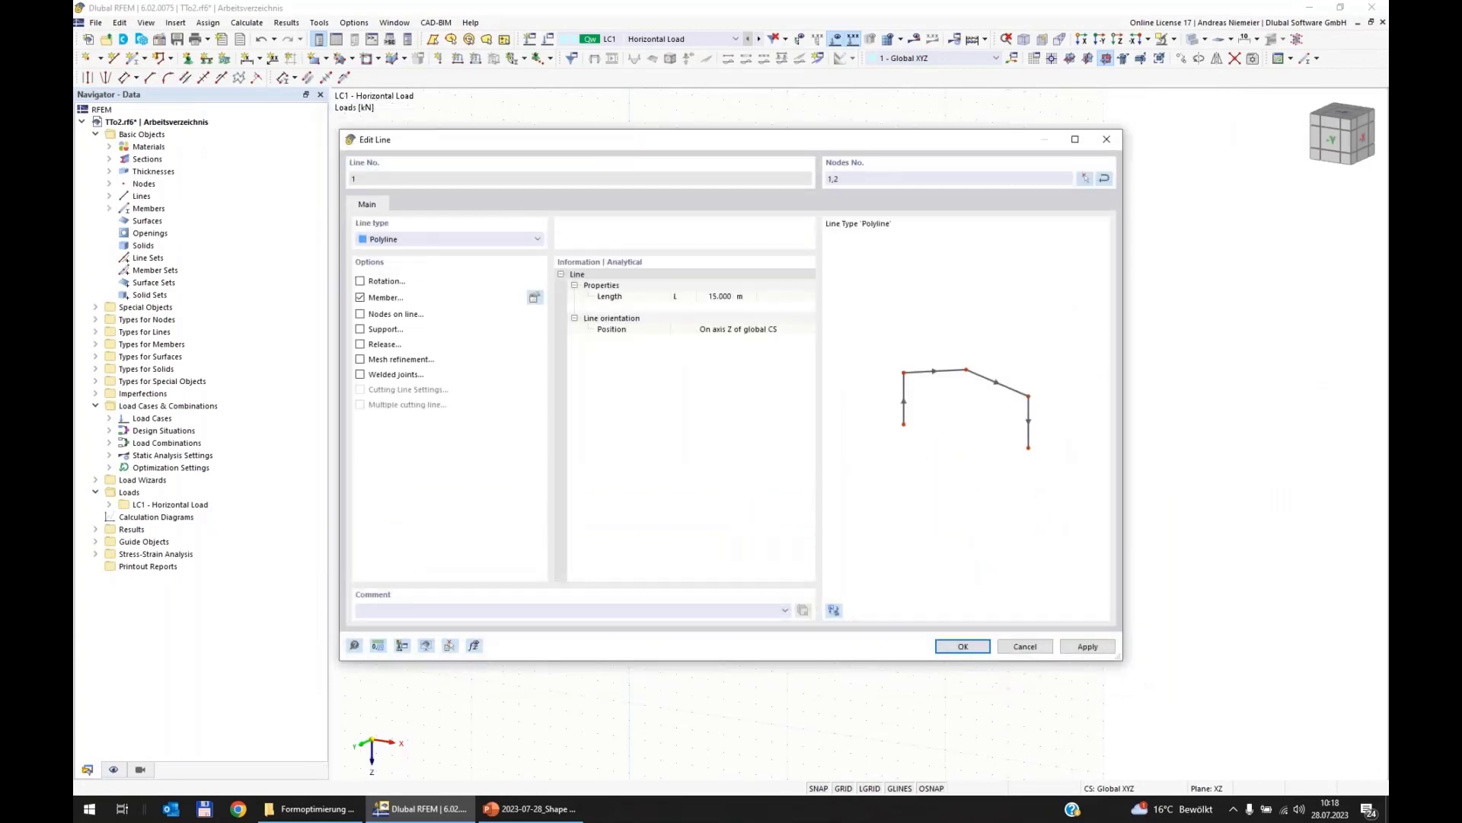
click(978, 646)
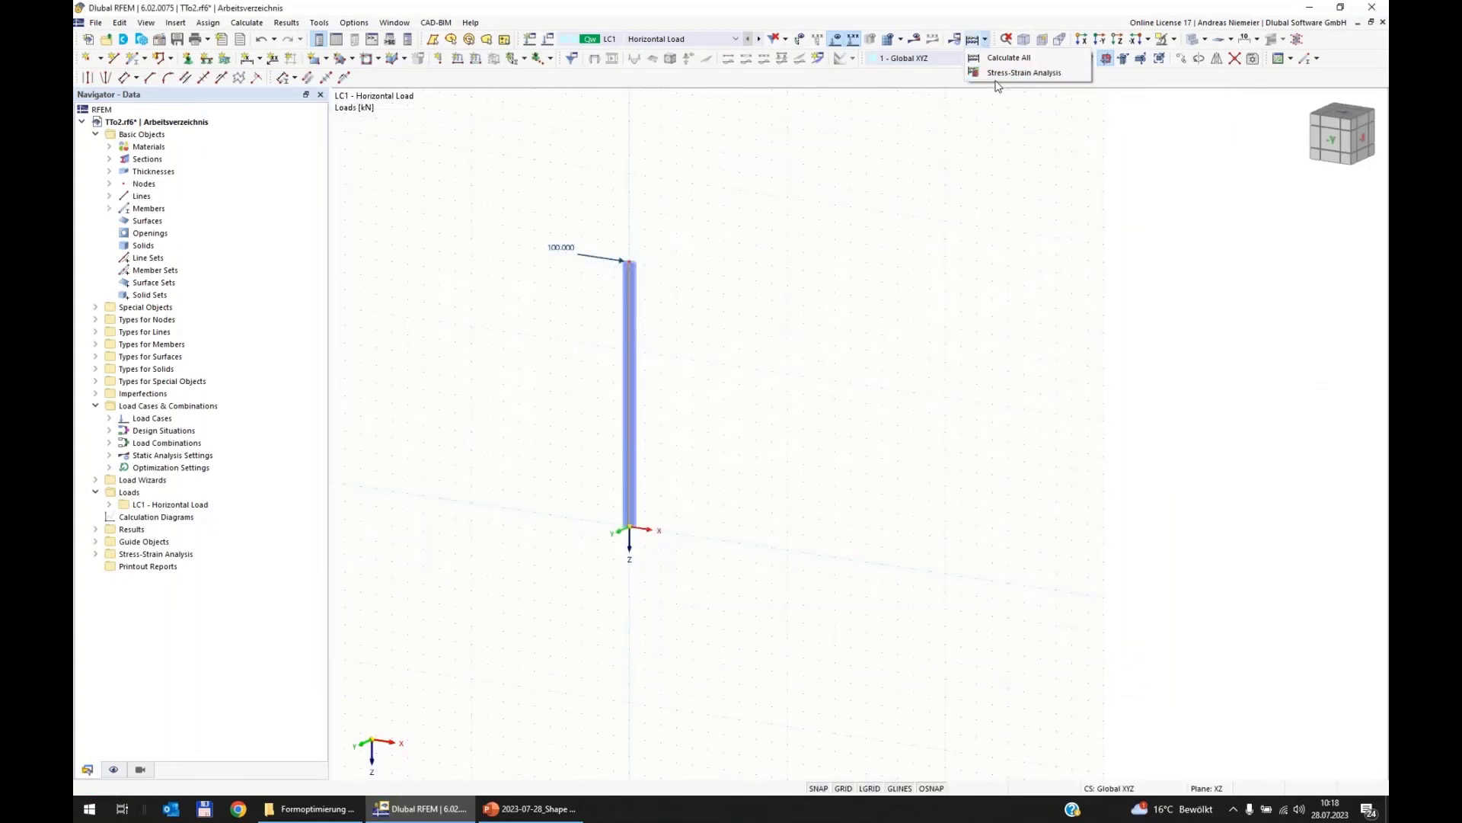
key(F5)
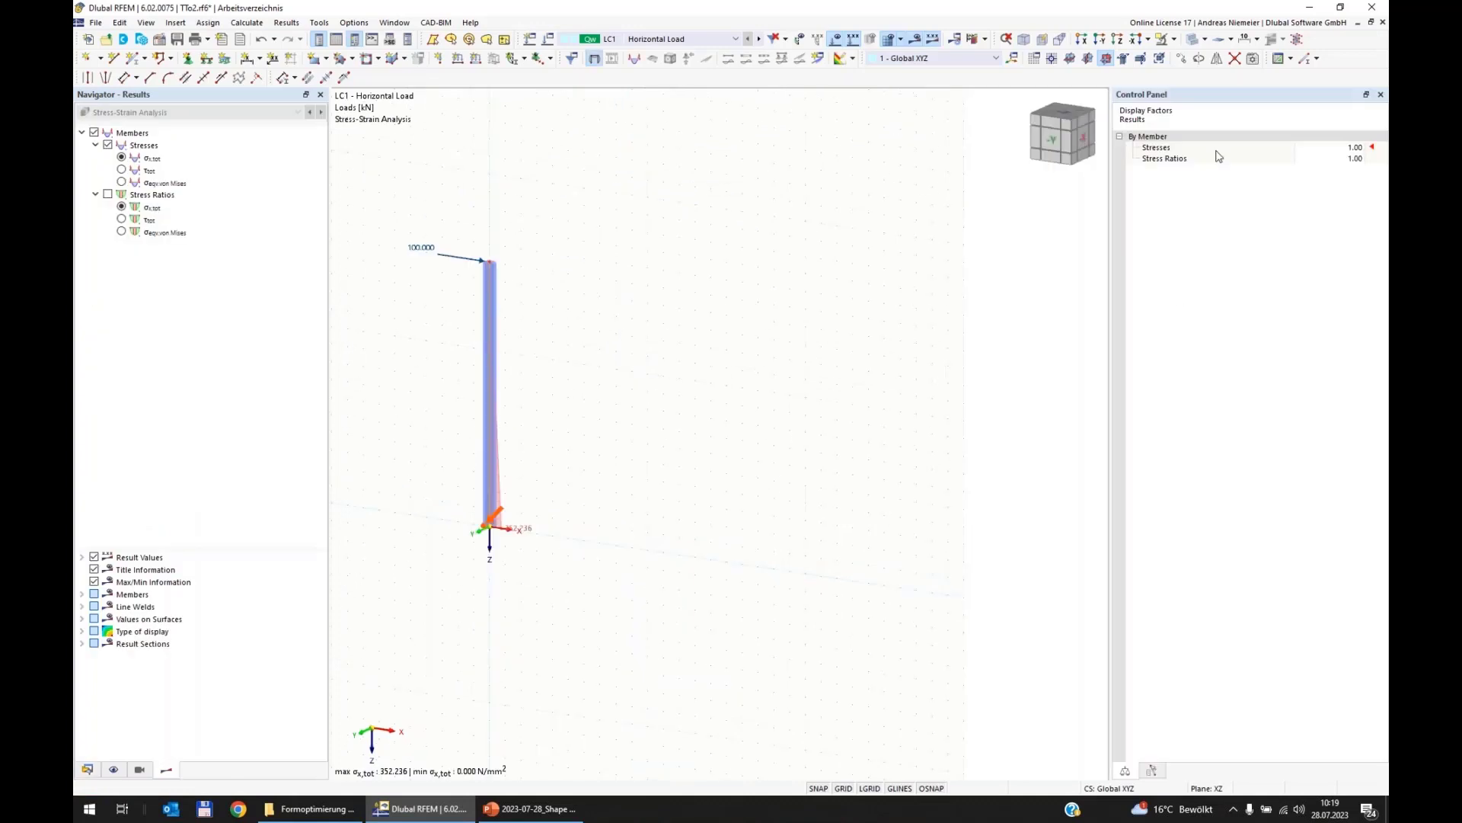
Show the LC1 stress ratios instead of stresses, with the display factor raised to 8.00.
click(108, 194)
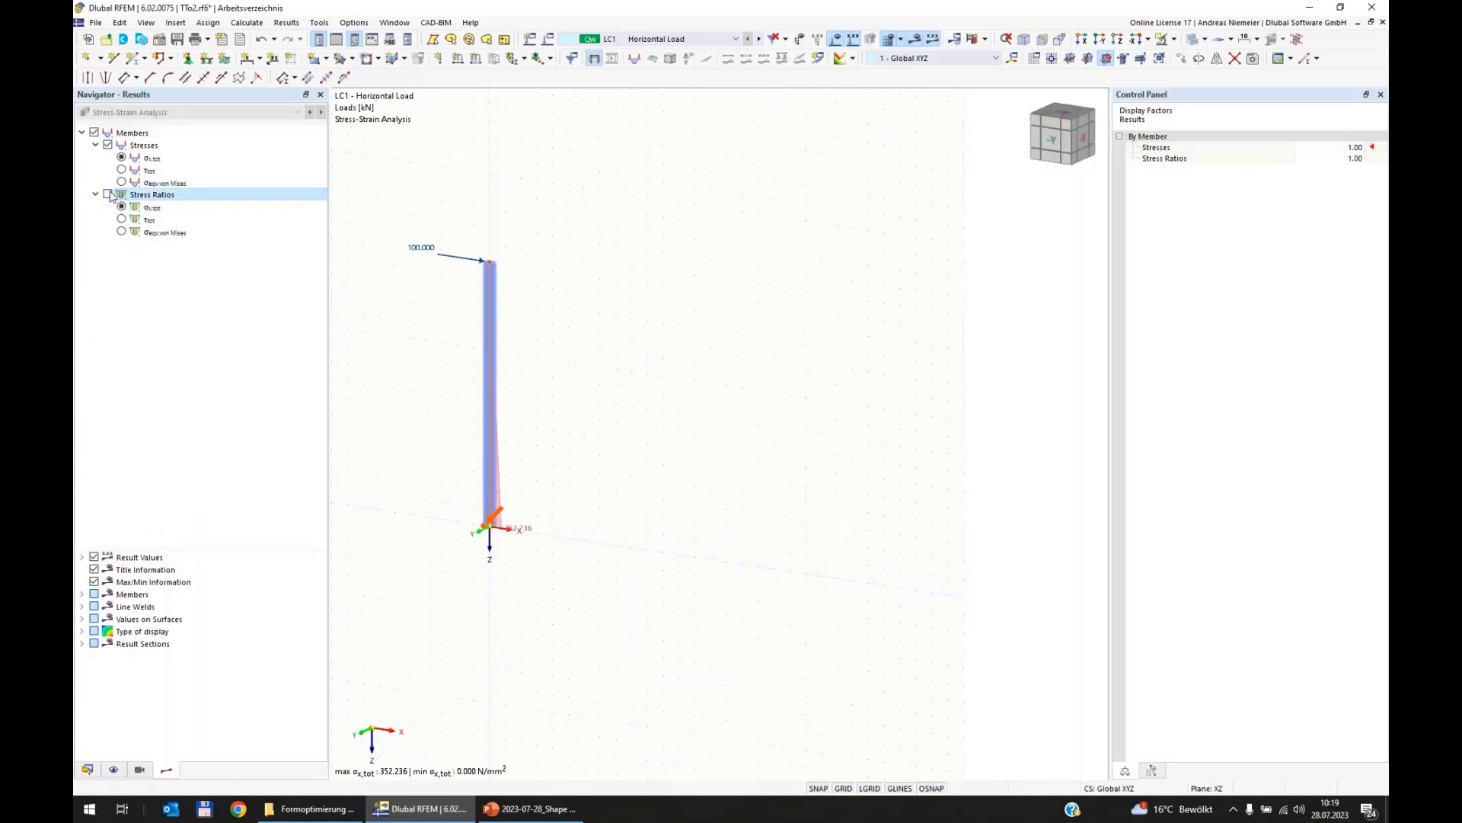
click(1331, 157)
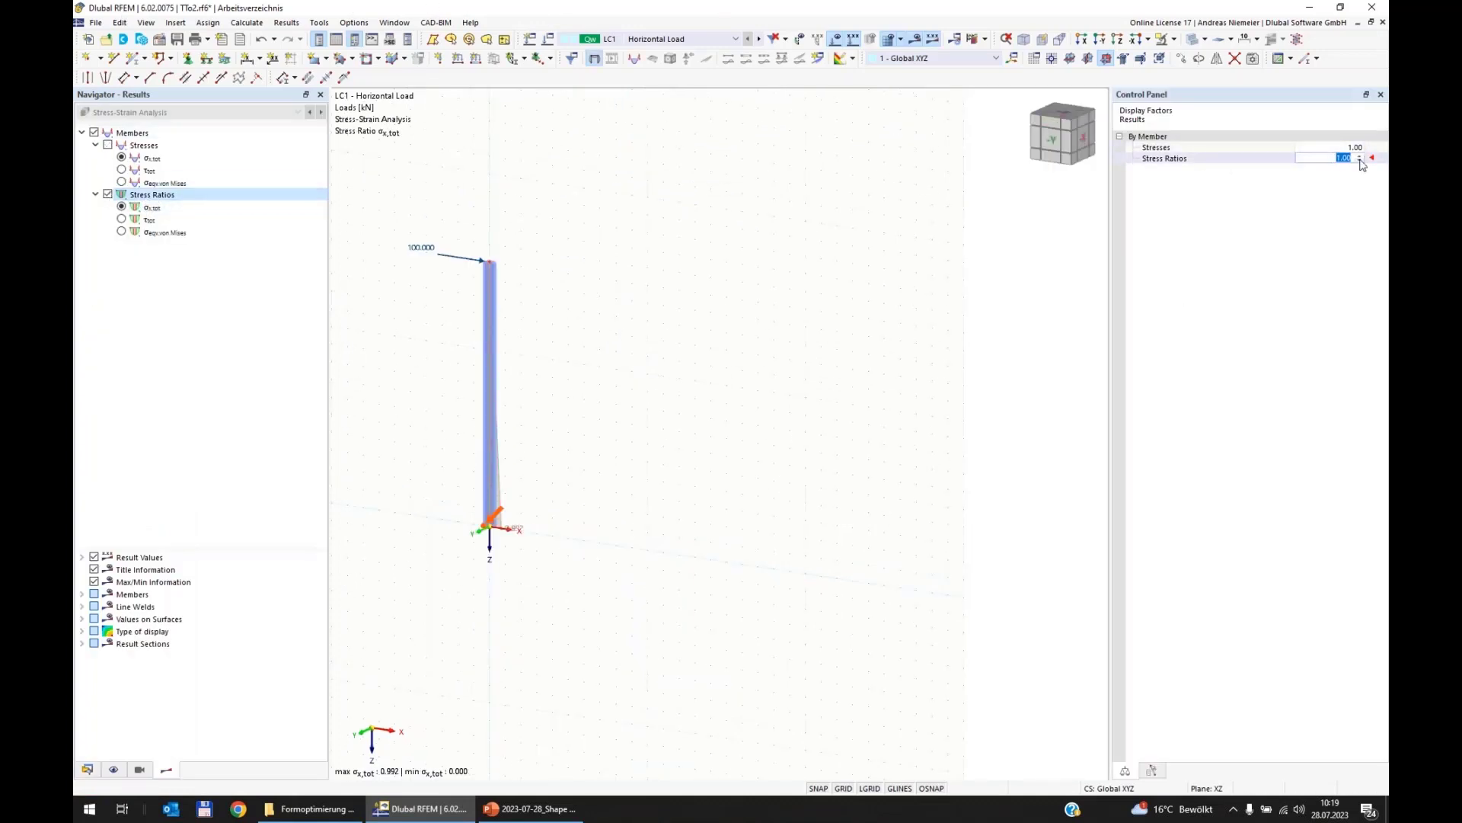
click(1360, 156)
click(1361, 156)
click(1360, 156)
click(1361, 156)
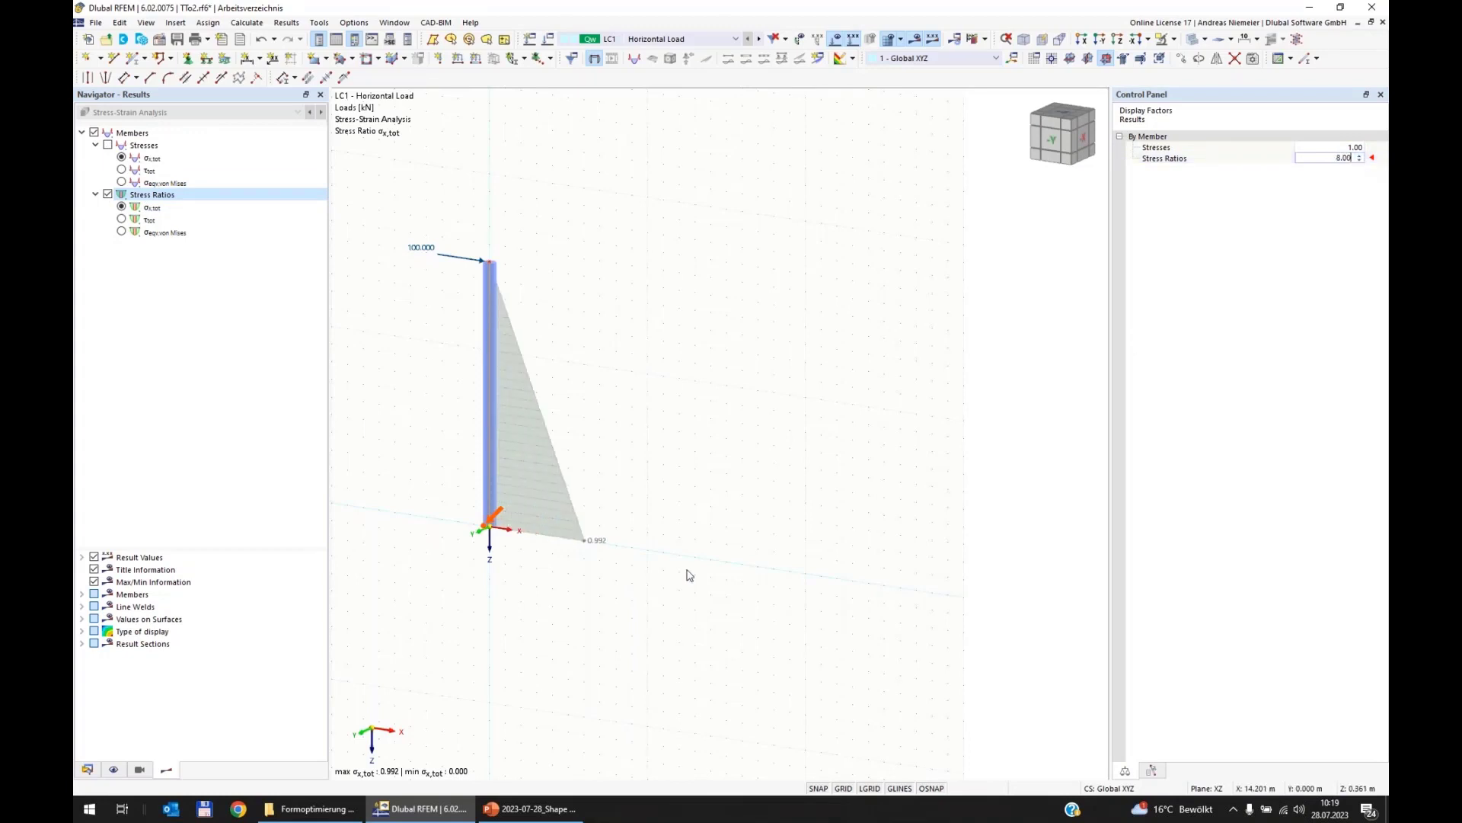
click(588, 629)
View the tube from the front (-Y) to see the 0.992 stress ratio peak at its base.
middle_drag(563, 611, 683, 561)
key(ctrl+2)
scroll(708, 503, up, 3)
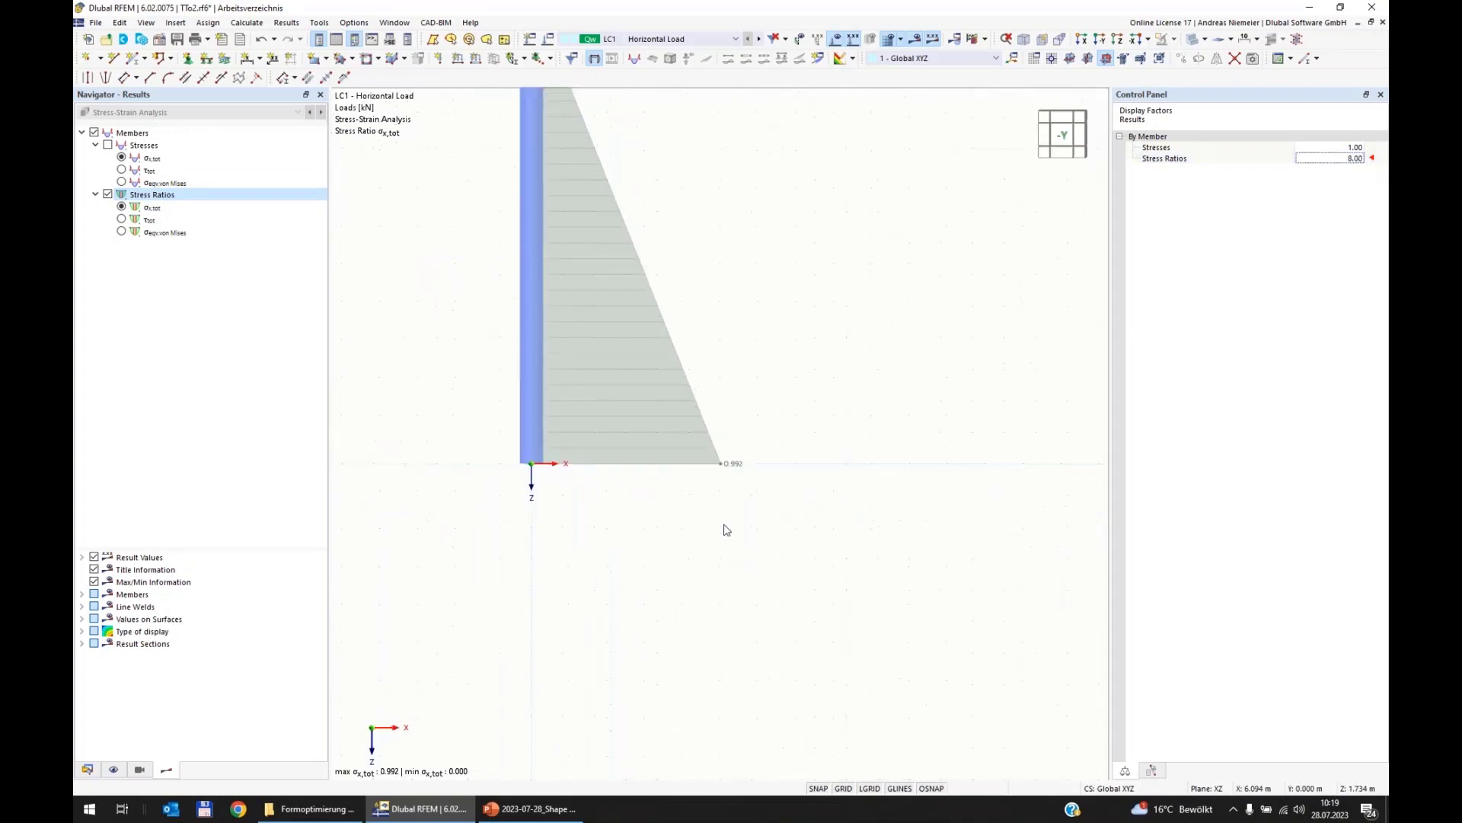
scroll(723, 525, down, 2)
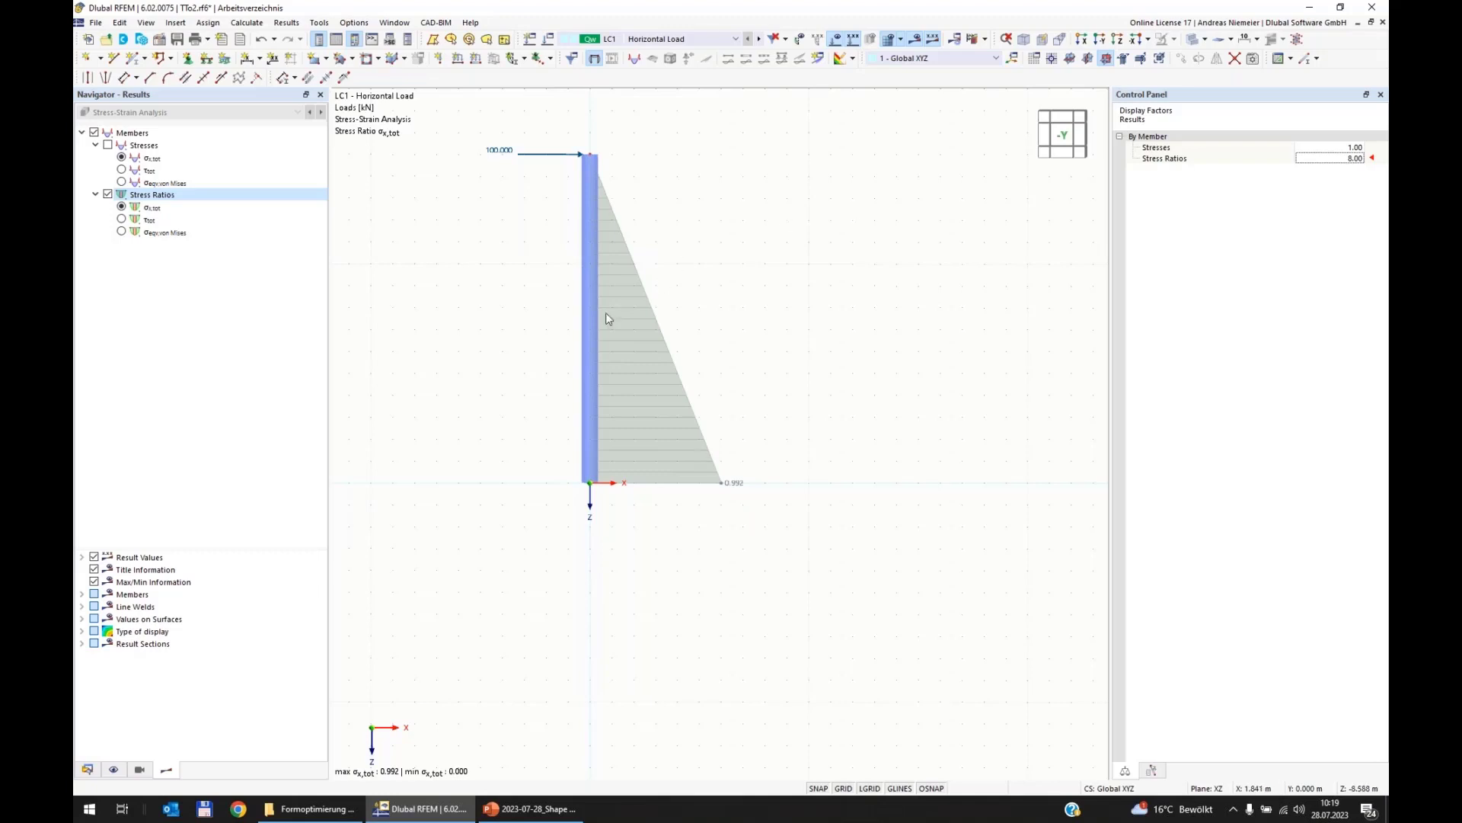
Check the tower member's centre of gravity info, confirming a 2.737 t mass, then cancel.
click(591, 328)
right_click(591, 328)
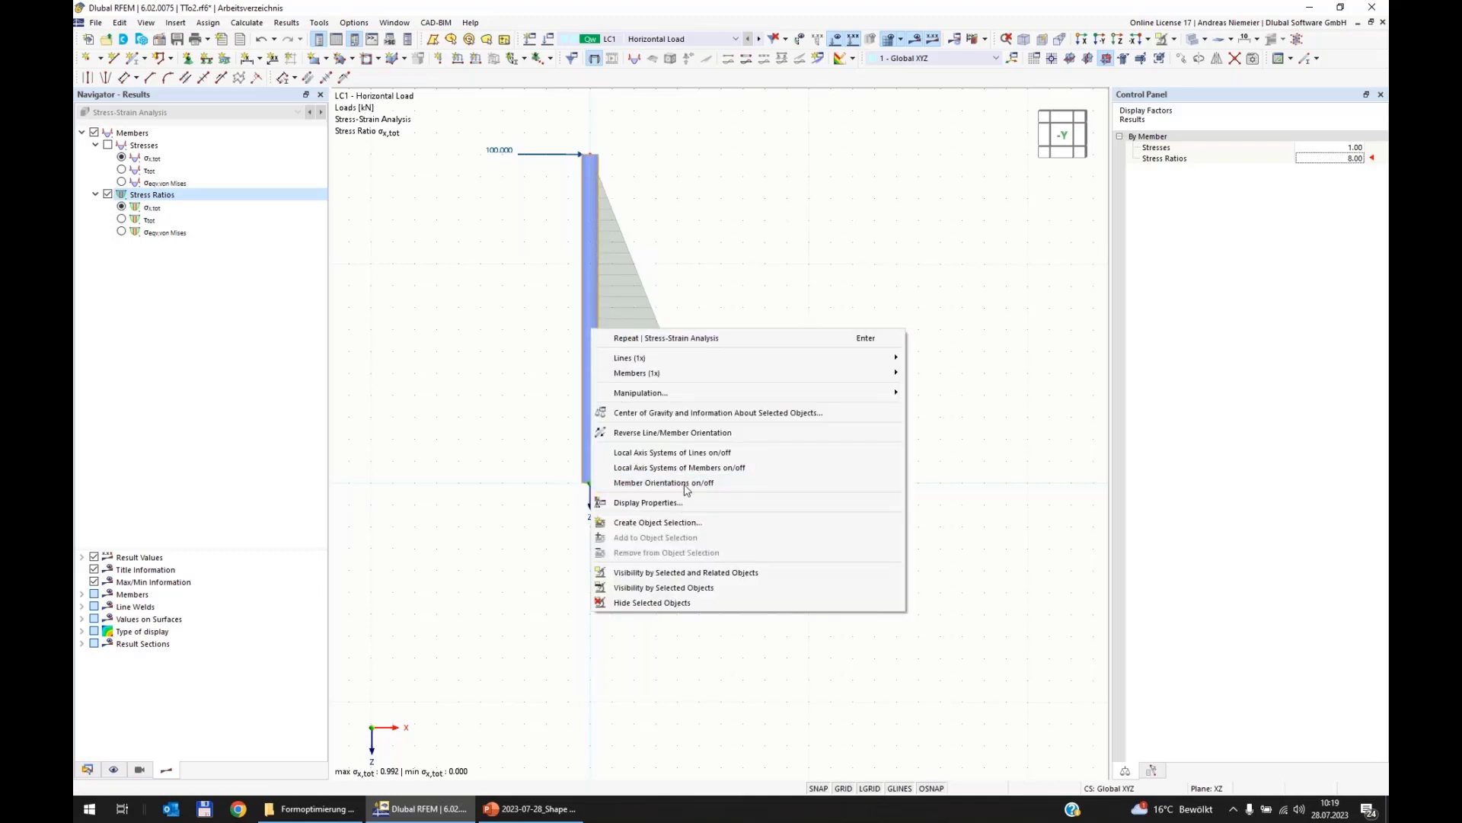
click(703, 414)
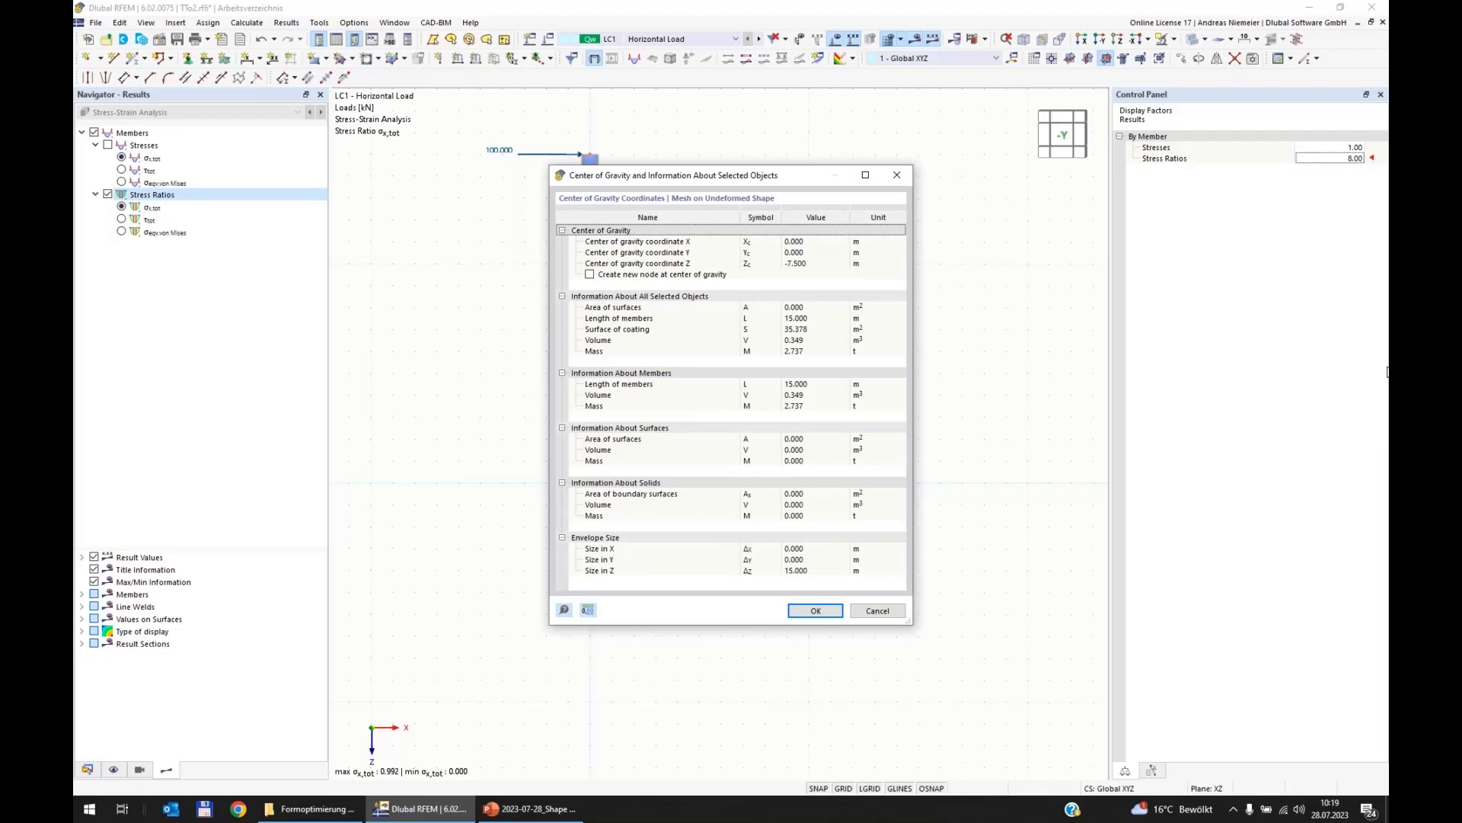
click(812, 352)
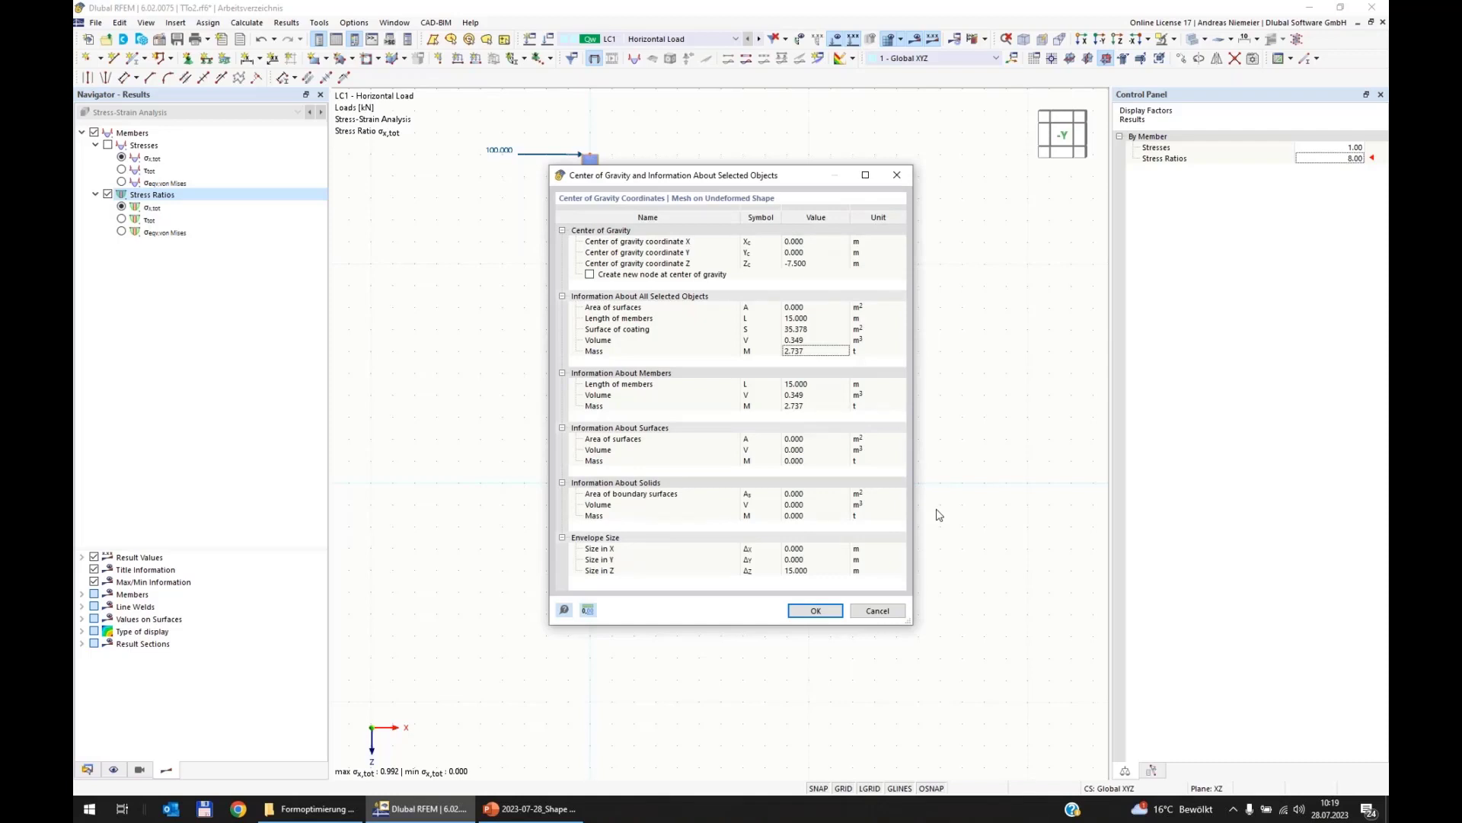
click(878, 611)
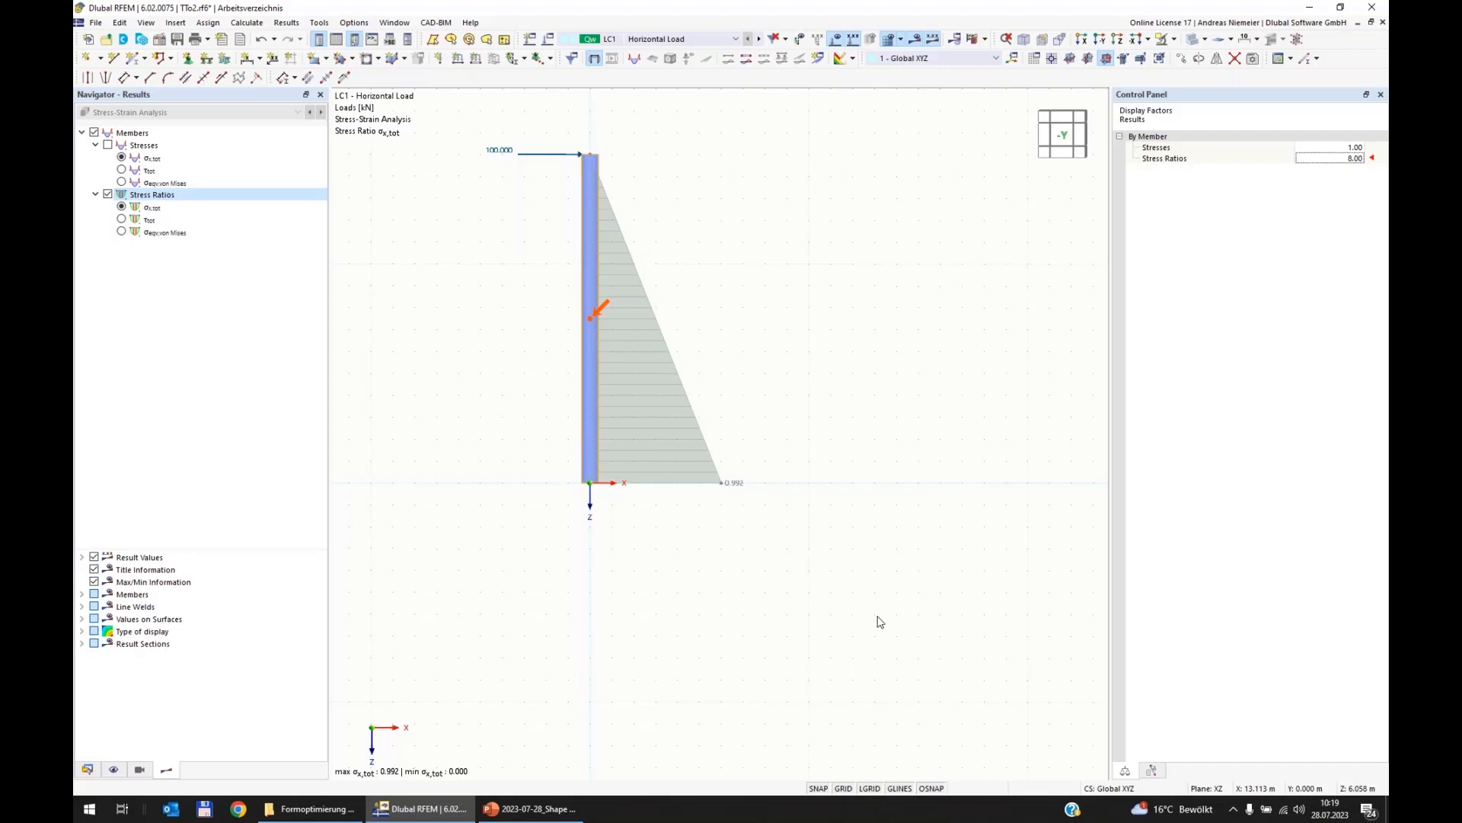
Open section 3, CHS 750/10/H, for editing from the Structure > Sections table.
click(340, 41)
click(385, 577)
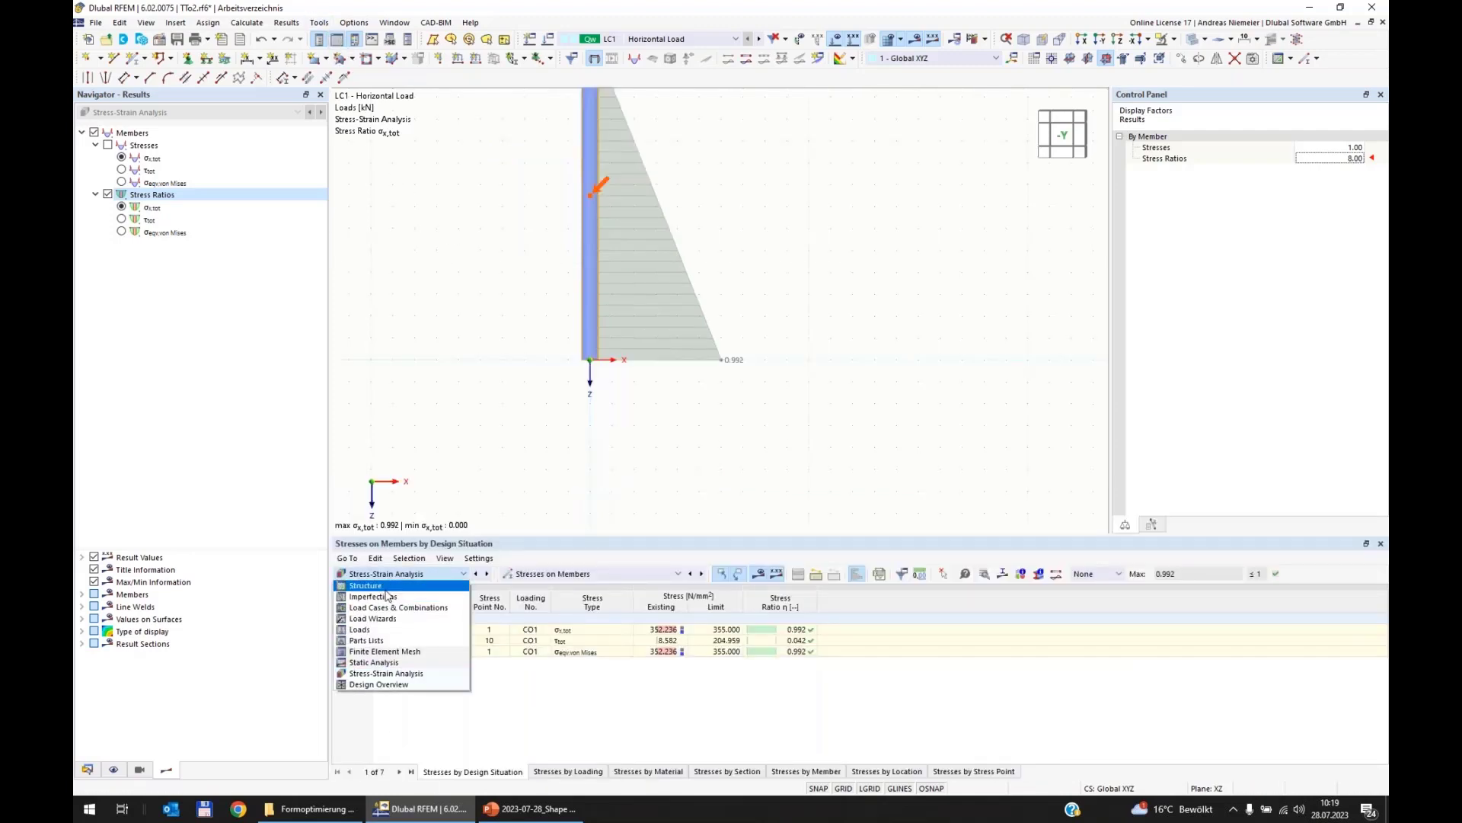
click(373, 585)
click(481, 771)
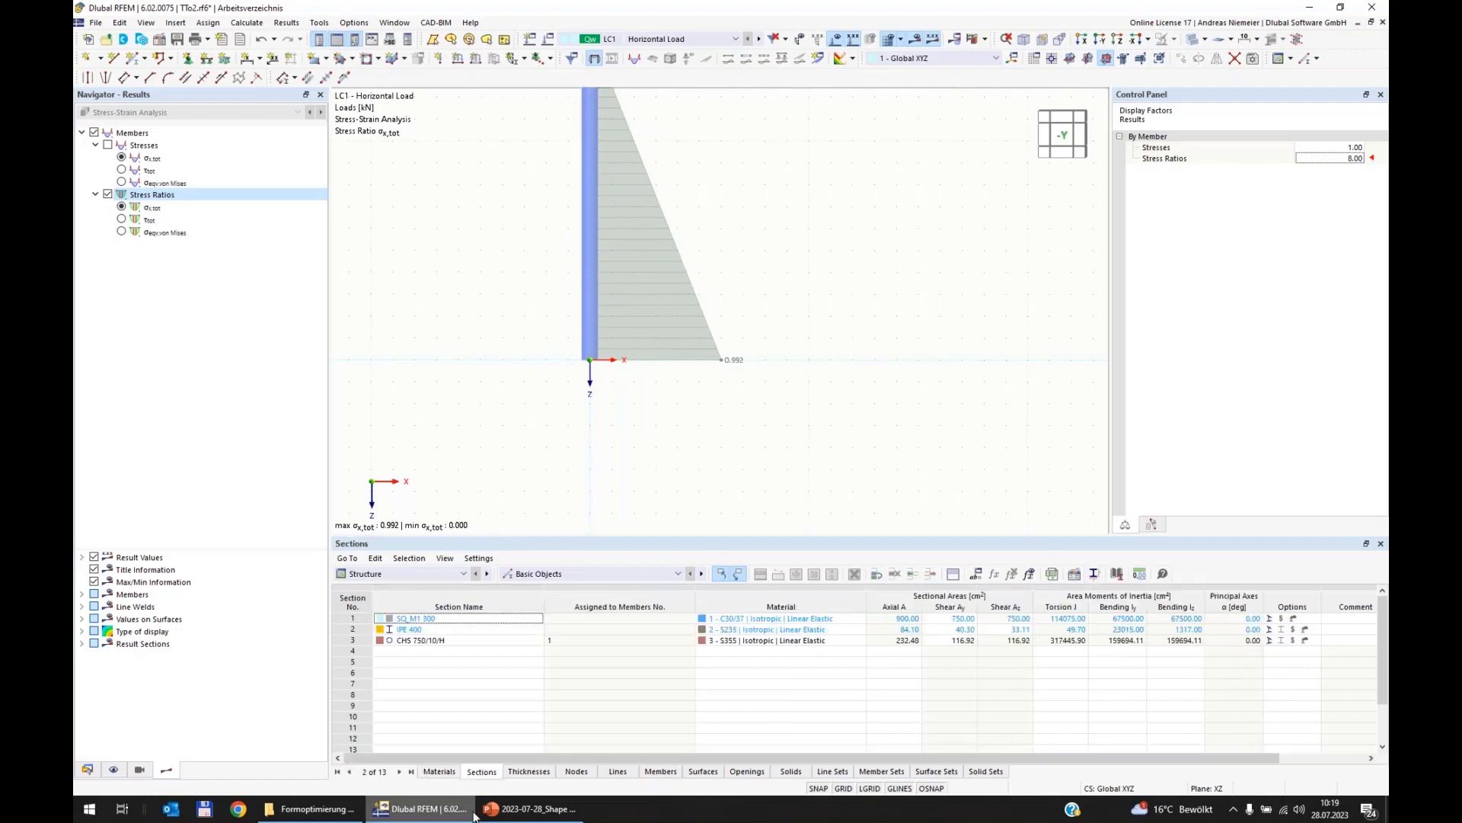
click(361, 640)
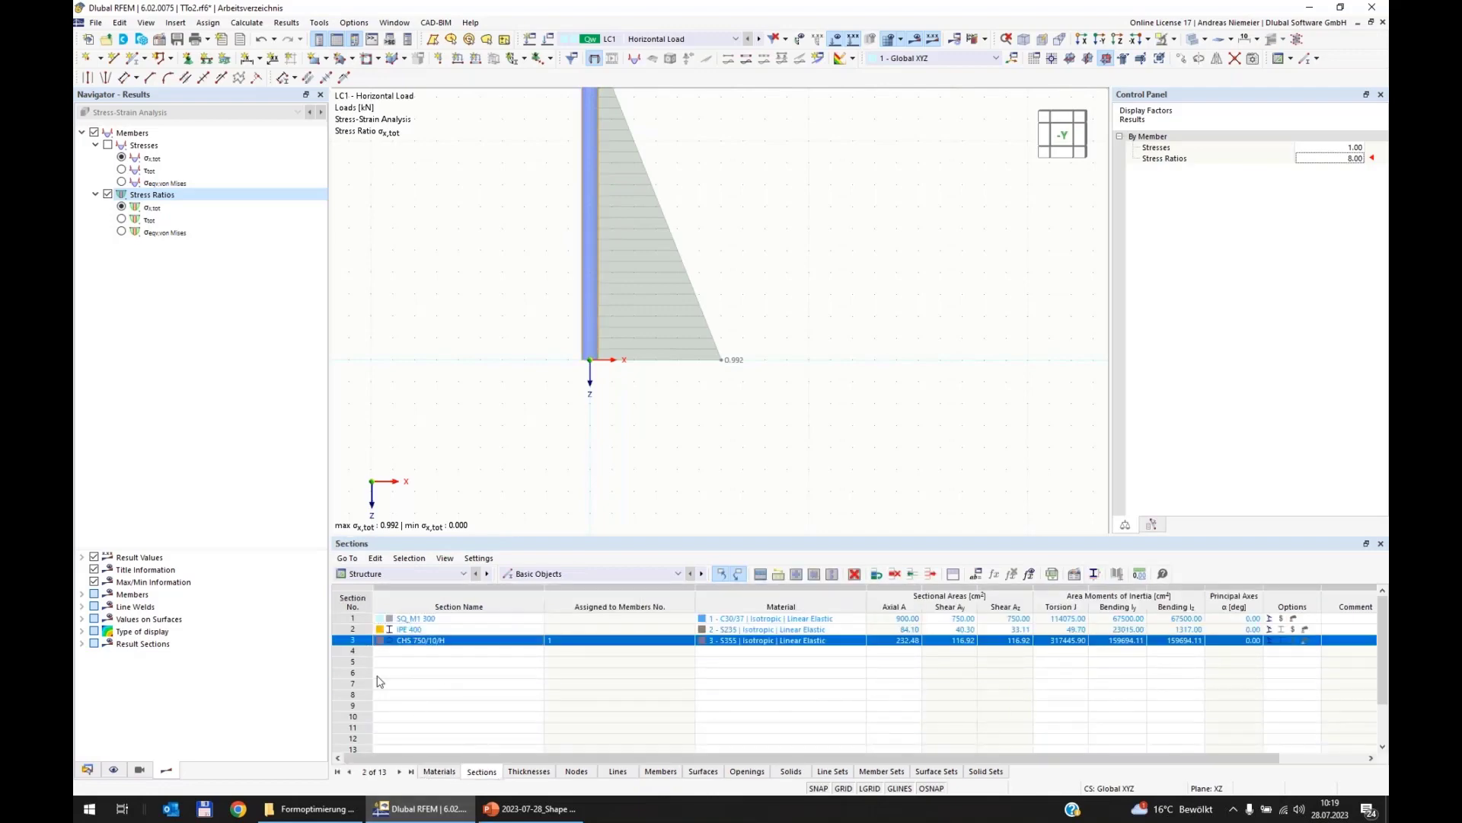
double_click(381, 640)
Set the section's wall thickness to 6 mm on the Parametric - Thin-Walled tab.
click(383, 76)
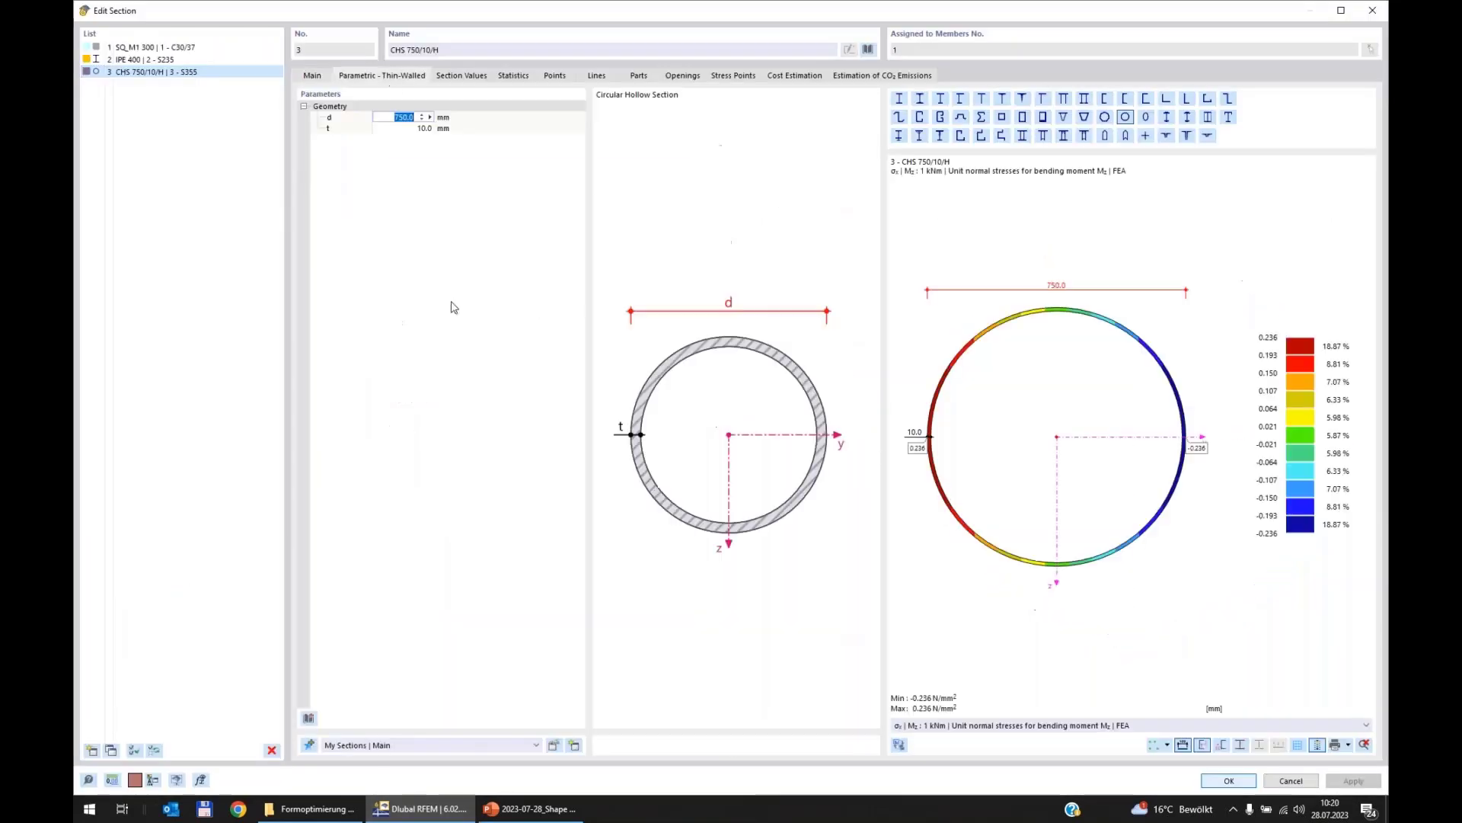
key(Tab)
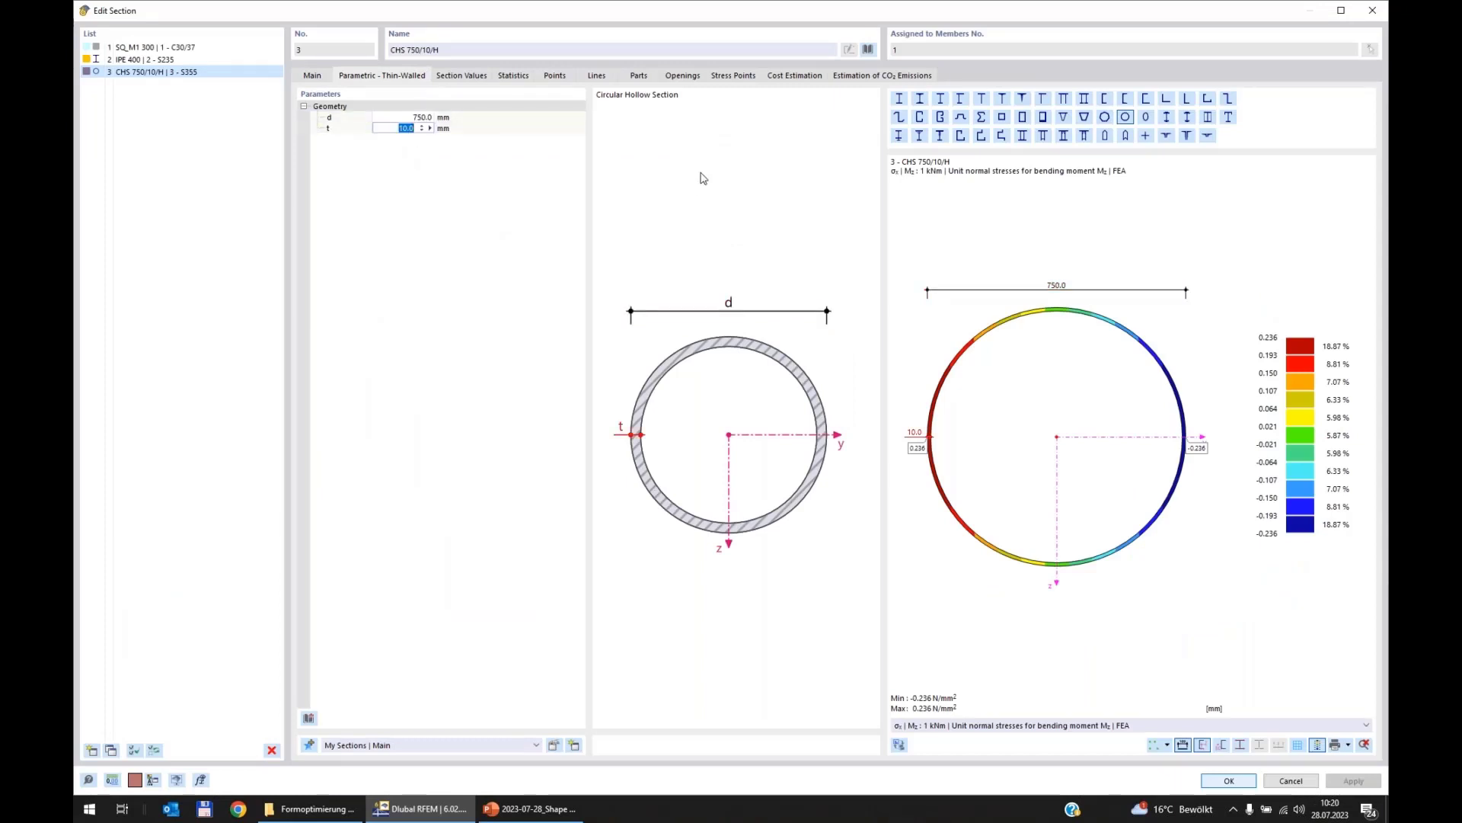
text(6)
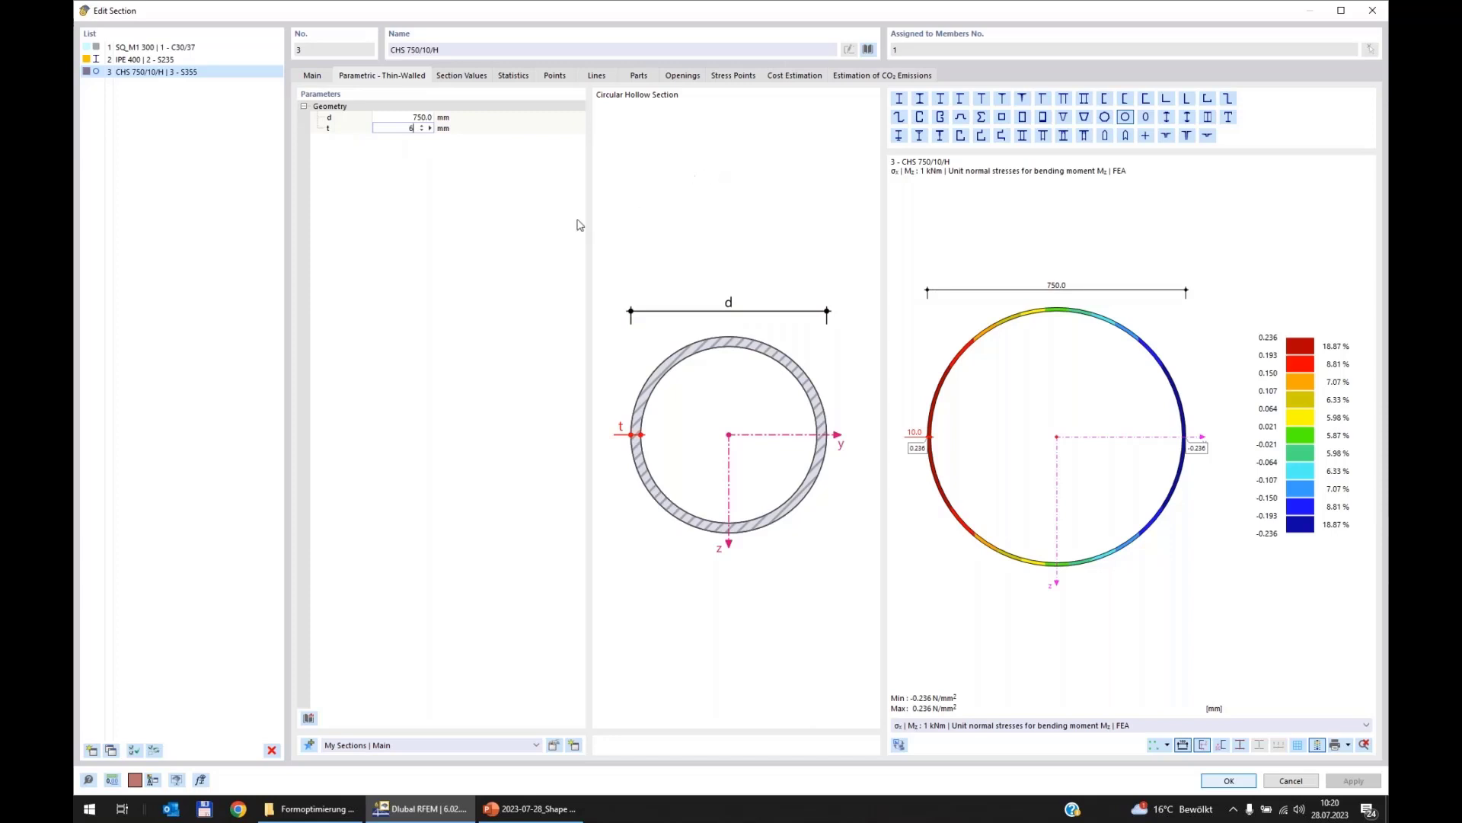
key(Return)
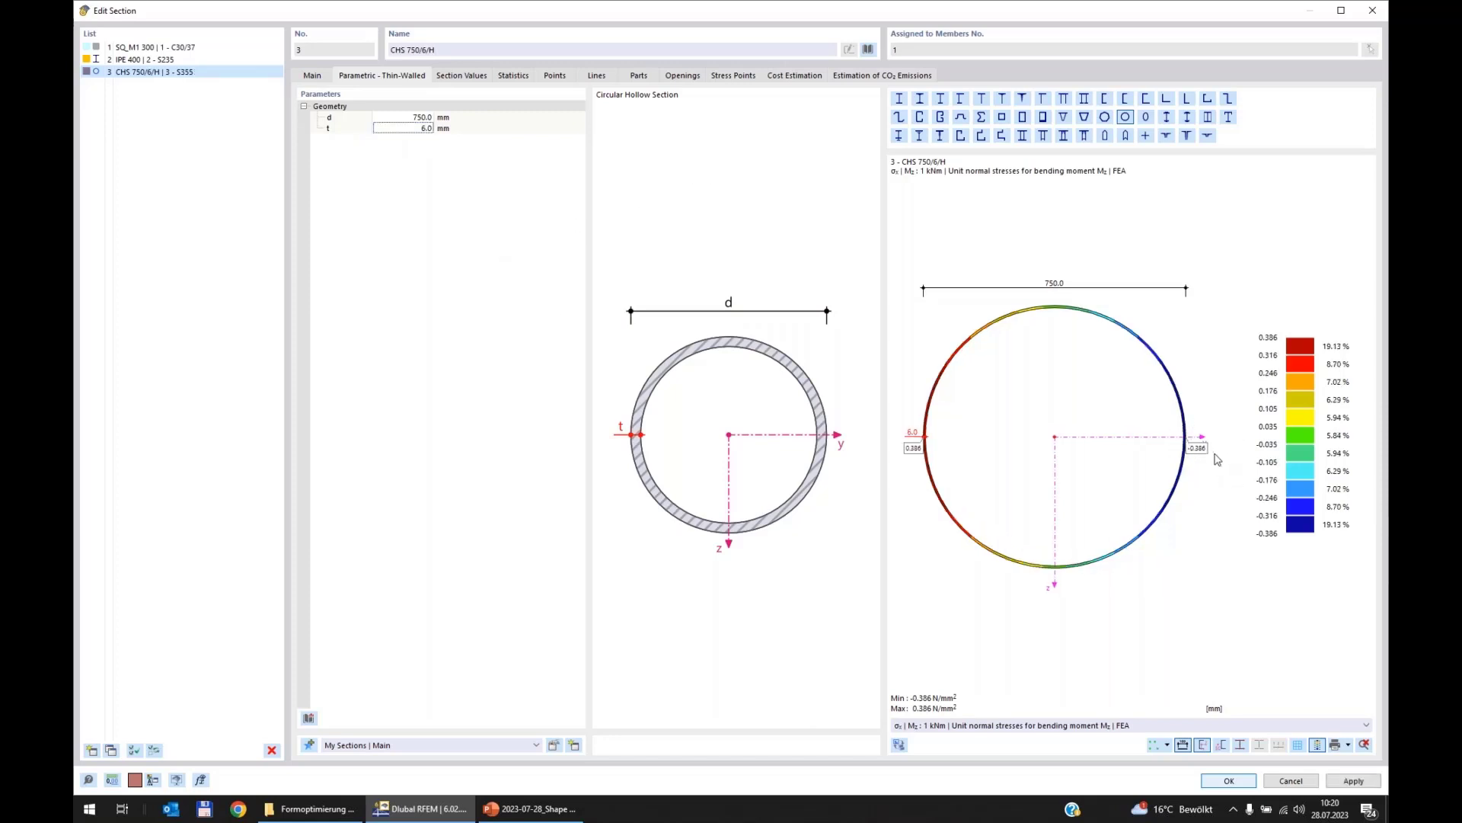
Increase the diameter through 800 and 900 to 1000 mm and accept CHS 1000/6/H.
click(403, 117)
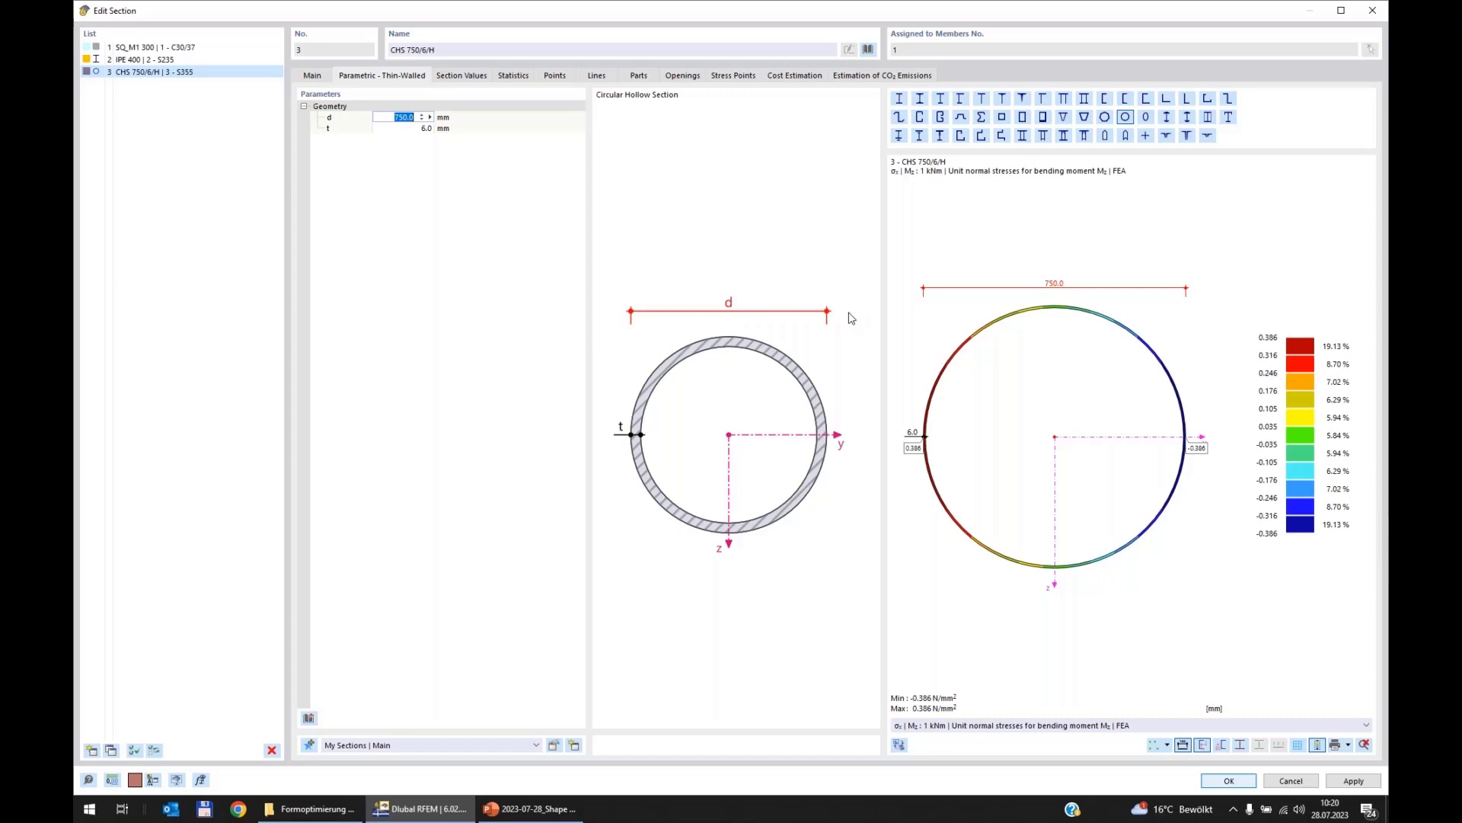
text(80)
click(415, 126)
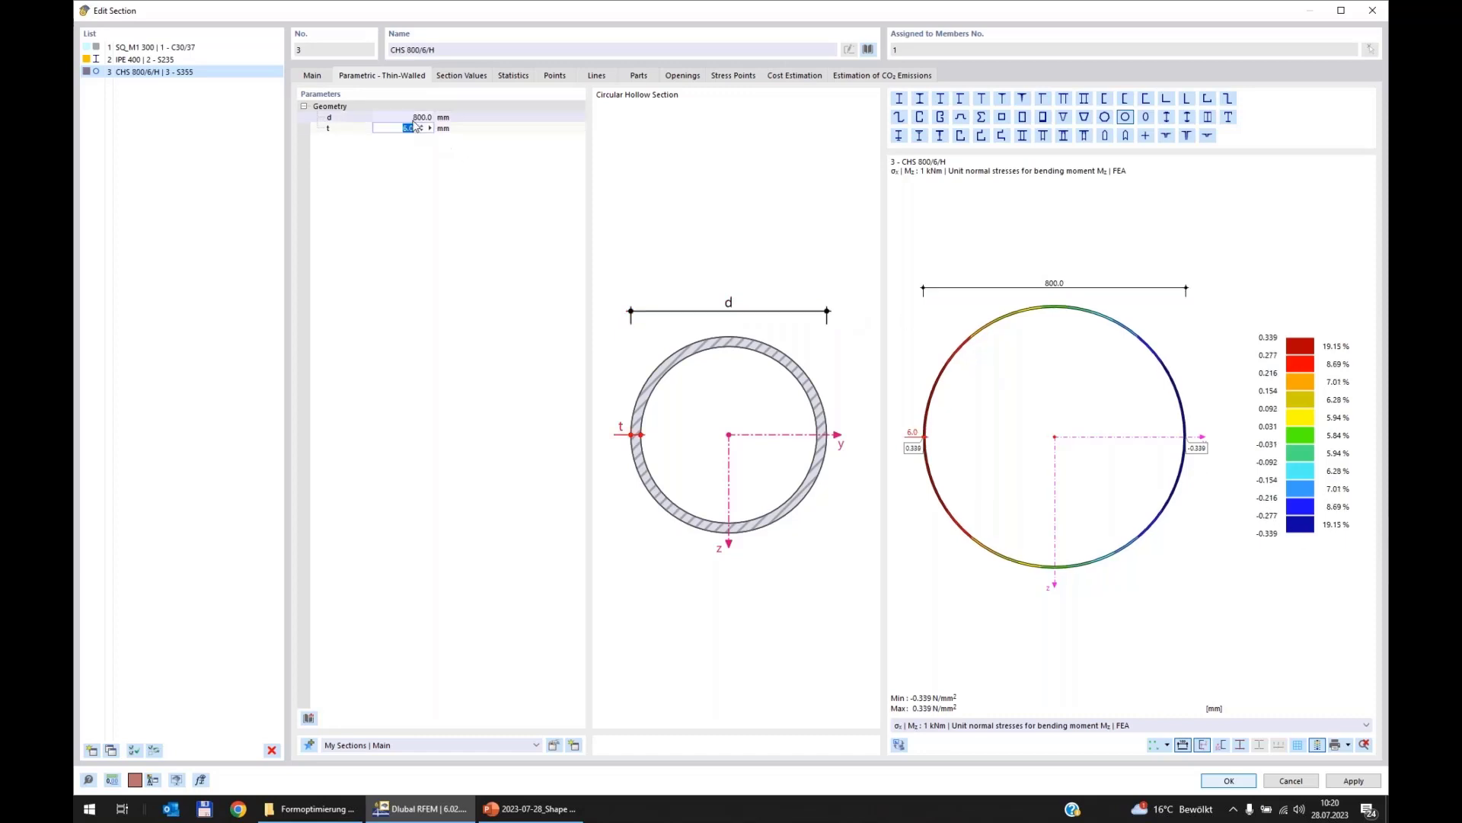
click(413, 119)
text(900)
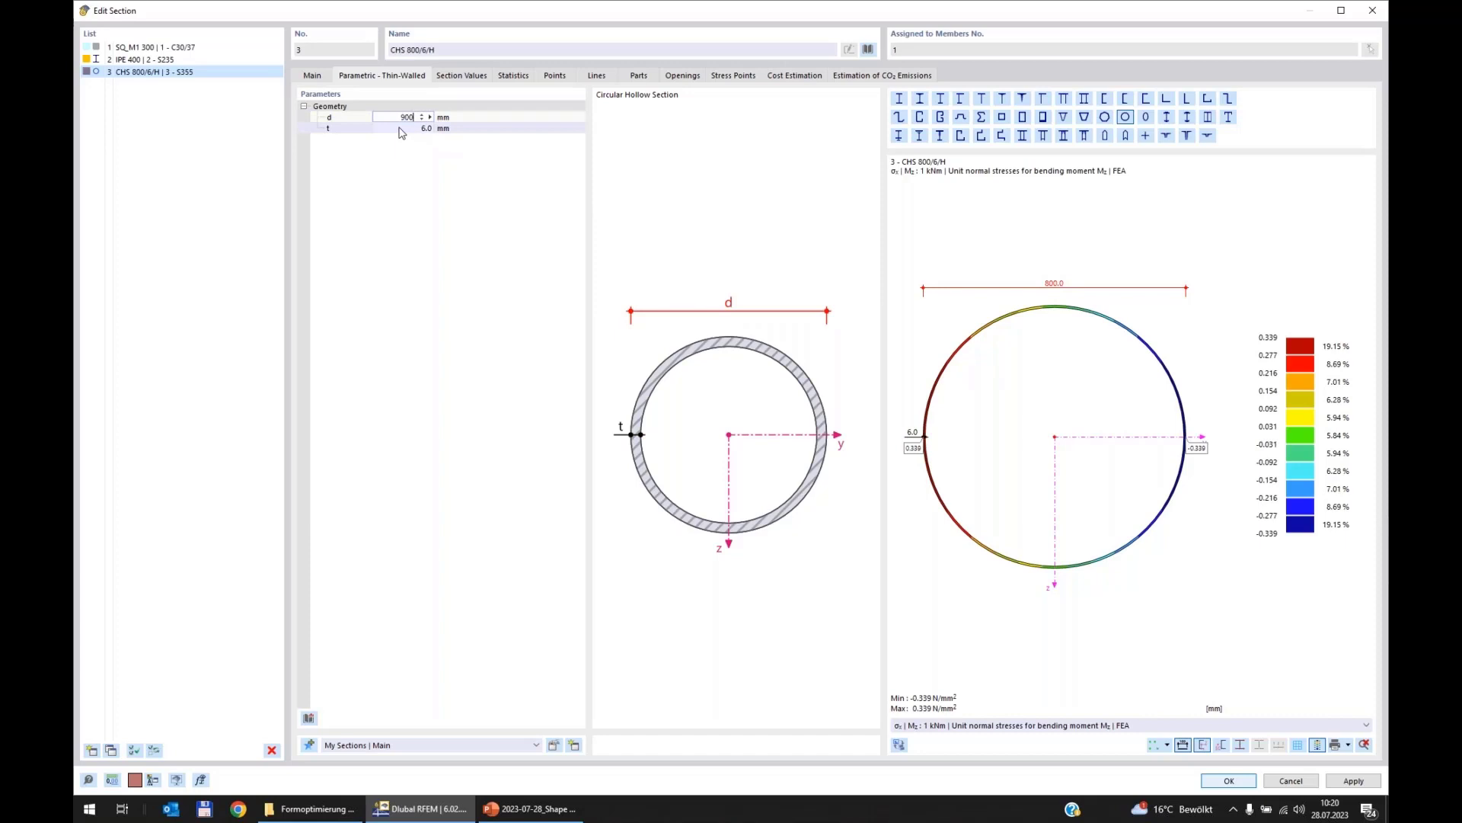
click(400, 129)
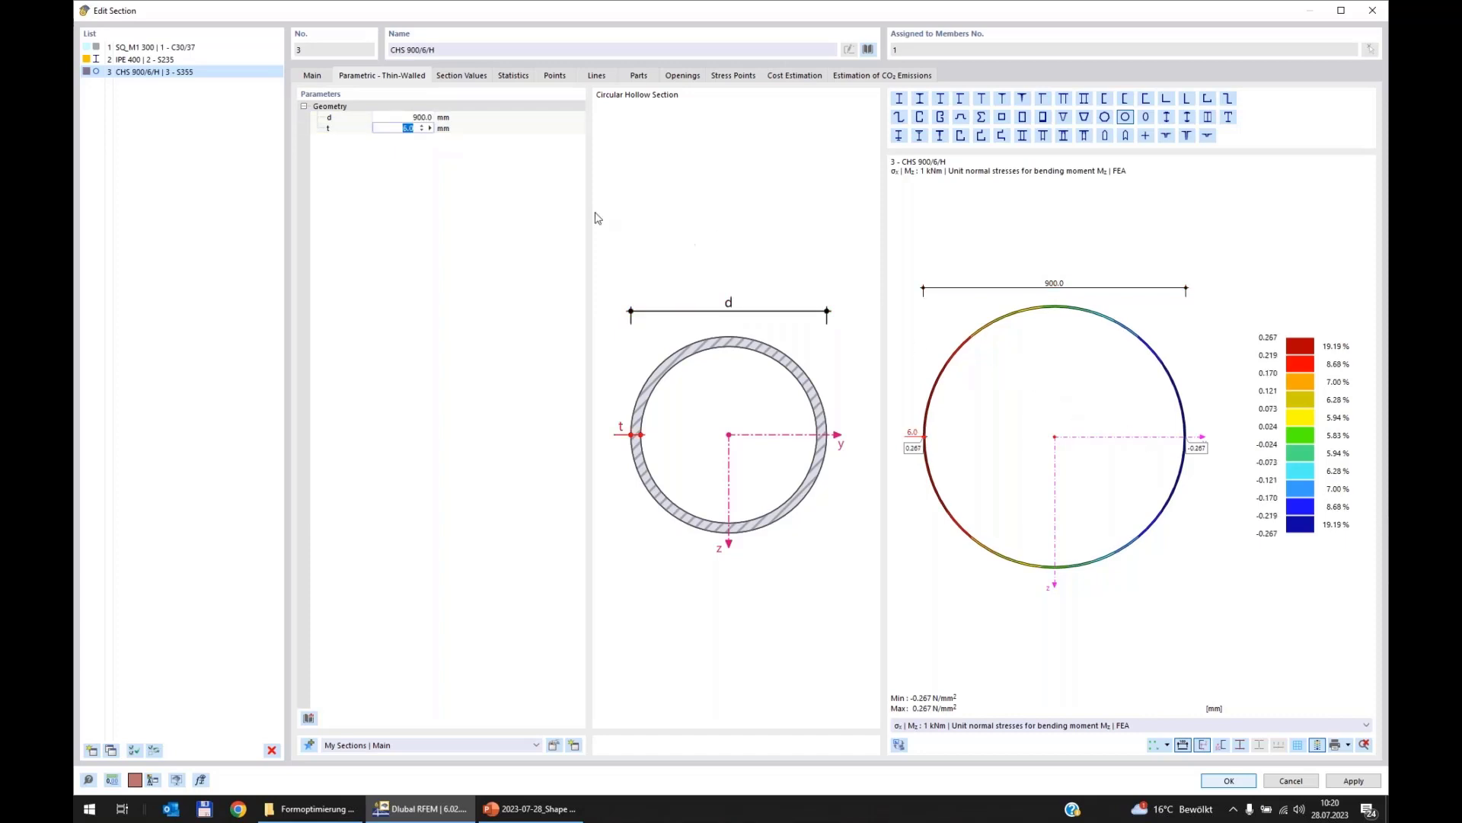
click(415, 118)
text(10)
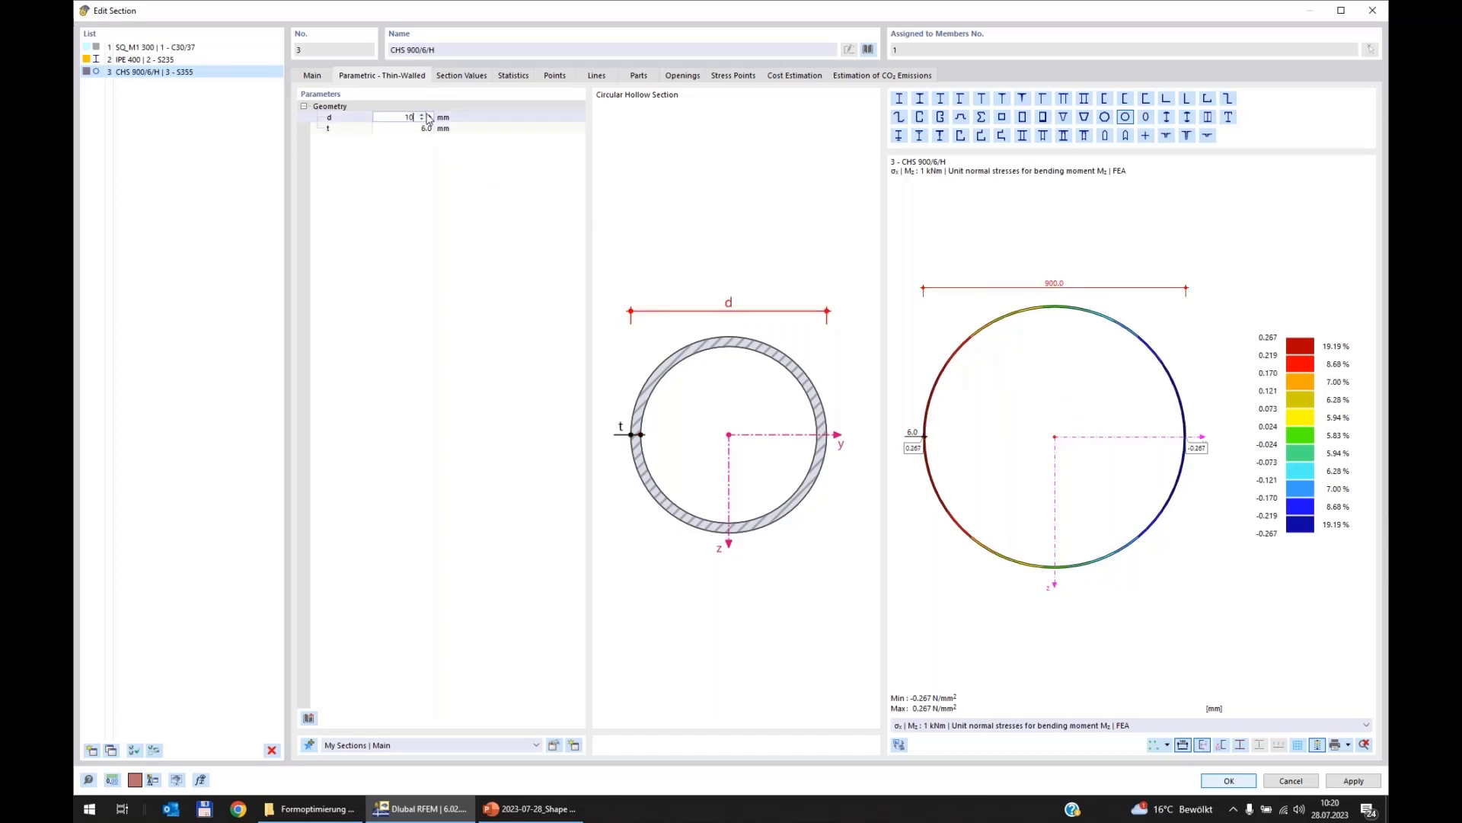
text(00)
key(Return)
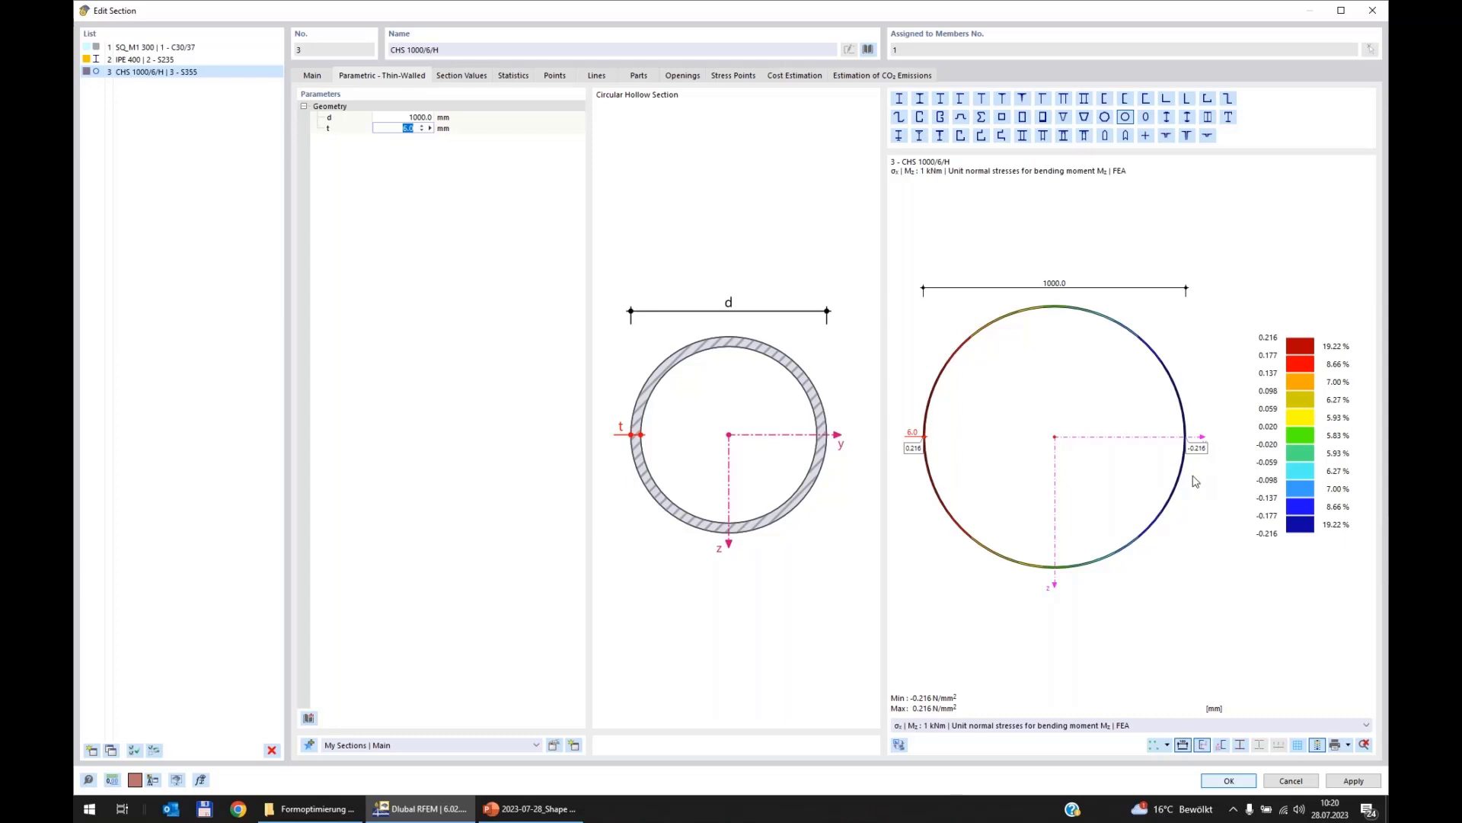
click(1237, 775)
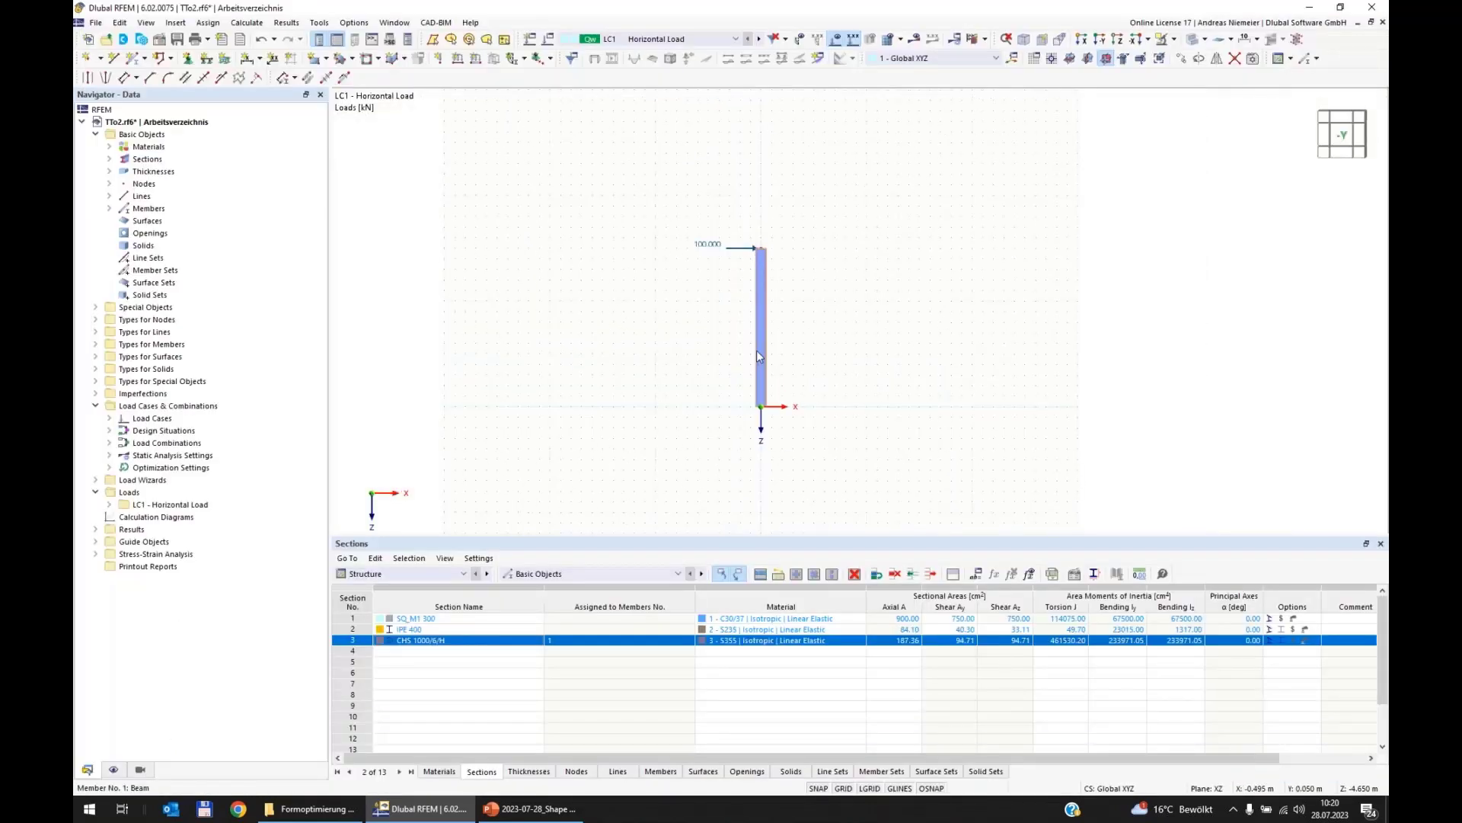
Zoom in on the CHS 1000/6/H column to inspect its stress ratio peak of 0.903.
scroll(745, 283, up, 3)
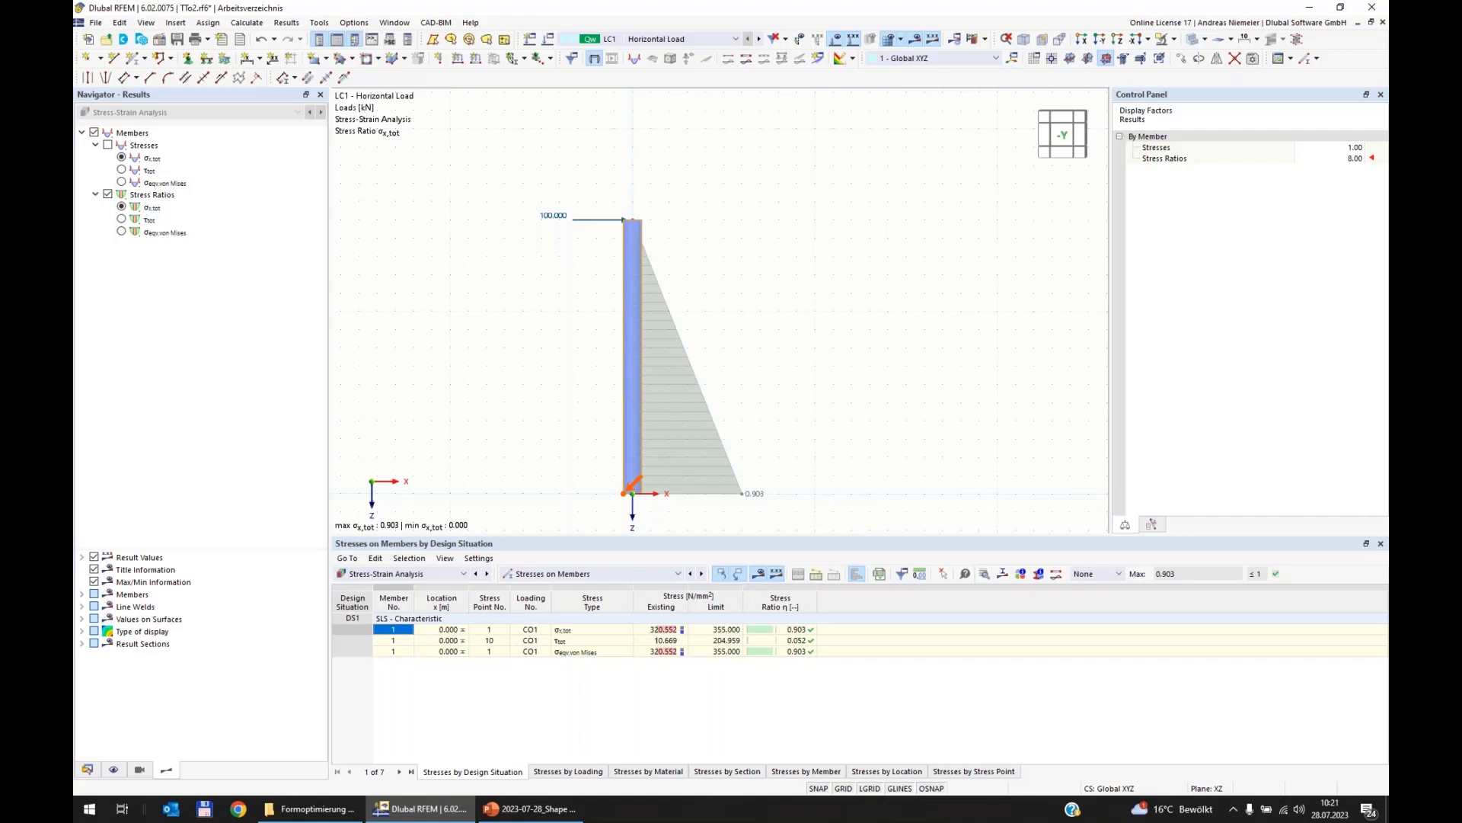
right_click(631, 329)
click(734, 415)
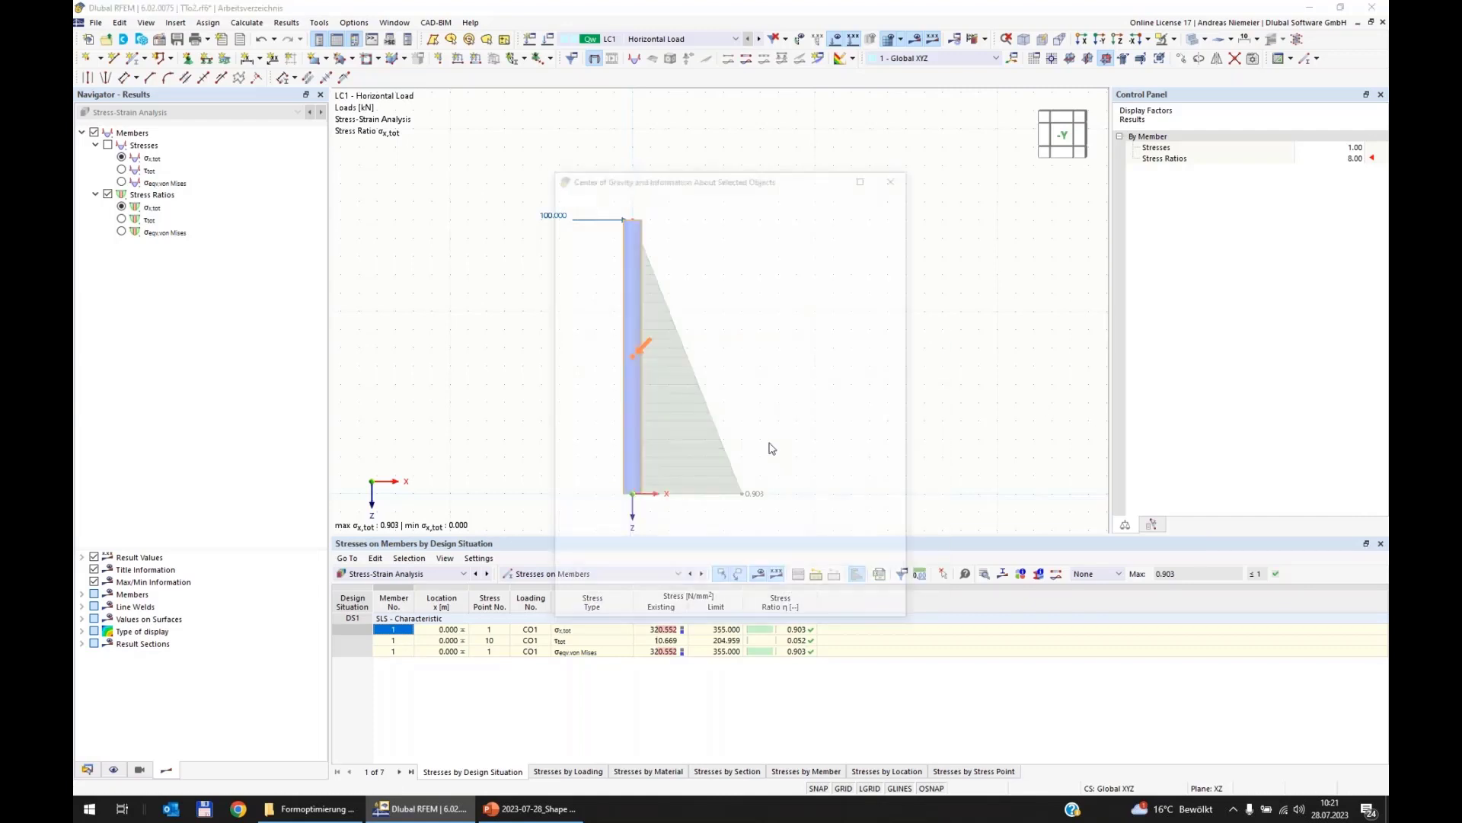
click(799, 354)
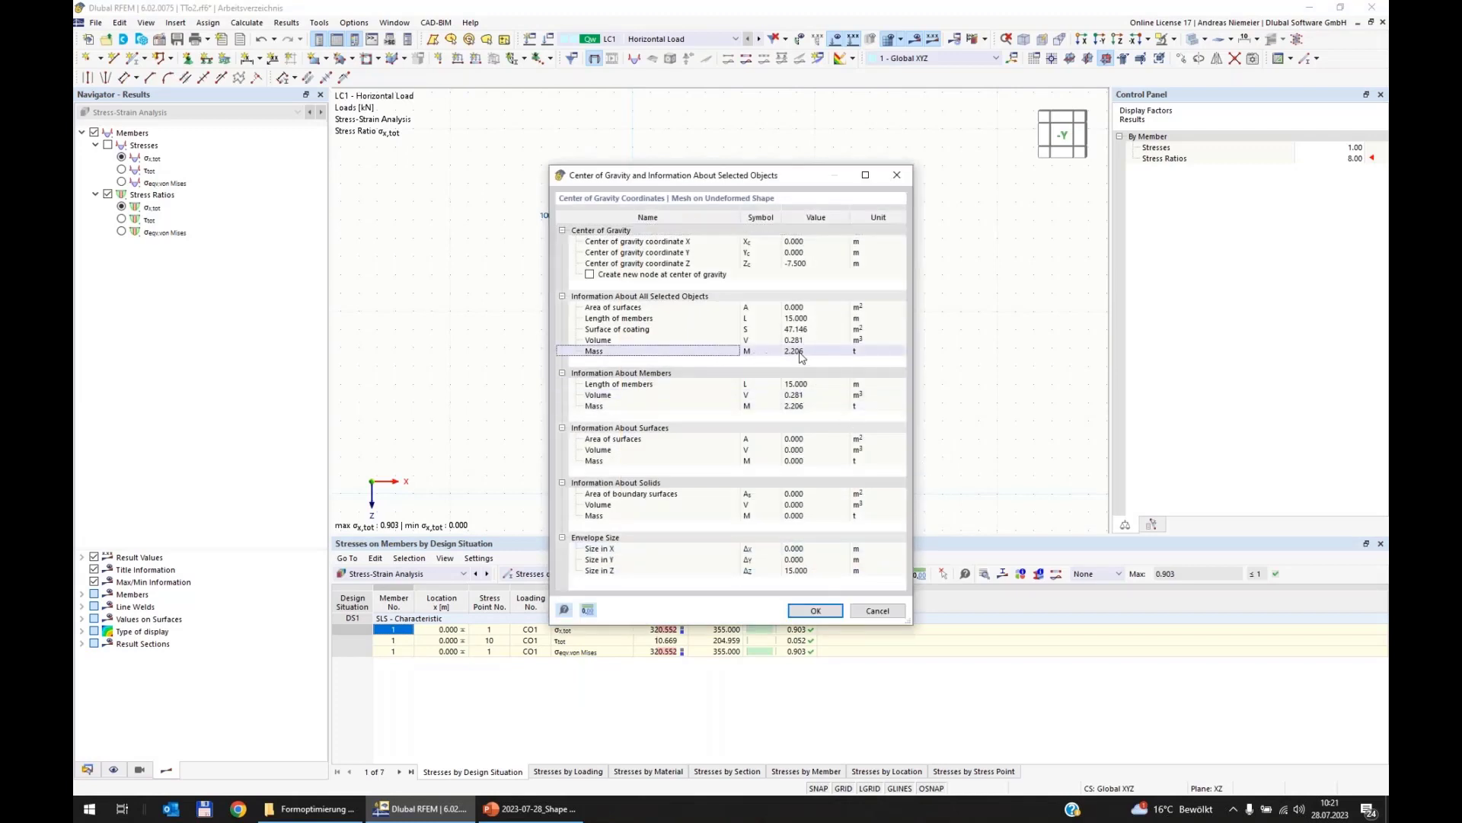
click(799, 352)
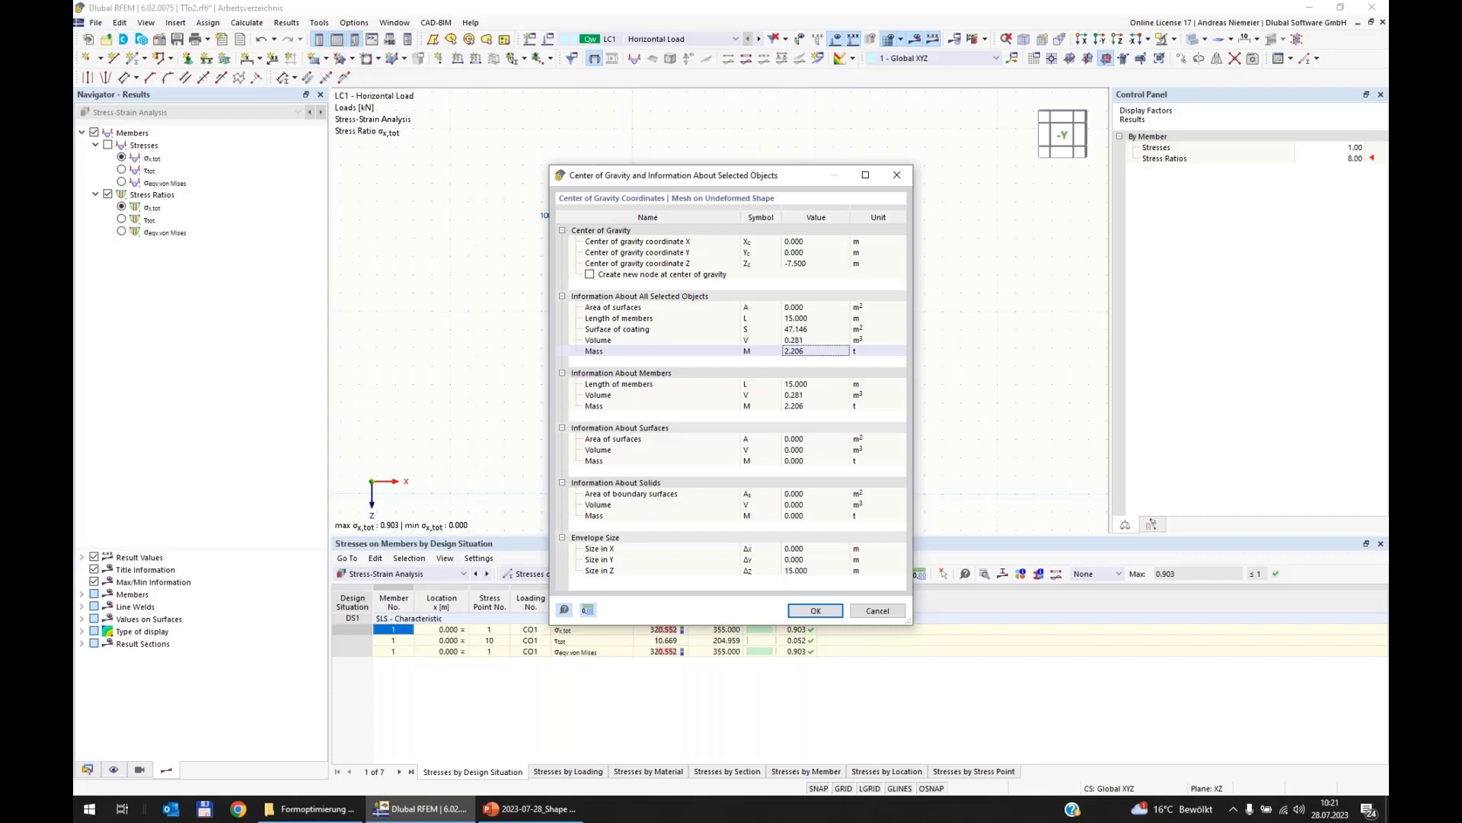
click(877, 610)
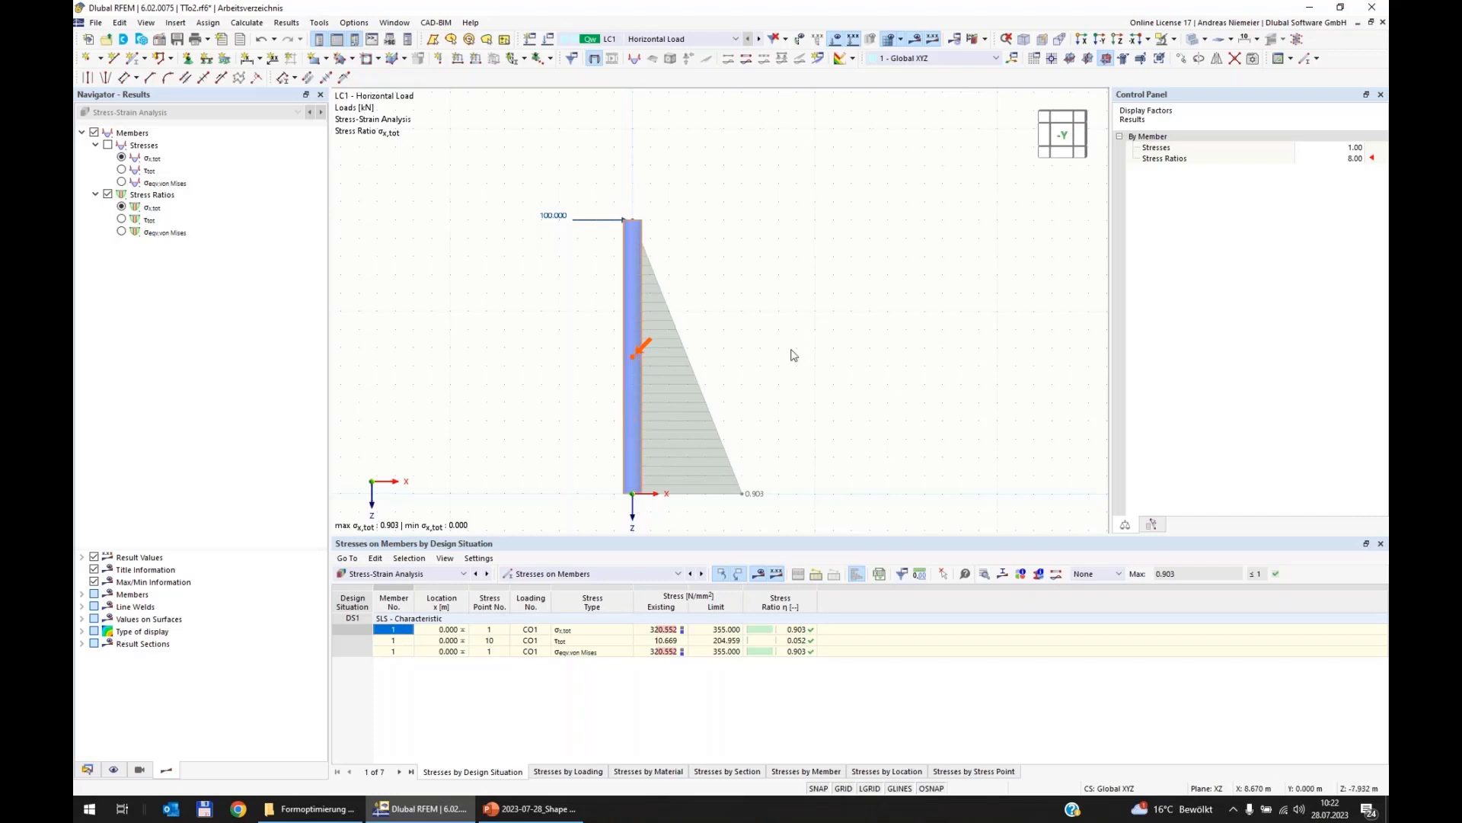
Open member 1's section settings and try the Uniform, Linear and Tapered at both sides distributions.
double_click(626, 346)
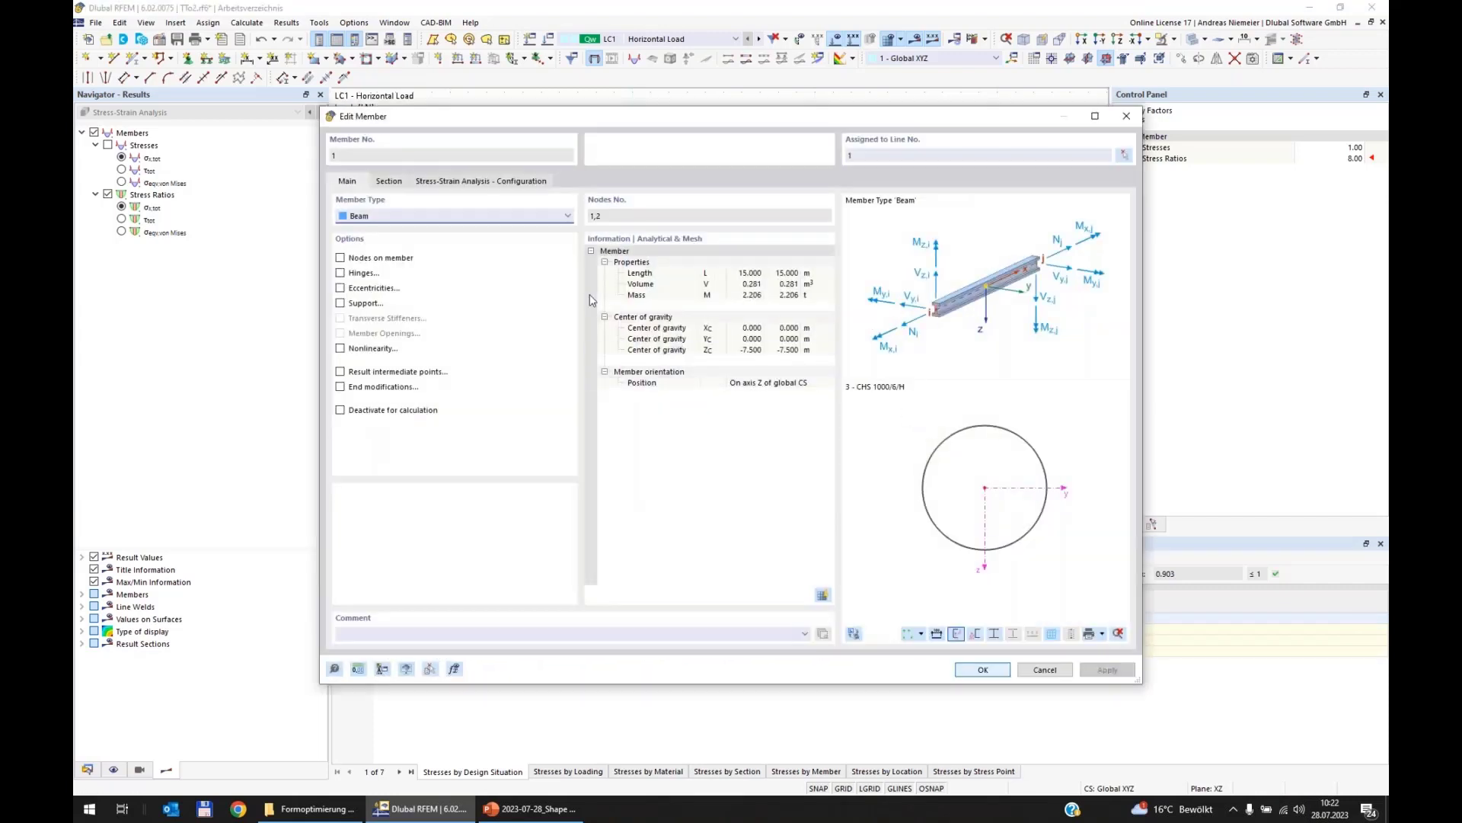
click(390, 183)
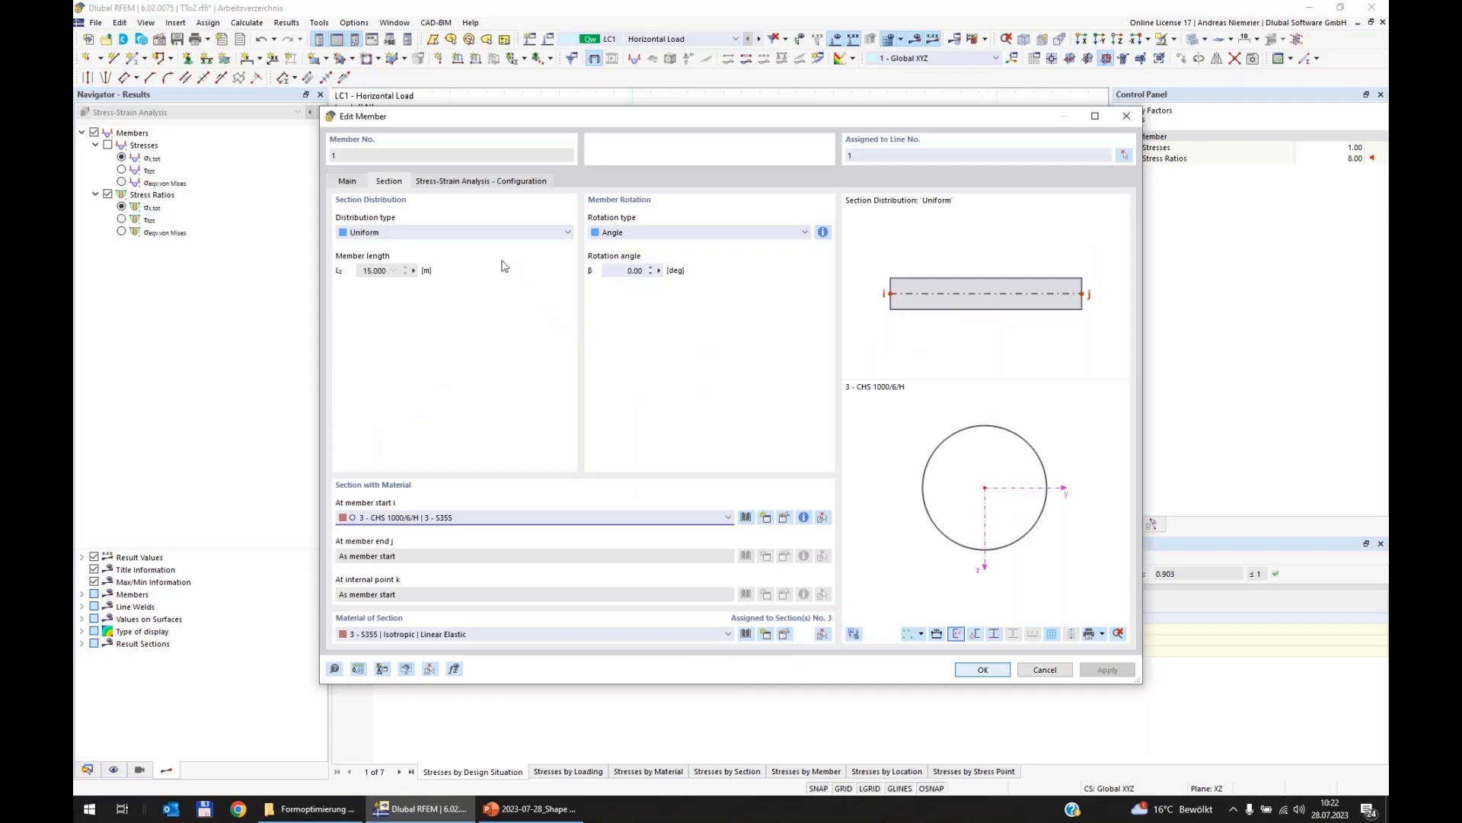
click(386, 231)
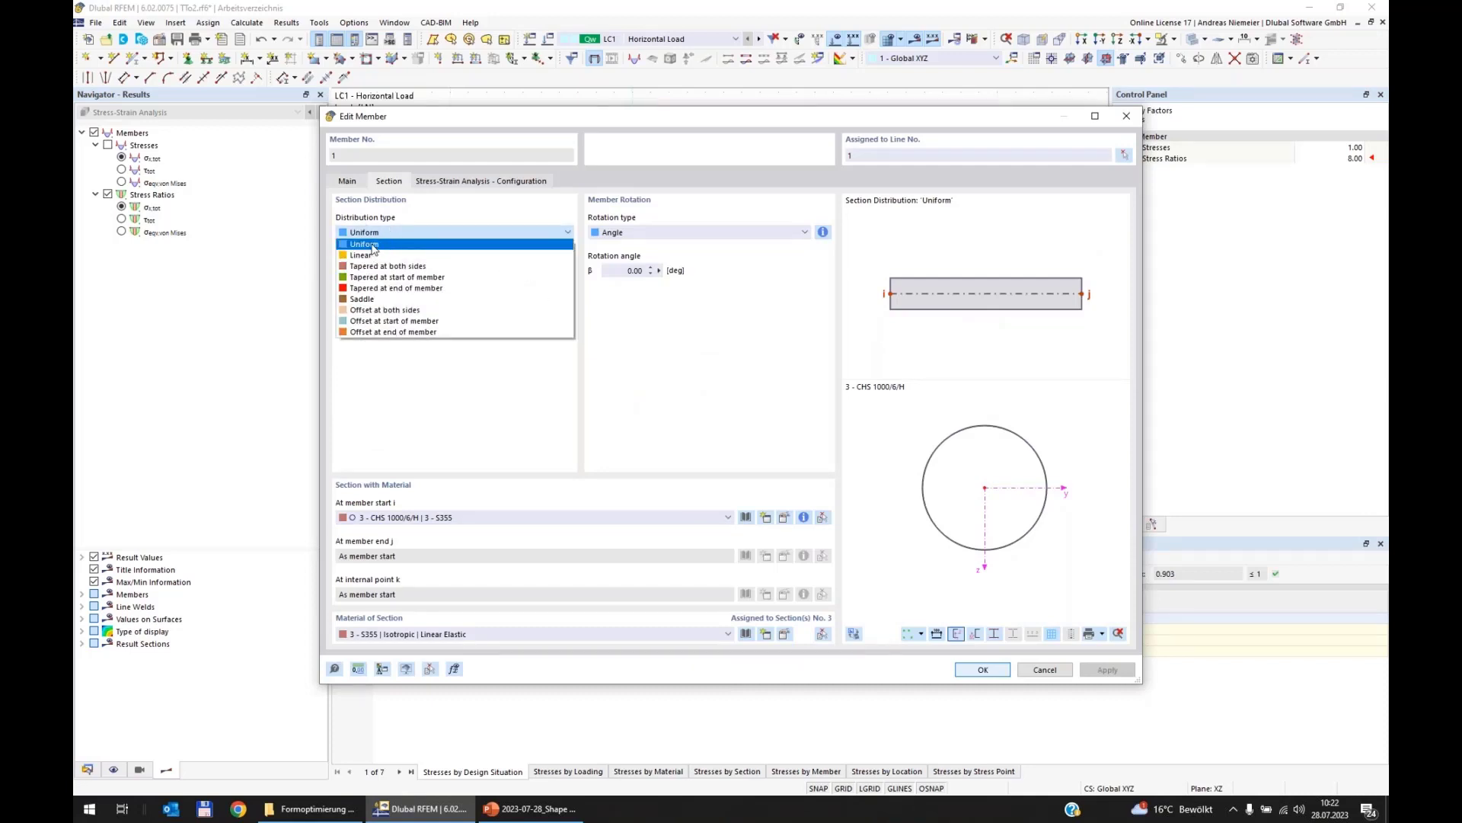
click(373, 246)
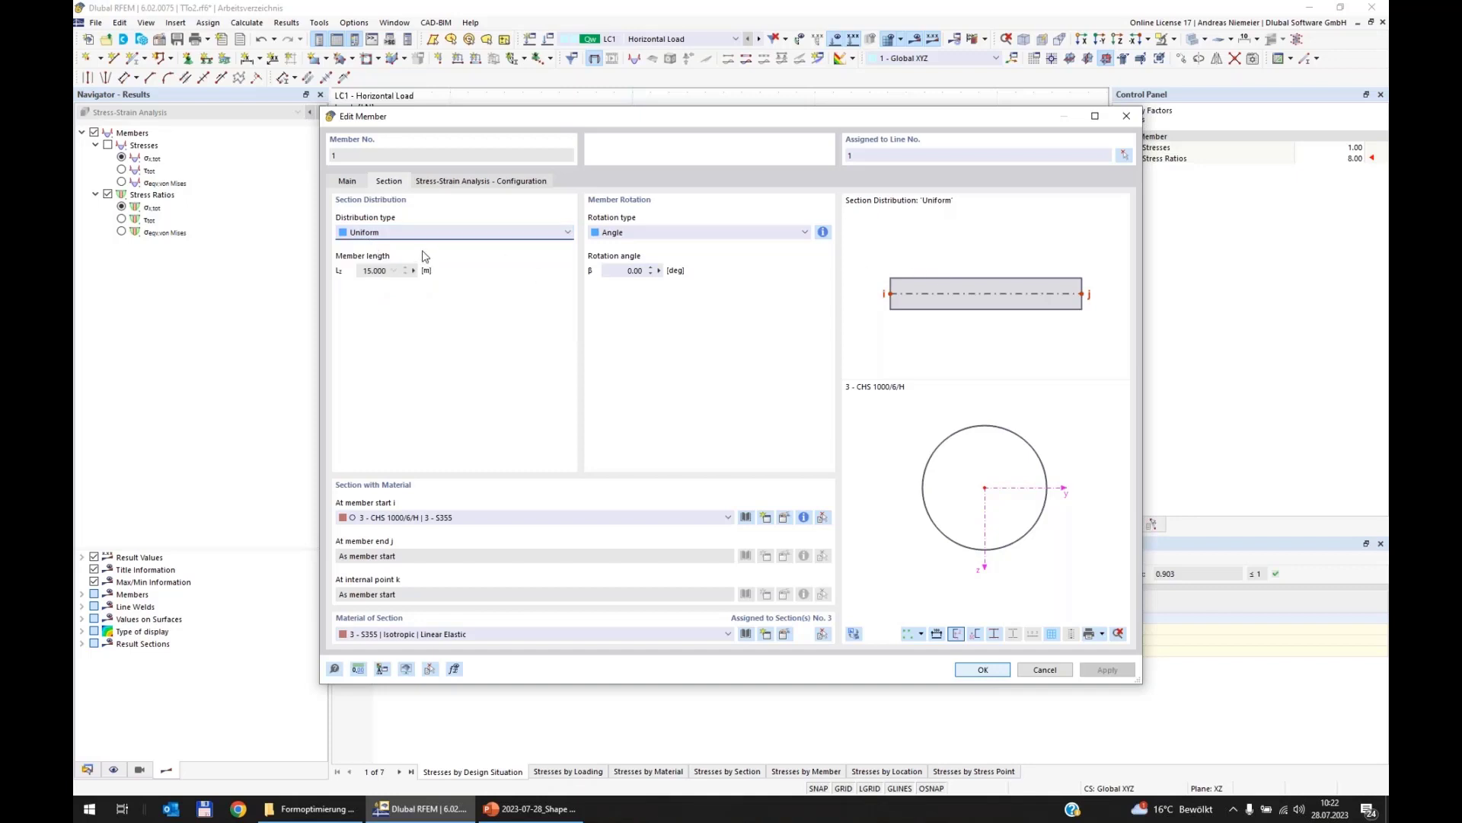
click(438, 233)
click(412, 259)
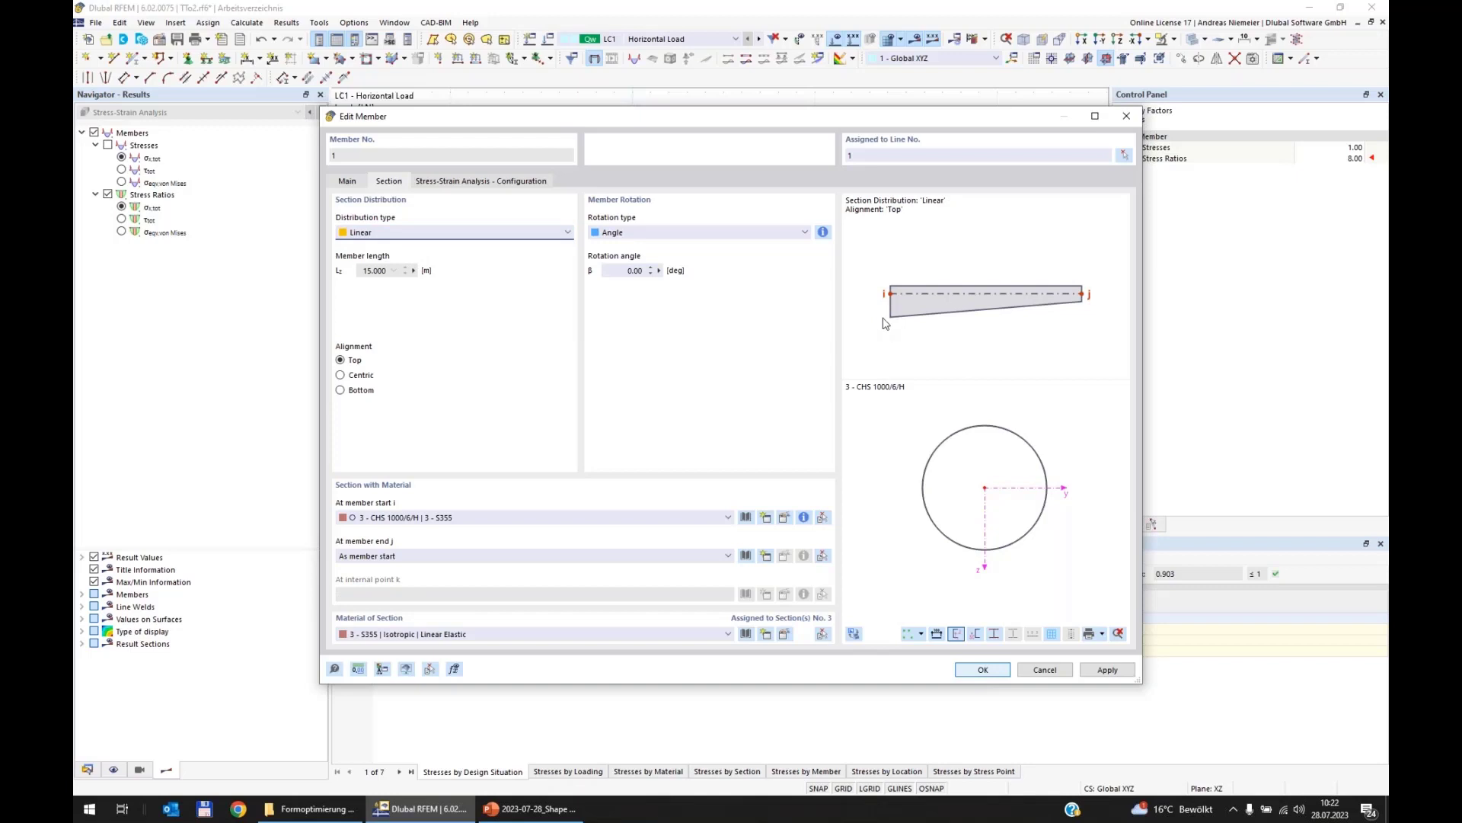
click(499, 234)
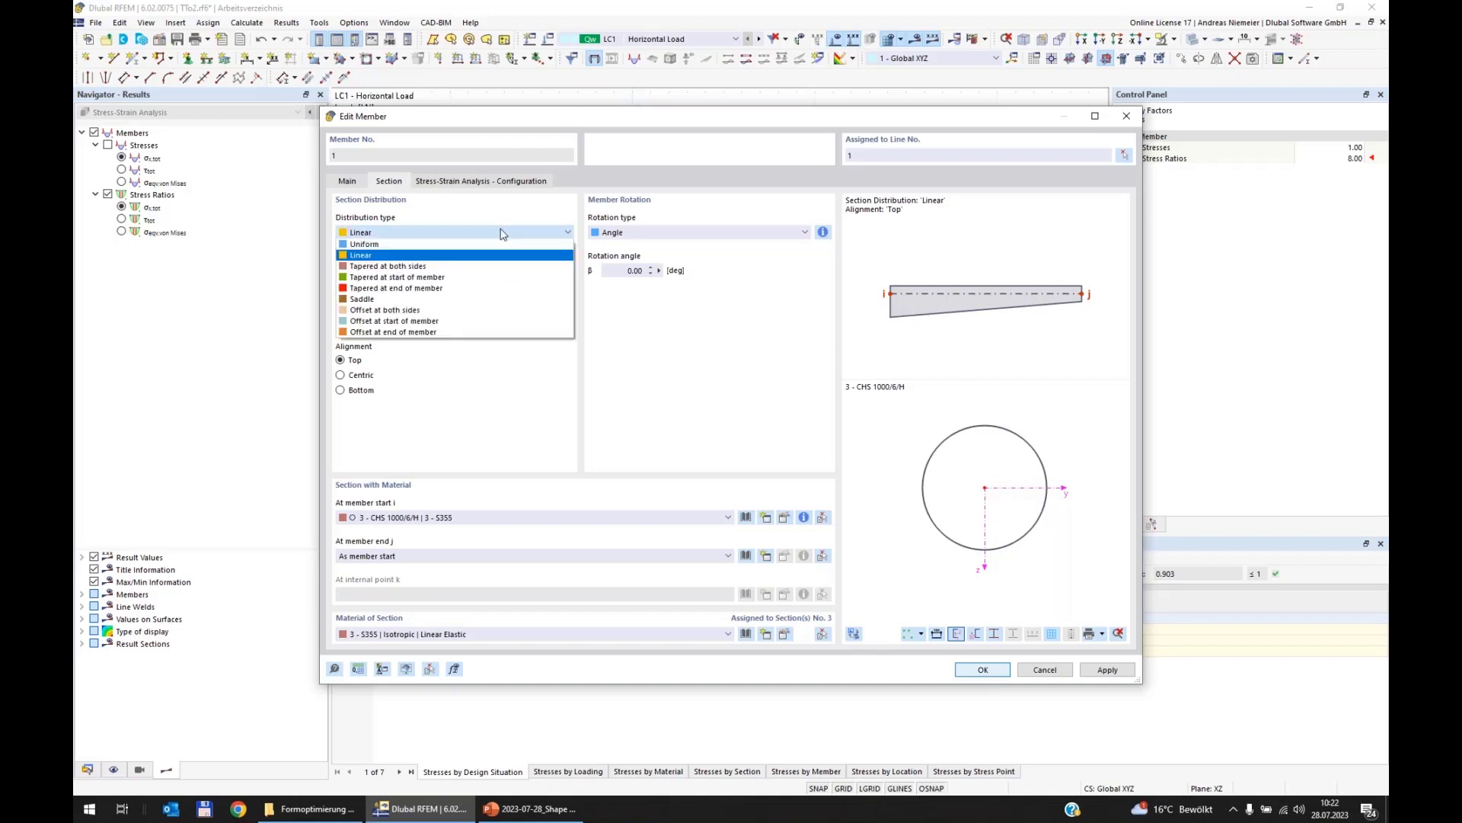
click(470, 267)
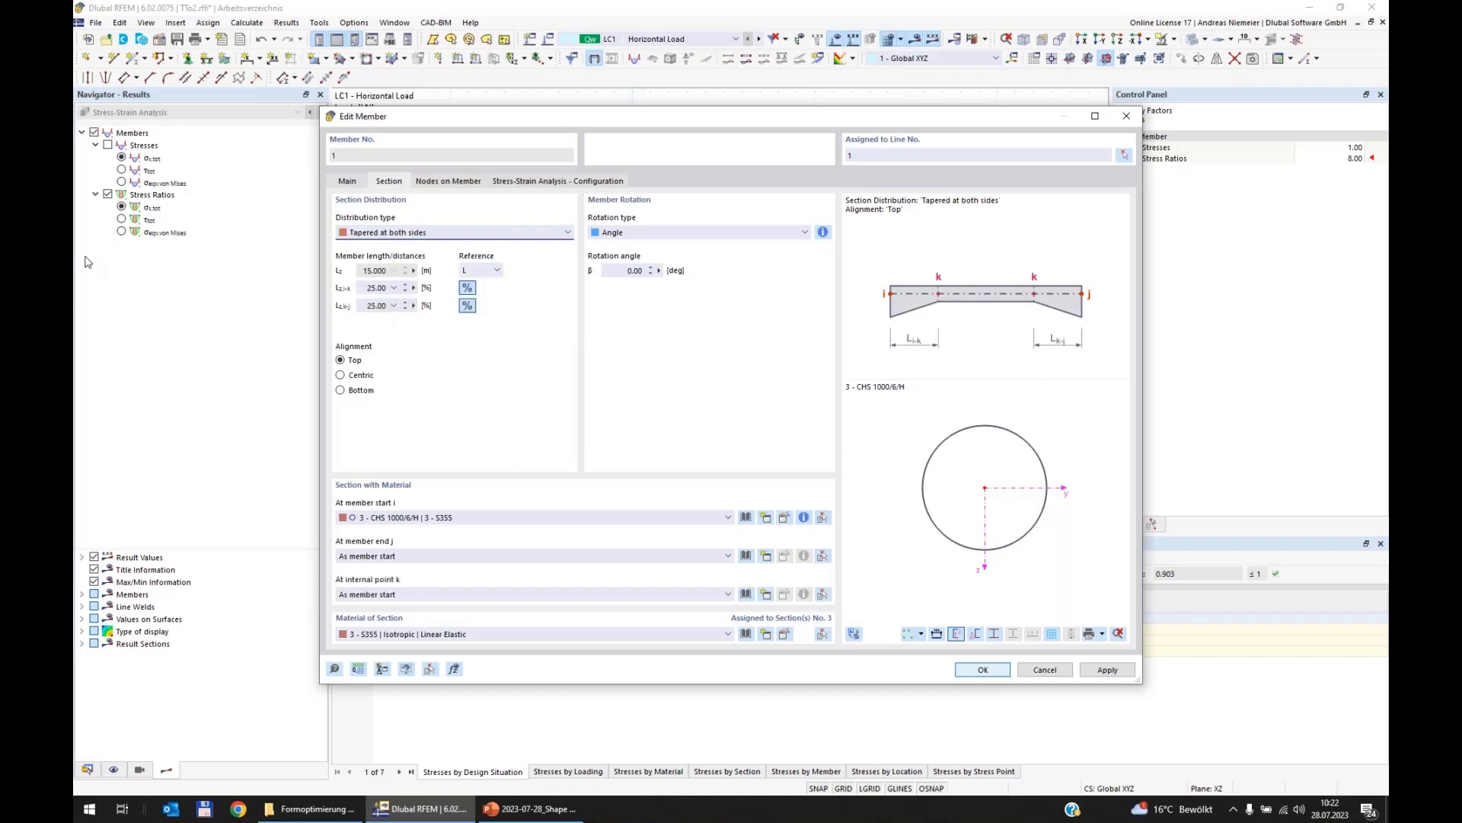
Preview the Tapered at start/end, Saddle and Offset distributions, then settle on Linear.
key(Down)
key(Down)
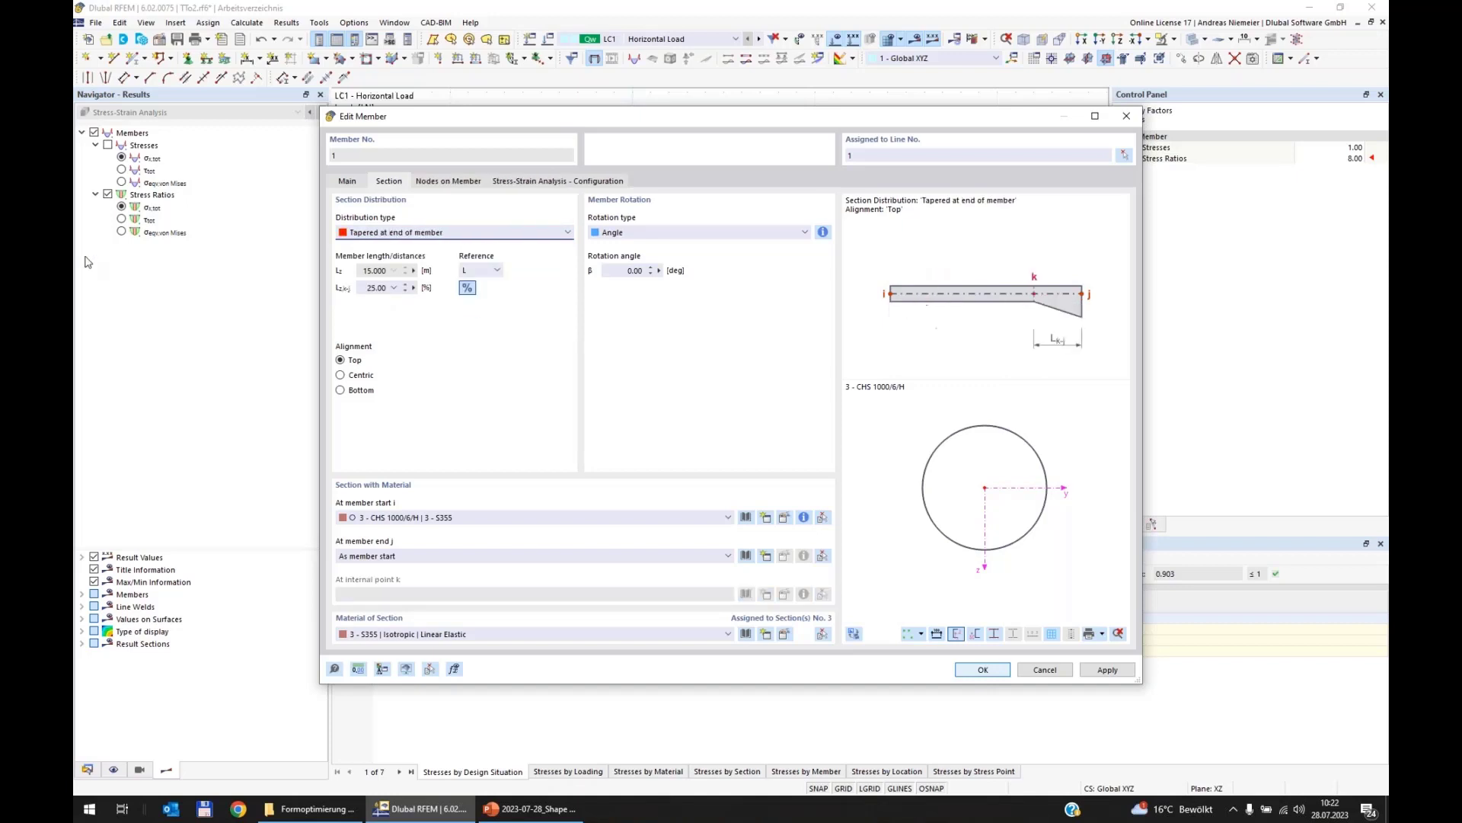
key(Down)
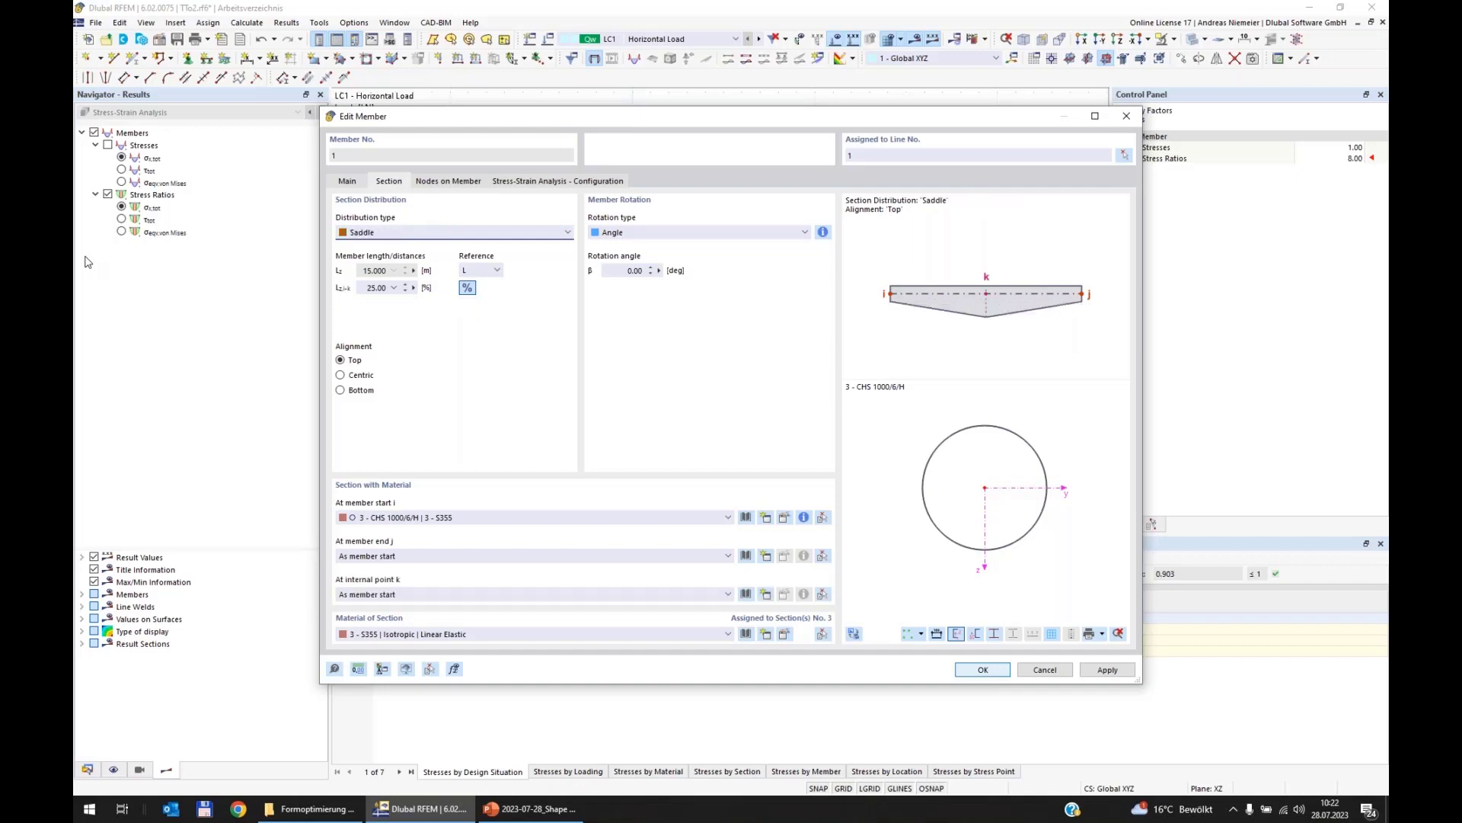
key(Down)
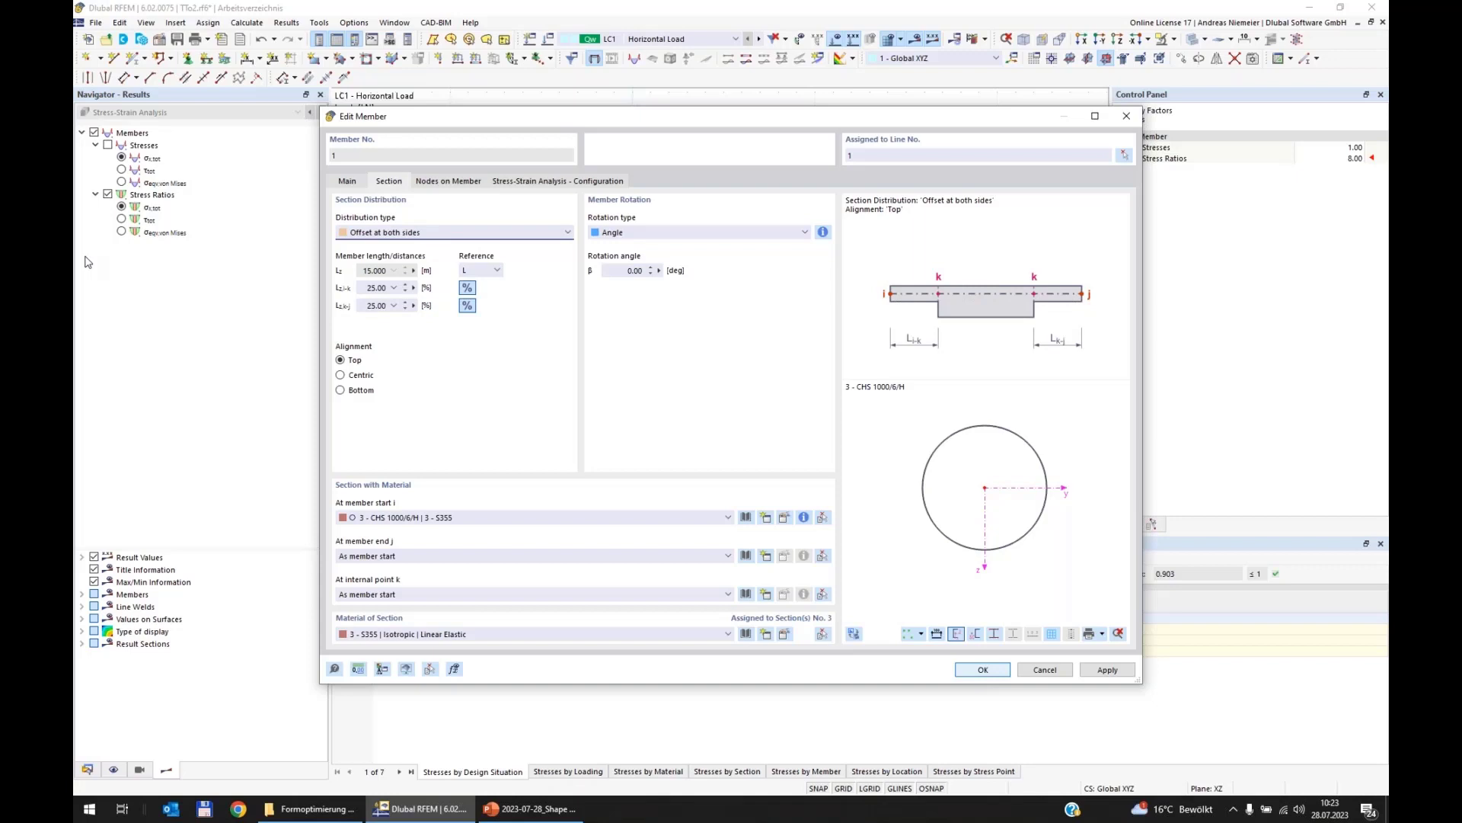
key(Down)
key(Down)
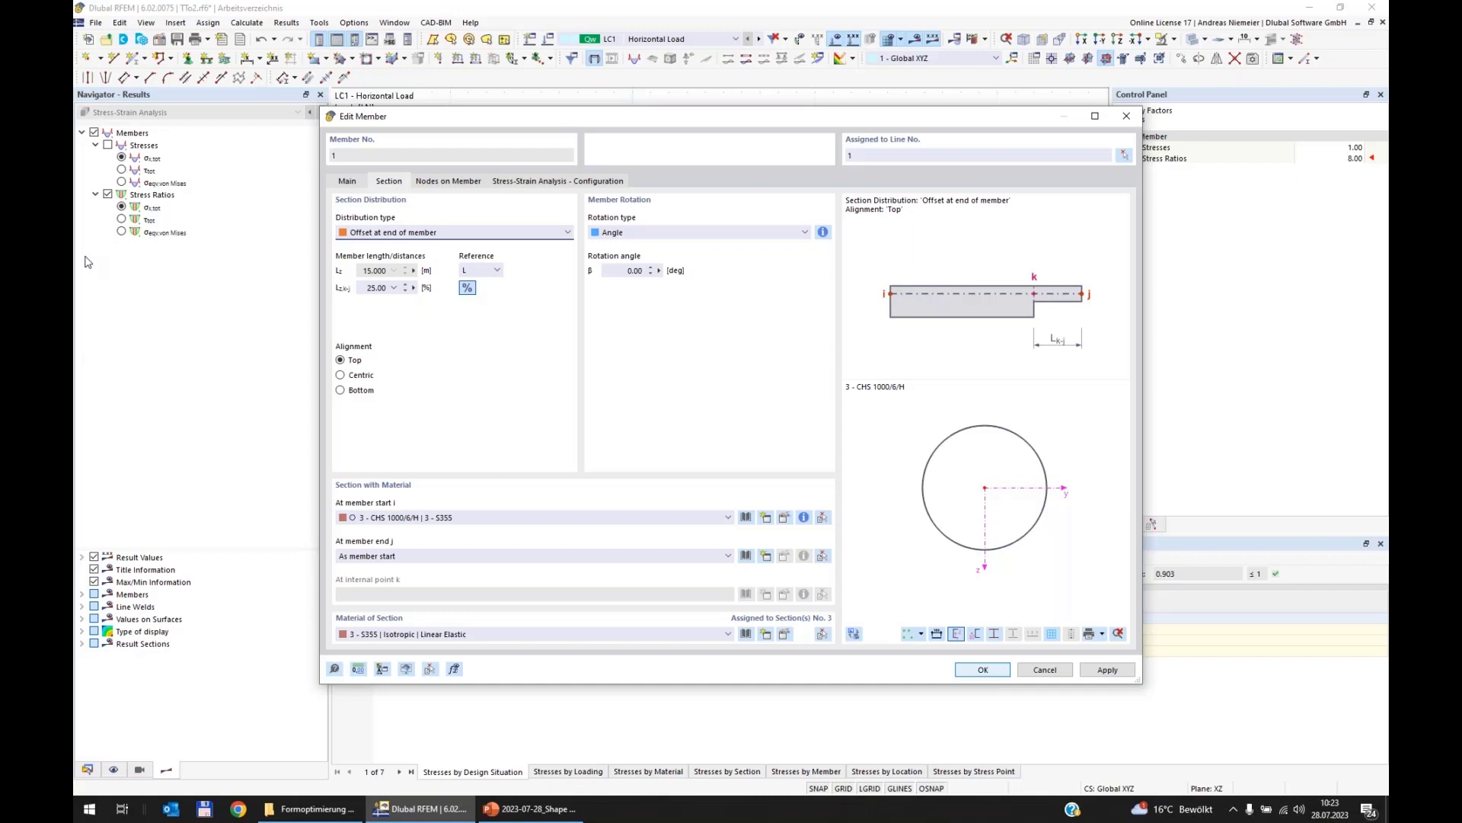
click(474, 233)
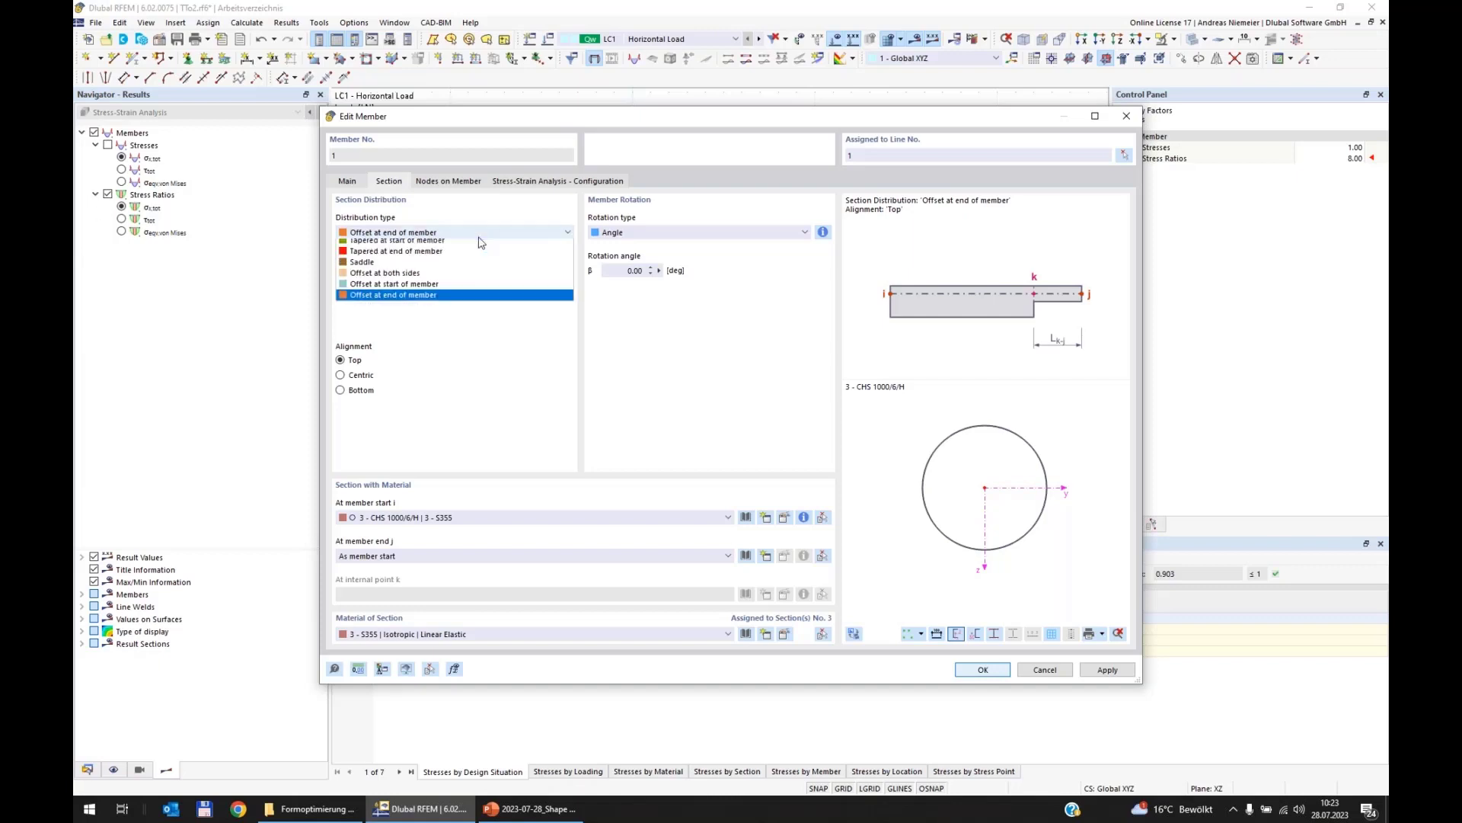
click(457, 255)
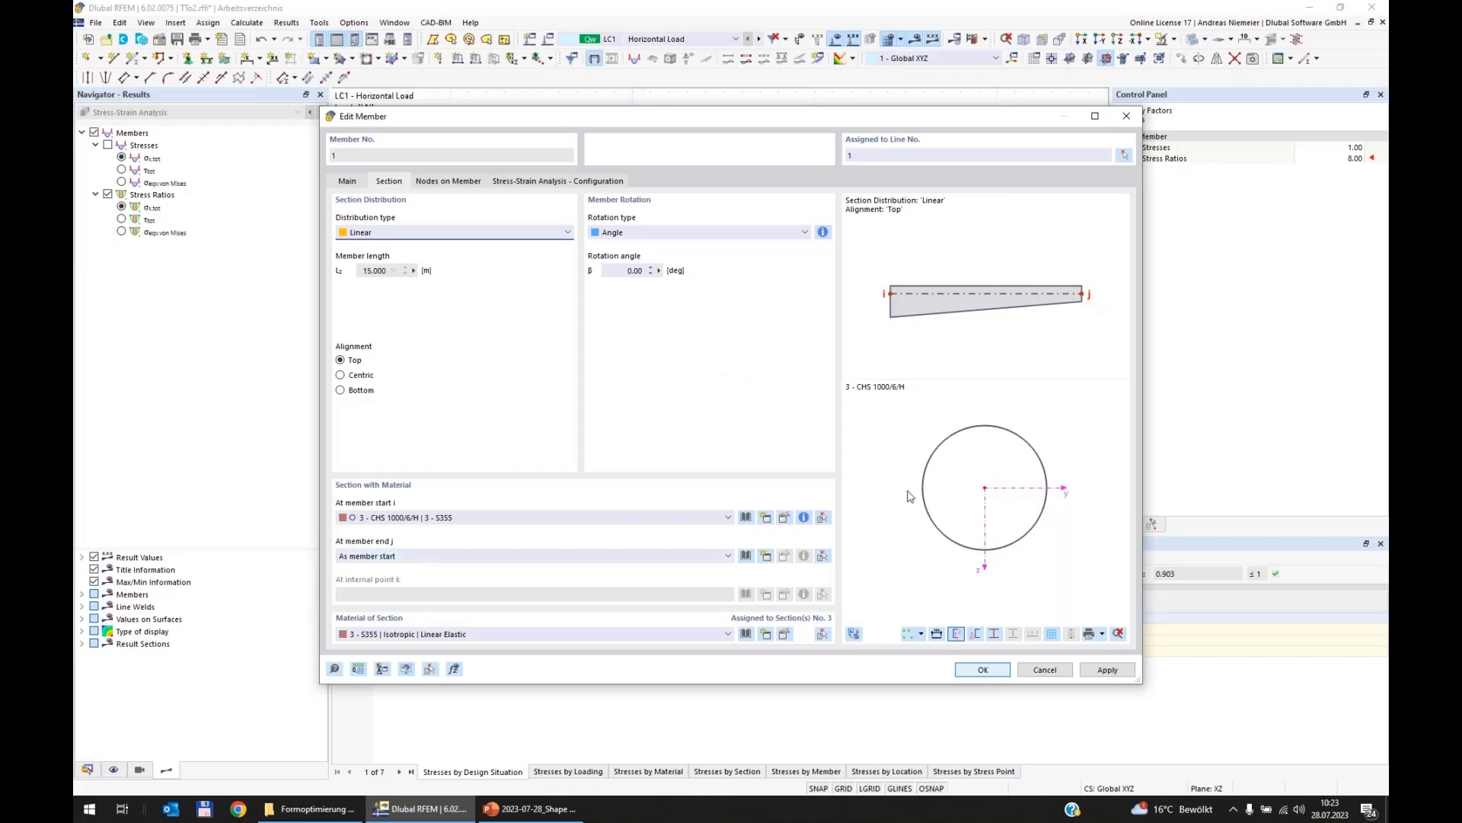
Create a new member-end section 4, CHS 120/6/H in S355, and show its thin-walled parameters.
click(747, 557)
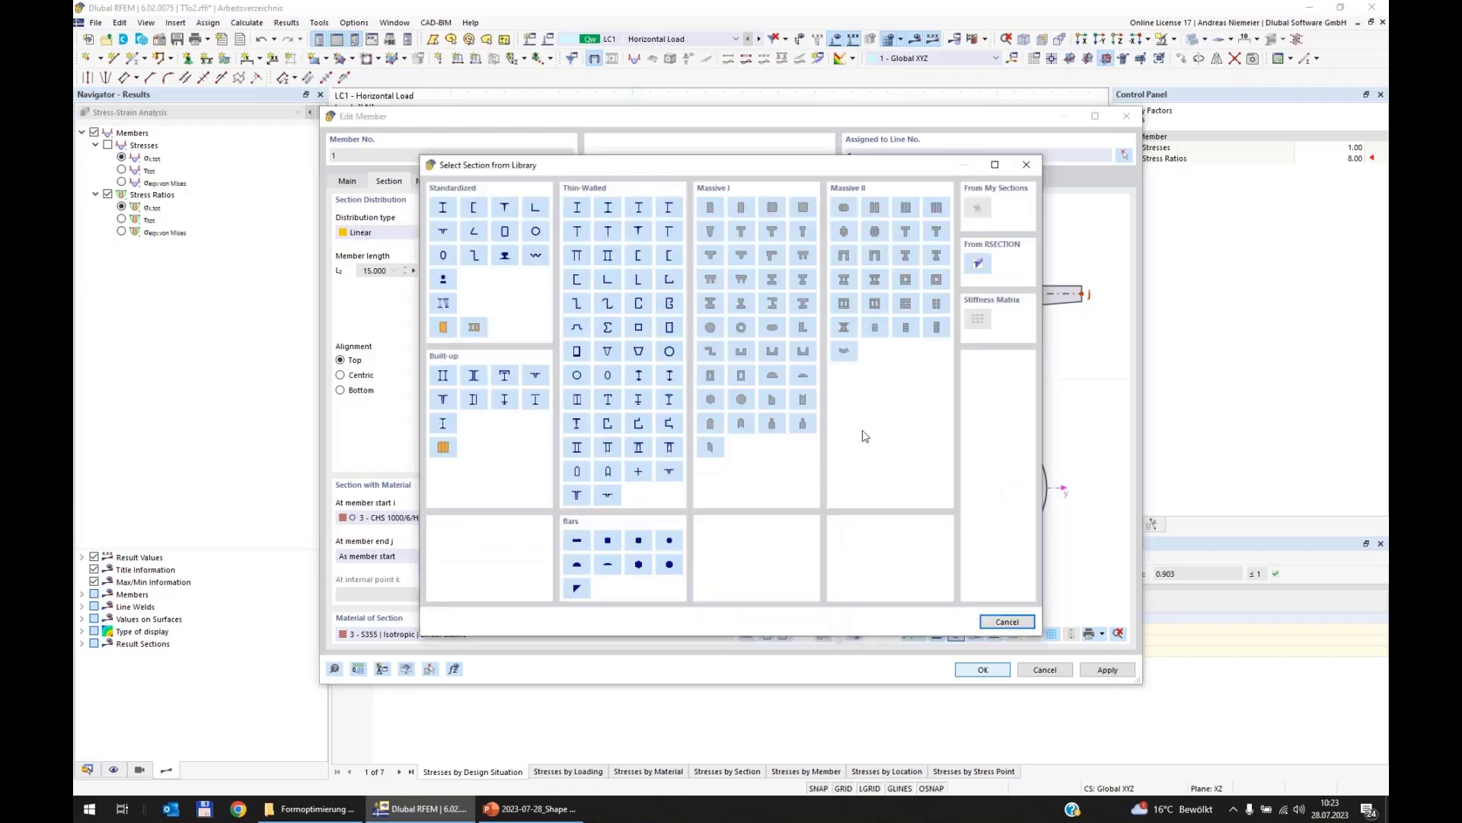
click(1006, 622)
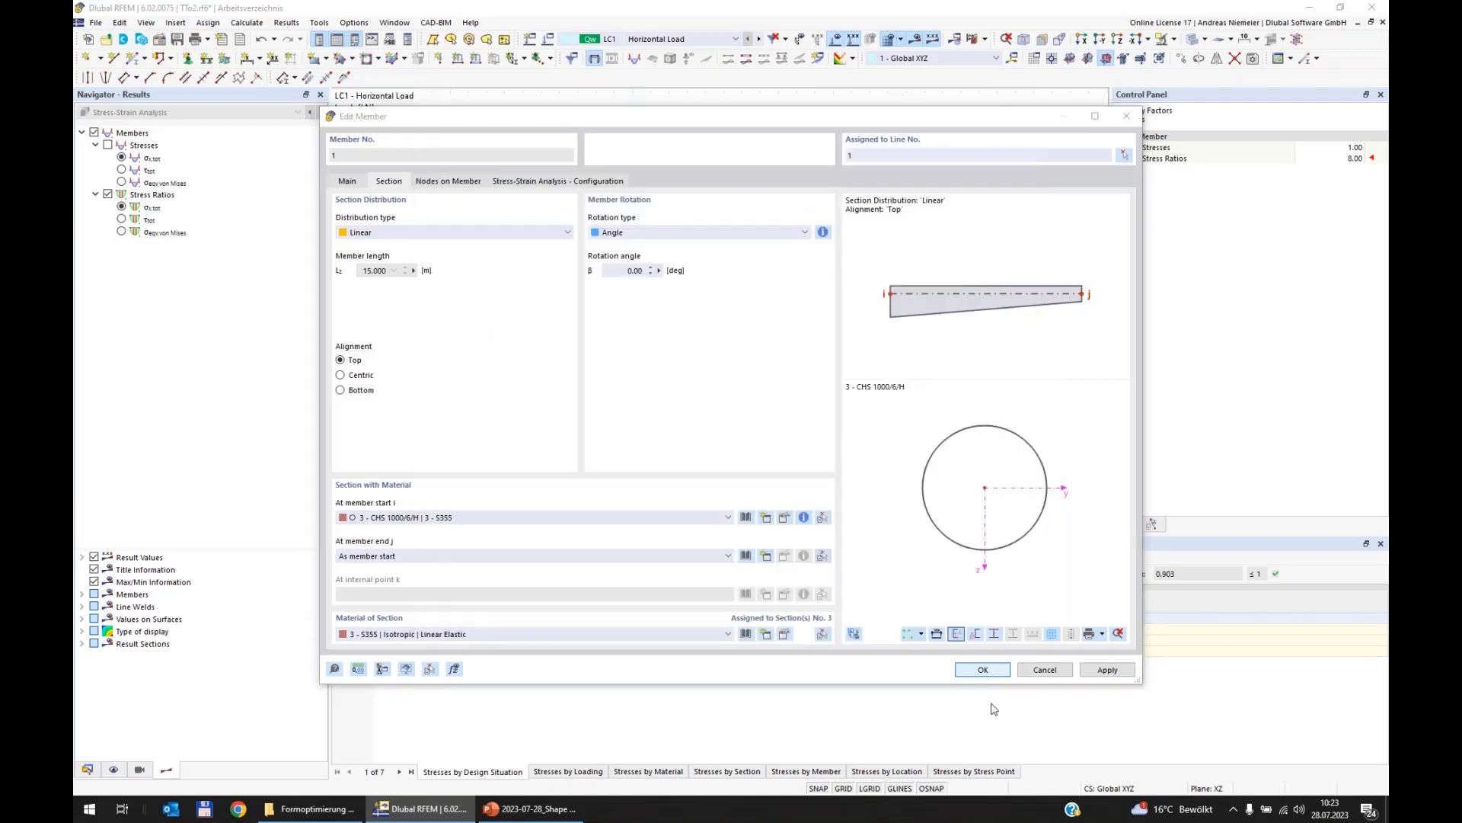
click(982, 669)
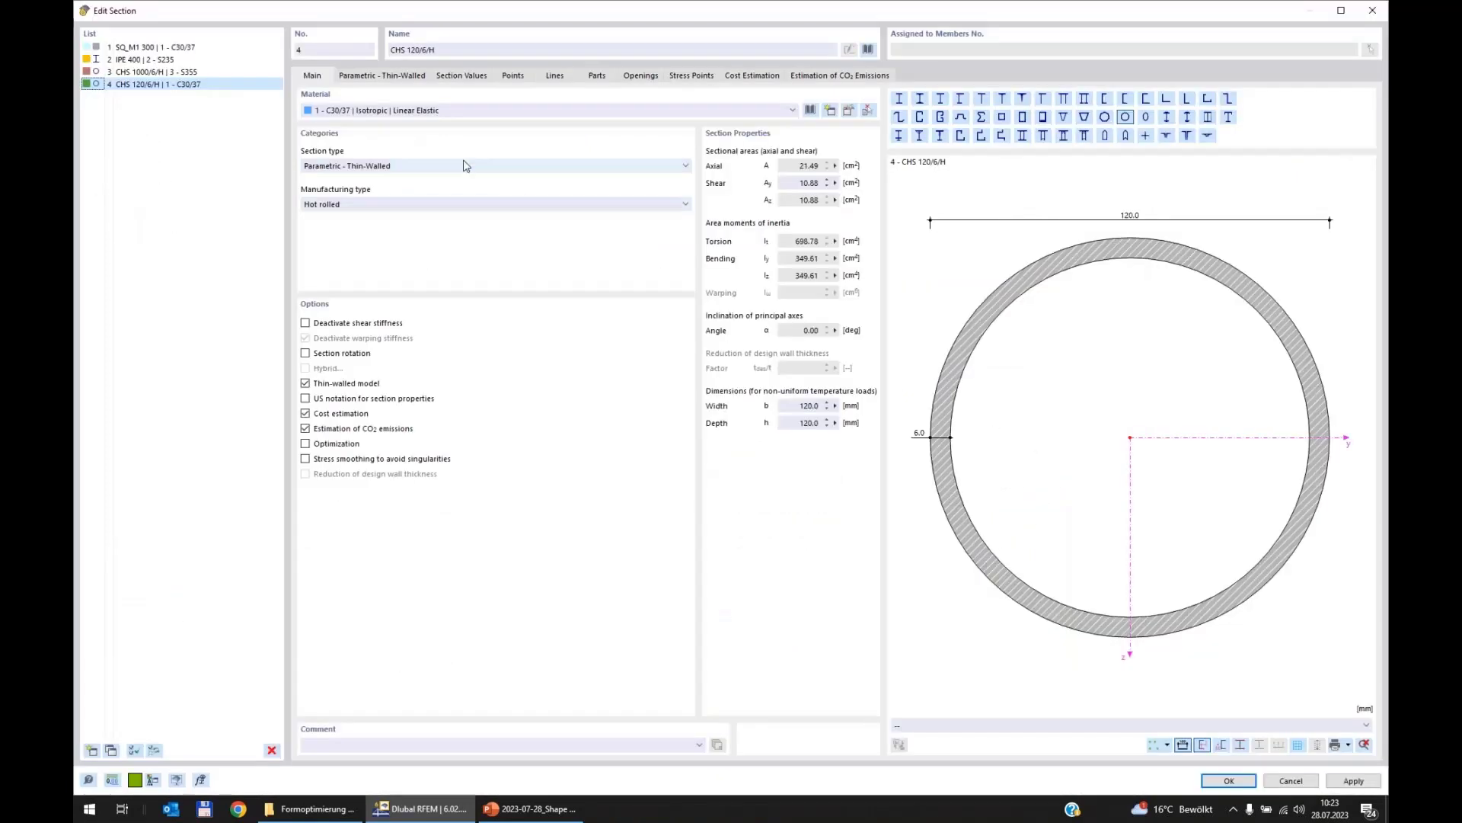
click(476, 110)
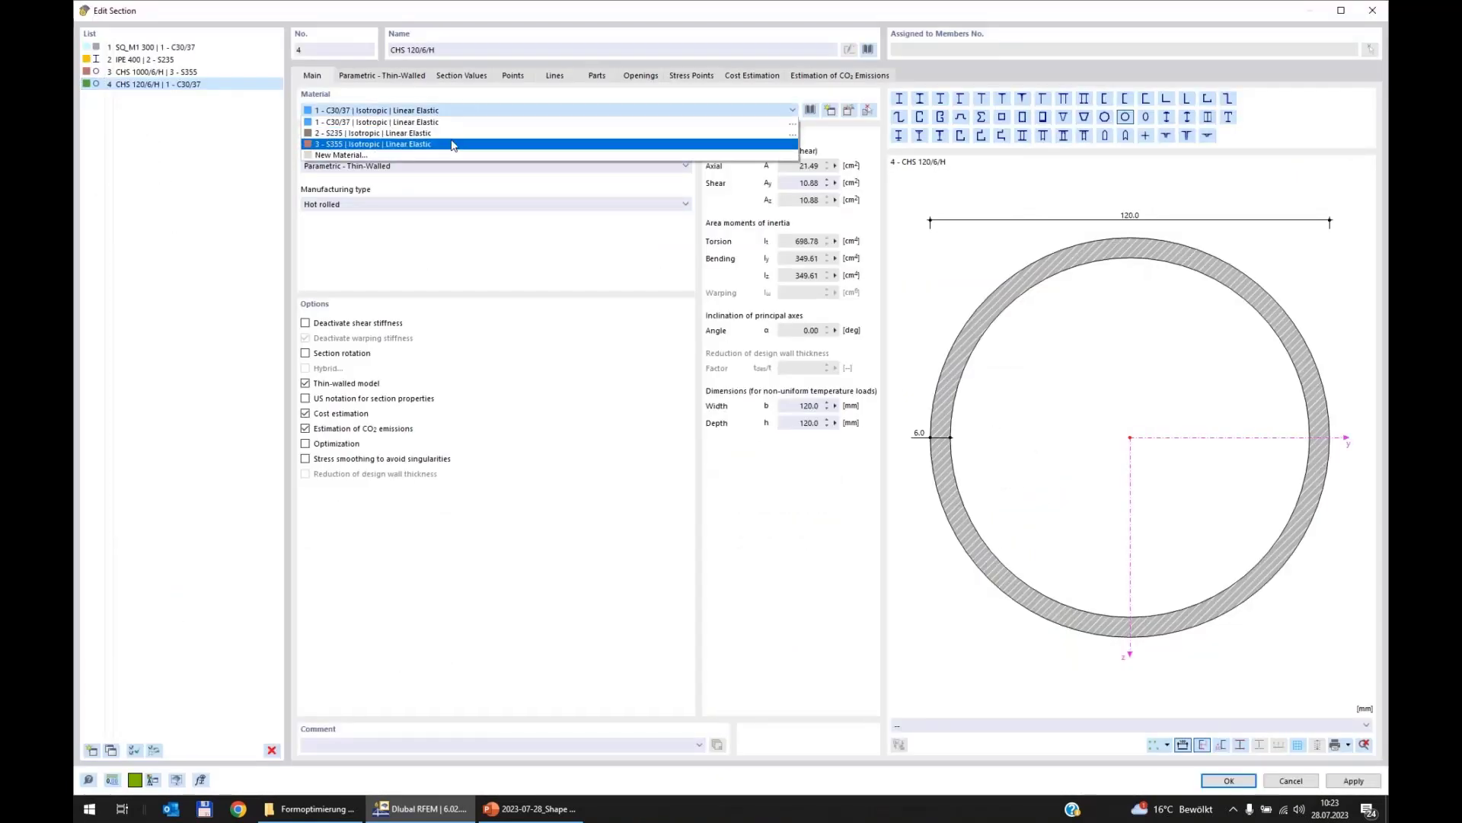
click(453, 144)
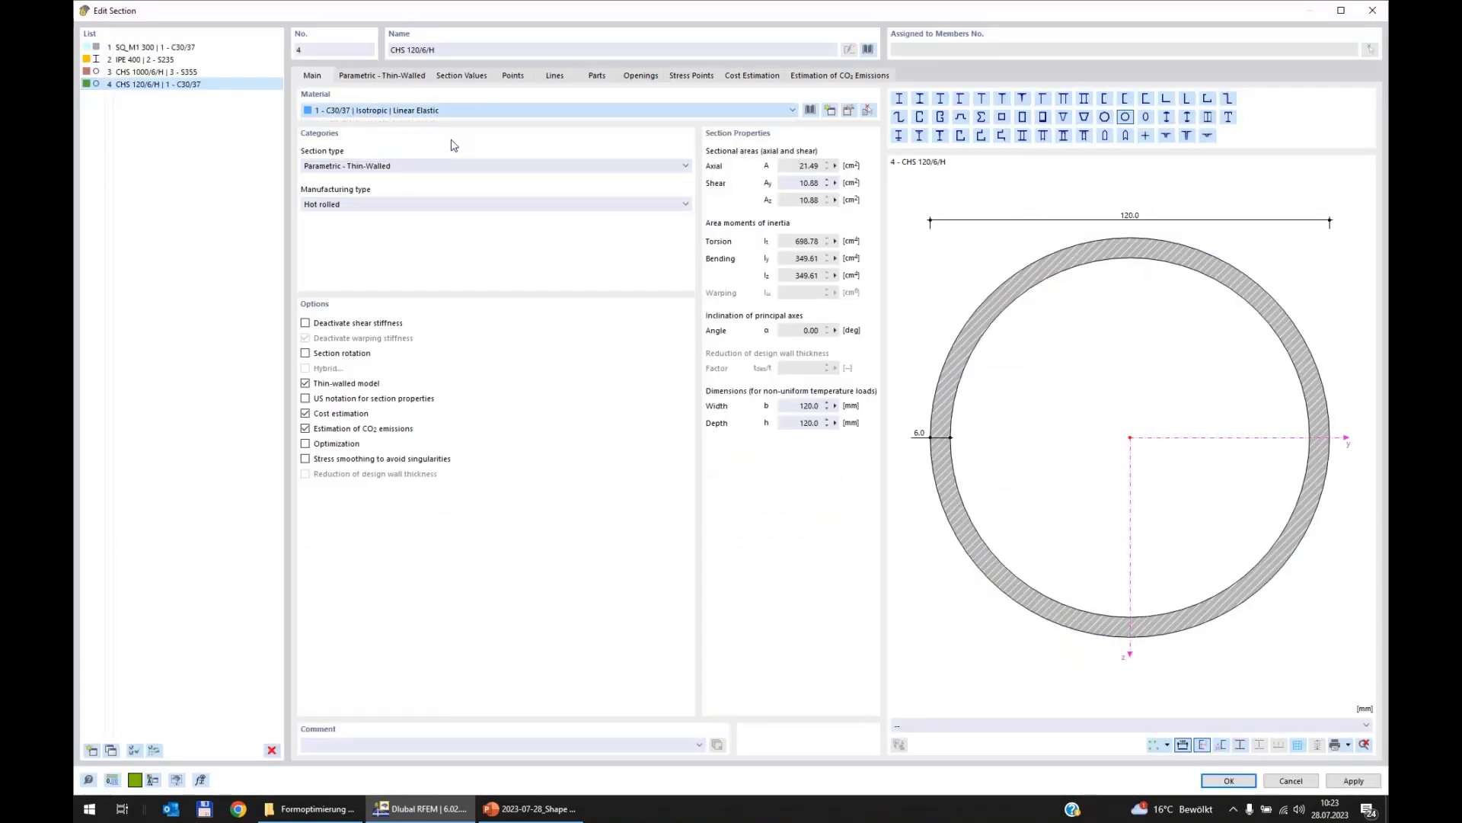
click(402, 77)
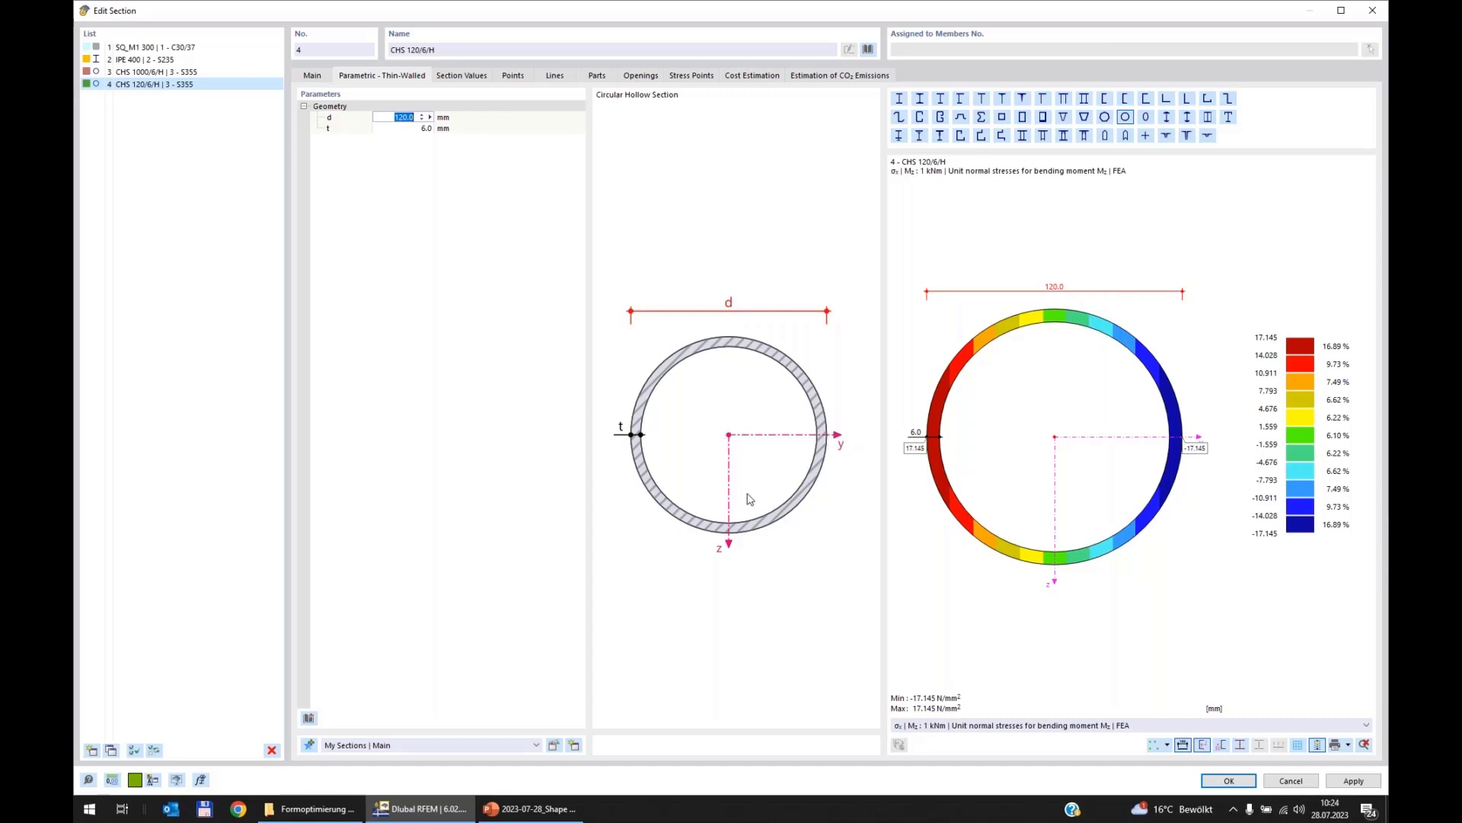
Plot the section's shear stresses for shear force Vy.
click(1001, 729)
click(1002, 729)
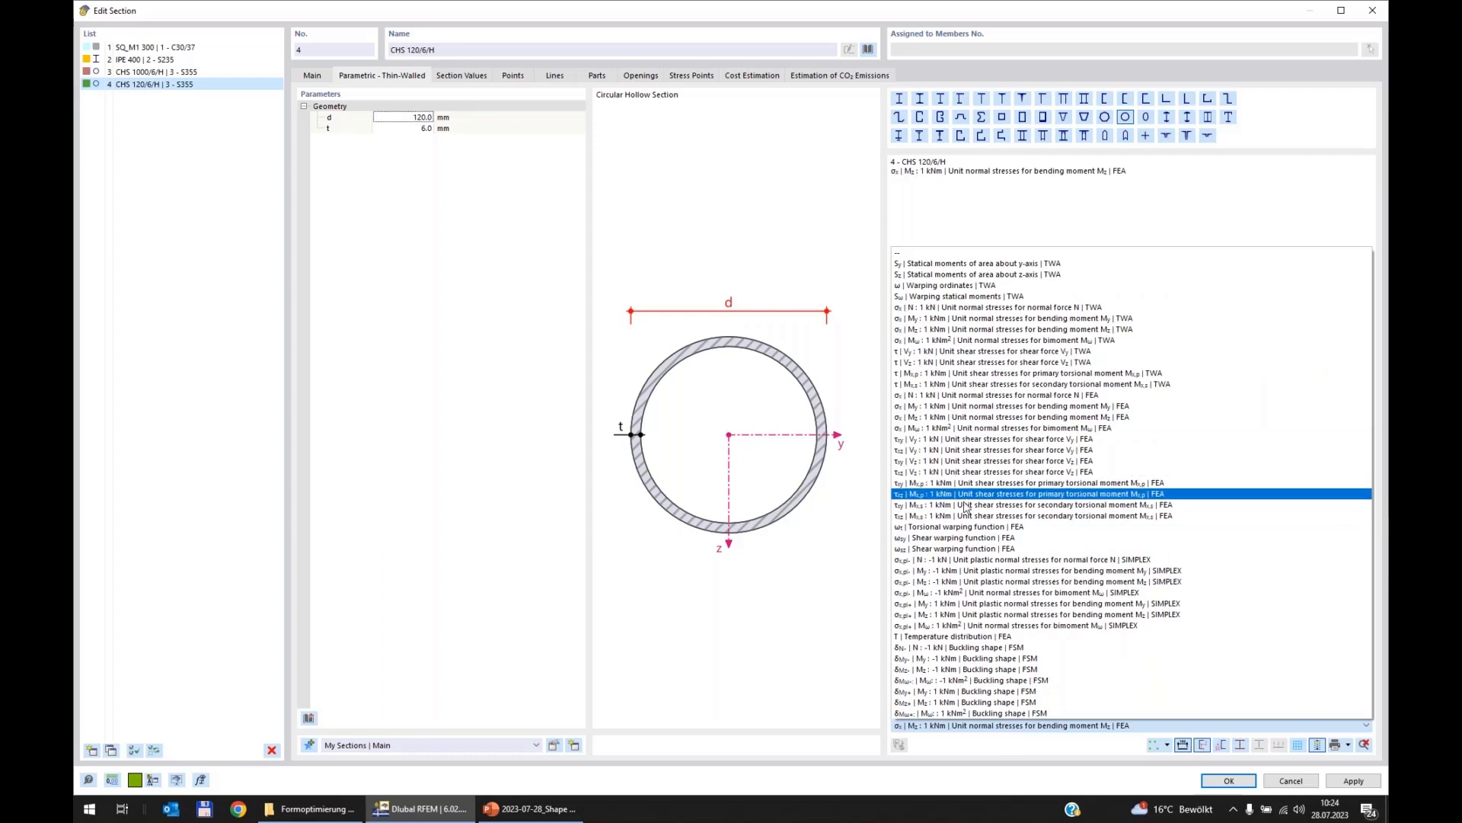
click(907, 441)
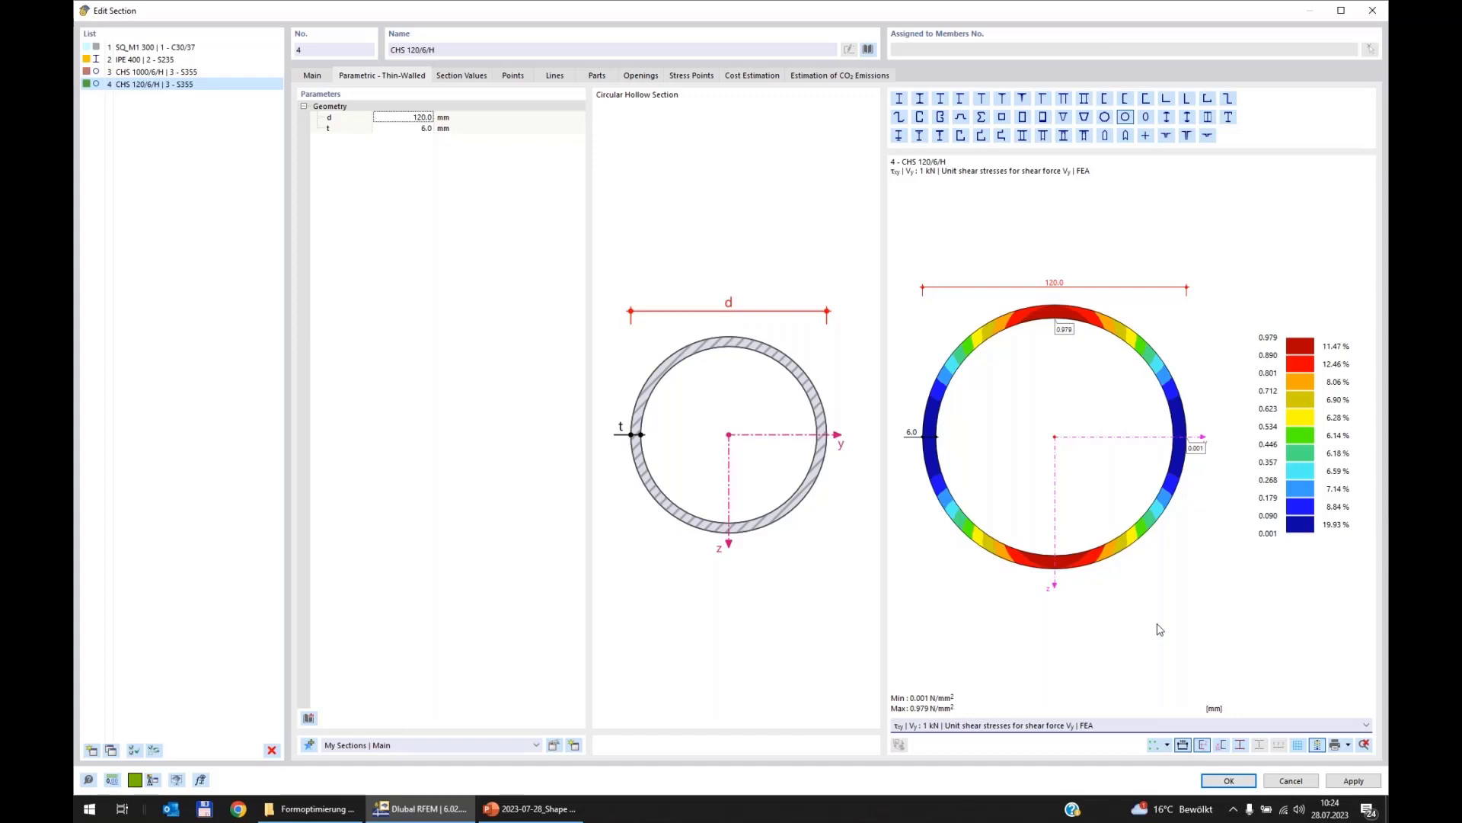
Make the end section CHS 100/6/H, set the member's alignment to Centric, and confirm.
click(409, 110)
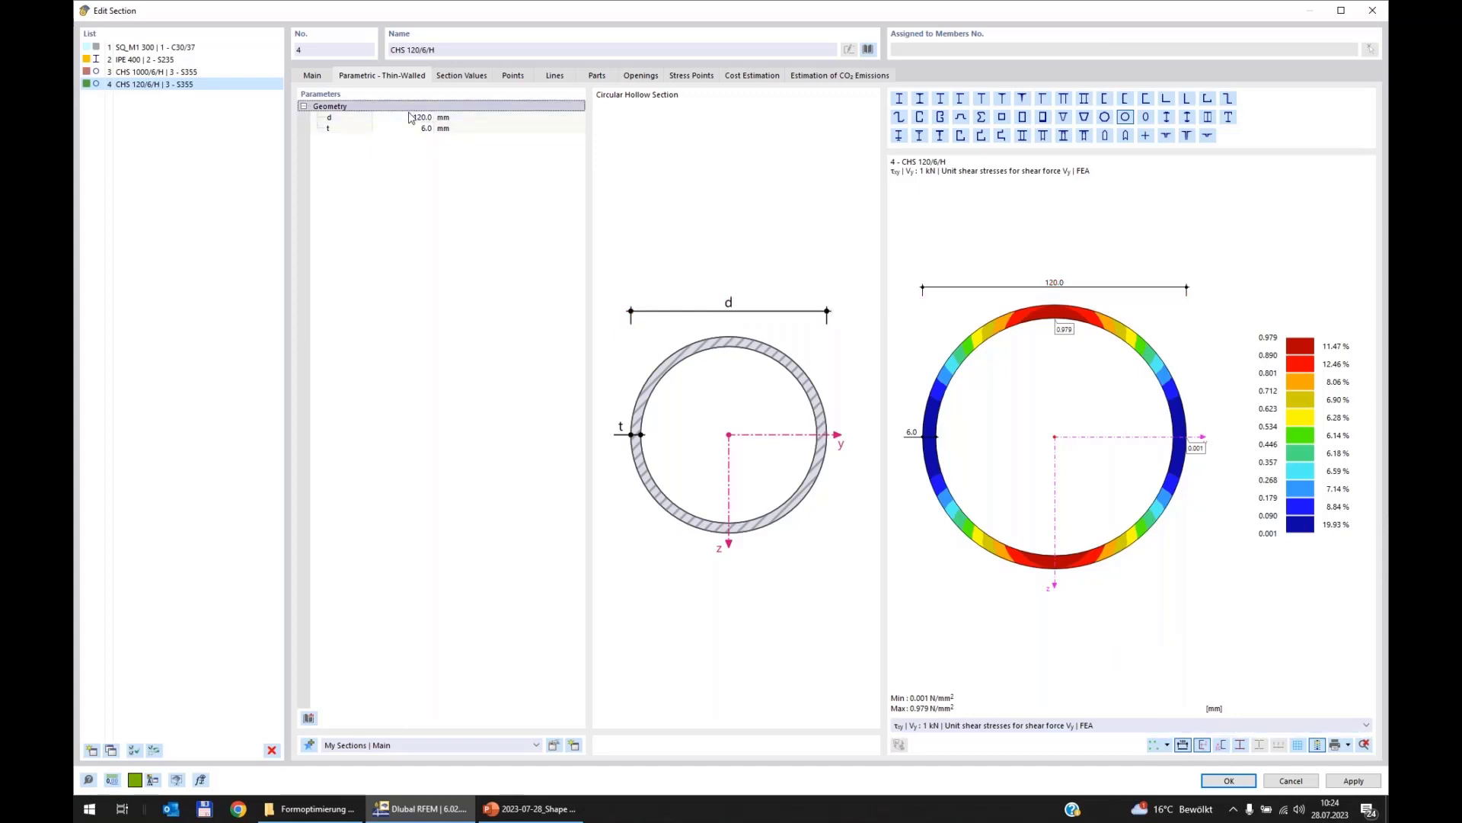
click(409, 116)
text(100)
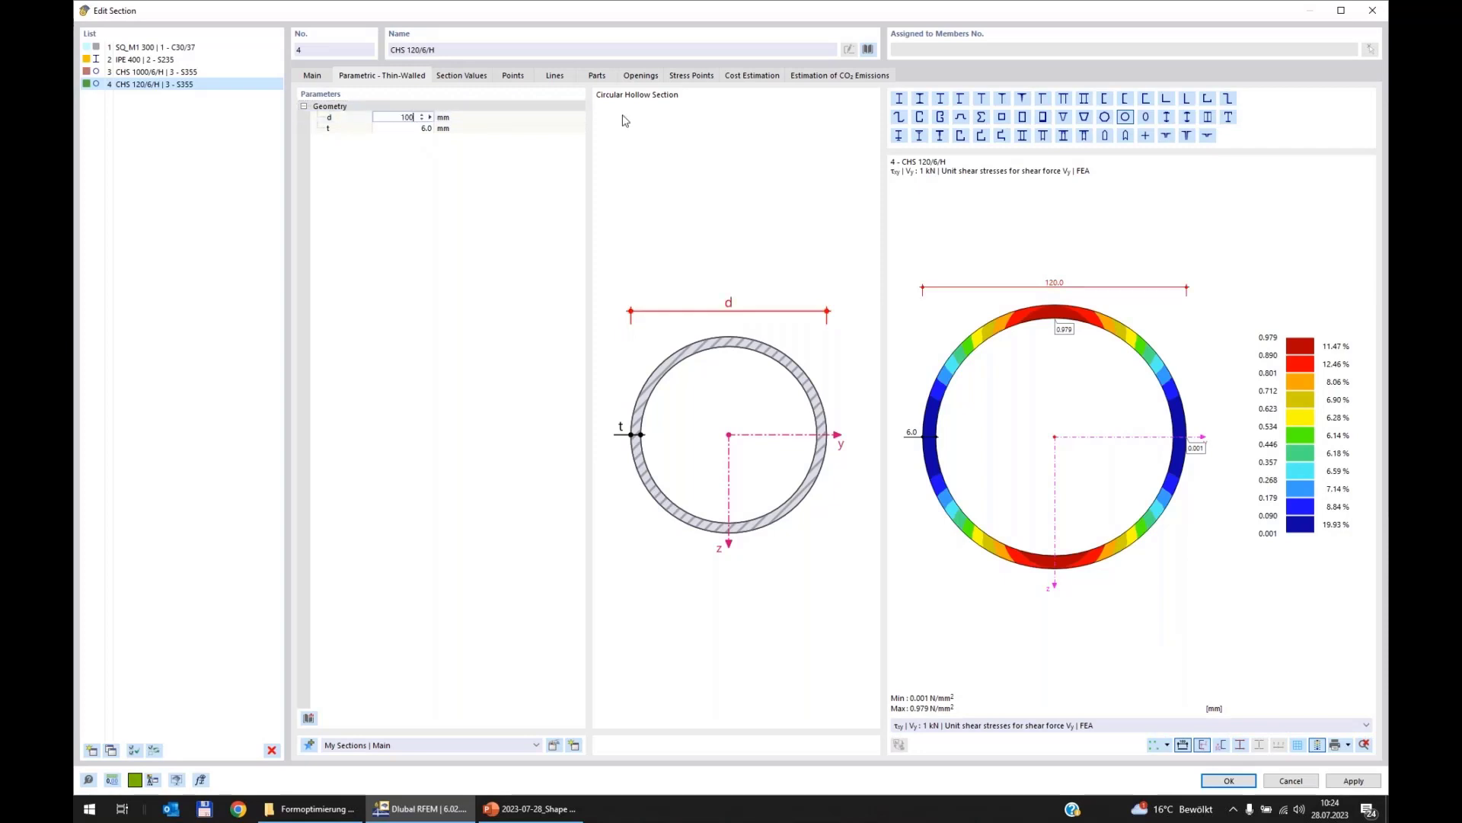
key(Return)
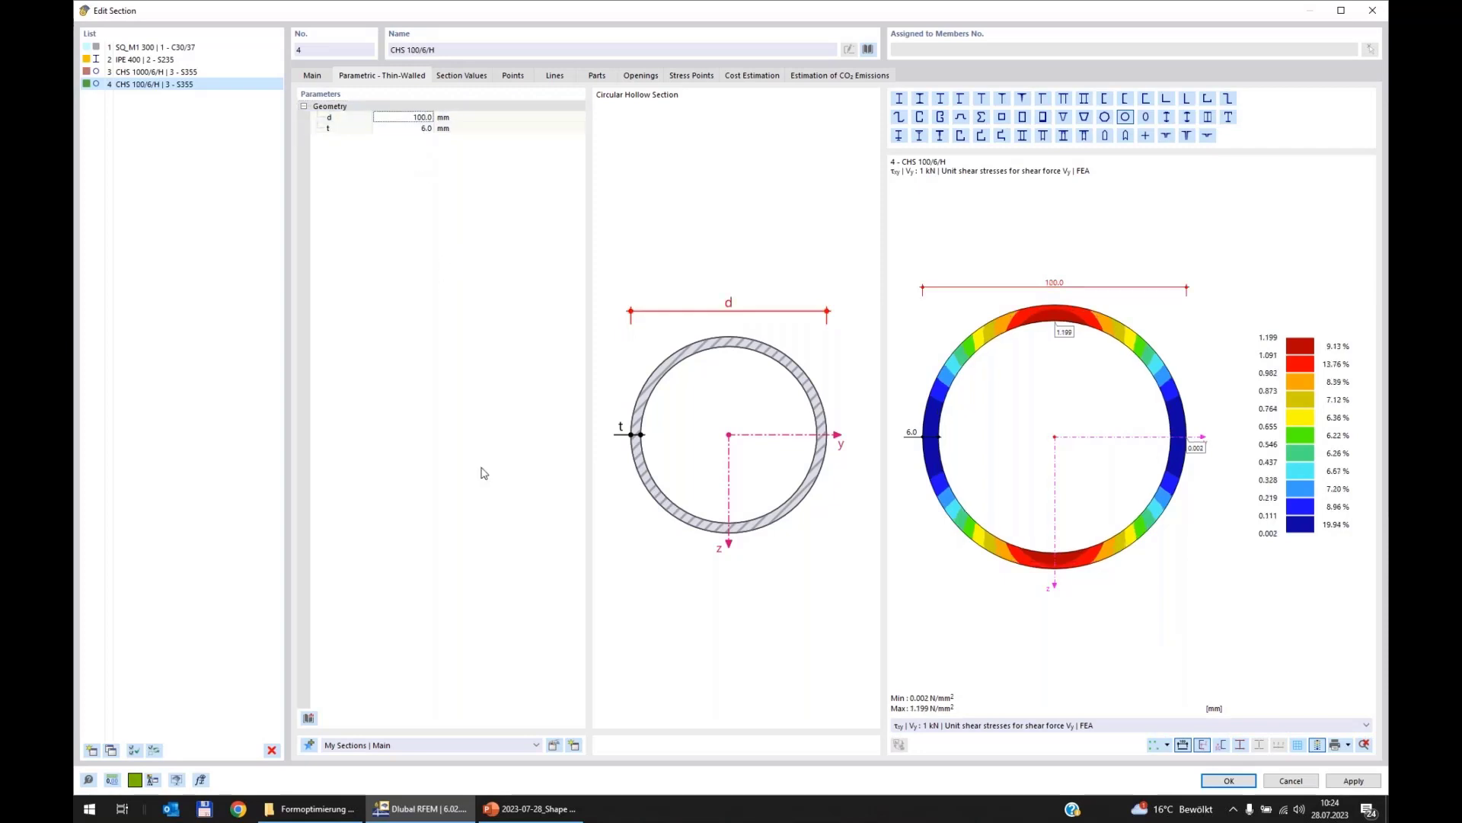
click(1230, 781)
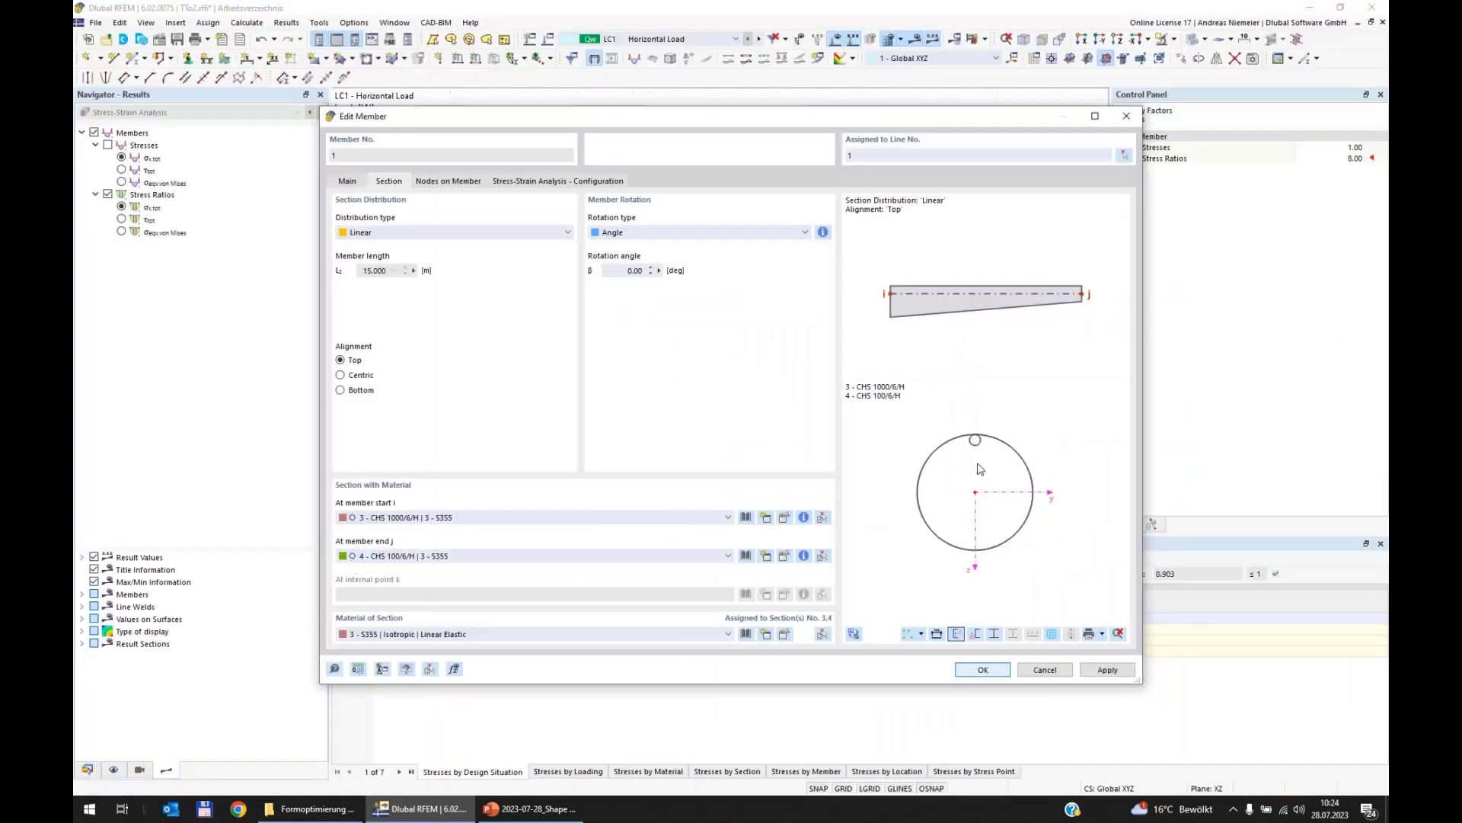
click(352, 376)
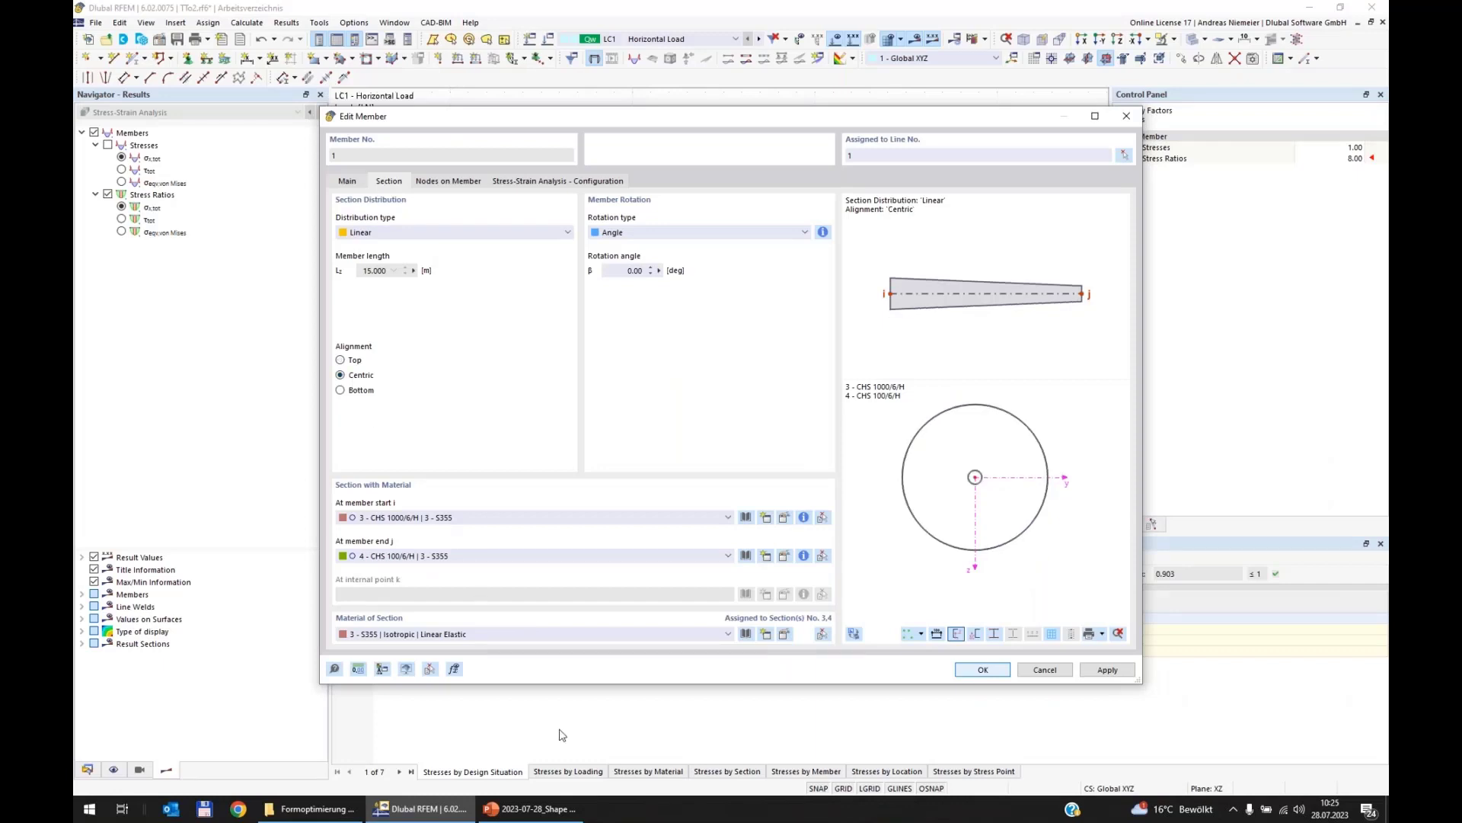
click(967, 670)
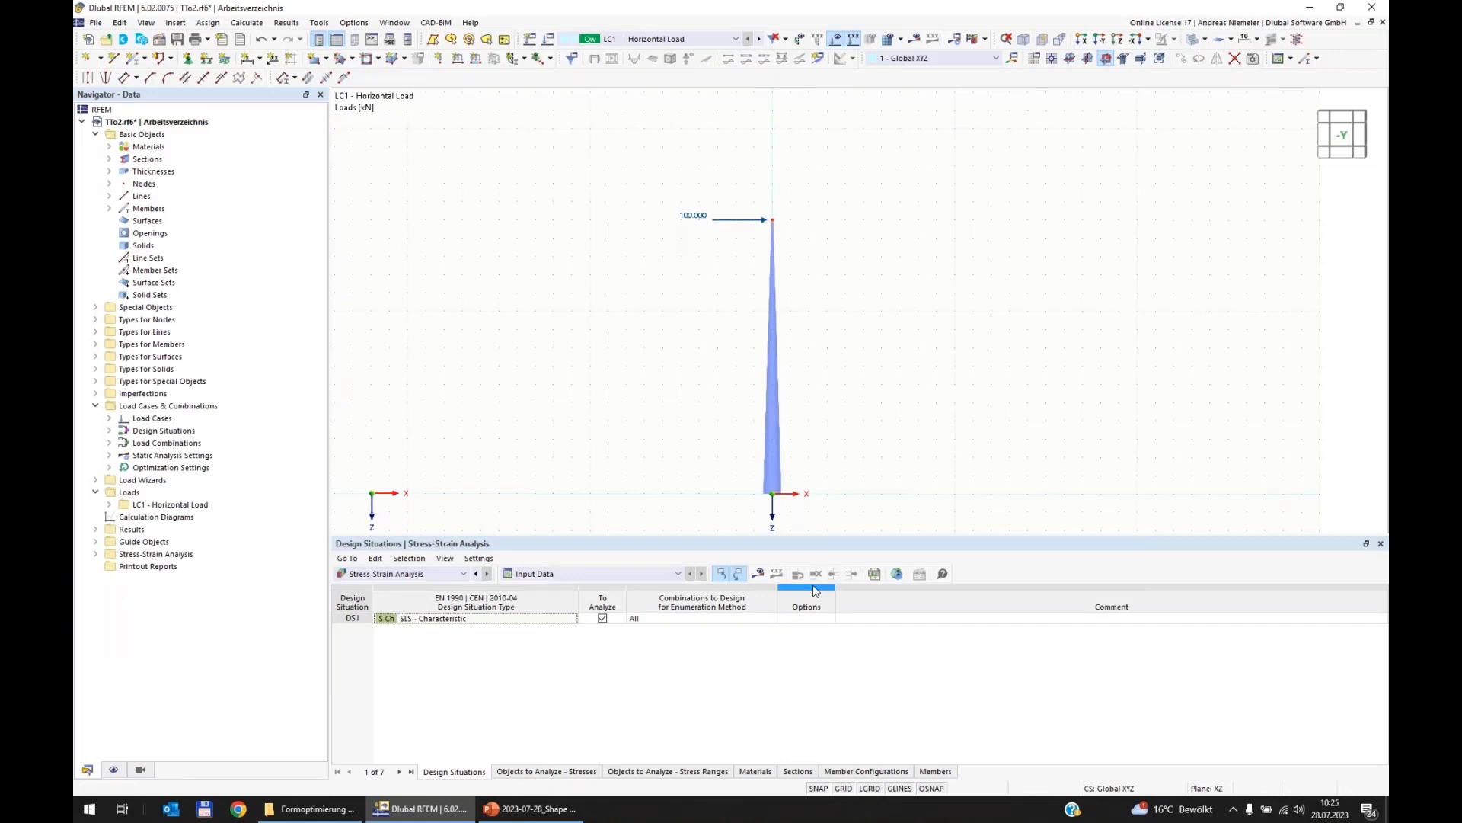
Run the stress-strain calculation, giving a peak stress ratio of 2.733 at x = 13.500 m.
click(974, 40)
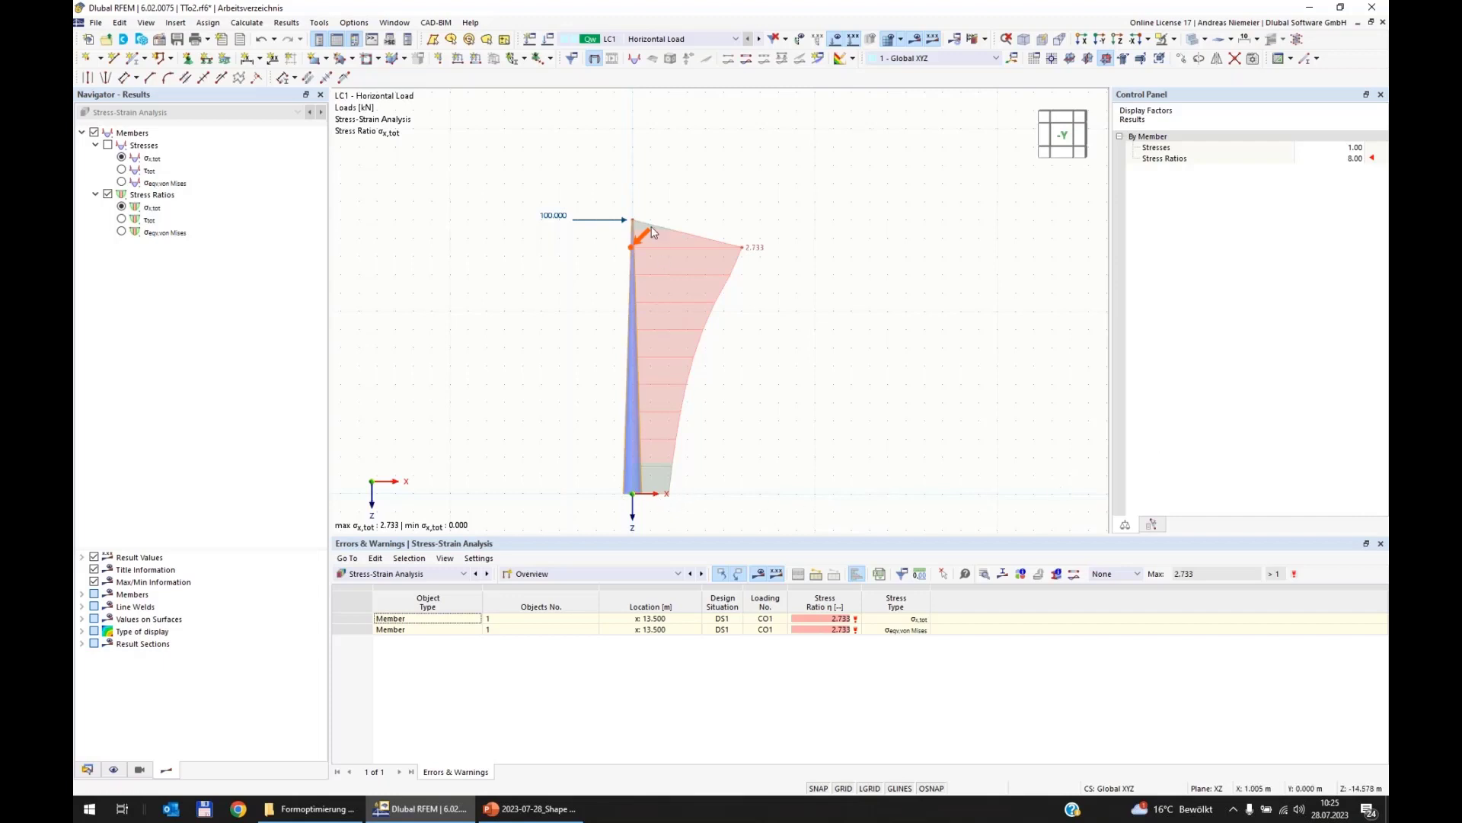
scroll(647, 228, up, 3)
scroll(636, 209, down, 3)
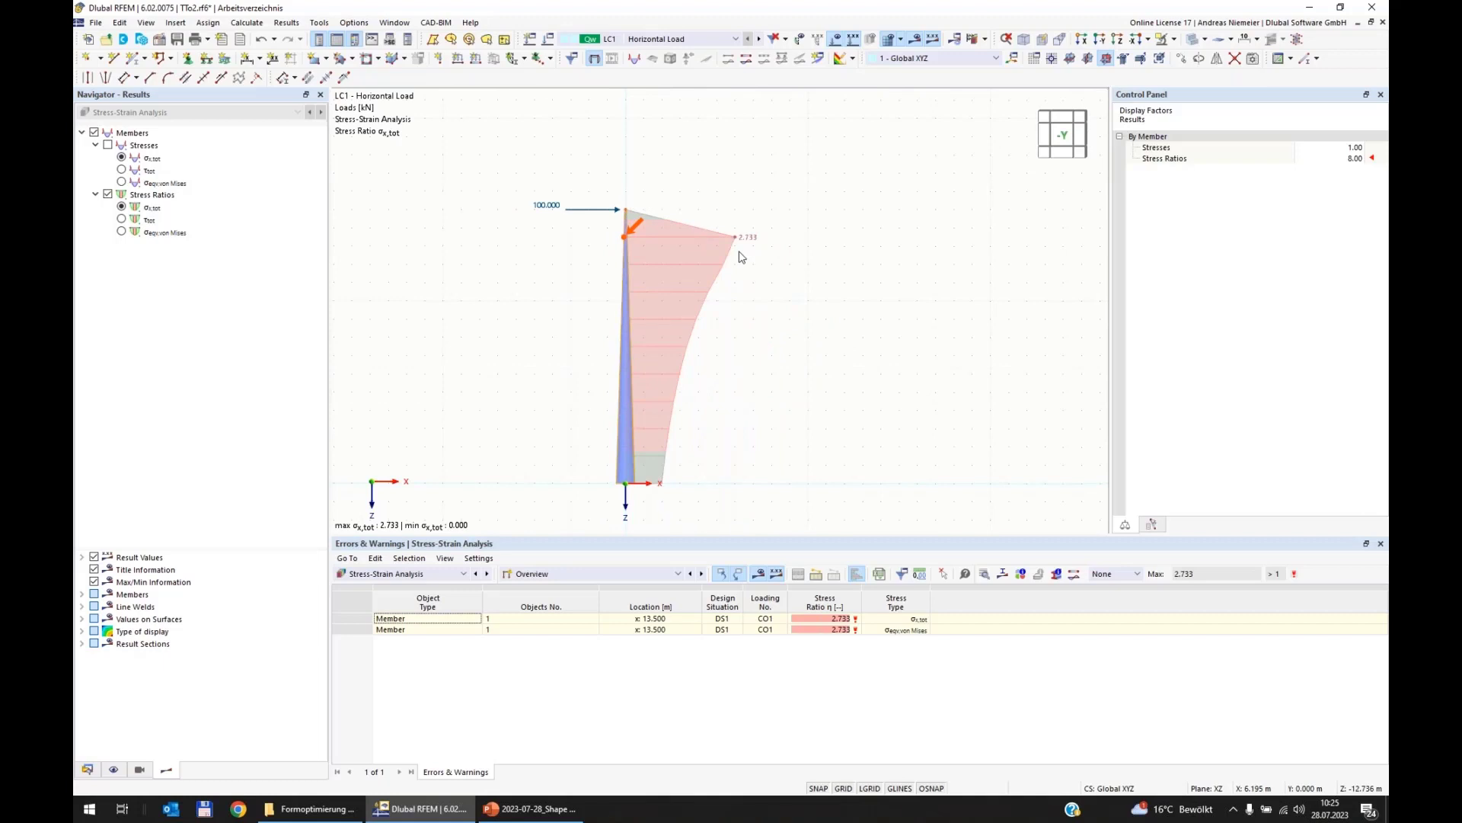
scroll(700, 218, up, 2)
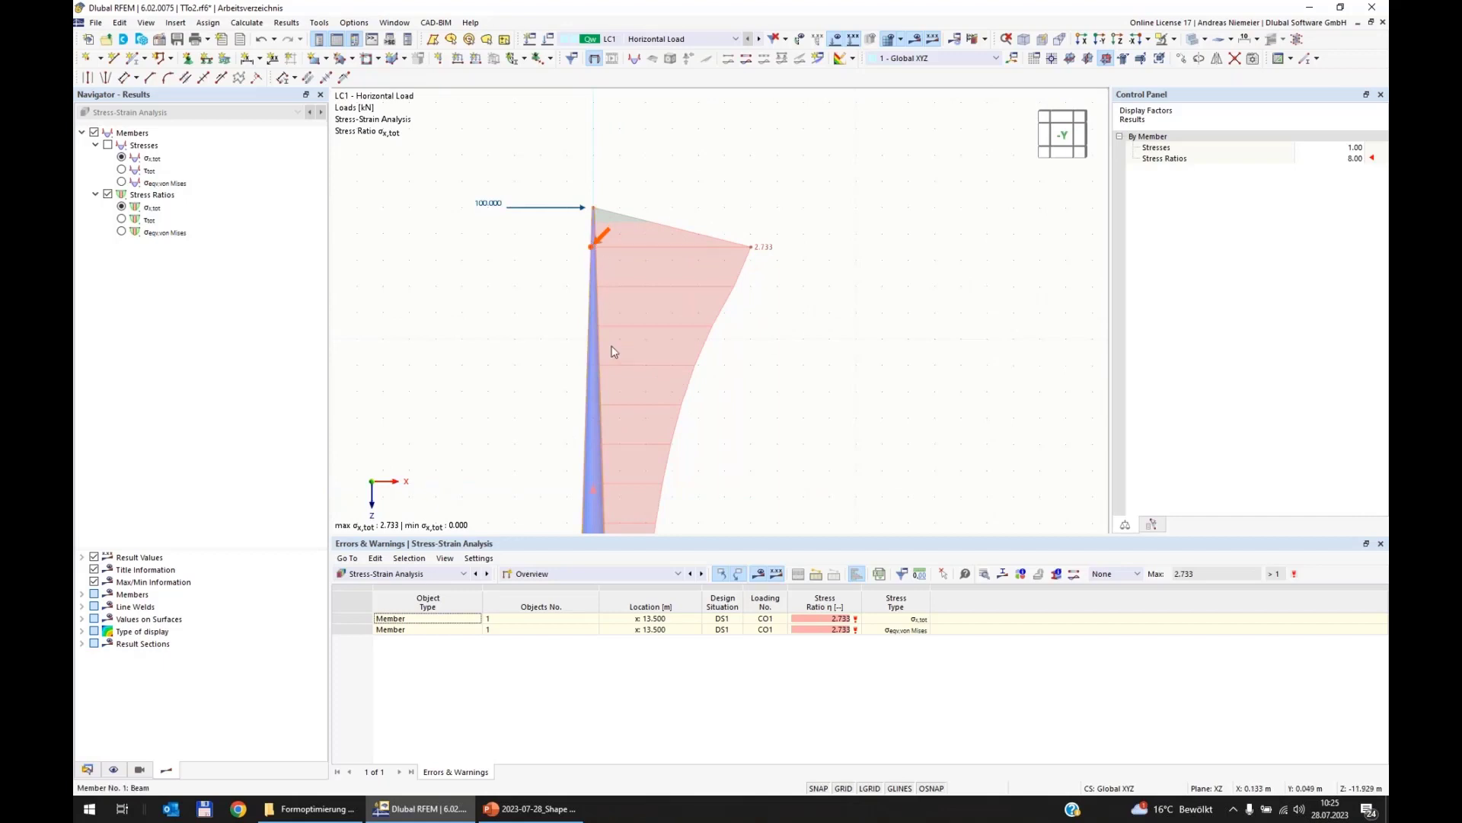
scroll(593, 263, up, 1)
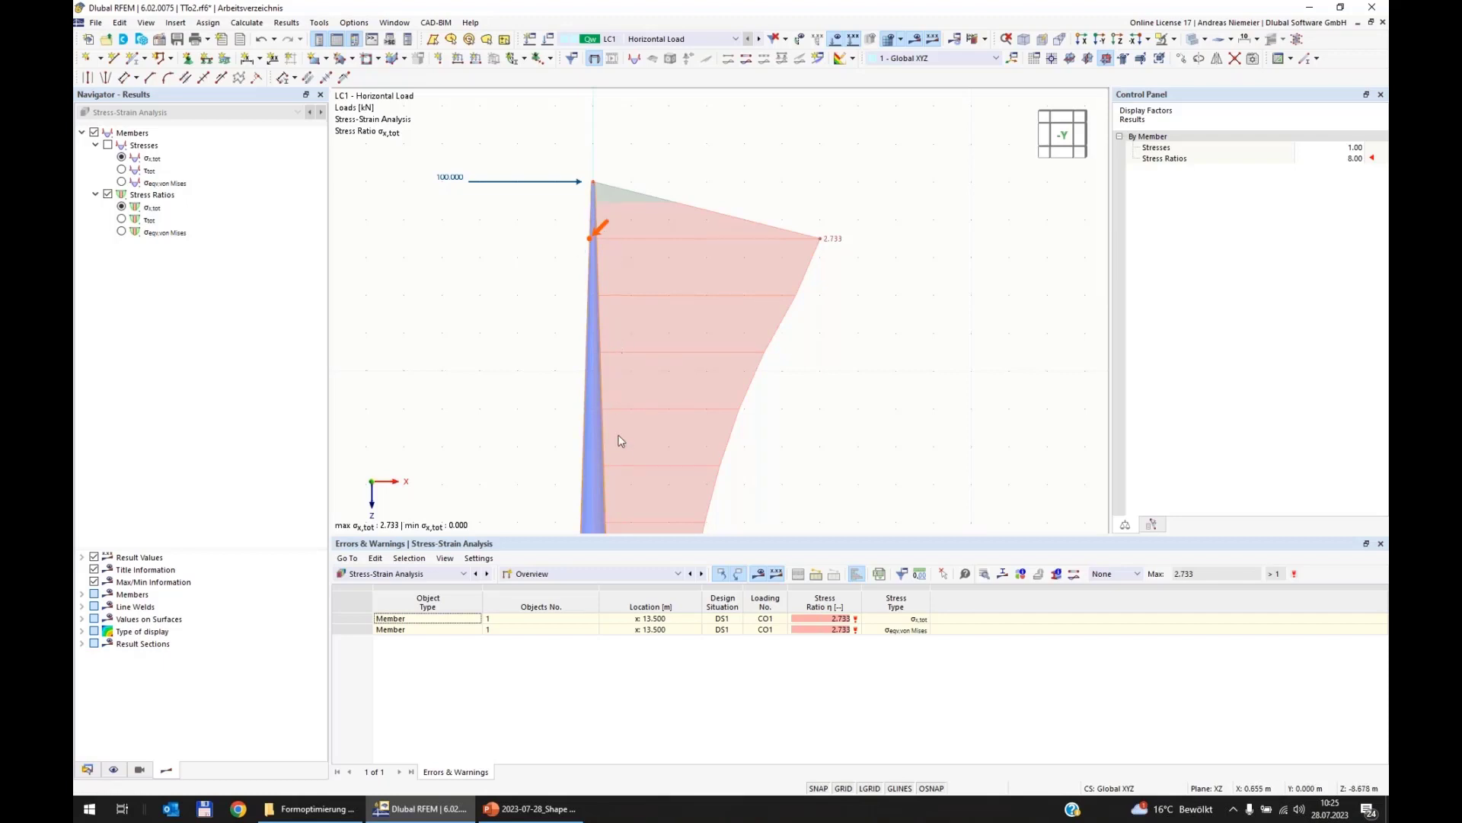
scroll(619, 380, down, 3)
scroll(637, 265, down, 1)
scroll(617, 267, up, 6)
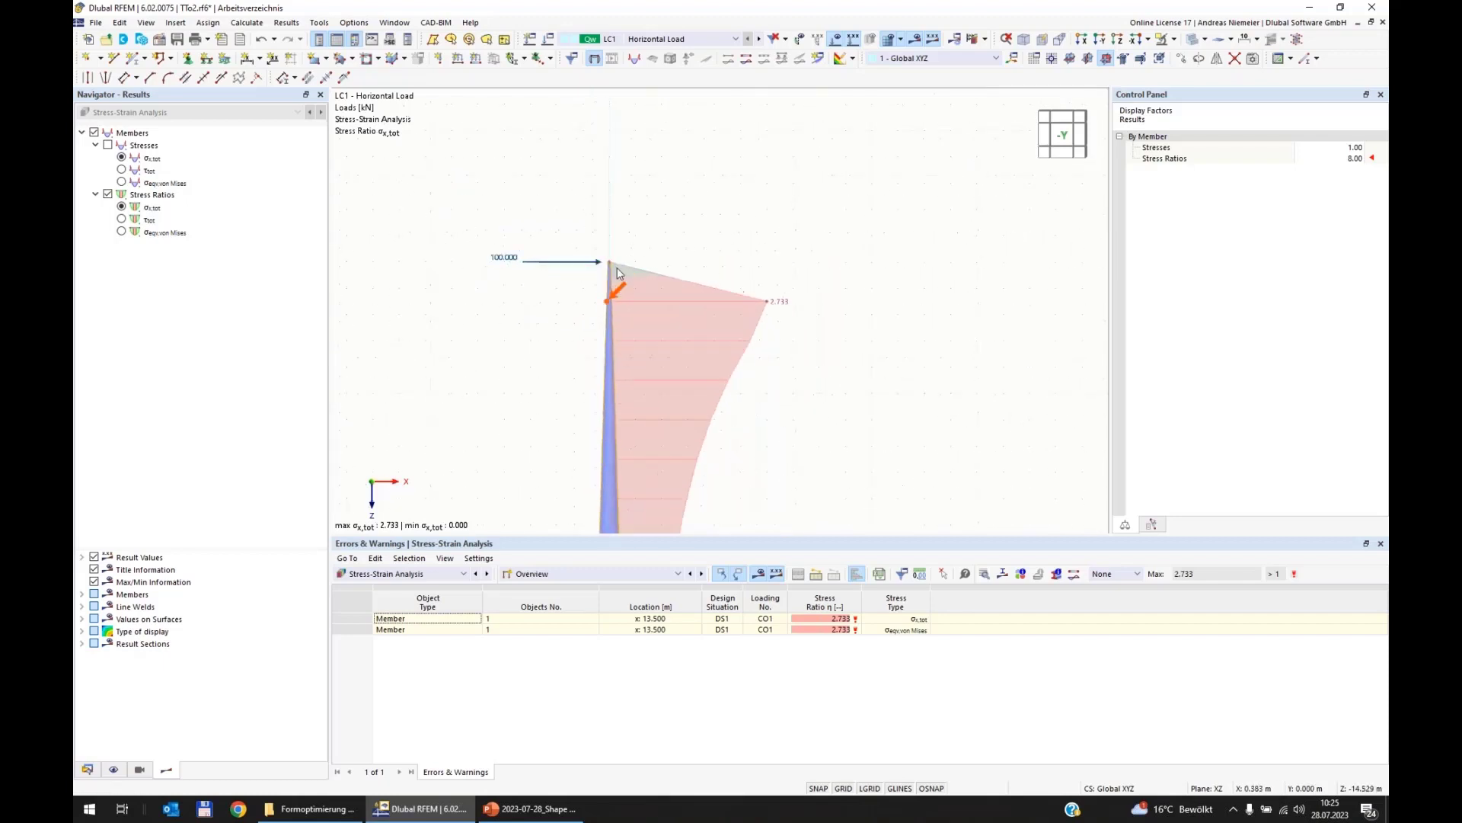
scroll(603, 261, down, 5)
scroll(603, 297, down, 1)
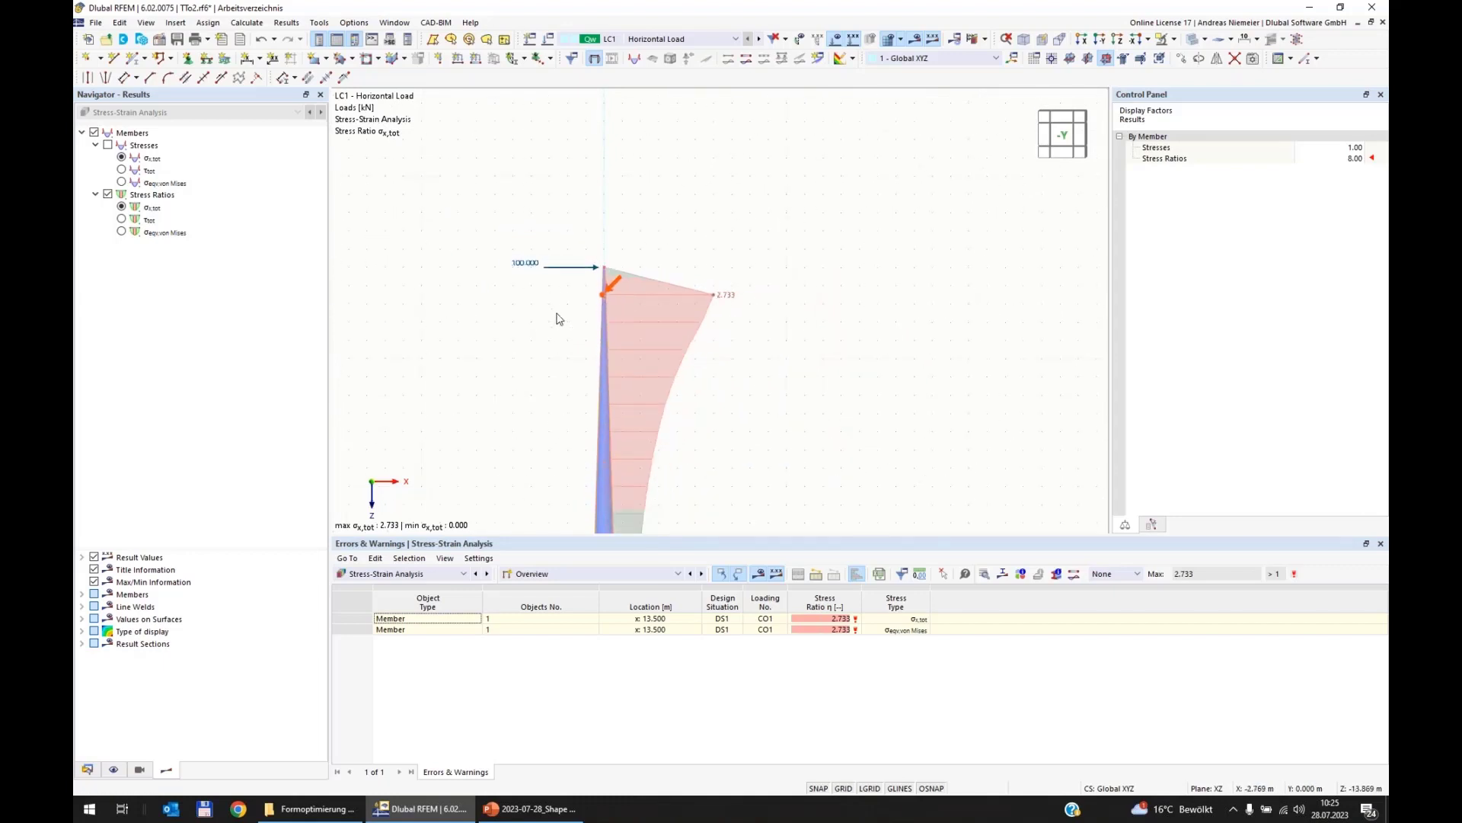
scroll(549, 422, up, 1)
middle_drag(549, 419, 583, 355)
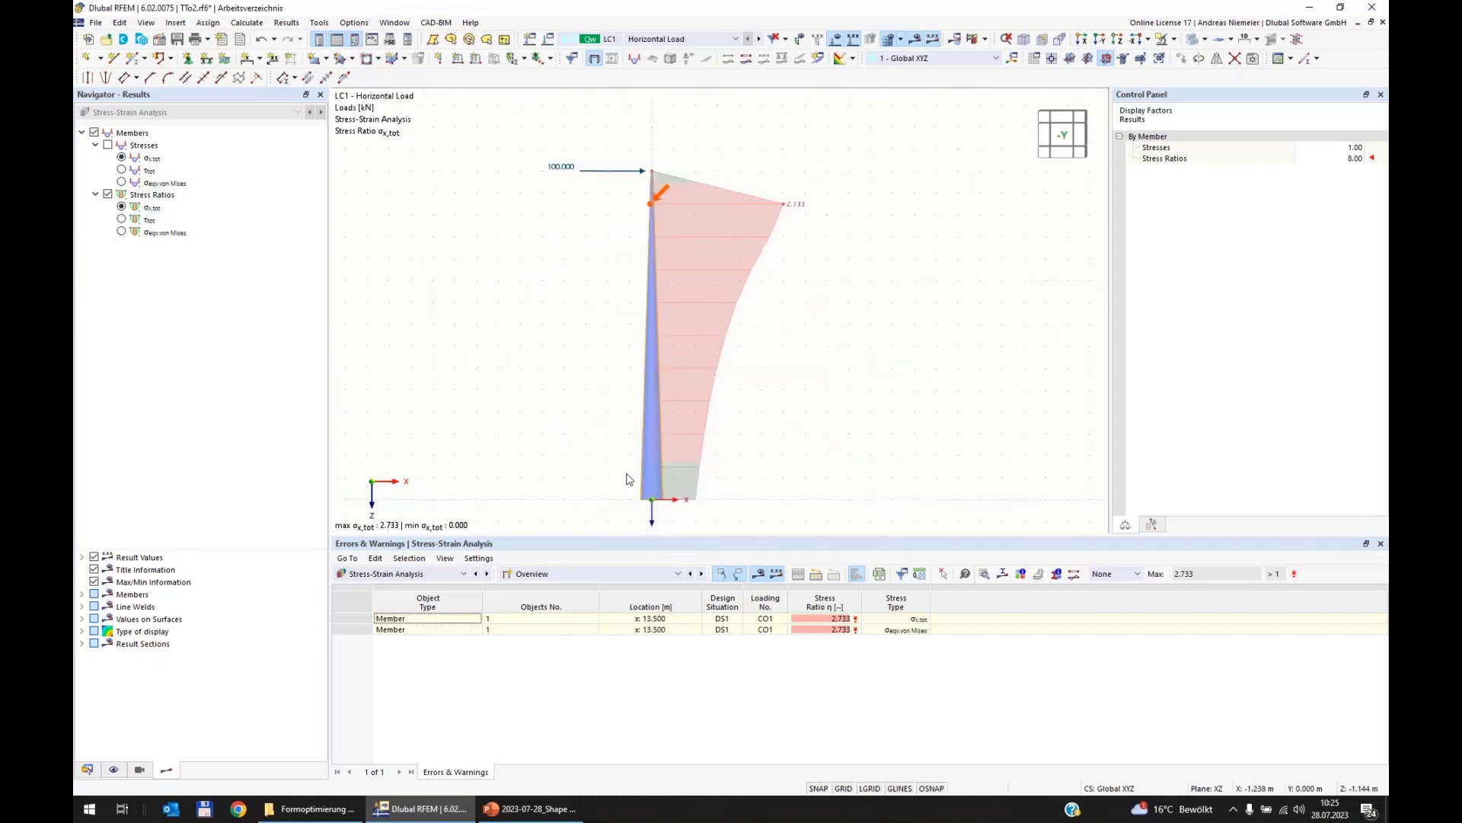
In the Structure > Sections table, rename section 4 from CHS 100/6/H to CHS 300/6/H.
click(399, 574)
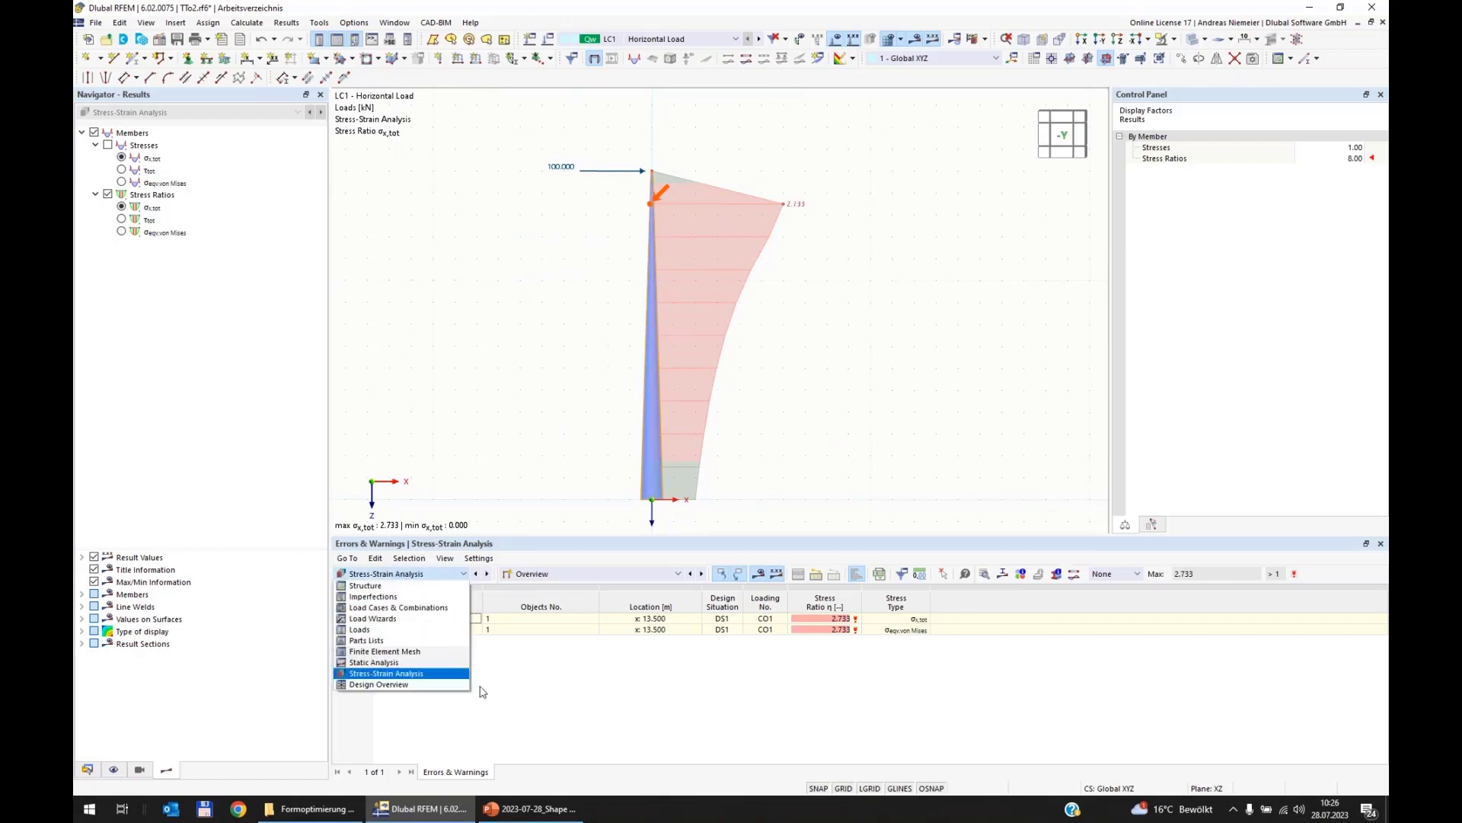
click(376, 586)
click(417, 654)
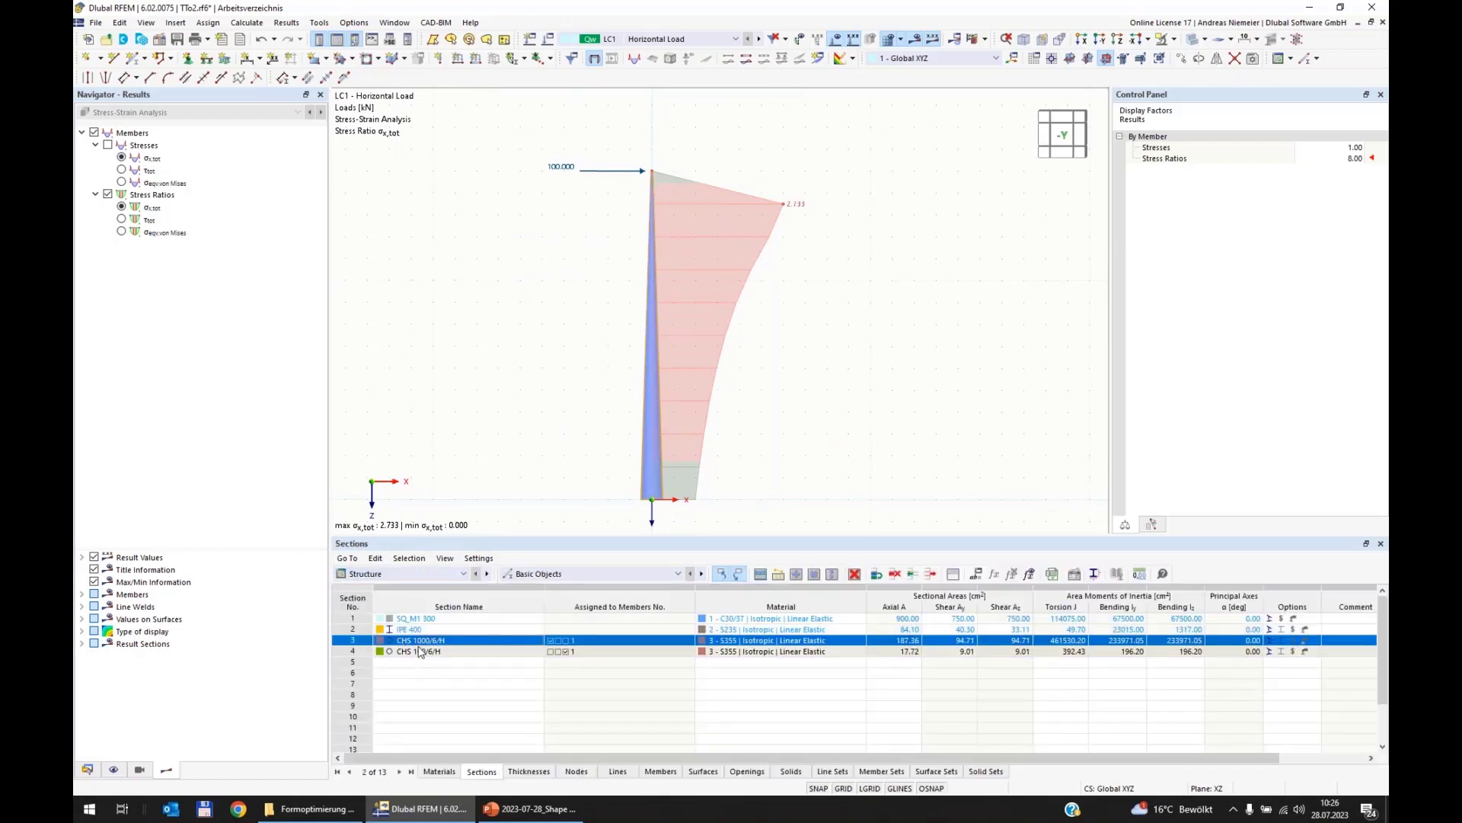
click(420, 652)
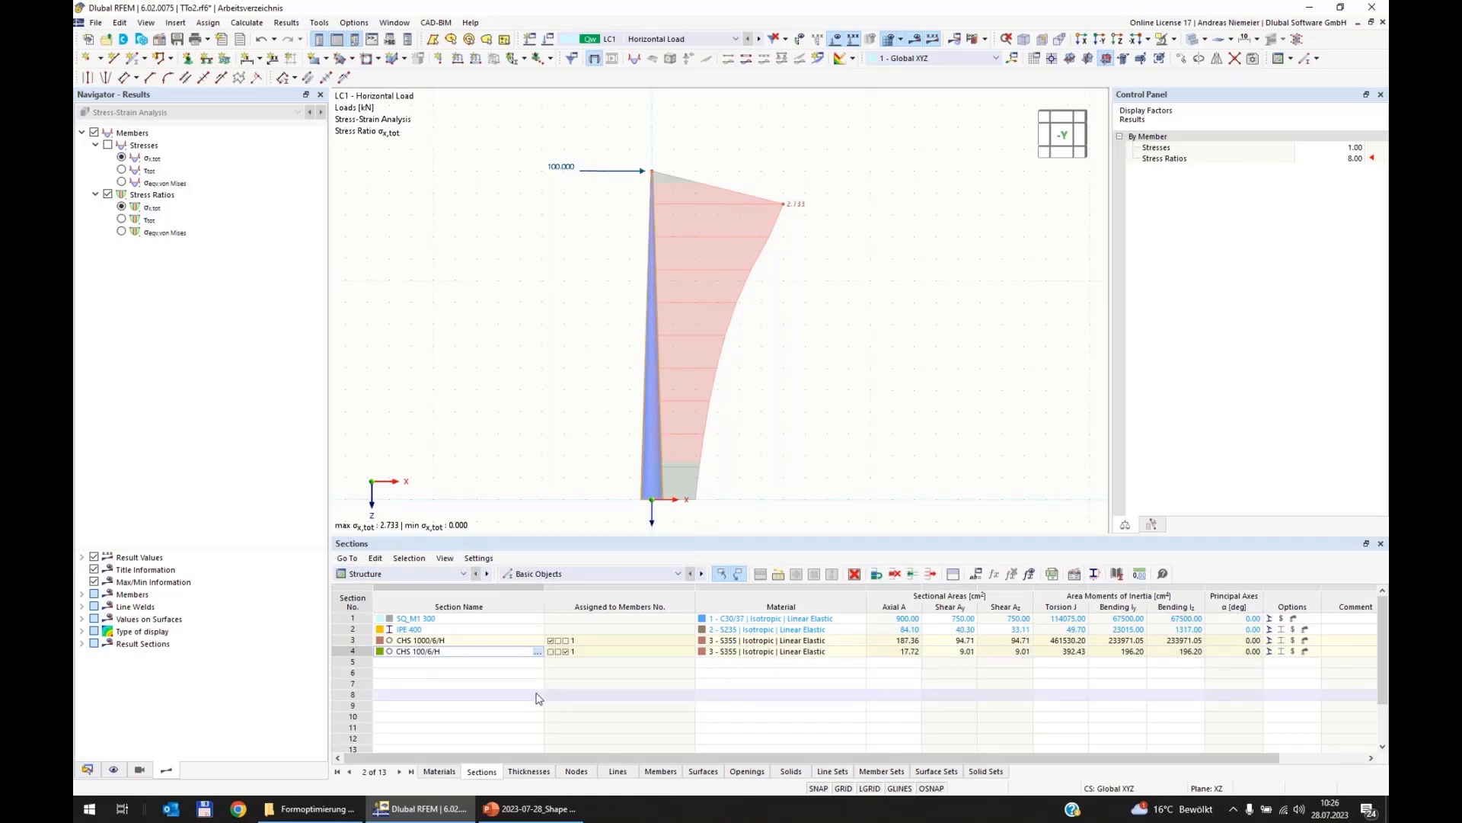
key(BackSpace)
text(3)
click(533, 717)
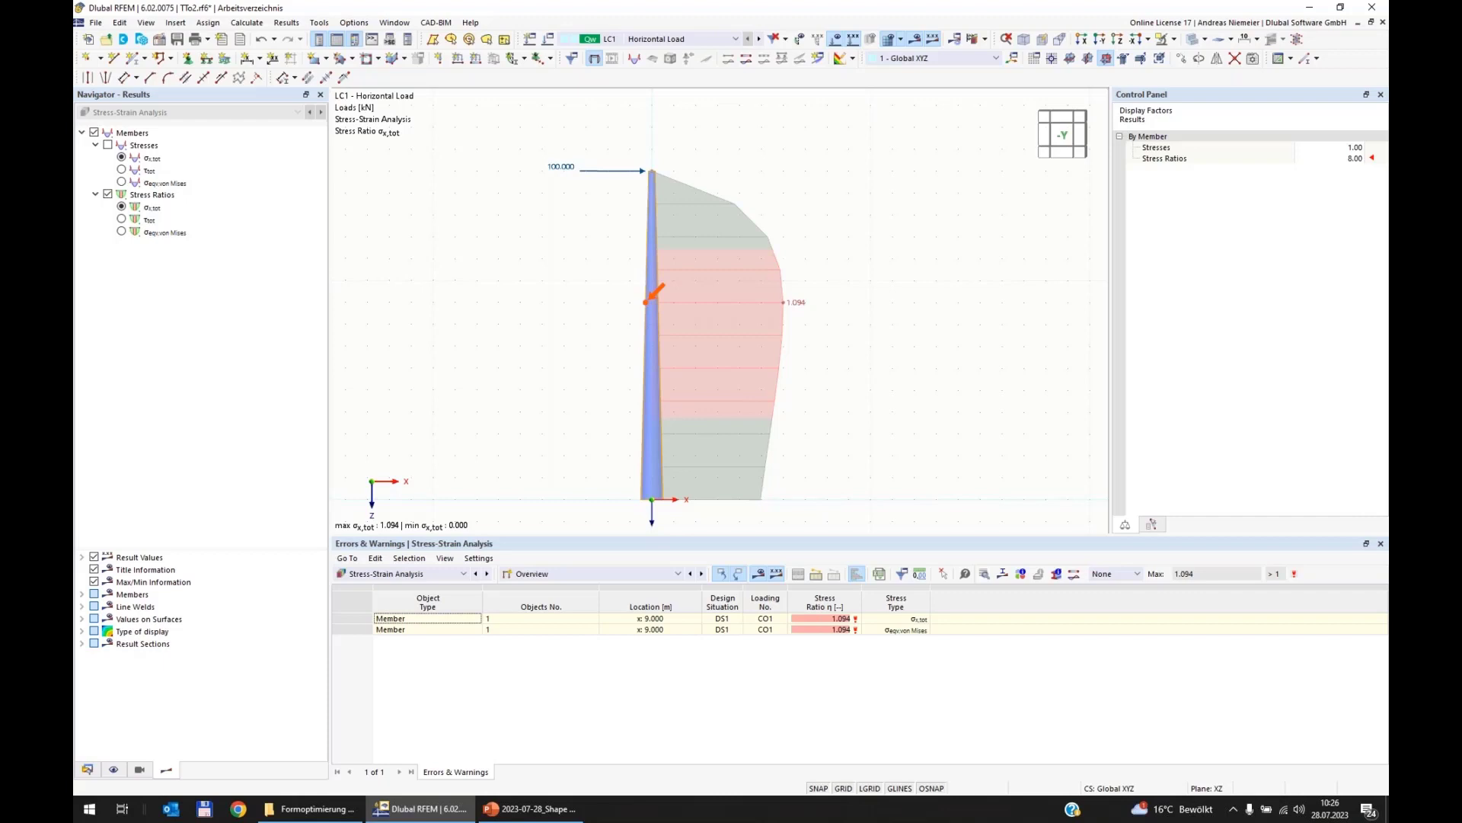
Back in the Structure > Sections table, change section 4 to CHS 350/6/H.
click(401, 573)
click(401, 597)
click(402, 574)
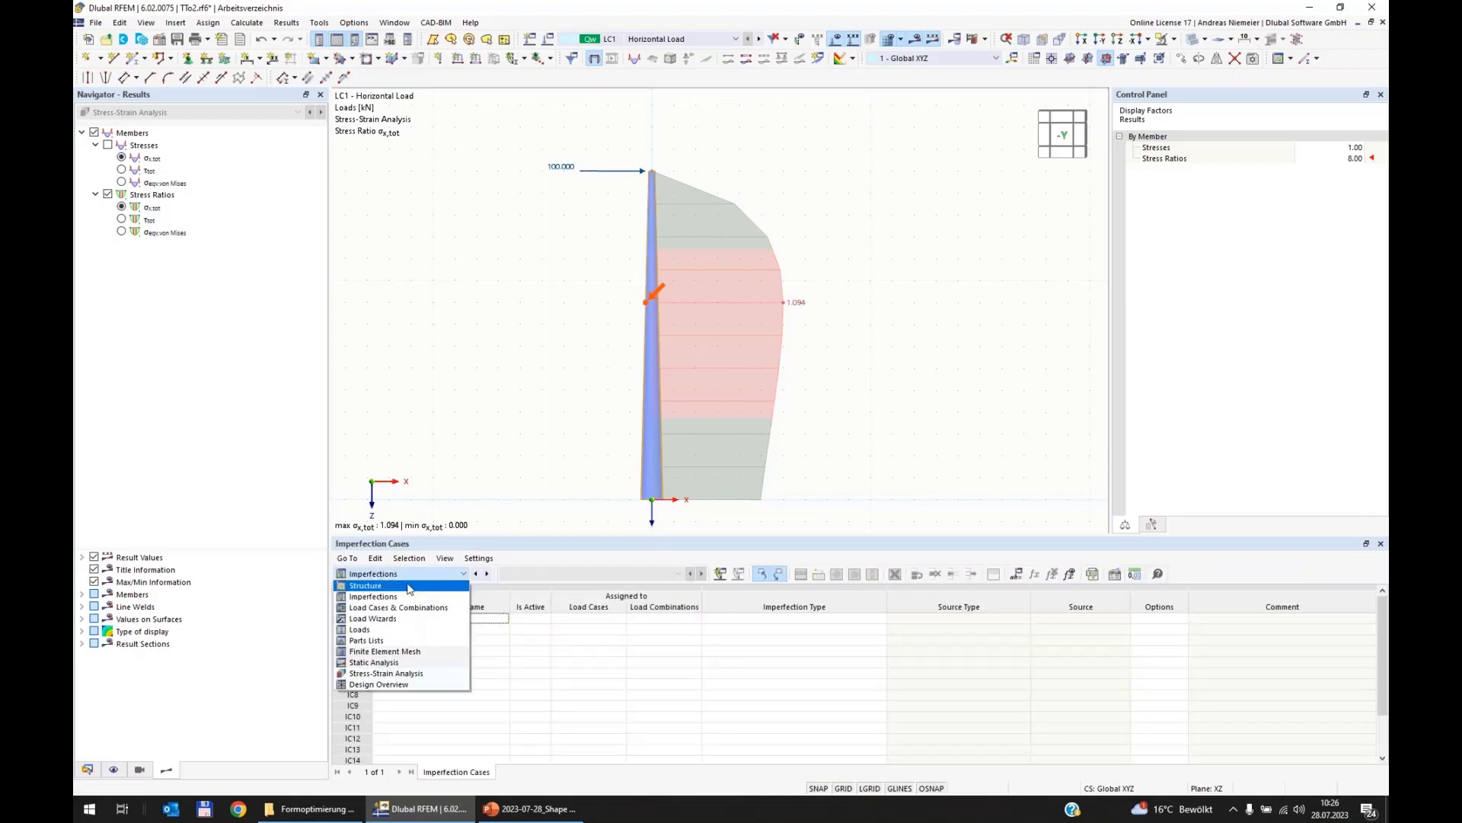
click(427, 658)
click(426, 653)
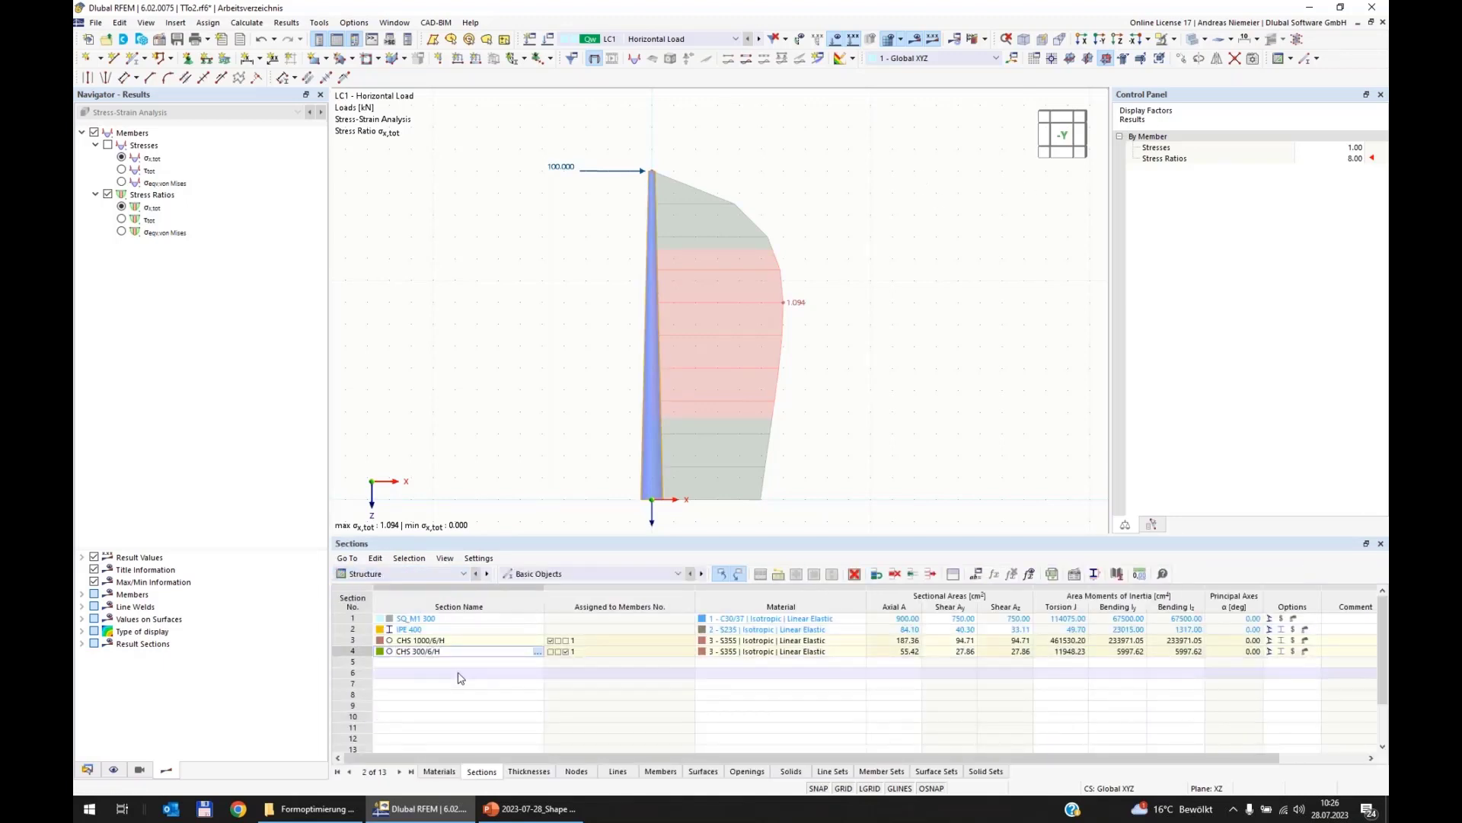
key(BackSpace)
text(5)
click(539, 387)
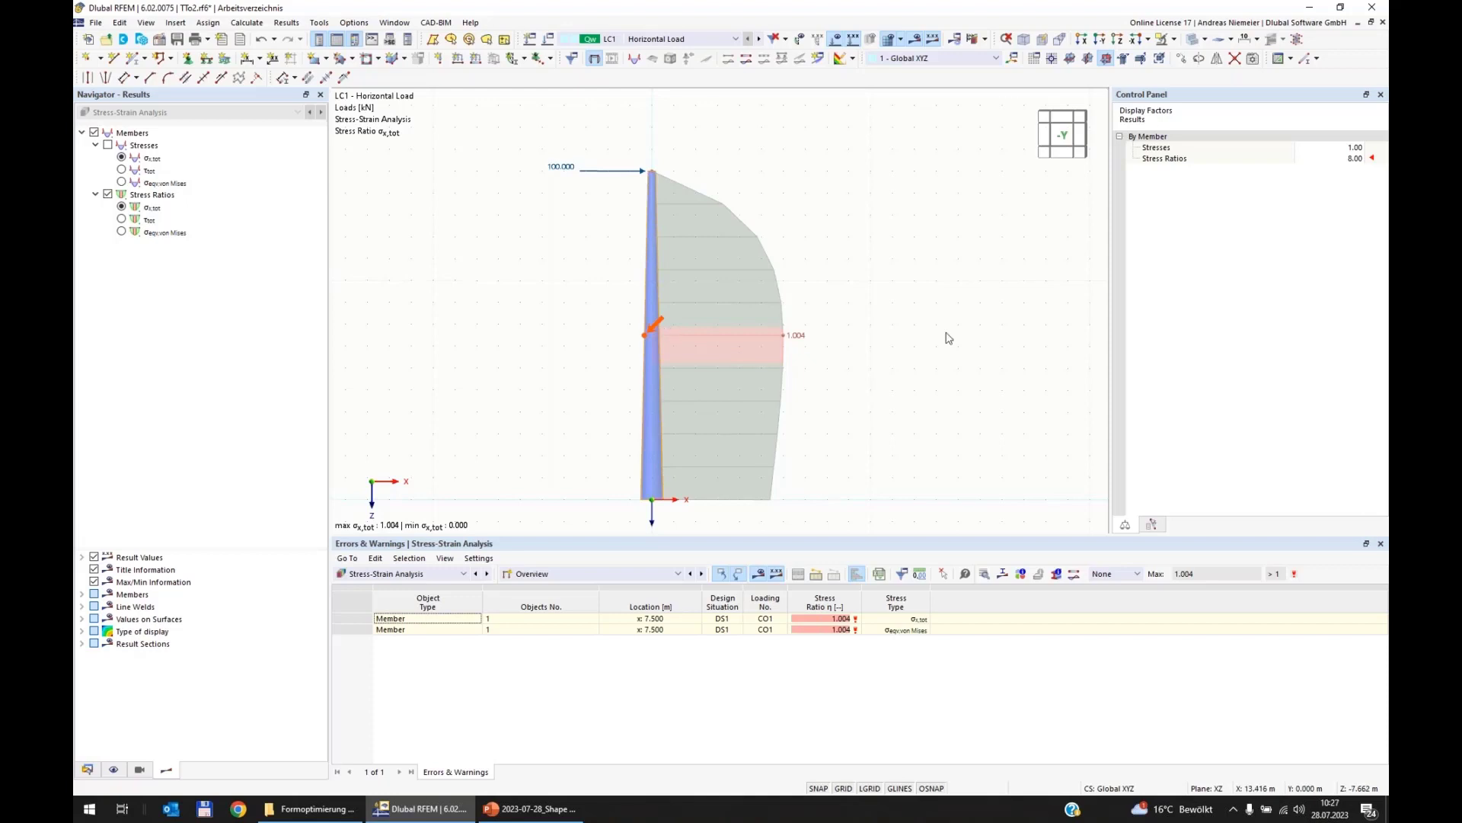
right_click(647, 381)
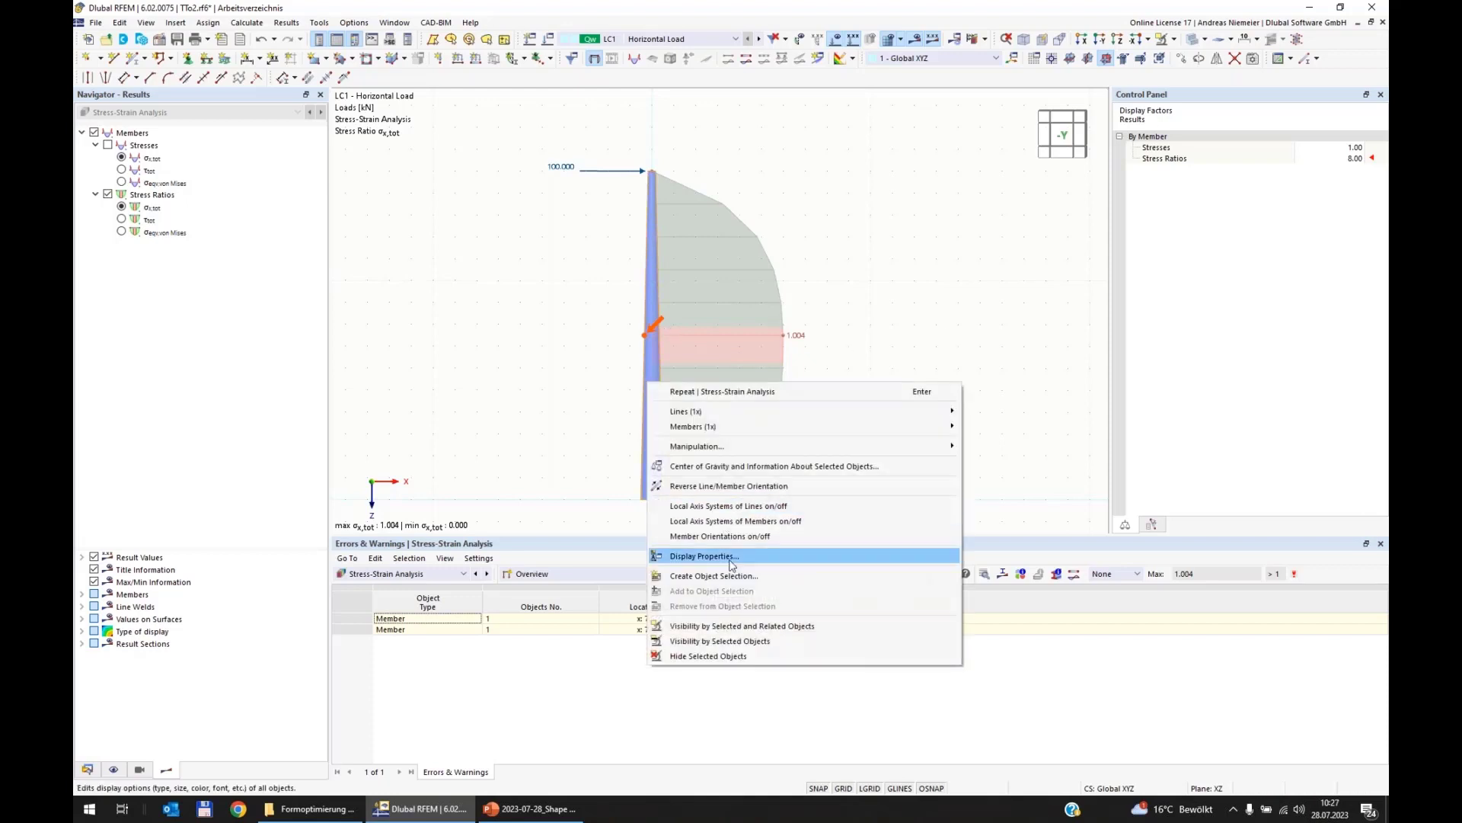
click(754, 466)
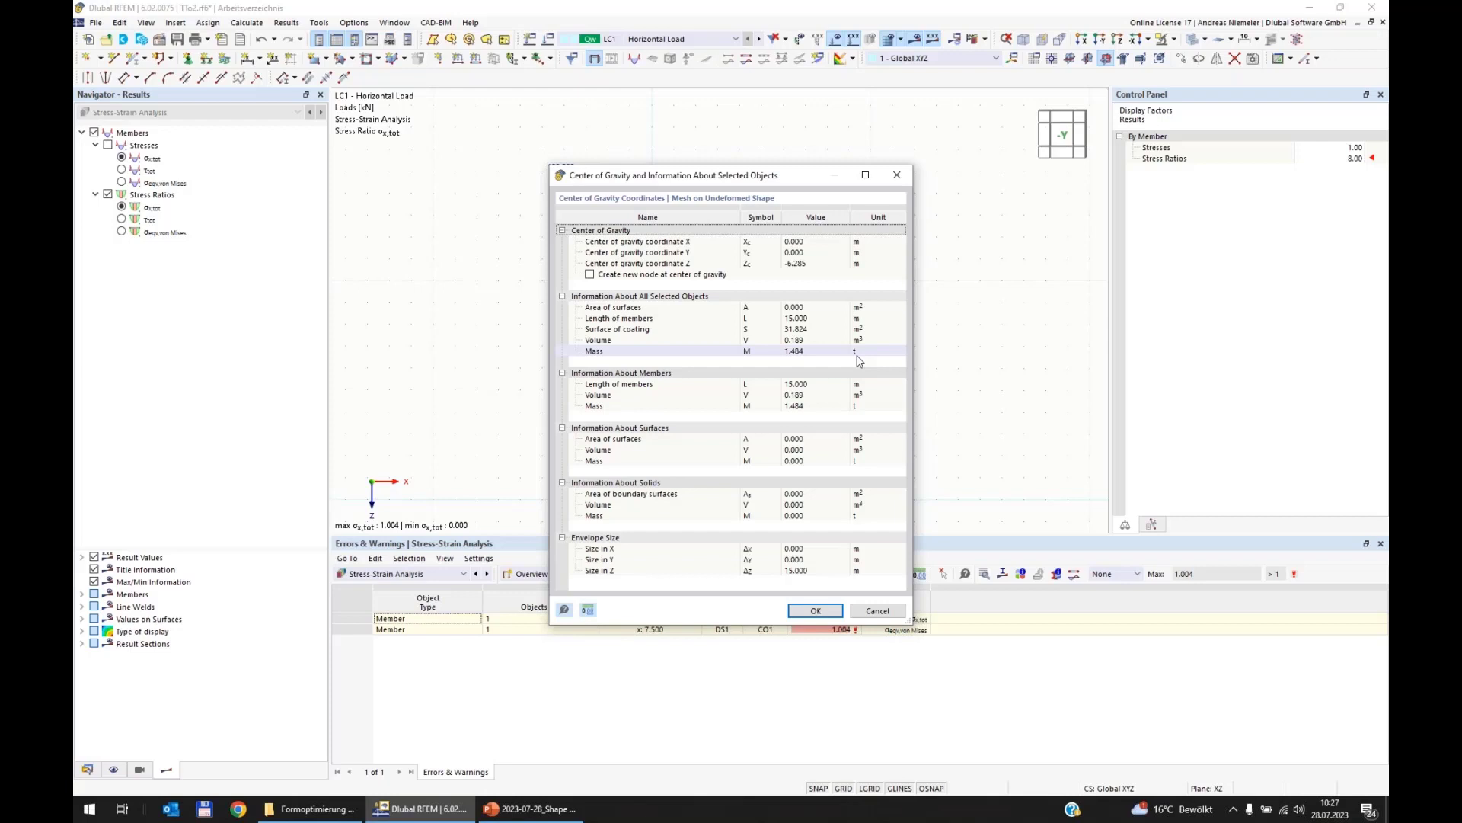
click(888, 613)
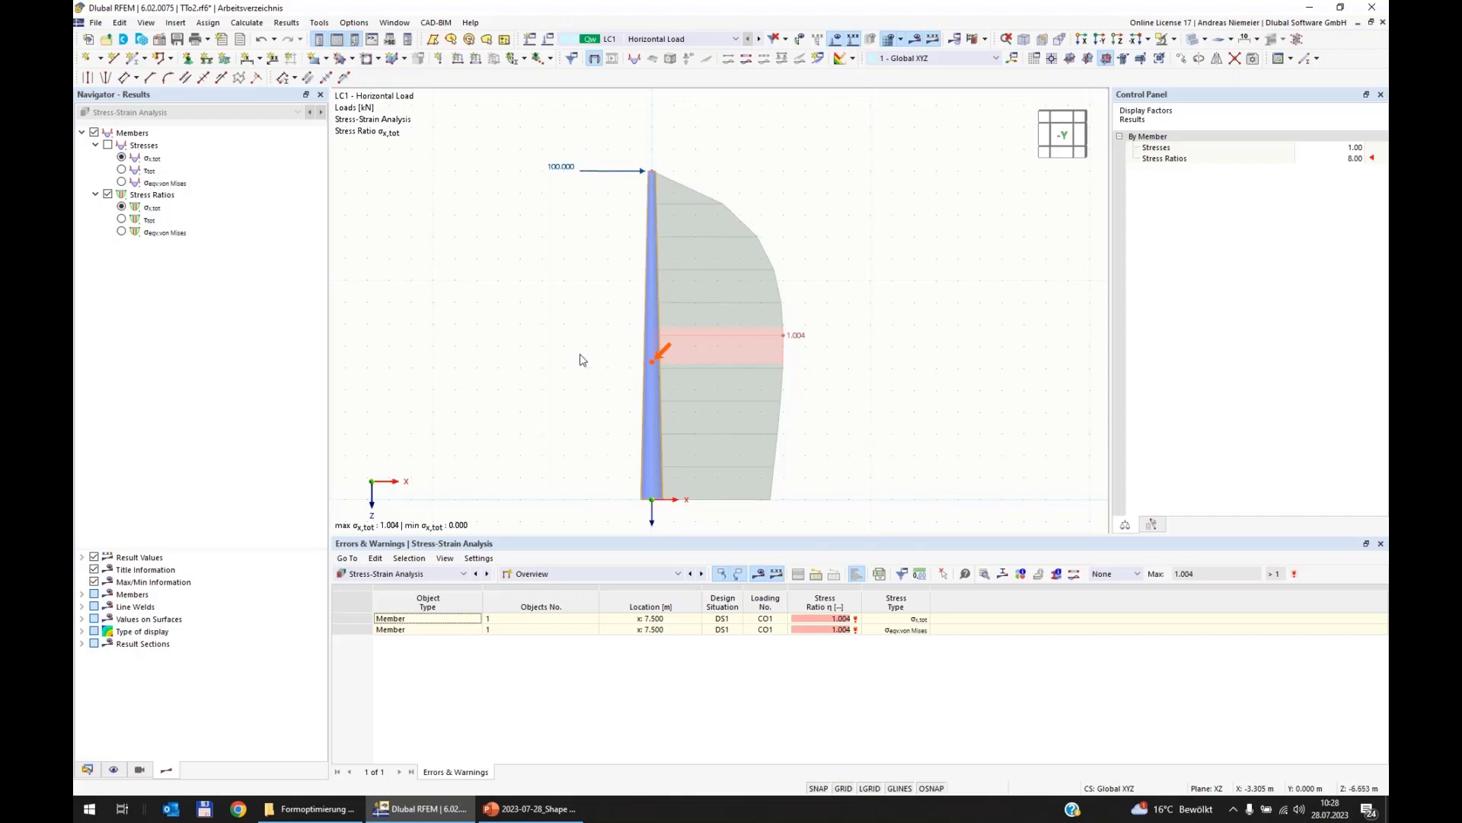
mouse_move(863, 516)
mouse_down()
mouse_move(500, 199)
mouse_move(488, 136)
mouse_up()
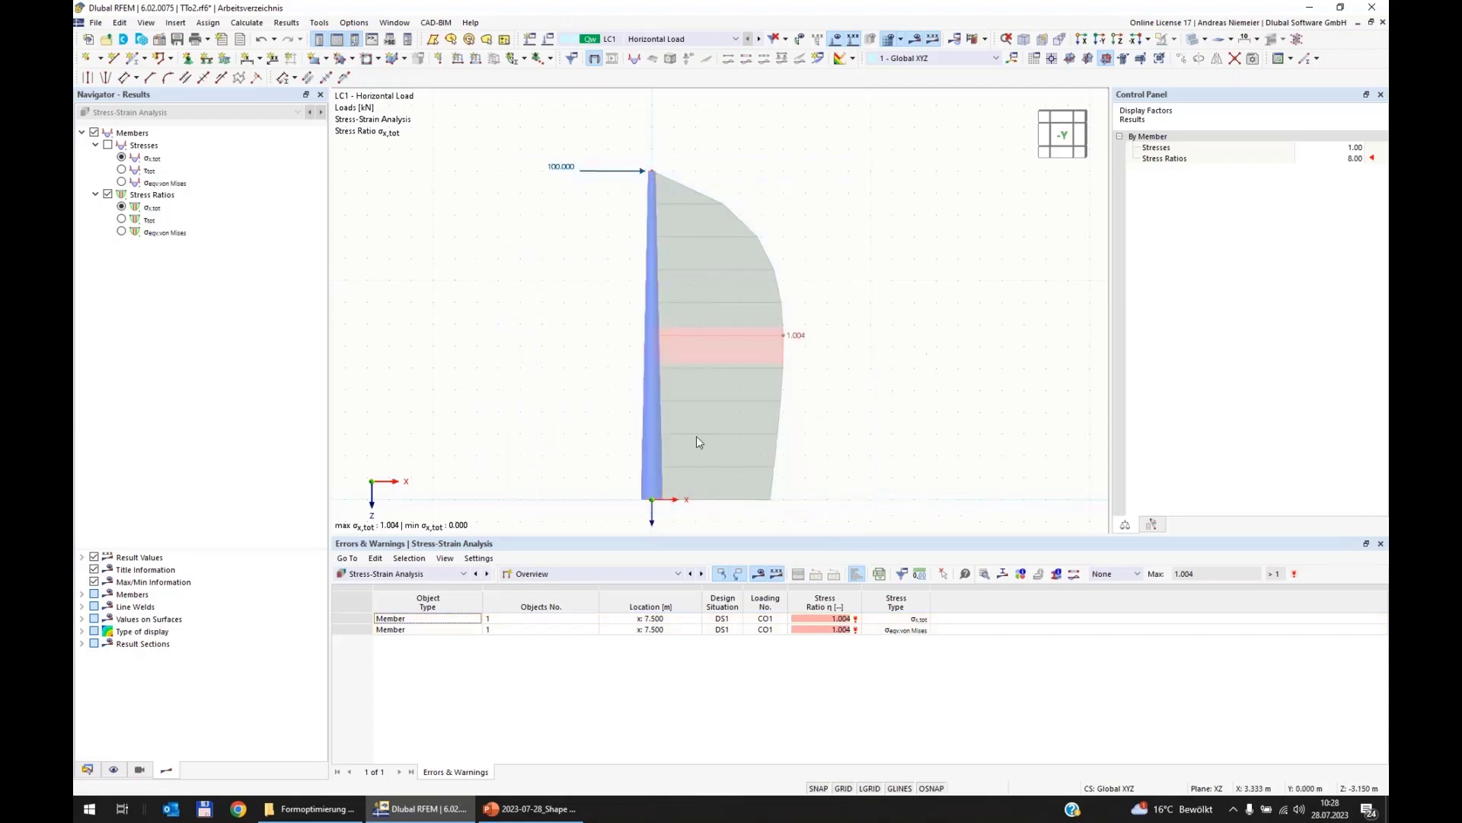
double_click(646, 435)
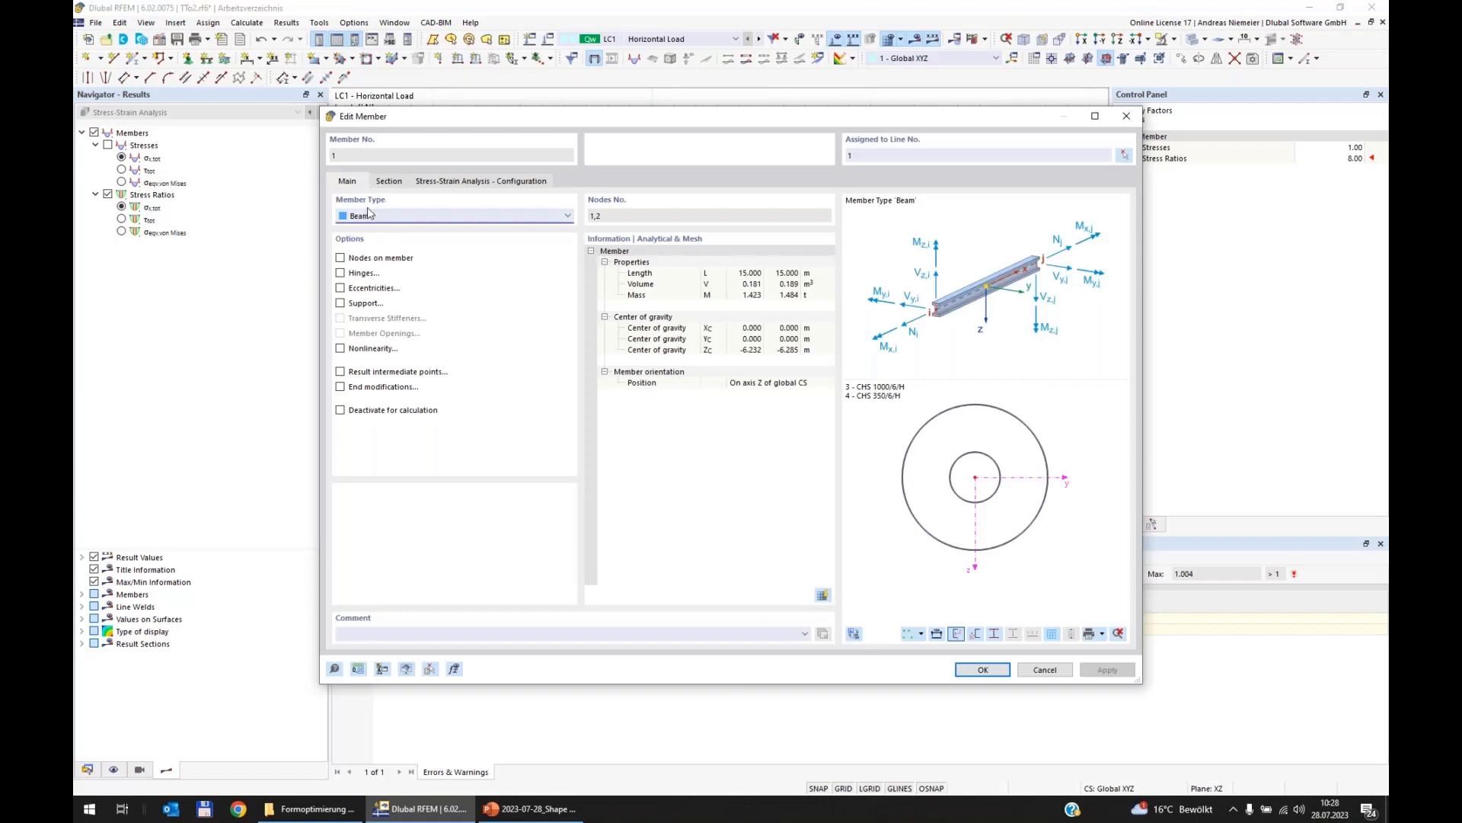
click(390, 184)
click(378, 231)
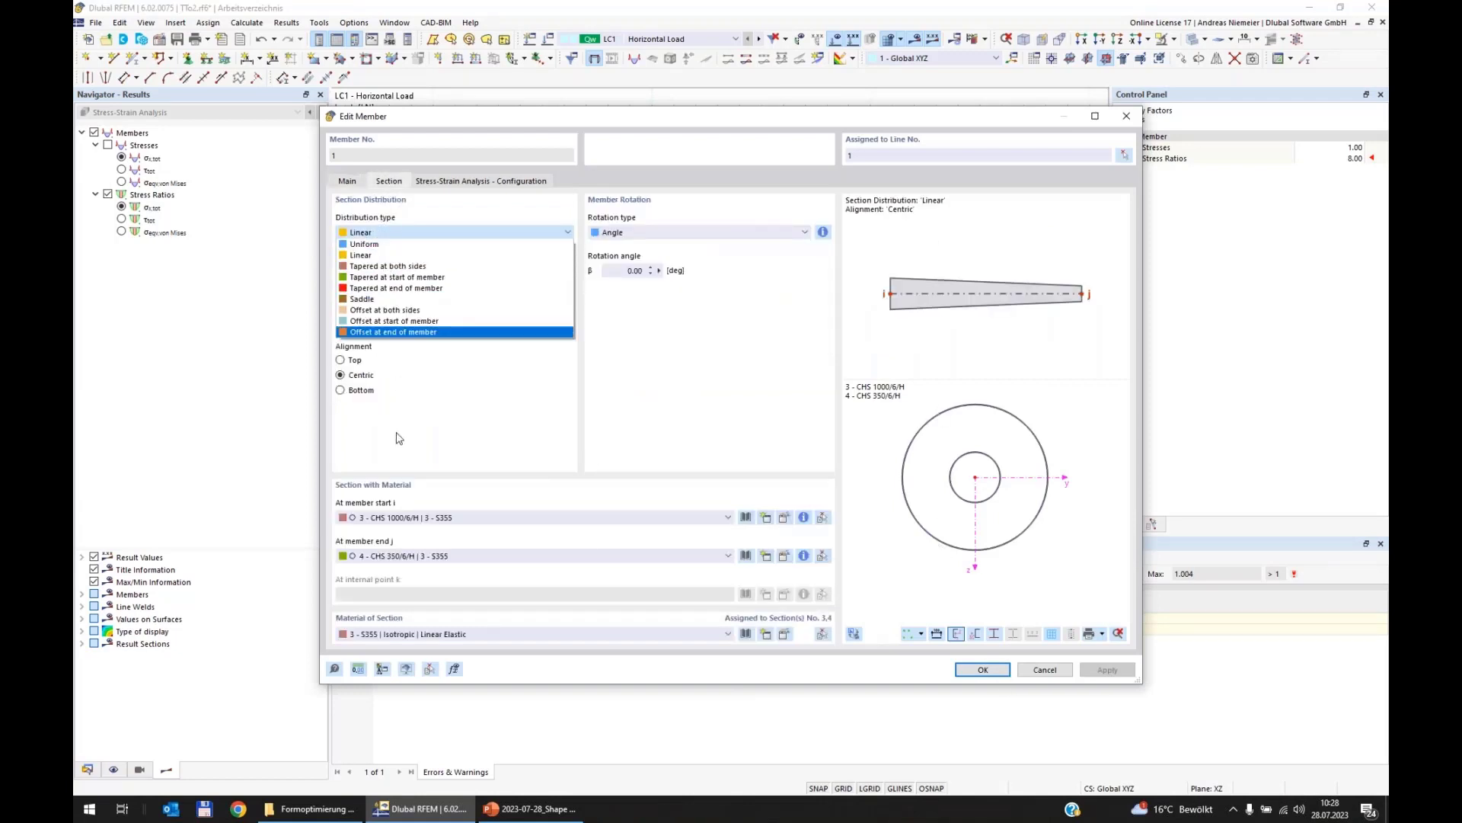
click(1030, 661)
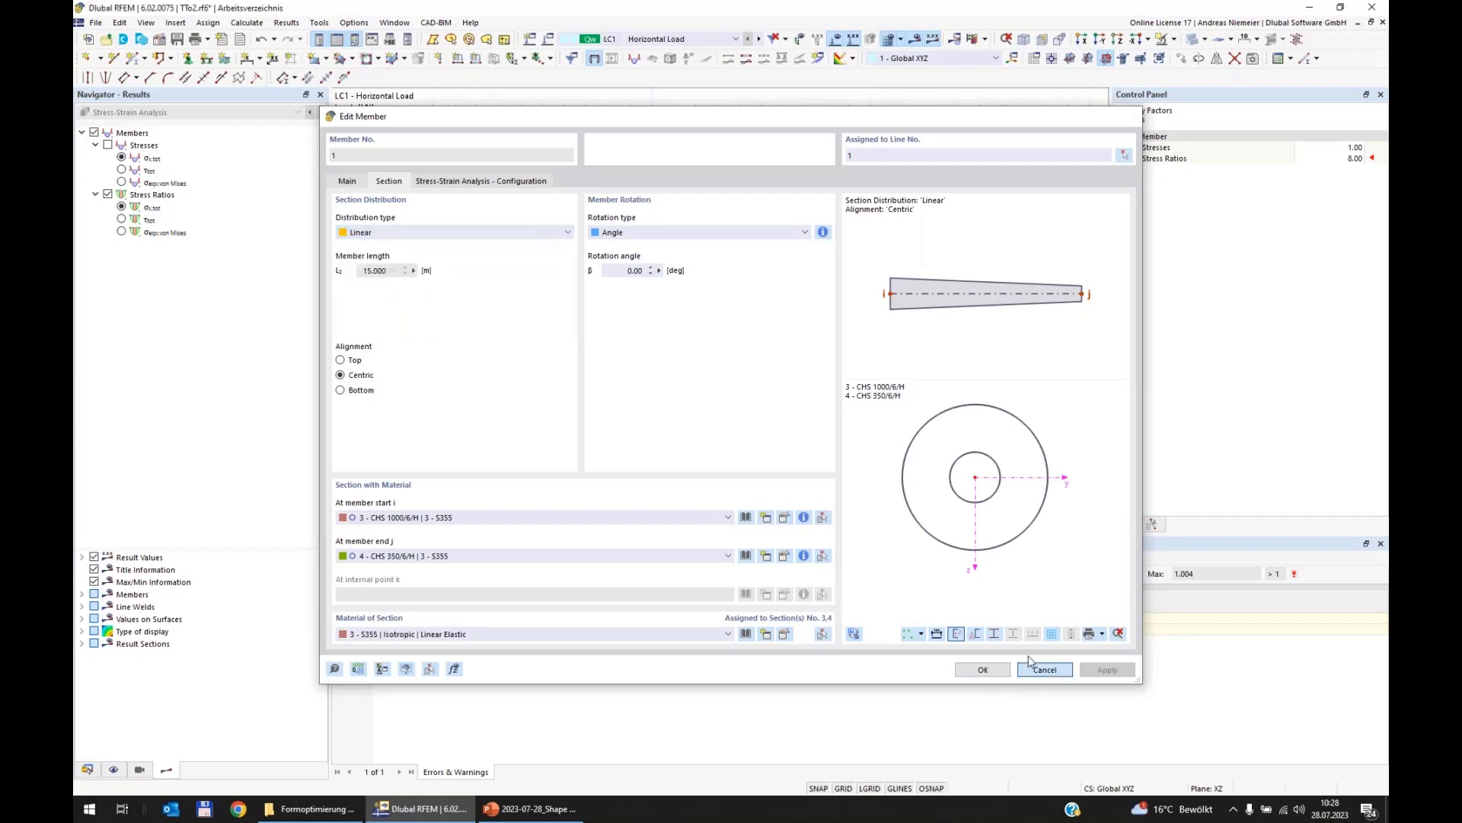
click(1032, 666)
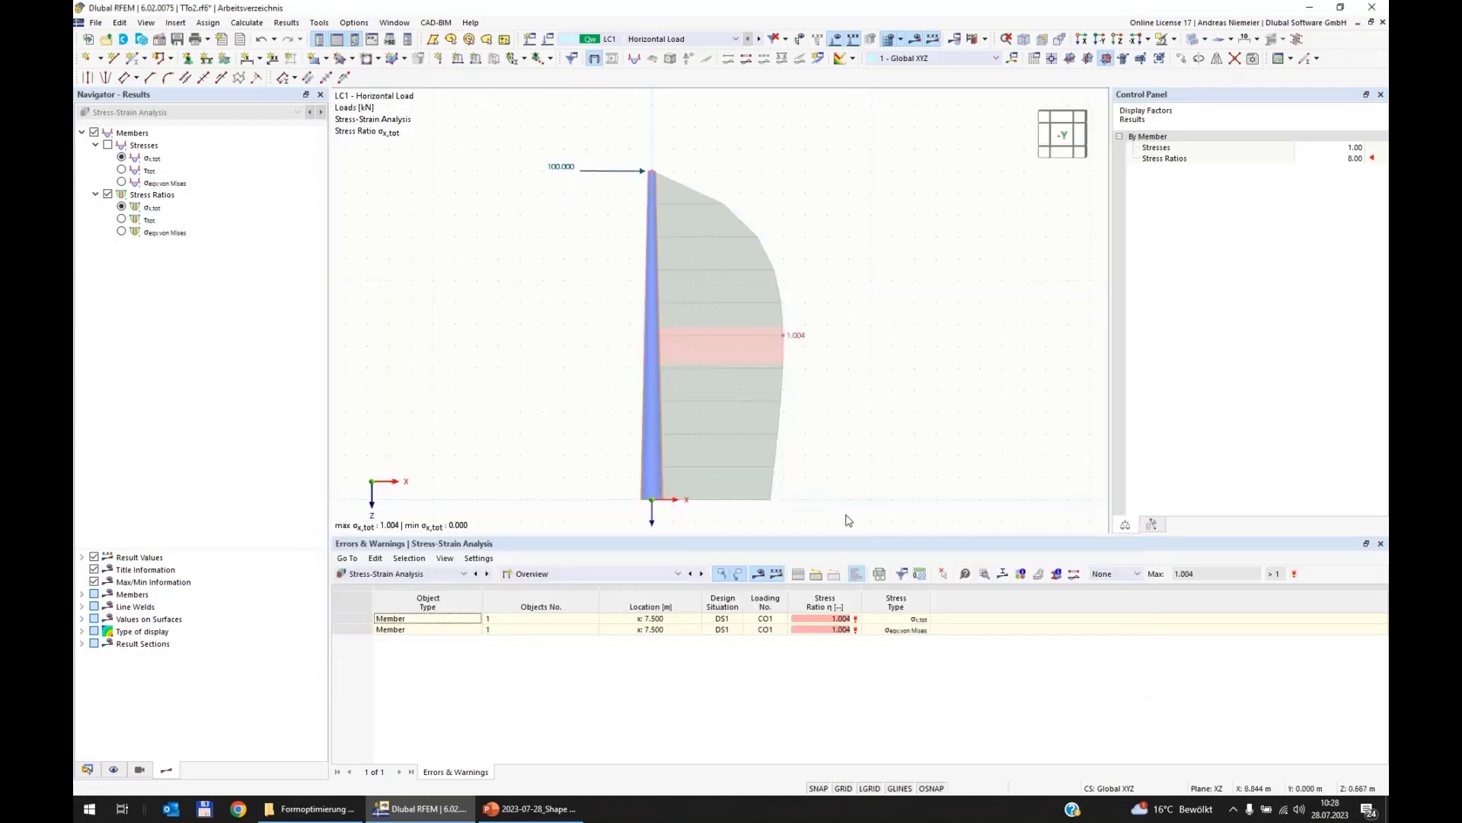
drag(848, 518, 579, 269)
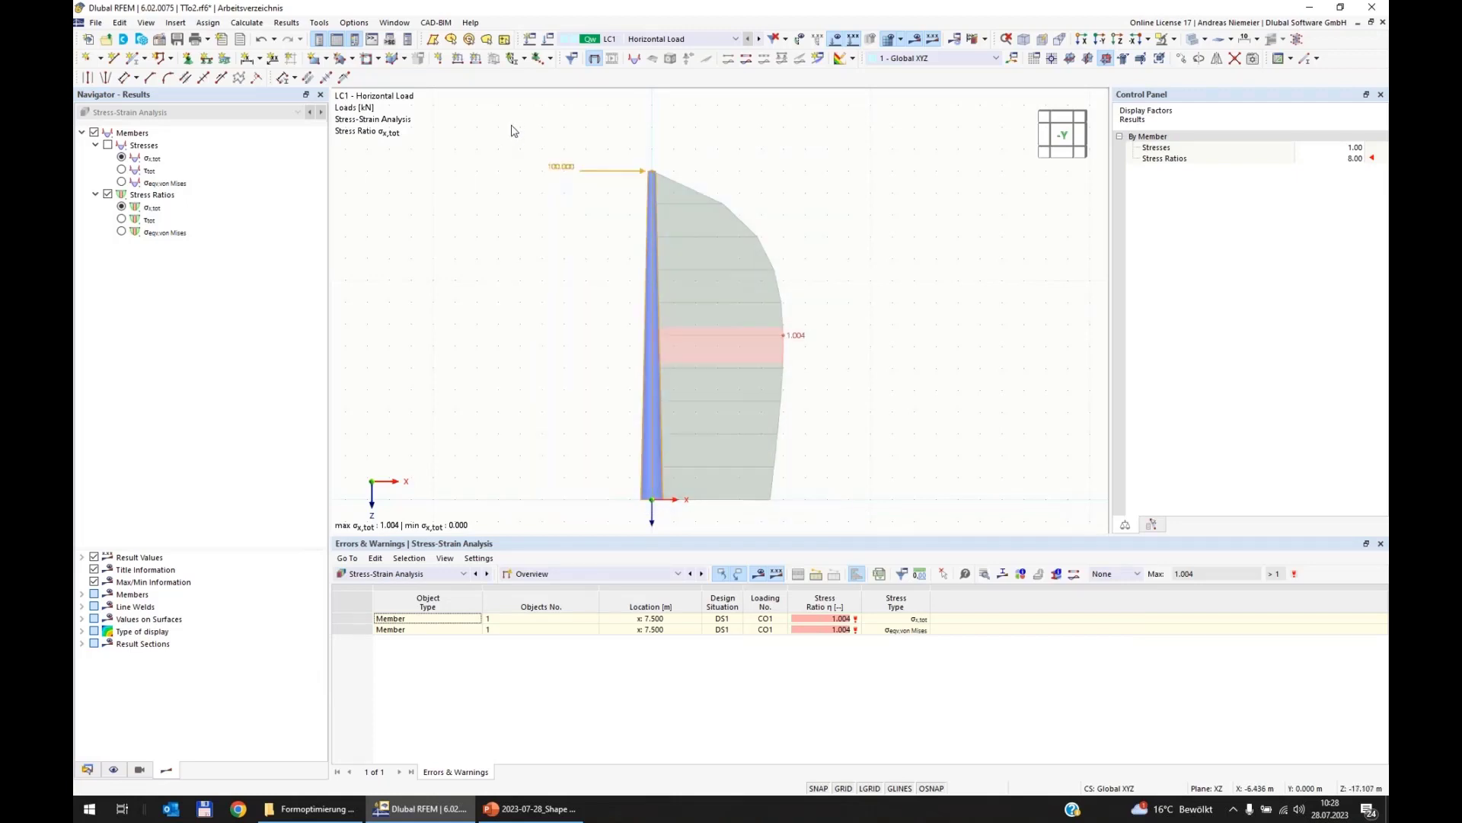
Delete the member and load, then draw a 15 m vertical line and a slanted line landing 2 m aside.
key(Delete)
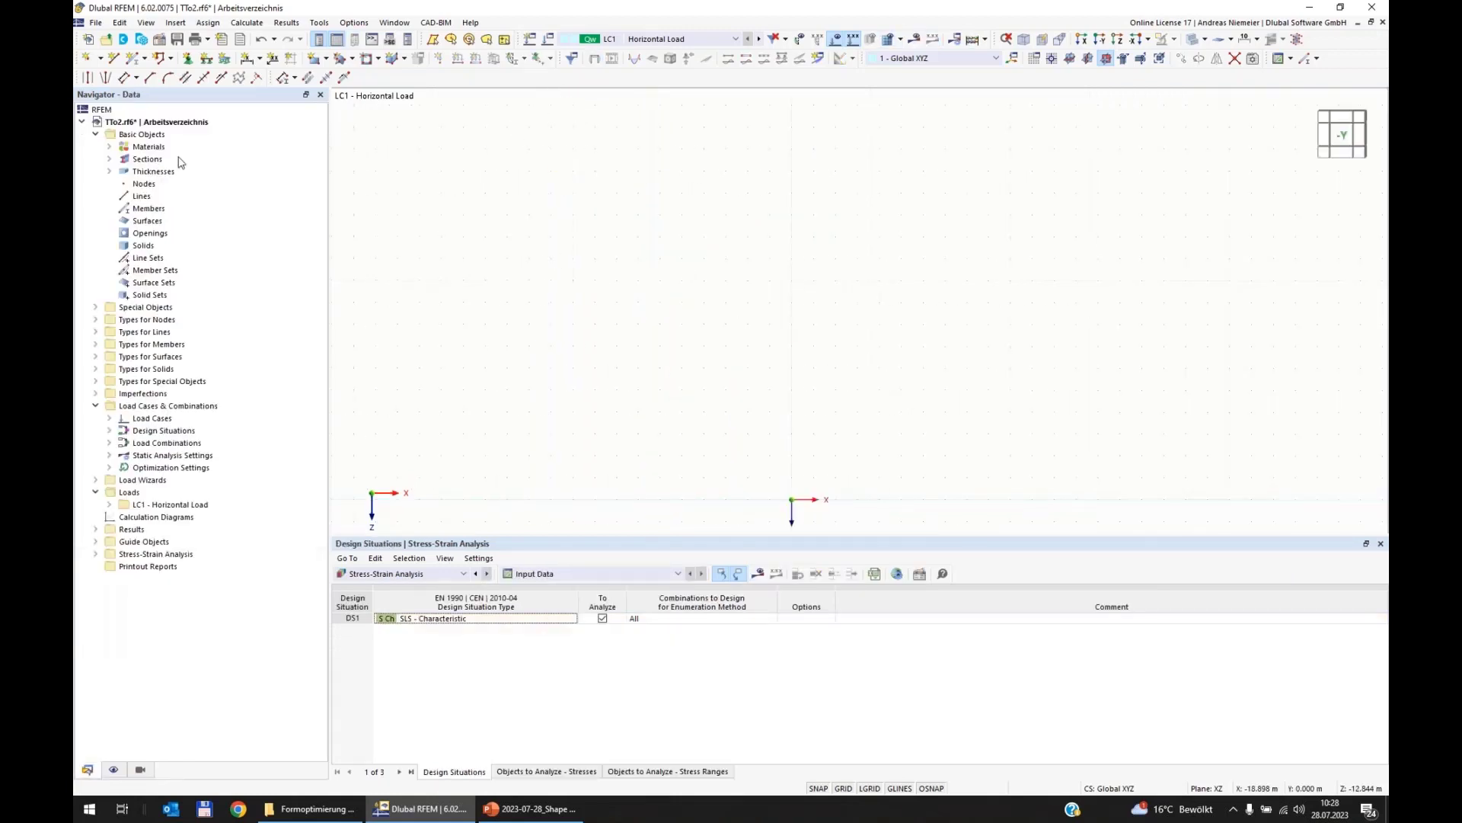
click(114, 60)
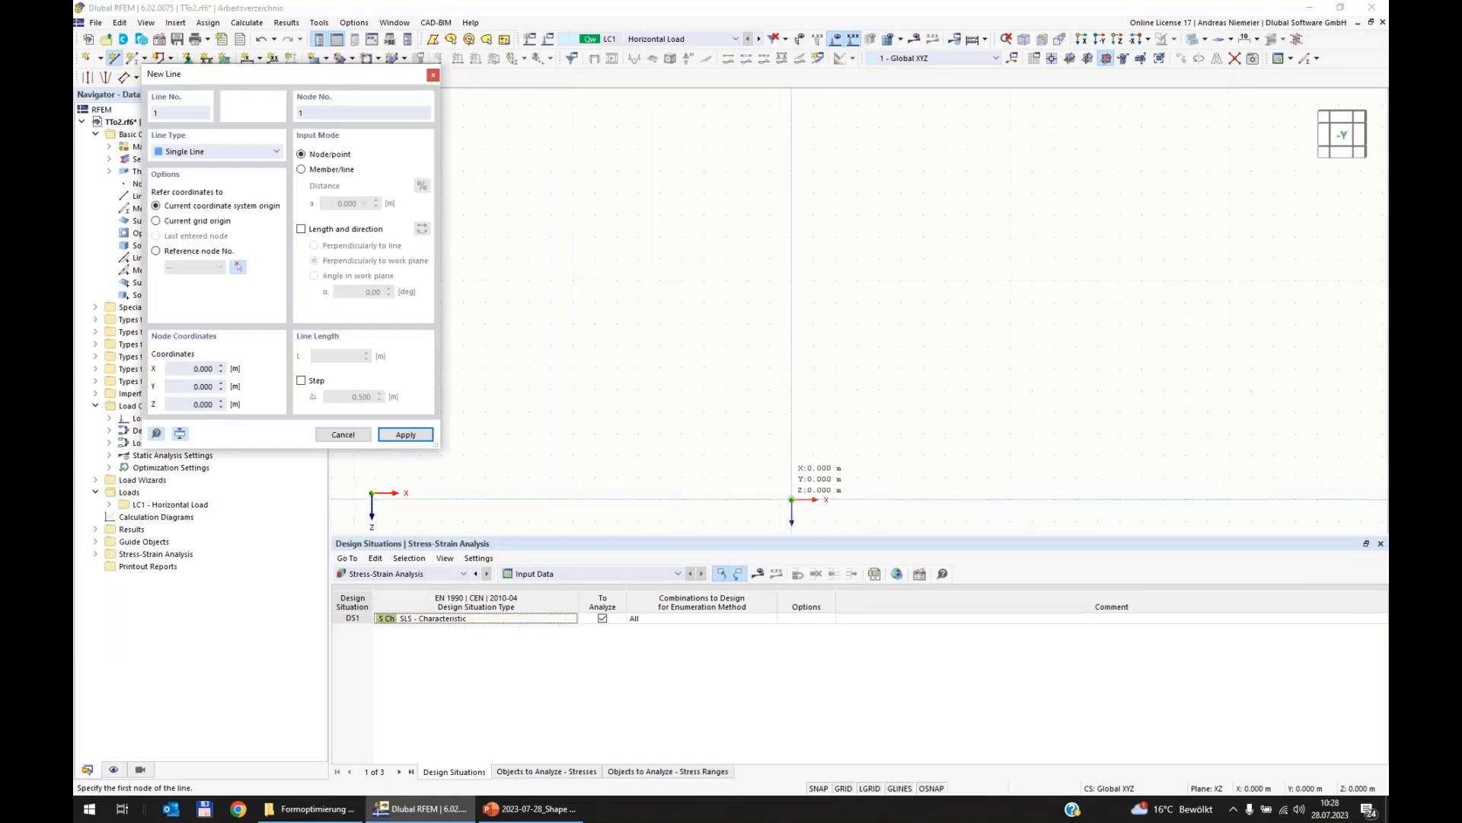
click(791, 501)
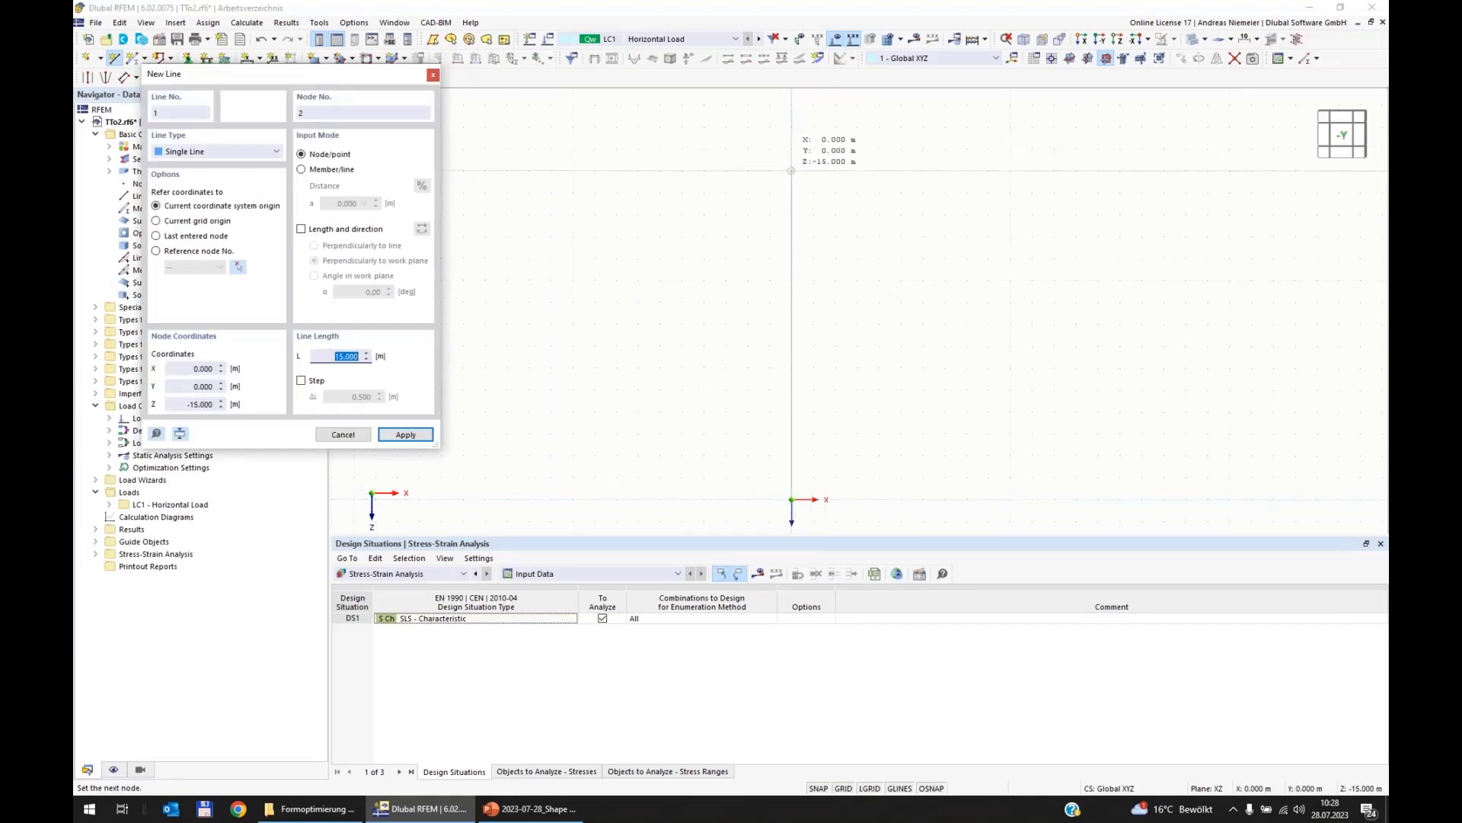
click(792, 171)
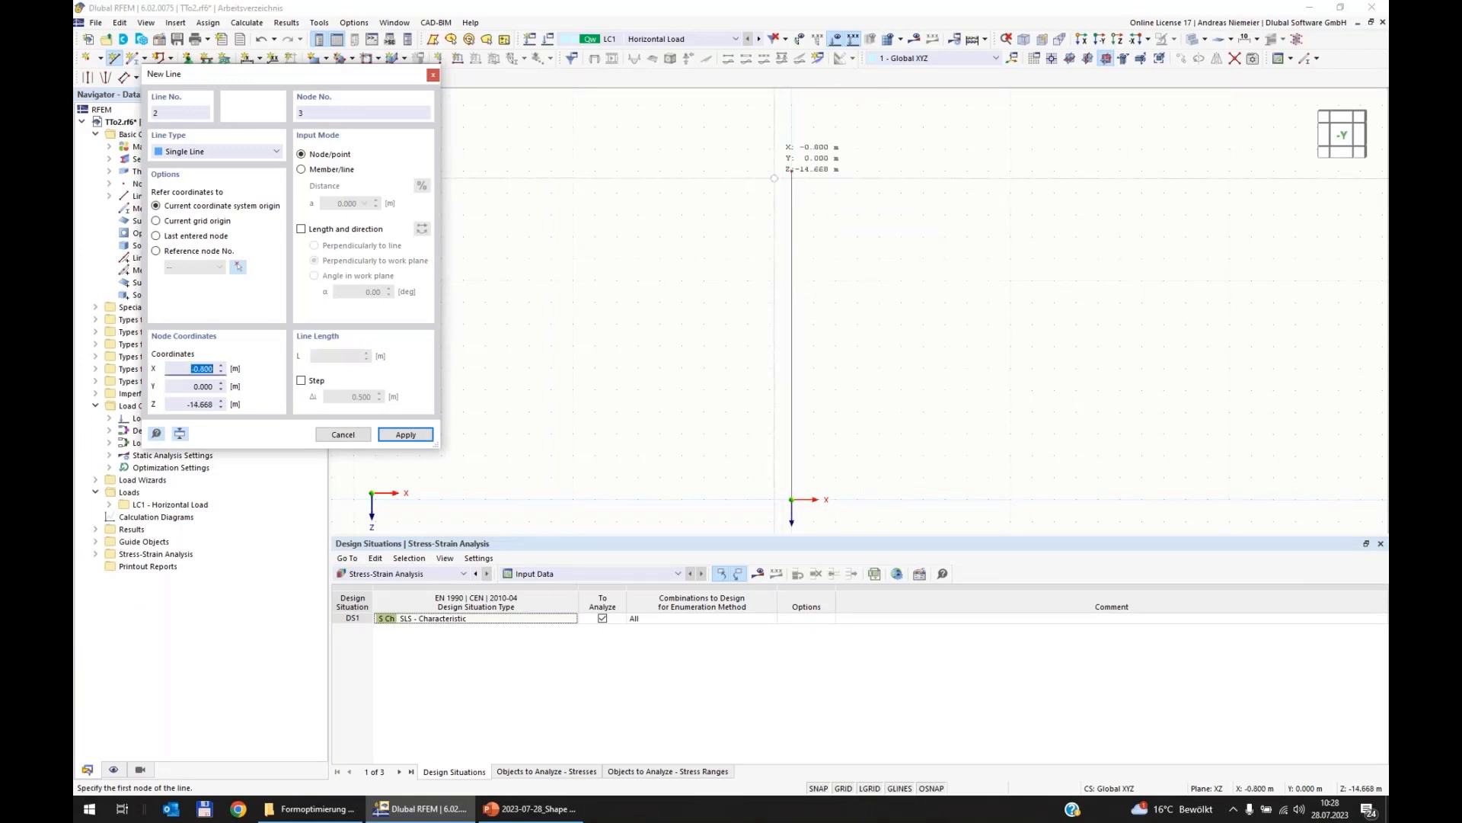
click(770, 171)
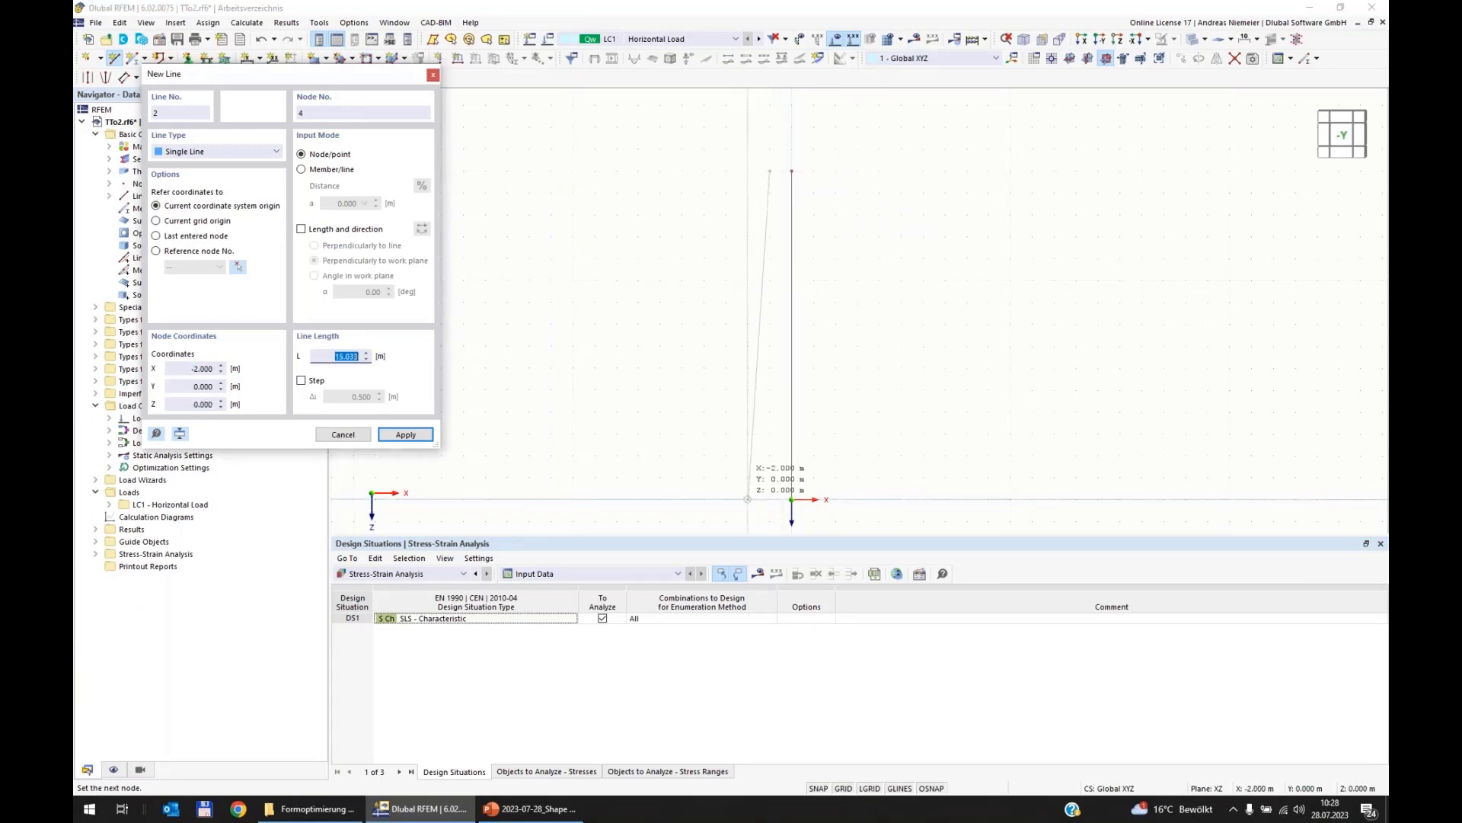
click(748, 499)
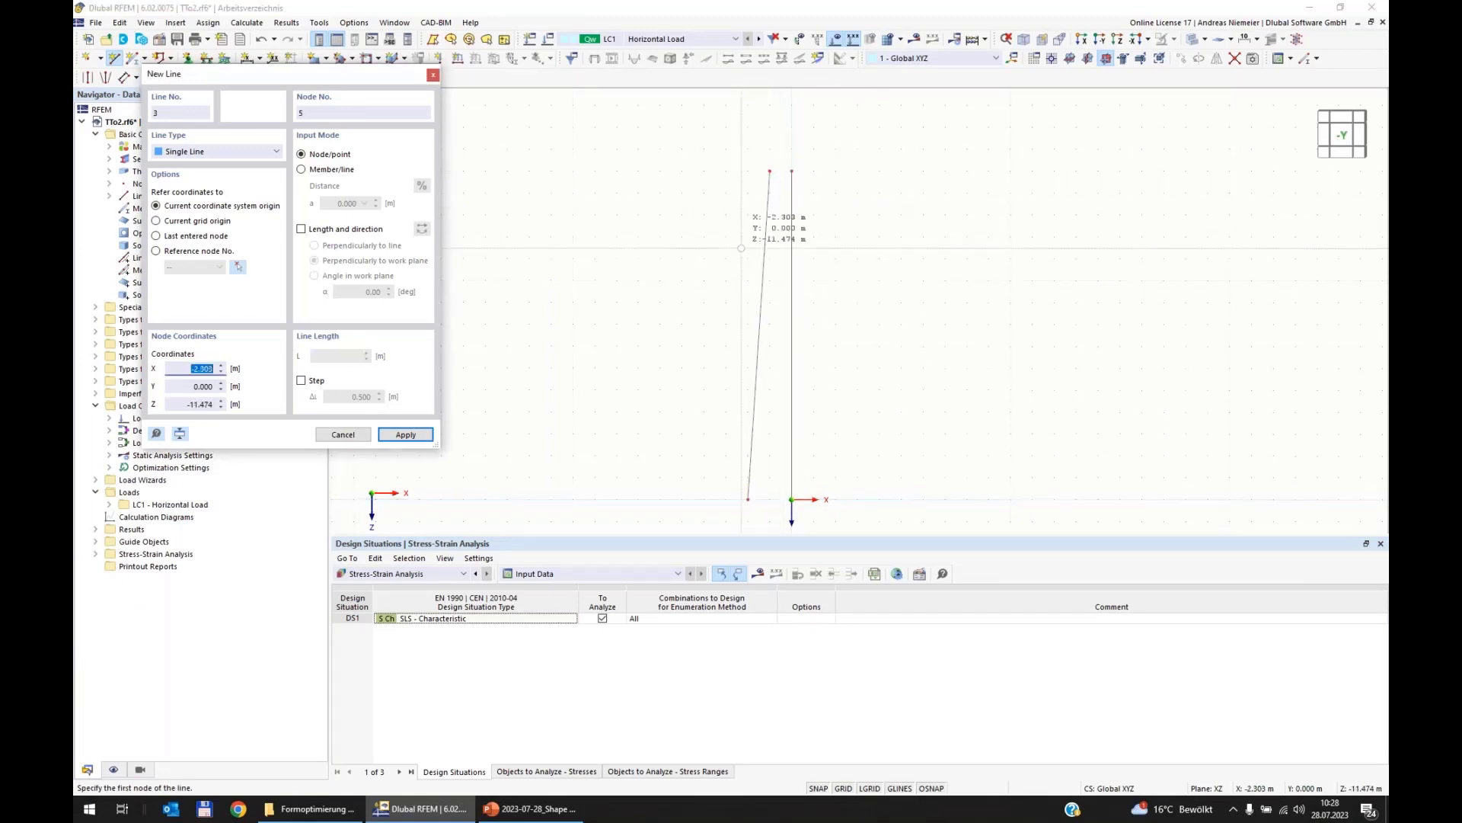
key(Escape)
ctrl+middle_drag(859, 300, 748, 467)
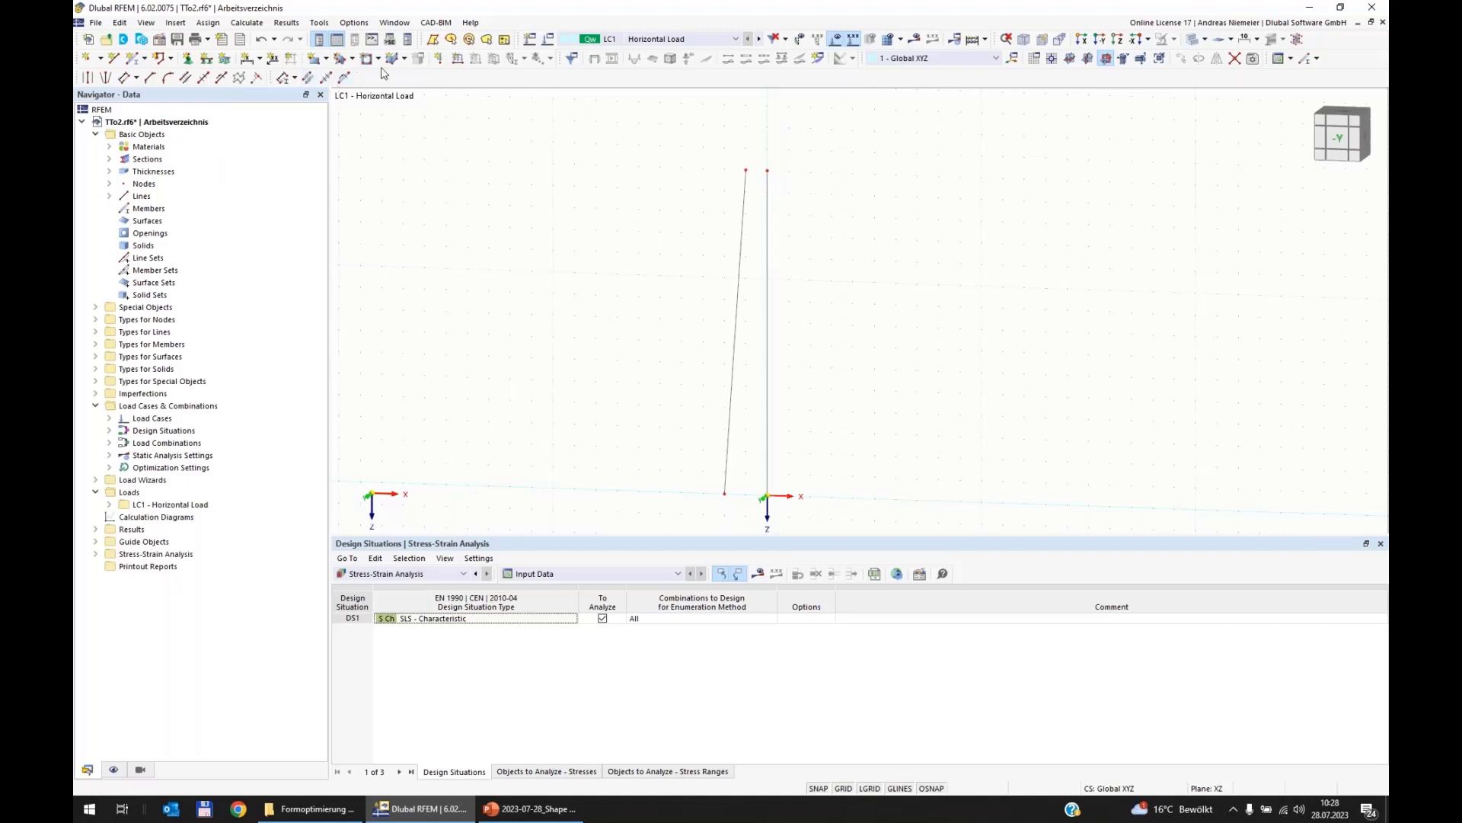
click(352, 59)
Start a rotated surface and give it a new 6 mm uniform S355 thickness.
click(372, 106)
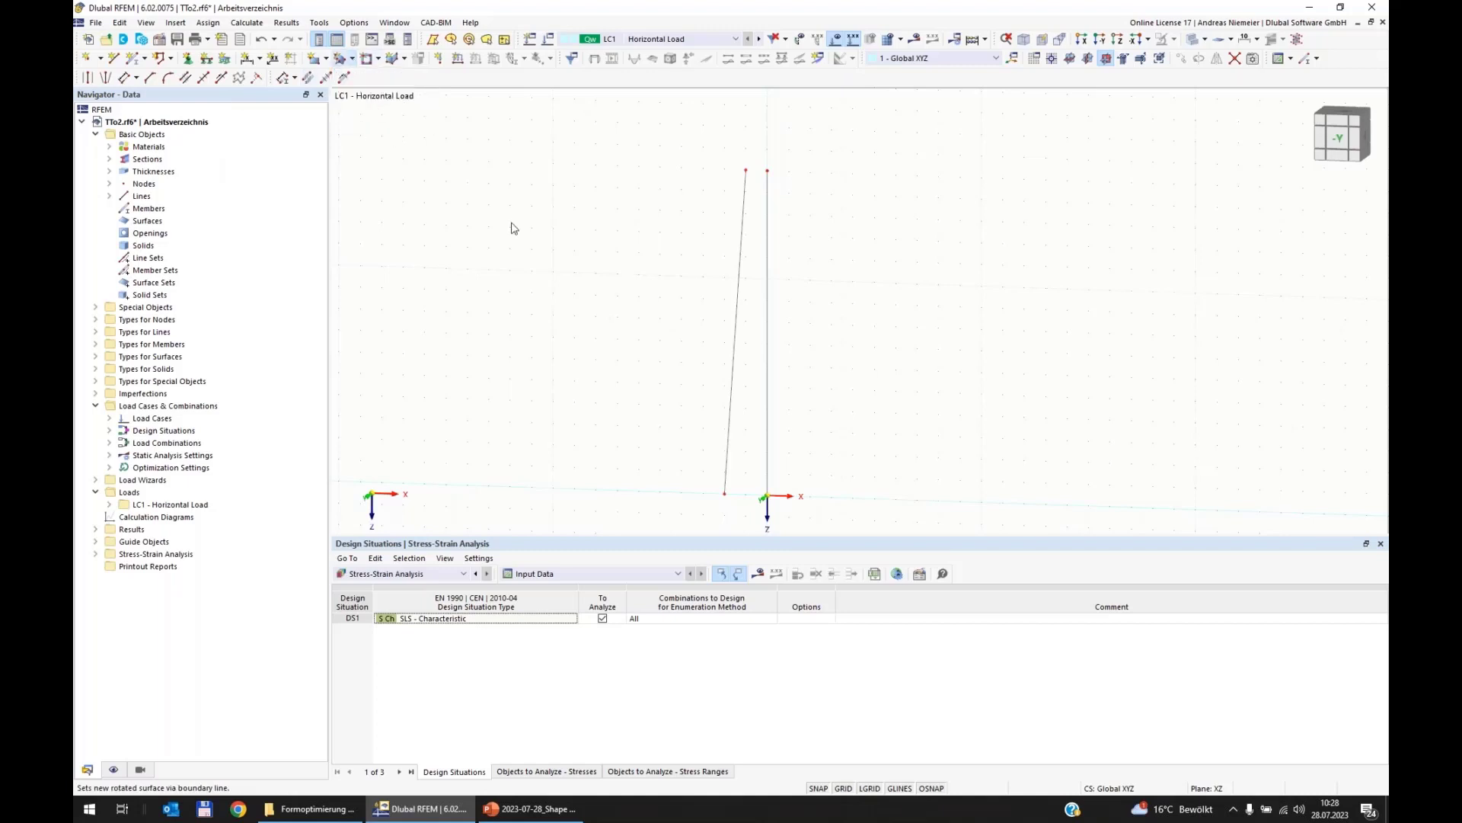
click(726, 446)
click(439, 255)
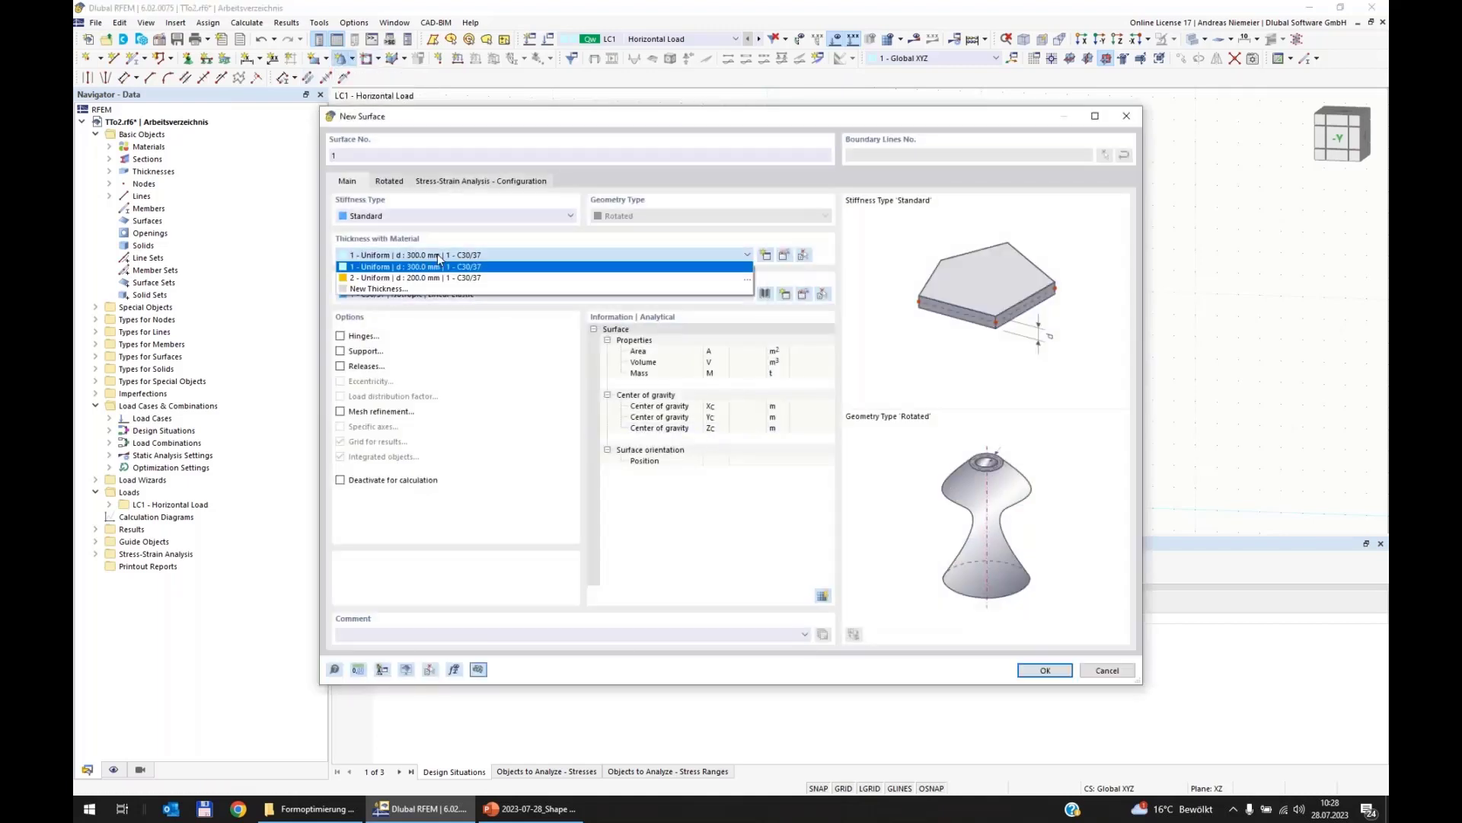
click(423, 288)
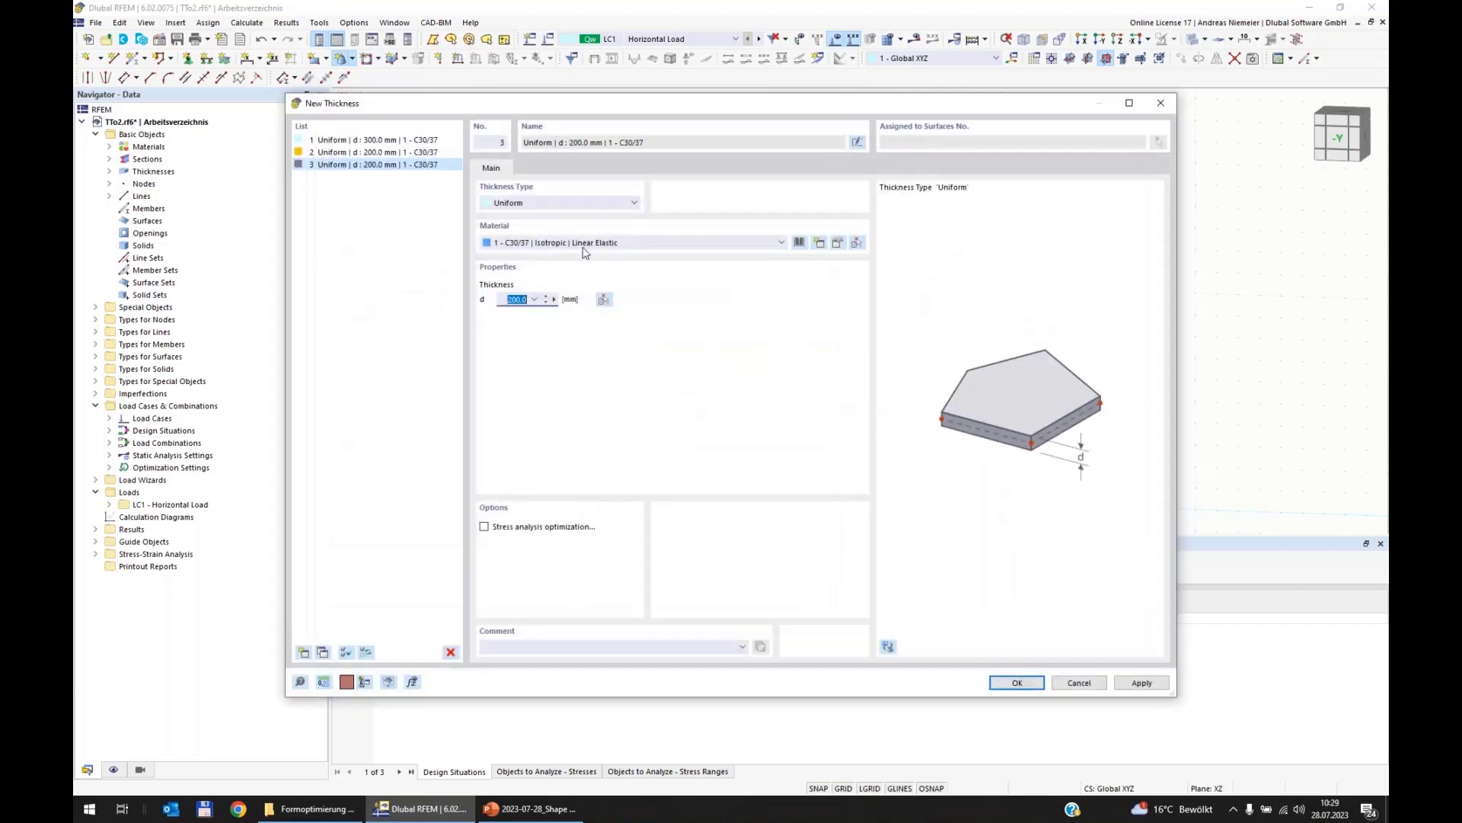
click(583, 242)
click(571, 278)
text(6)
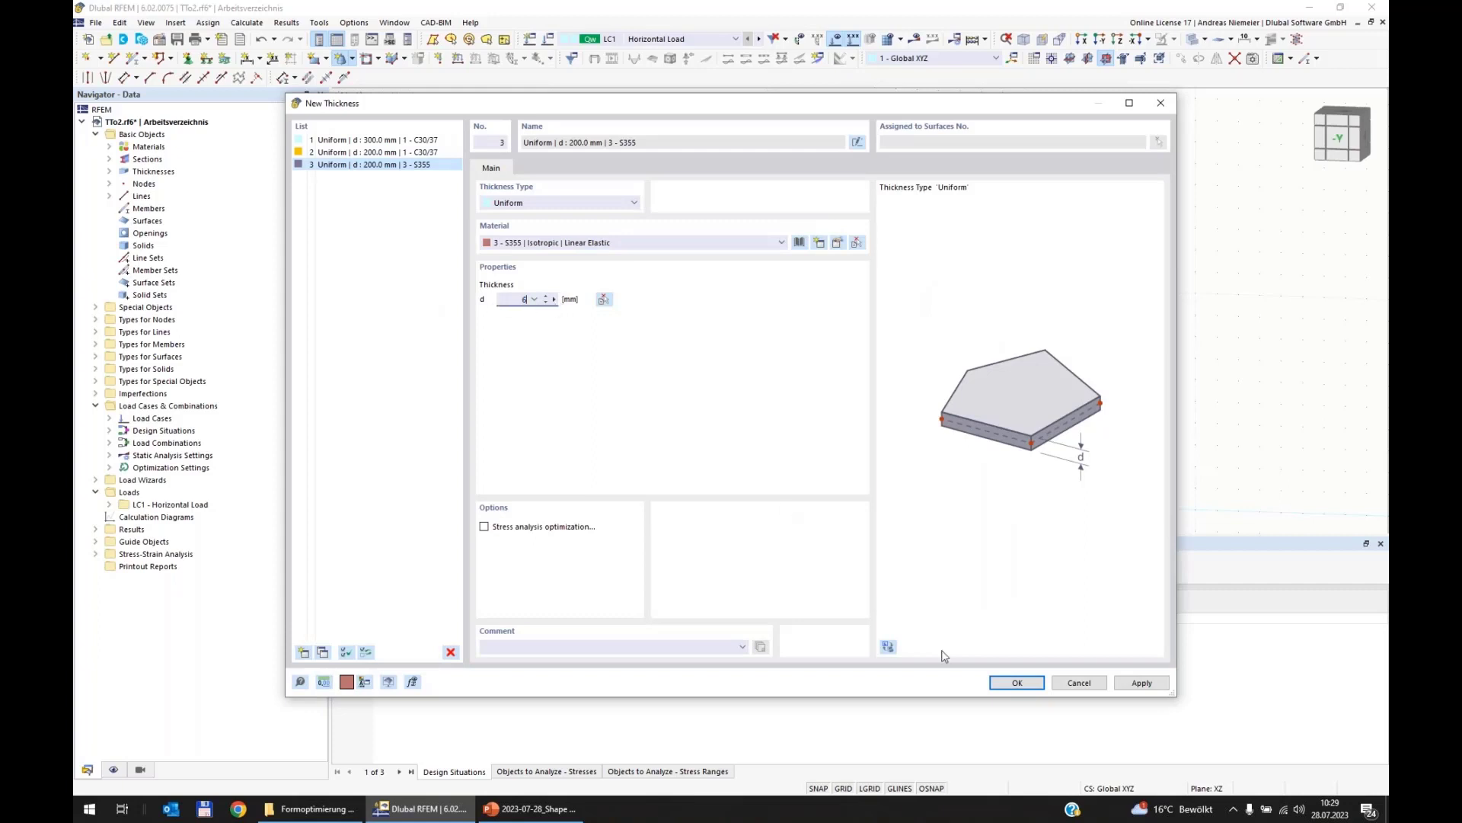
click(1004, 683)
On the Rotated tab, pick the boundary polyline to sweep it into a 360° tapered cone.
click(395, 182)
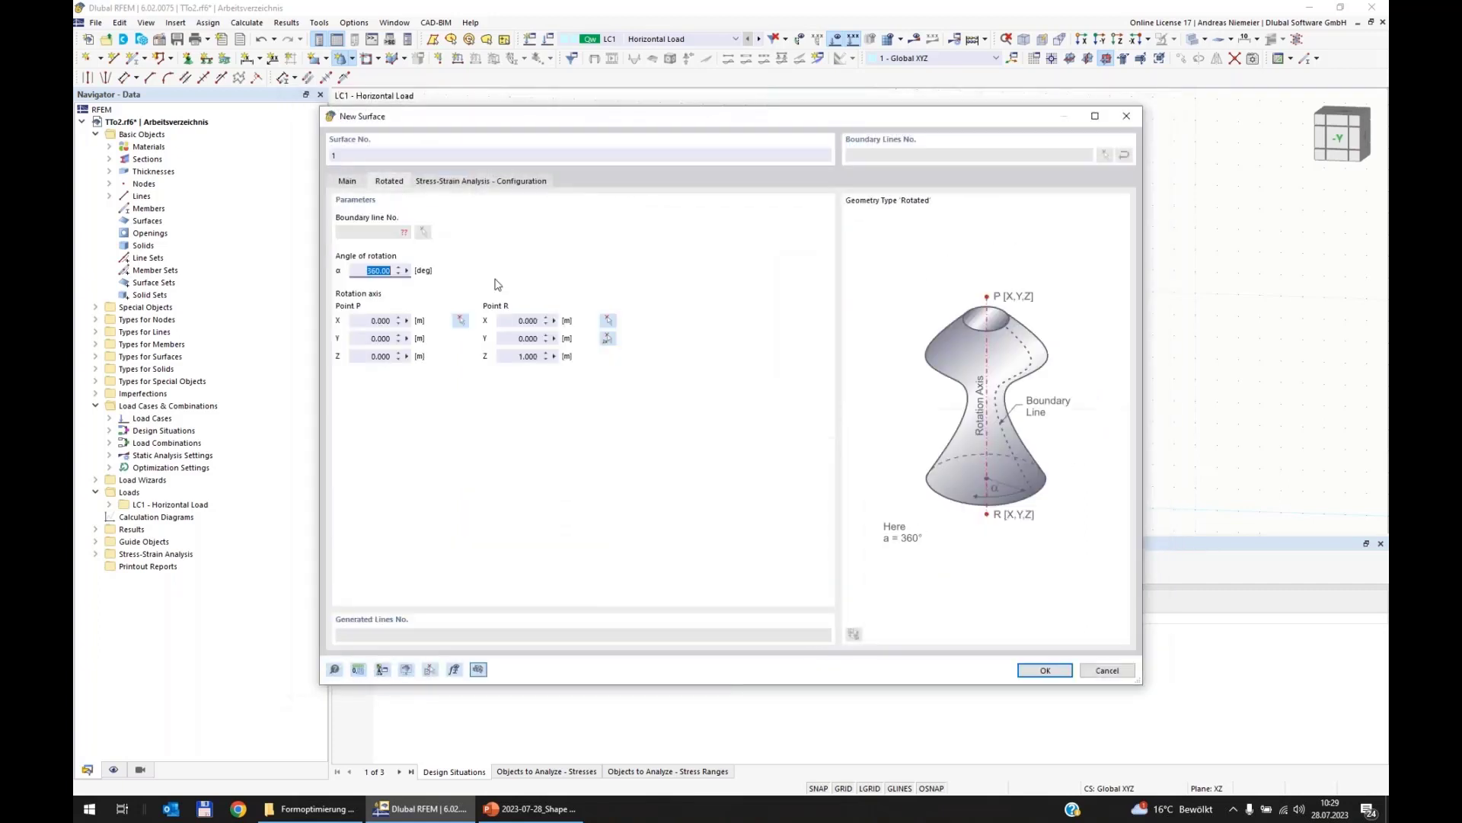
click(1044, 670)
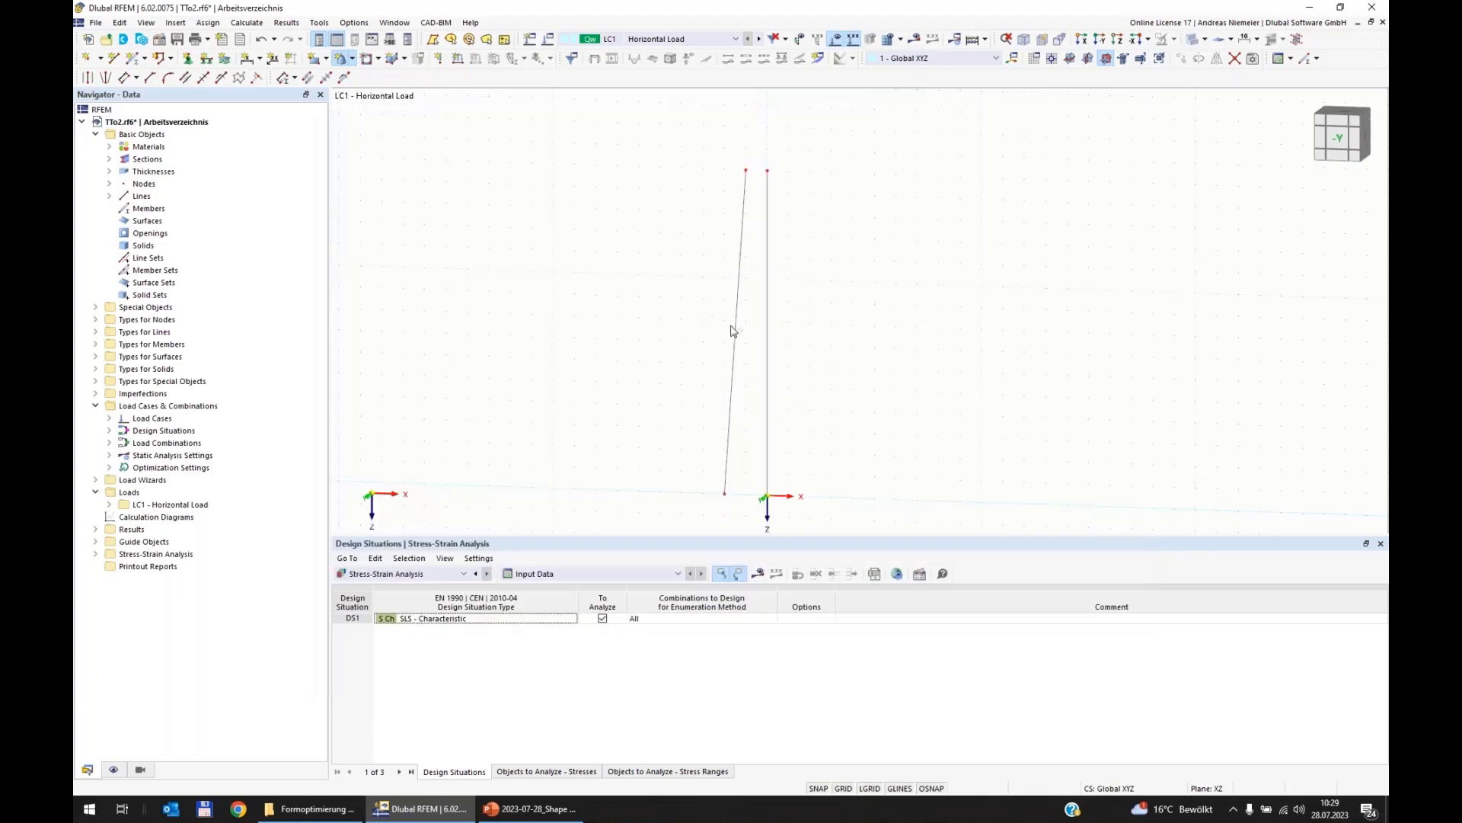
click(859, 396)
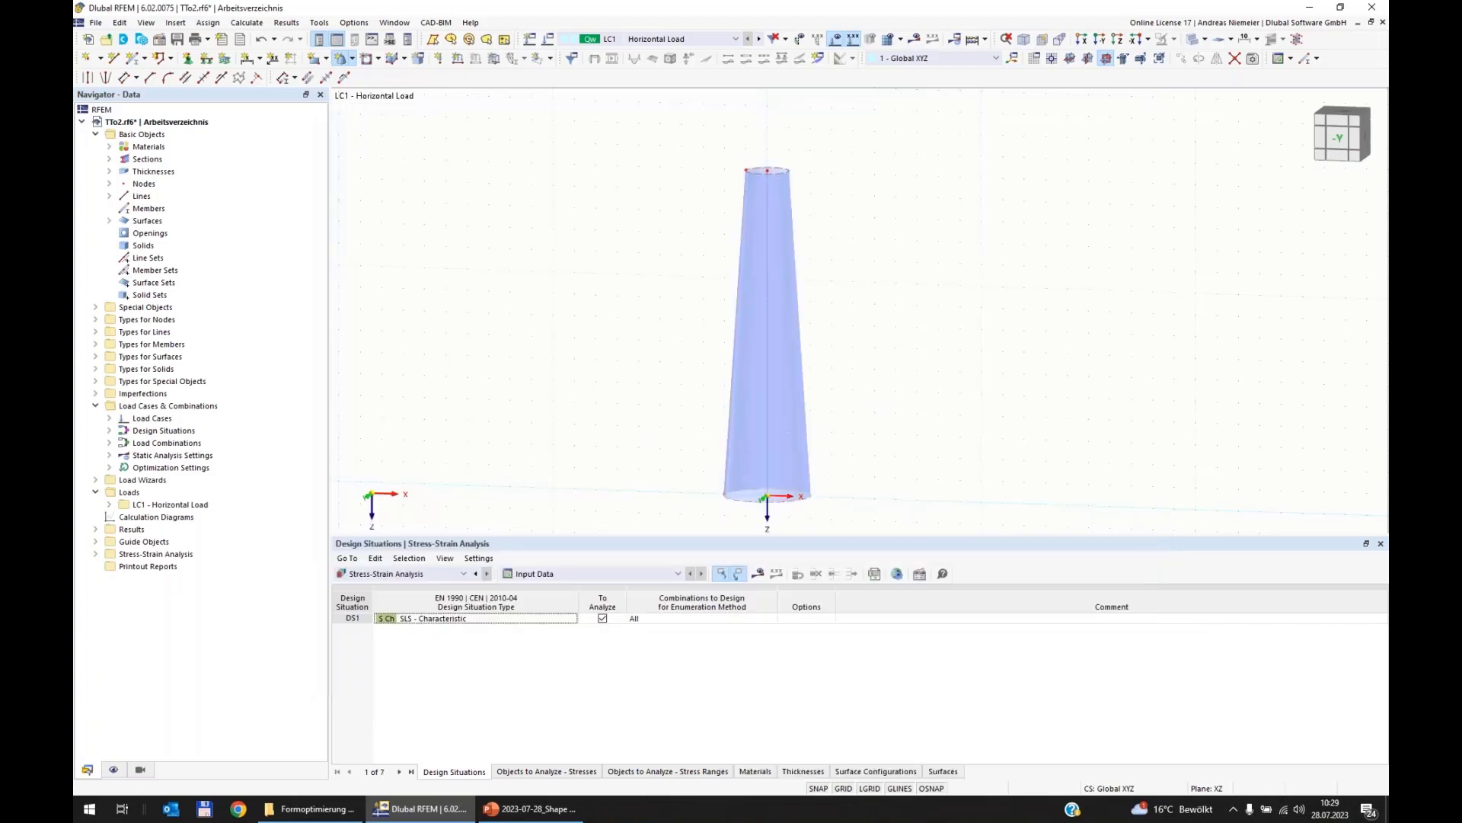
middle_drag(632, 305, 613, 245)
ctrl+middle_drag(613, 244, 625, 300)
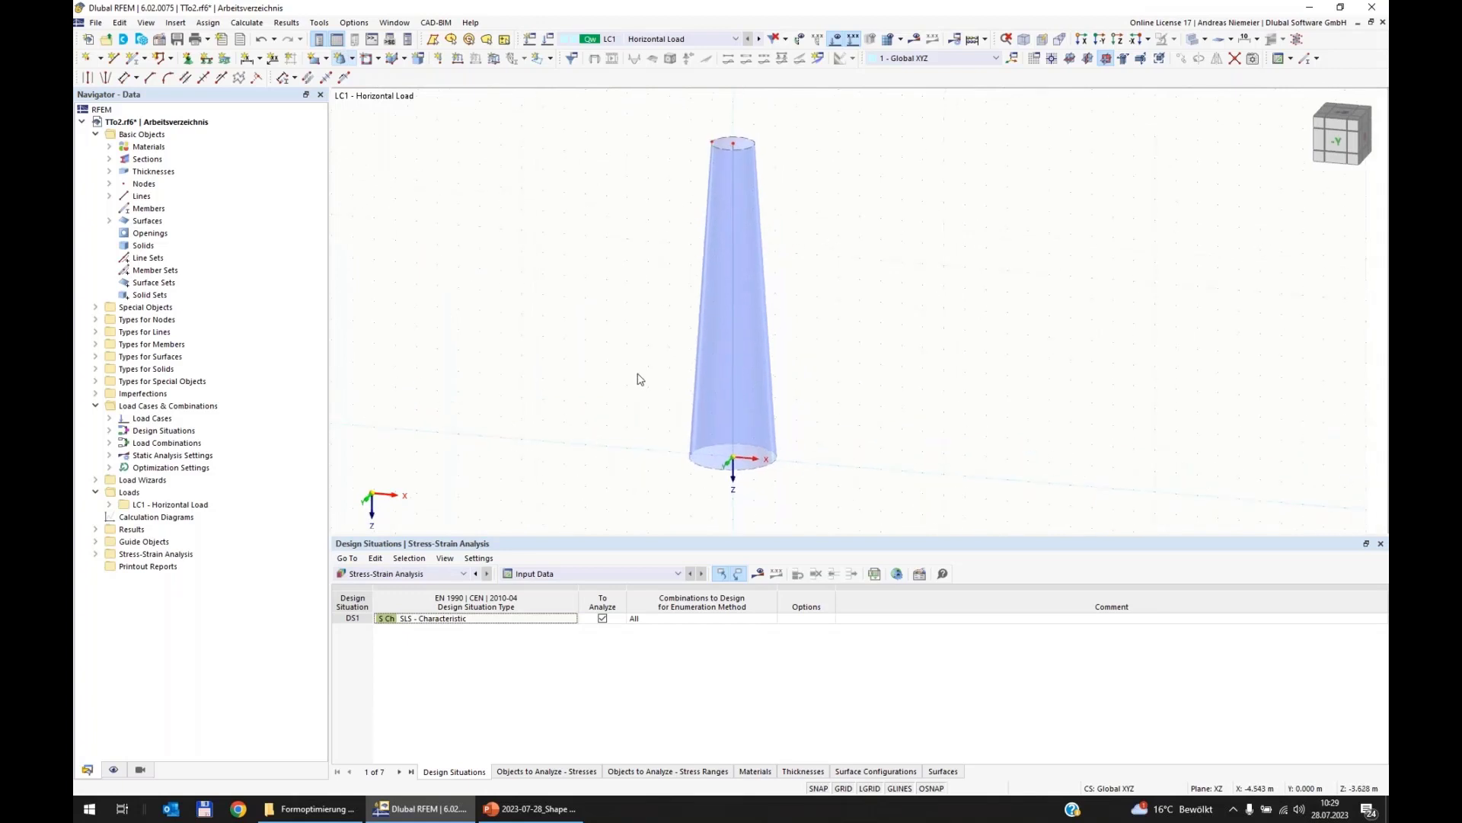
scroll(613, 376, up, 2)
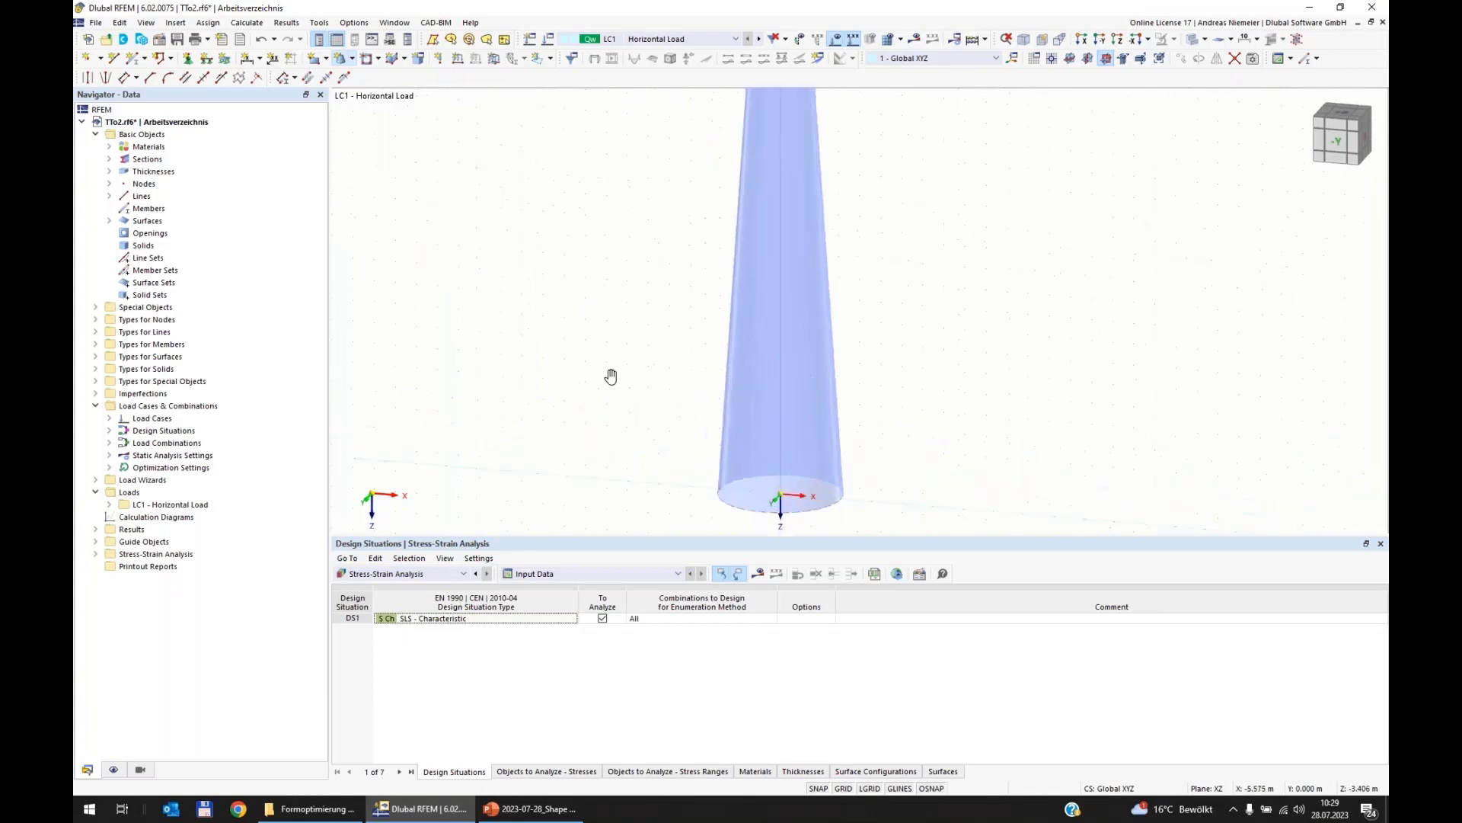
ctrl+middle_drag(611, 377, 719, 381)
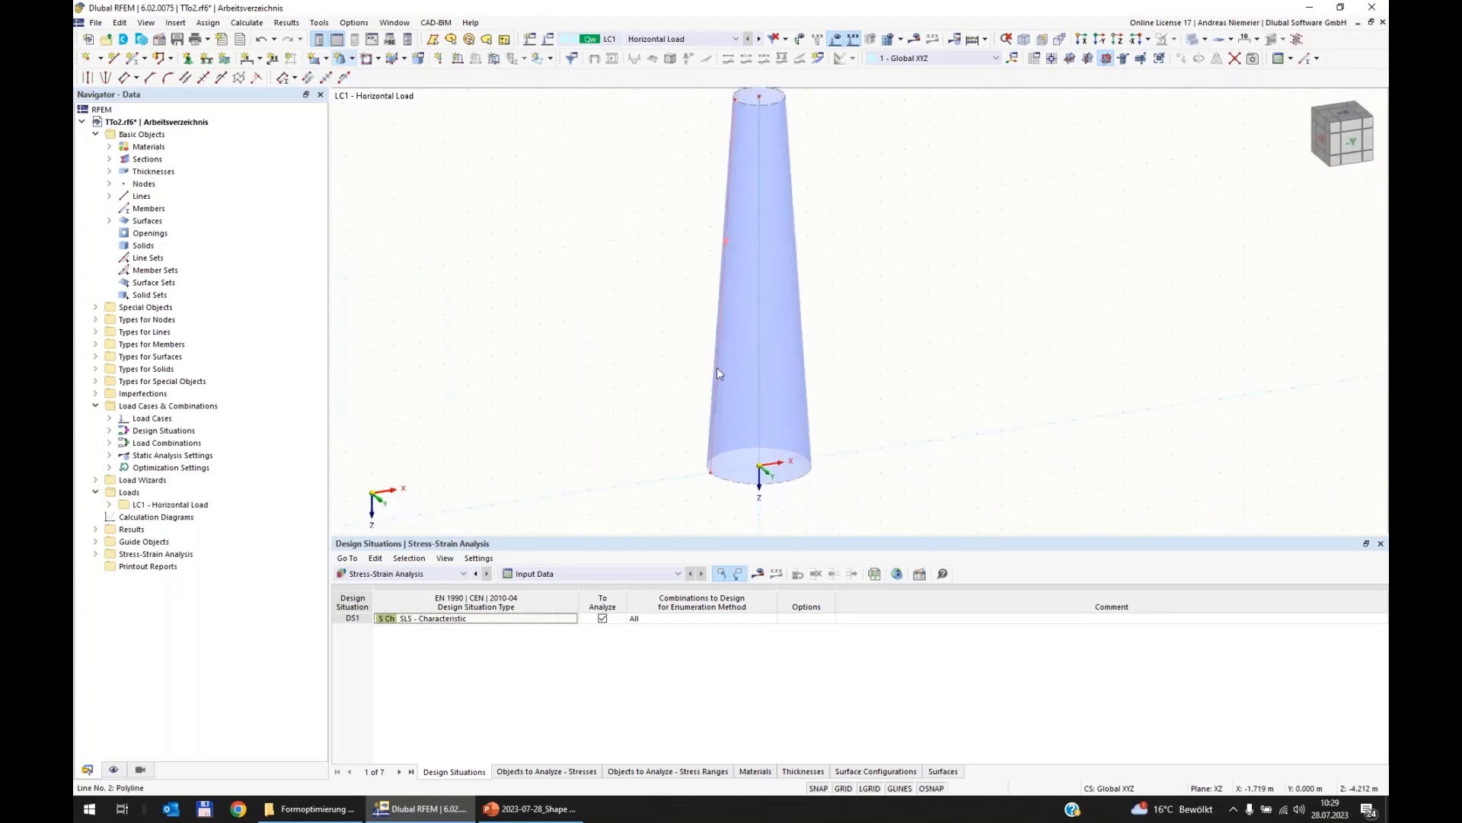
right_click(717, 373)
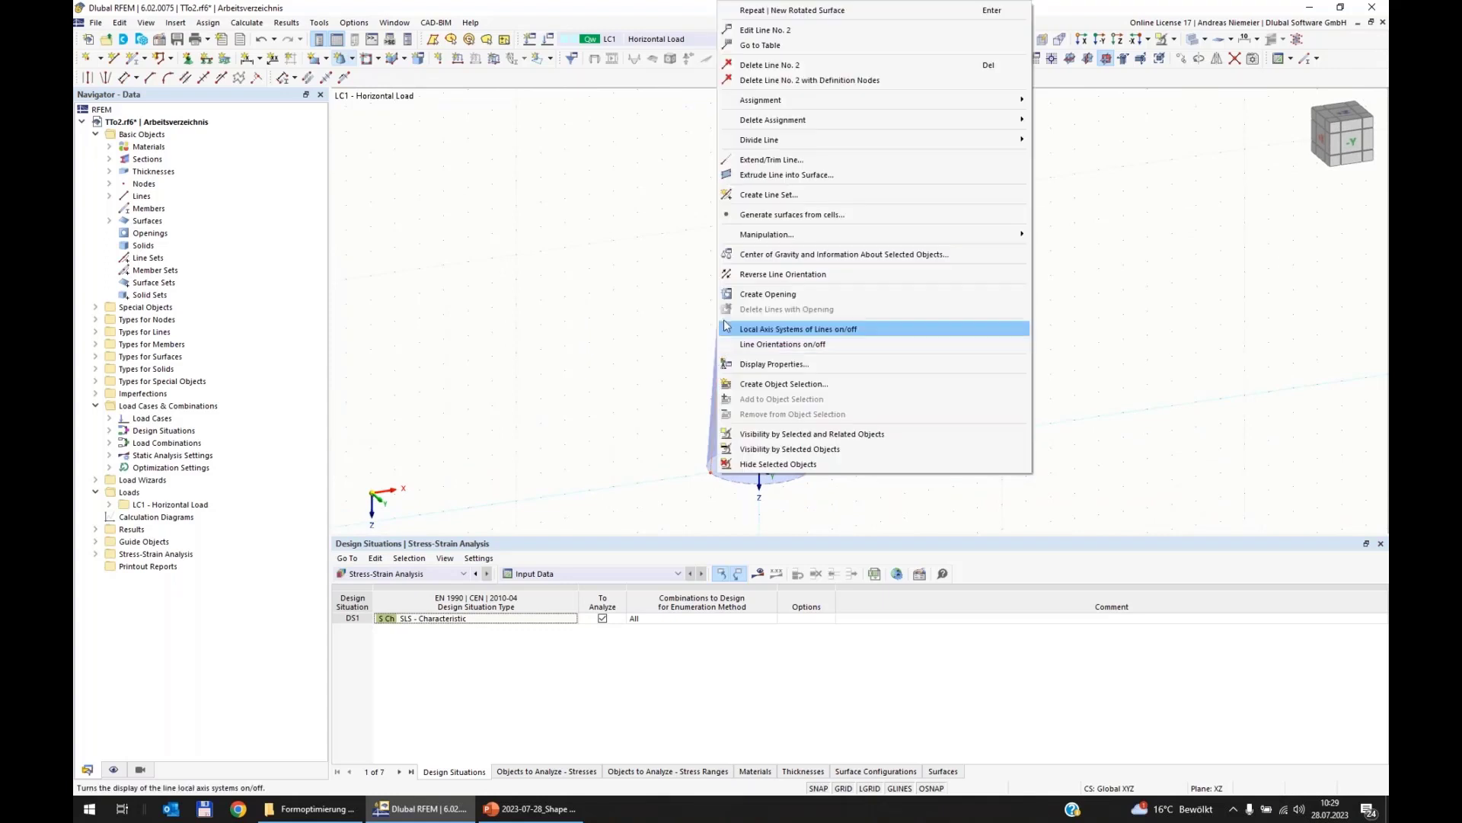
Change line 2's line type to NURBS.
click(795, 31)
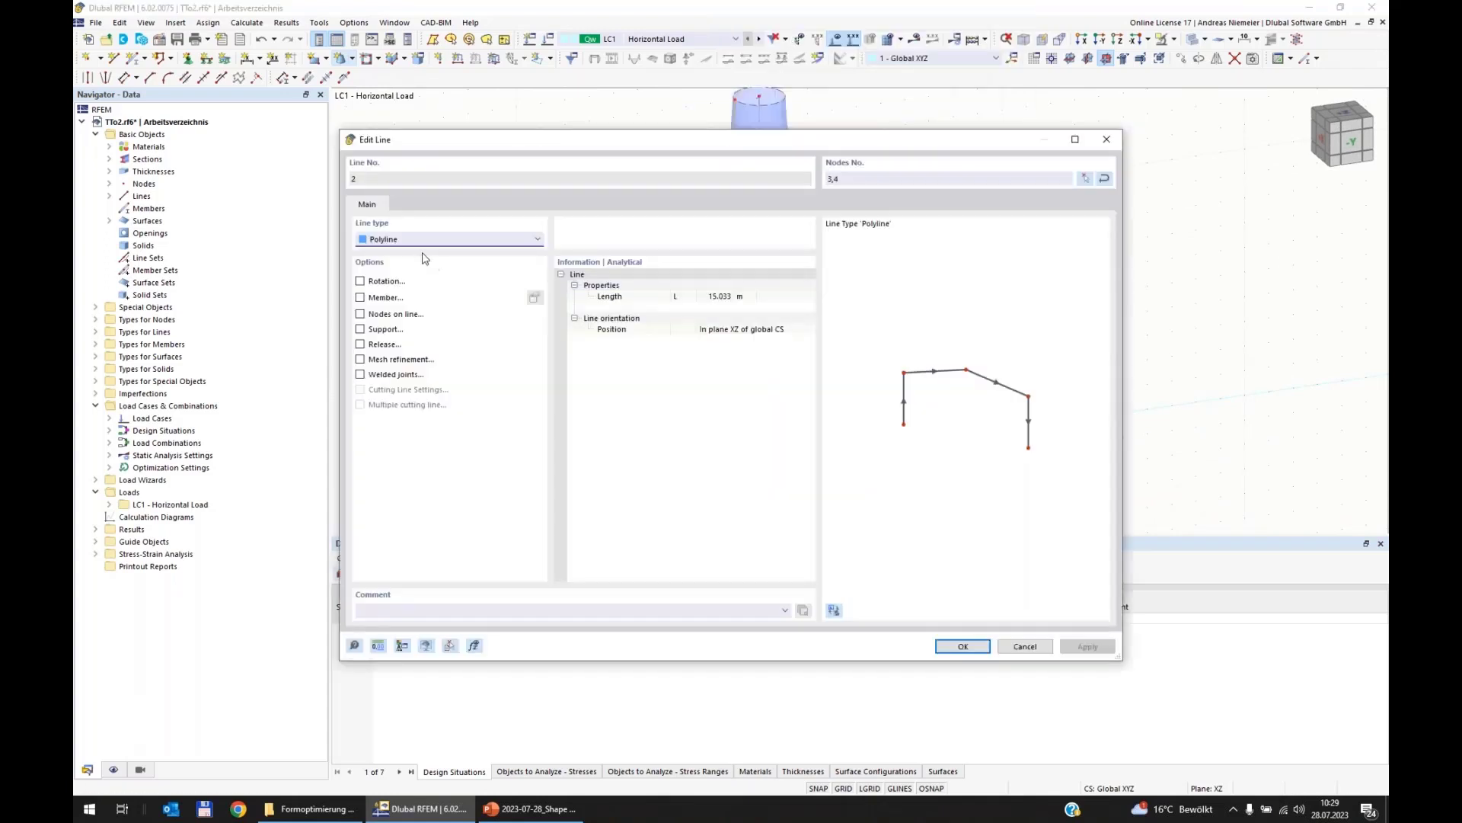
click(401, 240)
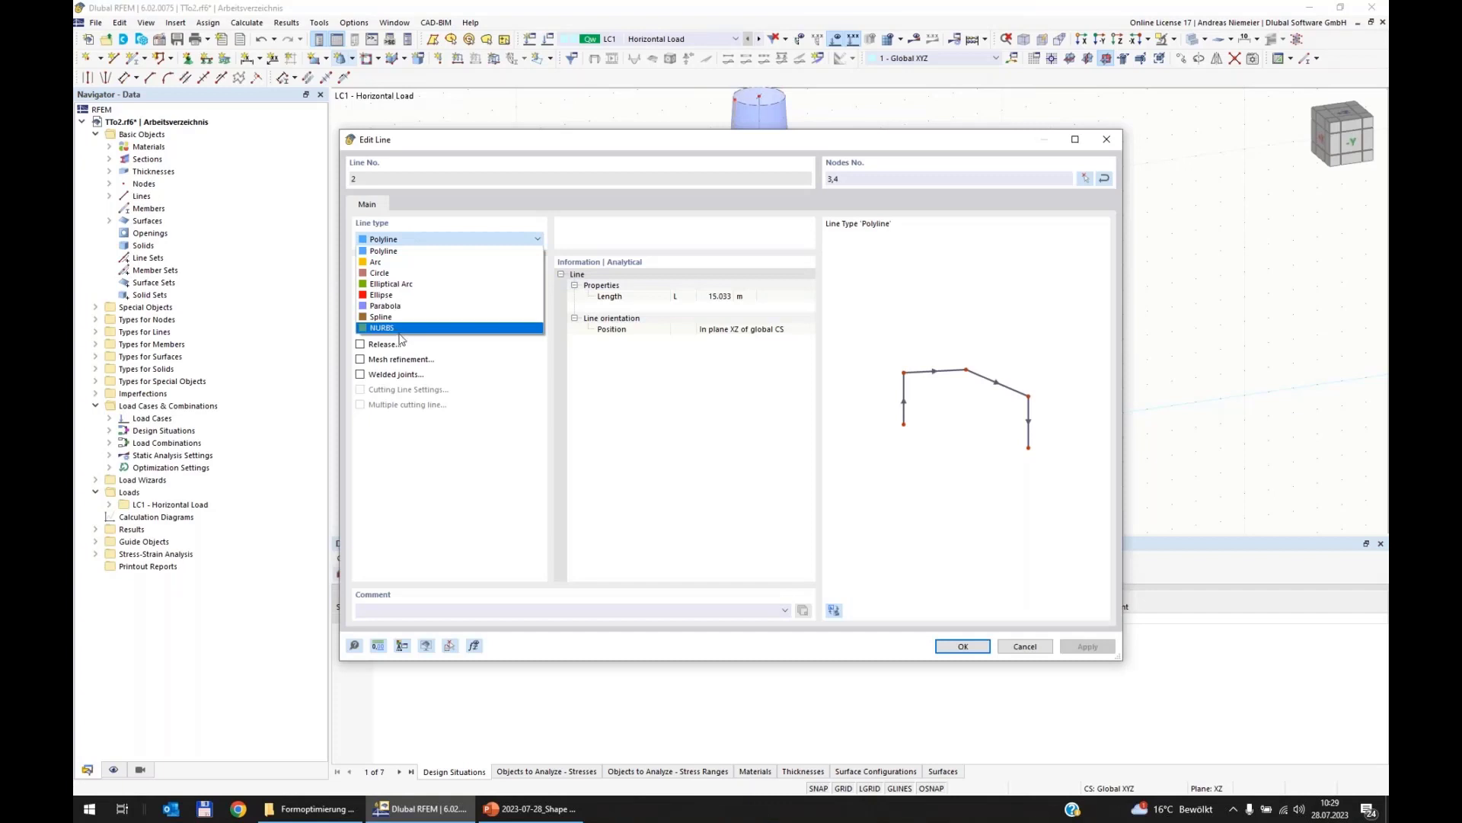
click(399, 329)
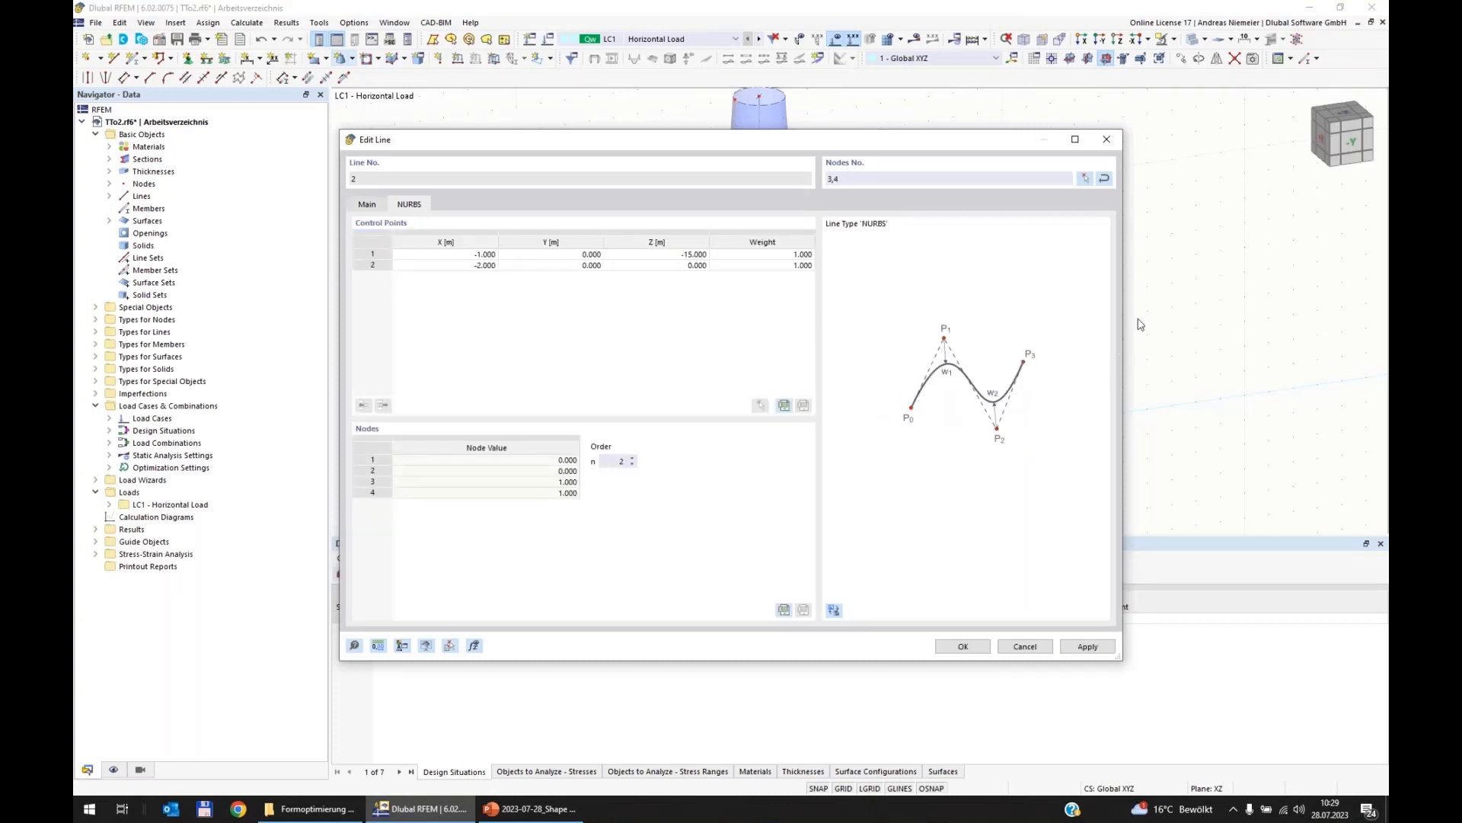
click(978, 650)
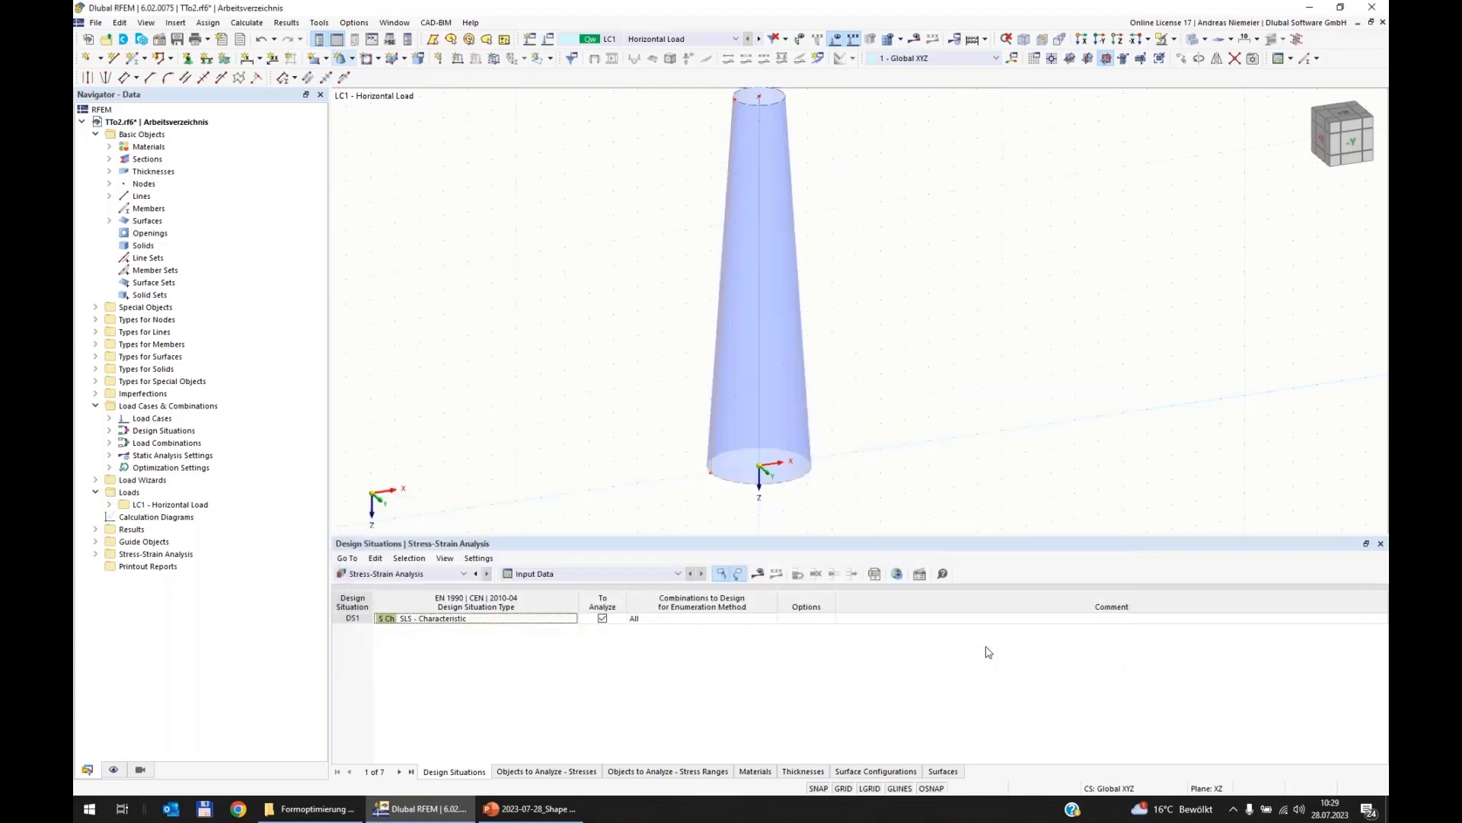
Insert a control point, set order n = 3 and the middle point's Z to -7.5 m.
double_click(713, 444)
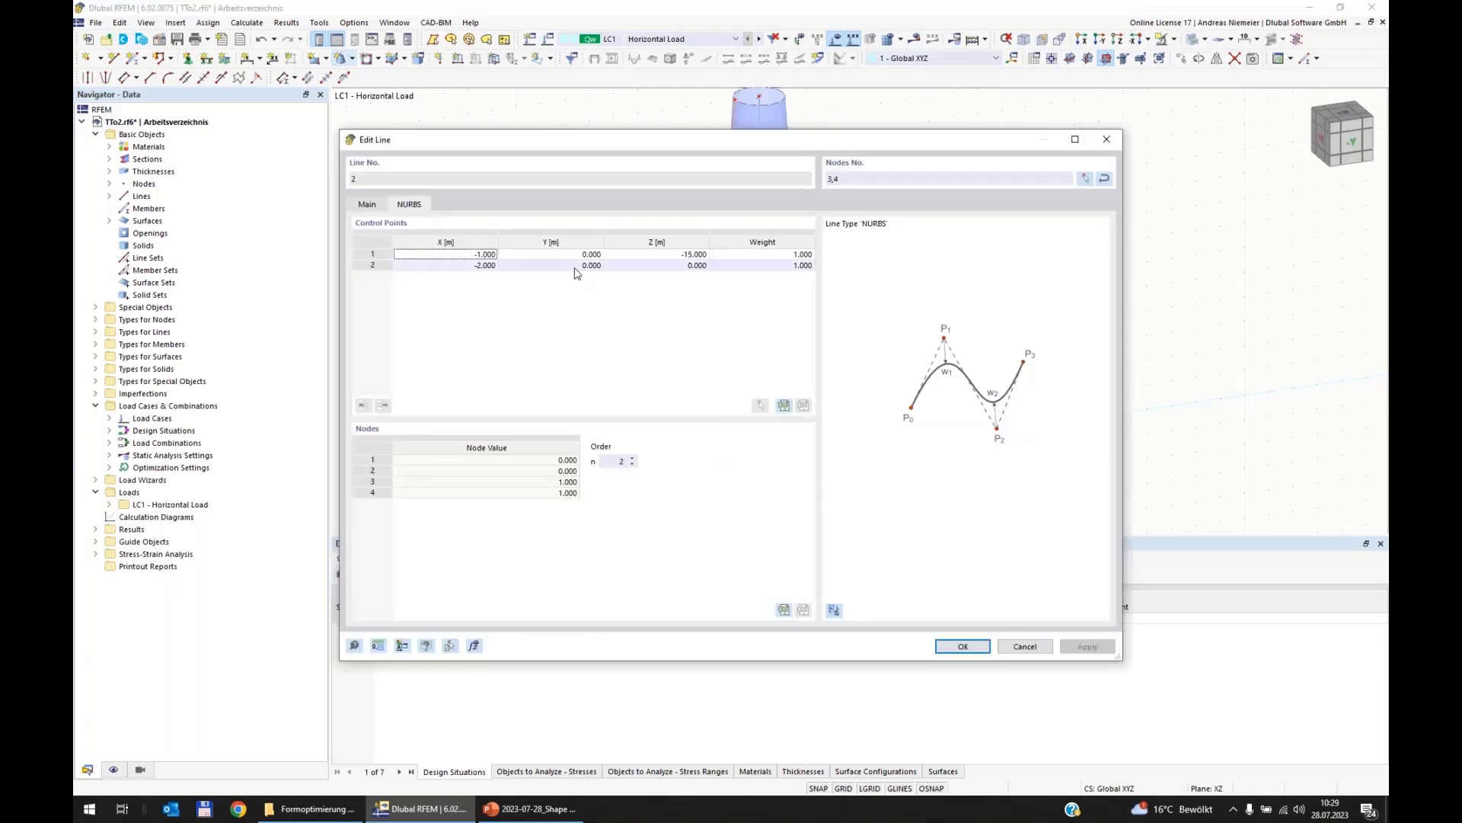
key(Tab)
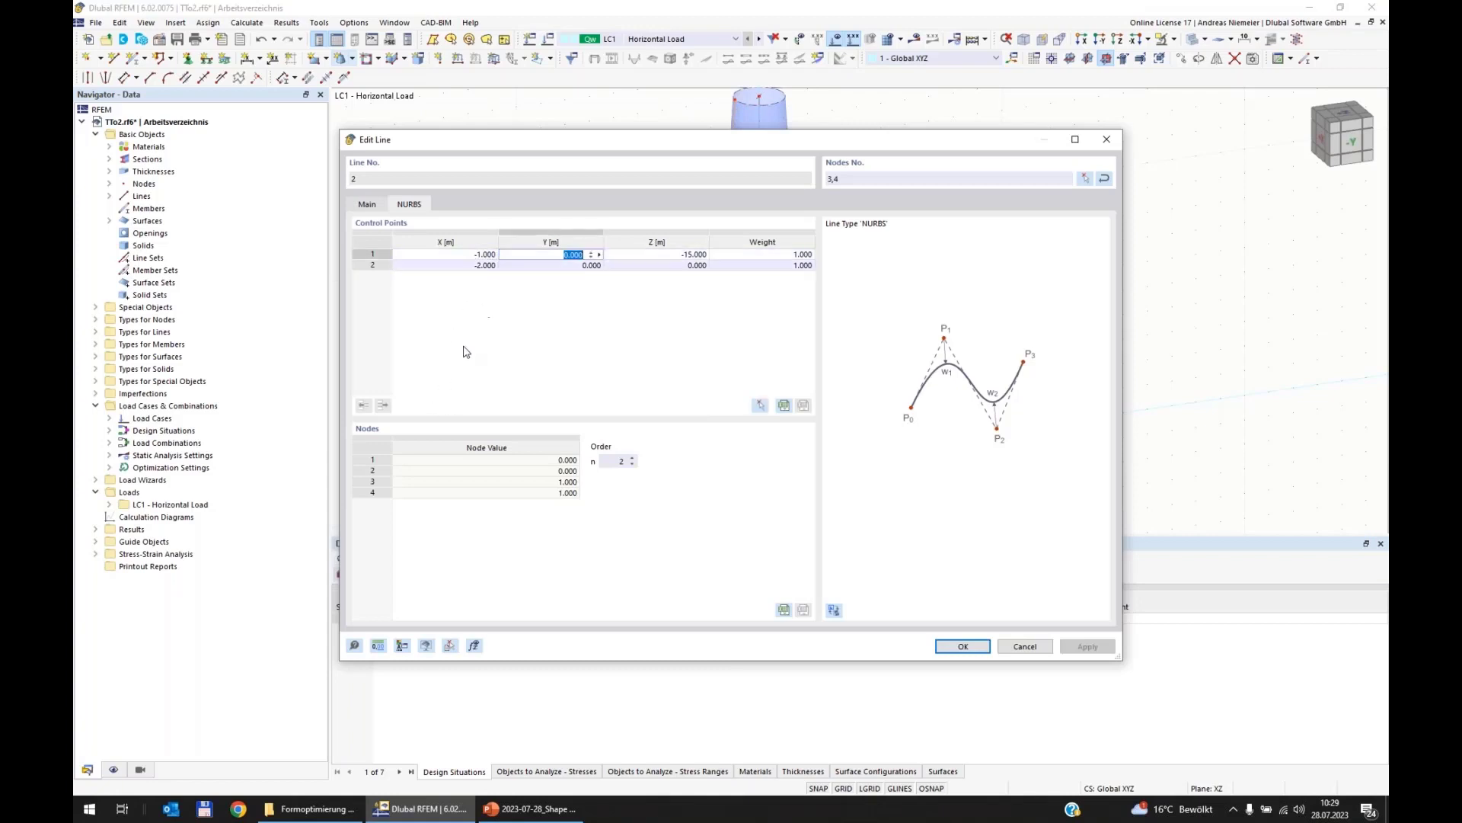
key(Return)
click(363, 405)
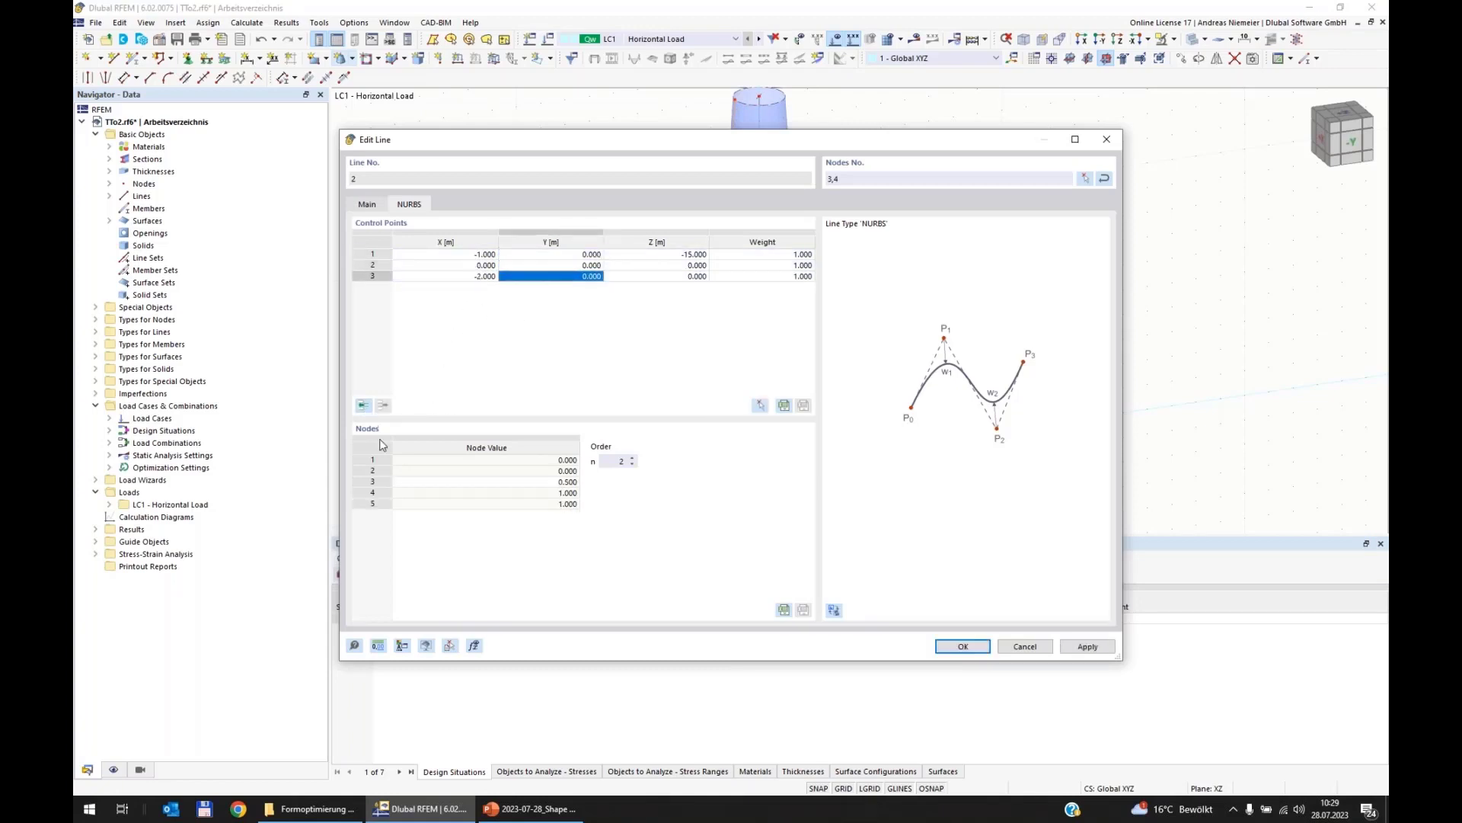
click(633, 458)
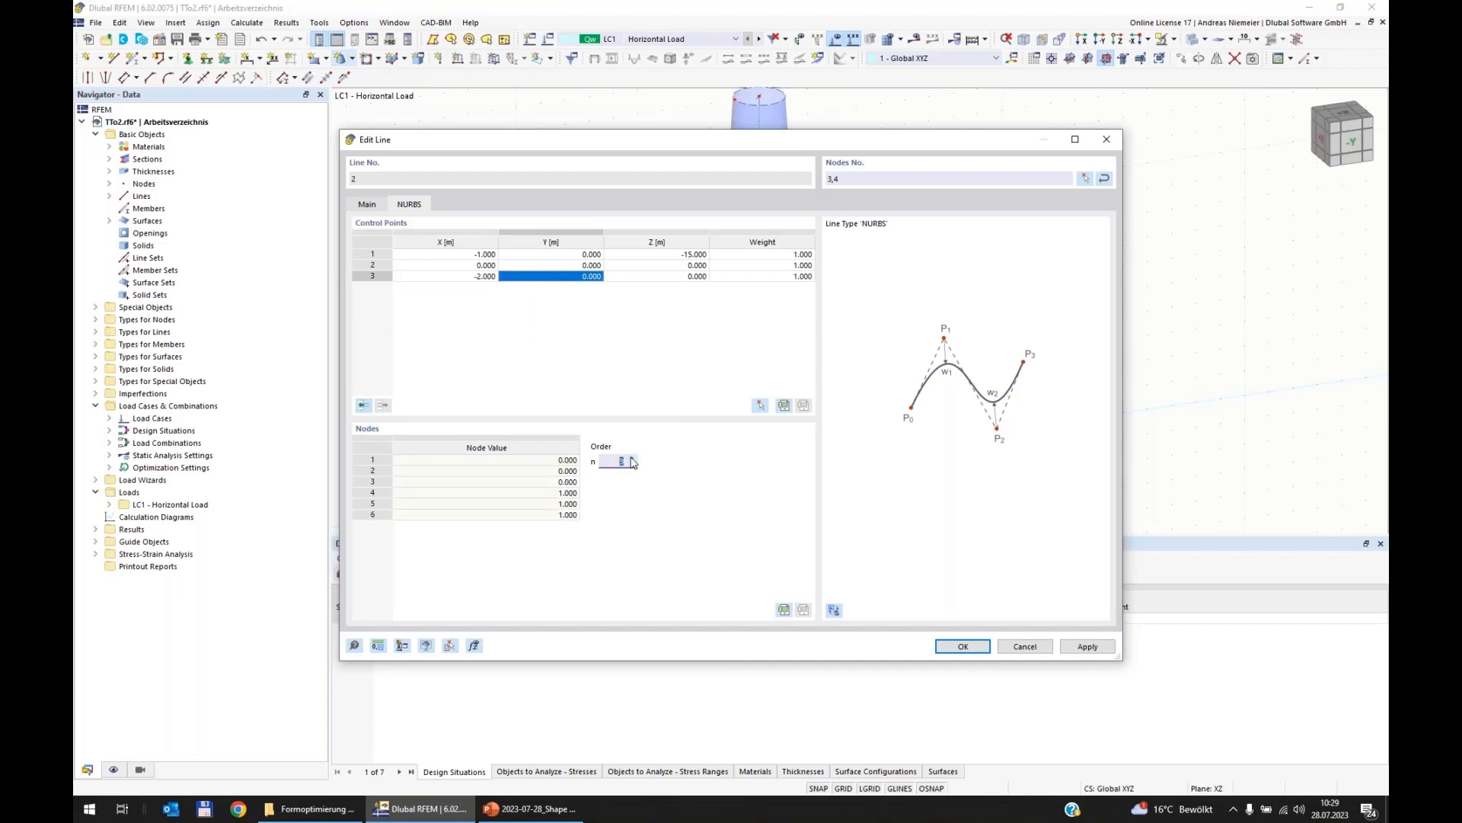
click(674, 265)
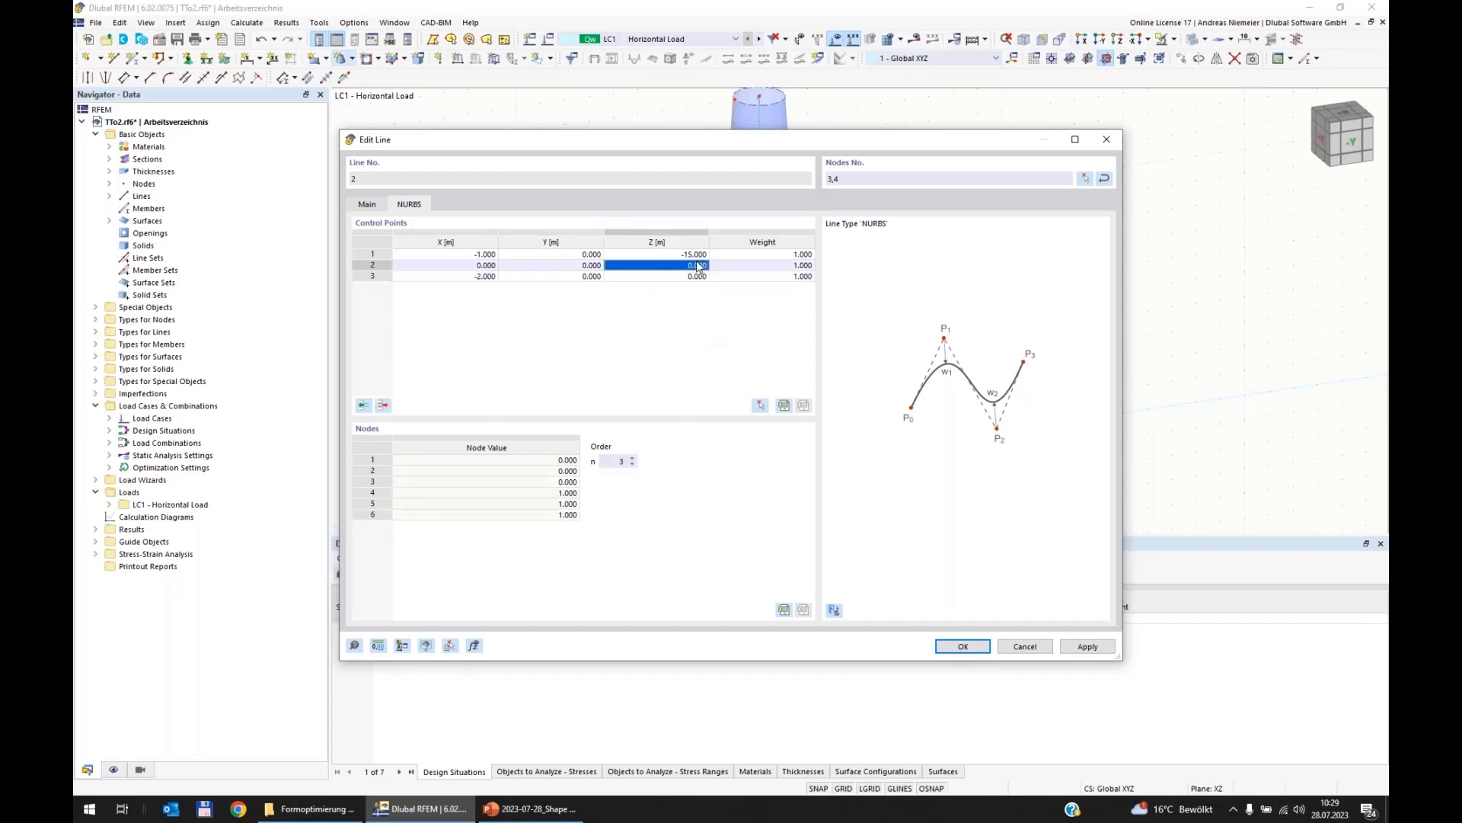
text(-7)
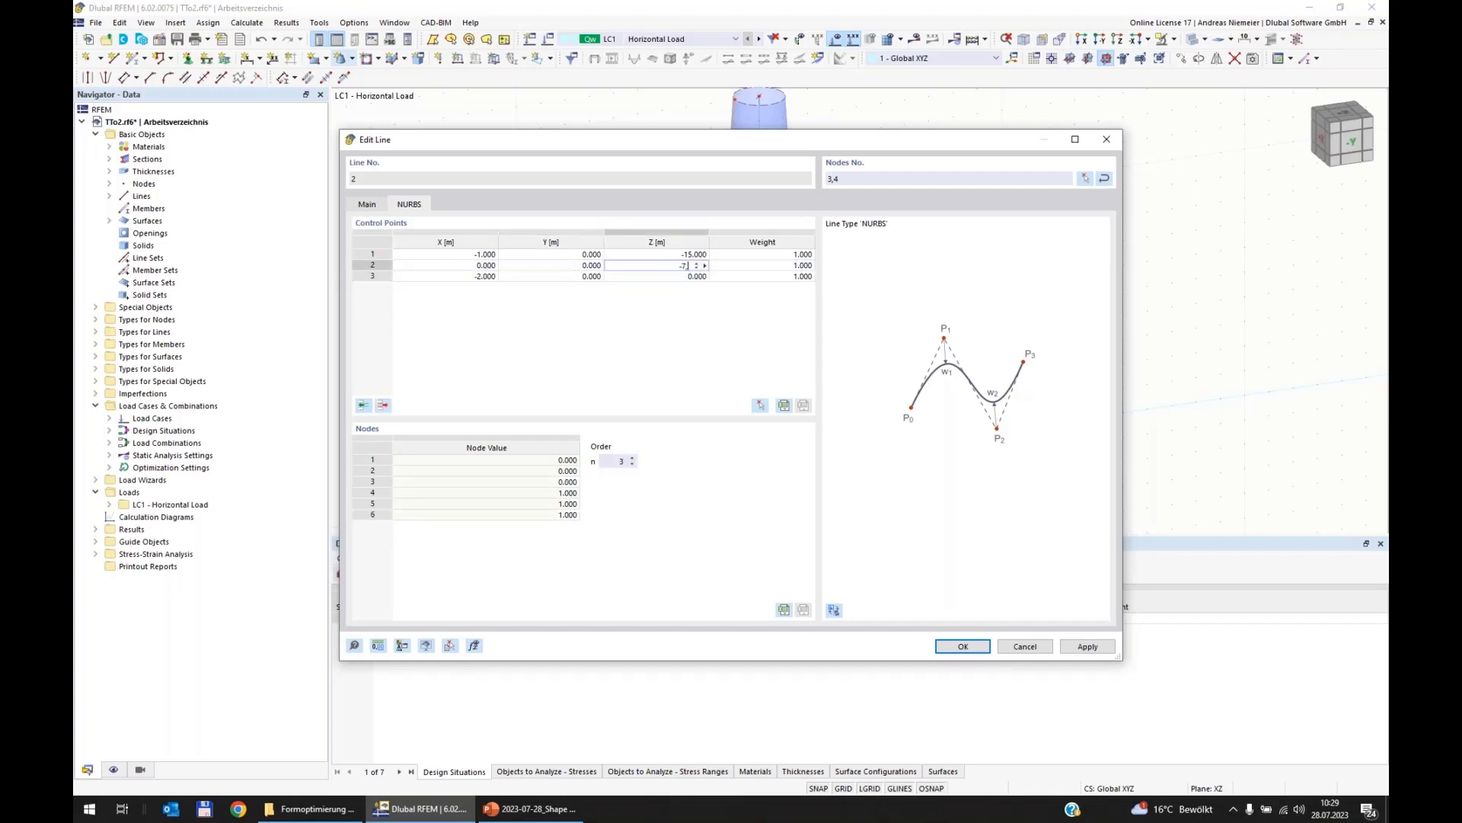
text(,5)
key(Return)
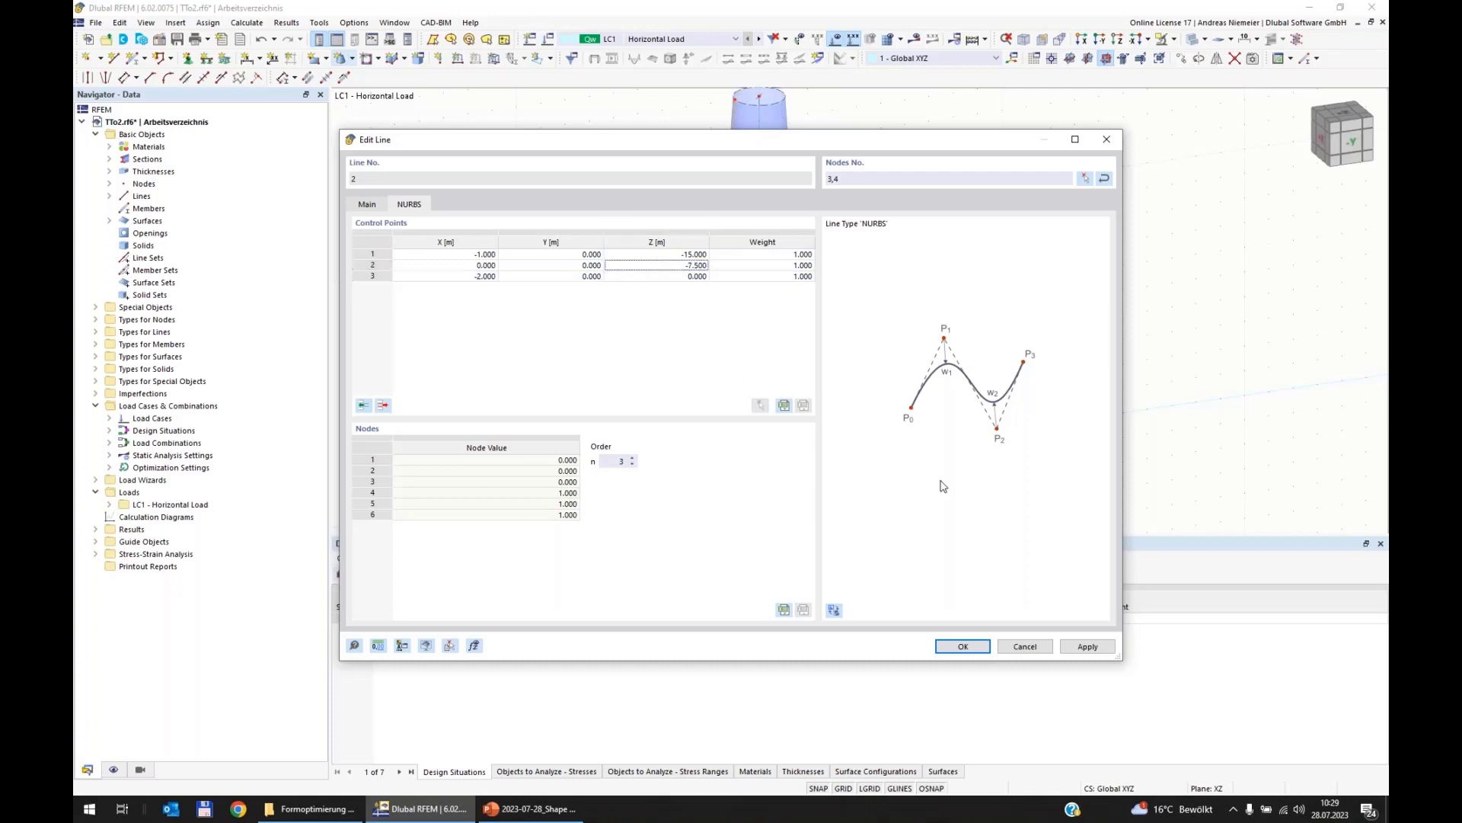
click(962, 646)
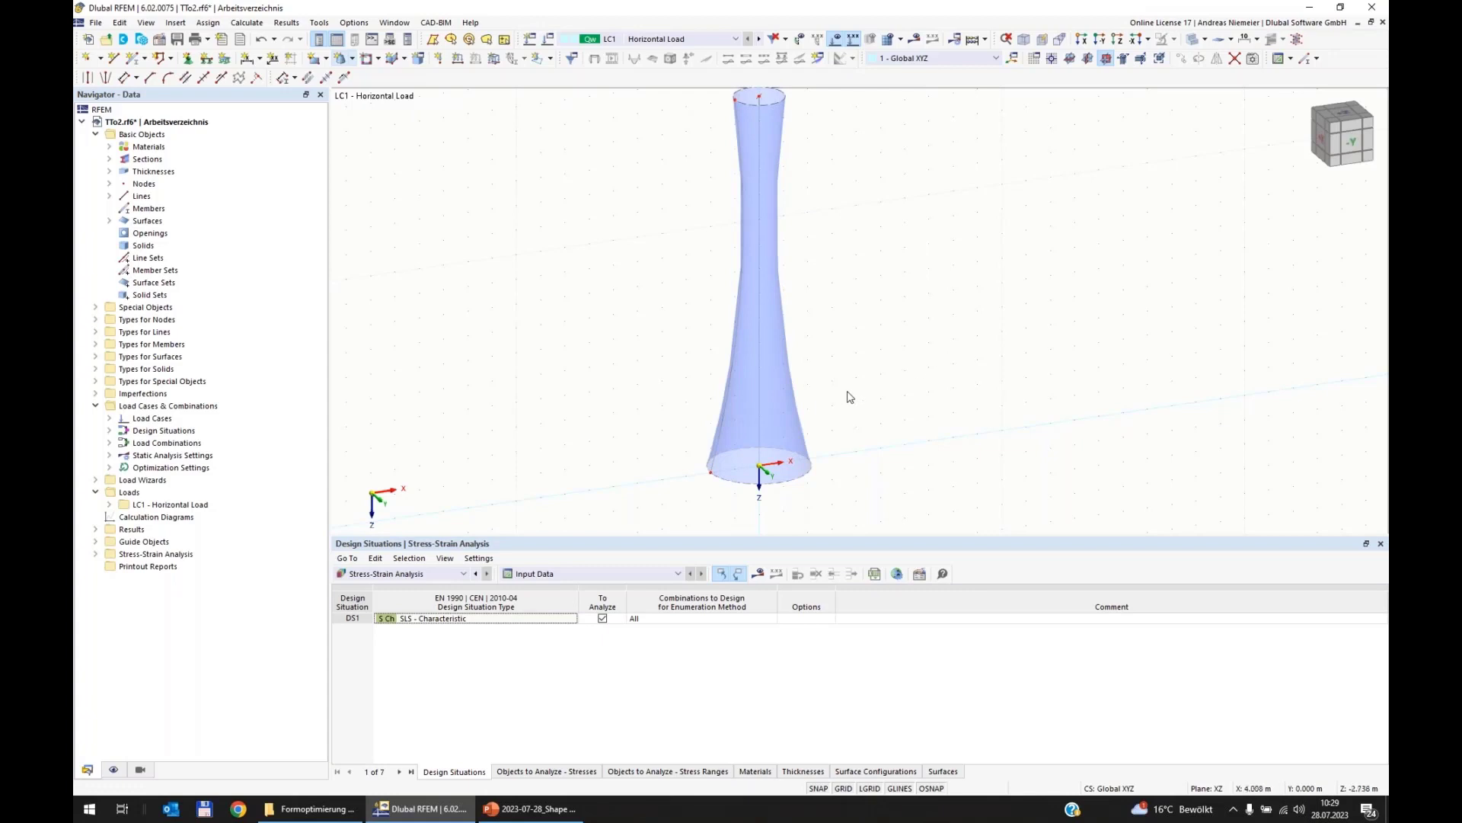
Drag the NURBS control points, undoing an initial bulge, until the slim shaft flares at the base.
scroll(851, 396, down, 2)
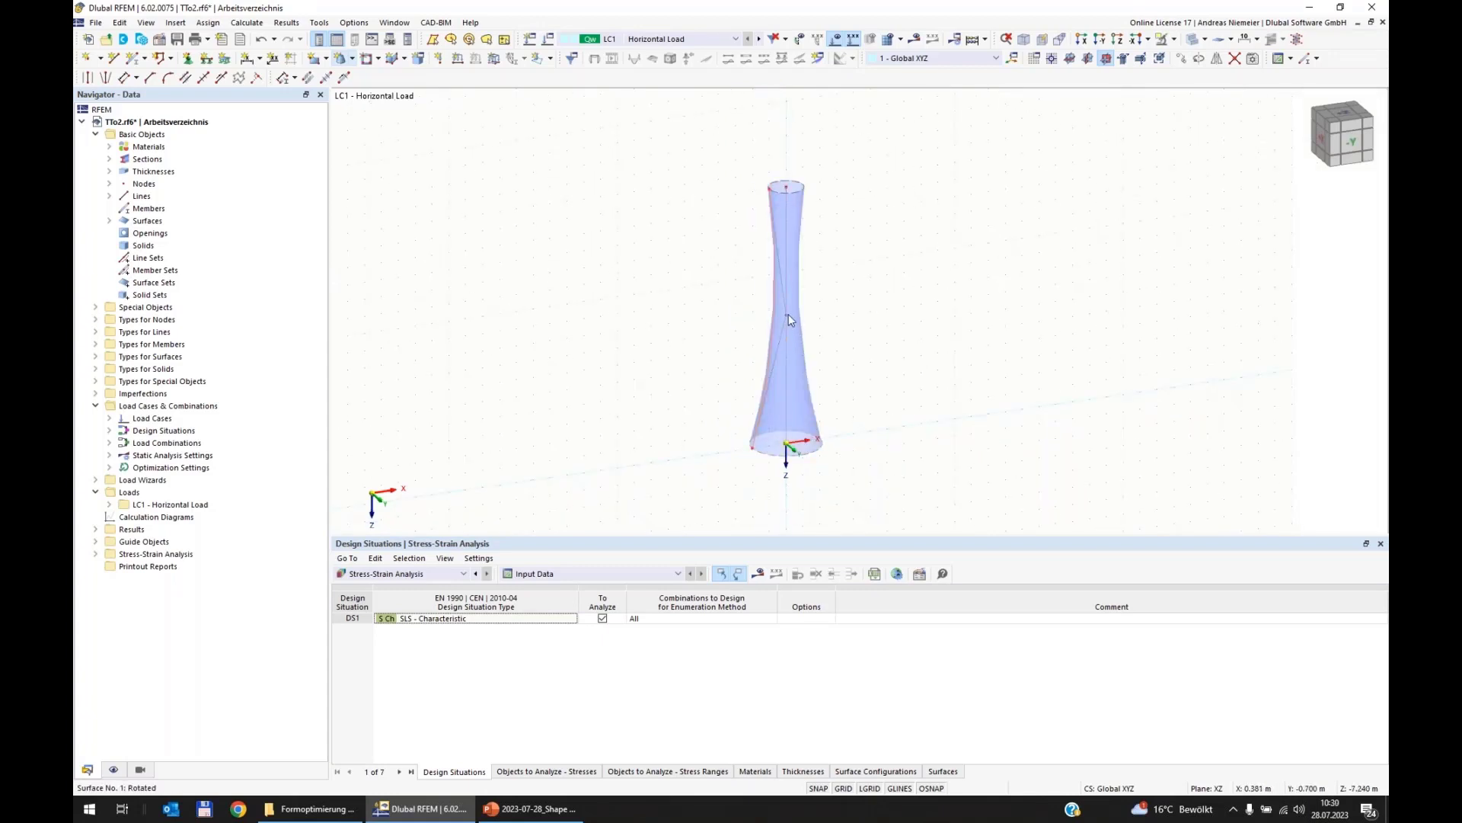
drag(787, 315, 743, 299)
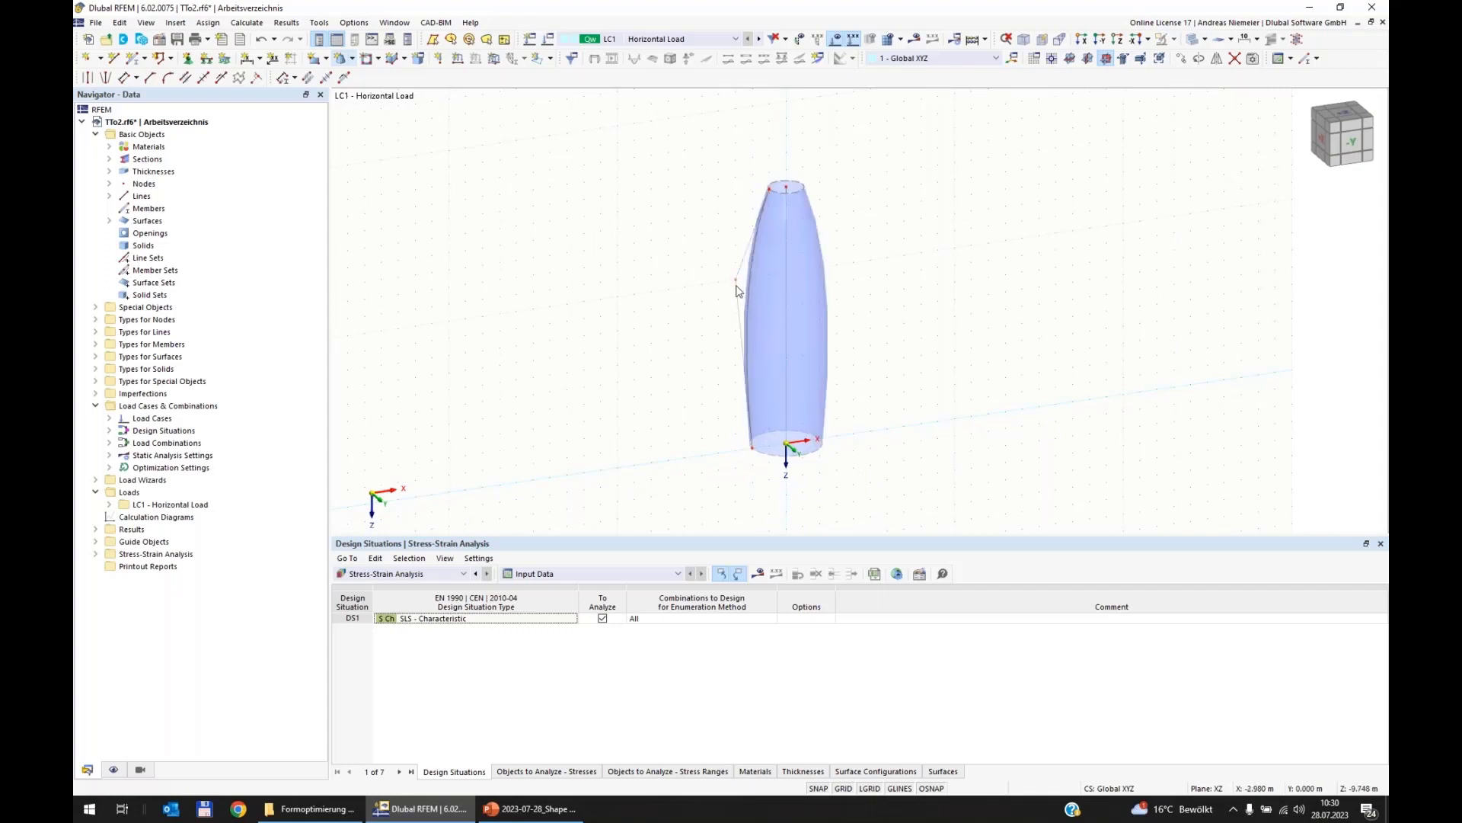
key(ctrl+z)
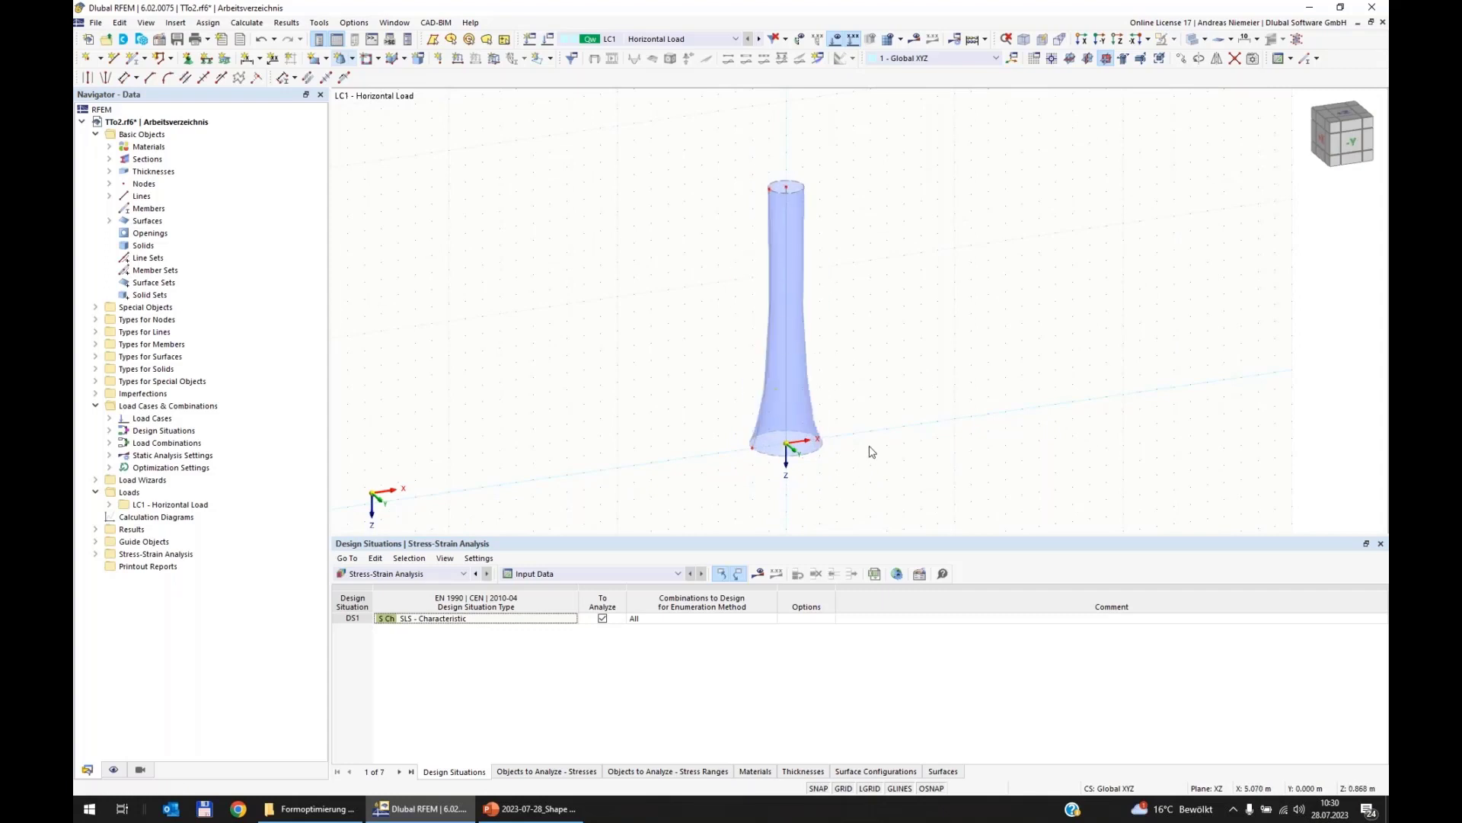
scroll(853, 447, down, 2)
ctrl+middle_drag(814, 438, 792, 421)
scroll(793, 422, up, 4)
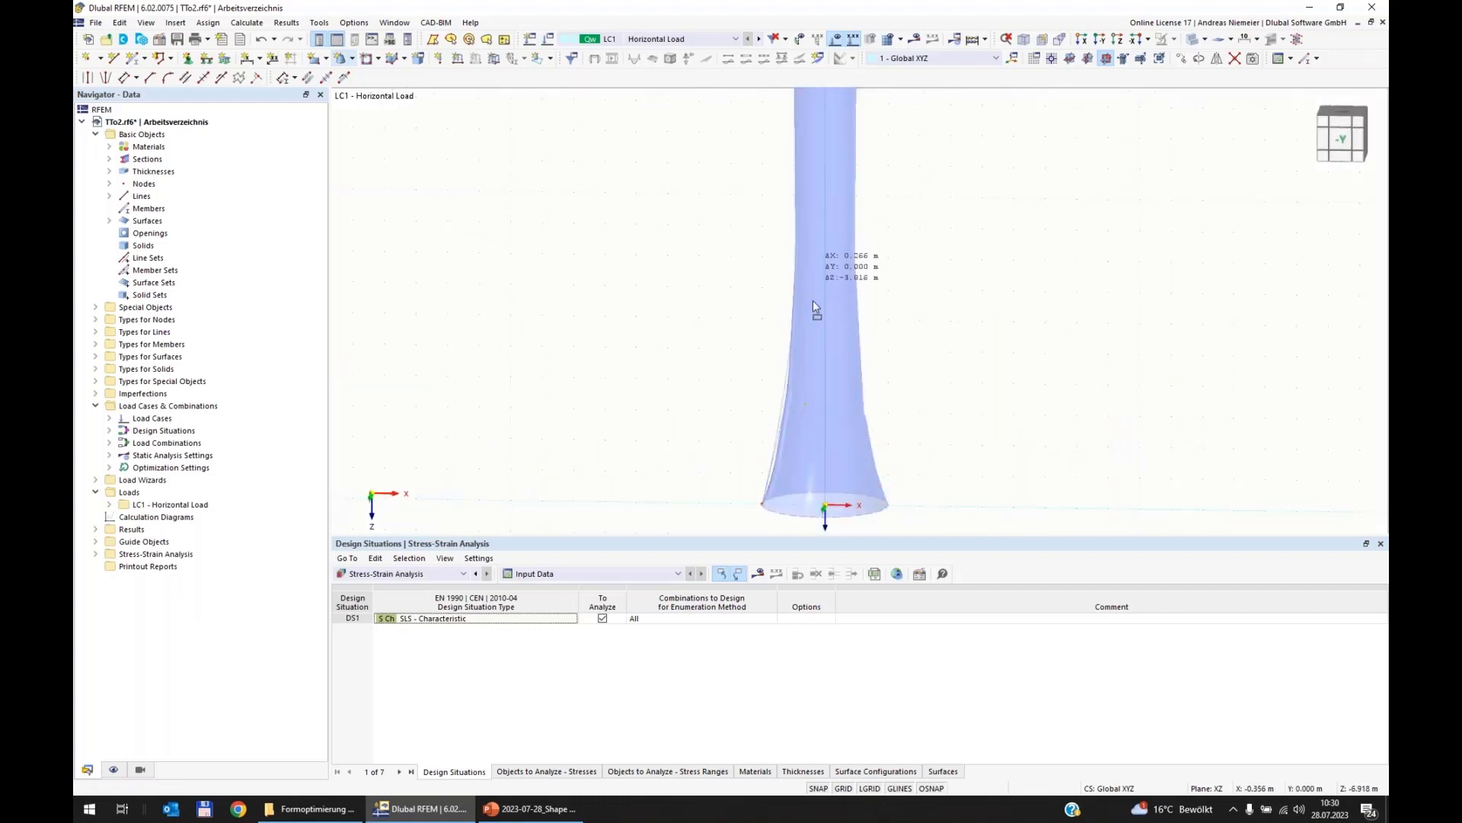
click(823, 372)
drag(811, 322, 810, 416)
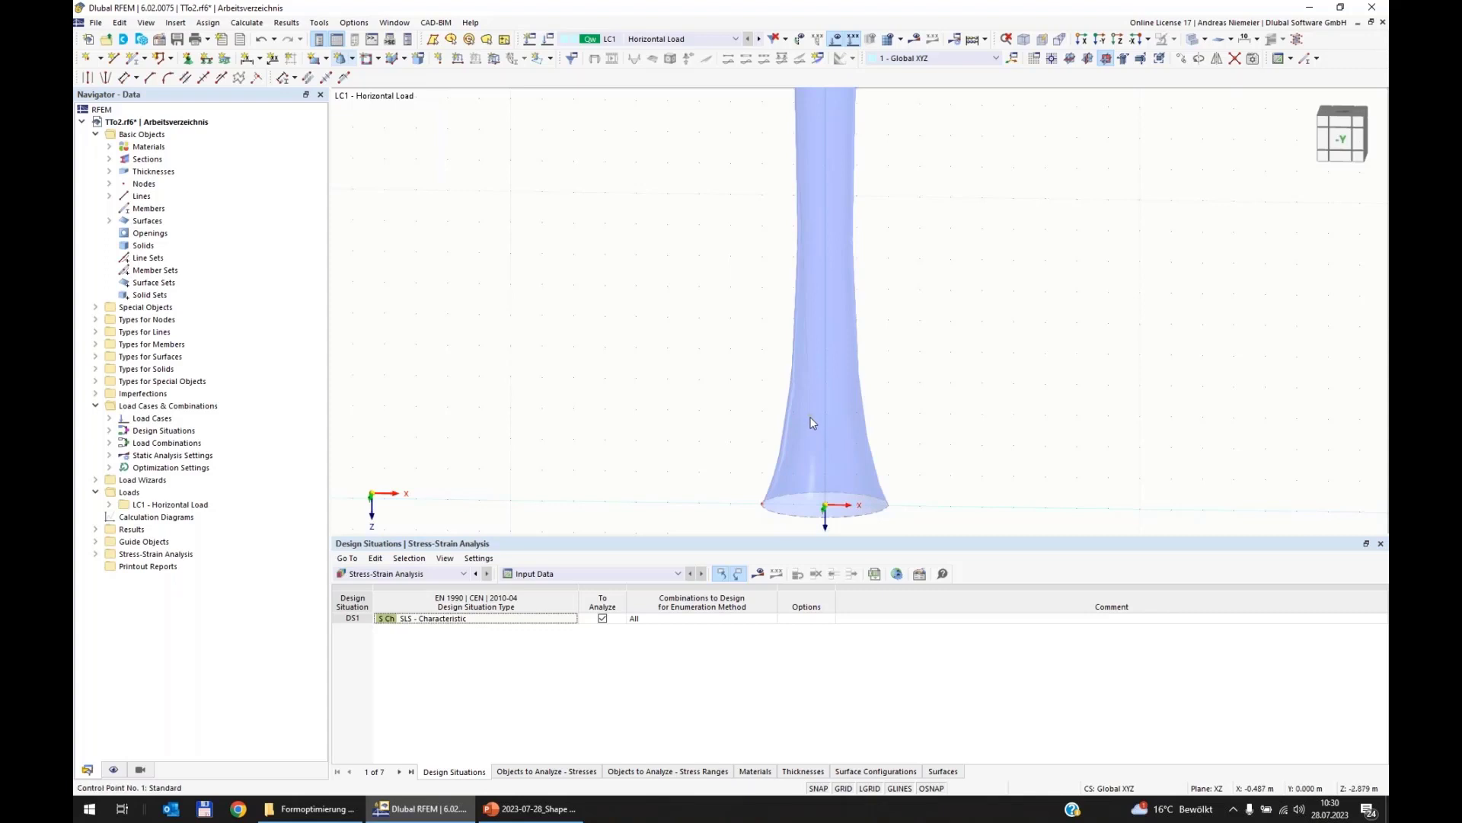
drag(807, 419, 731, 466)
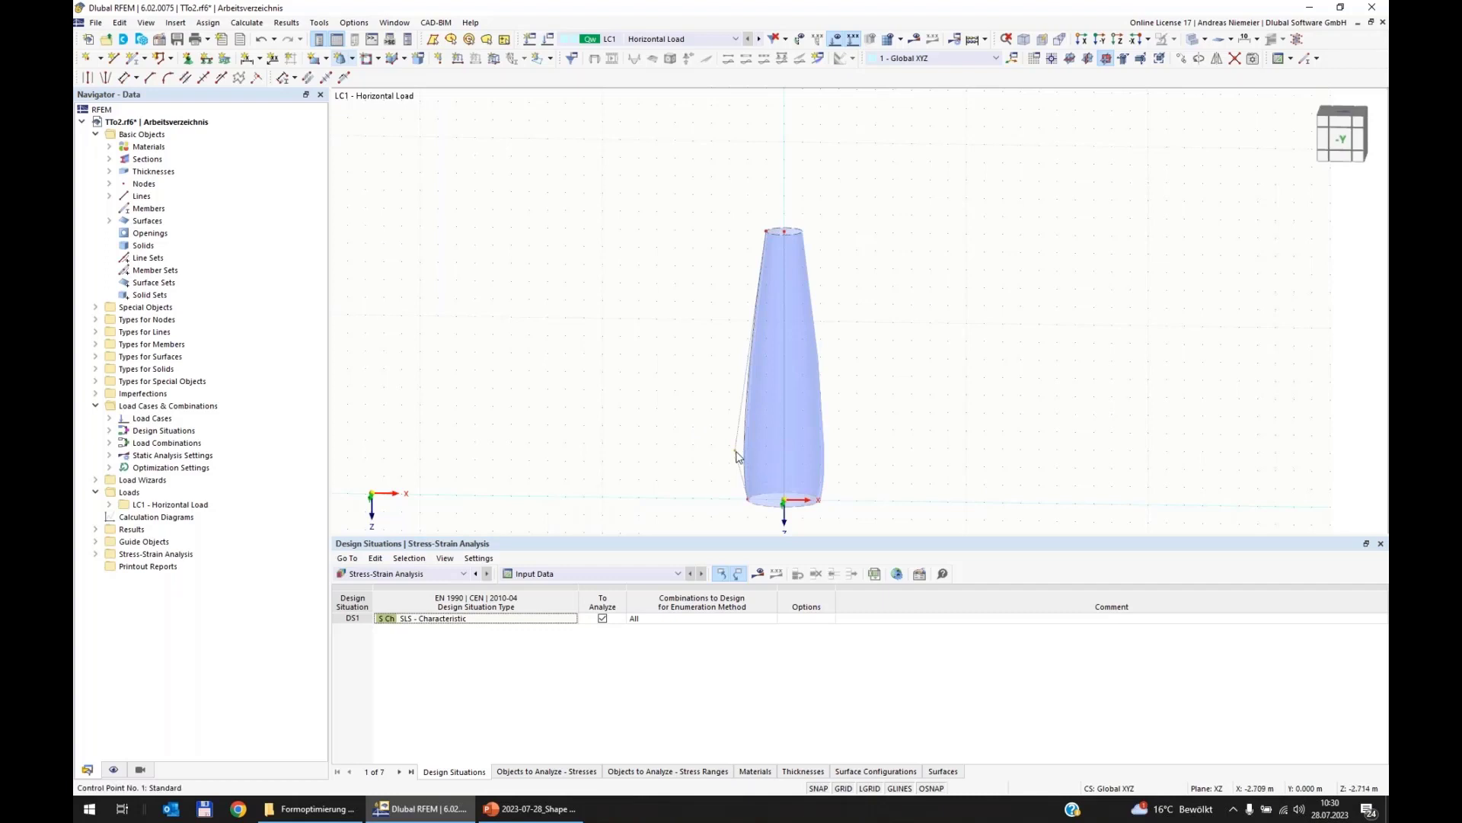
drag(737, 455, 776, 467)
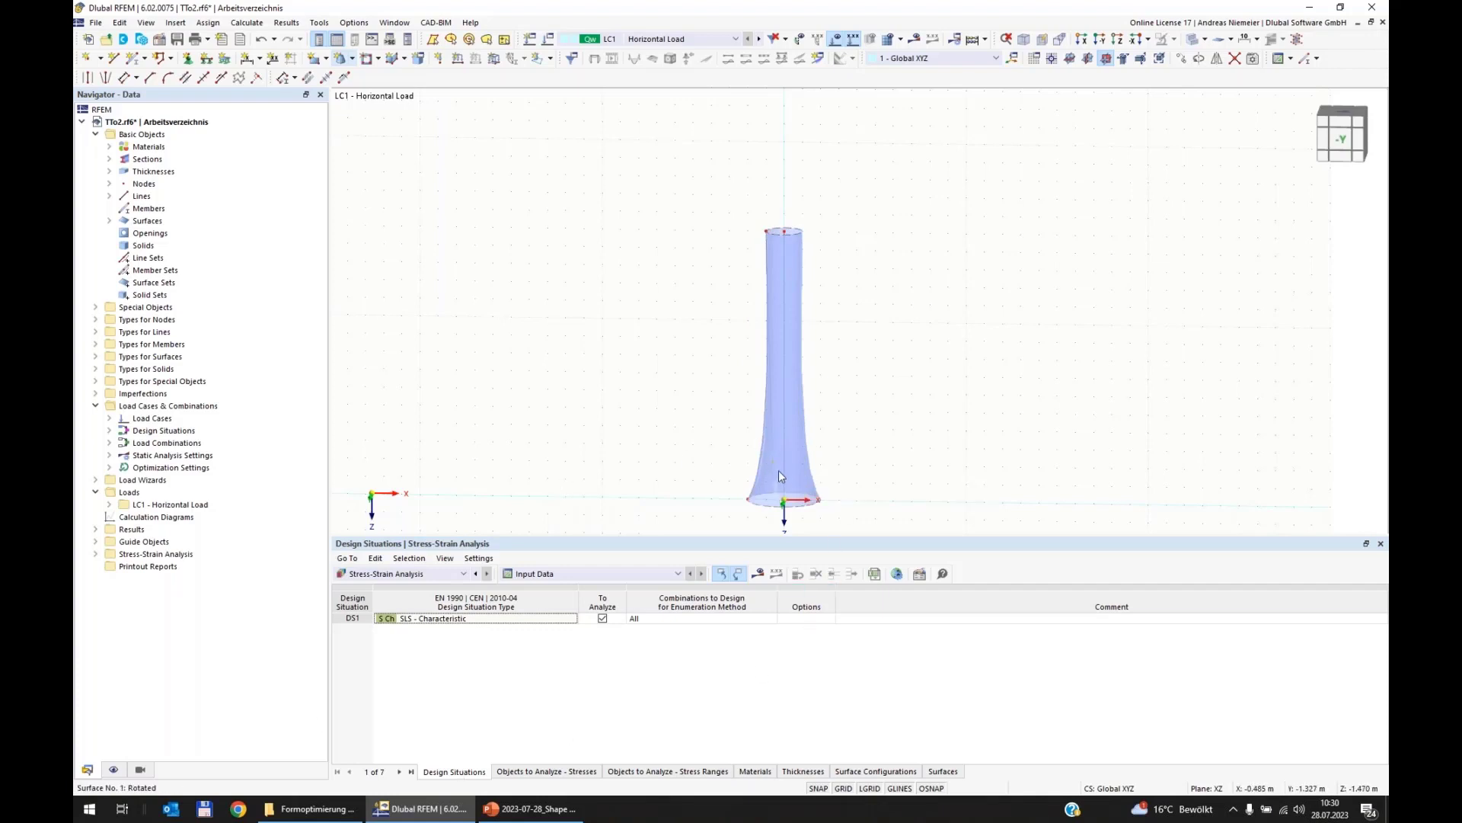
Pull a surface control point down to reshape the tower into a bulging taper.
click(530, 809)
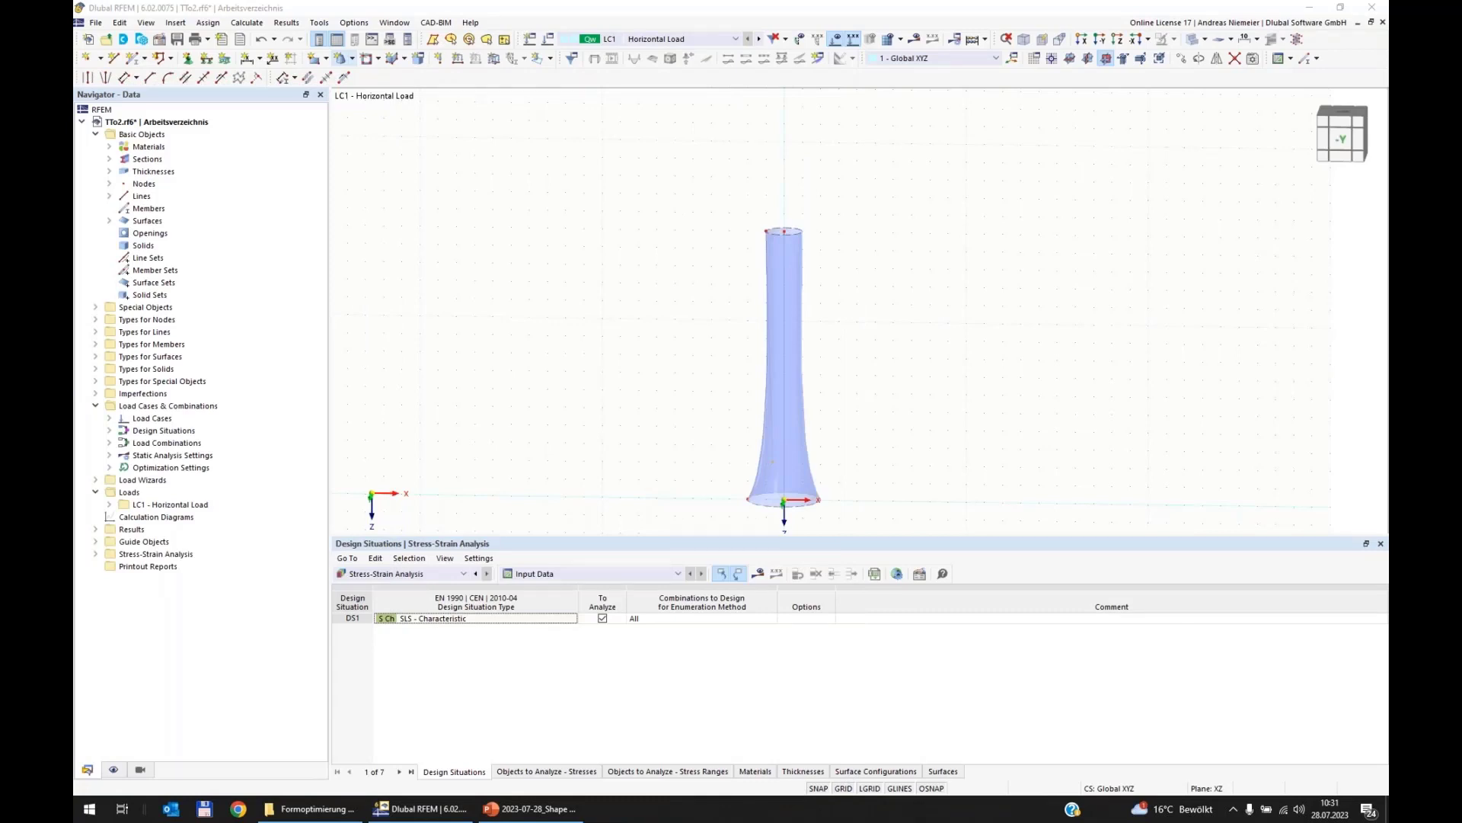
scroll(771, 462, up, 1)
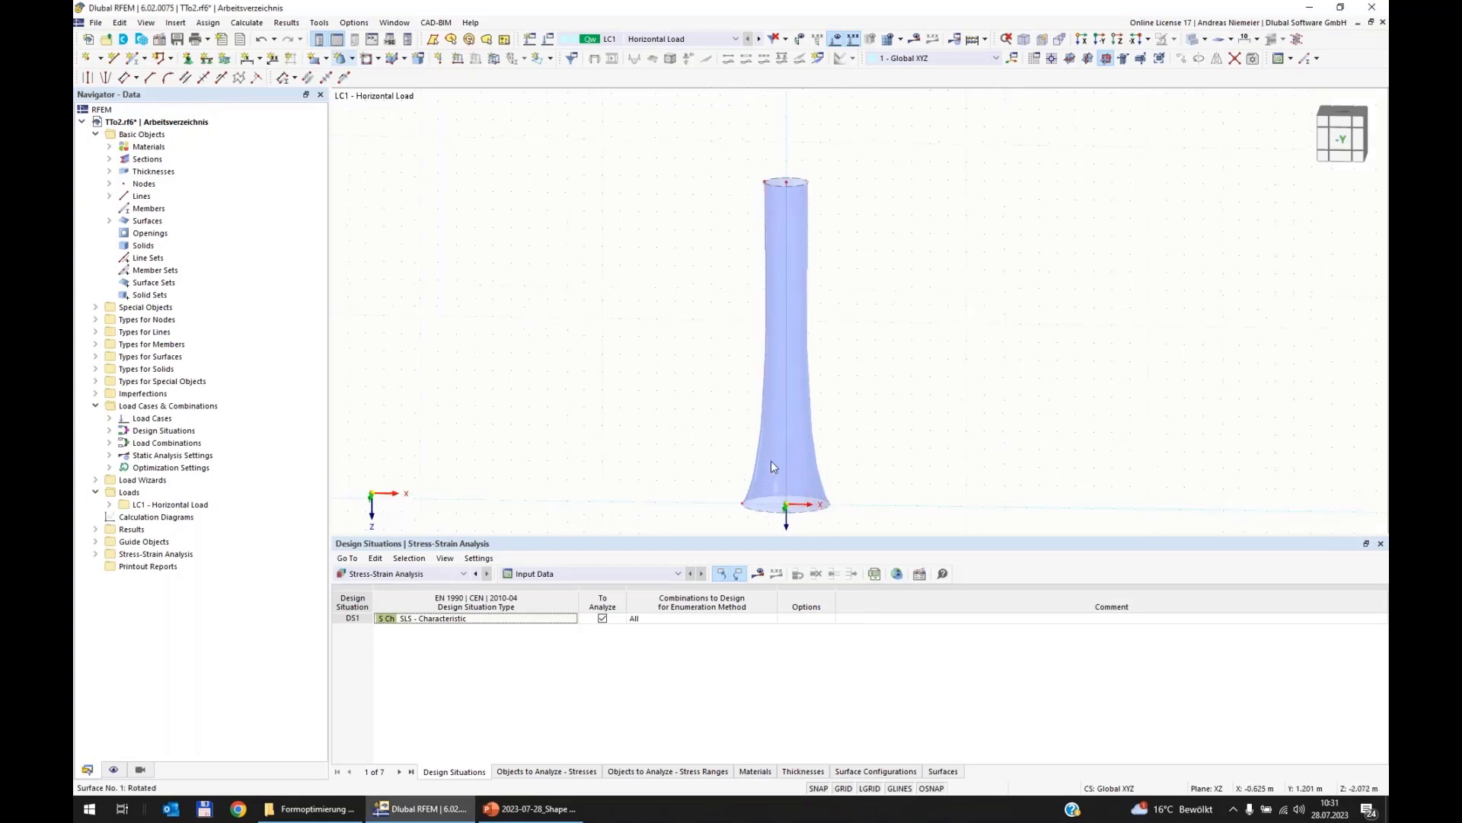
scroll(771, 460, up, 1)
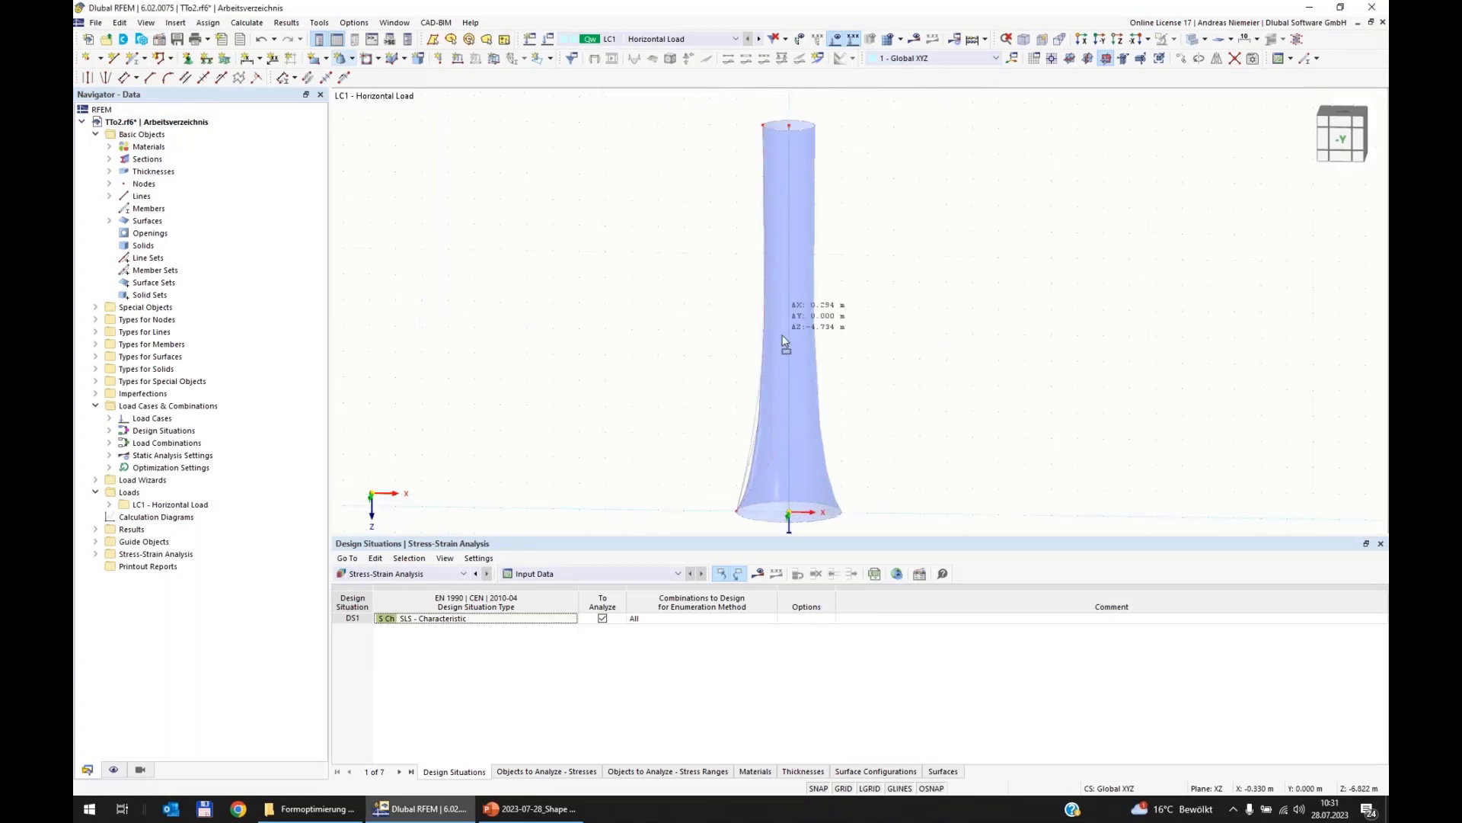
drag(785, 341, 718, 460)
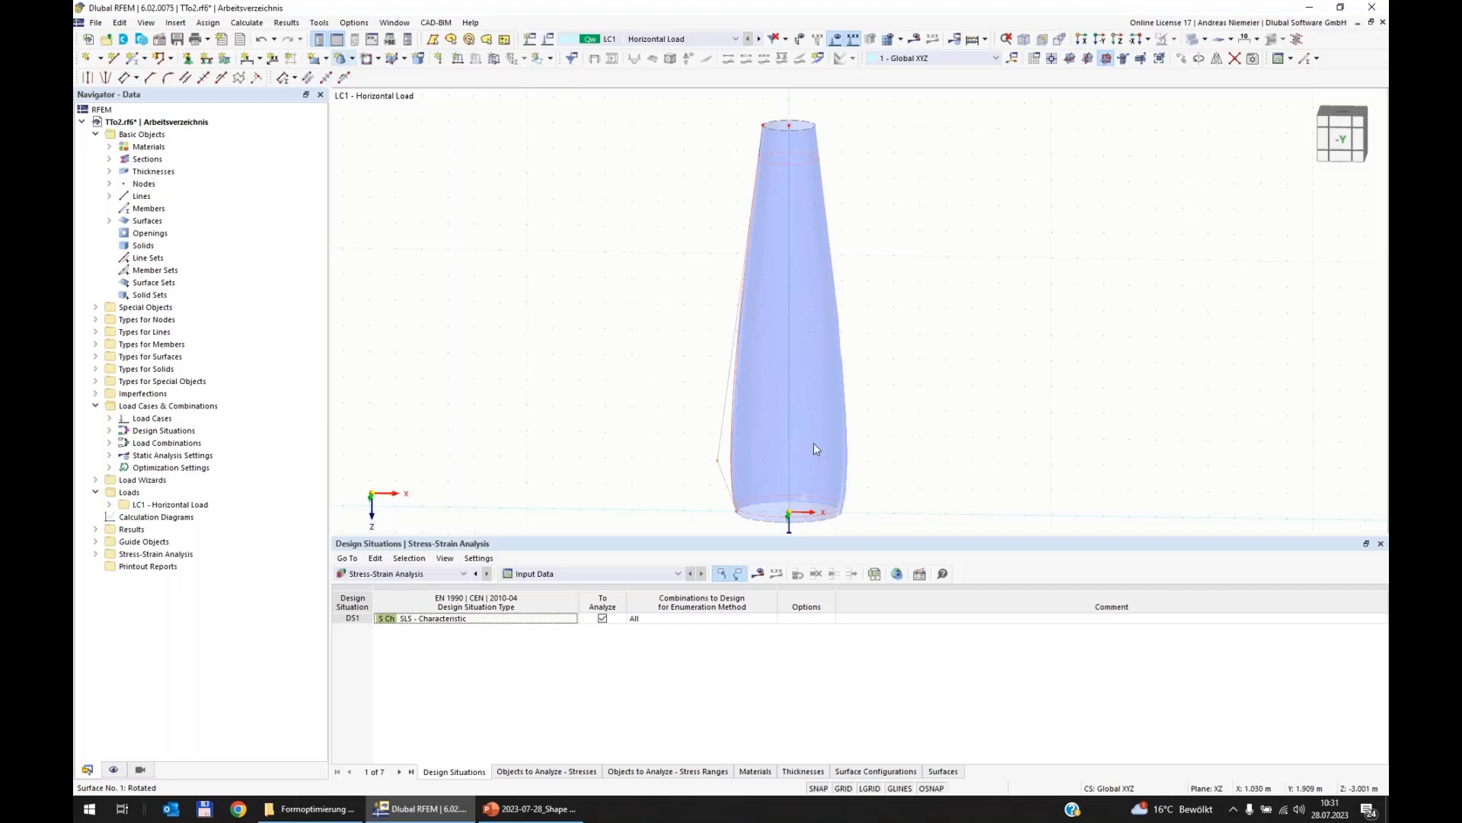
Nudge the control point up-left, close the Design Situations panel and window-select the whole model.
drag(717, 467, 713, 425)
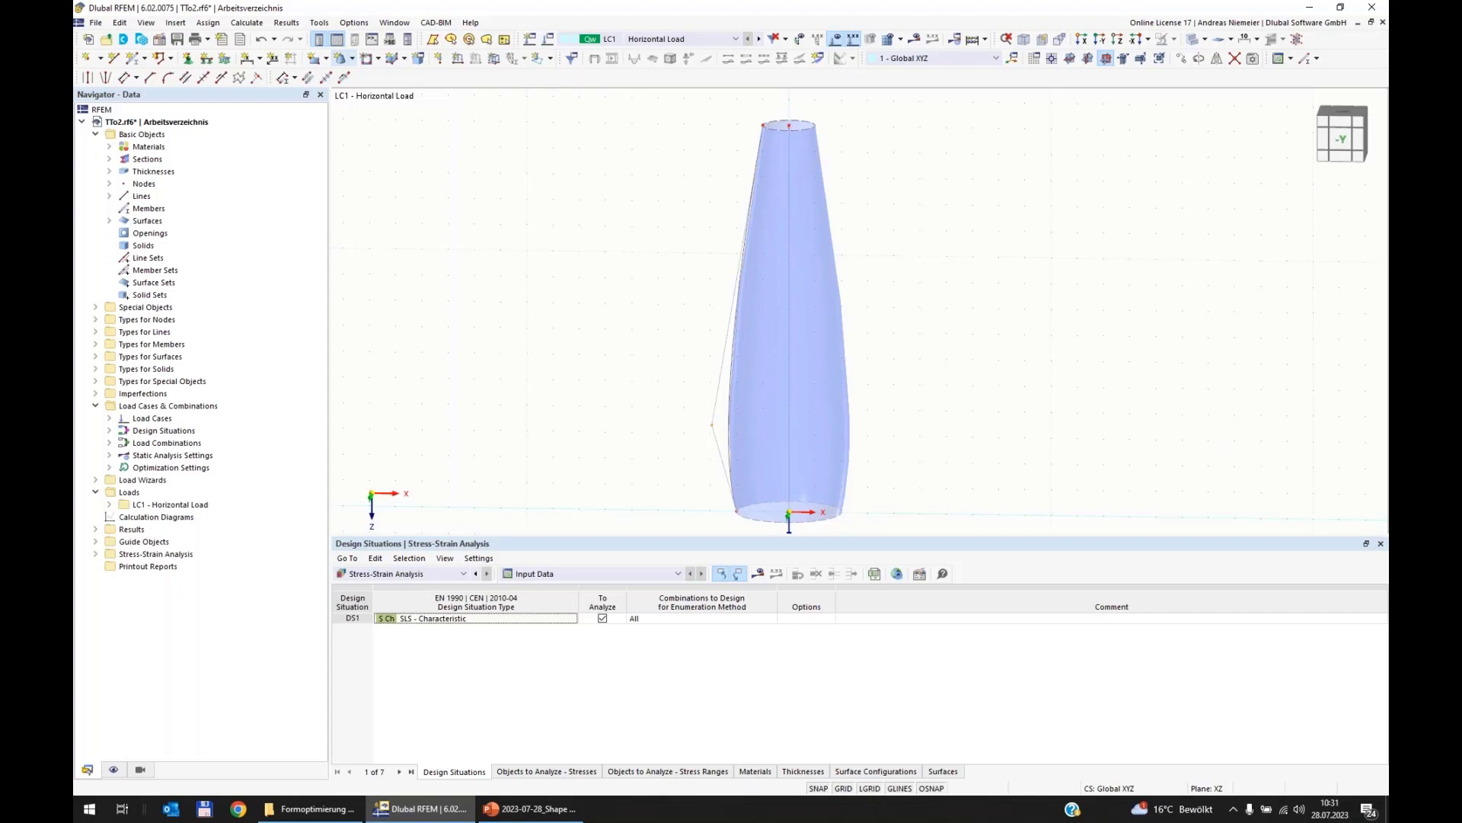
click(1381, 543)
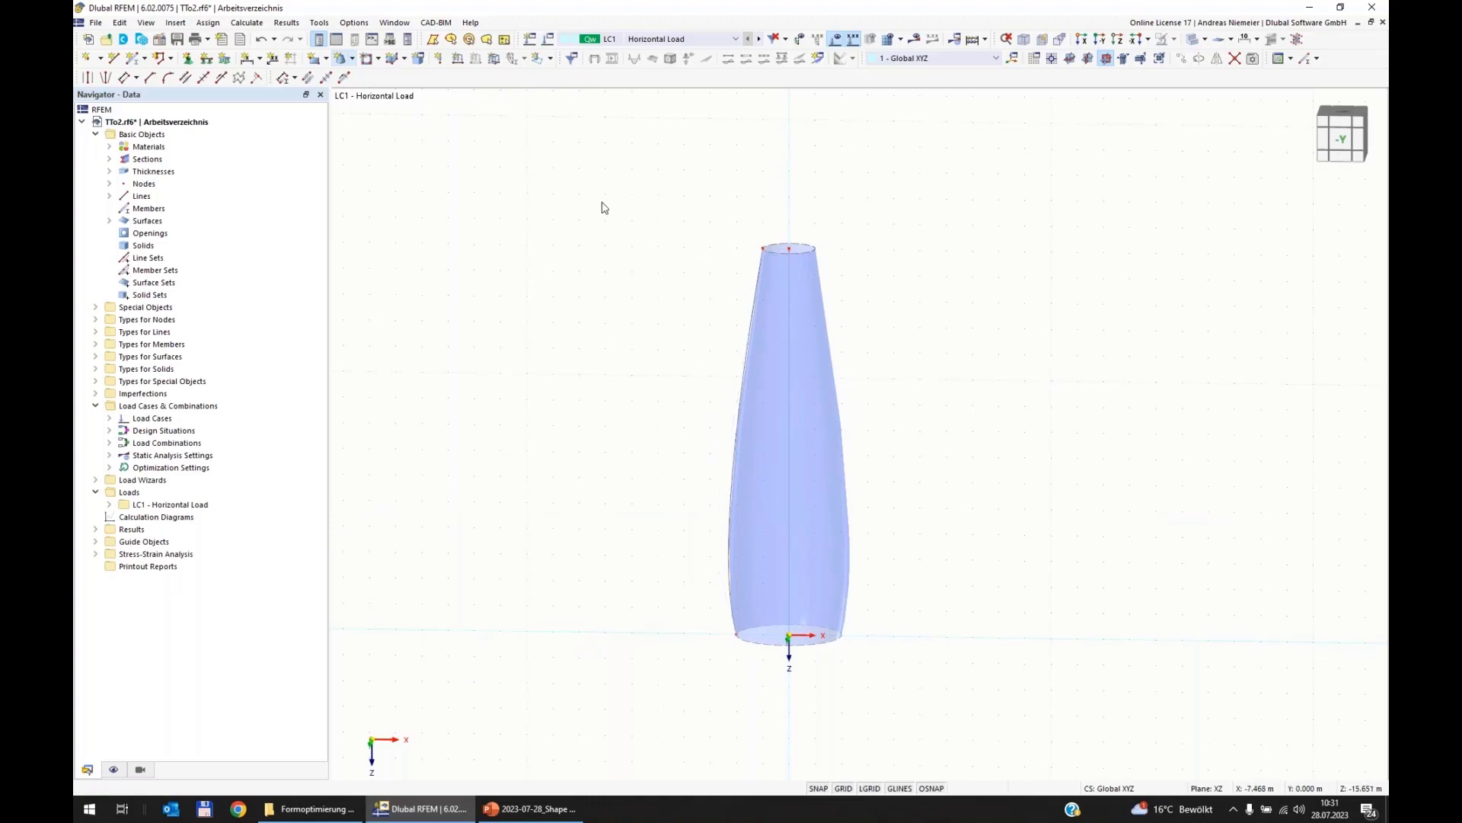
drag(603, 196, 1001, 716)
Delete the whole model and insert the Formopti v12 block from Others › General.
key(Delete)
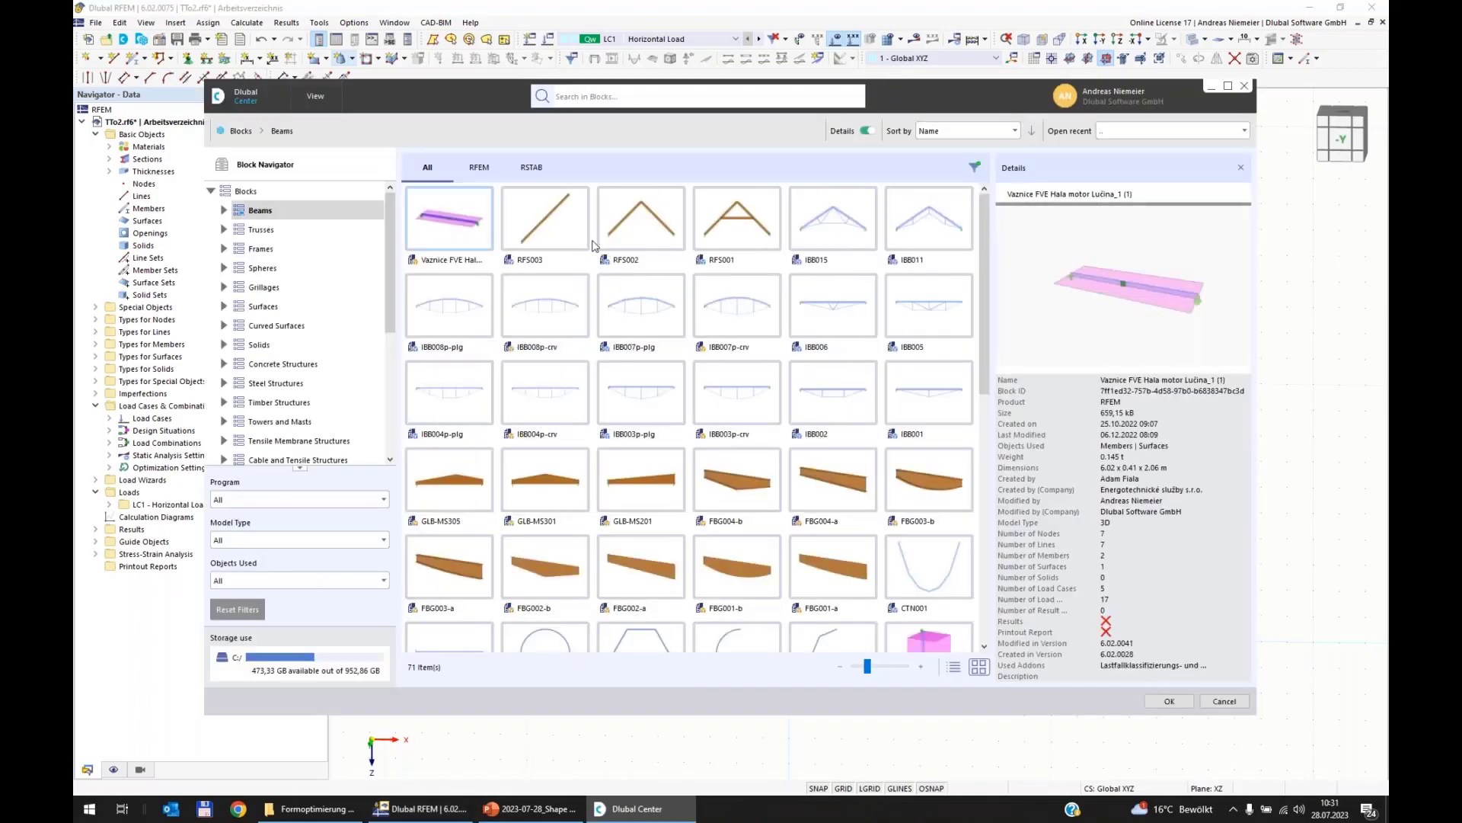
scroll(274, 326, down, 4)
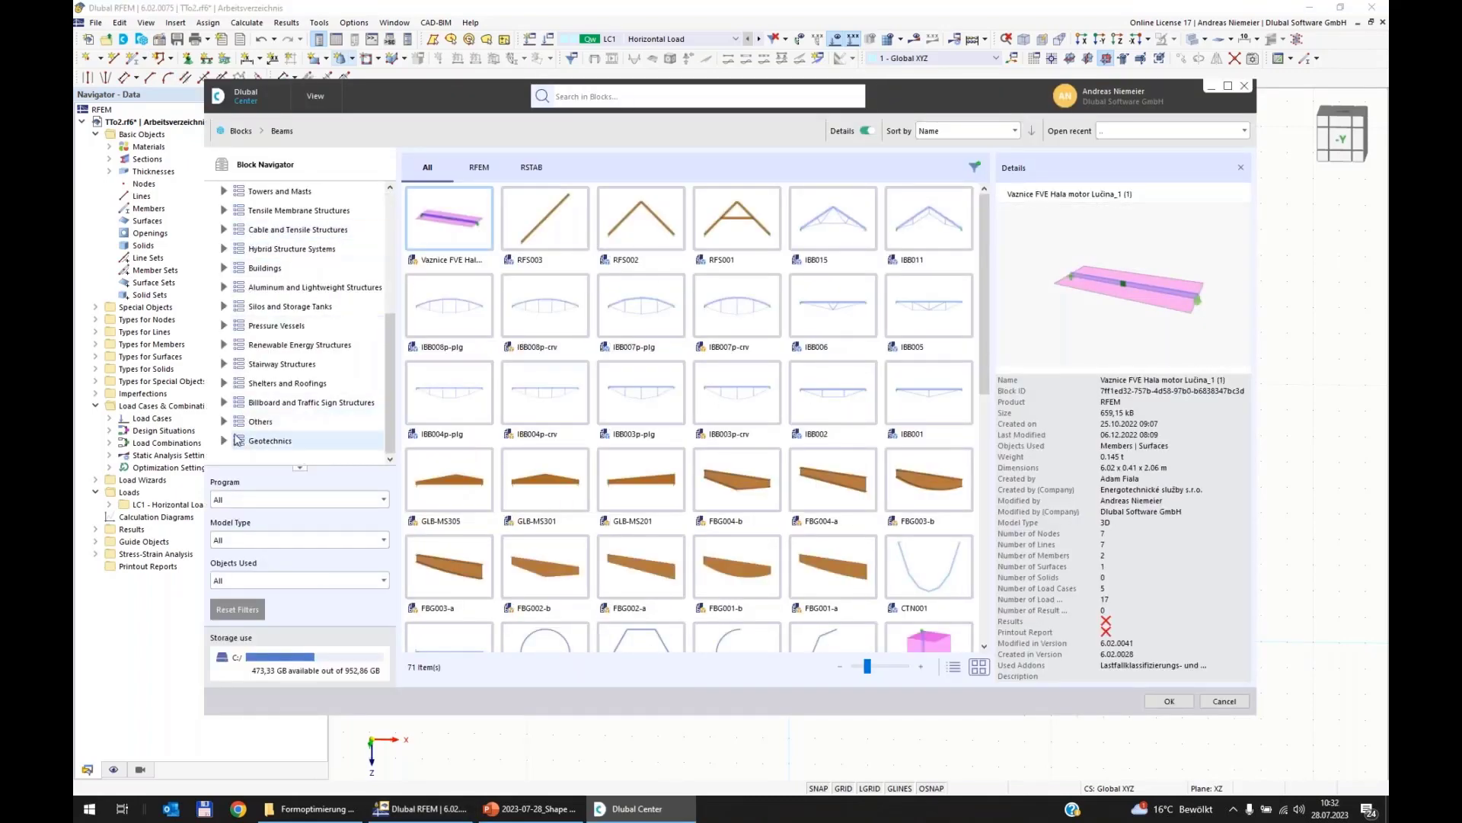
click(224, 421)
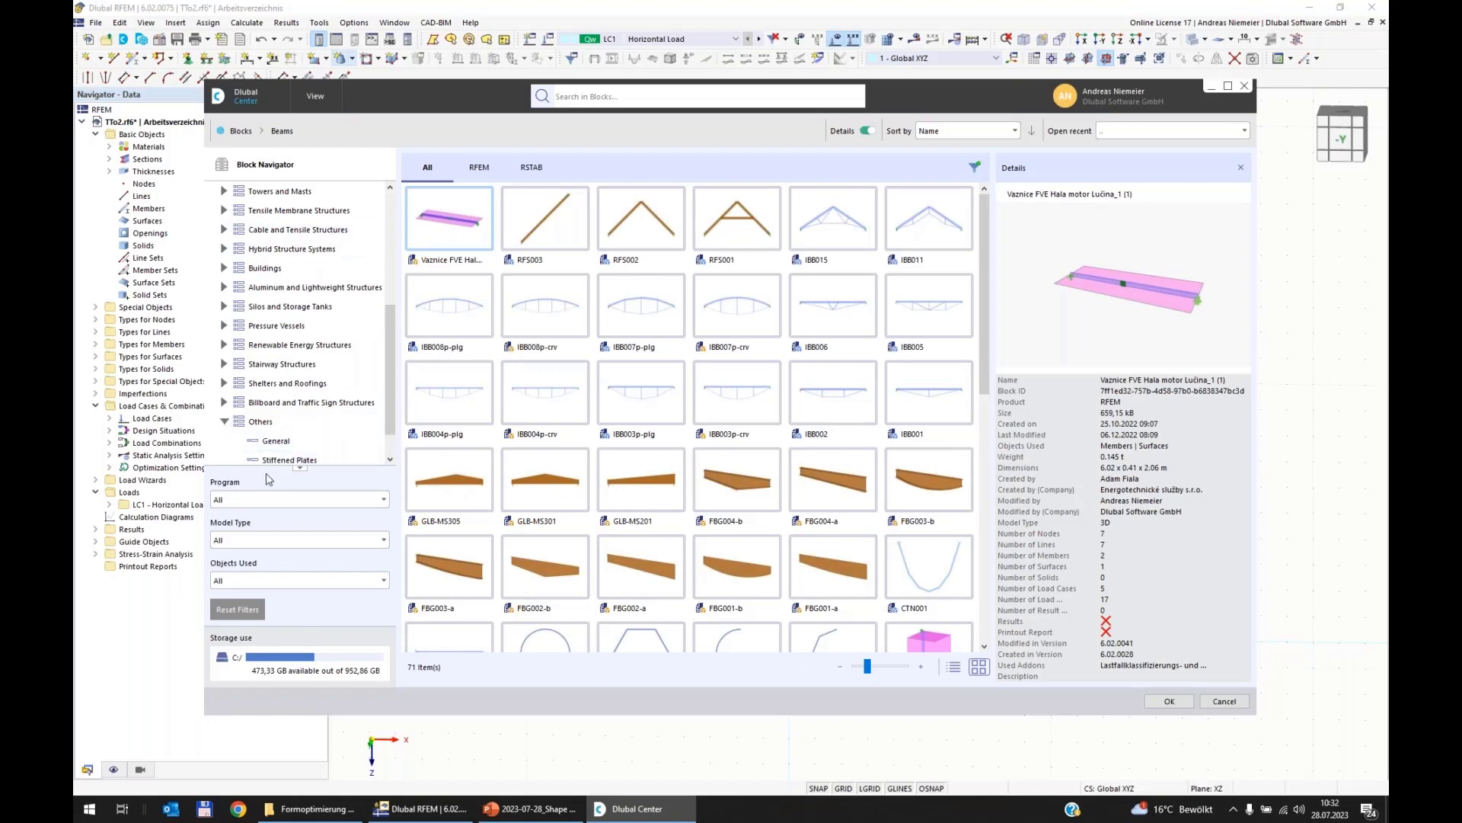
click(284, 446)
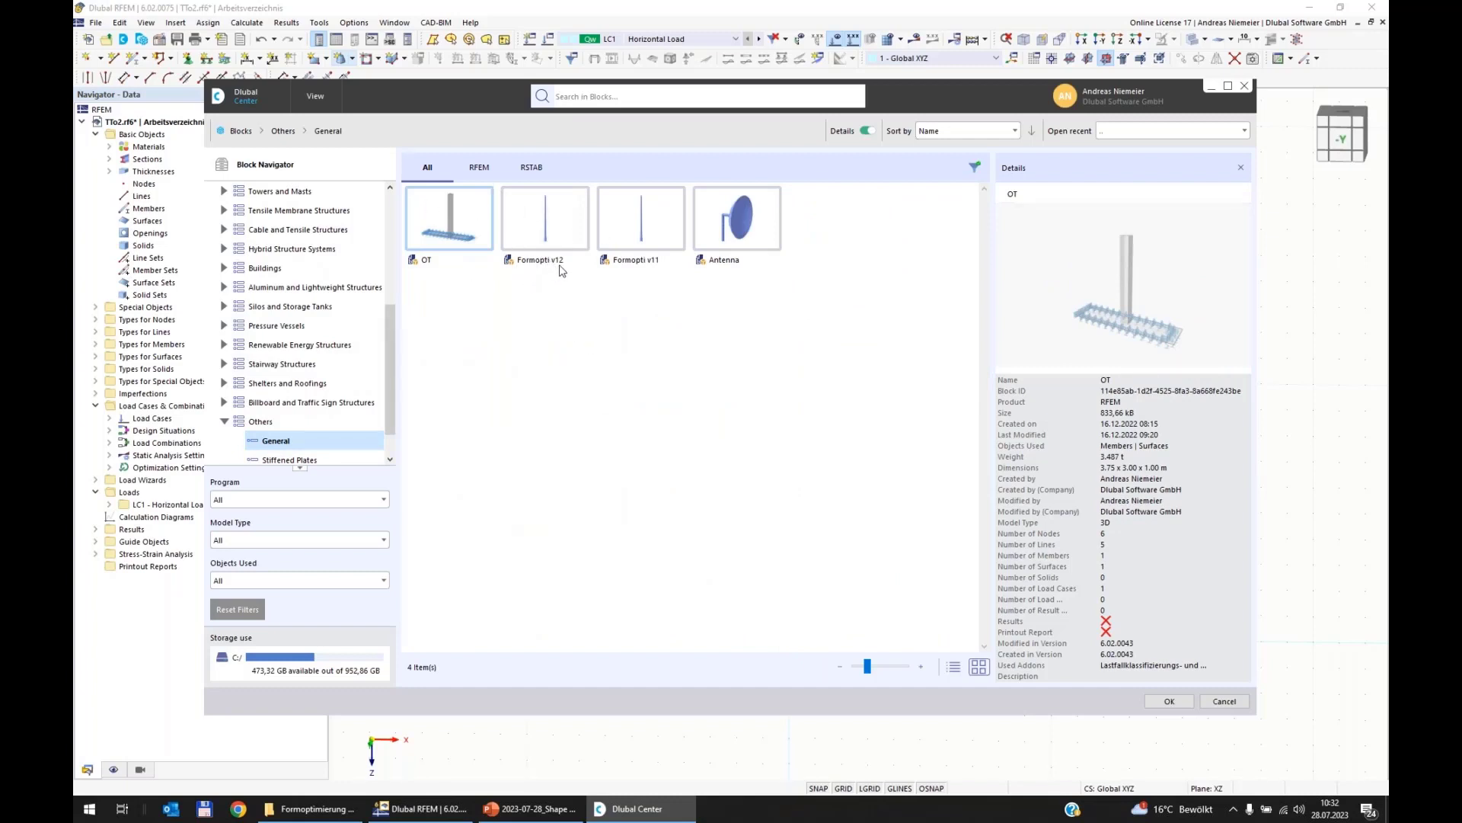
click(565, 234)
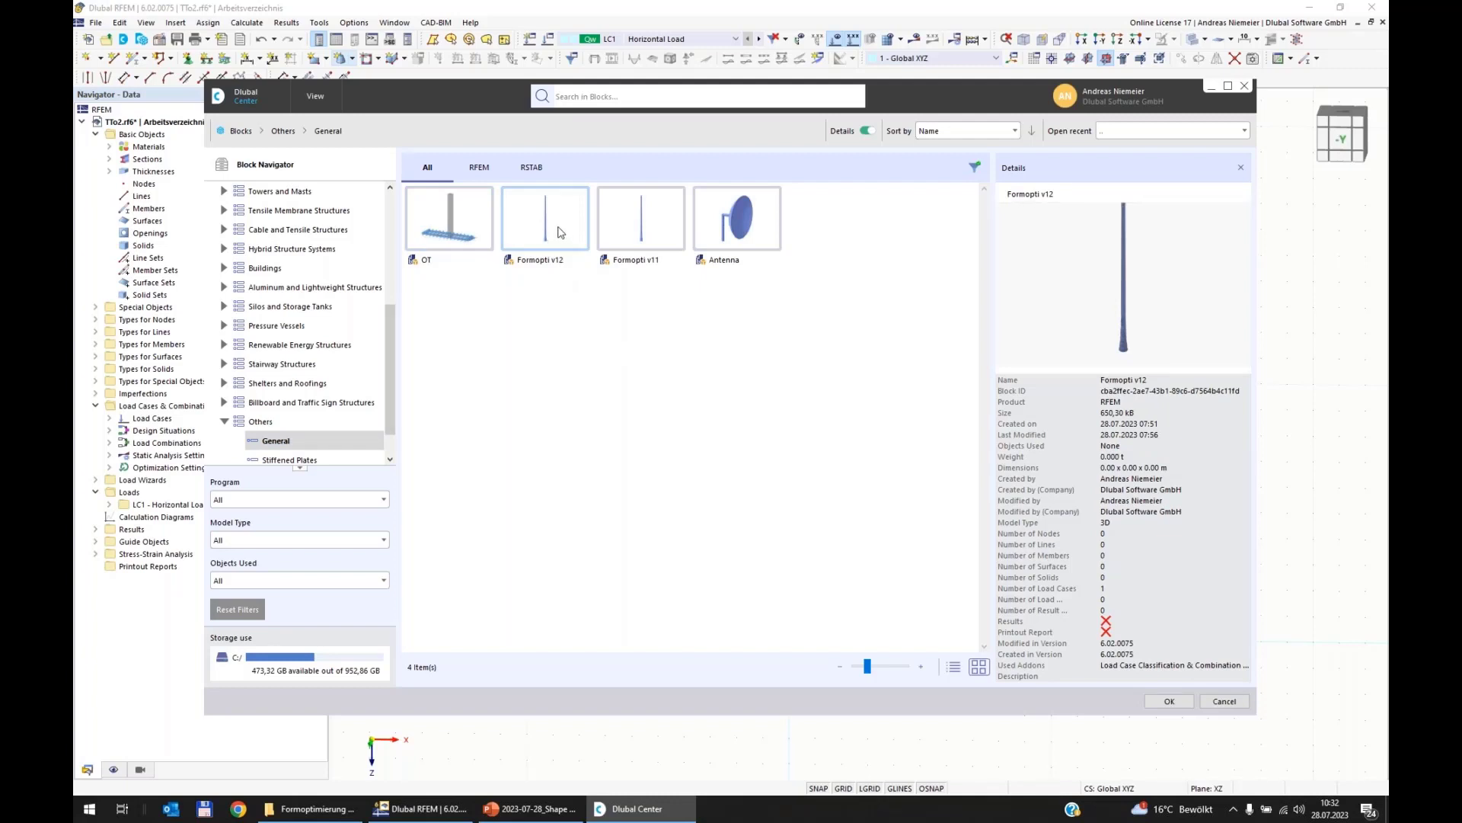
double_click(560, 232)
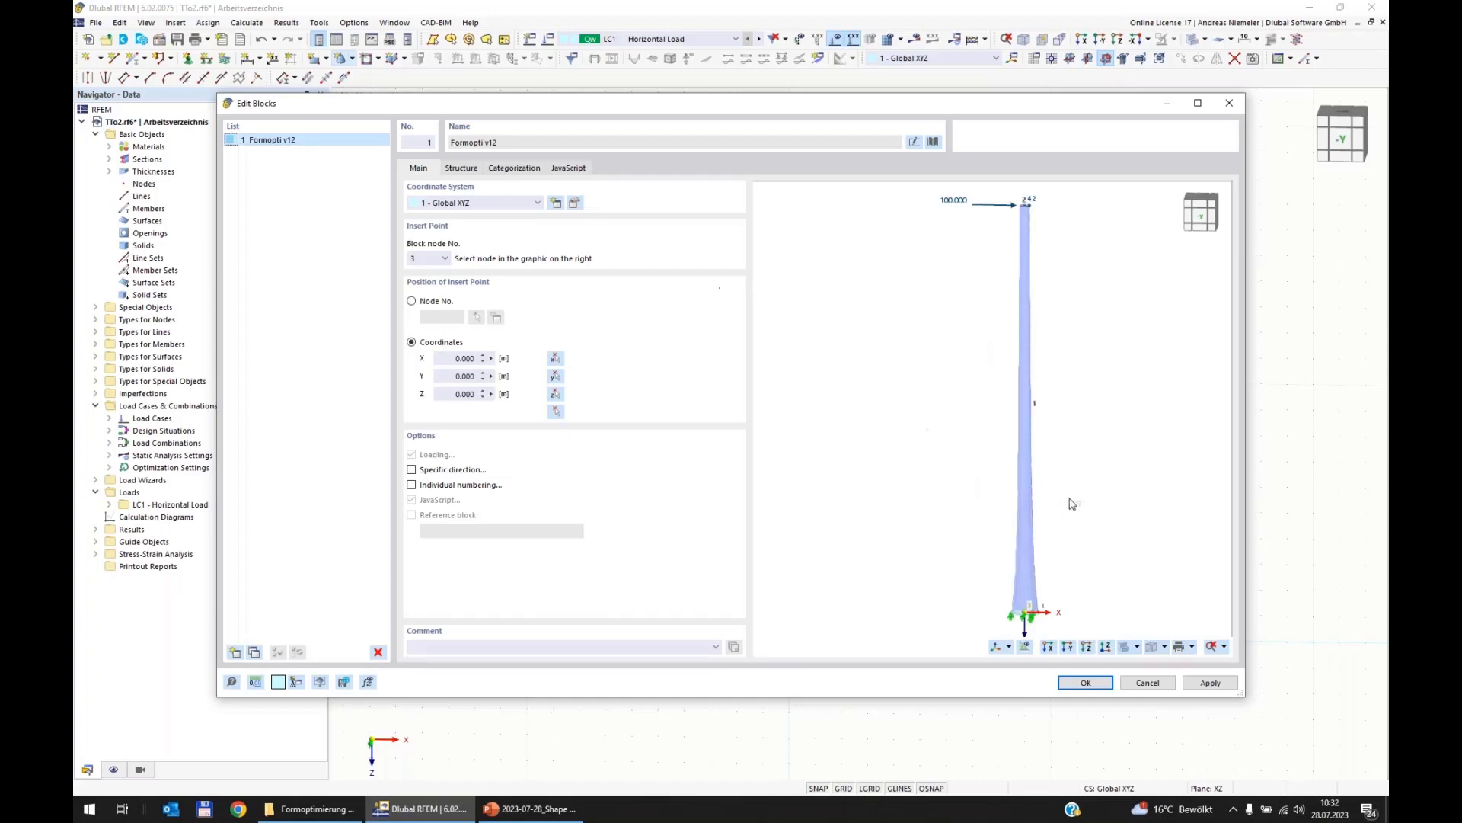
Zoom and pan the Formopti v12 block preview to frame the whole column.
scroll(1070, 499, down, 1)
middle_drag(1070, 495, 926, 533)
scroll(925, 548, up, 3)
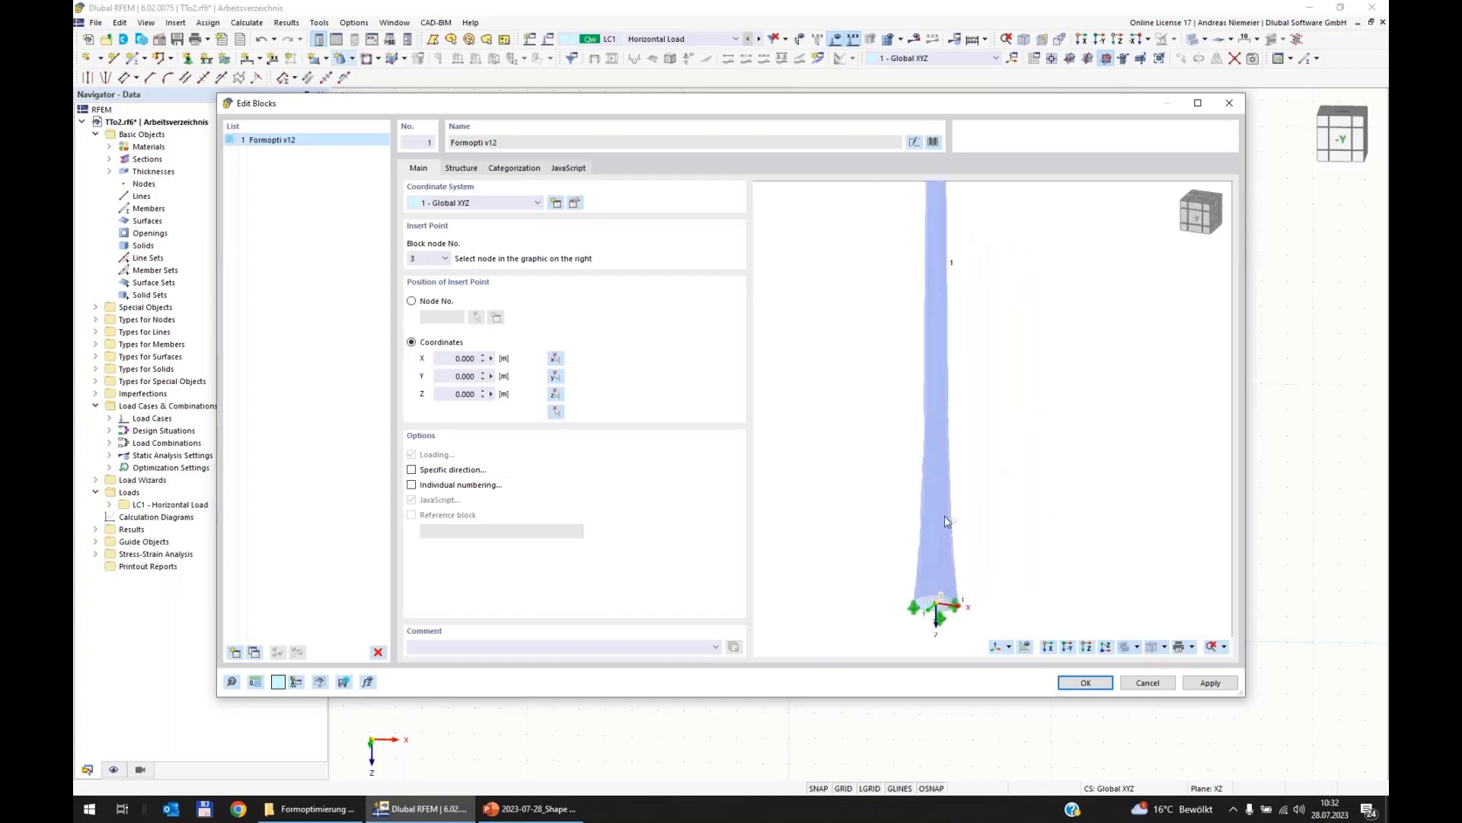
scroll(945, 434, down, 4)
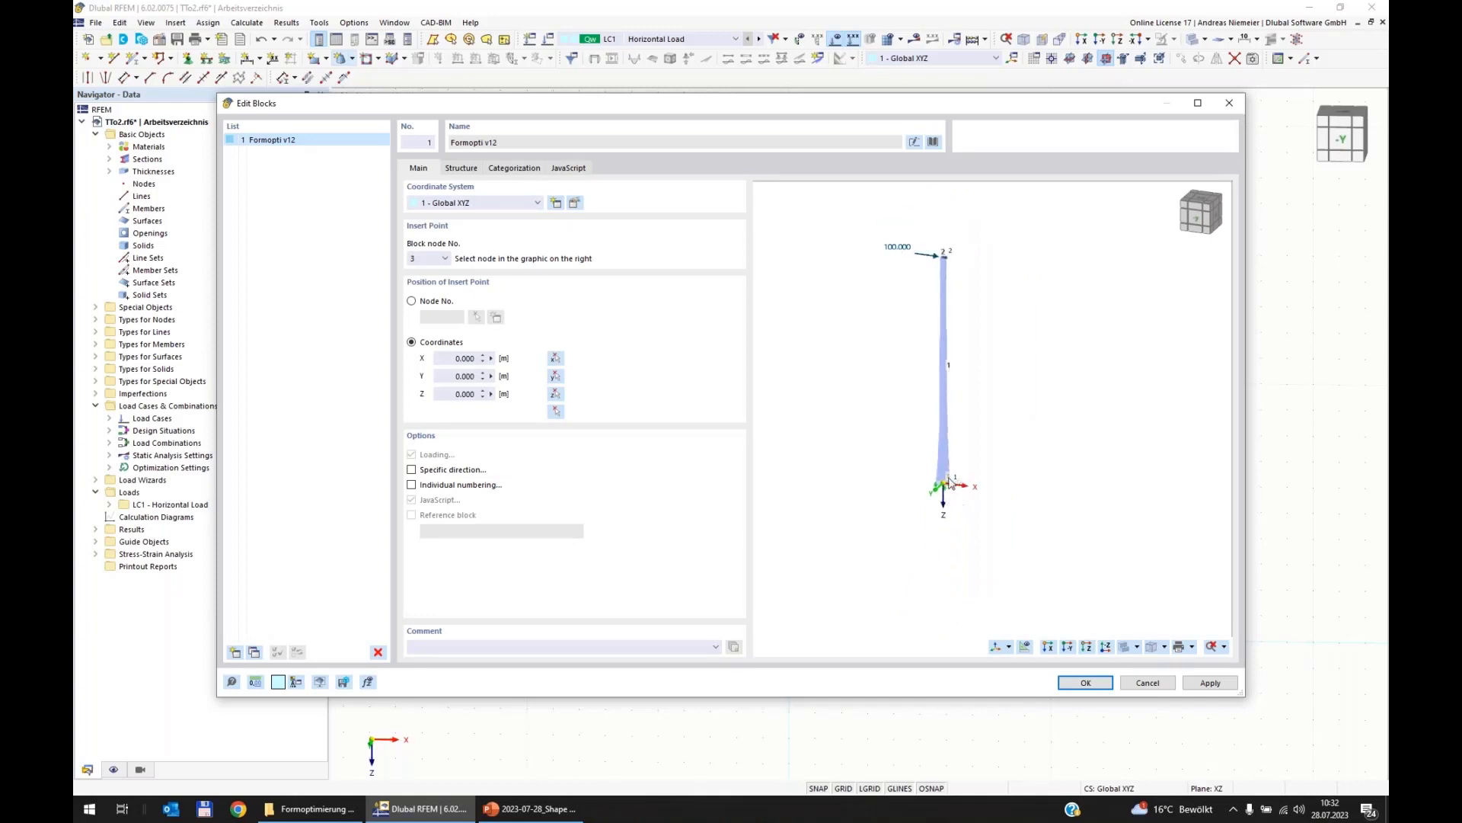
scroll(945, 501, up, 3)
scroll(943, 501, up, 1)
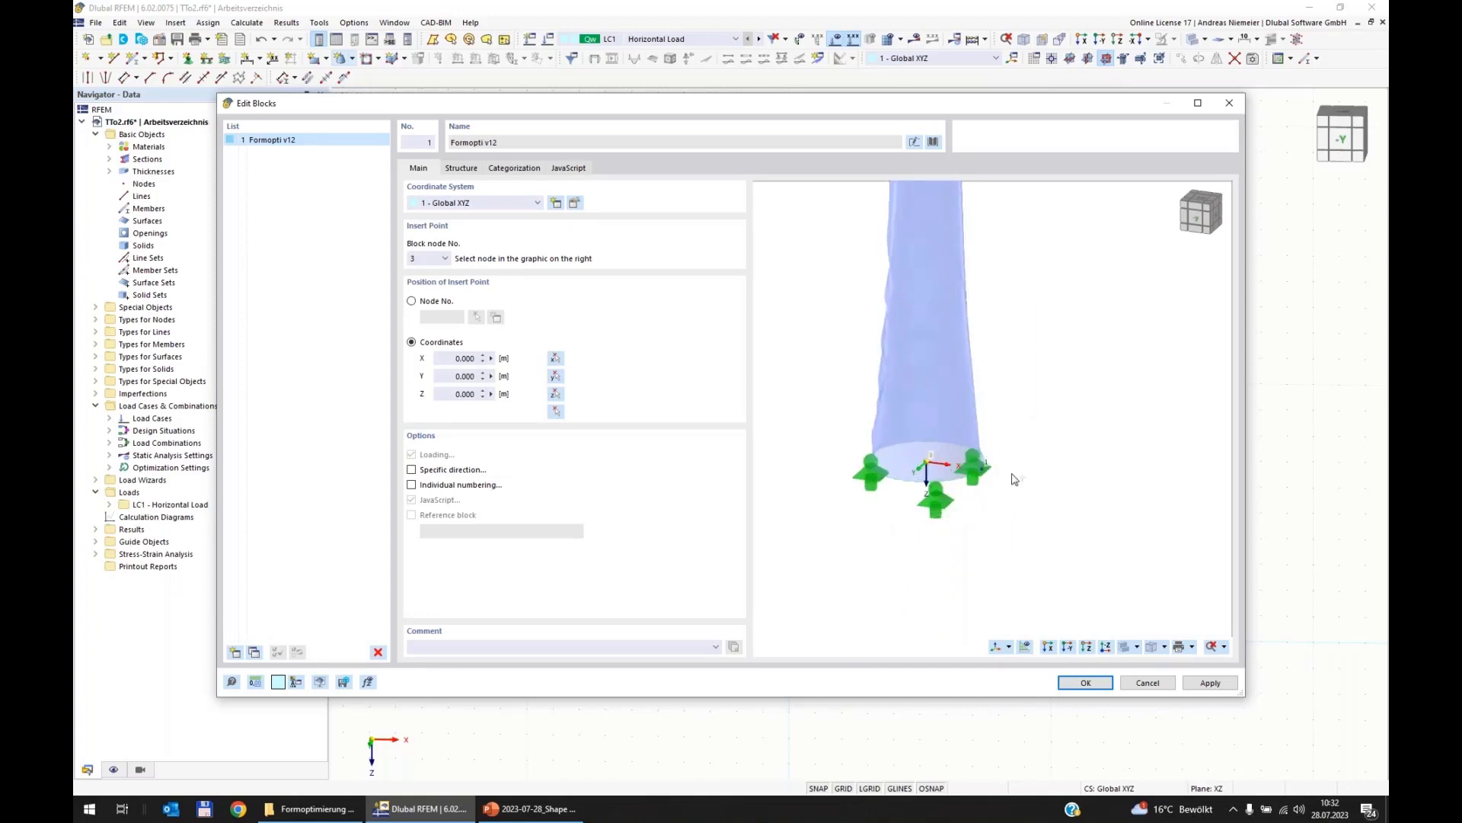
scroll(990, 537, down, 5)
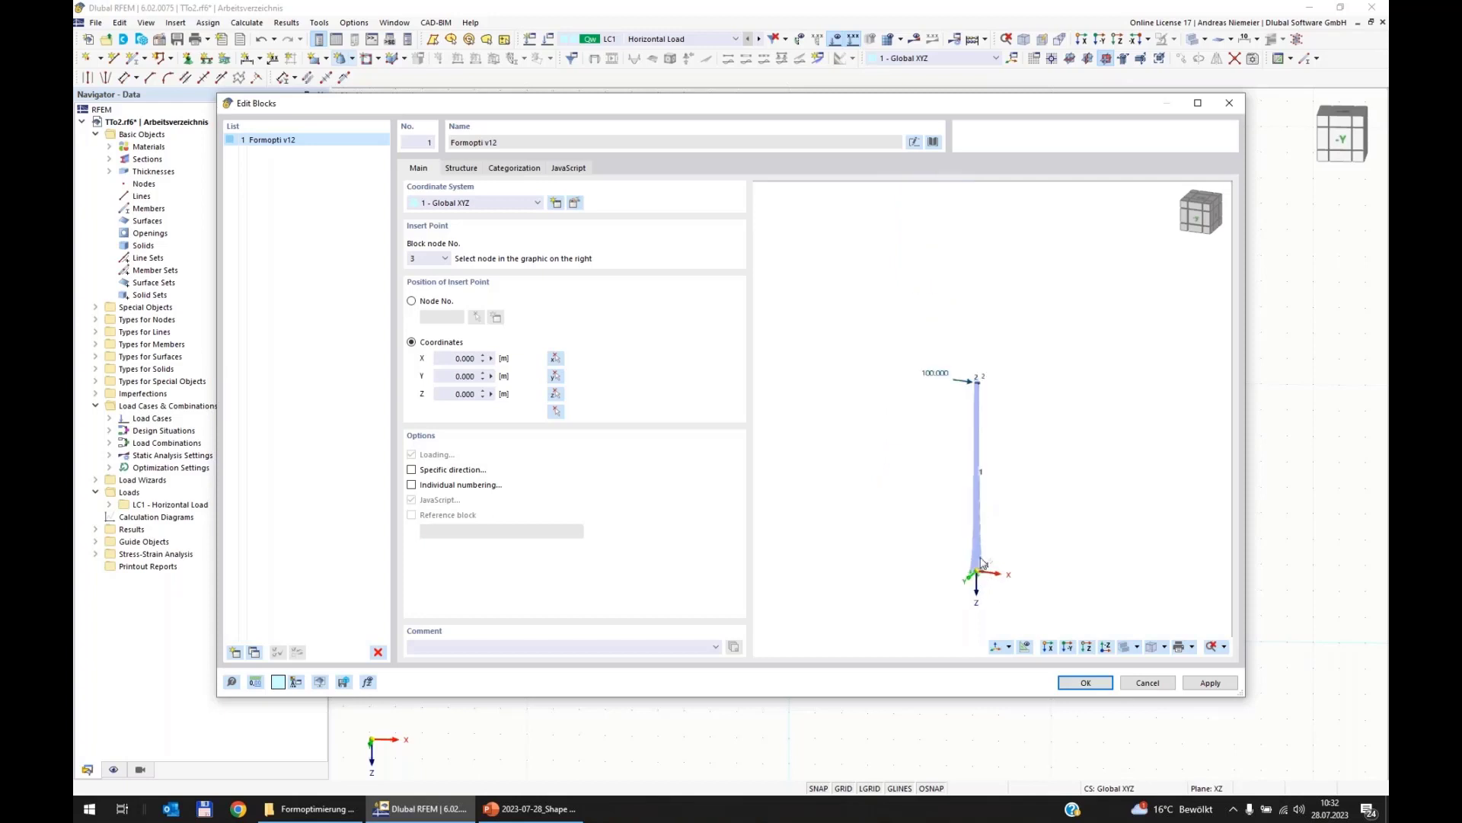
scroll(970, 297, up, 3)
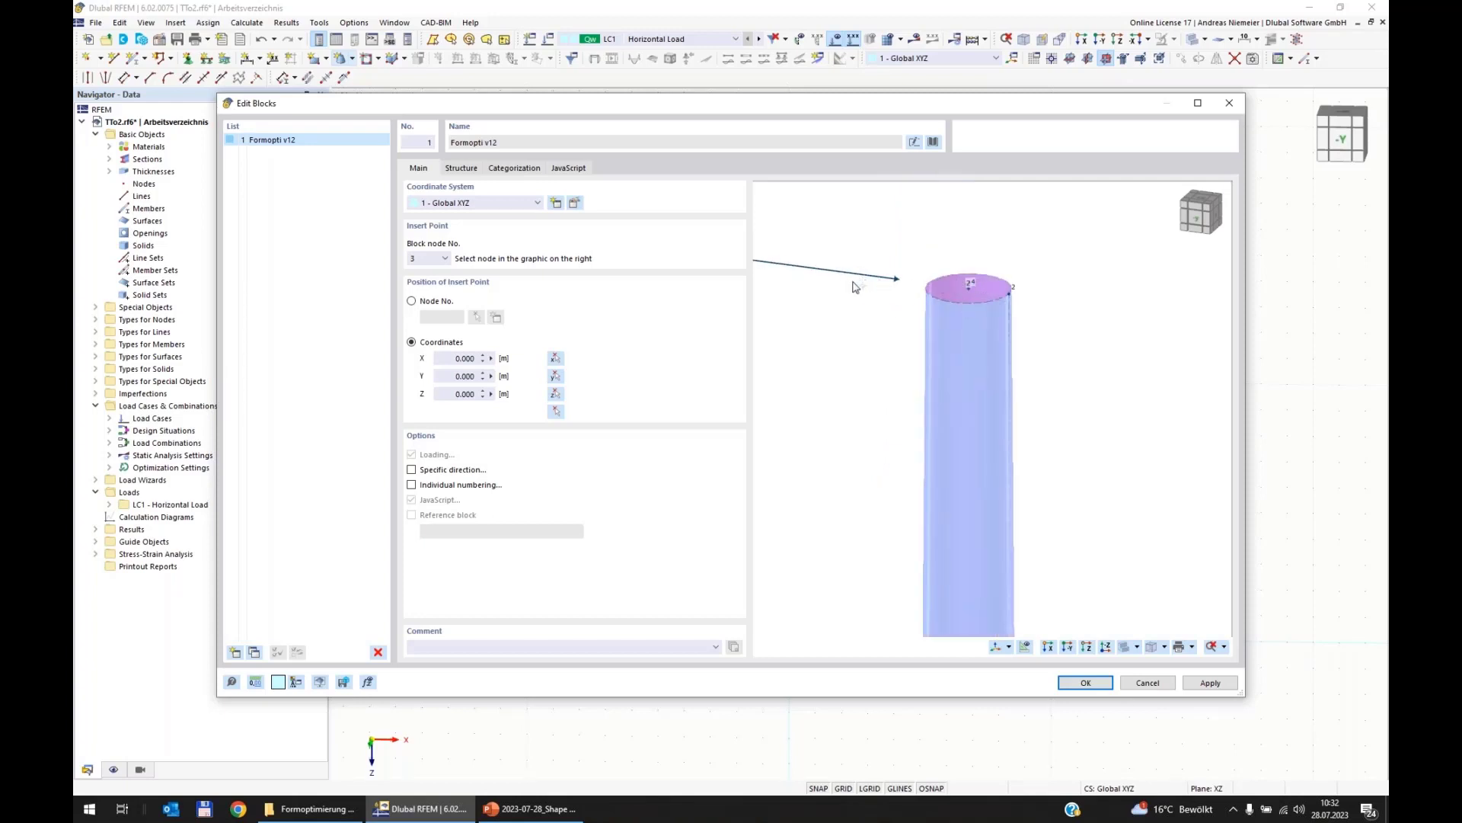
scroll(855, 287, down, 3)
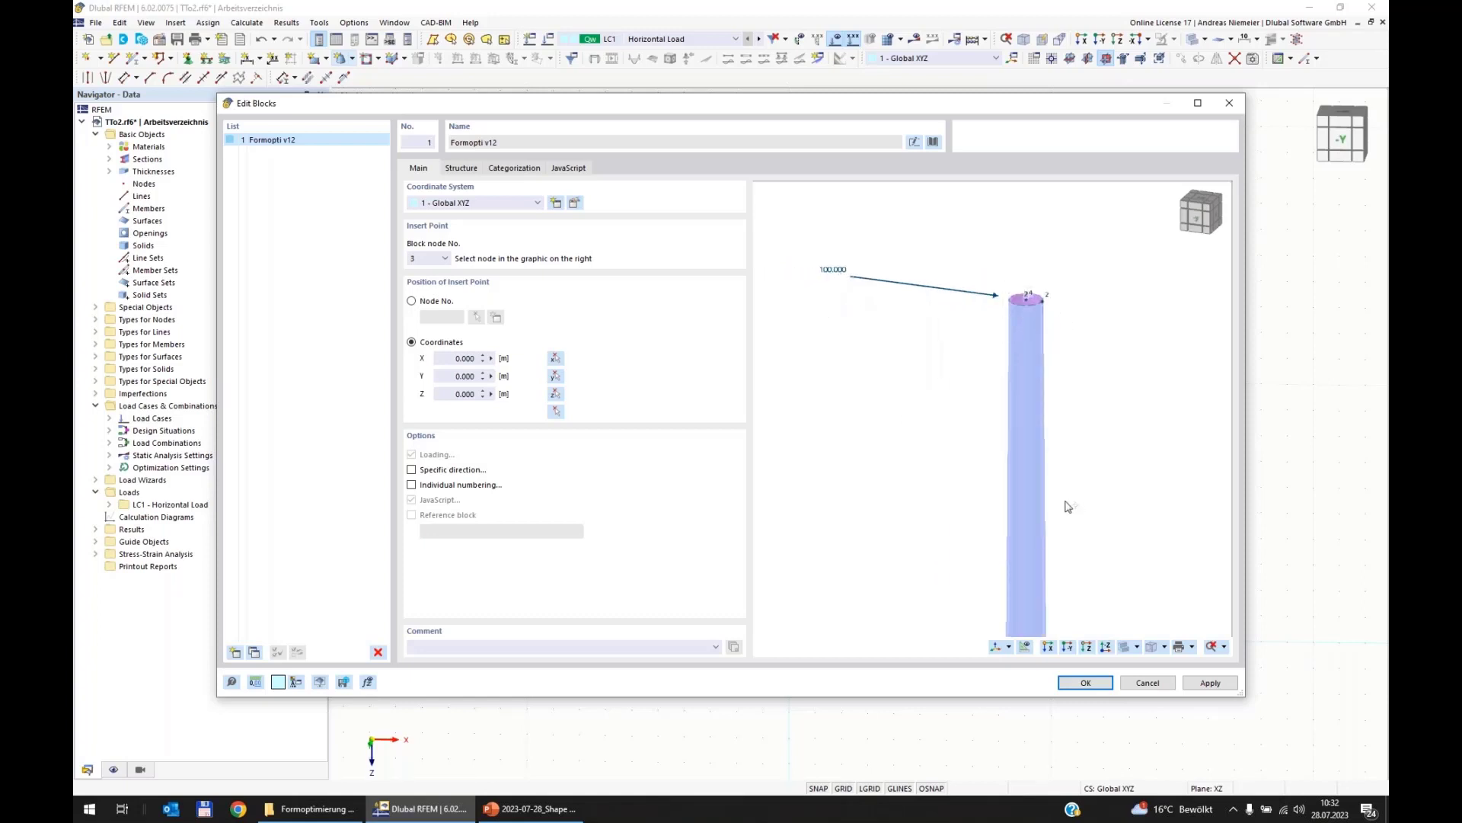
scroll(937, 316, down, 2)
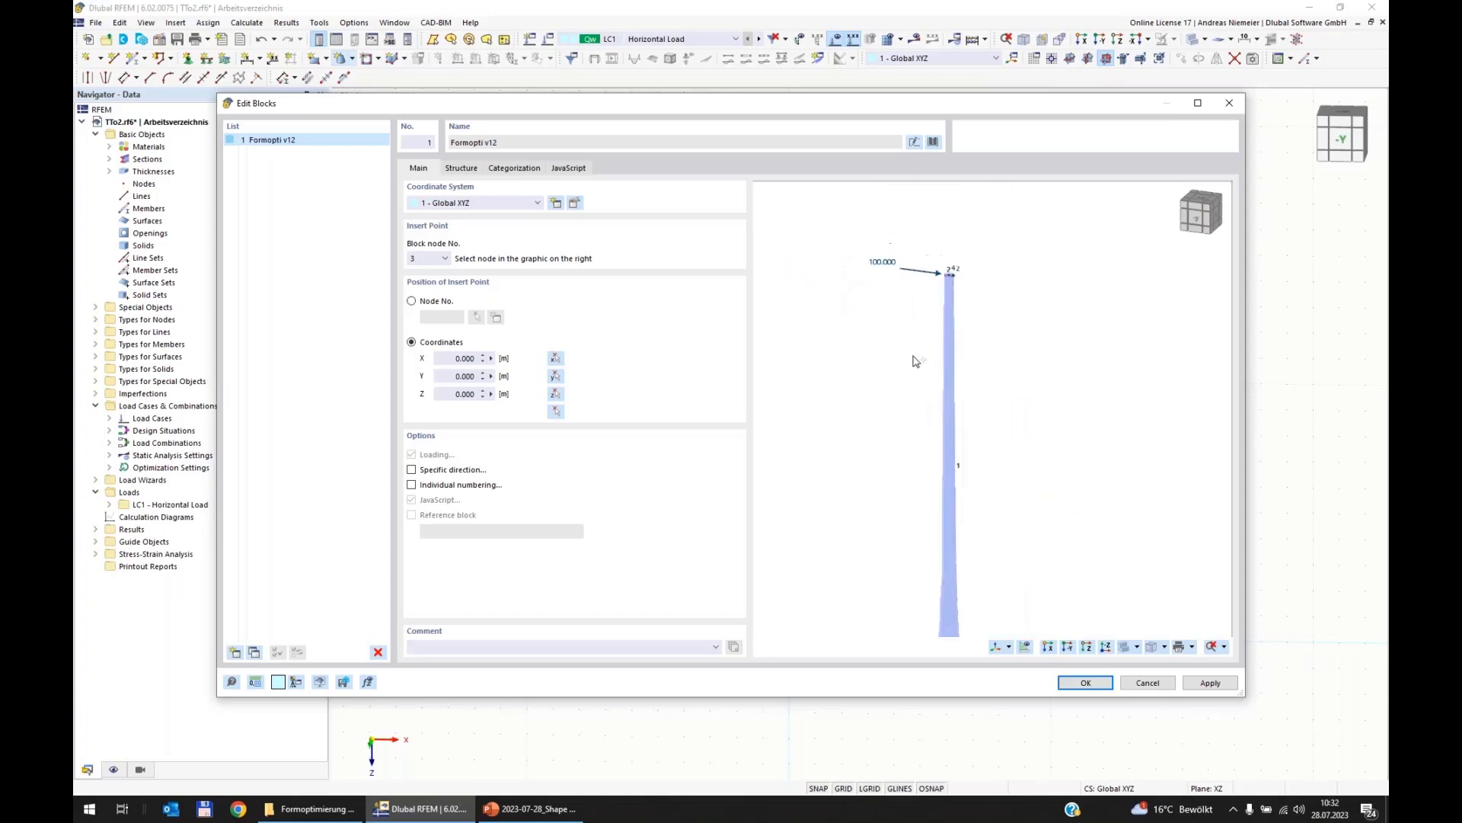
scroll(913, 356, up, 1)
middle_drag(913, 356, 982, 356)
scroll(976, 270, down, 3)
scroll(971, 278, up, 1)
scroll(983, 358, down, 1)
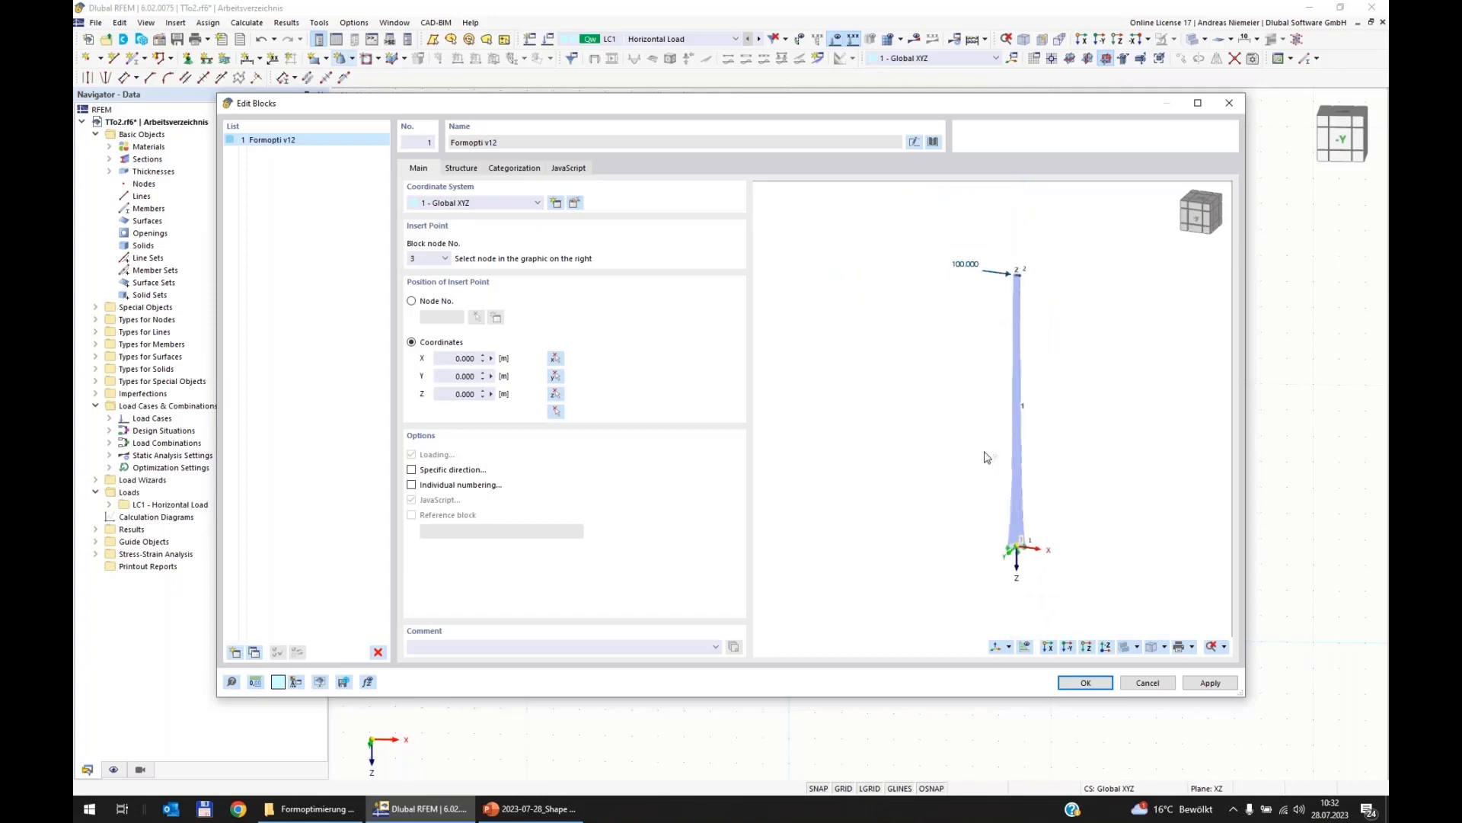
Check the insertion node, move the Edit Blocks dialog lower and show the block's parameter table.
click(445, 260)
scroll(1020, 533, up, 4)
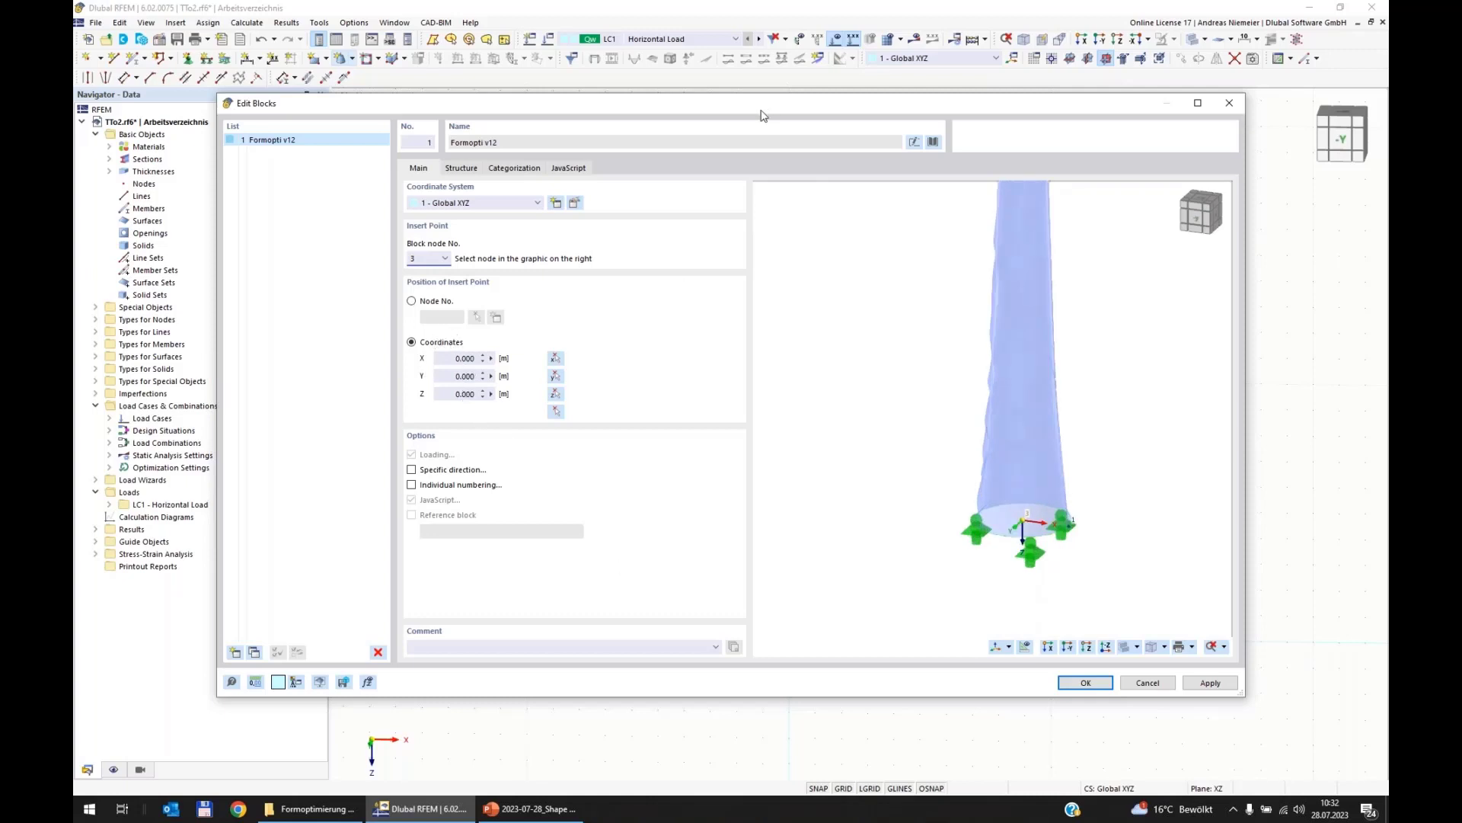
drag(765, 111, 775, 66)
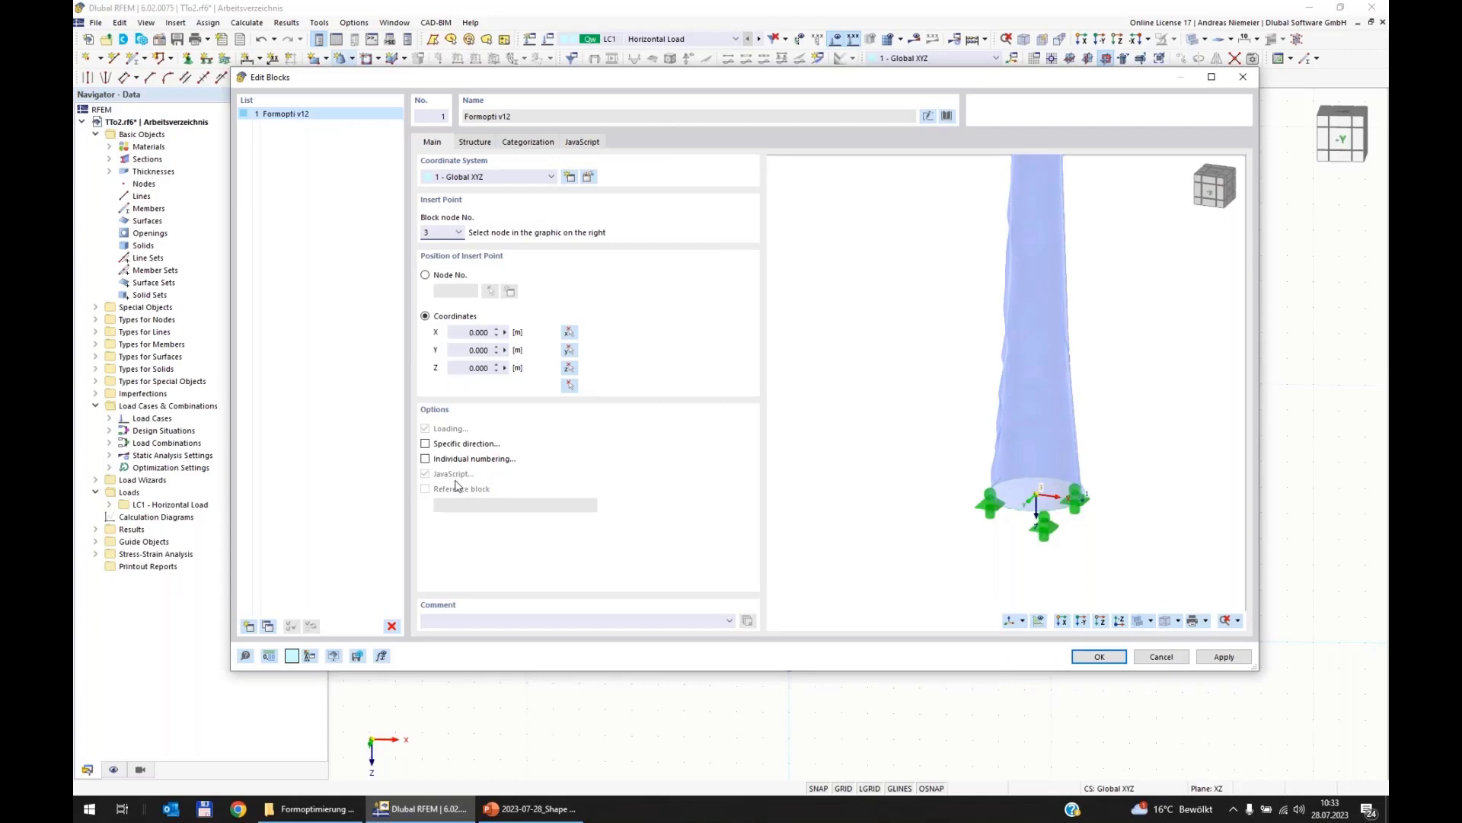
click(476, 142)
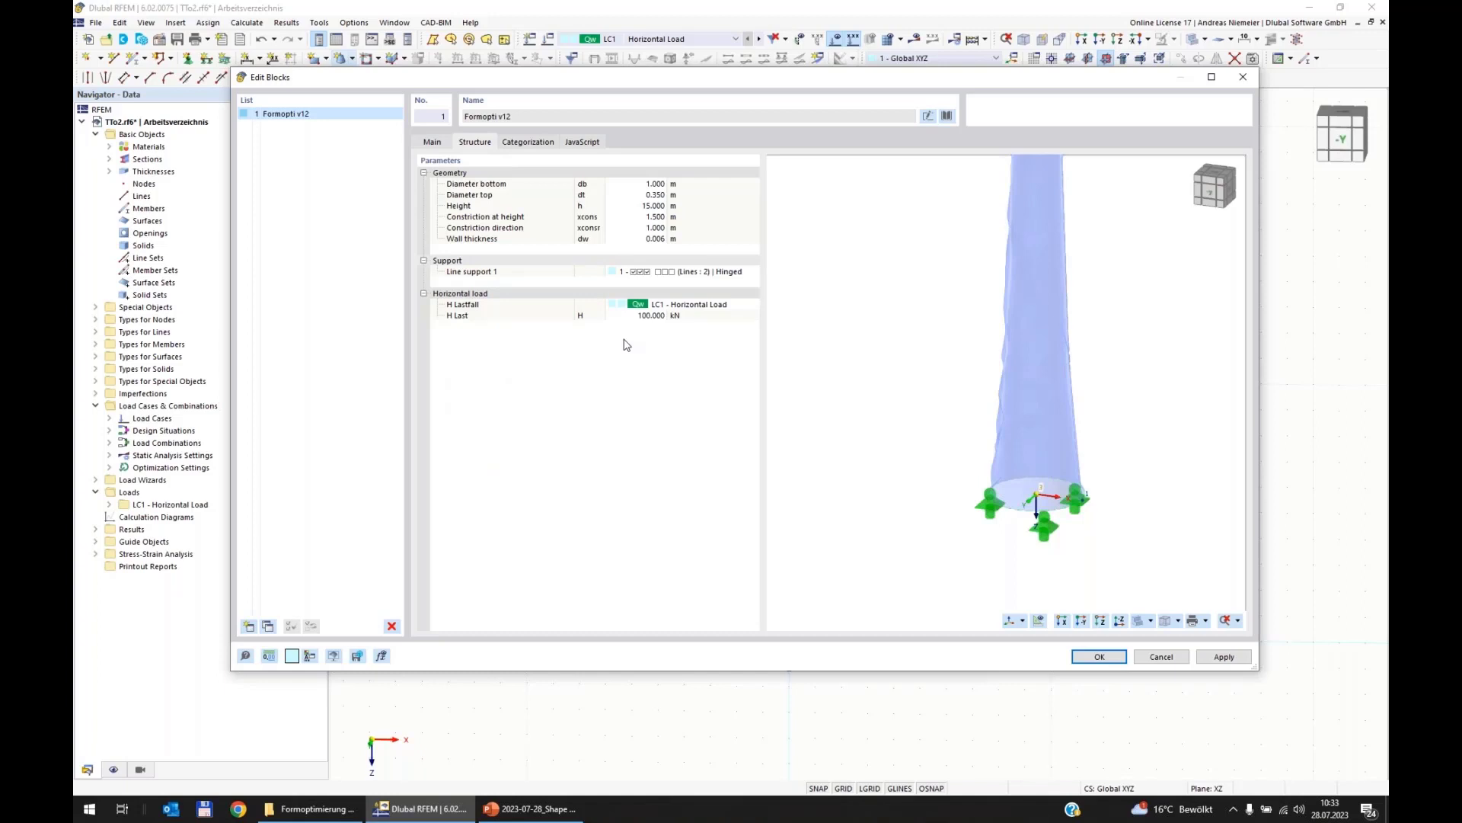
click(509, 184)
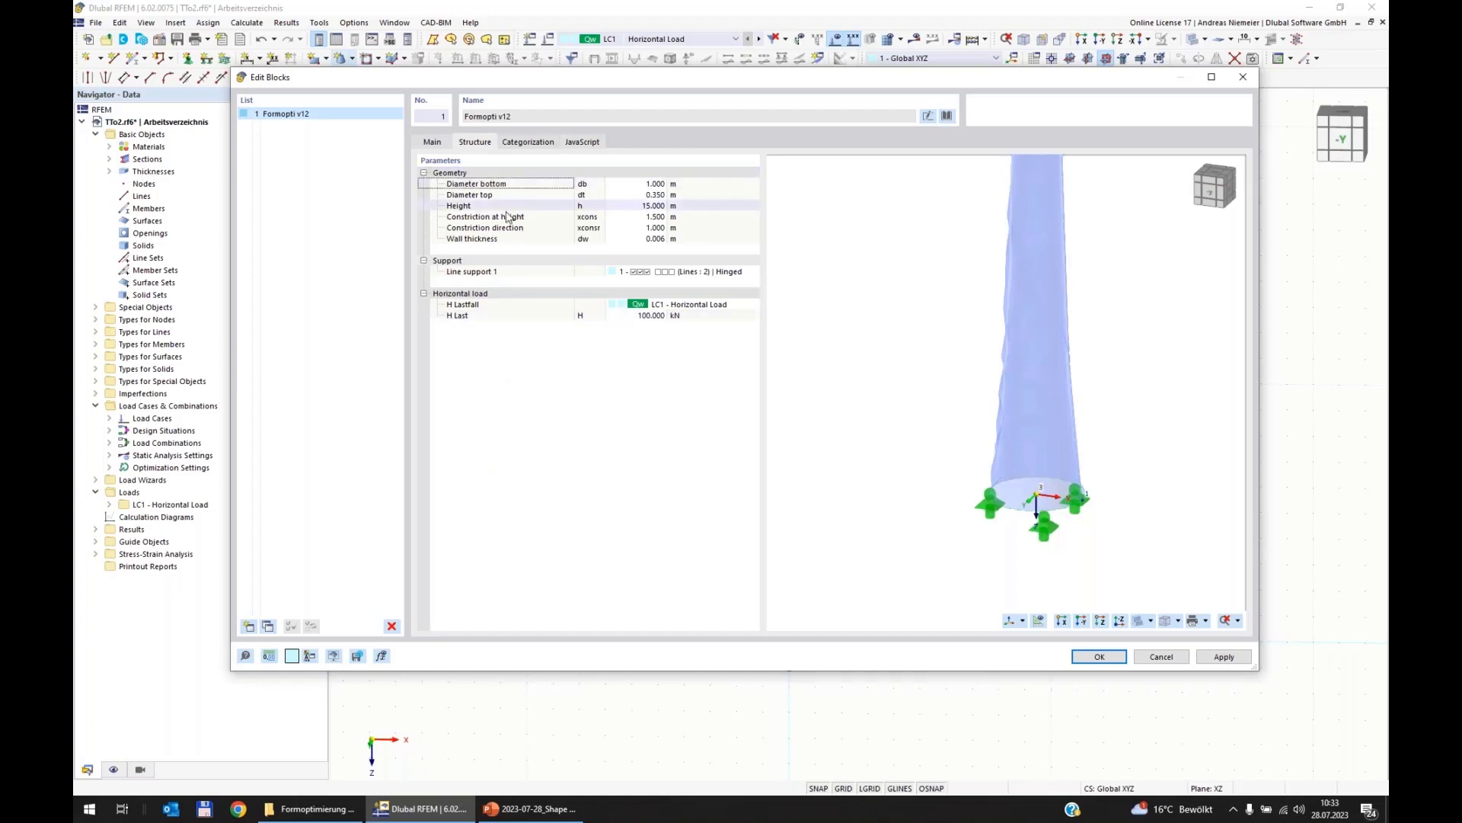
click(503, 206)
click(487, 219)
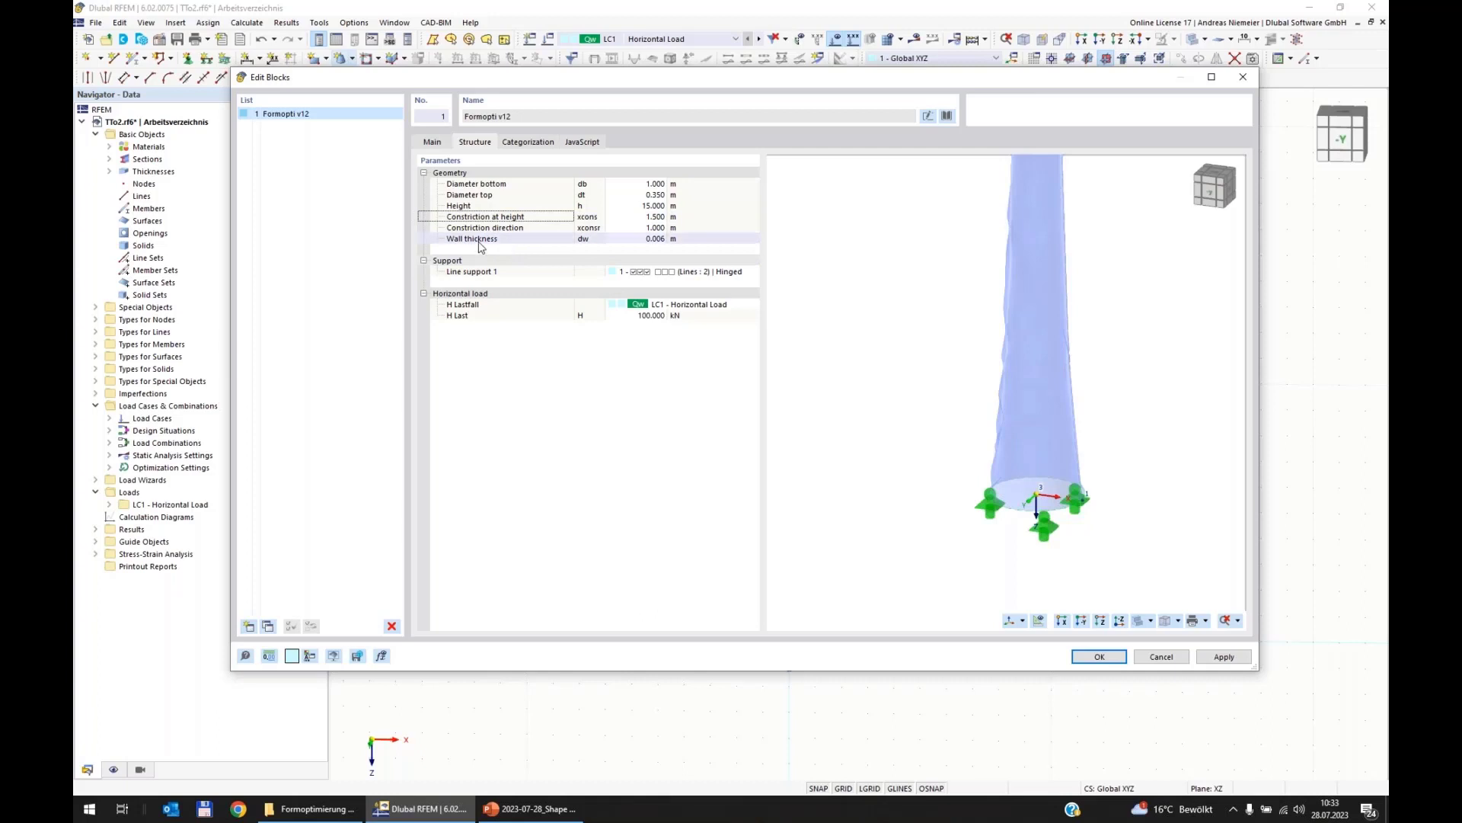
click(488, 240)
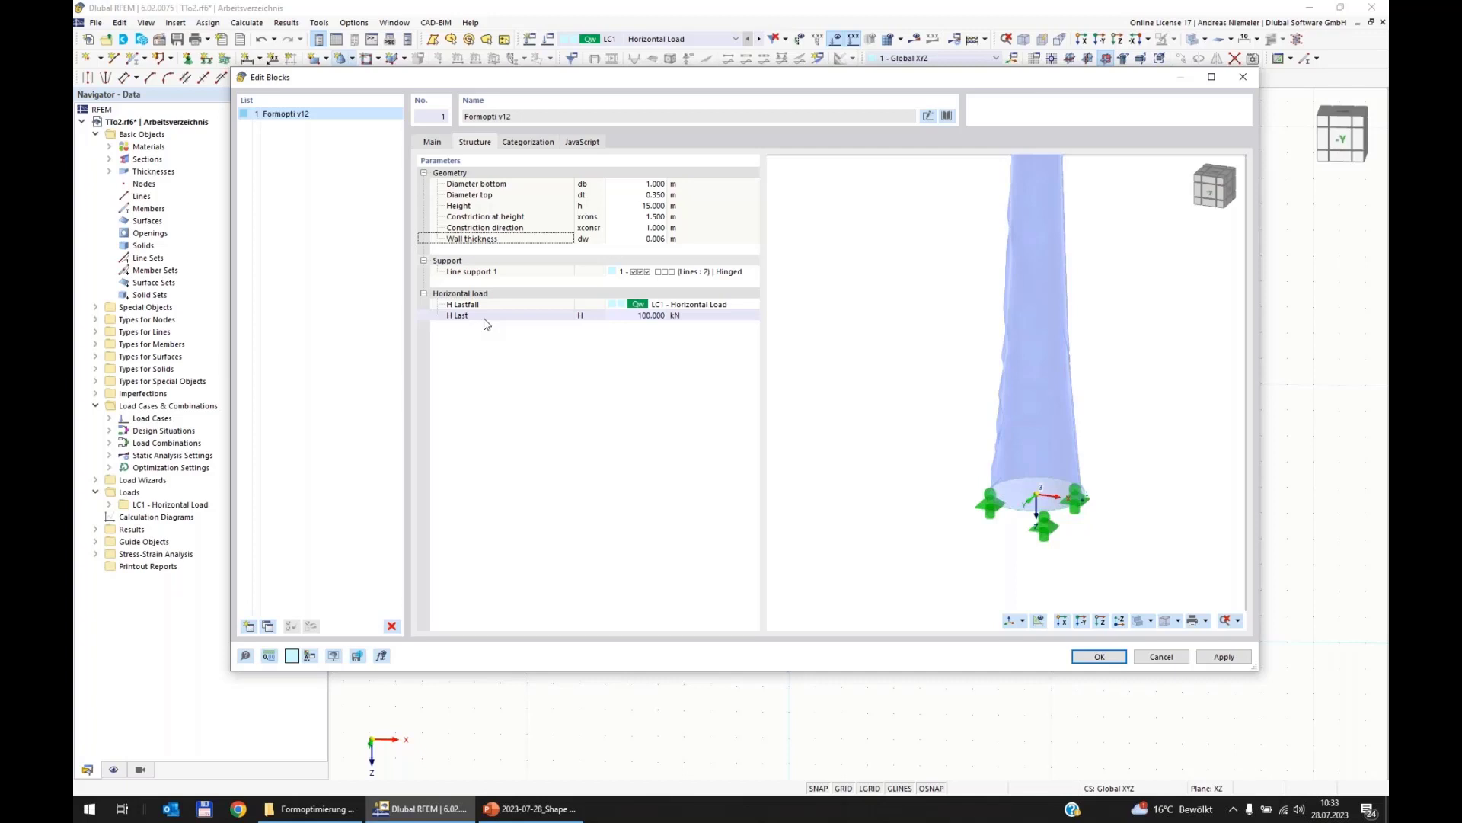
scroll(911, 330, down, 3)
middle_drag(886, 227, 939, 385)
scroll(907, 375, down, 4)
Set the Formopti v12 bottom diameter to 2, constriction height to 5 and direction to -1, then view the JavaScript.
scroll(942, 387, up, 2)
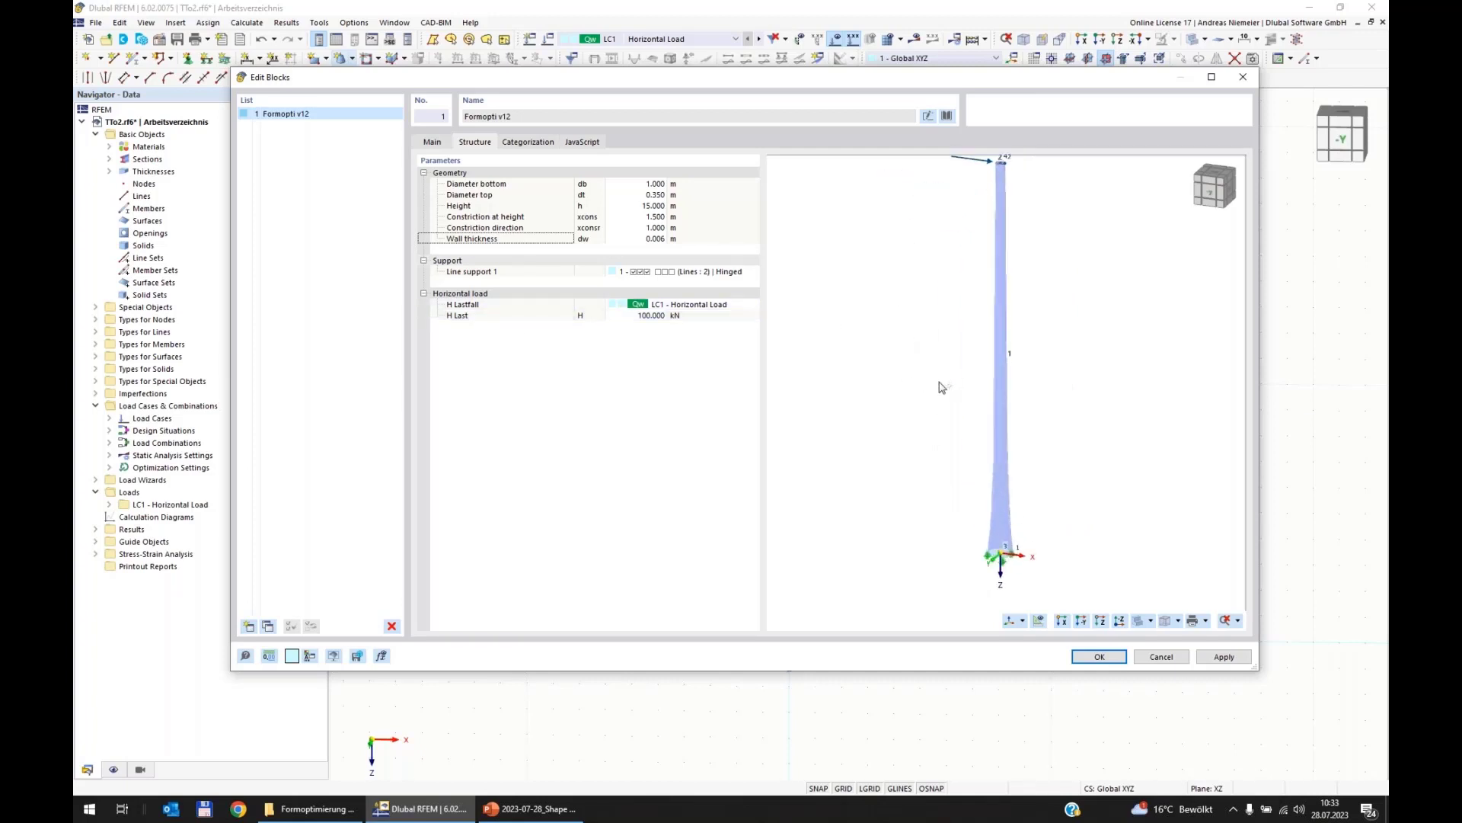
click(624, 184)
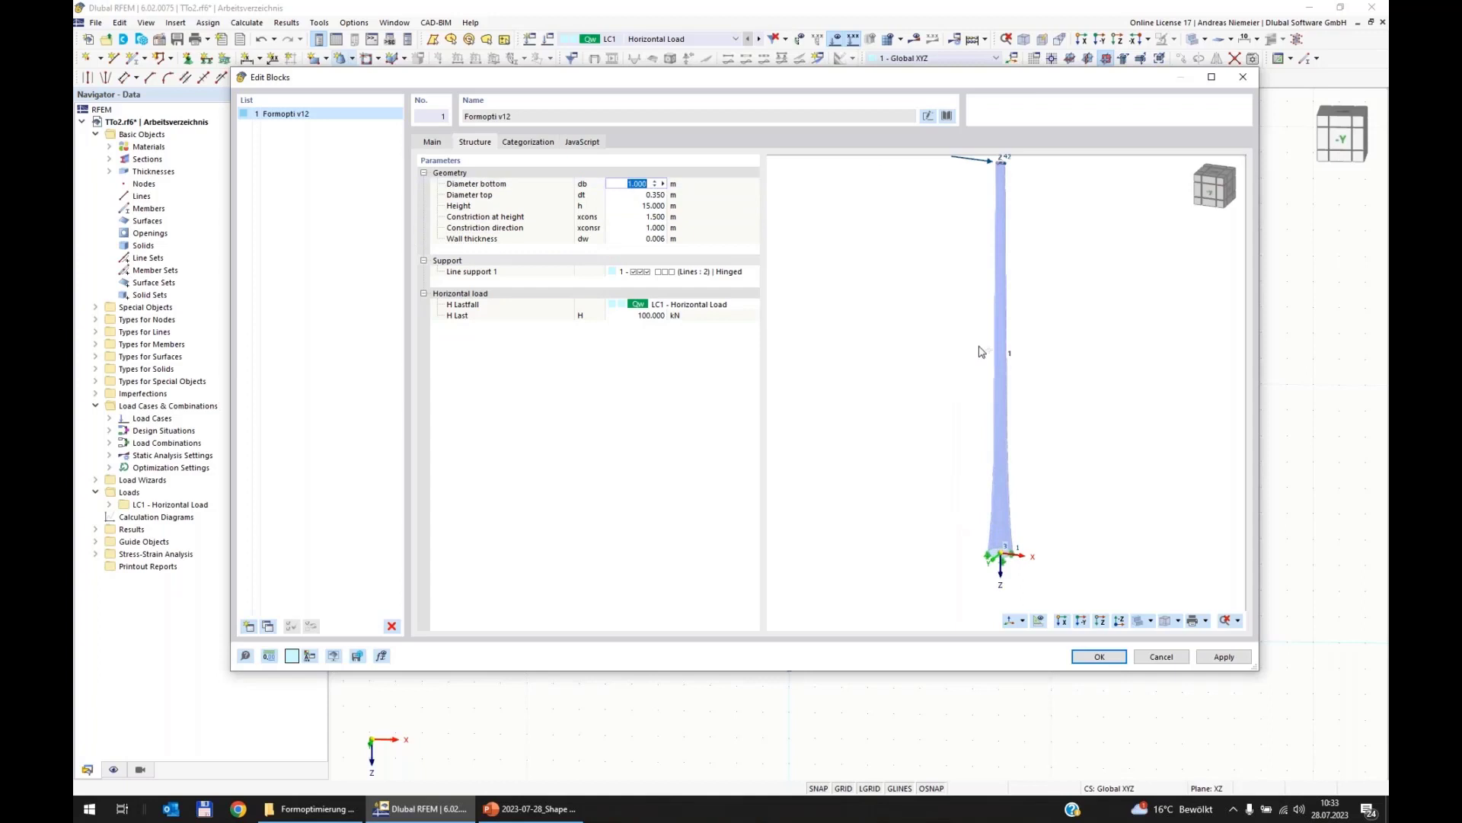
text(2)
key(Tab)
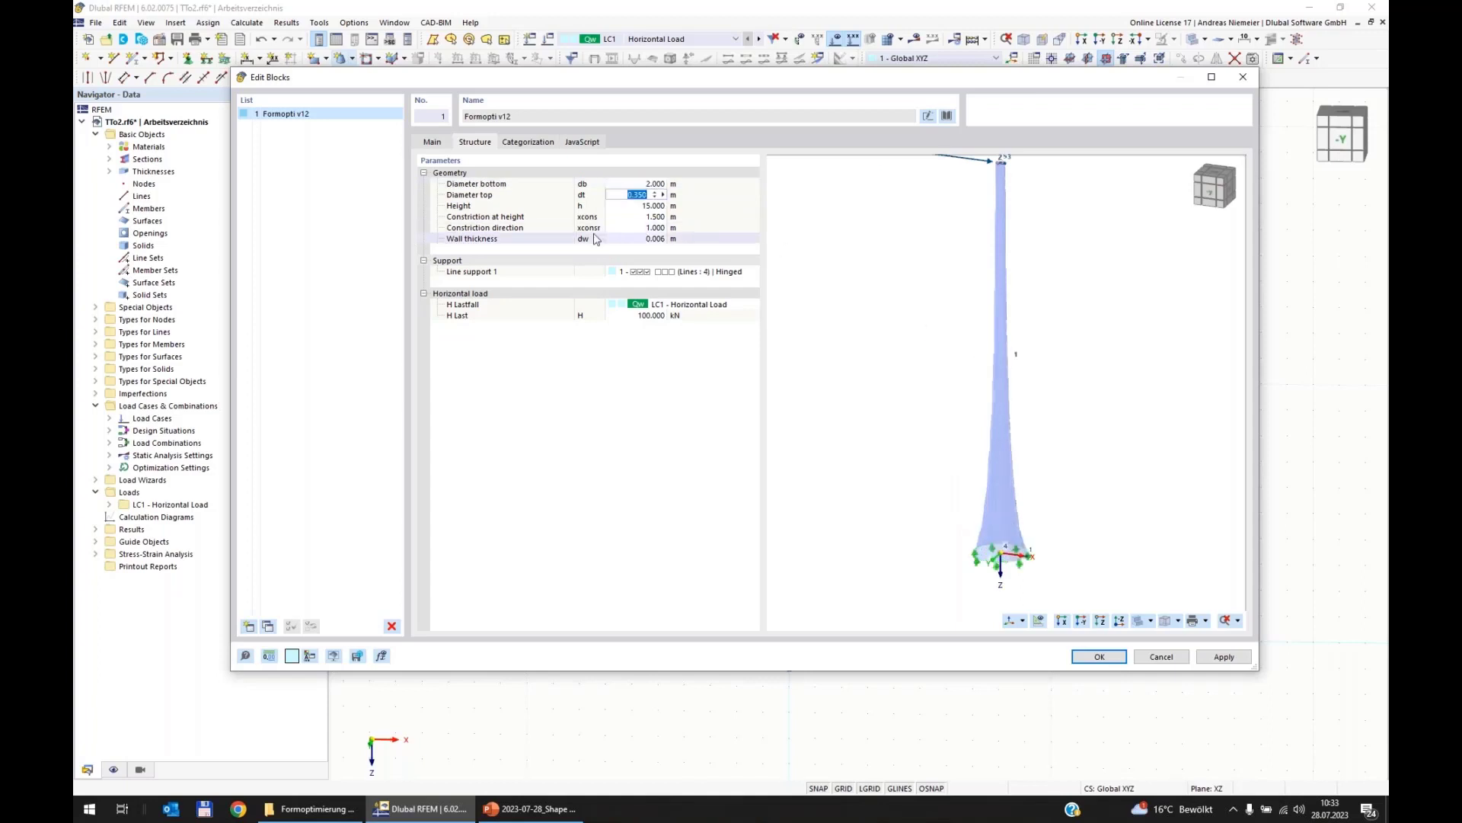
click(629, 219)
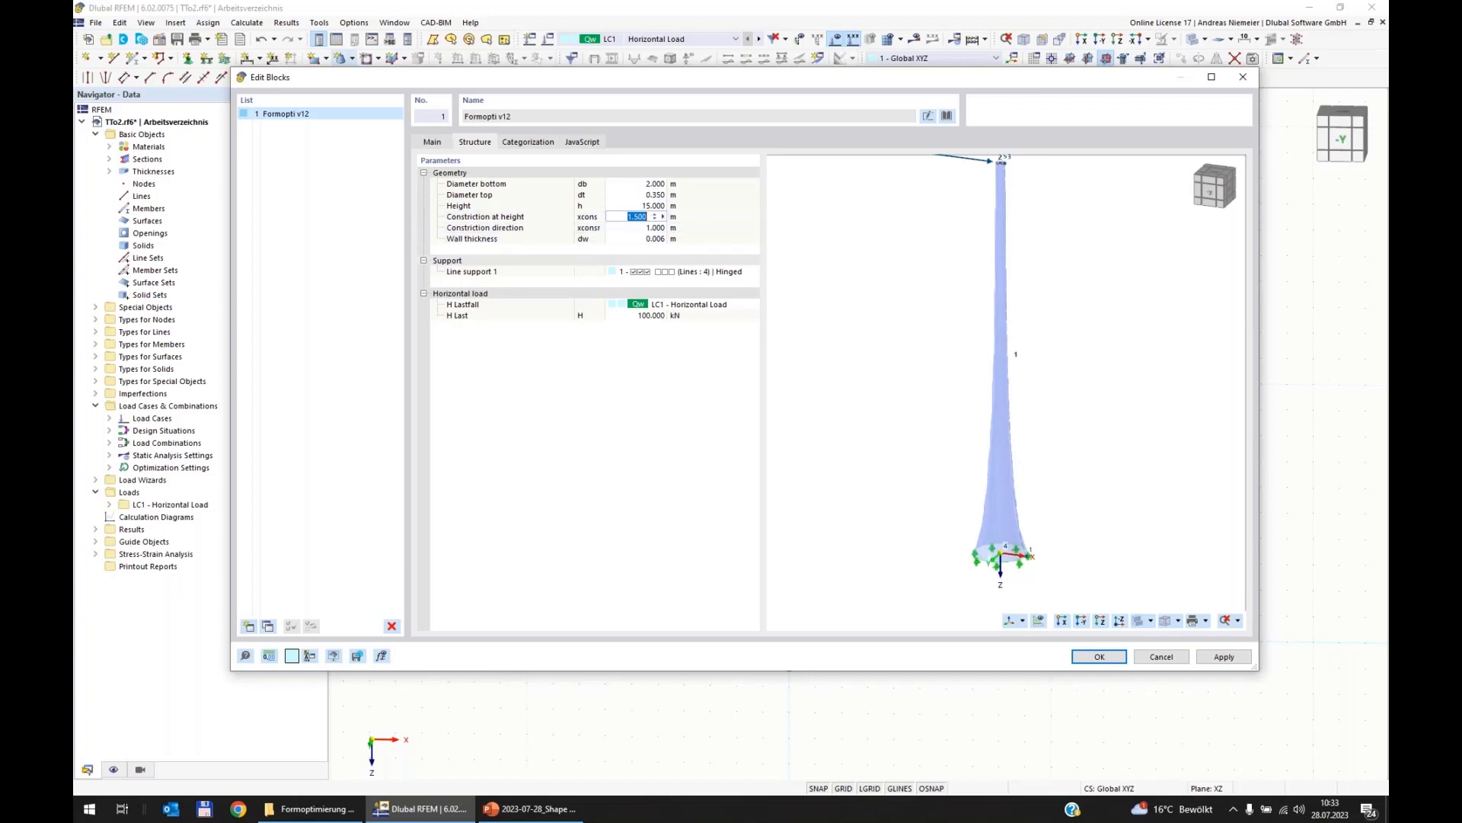
text(5)
key(Tab)
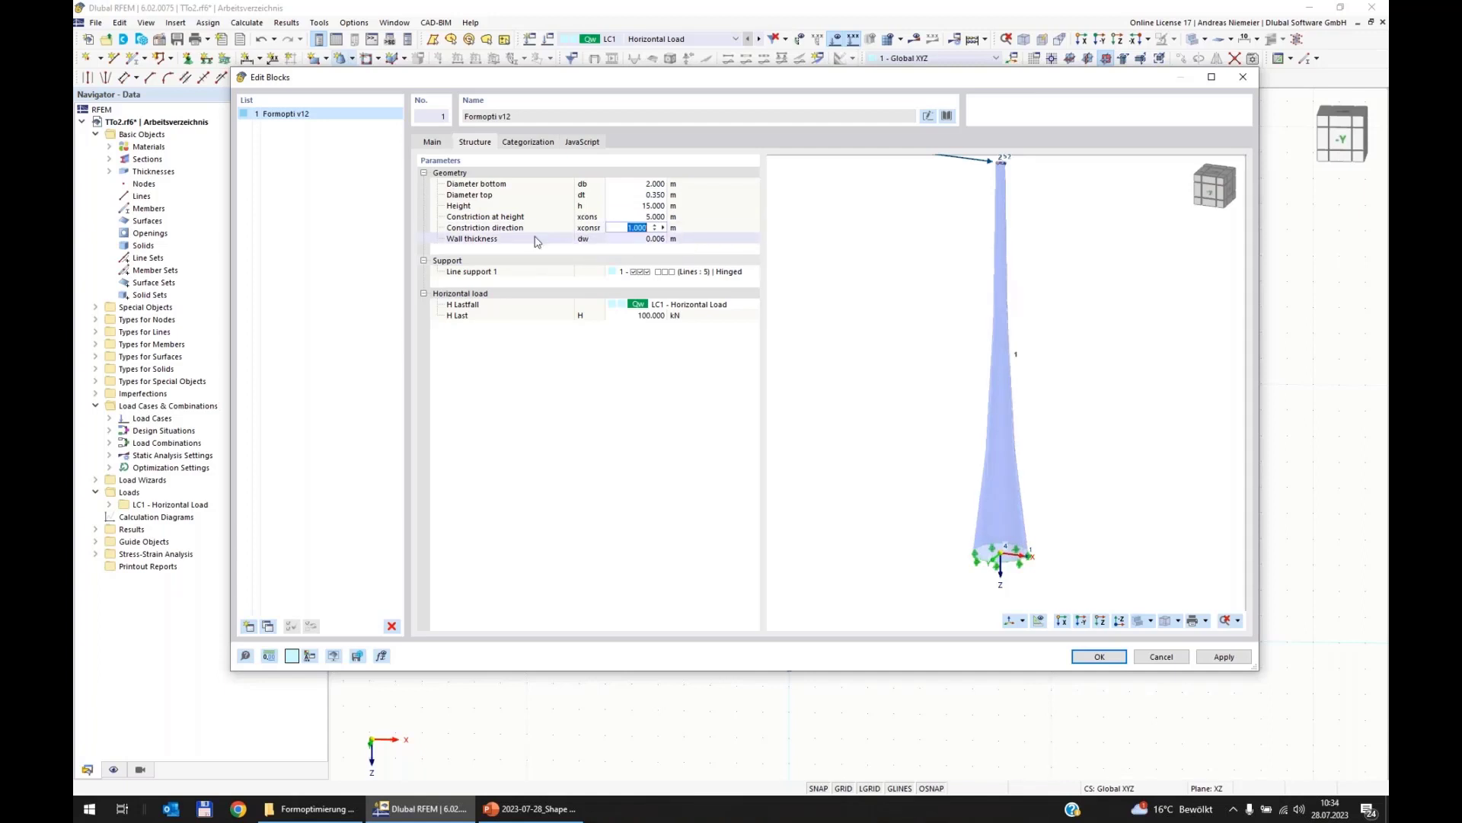
text(-1)
key(Tab)
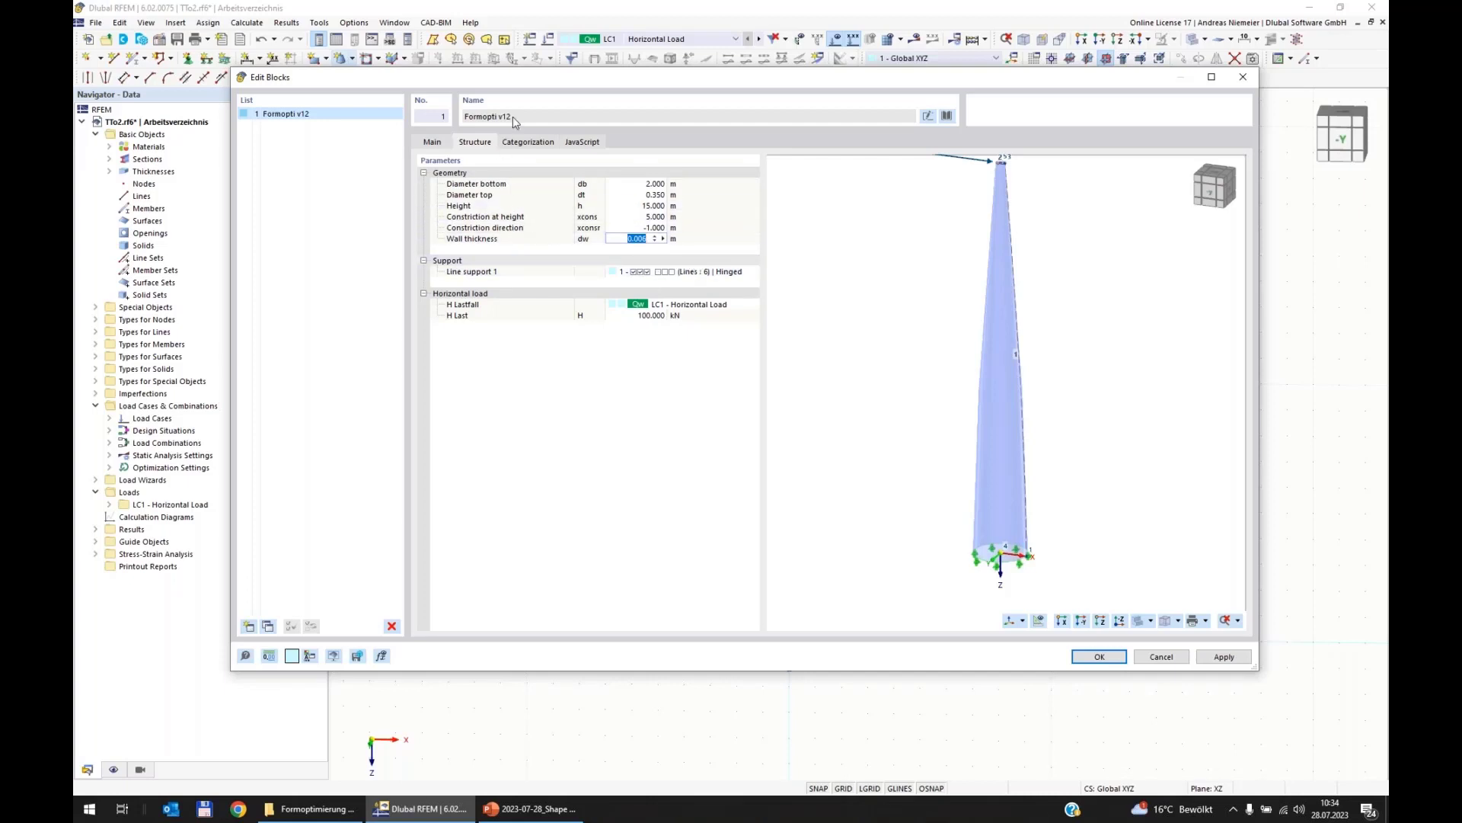
click(583, 142)
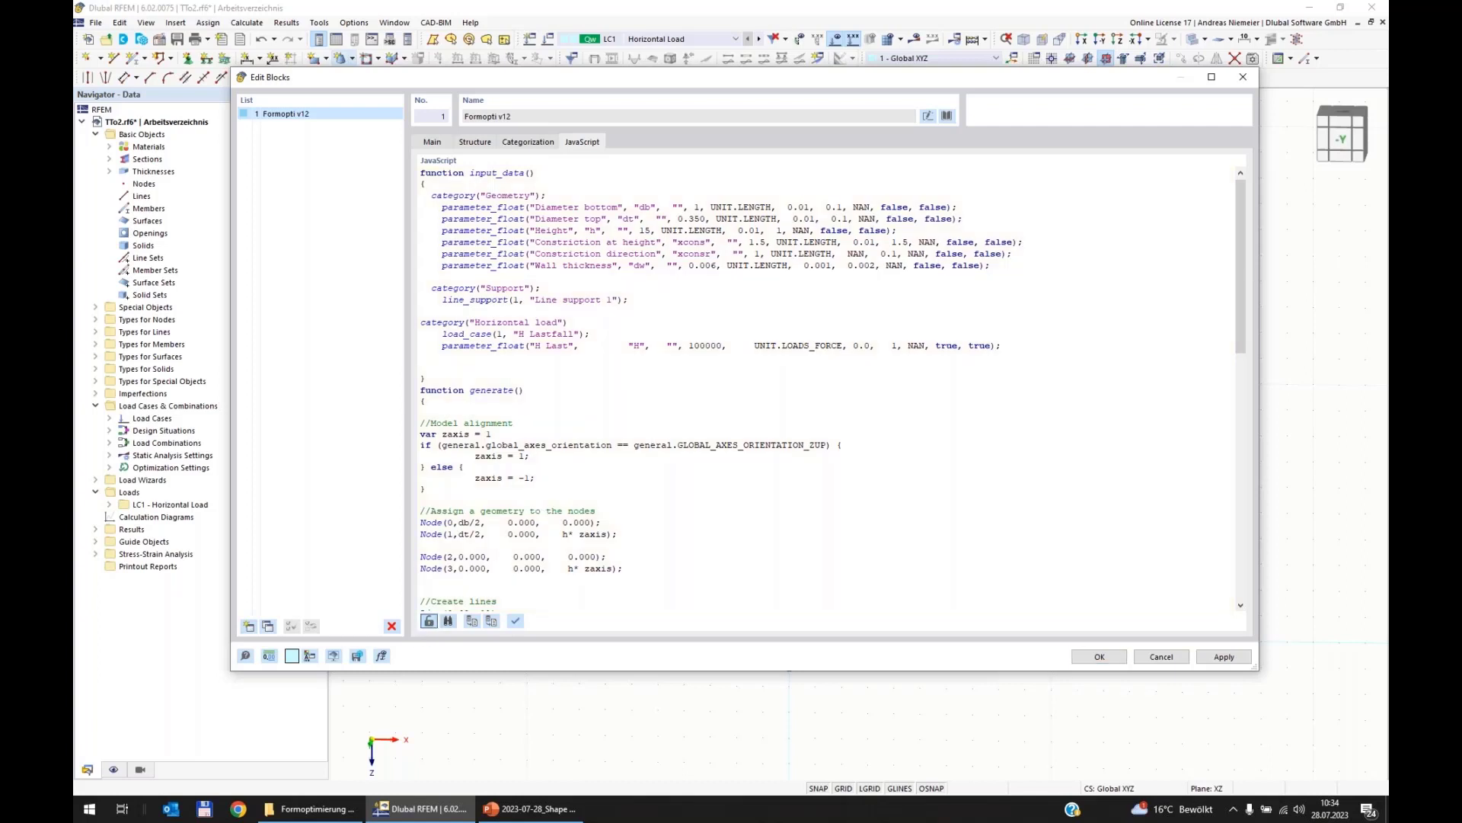
click(623, 515)
text(2323)
key(BackSpace)
key(BackSpace)
key(BackSpace)
click(431, 621)
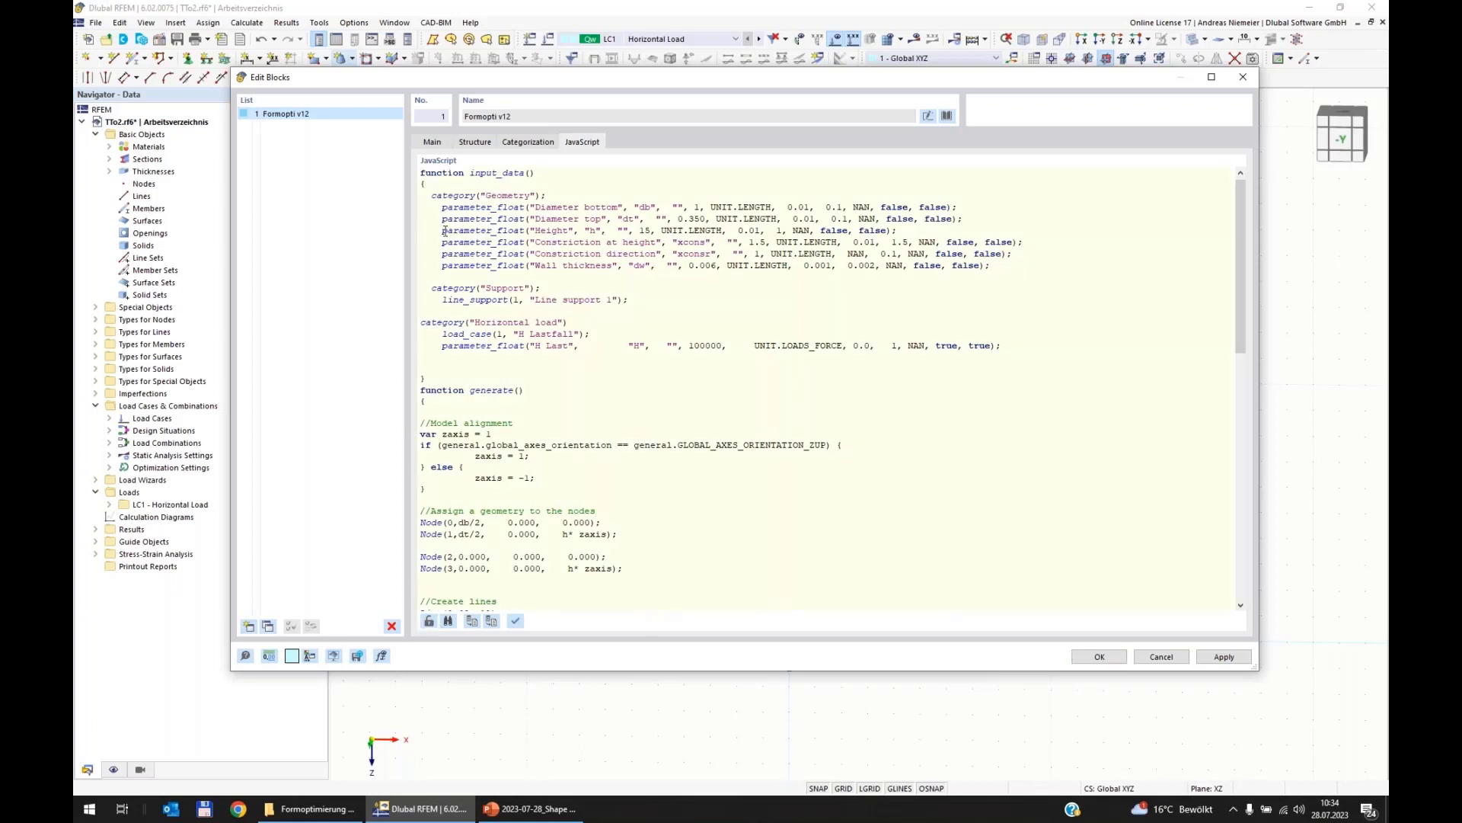
scroll(593, 345, down, 10)
scroll(564, 350, up, 10)
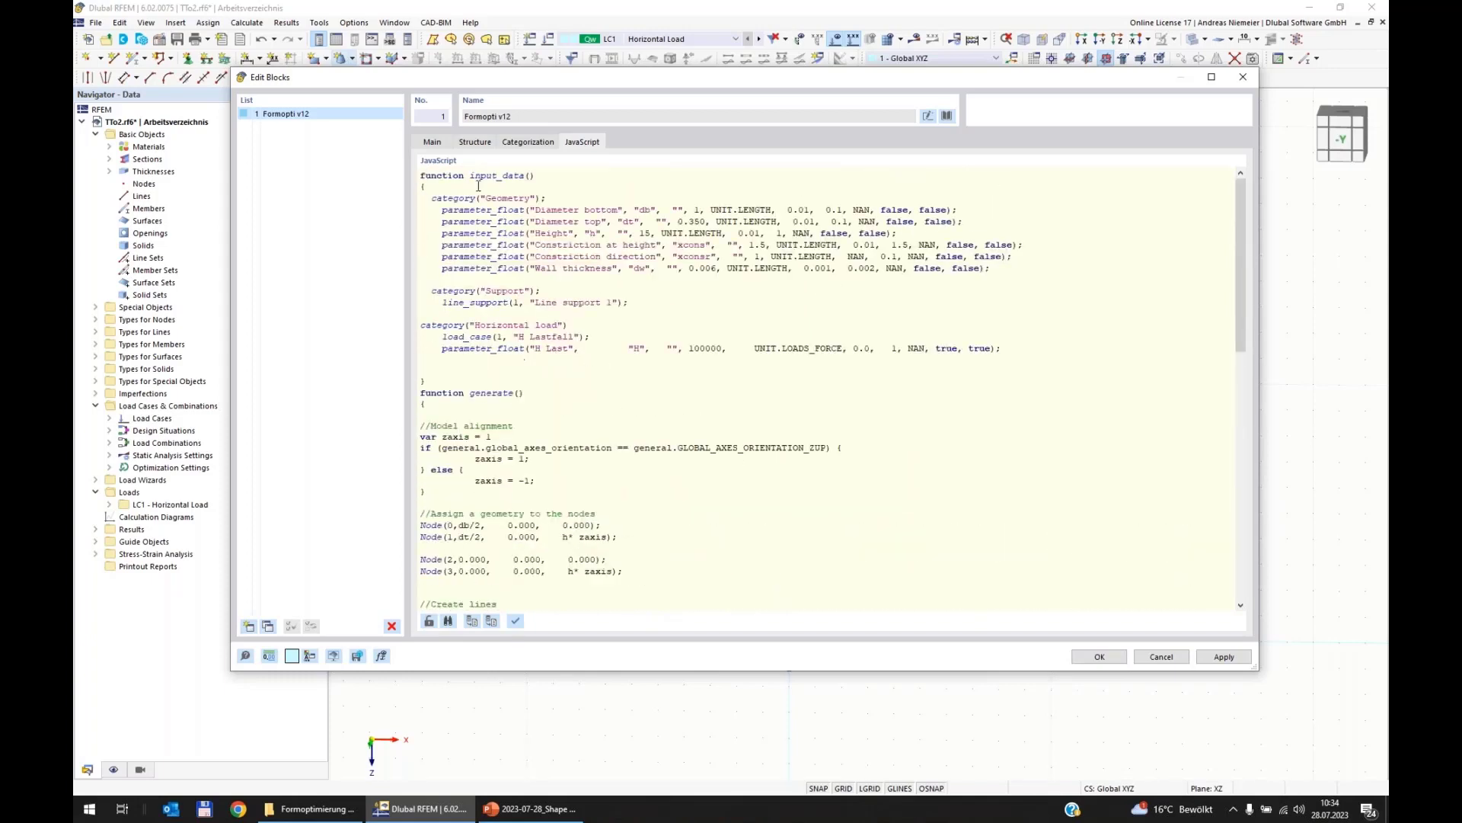
drag(474, 175, 531, 176)
drag(439, 405, 507, 199)
click(691, 364)
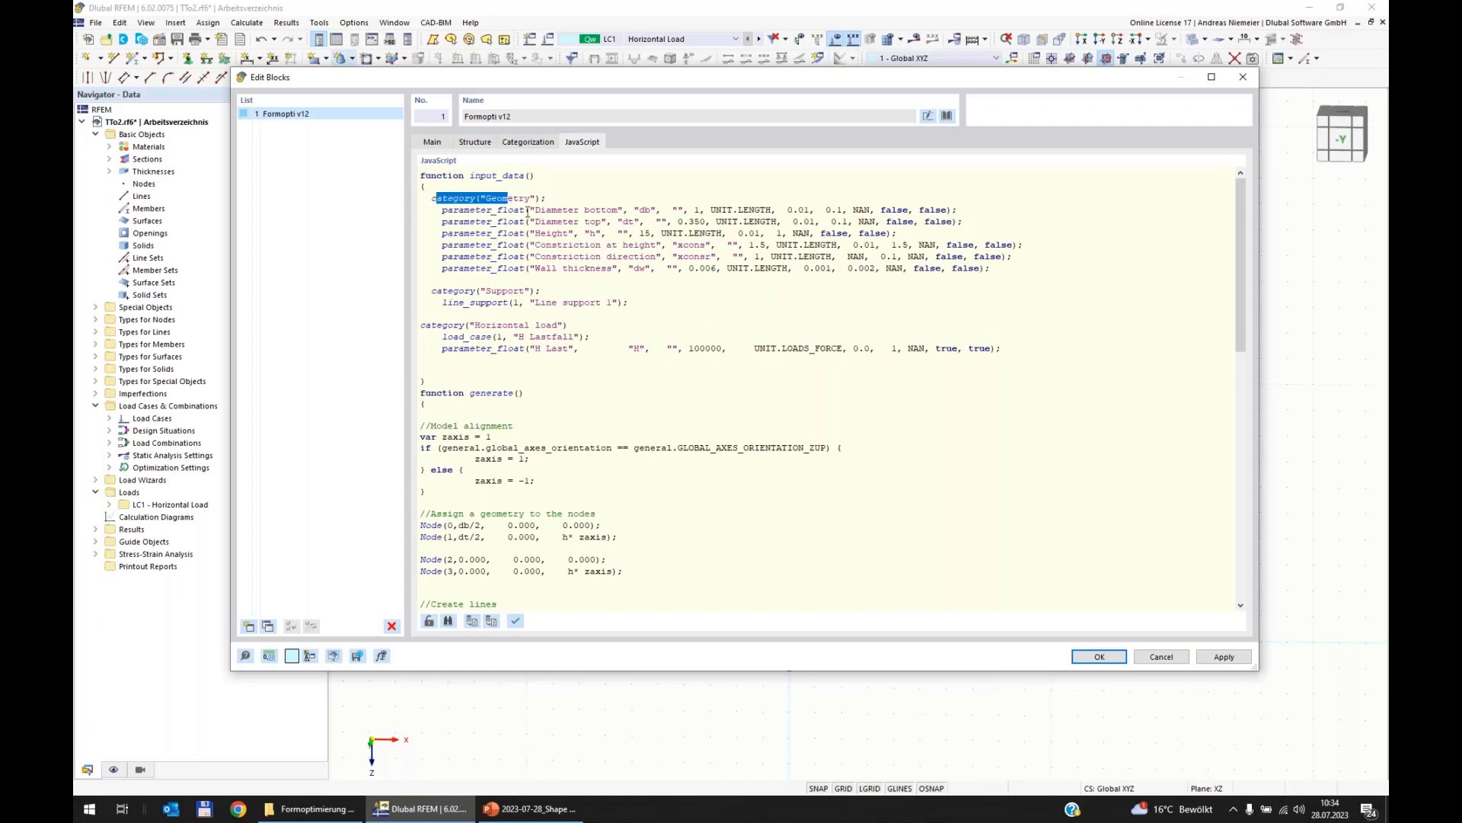
click(566, 216)
drag(557, 245, 563, 246)
click(475, 142)
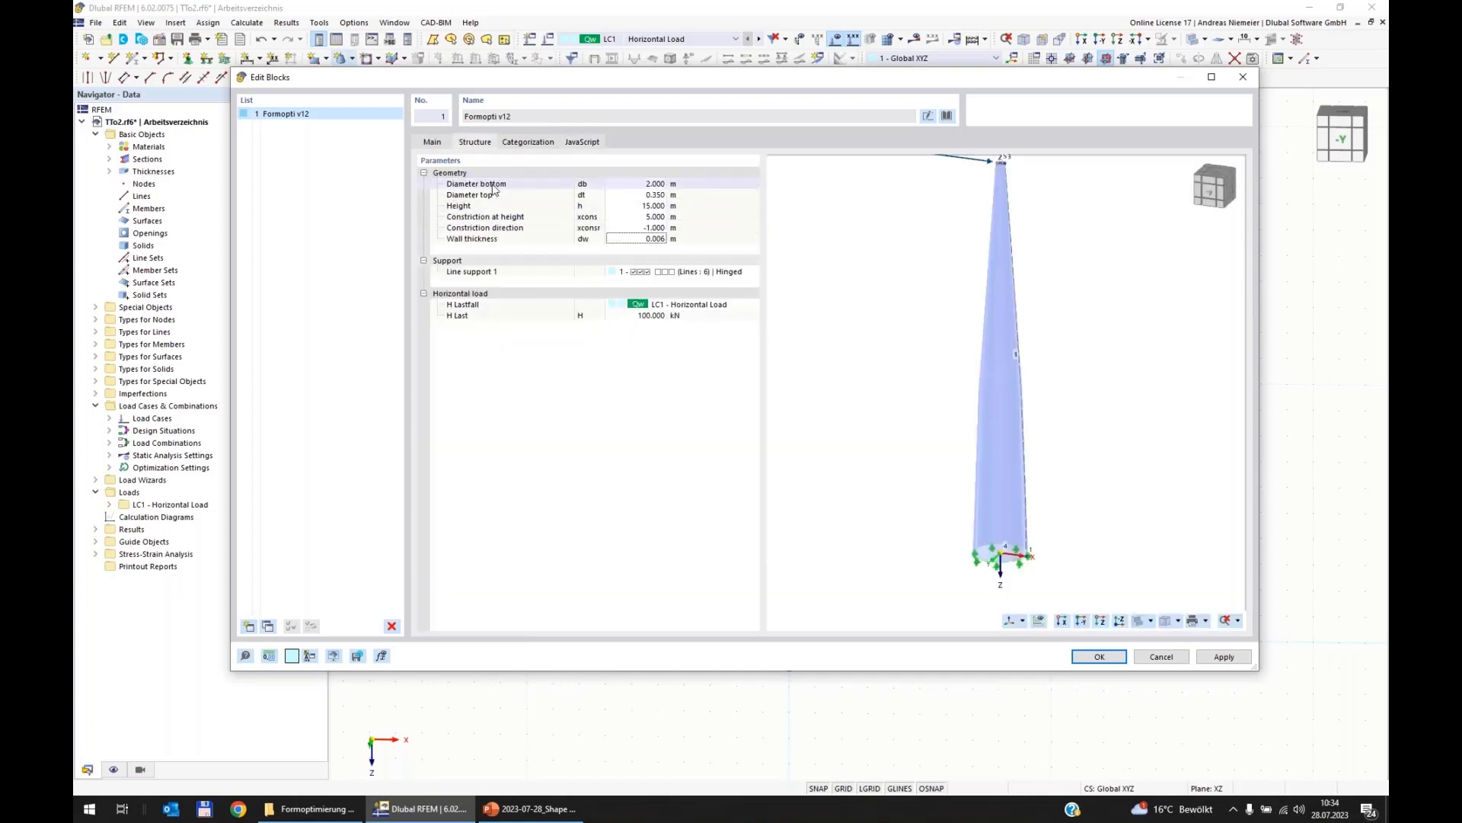
click(585, 143)
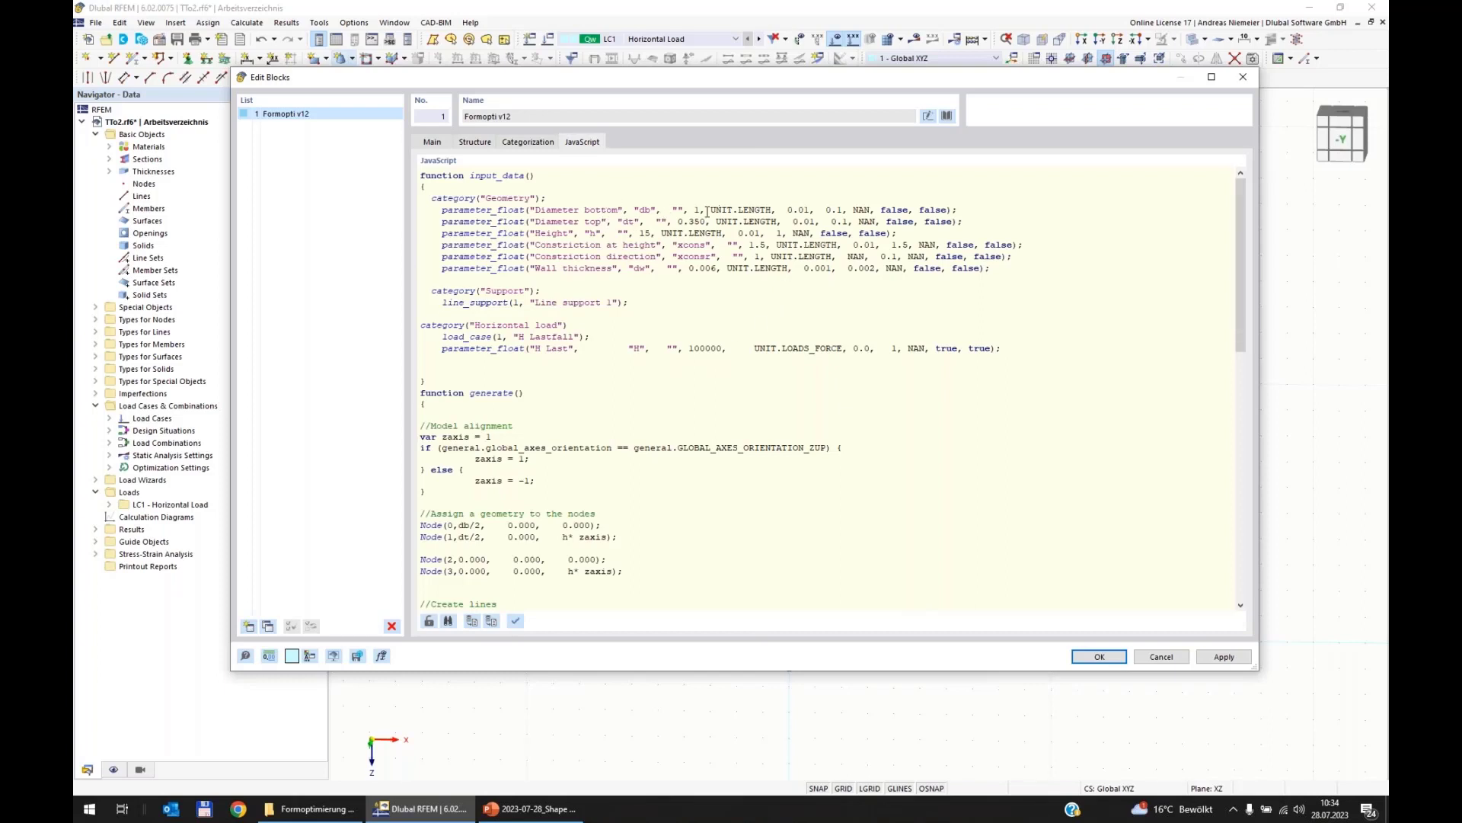
mouse_move(811, 211)
mouse_down()
mouse_move(786, 211)
mouse_move(832, 211)
mouse_up()
click(865, 208)
drag(757, 208, 734, 210)
click(541, 393)
scroll(567, 393, down, 2)
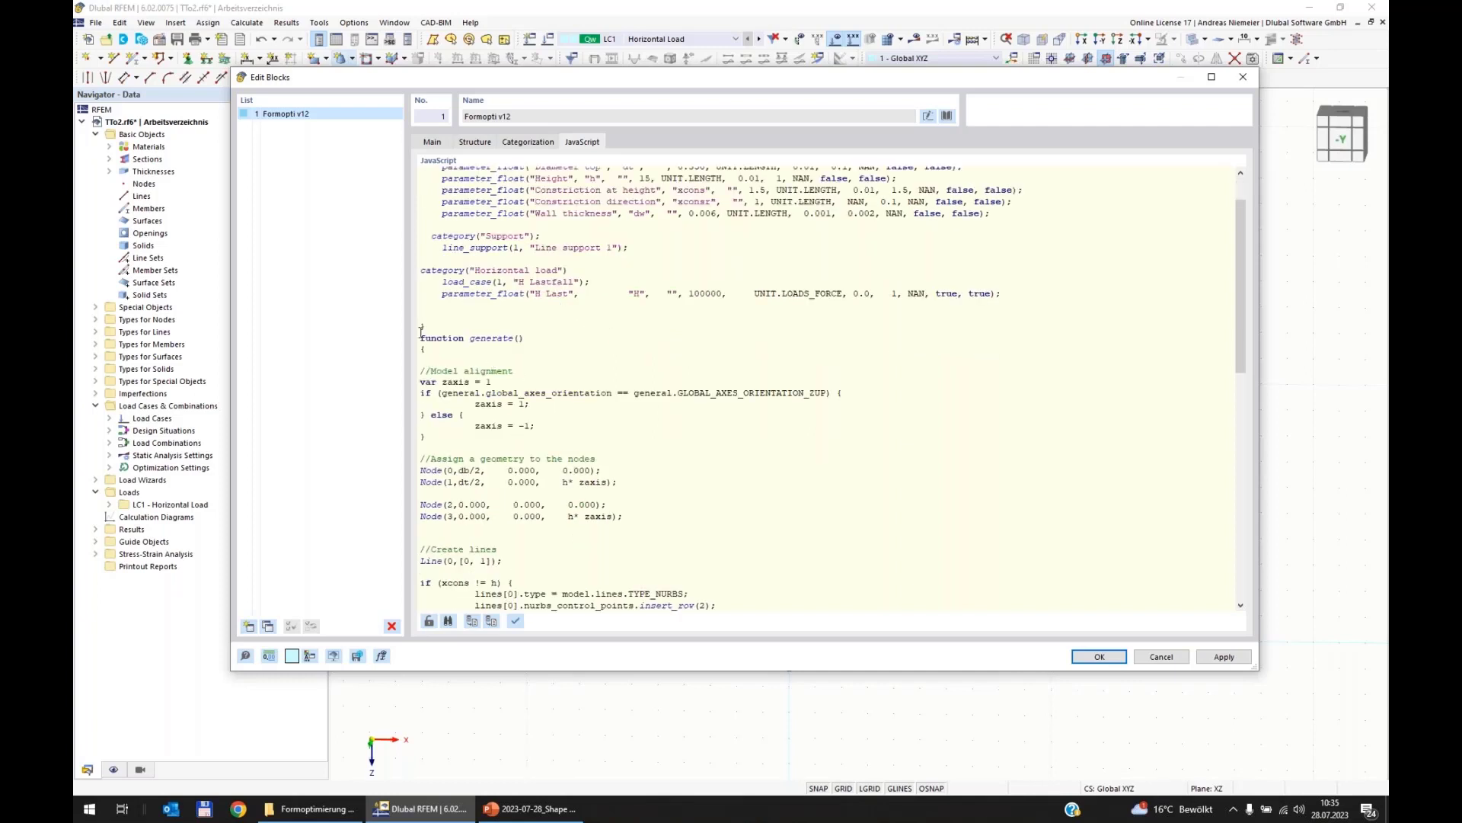
drag(424, 330, 588, 672)
click(816, 366)
scroll(695, 421, up, 13)
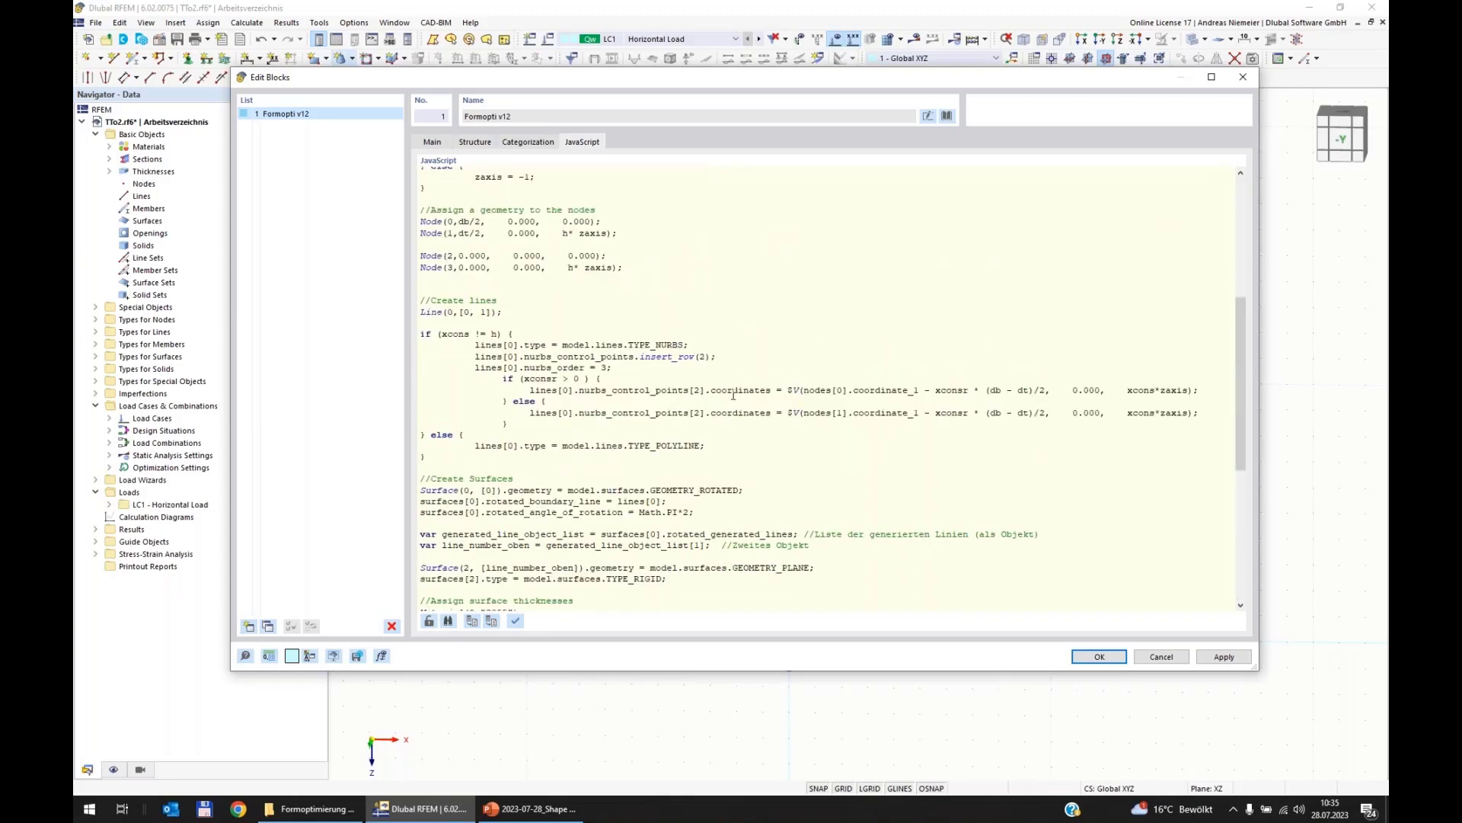
scroll(600, 434, up, 3)
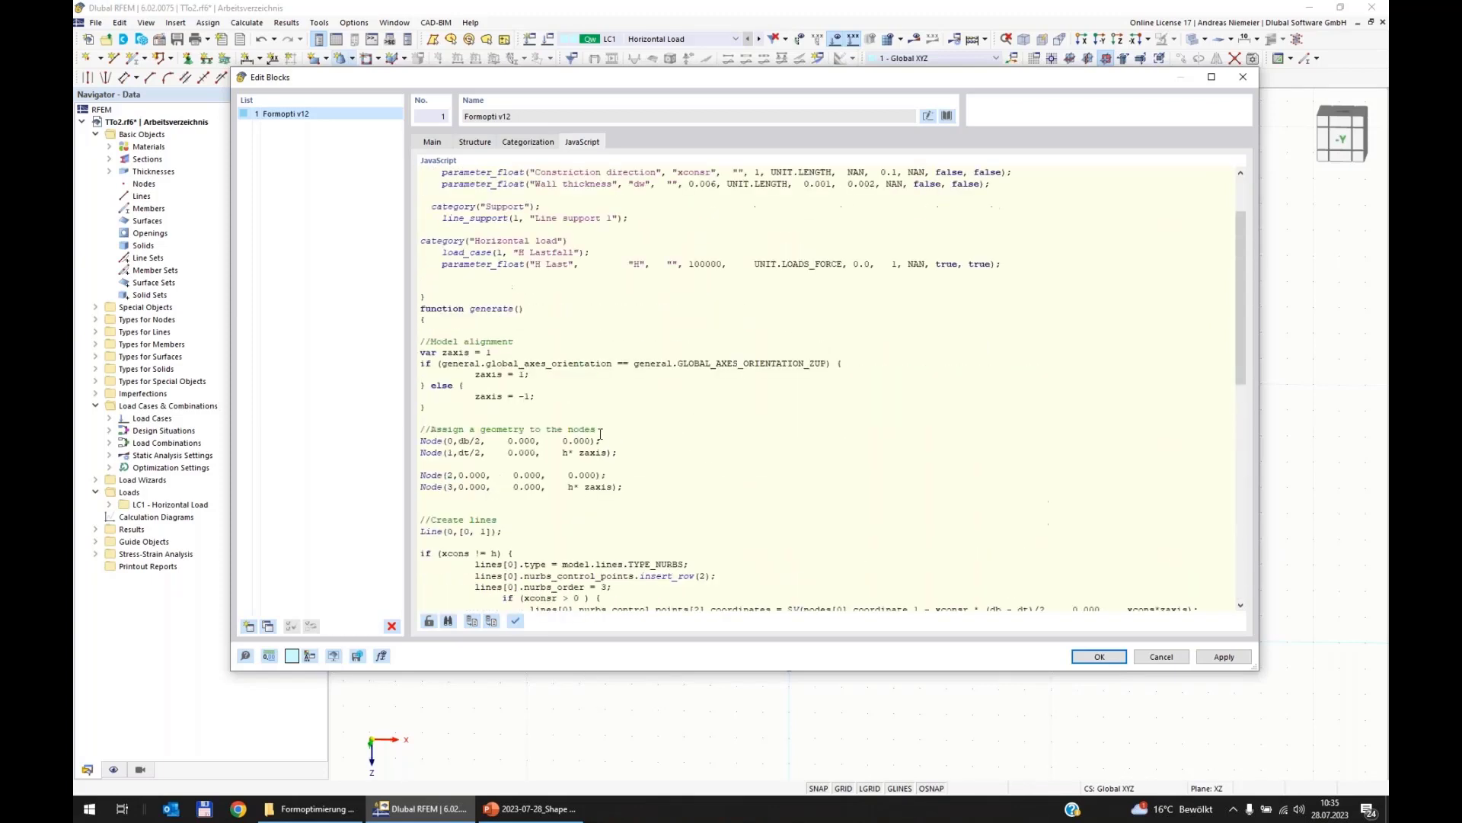
drag(545, 397, 417, 348)
click(555, 384)
scroll(564, 447, down, 3)
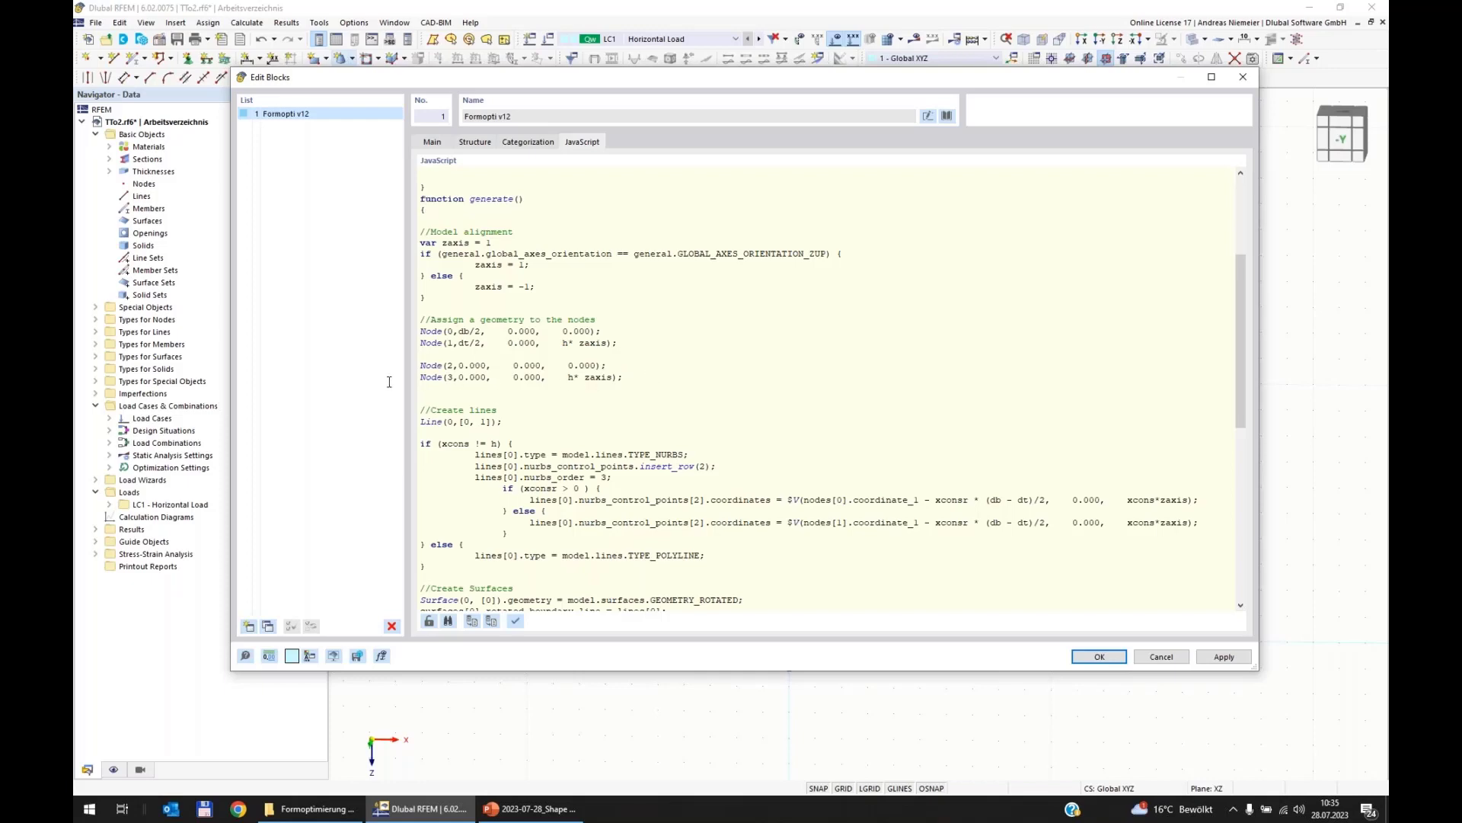
scroll(610, 404, down, 3)
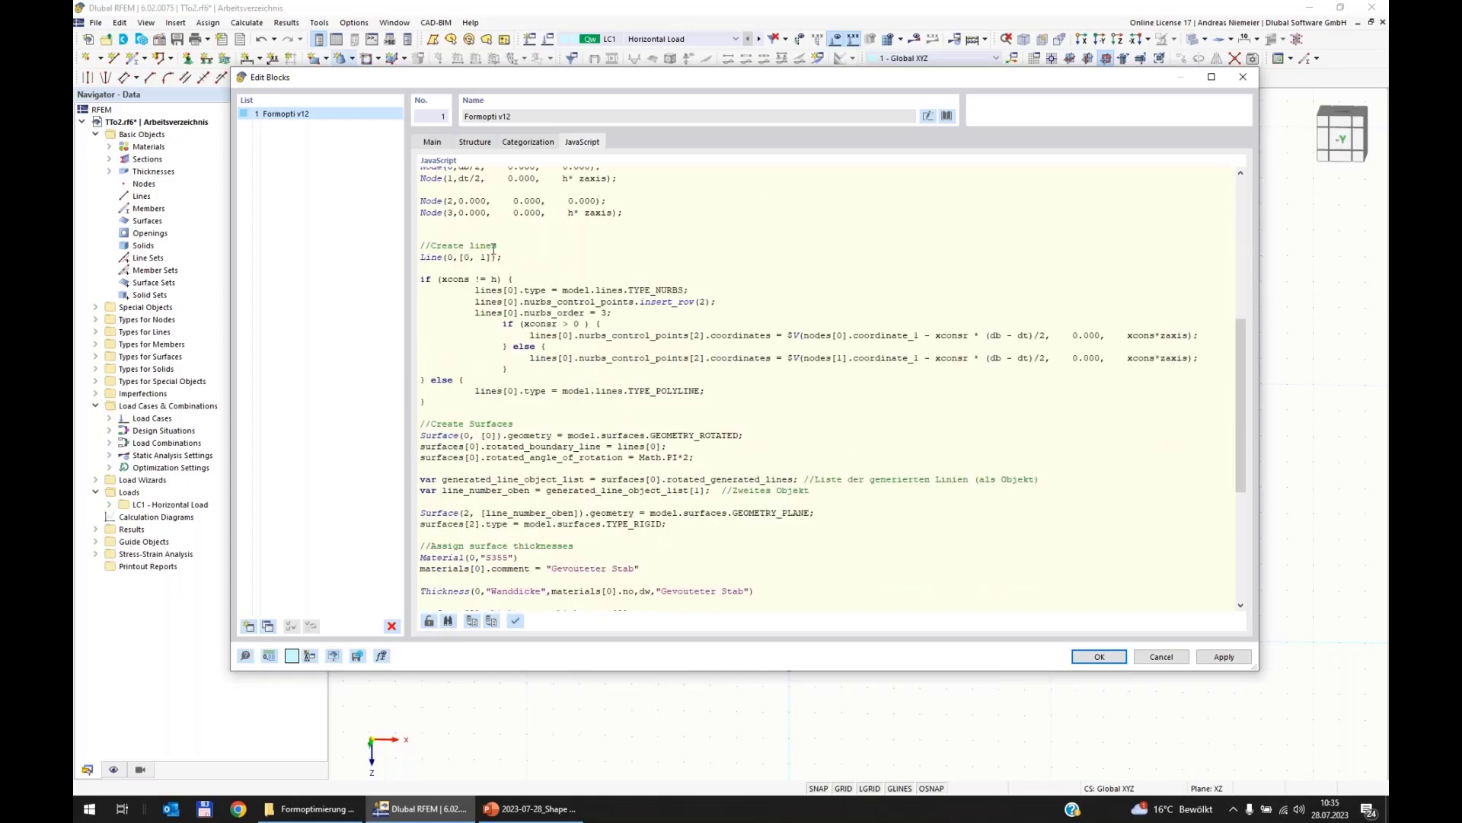
scroll(507, 372, up, 1)
drag(505, 356, 476, 358)
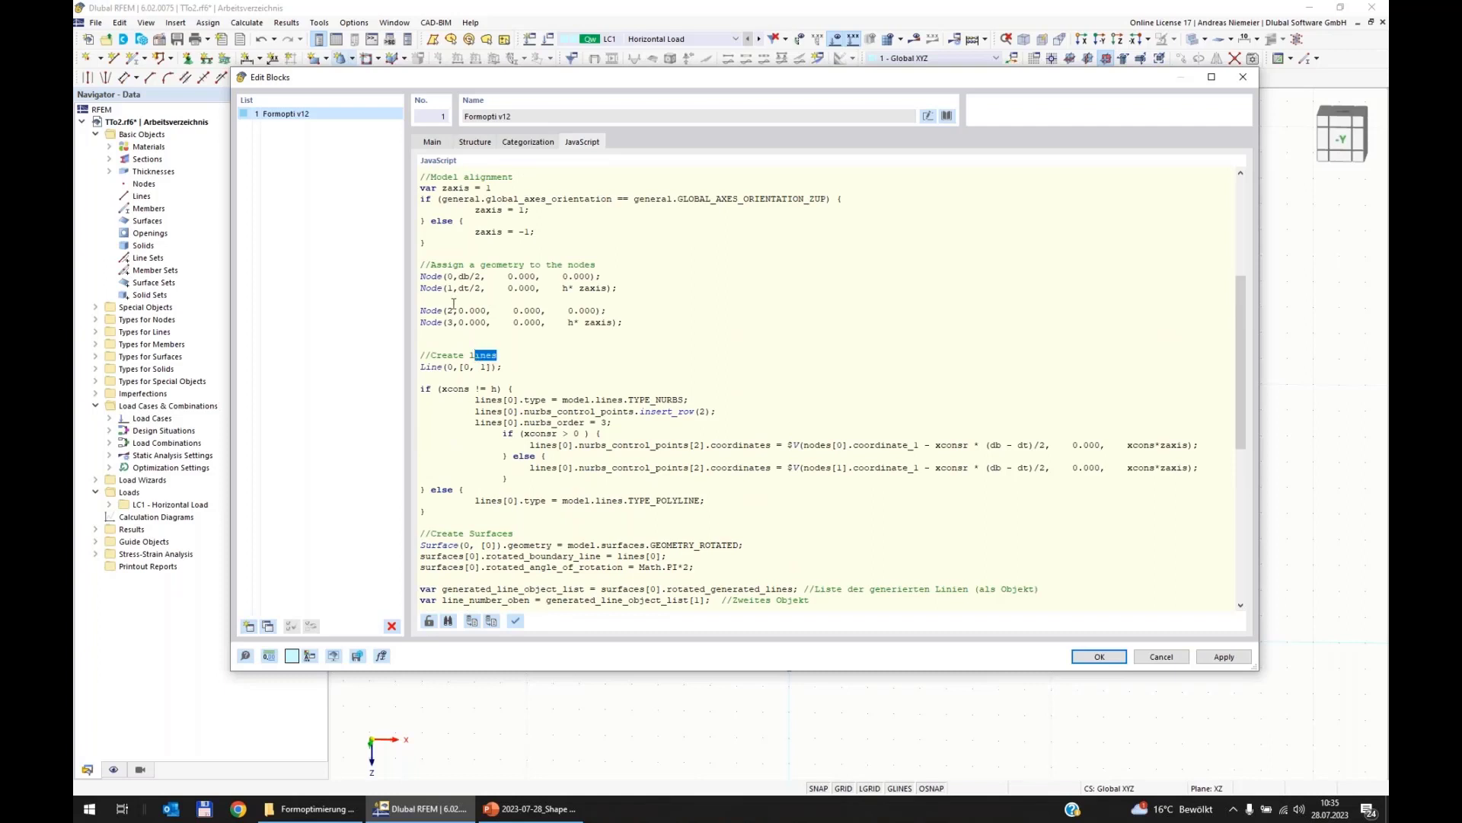
click(450, 278)
scroll(637, 423, up, 5)
scroll(637, 423, down, 3)
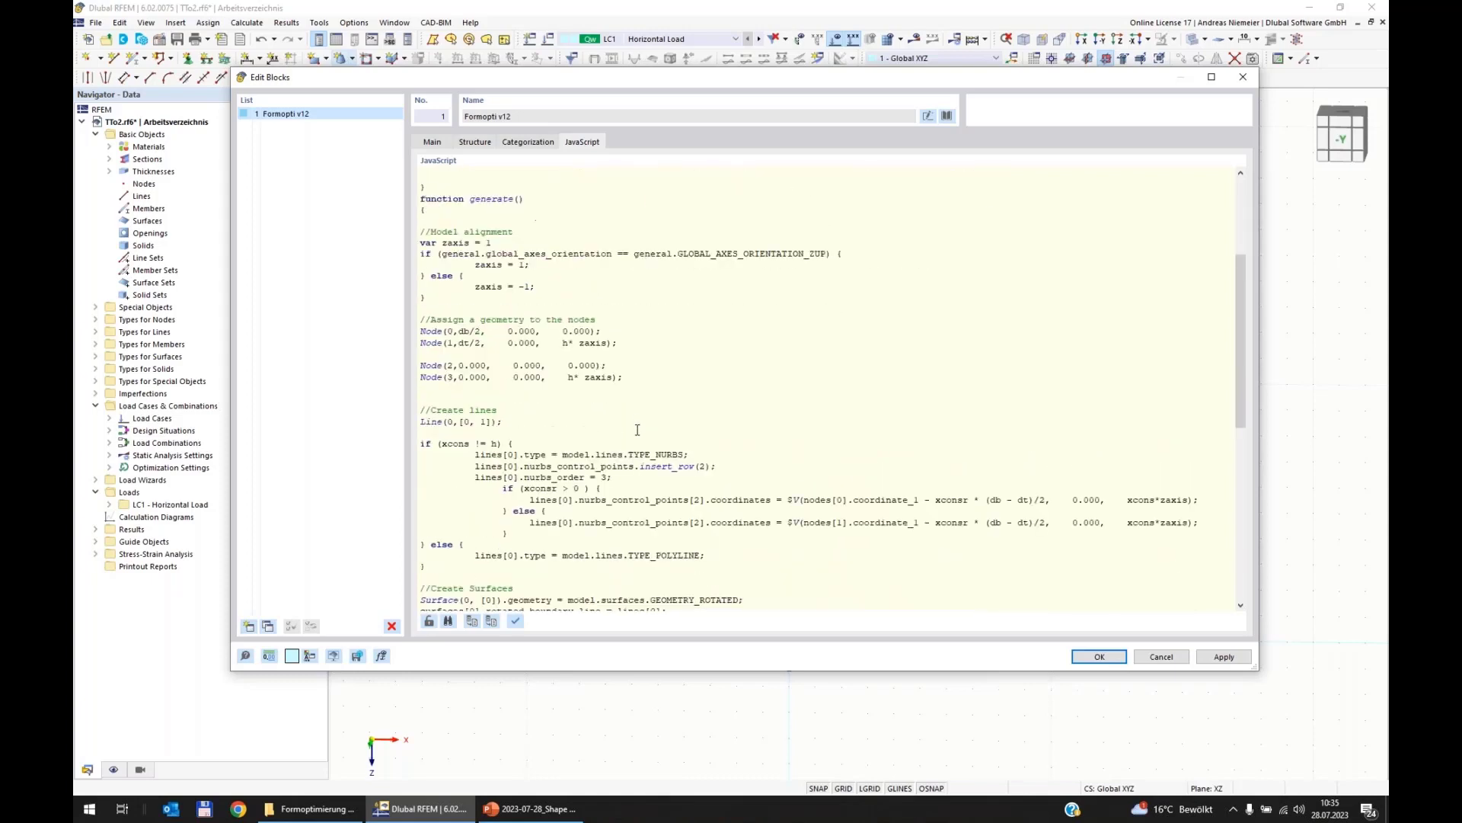
scroll(638, 431, down, 3)
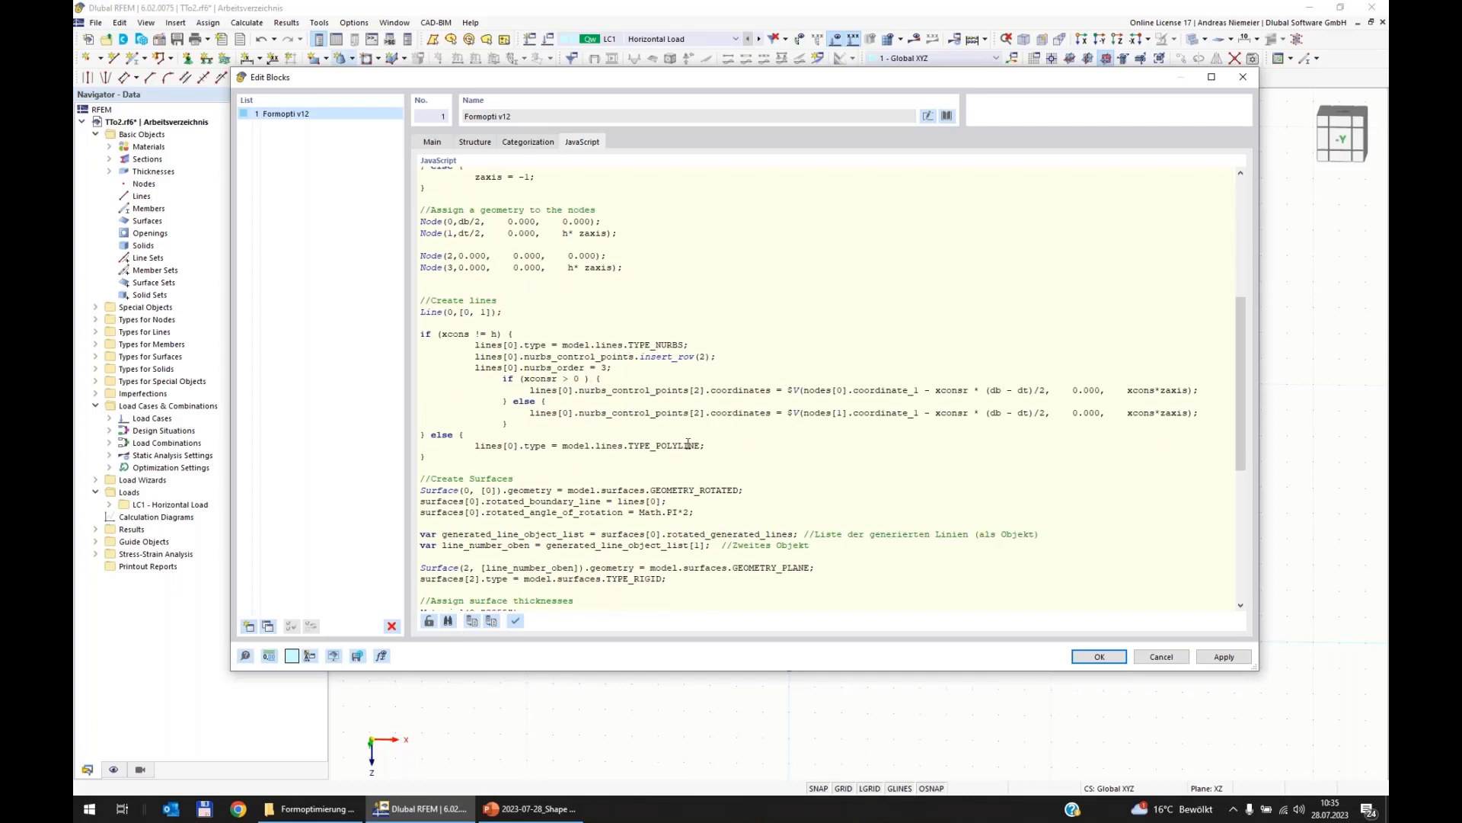
Highlight the TYPE_POLYLINE line type and the code that creates the top plane surface.
drag(690, 445, 667, 446)
scroll(684, 564, down, 5)
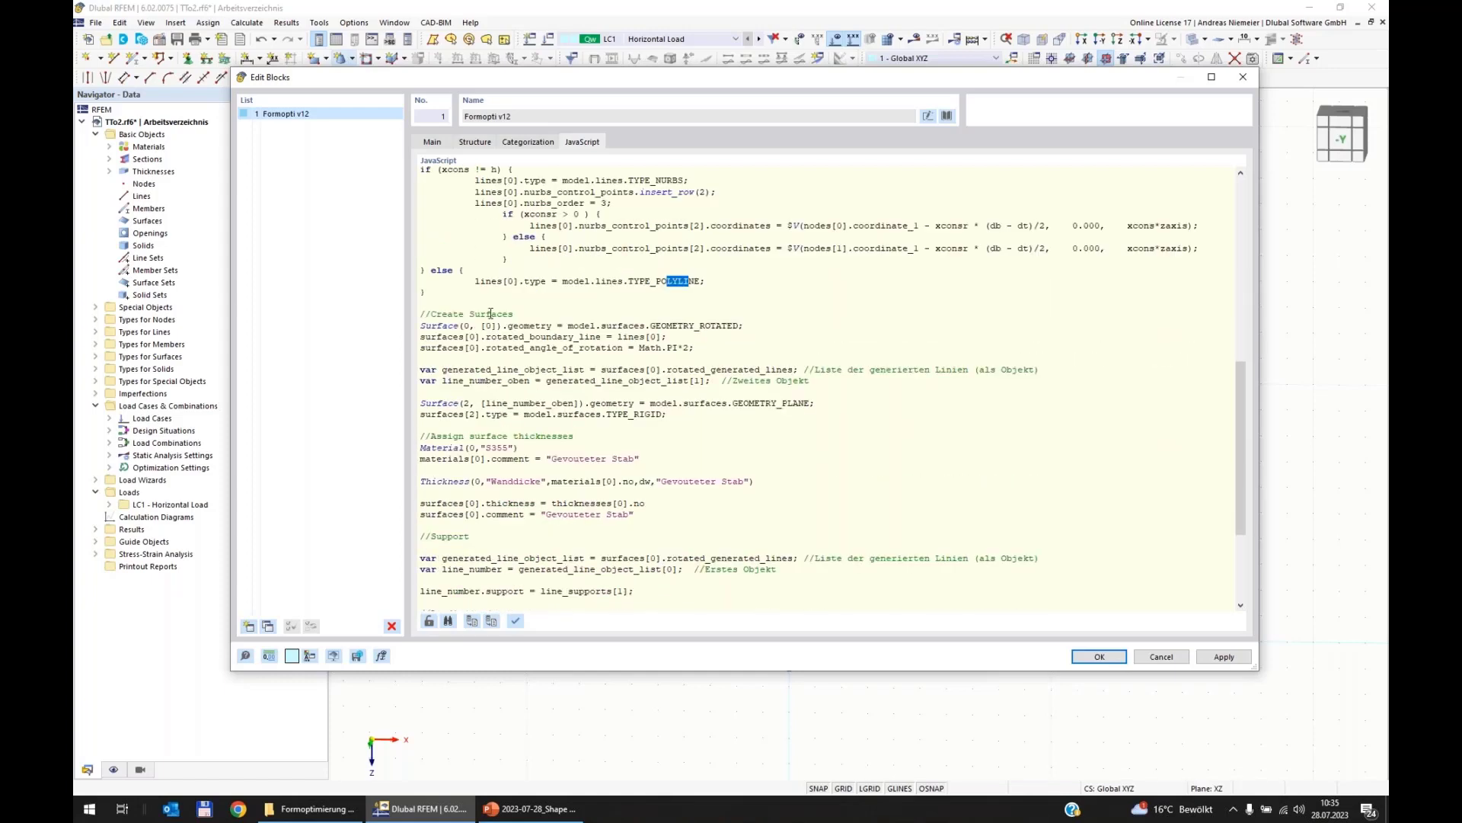
drag(492, 314, 482, 316)
drag(665, 414, 420, 391)
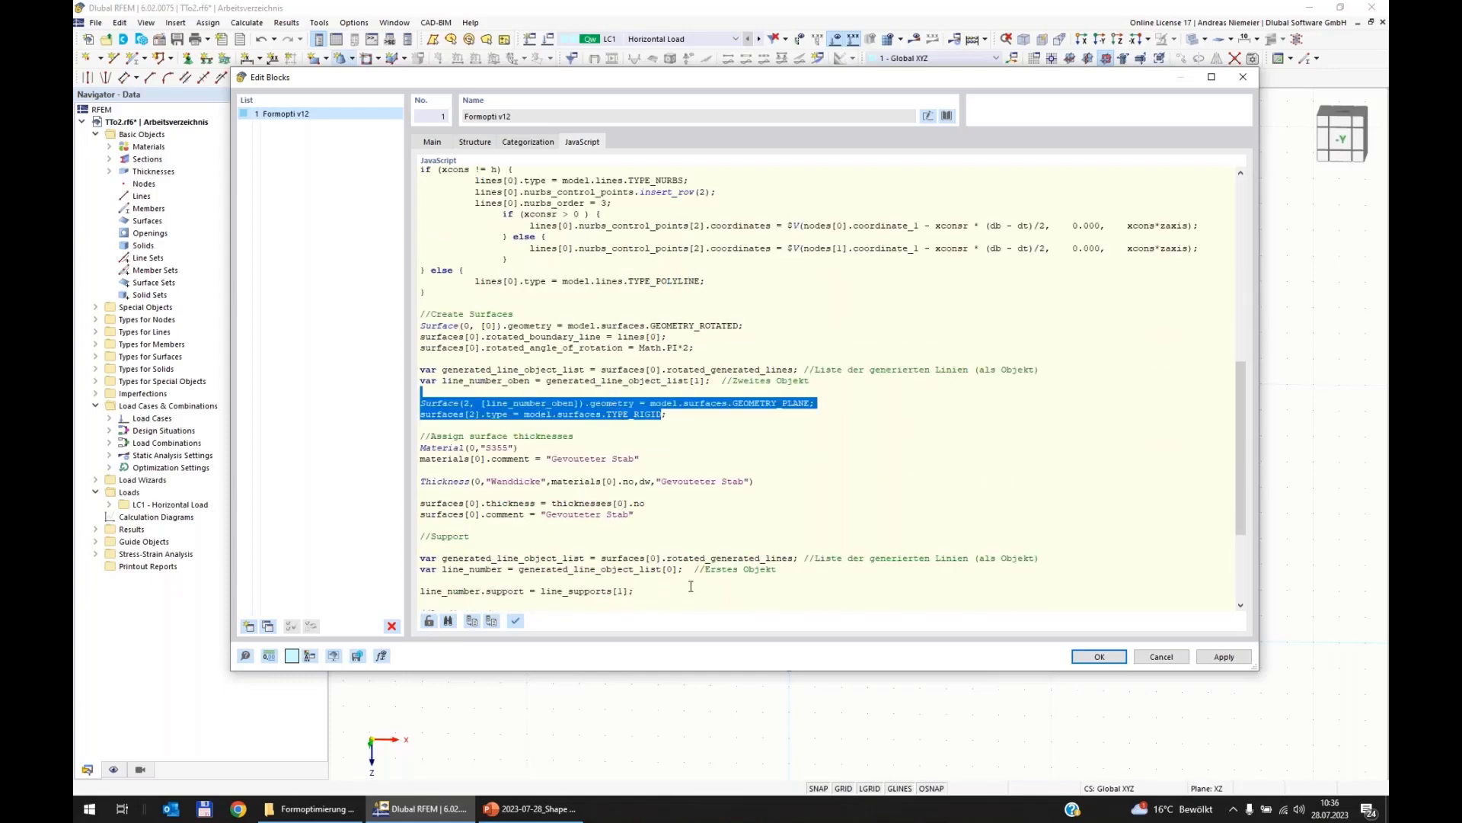
scroll(691, 587, down, 3)
click(509, 343)
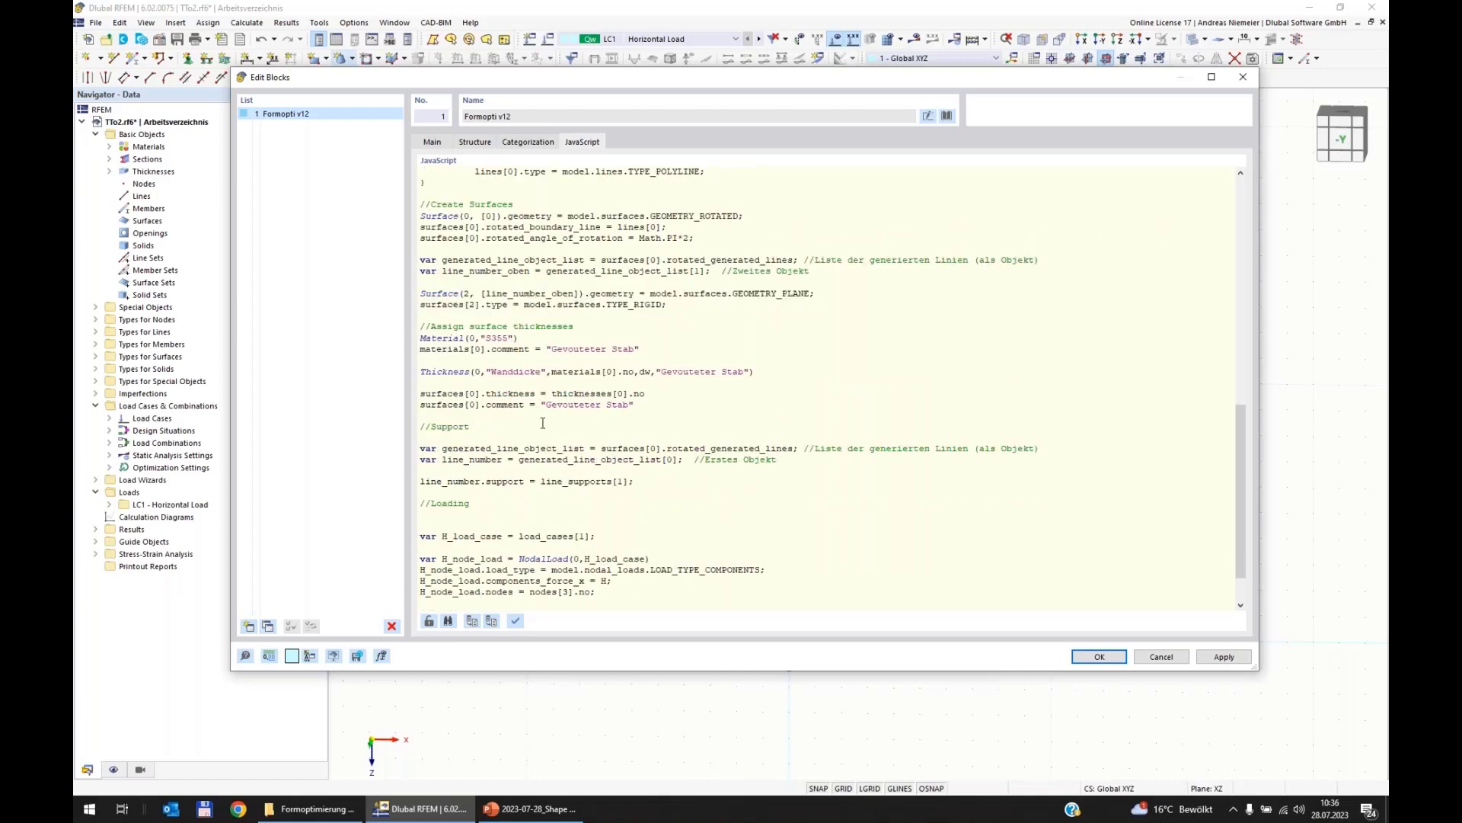
Highlight the nodal load code lines, then return to the block's parameter table.
scroll(535, 513, down, 2)
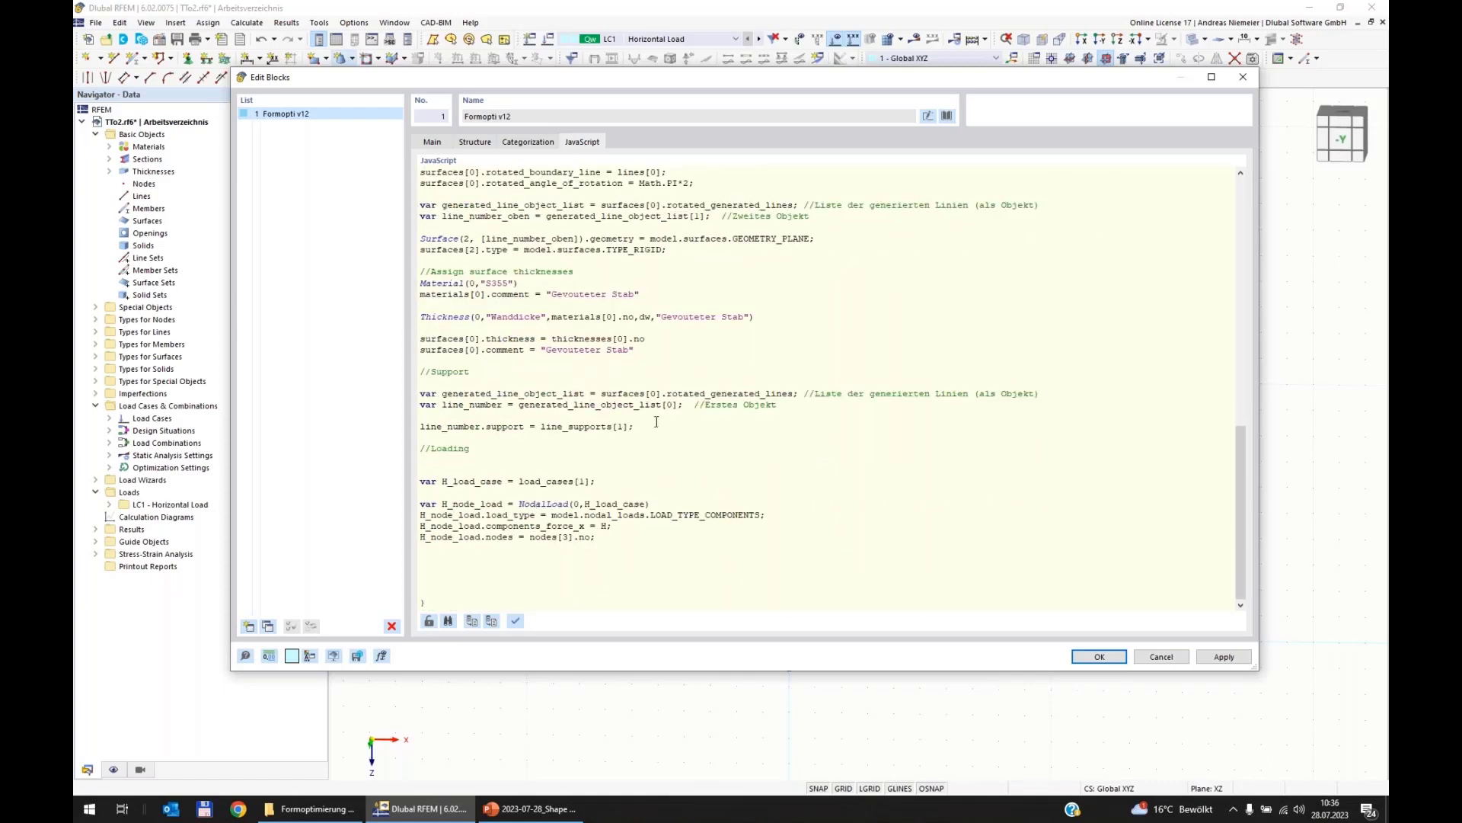
drag(656, 422, 558, 393)
drag(611, 537, 450, 503)
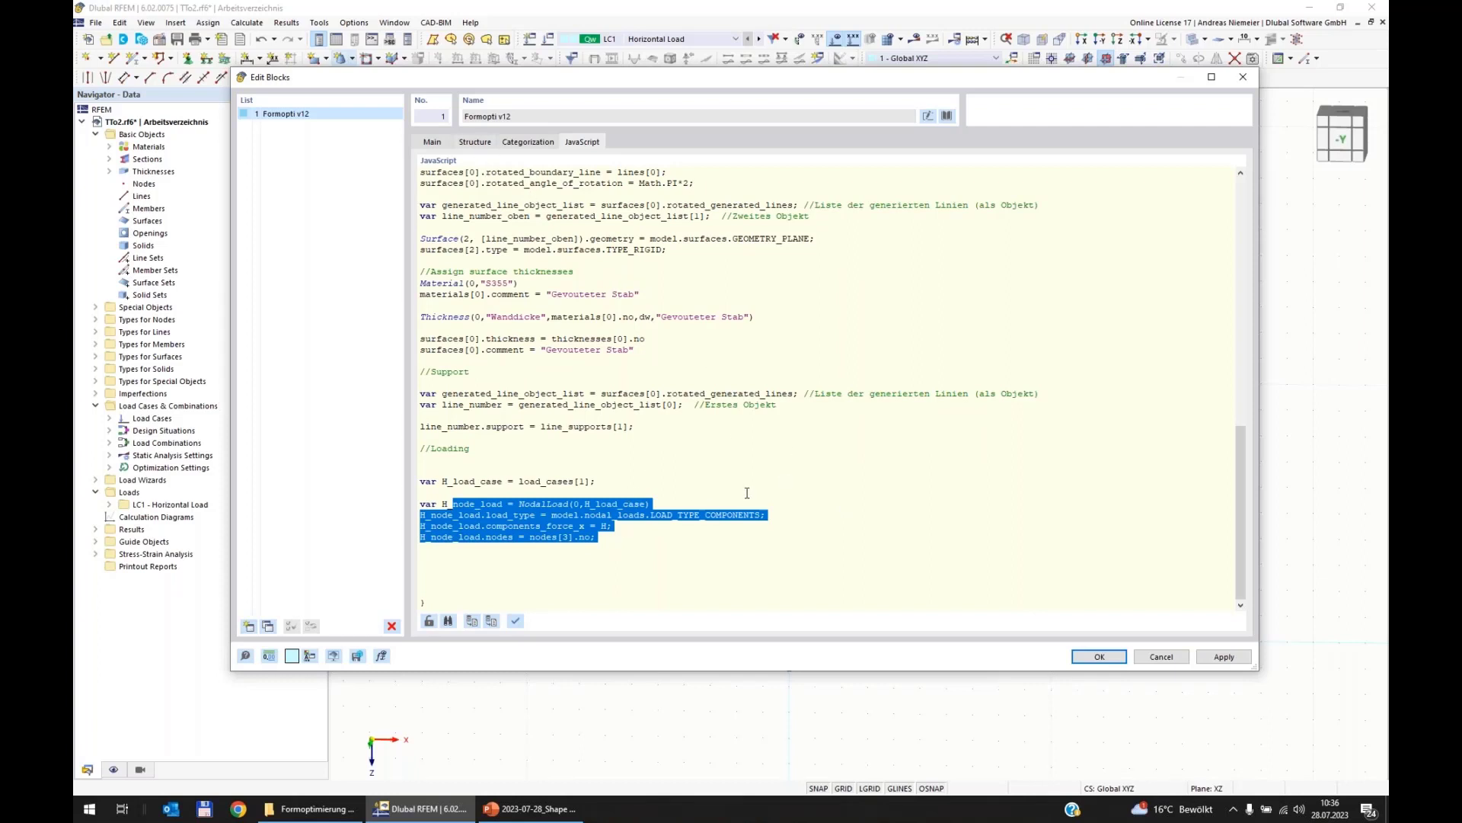
click(477, 143)
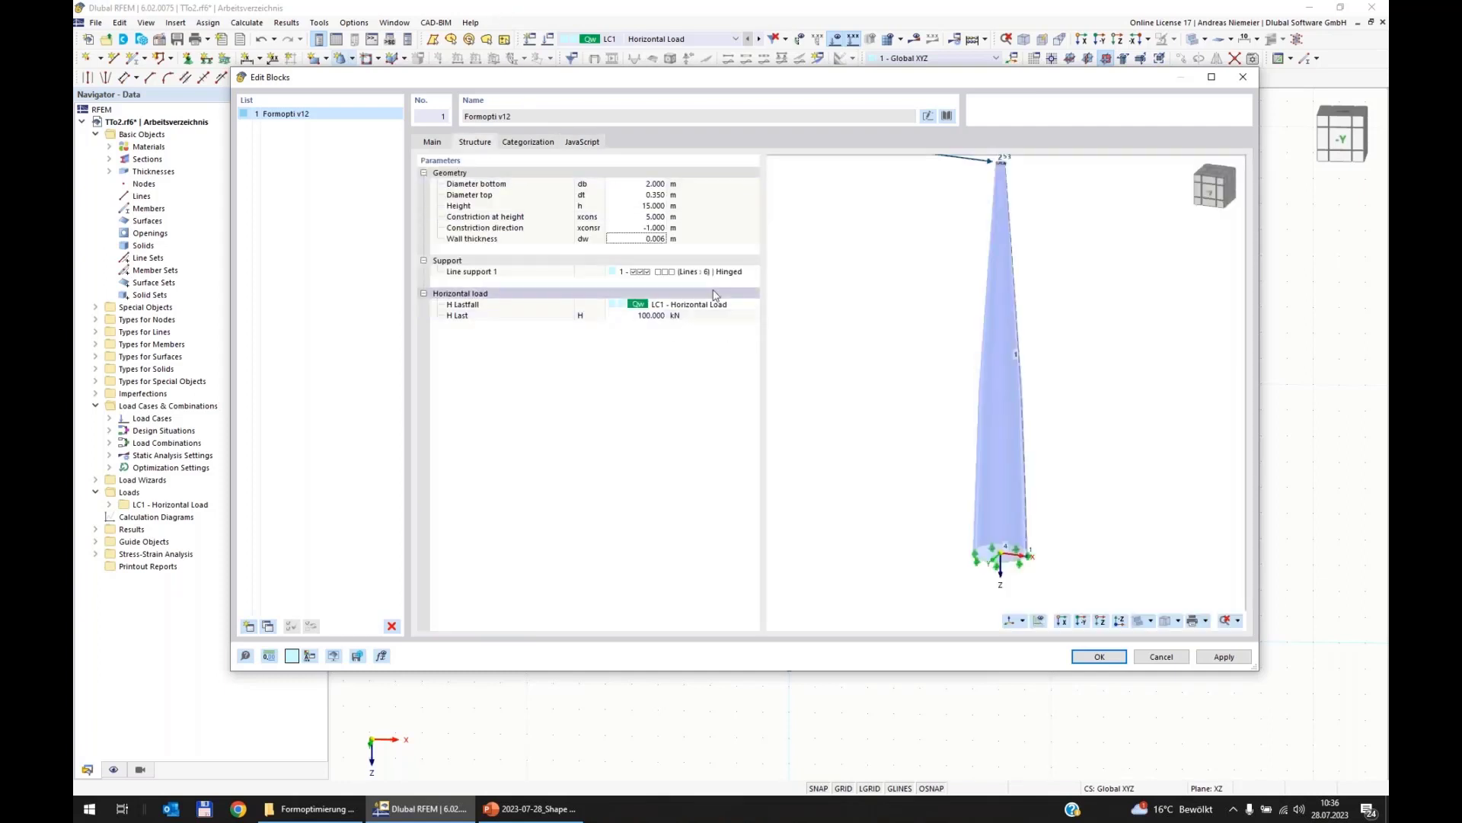
Change the tower to a 1 m bottom diameter with a constriction at 15 m in direction 1, and confirm.
click(642, 185)
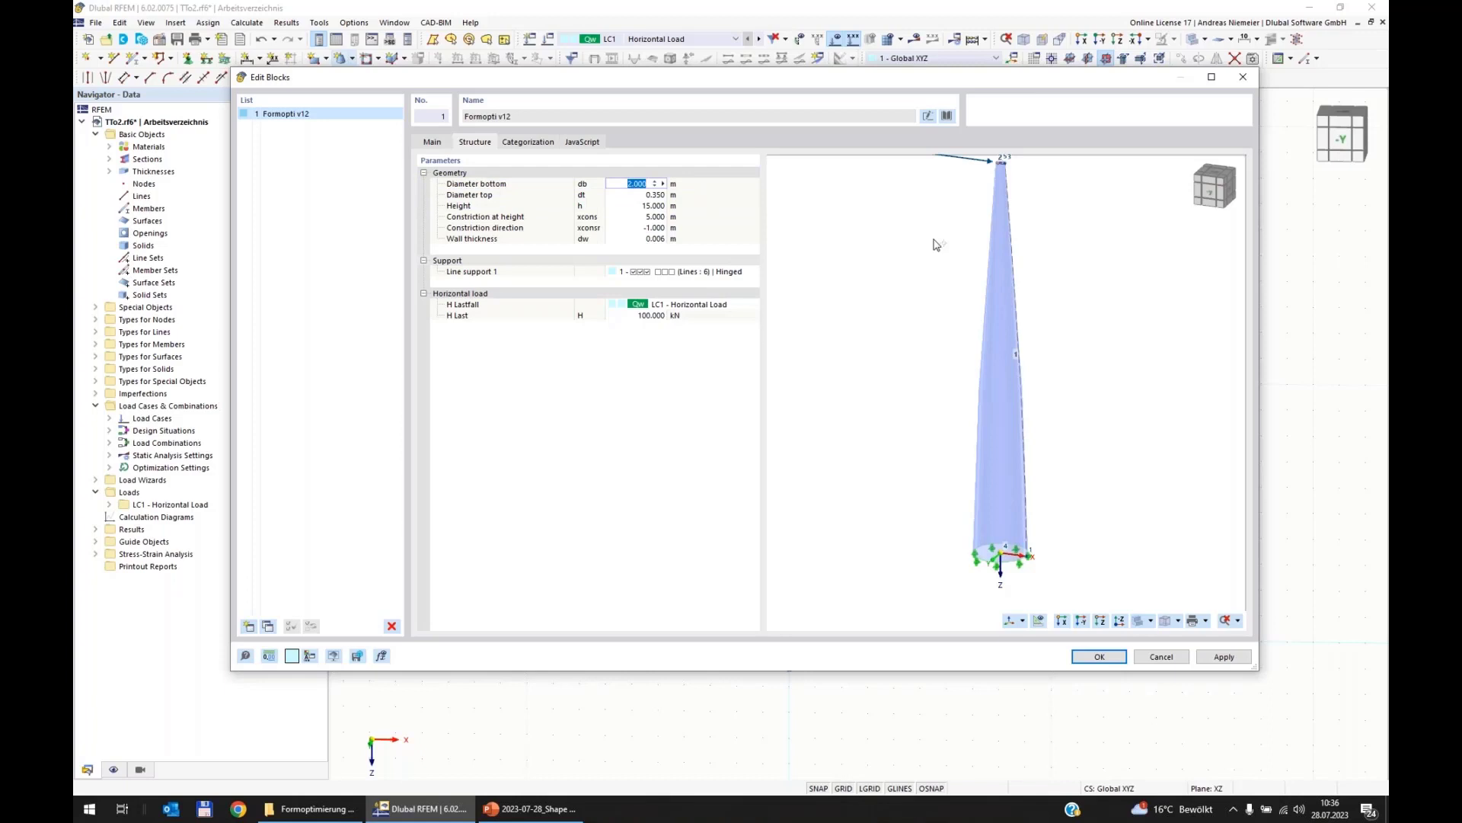
text(1)
key(Tab)
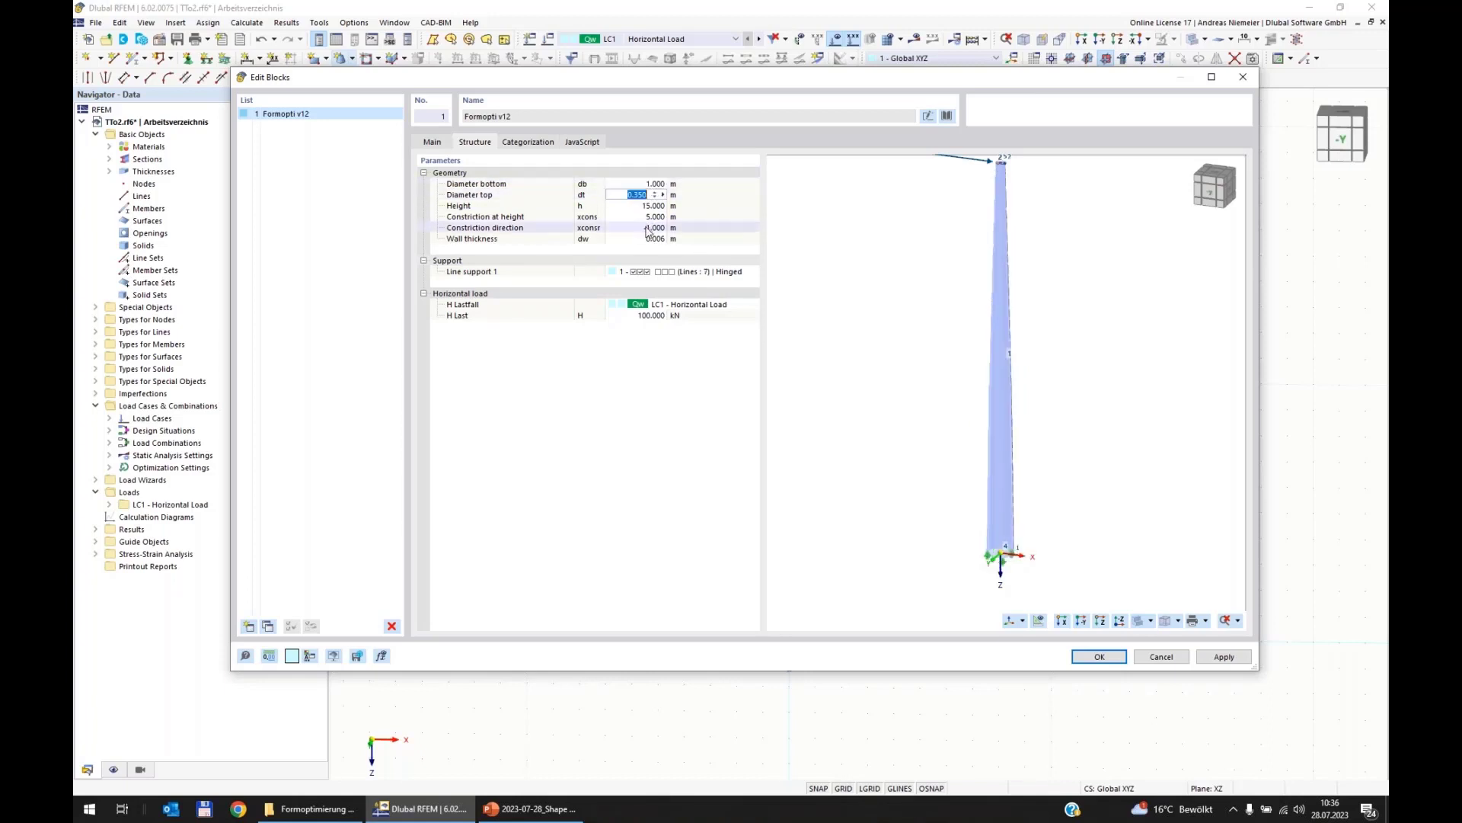
click(640, 216)
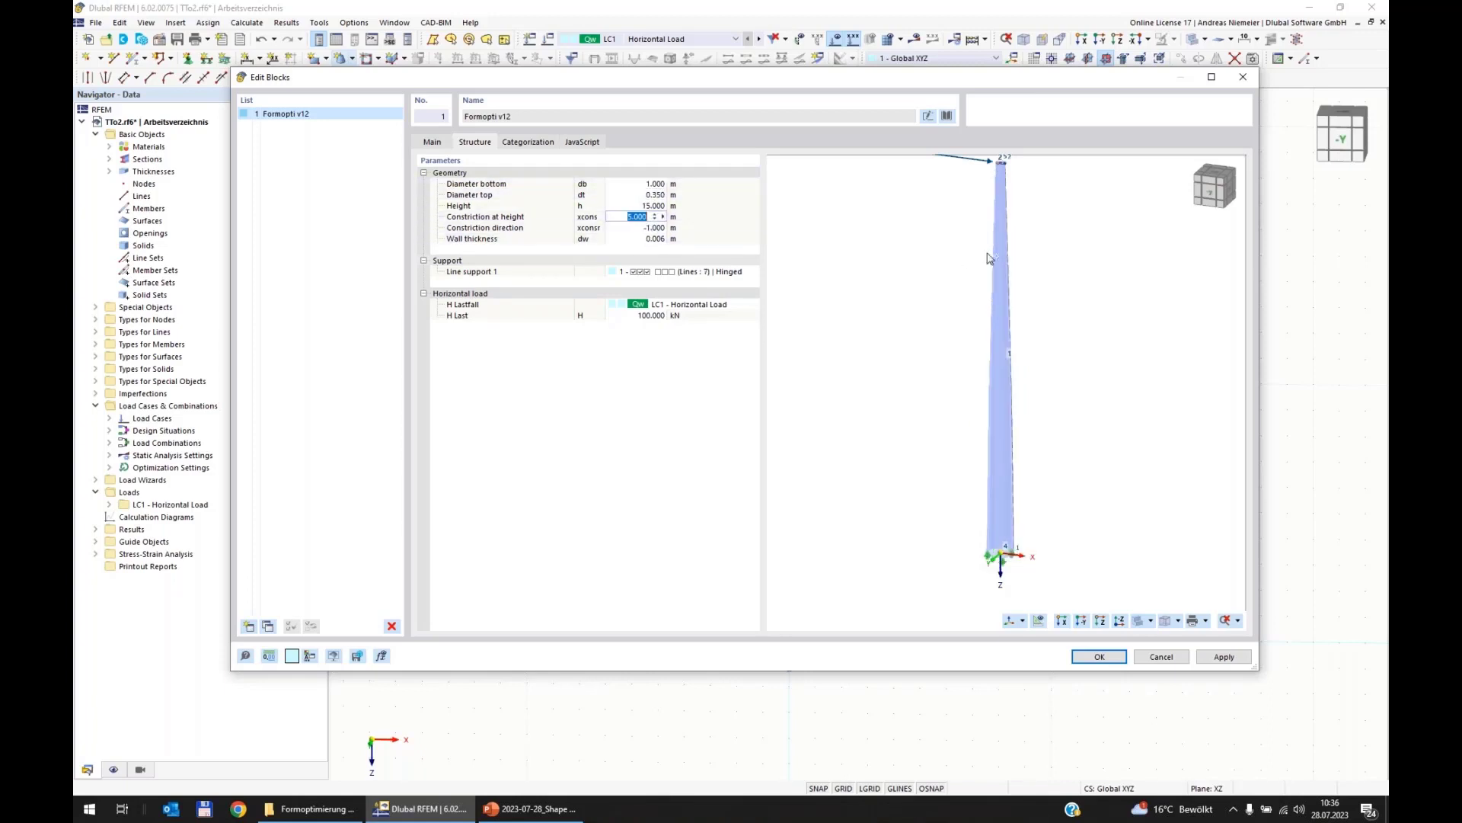
text(15)
key(Tab)
text(1)
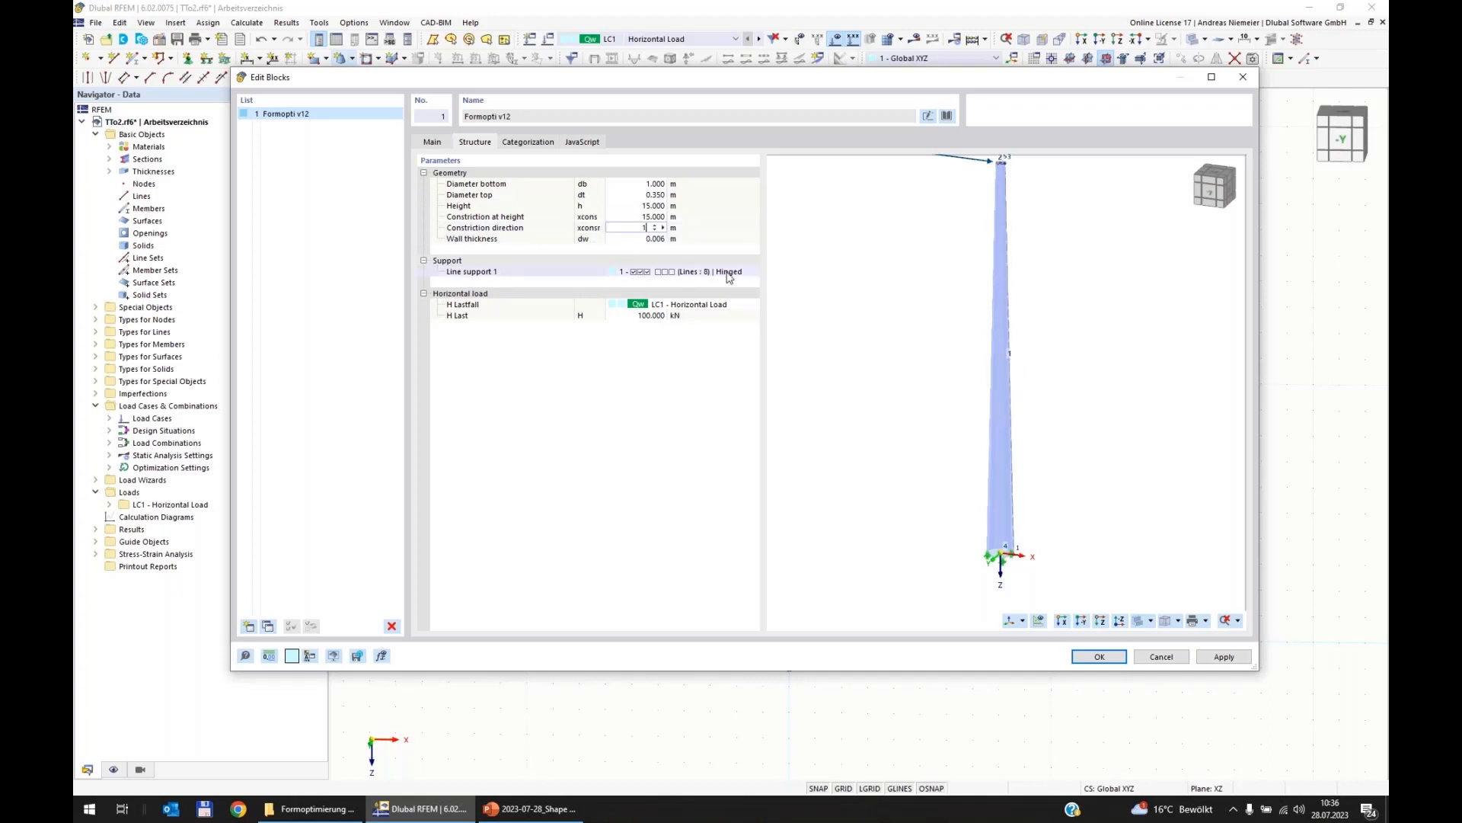
key(Tab)
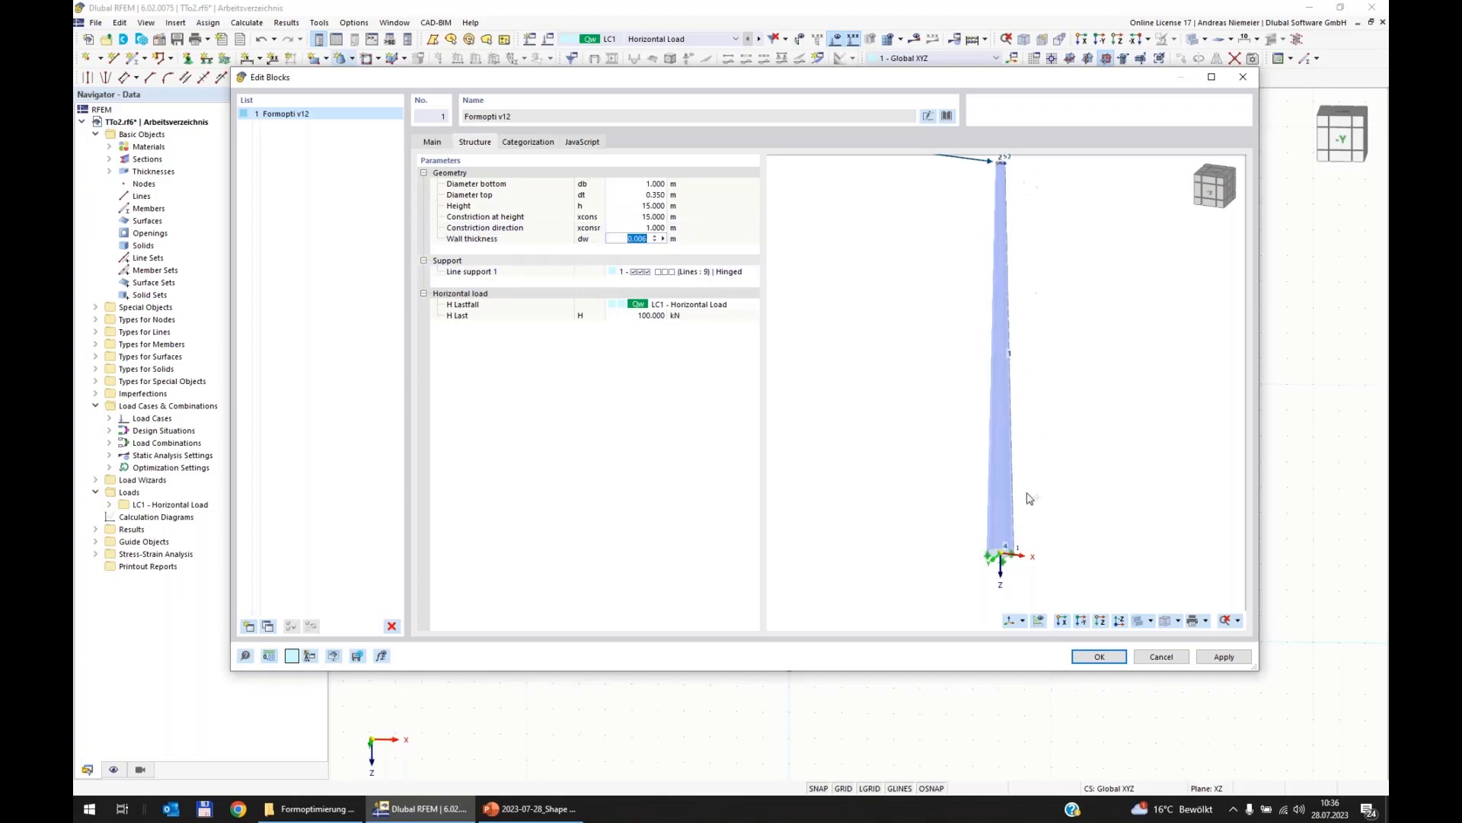
click(1101, 657)
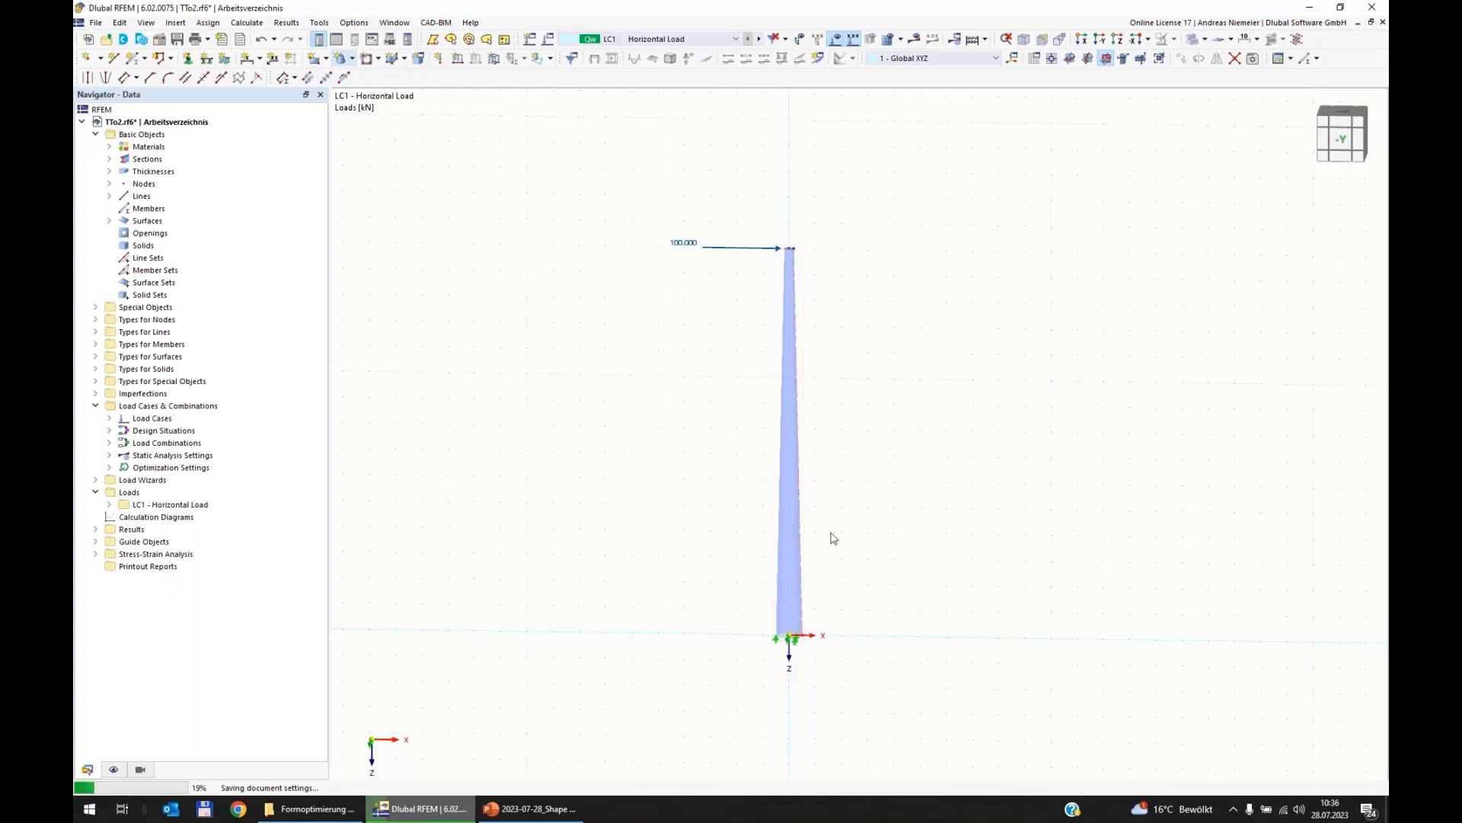
Reopen the tower block and widen its bottom diameter to 1.5 m.
scroll(792, 564, up, 1)
double_click(794, 562)
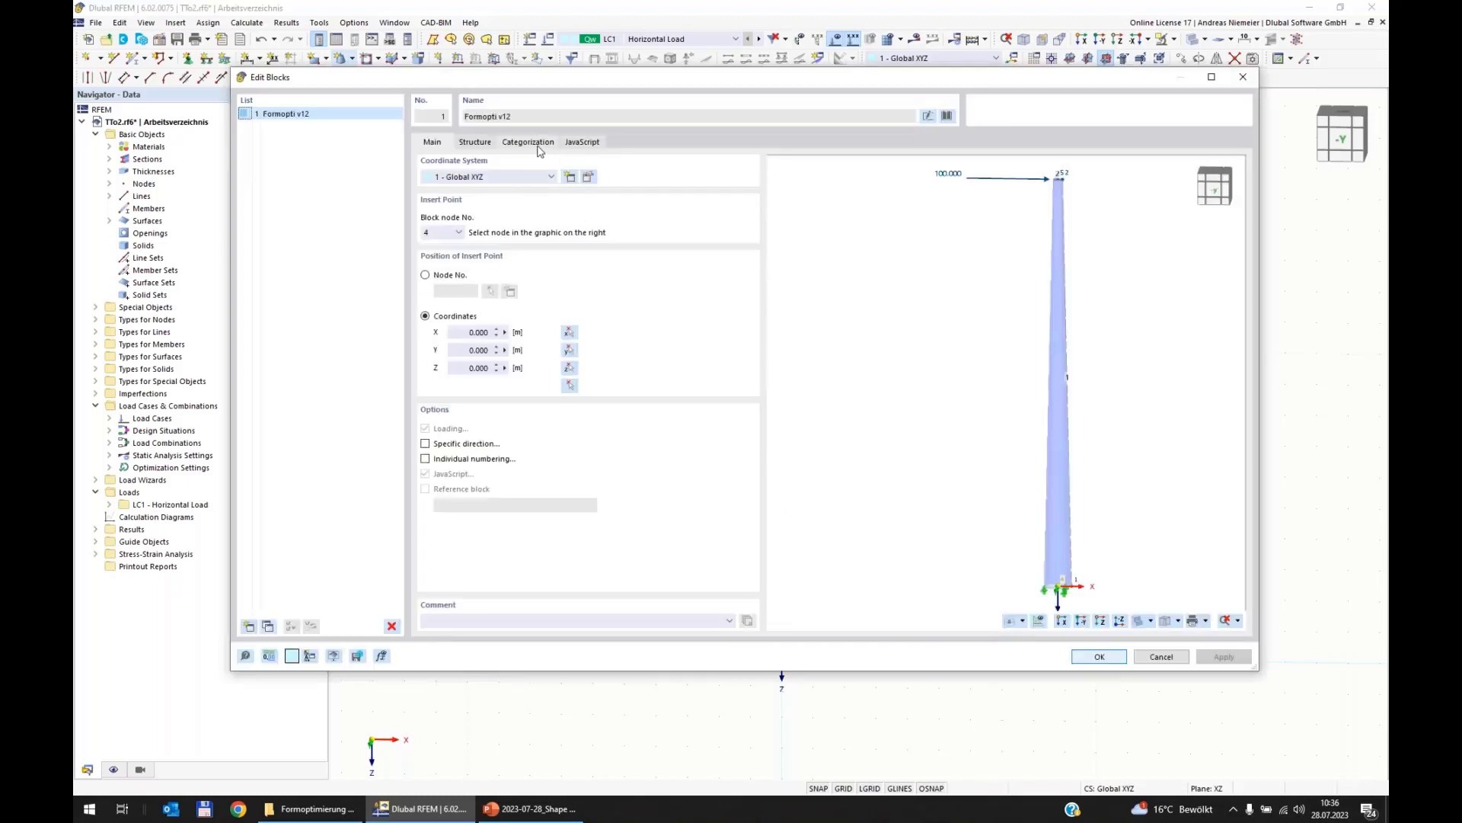
click(594, 145)
click(476, 144)
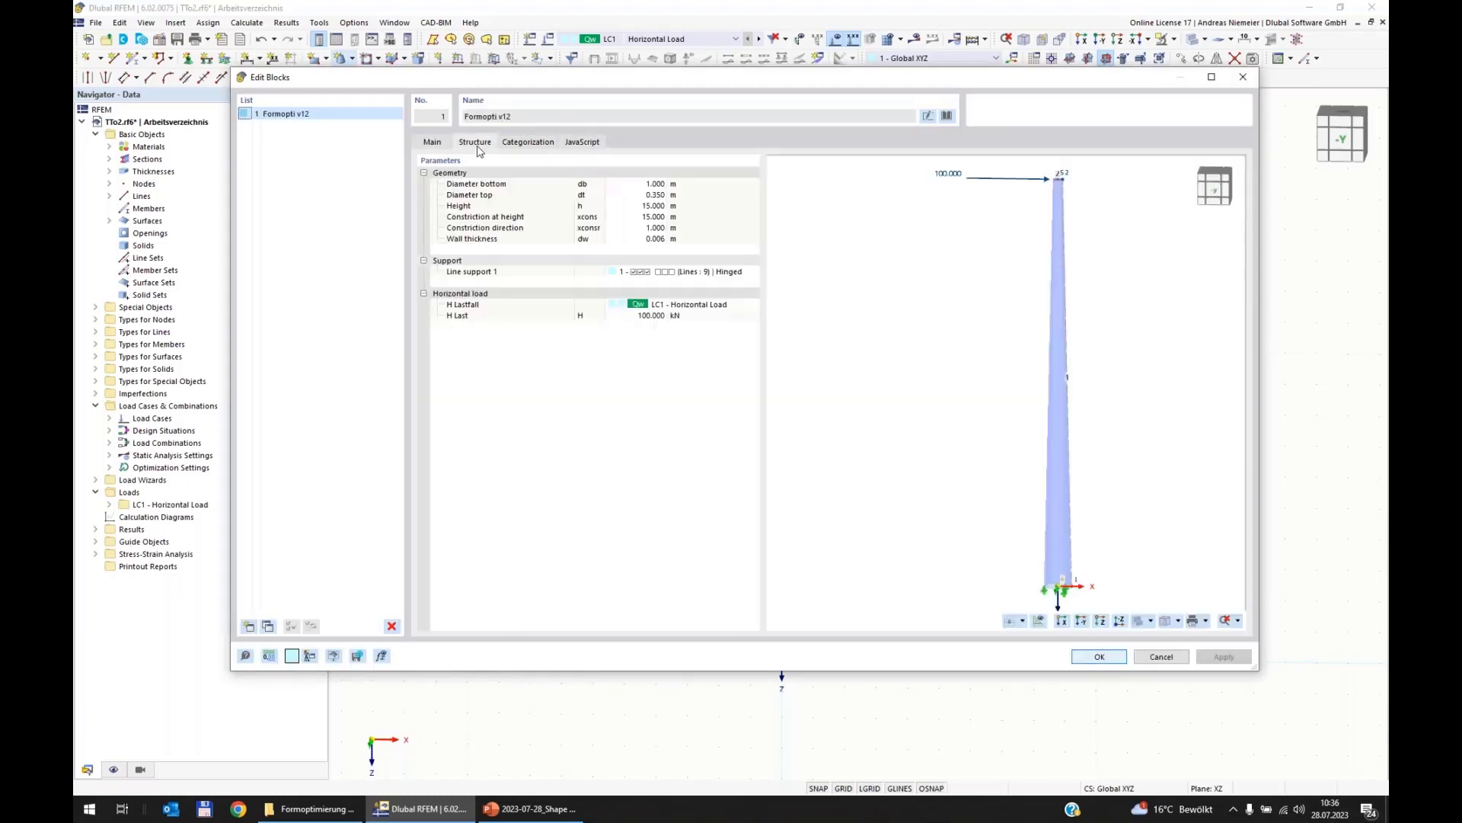
click(644, 183)
text(1,5)
key(Return)
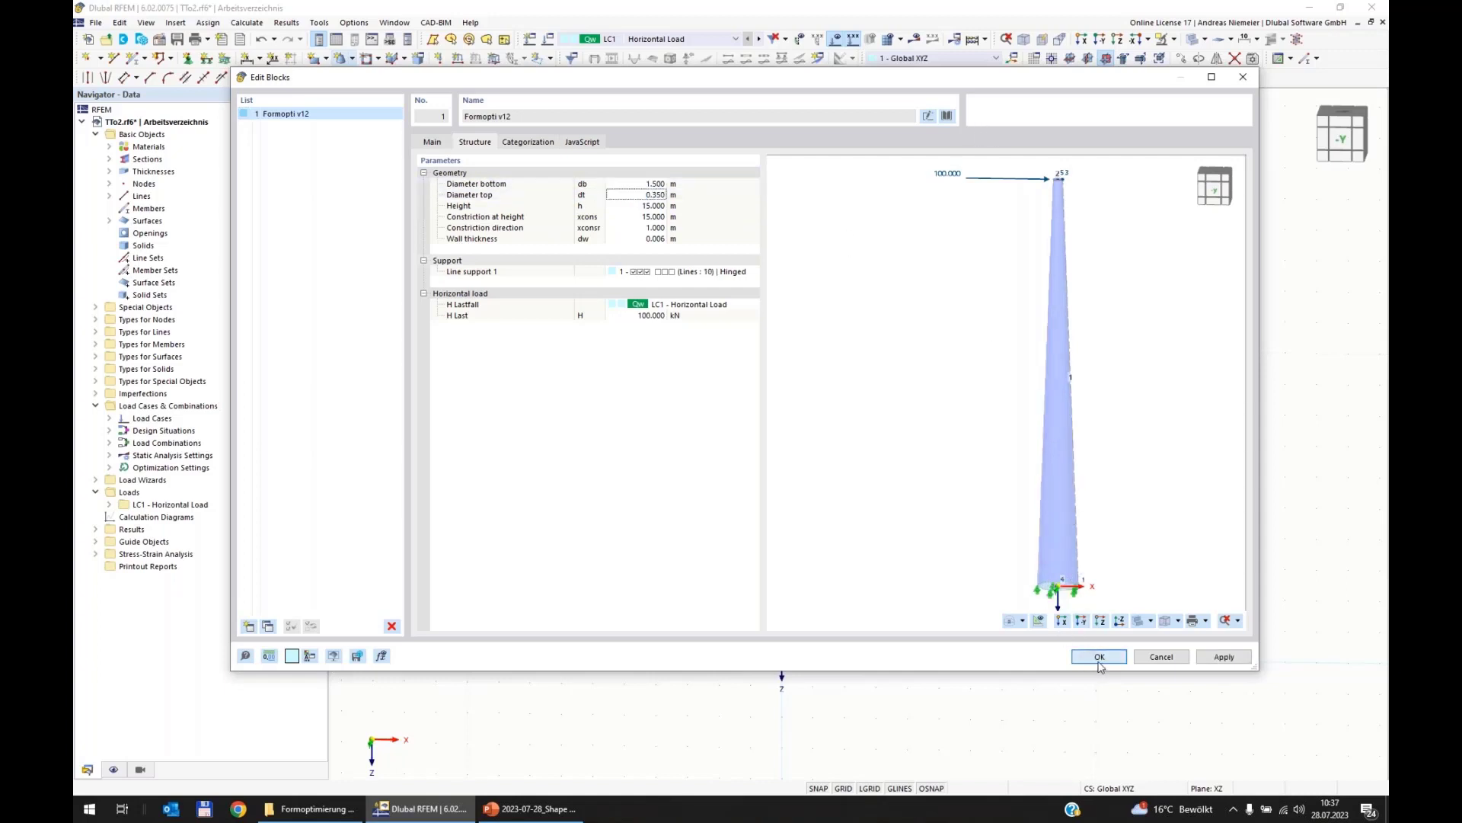
click(1096, 658)
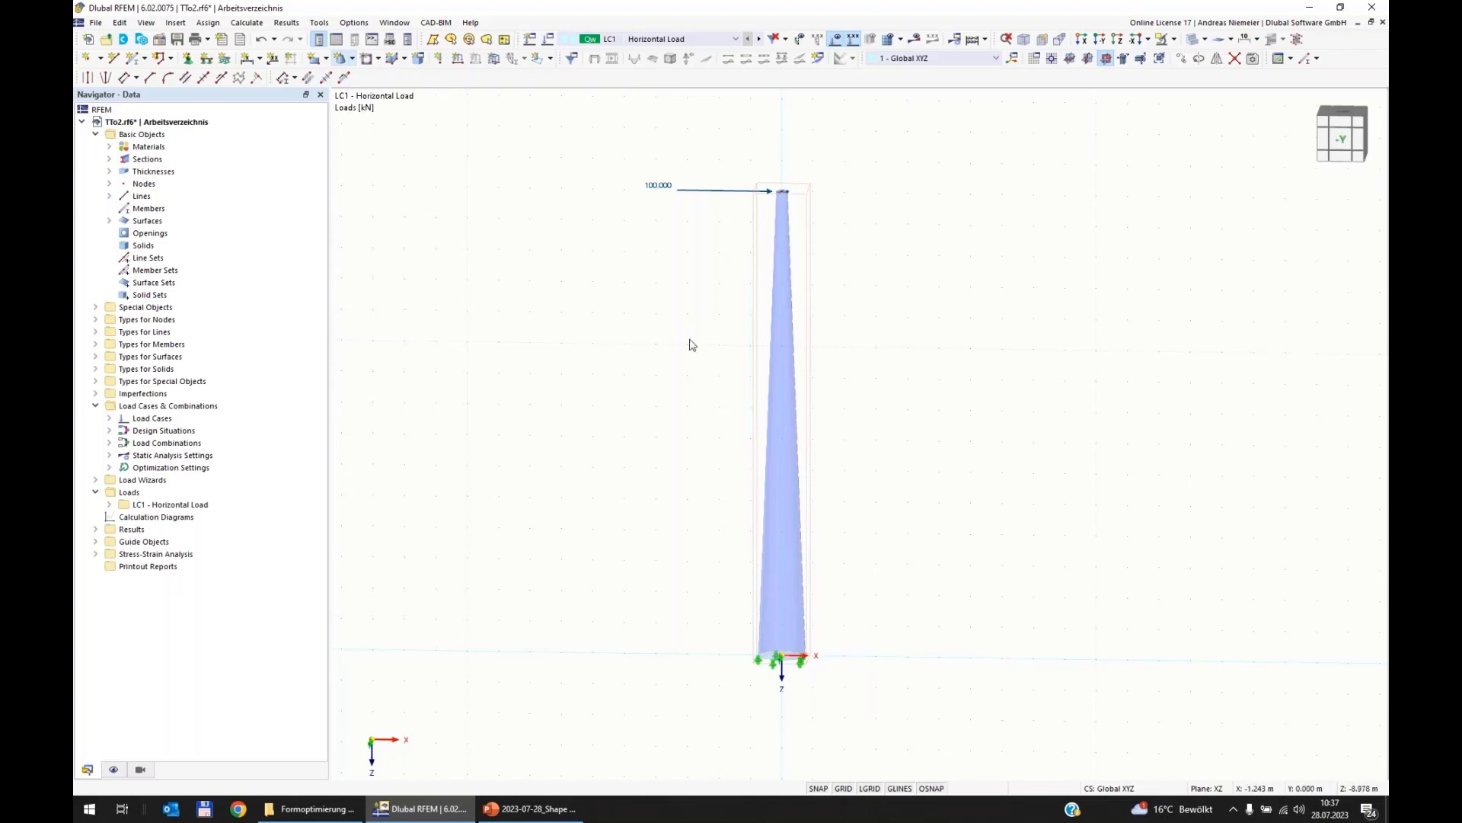
Open the Edit Global Parameters dialog from the Edit menu.
click(120, 23)
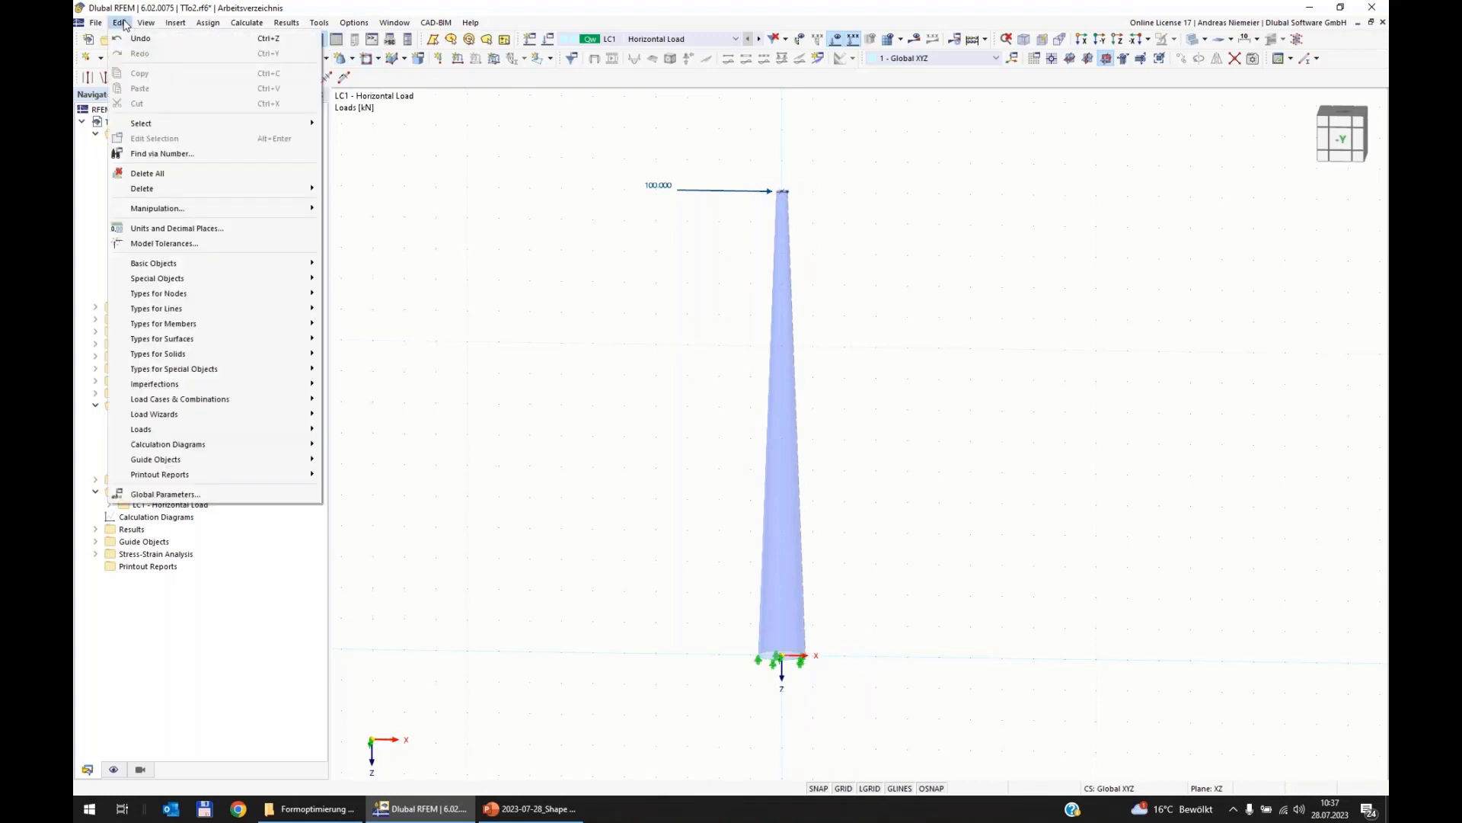
click(169, 495)
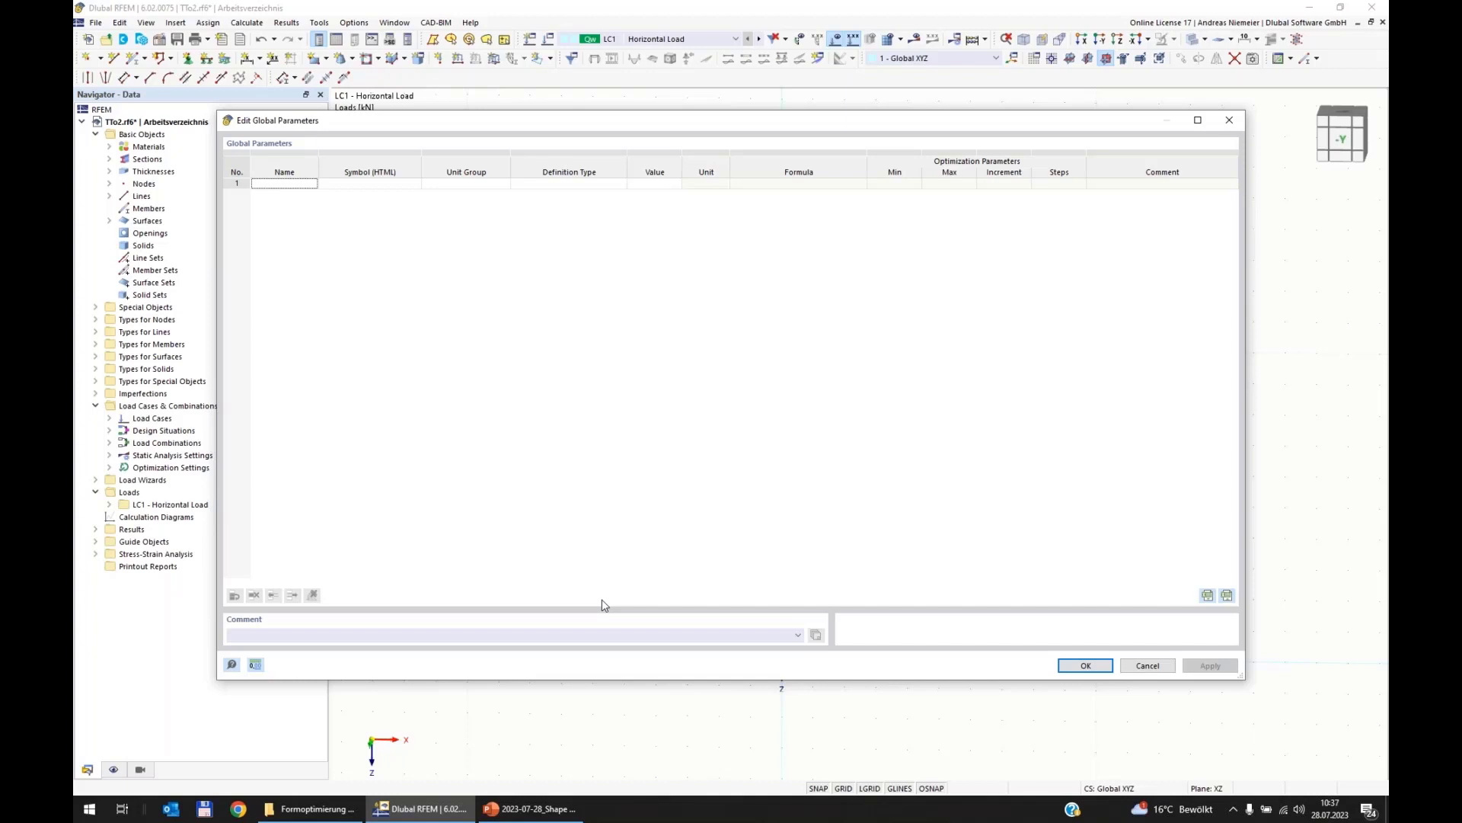
Add parameters dt 'Diameter top' and db 'Diameter bottom' to the table.
click(283, 183)
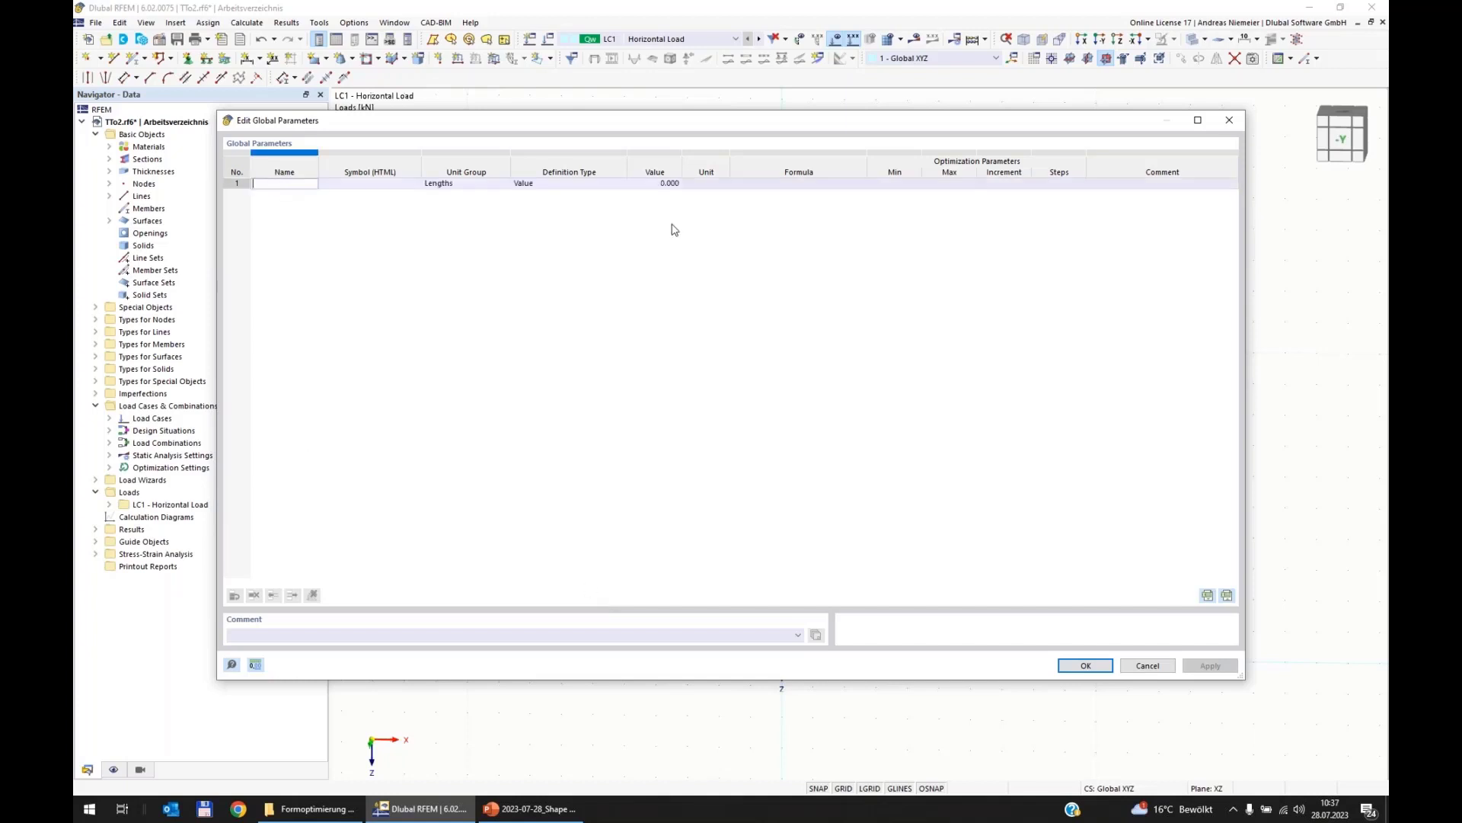
text(dt)
click(1105, 185)
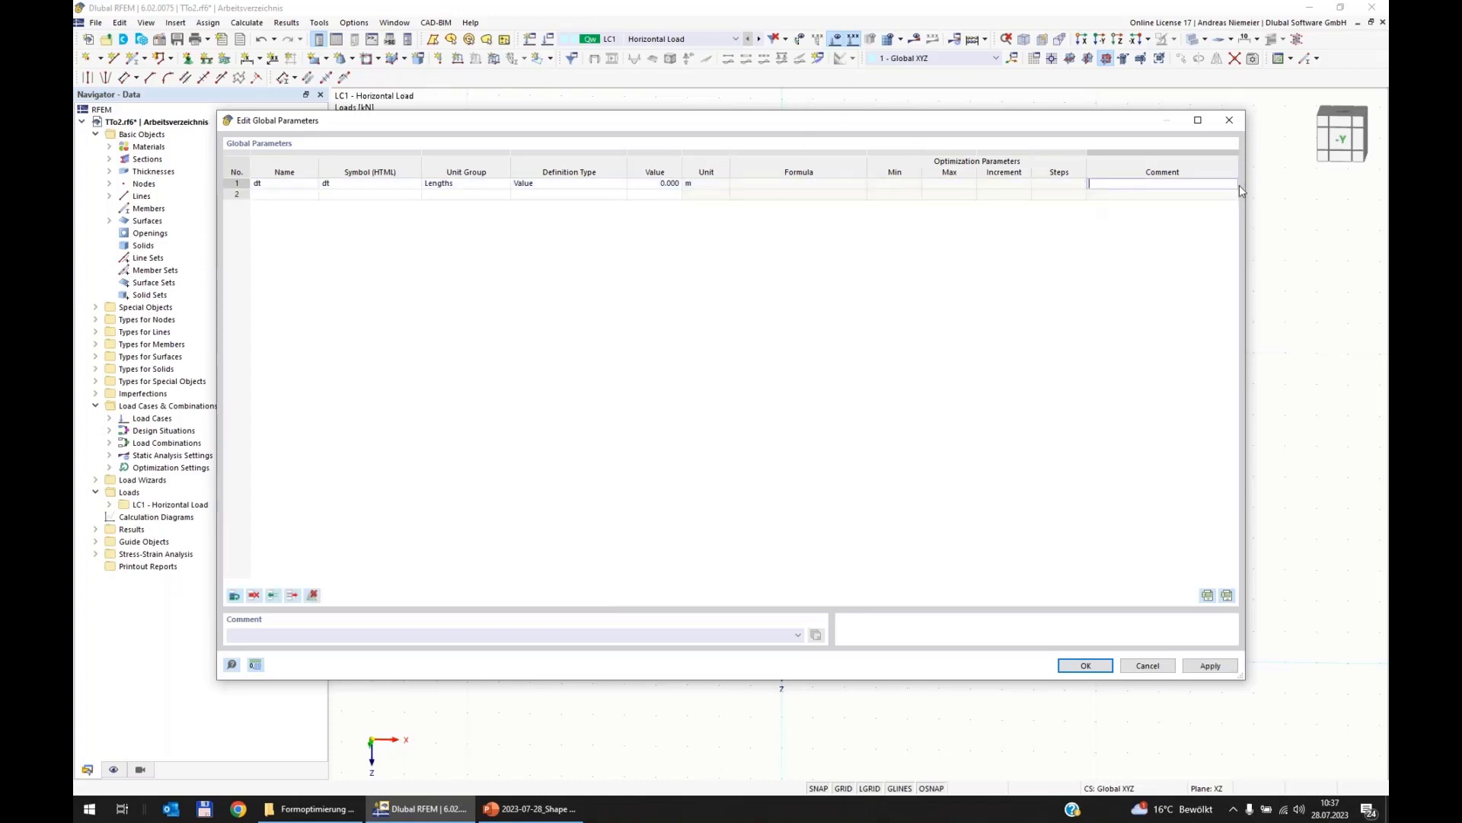
text(Diameter top)
click(275, 195)
text(db)
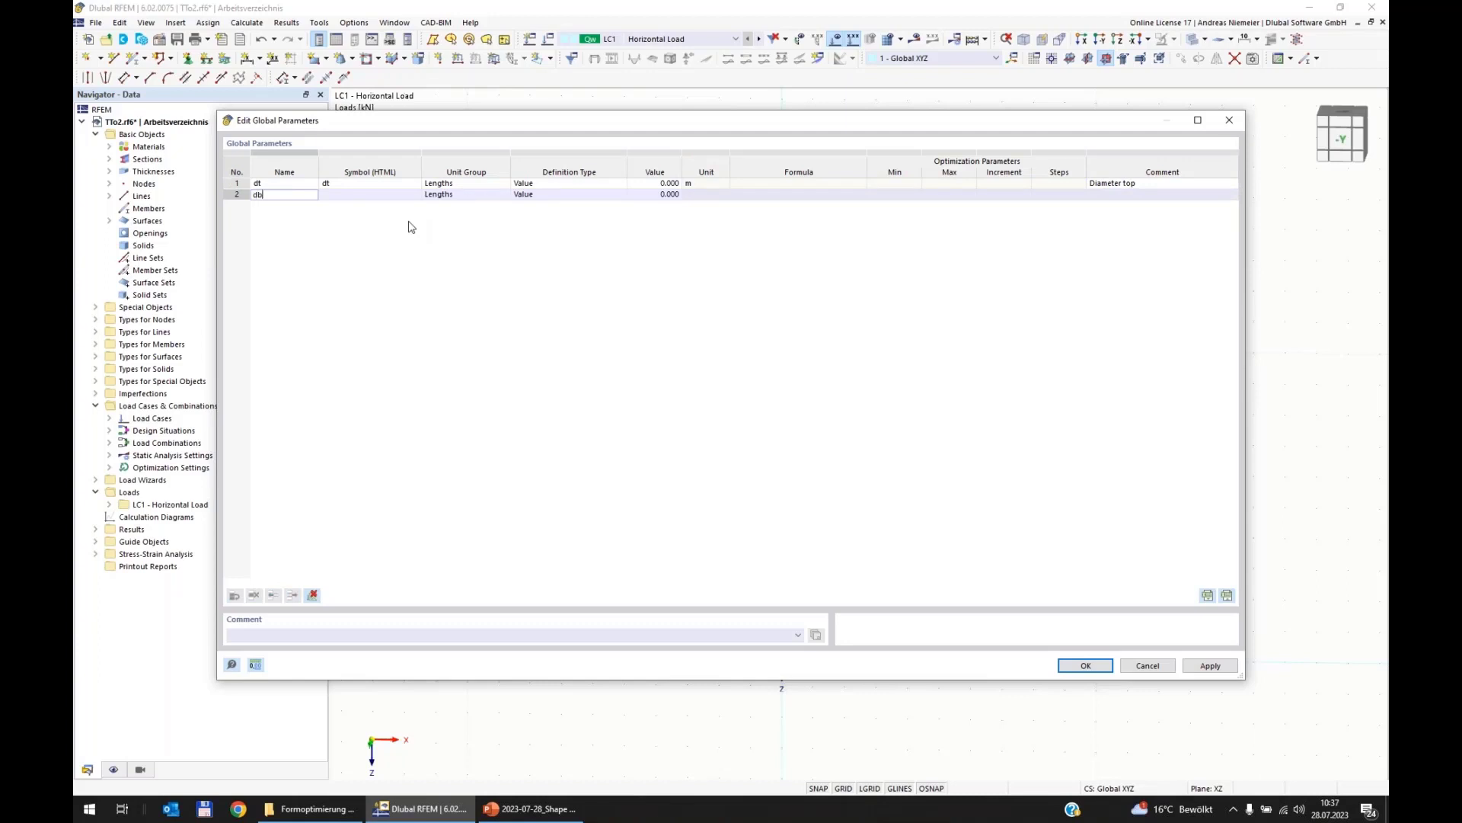
click(1126, 197)
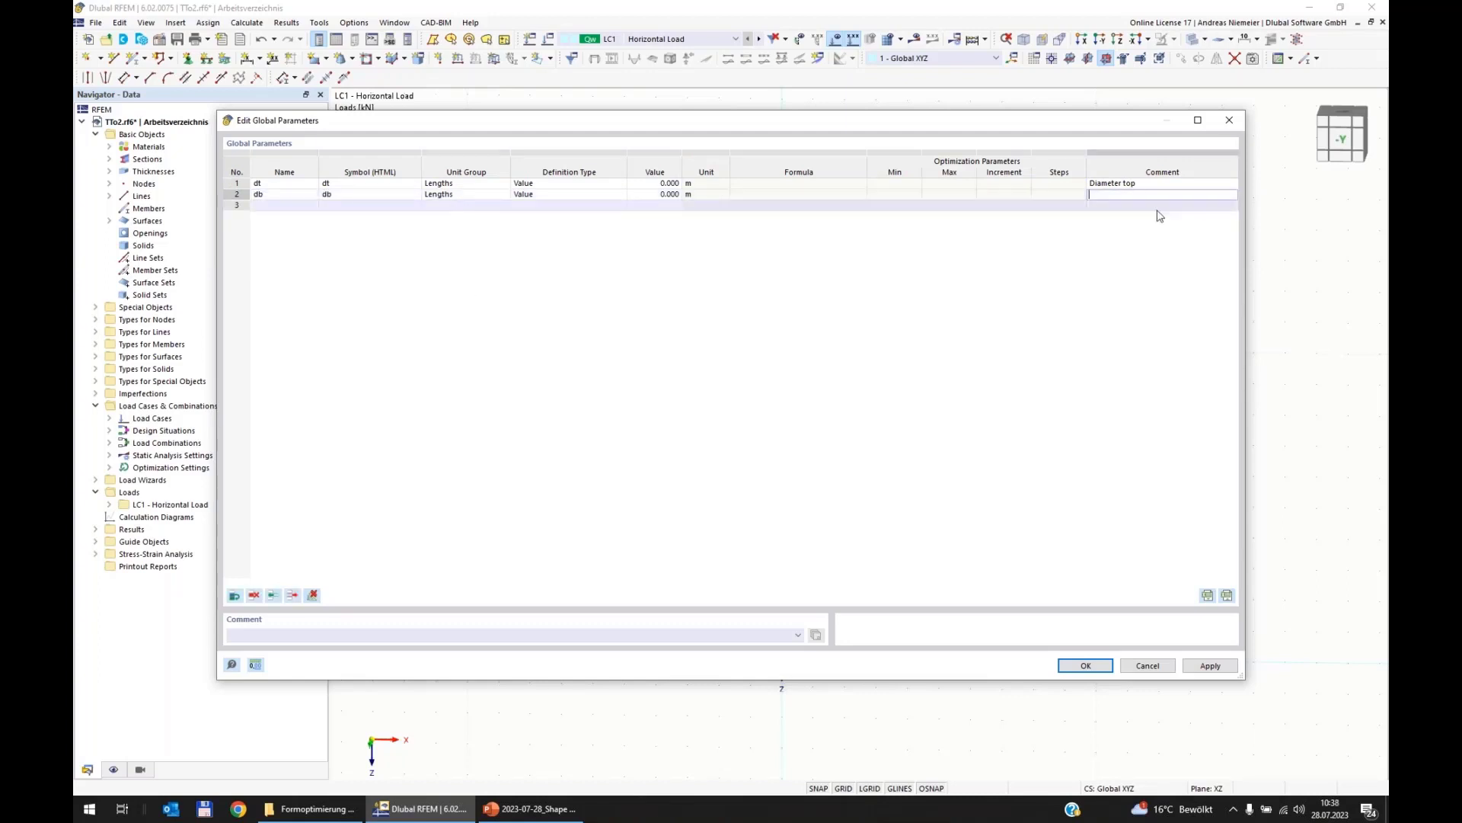
text(Diameter bottom)
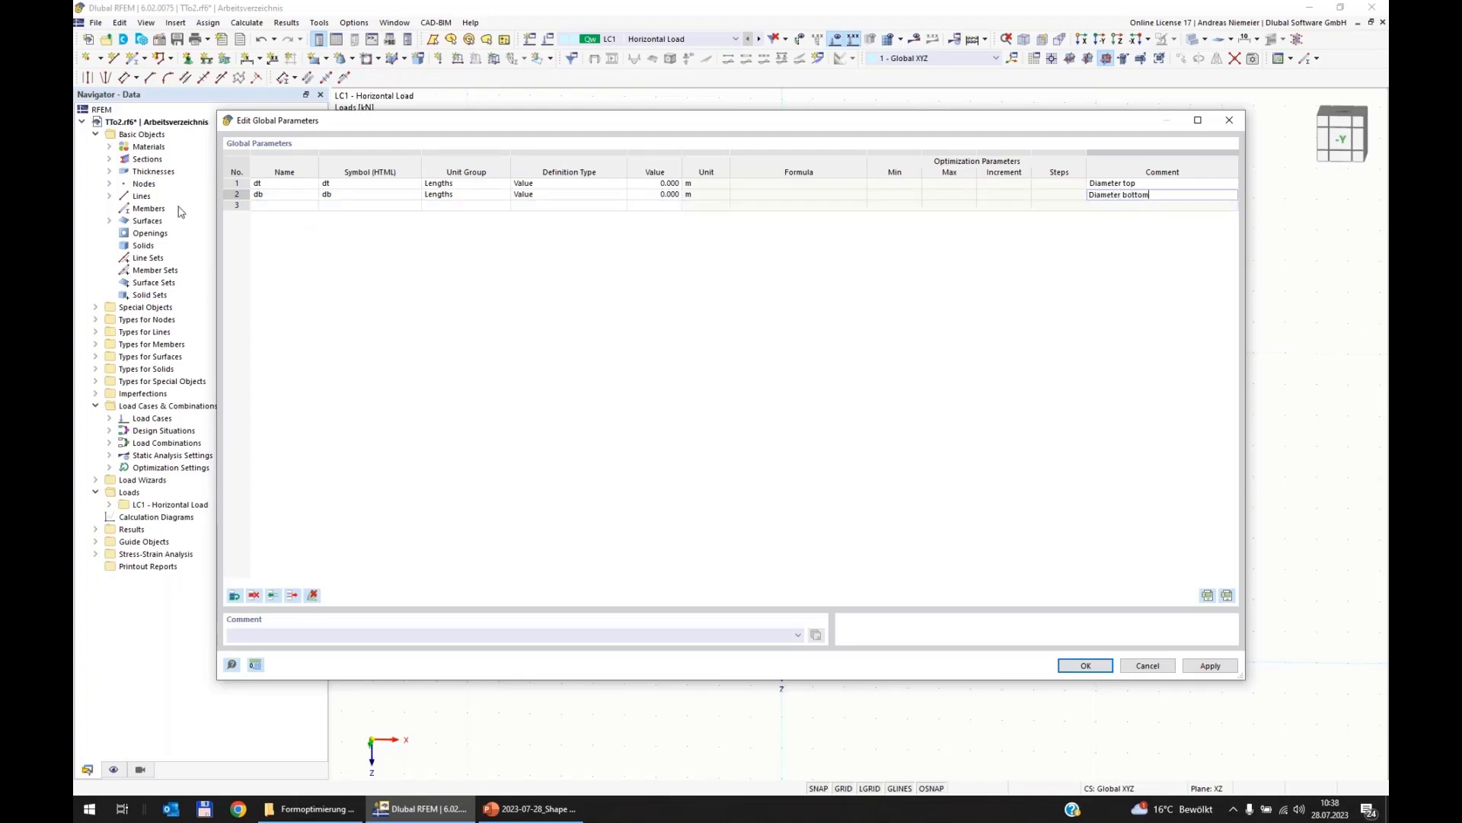
Add parameter dw with the comment 'Wall thickness'.
click(254, 205)
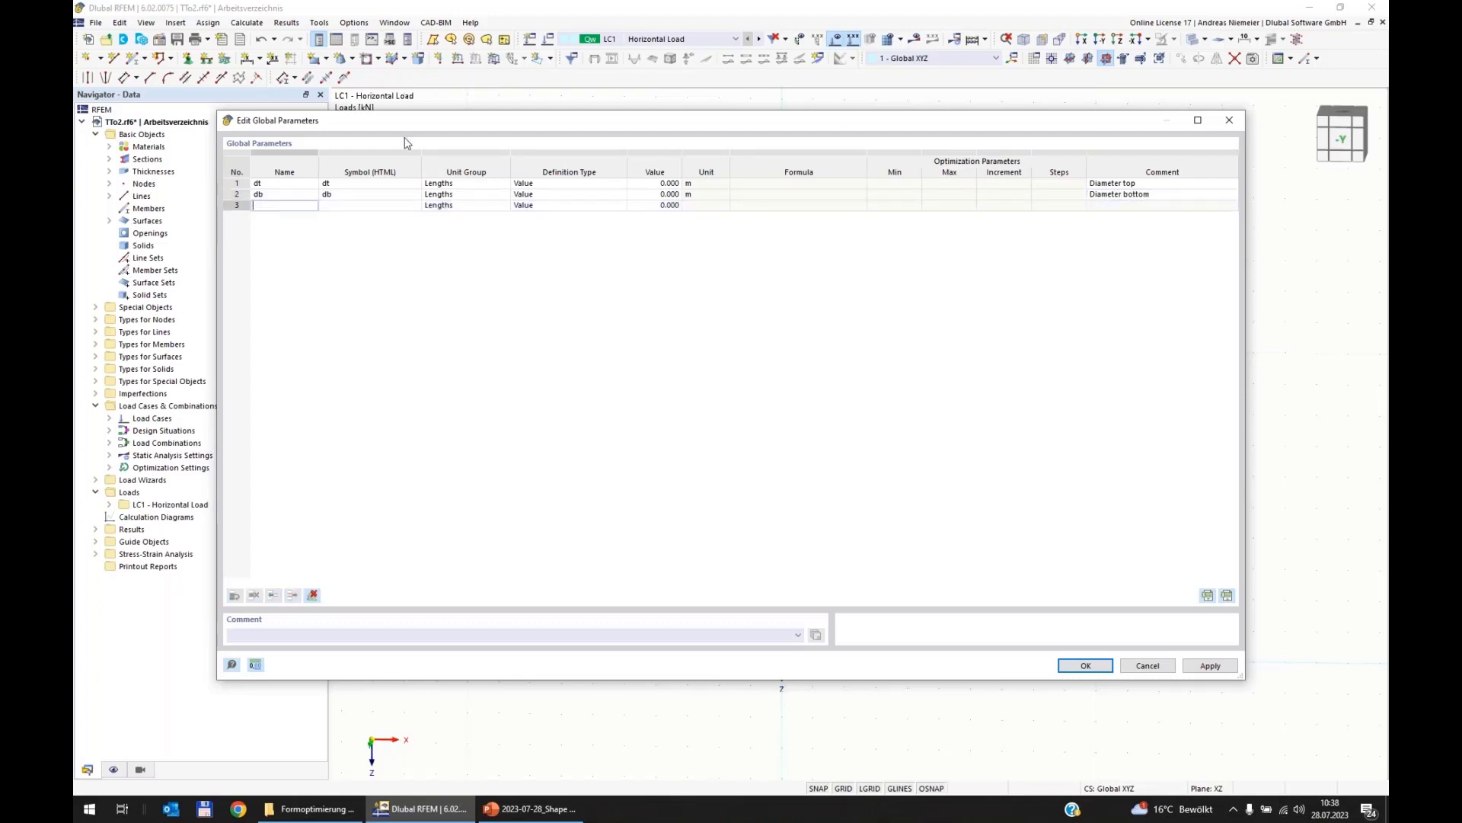
text(dw)
click(1100, 206)
text(Wall t)
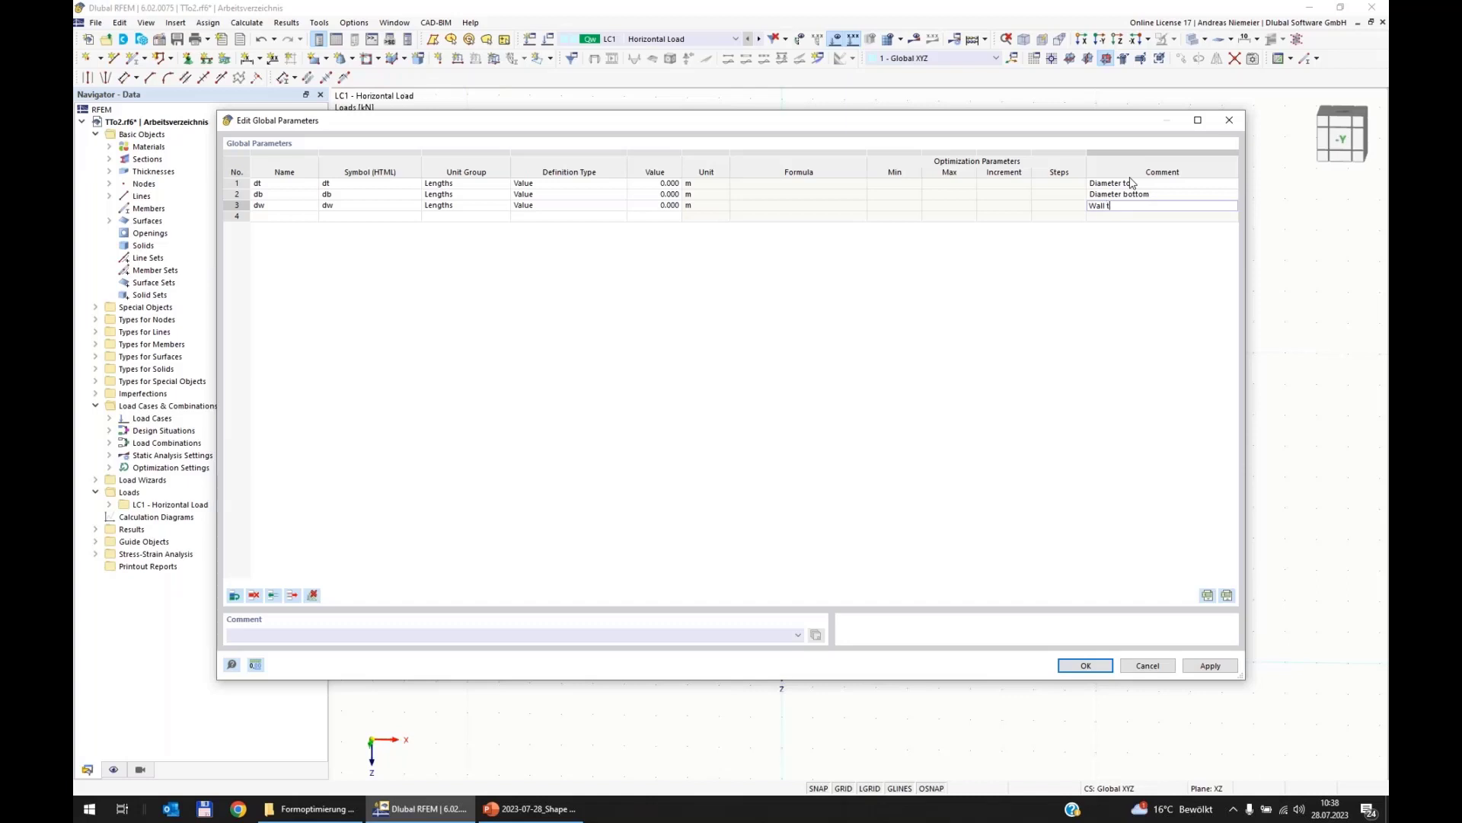
text(hickness)
click(298, 223)
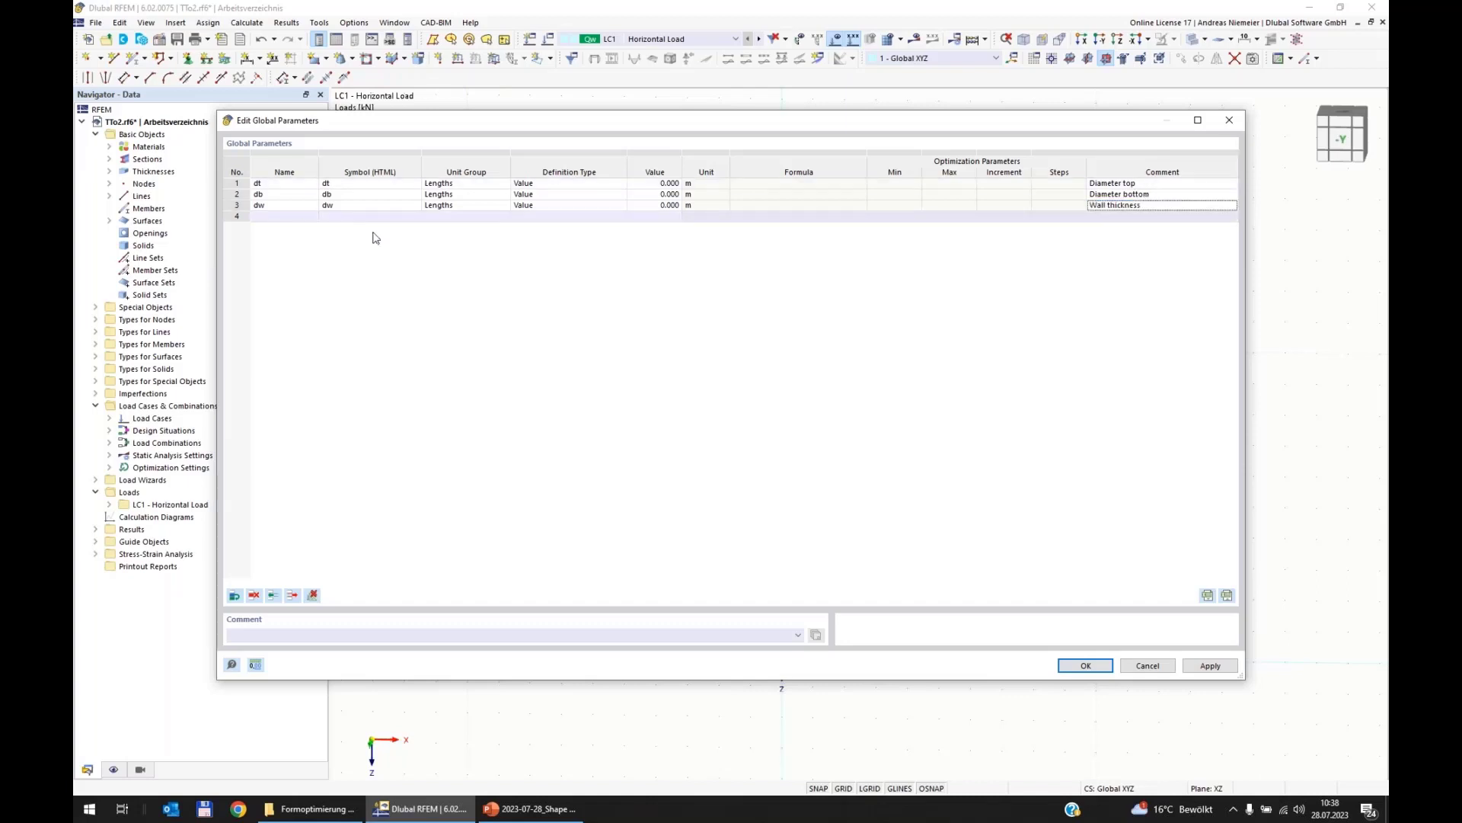
click(299, 220)
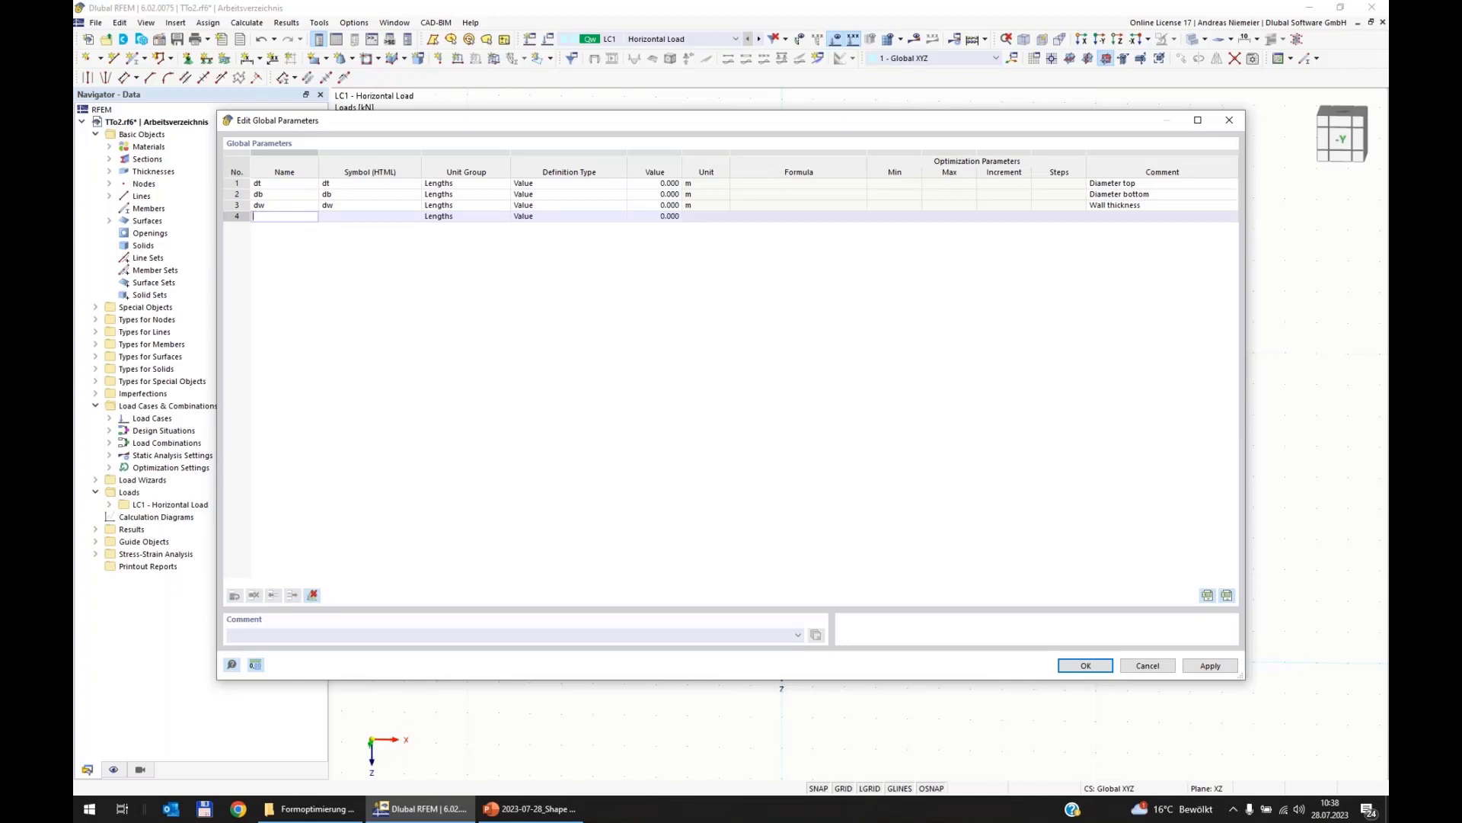
Add xcons 'X Place constriction' and dcons 'Direction constriction', then save with OK.
text(xcons)
key(Return)
click(1120, 217)
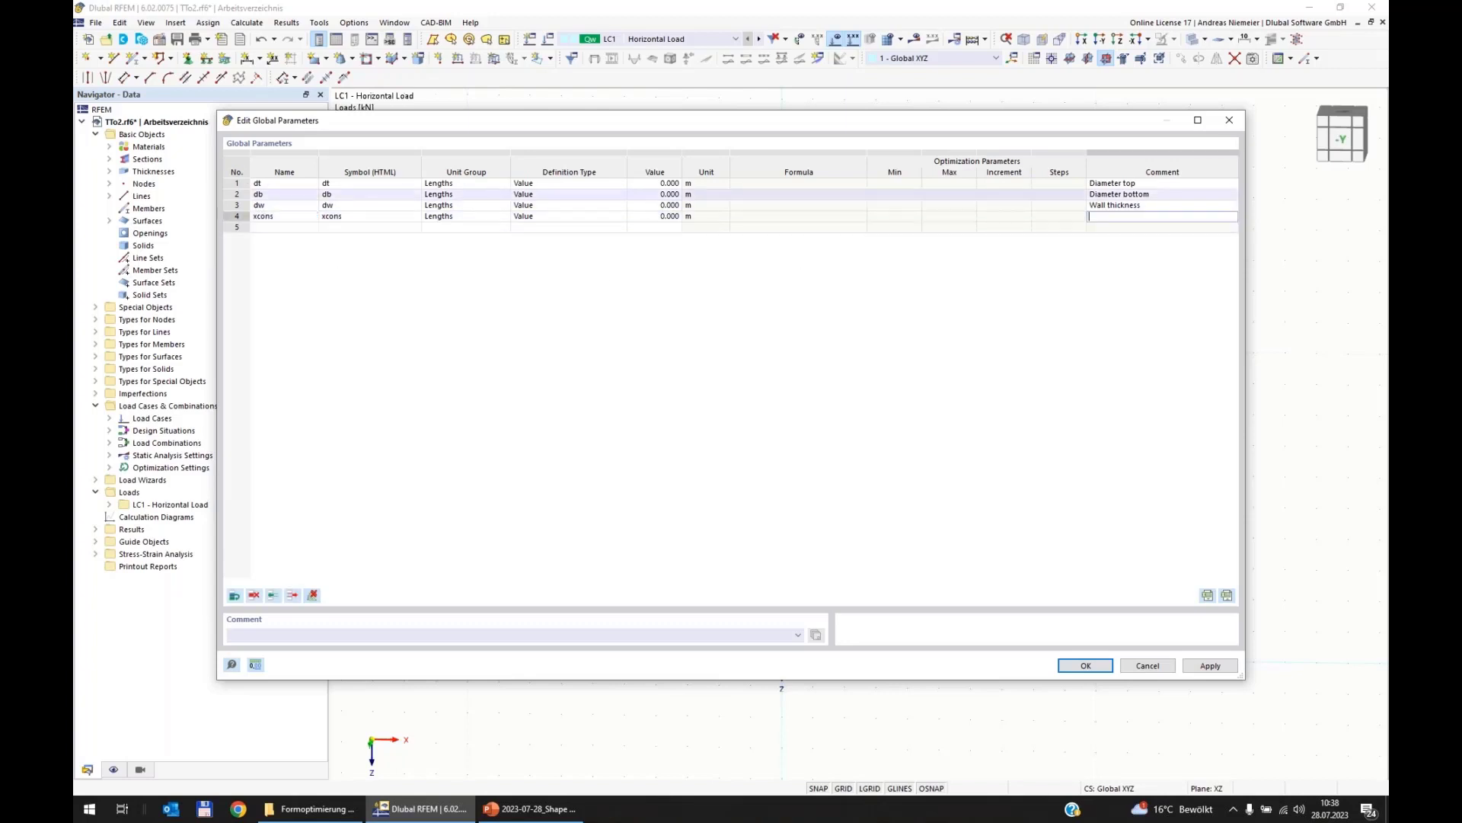
text(X Place constriction)
click(293, 227)
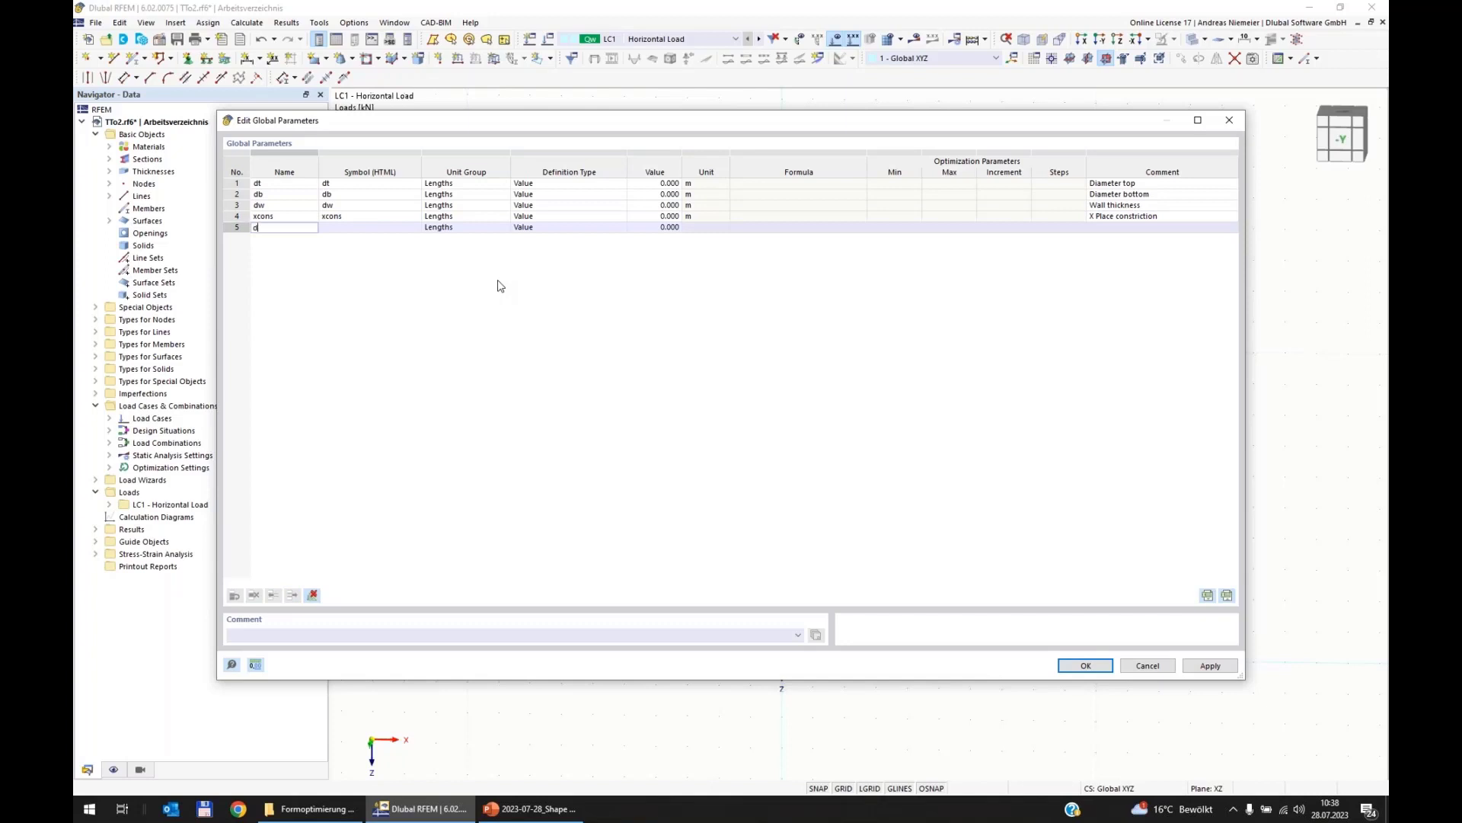
text(dcons)
click(1118, 227)
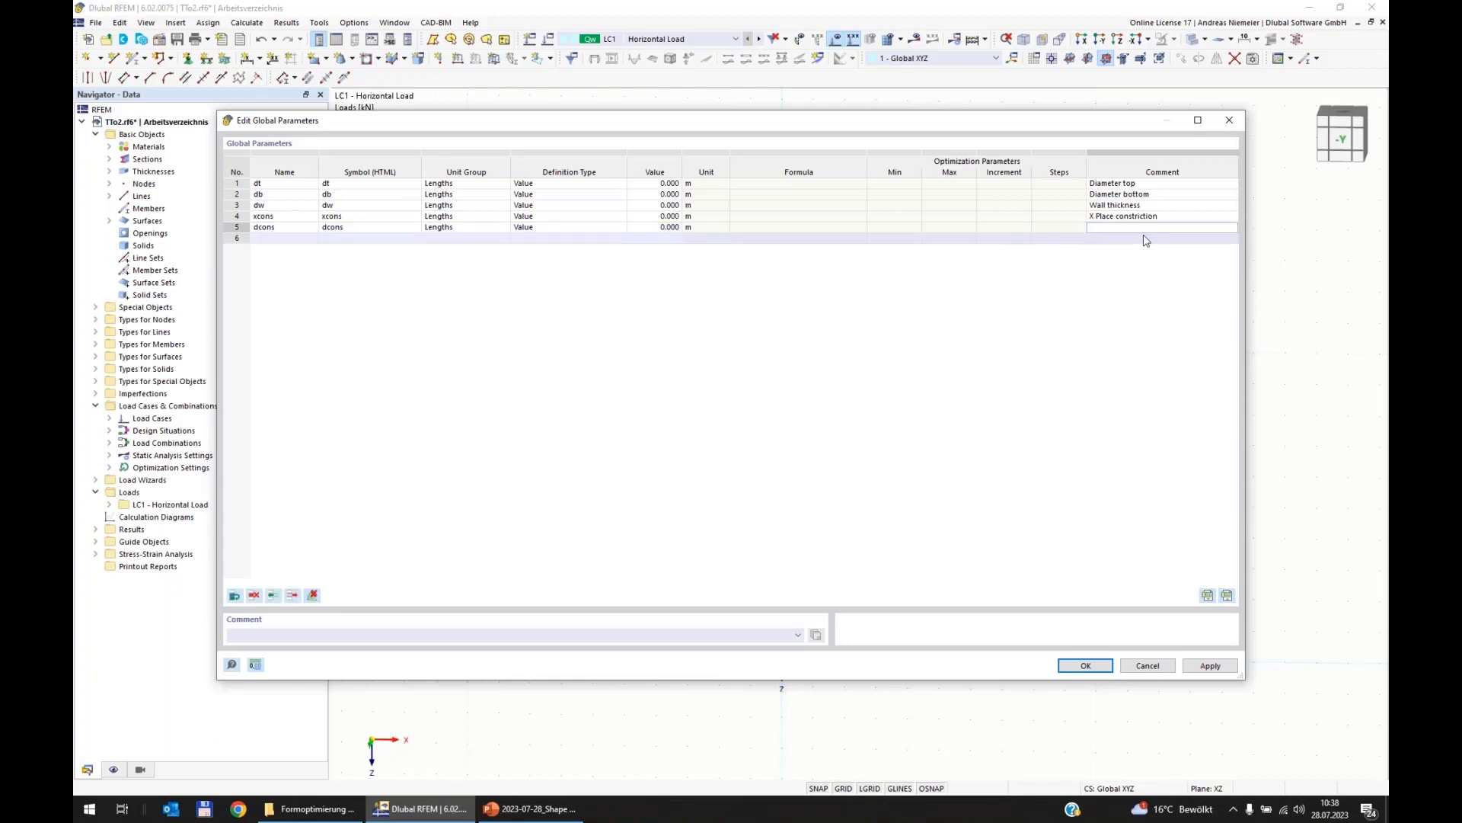
text(Direction constriction)
click(1085, 667)
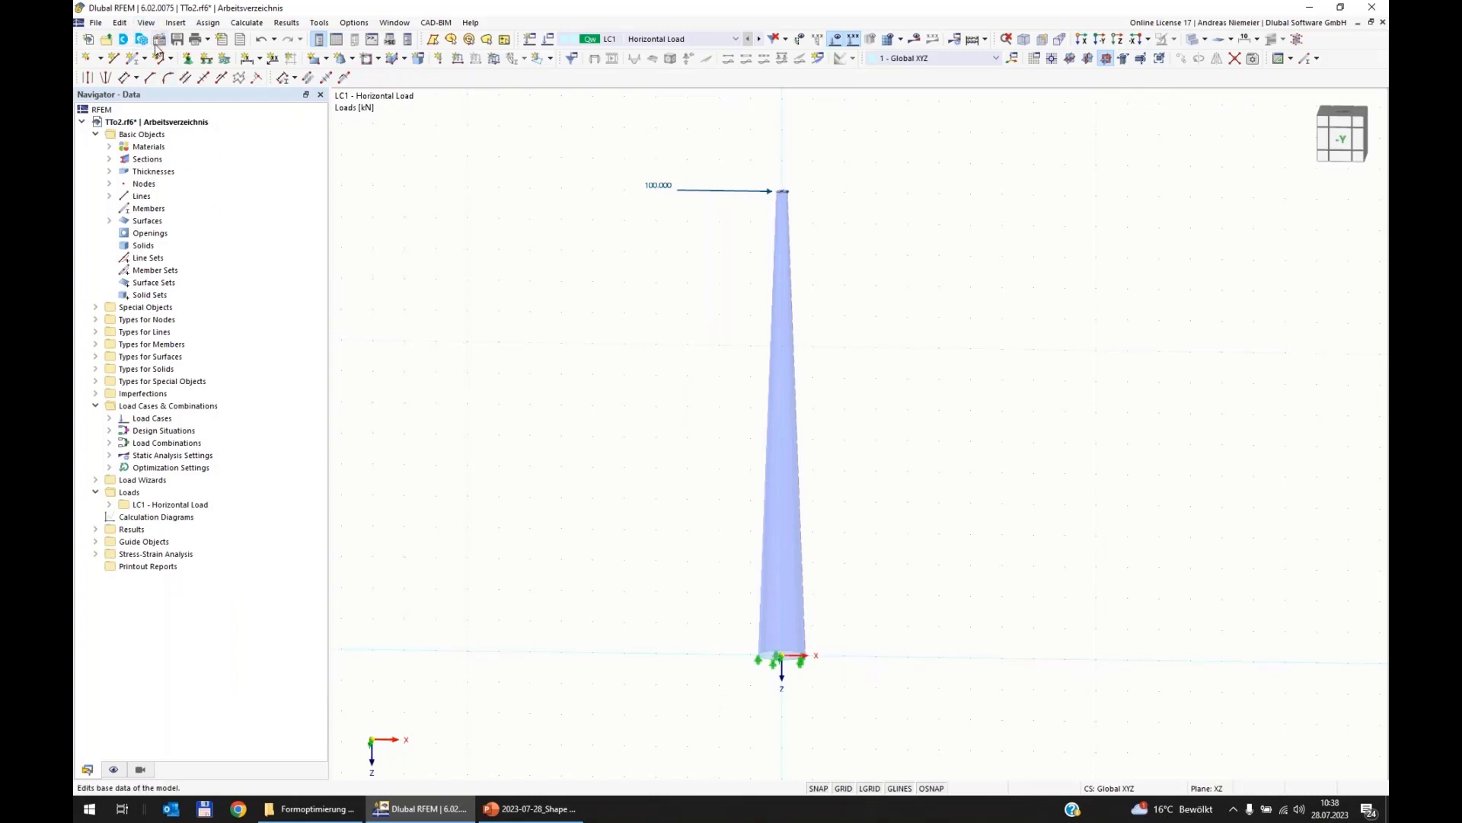
Reopen the Global Parameters dialog and cancel it unchanged.
click(120, 22)
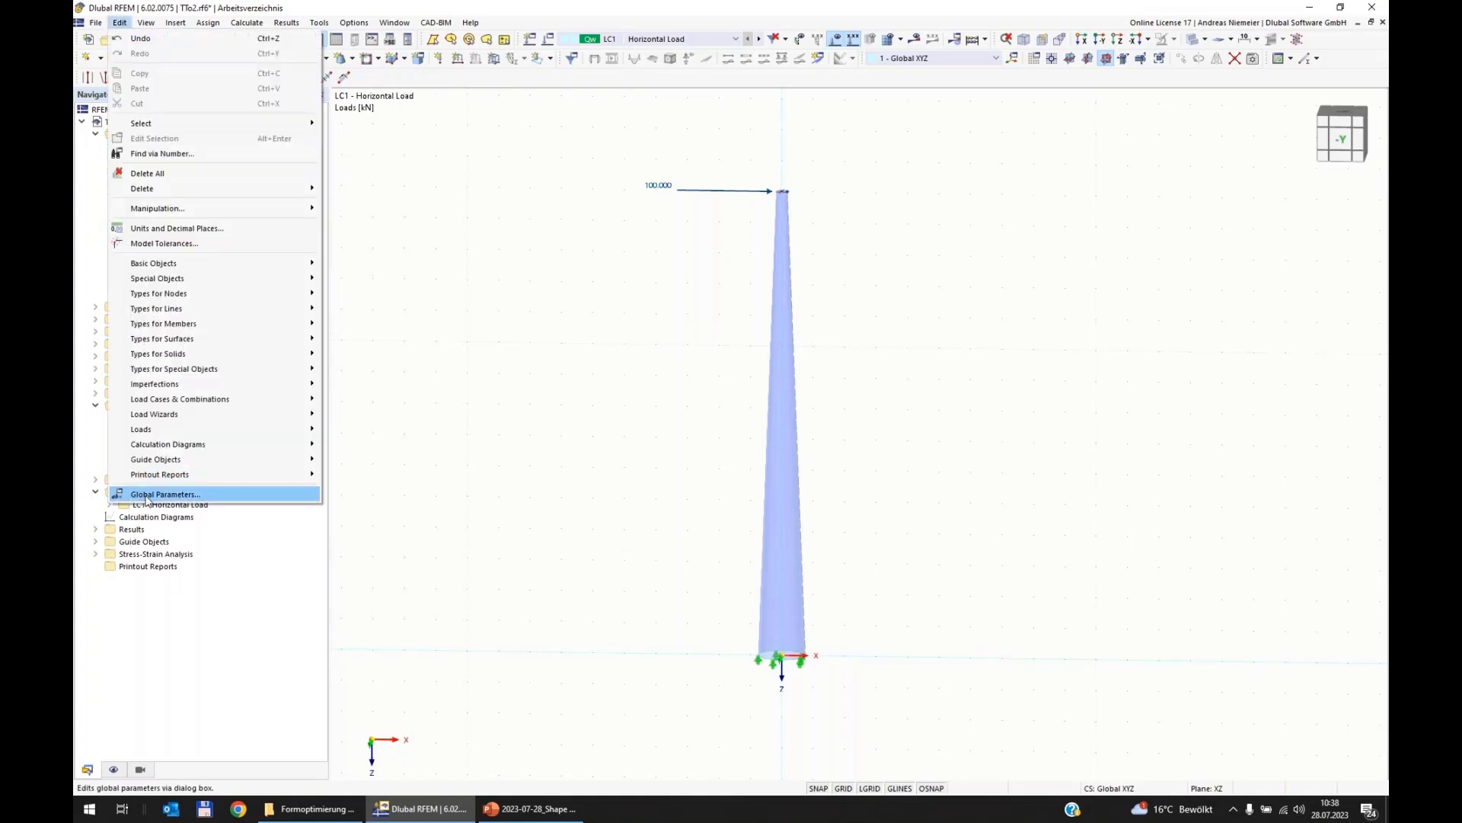
click(146, 495)
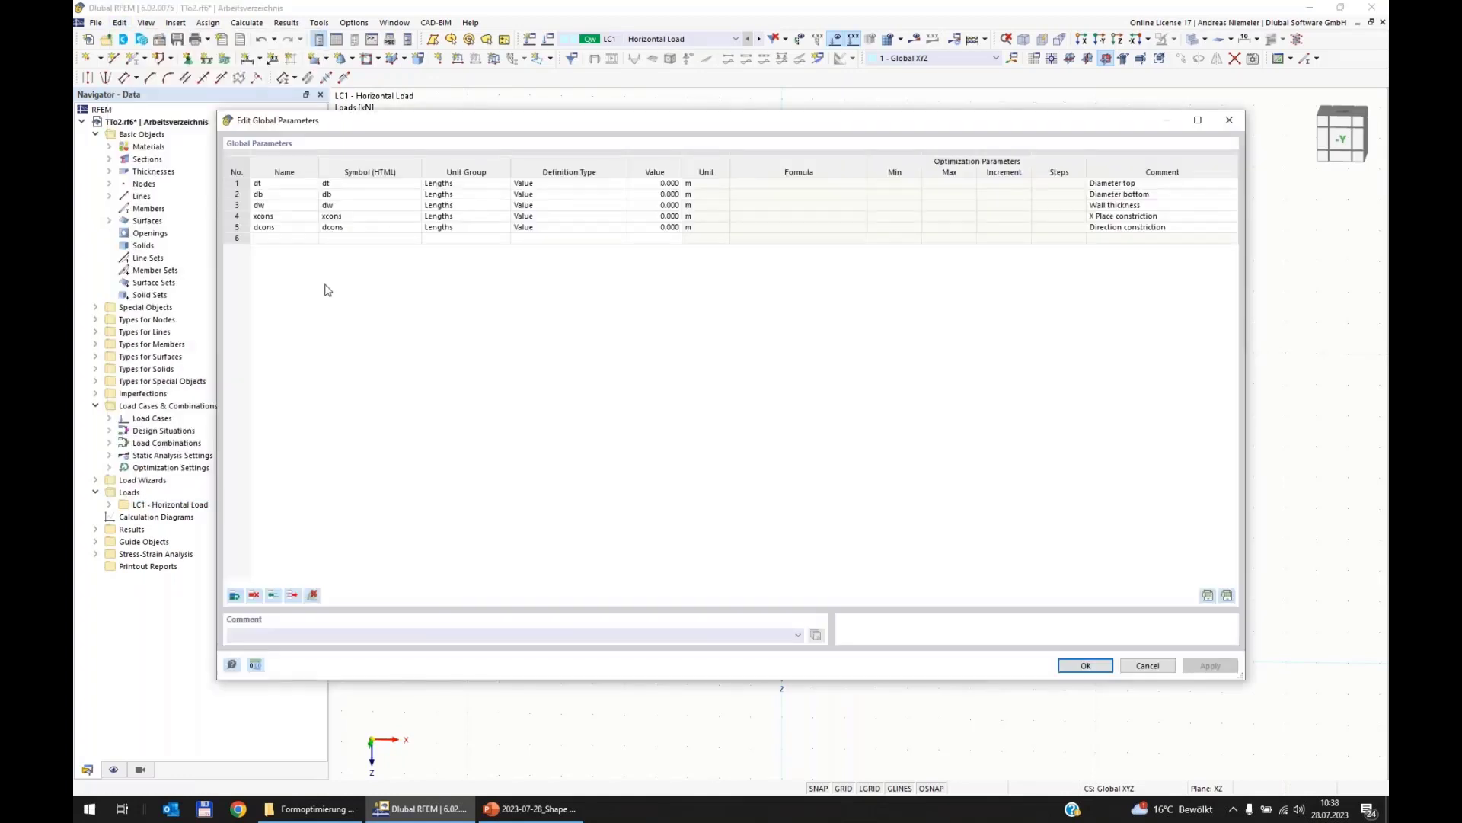
click(1148, 666)
Review the Formopti v12 block's Structure parameters under Special Objects, then cancel.
click(96, 307)
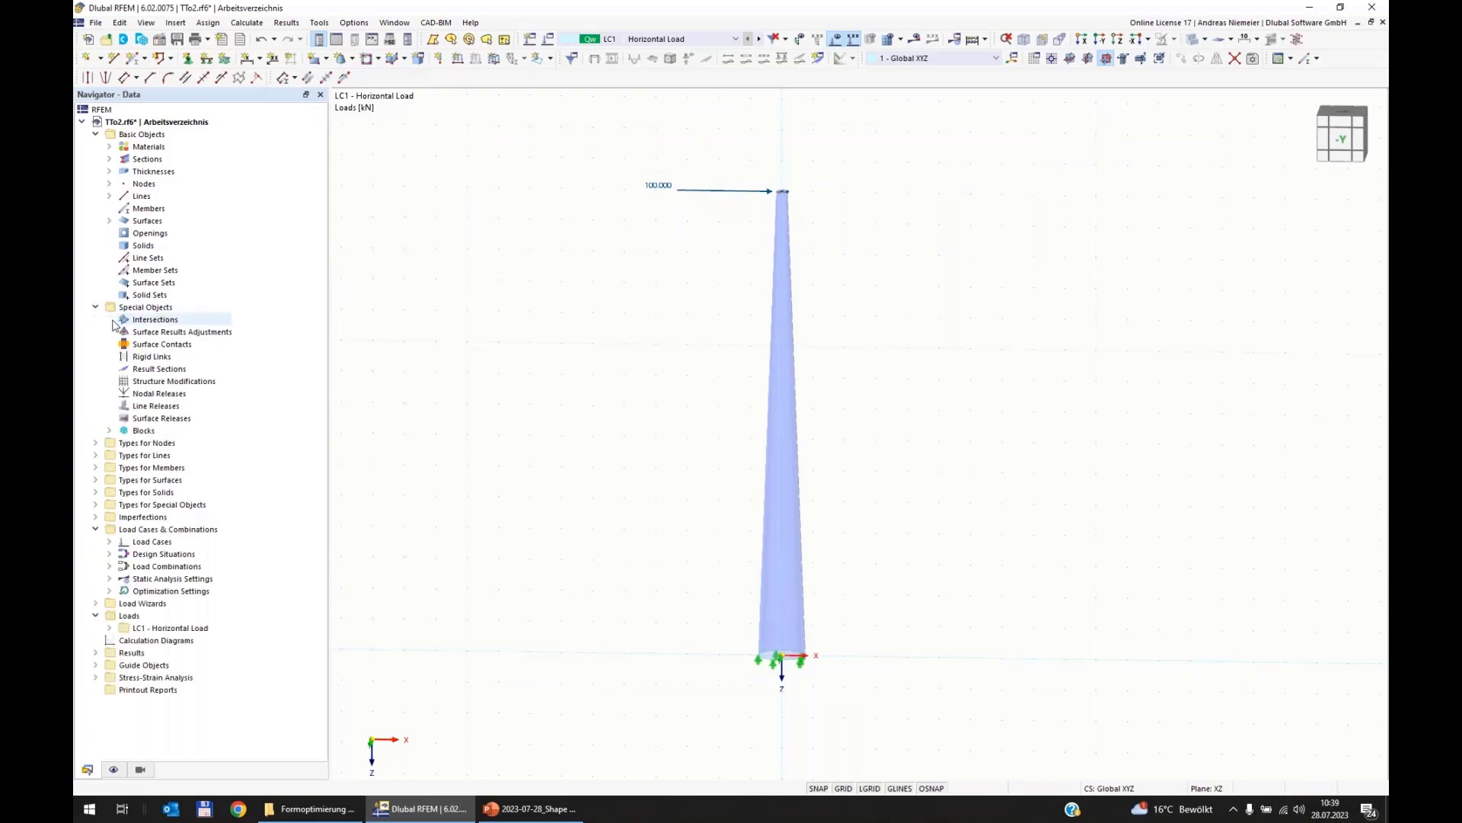
click(109, 430)
double_click(160, 444)
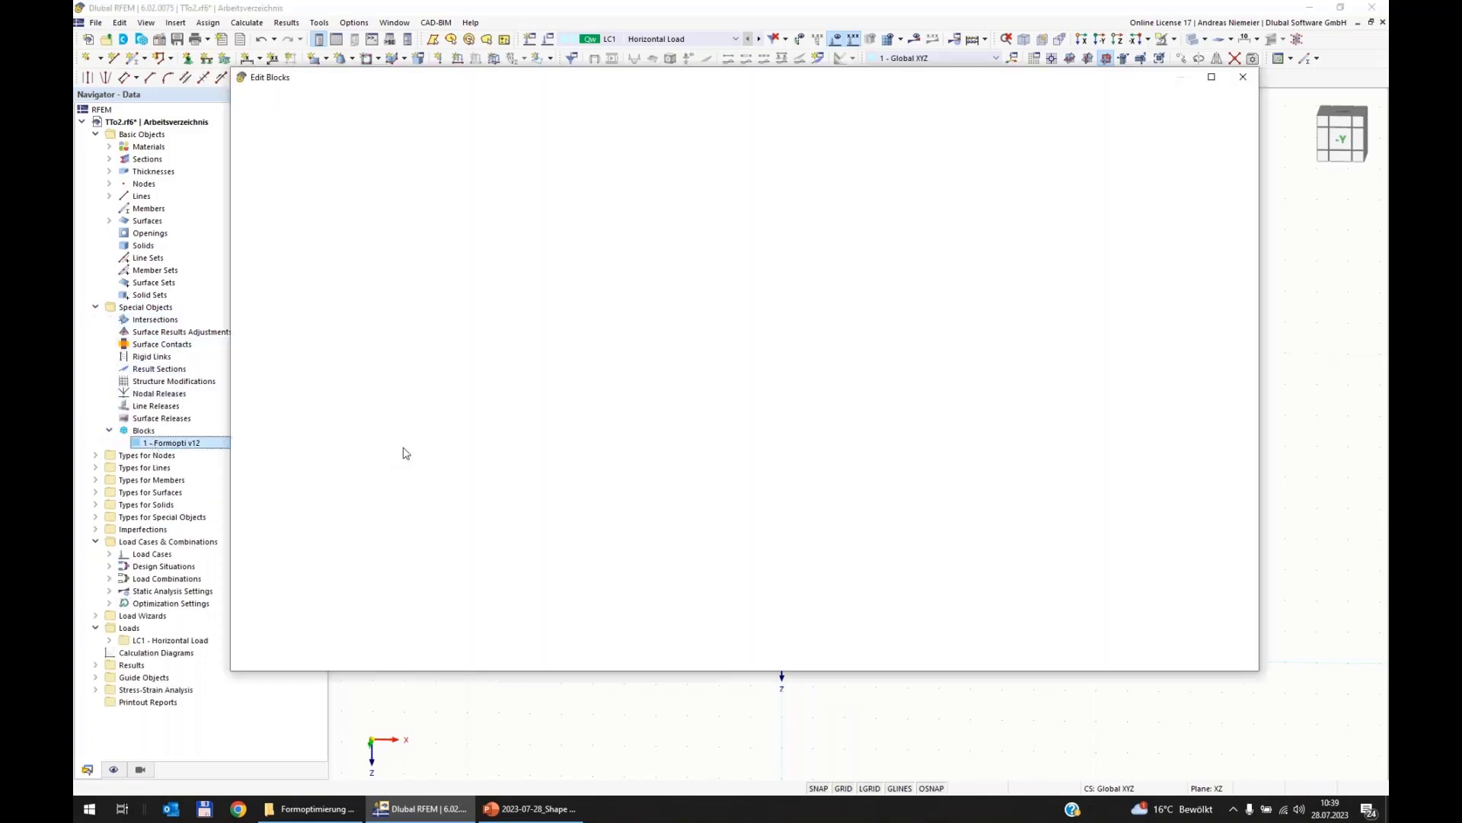
click(473, 143)
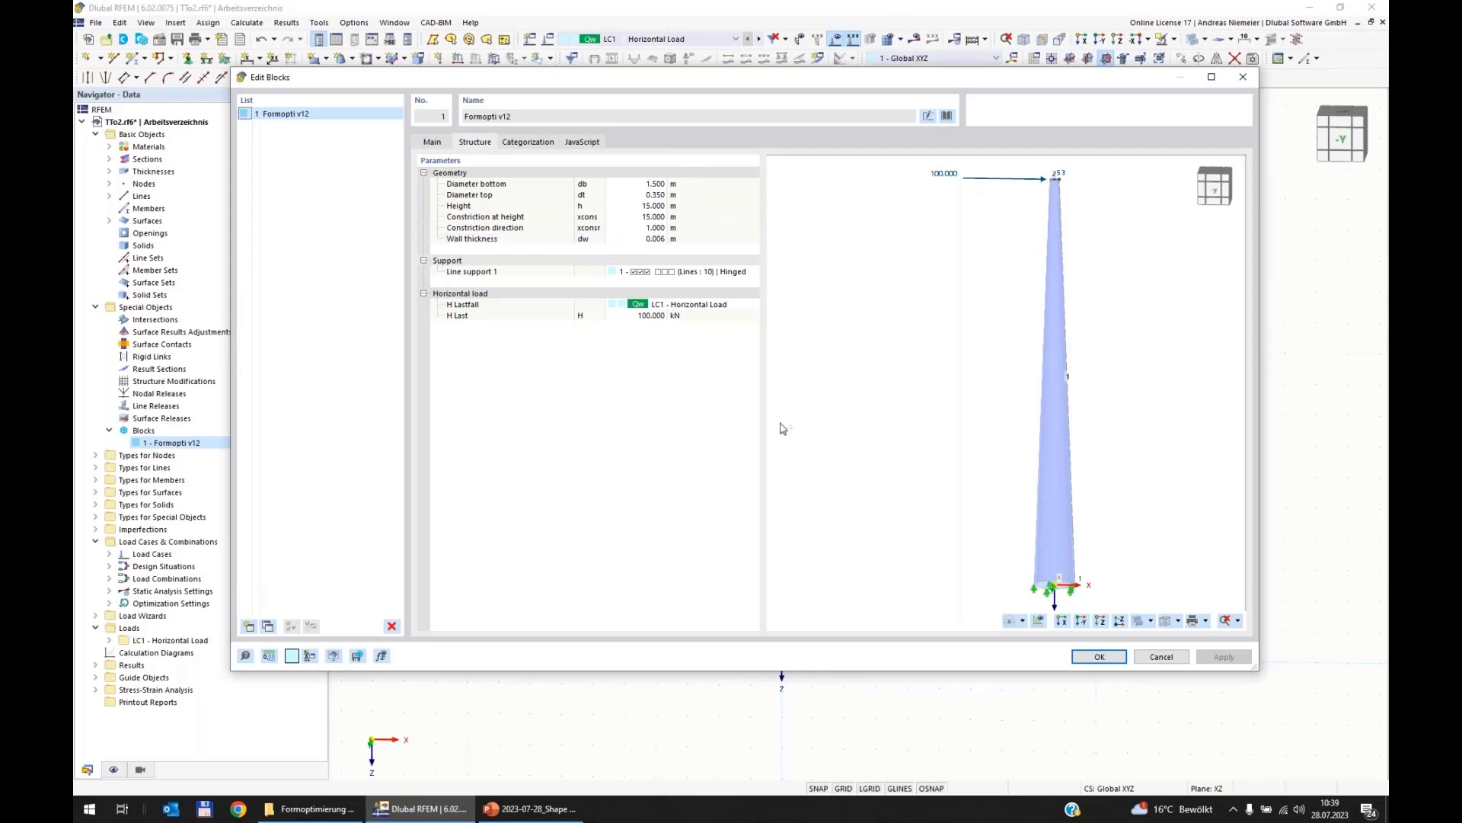
click(1175, 660)
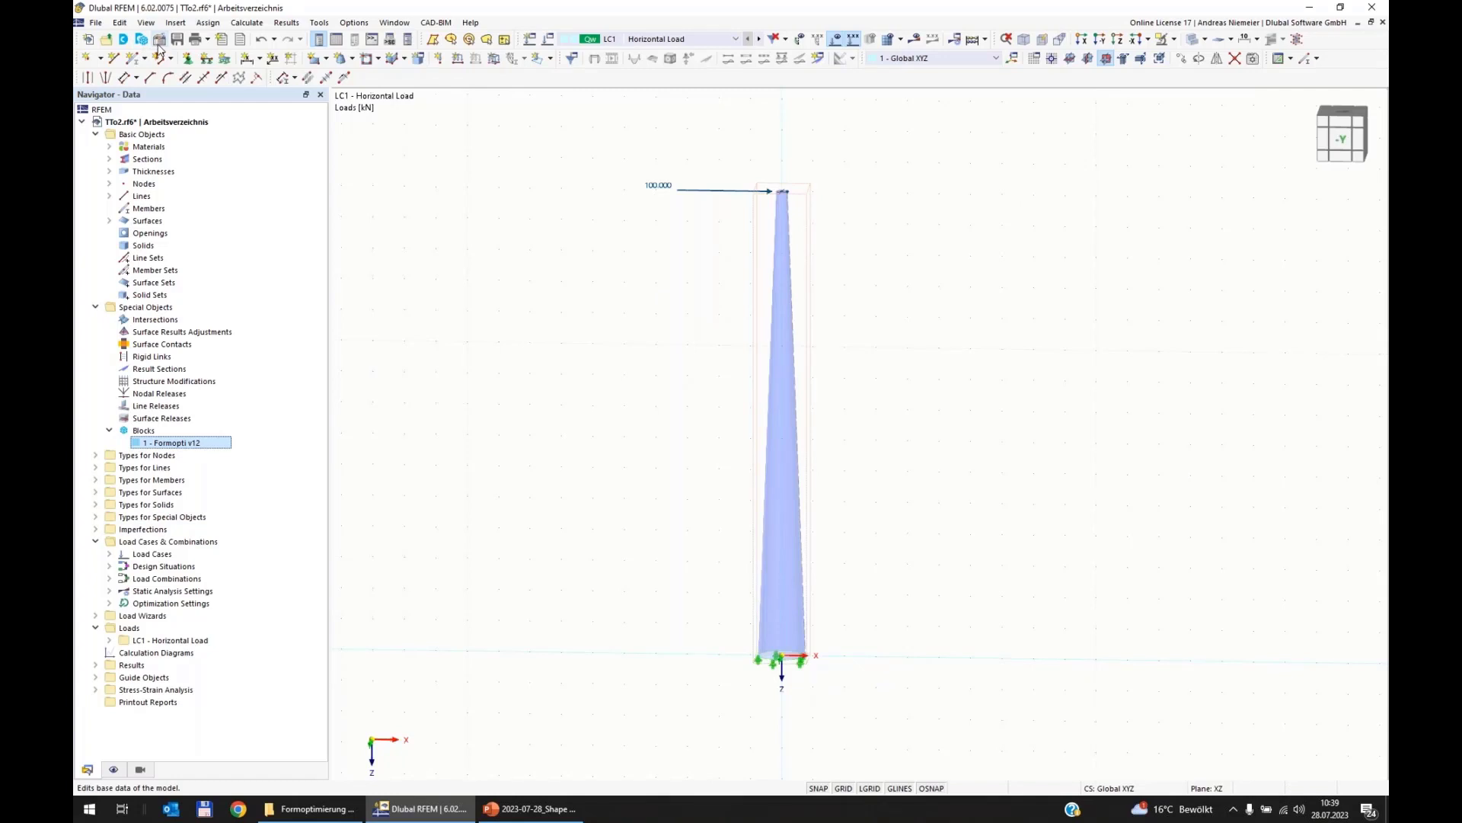
Make dt an optimization parameter with a value of 0.35 m.
click(120, 22)
click(189, 501)
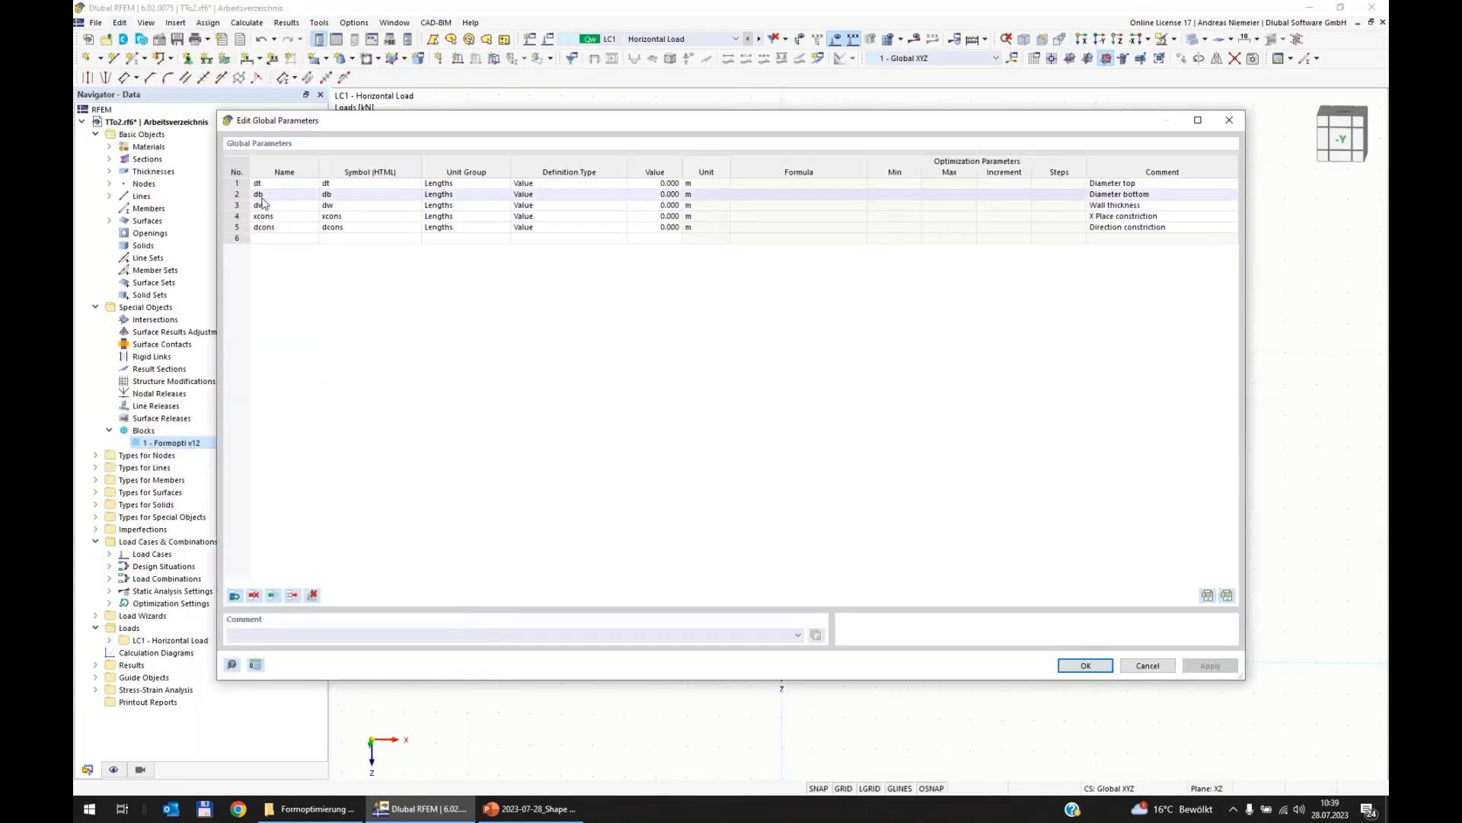
click(576, 185)
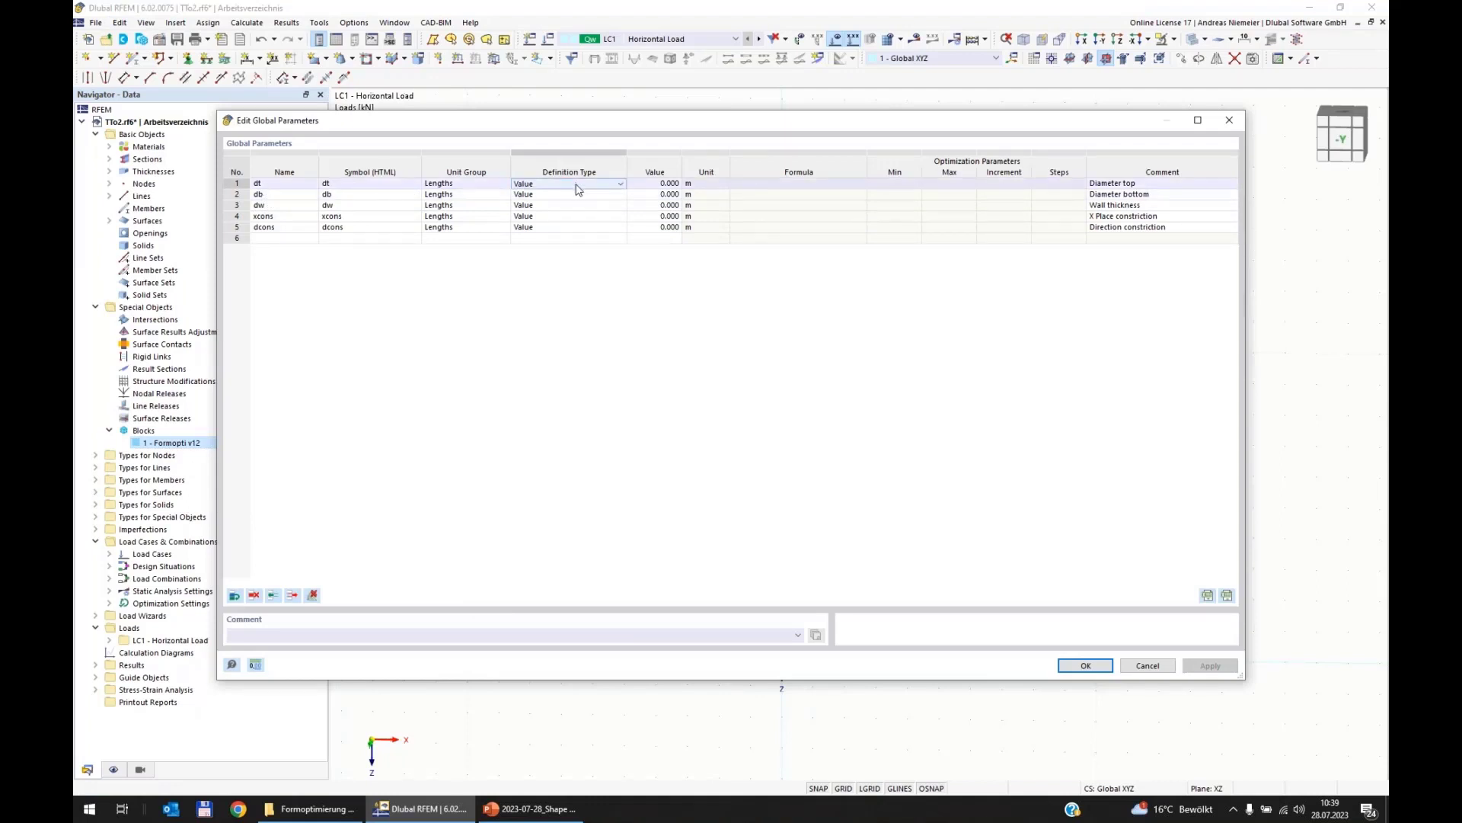
click(577, 189)
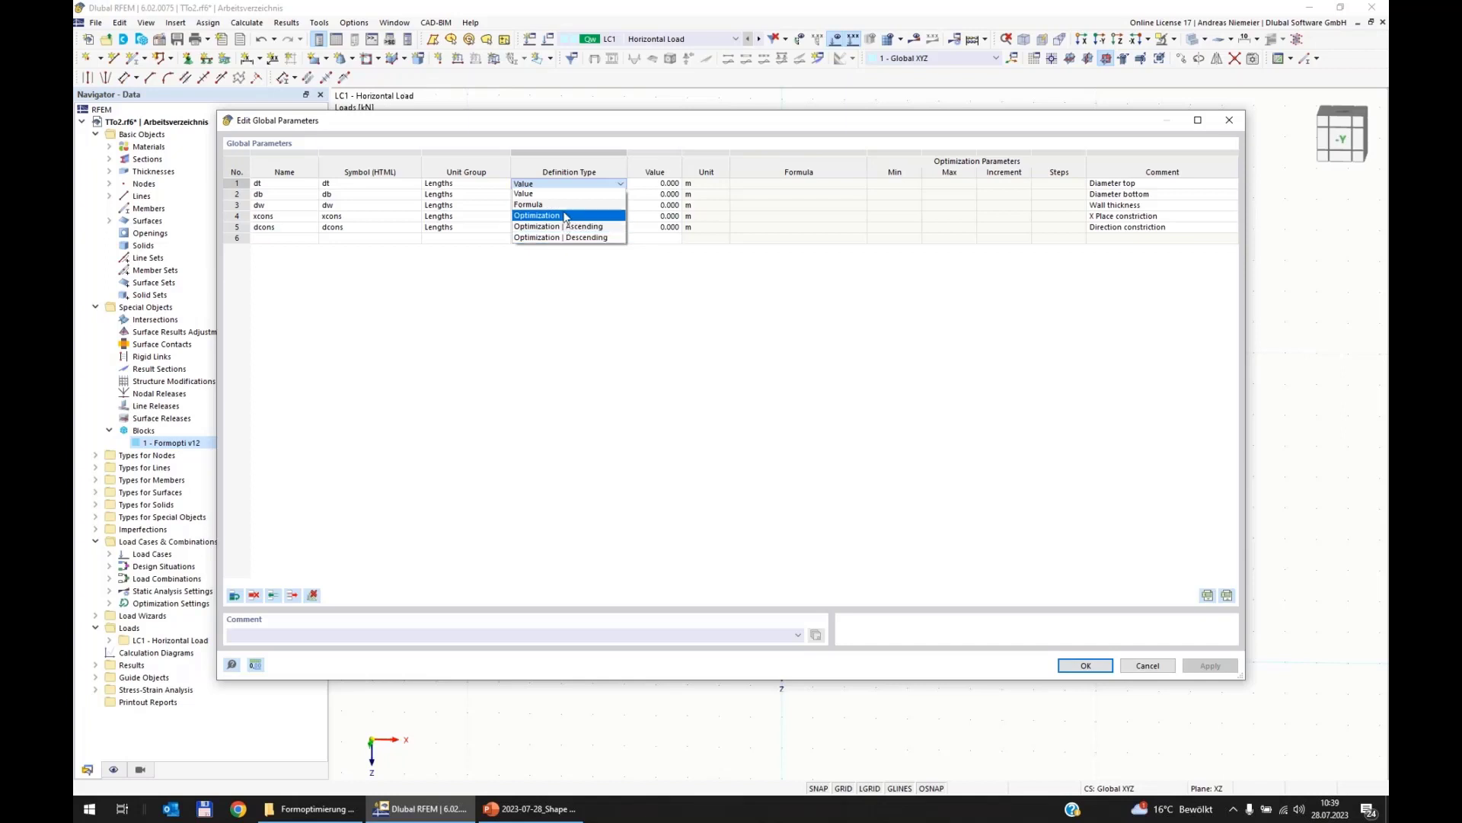
click(559, 217)
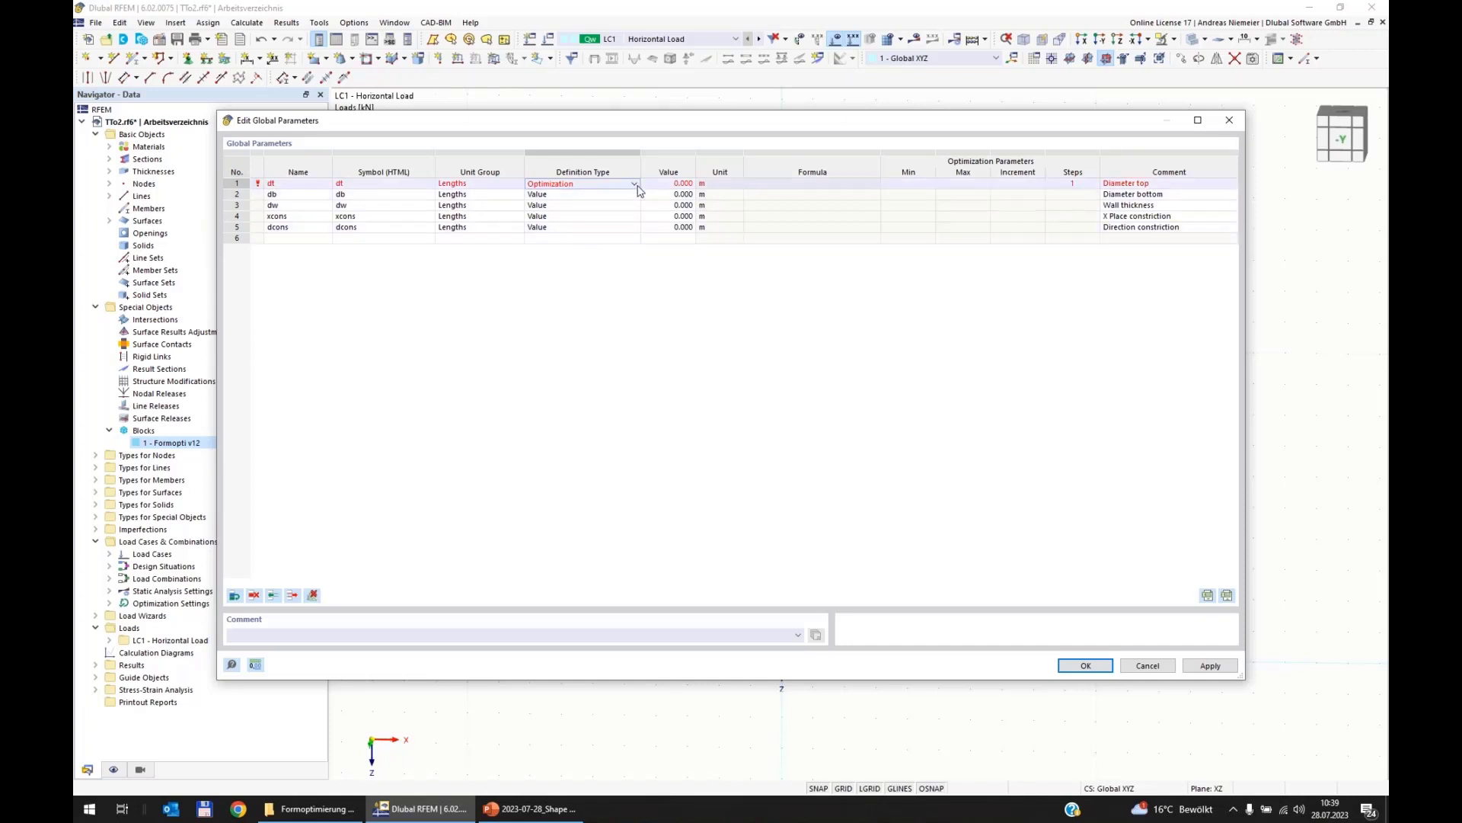
click(664, 183)
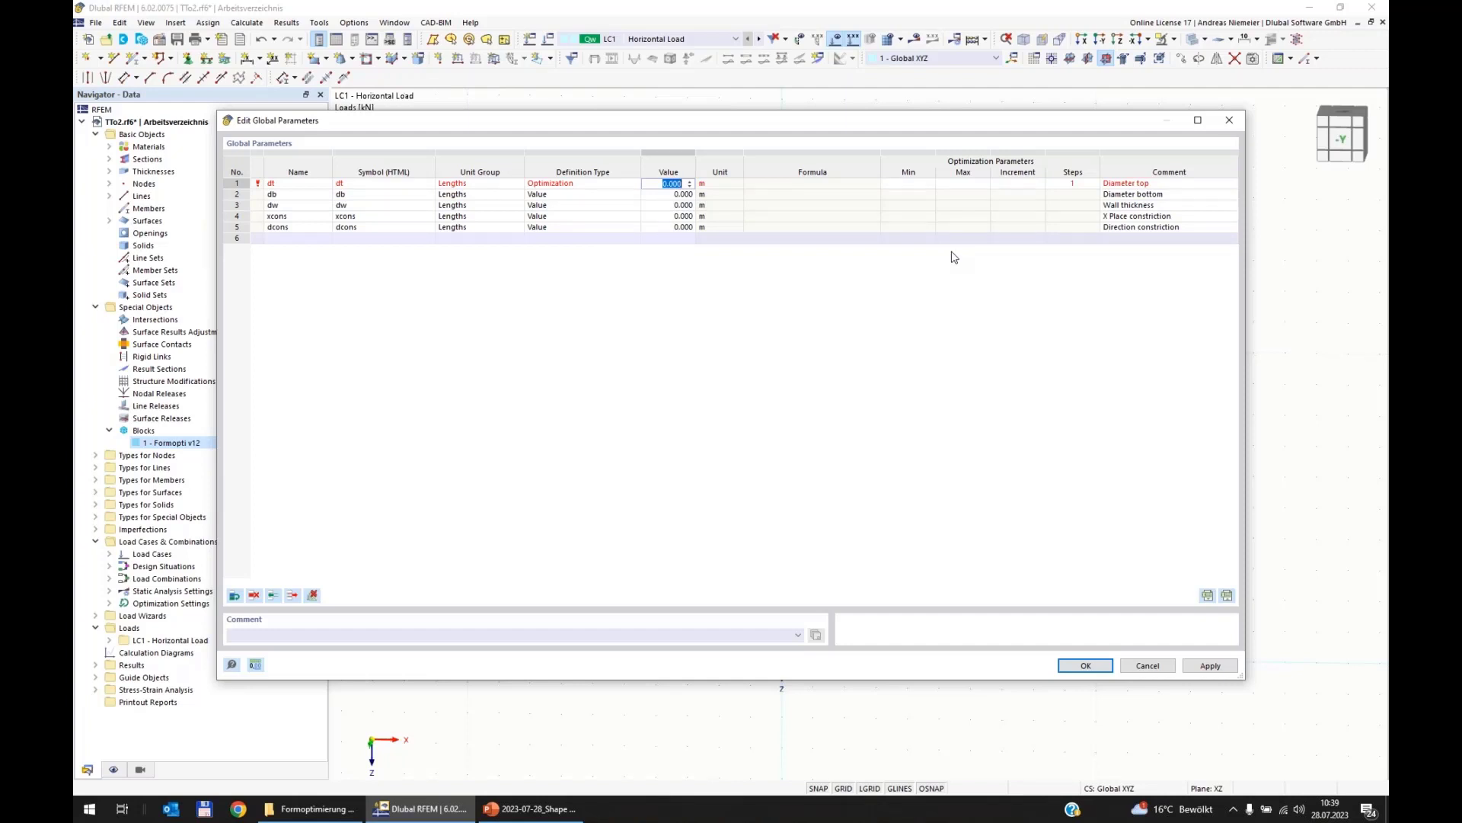
text(0,35)
drag(917, 237, 916, 227)
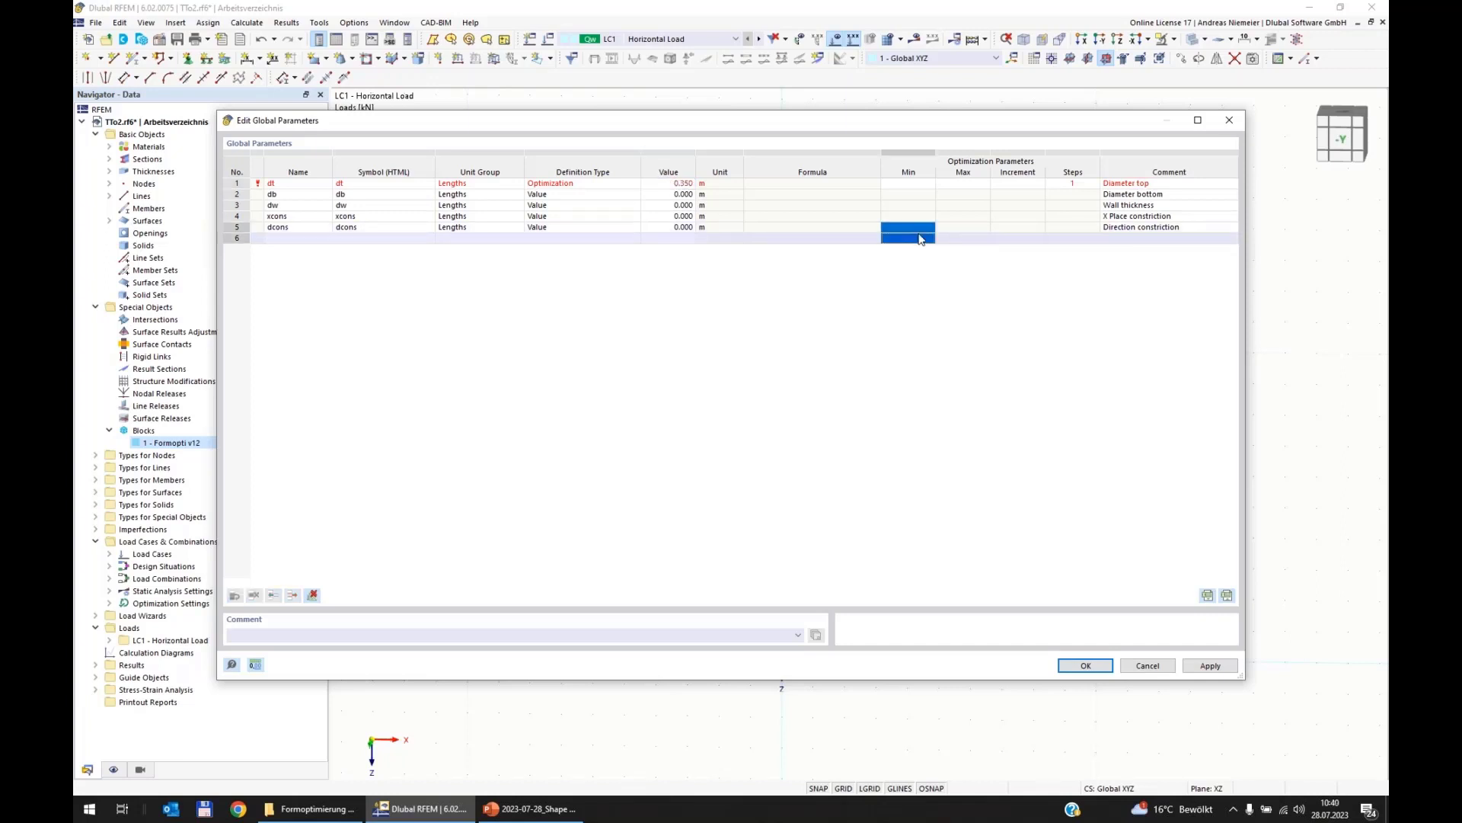
Give dt a 0.1 to 0.6 m range with a 0.1 increment.
click(918, 185)
text(0,1)
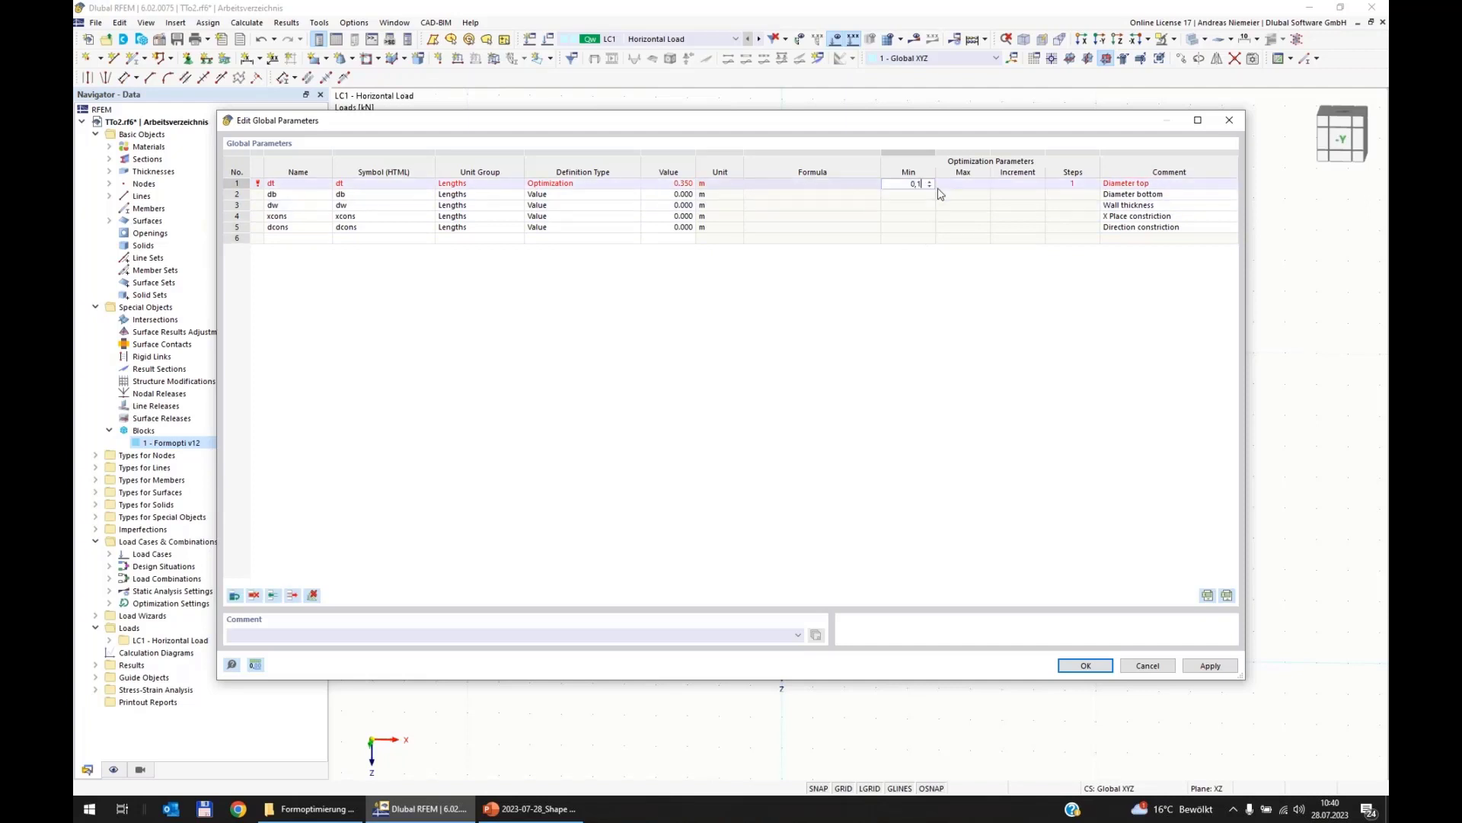
click(961, 184)
text(0,)
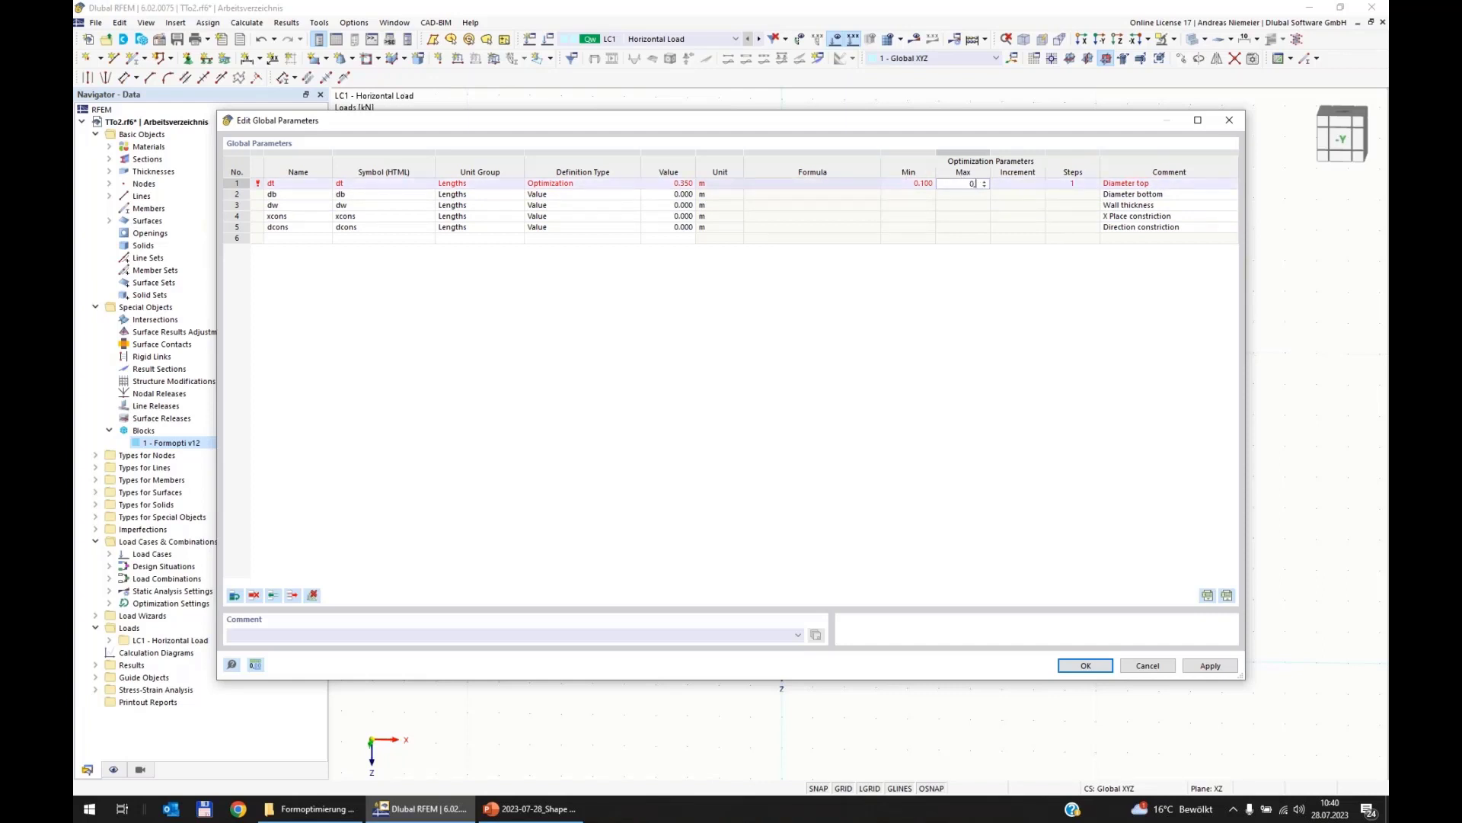
text(6)
click(954, 206)
click(1009, 184)
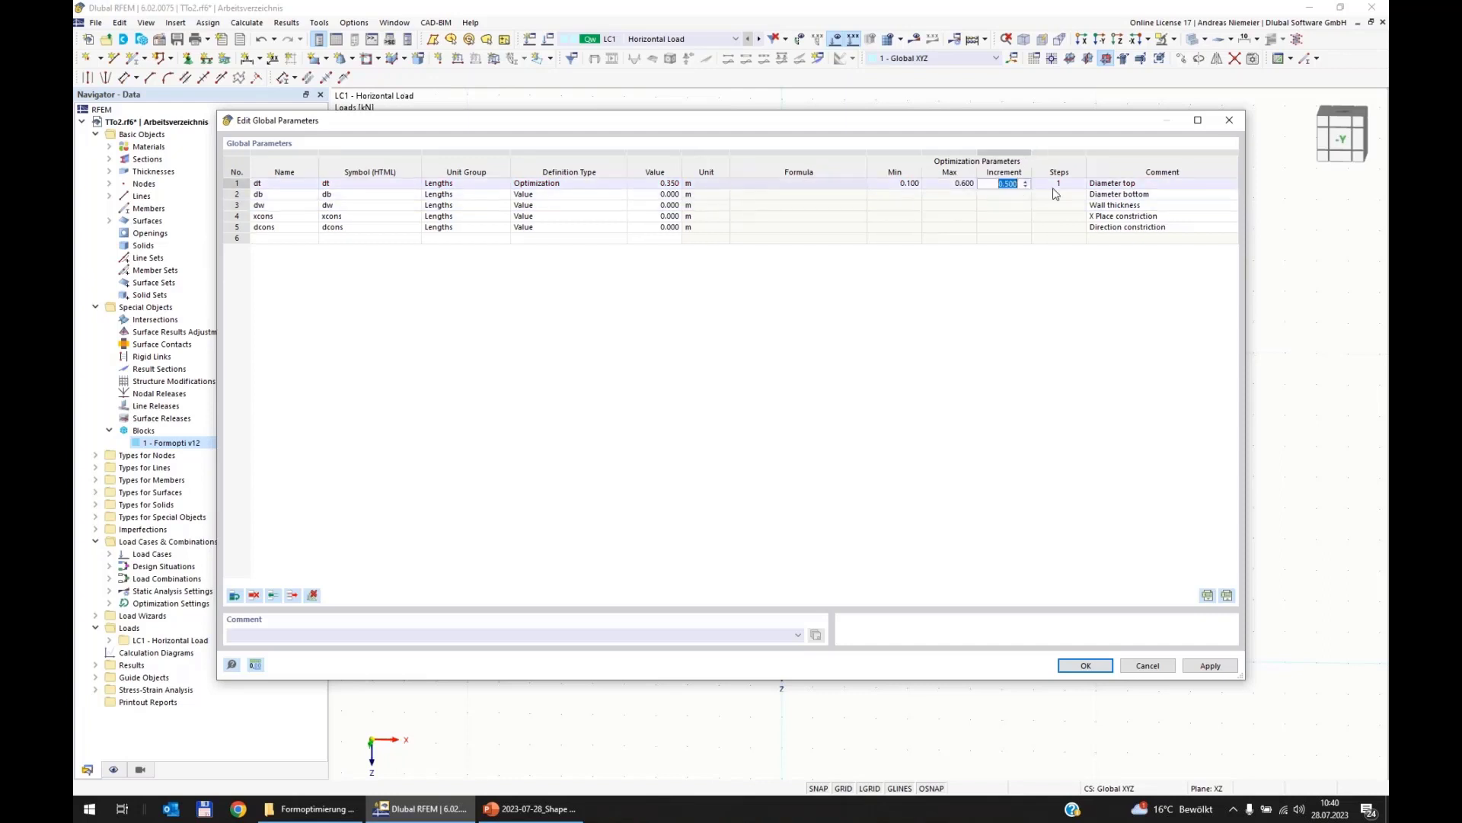
text(0,1)
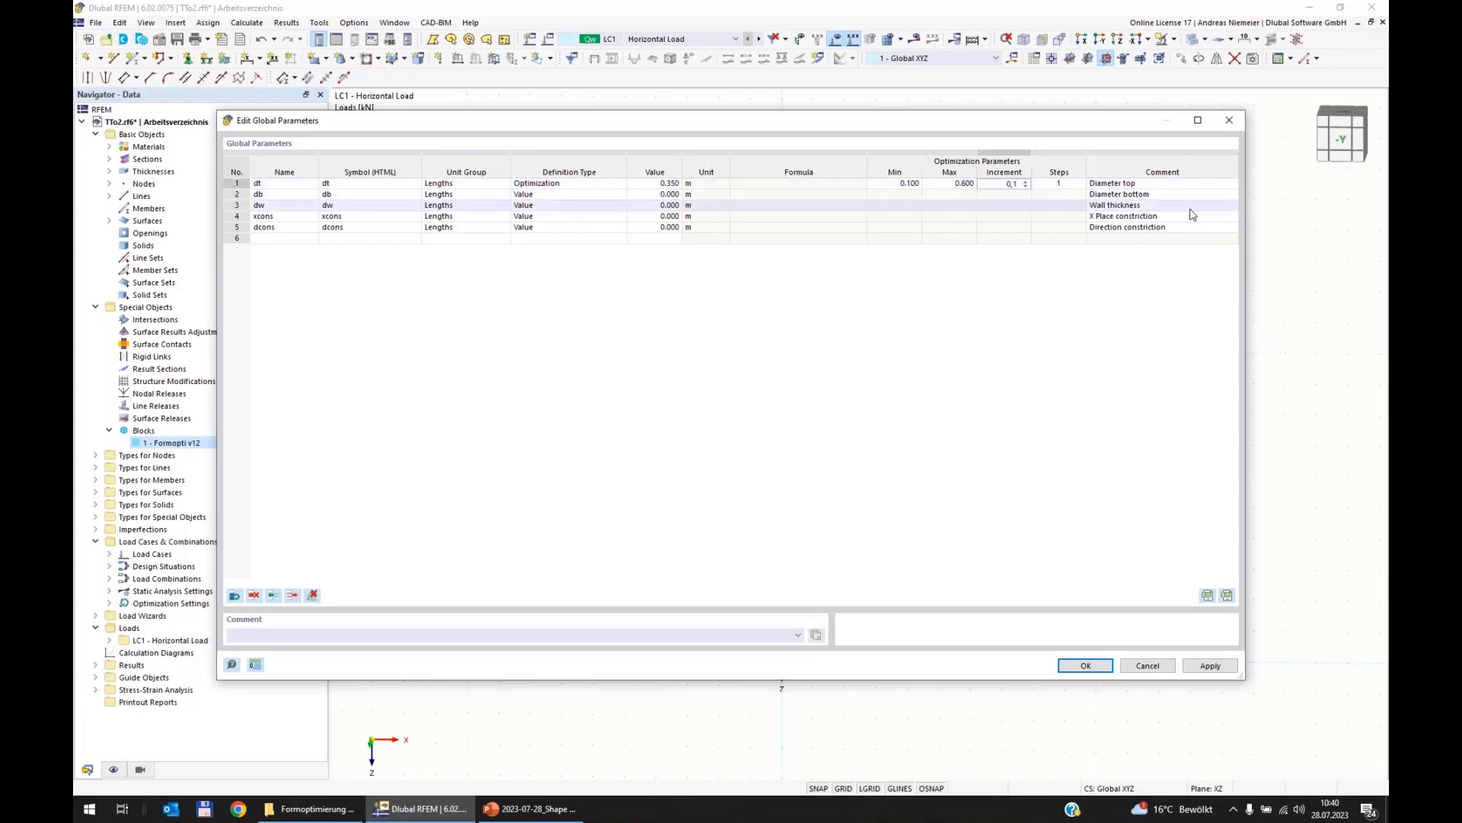
click(1004, 217)
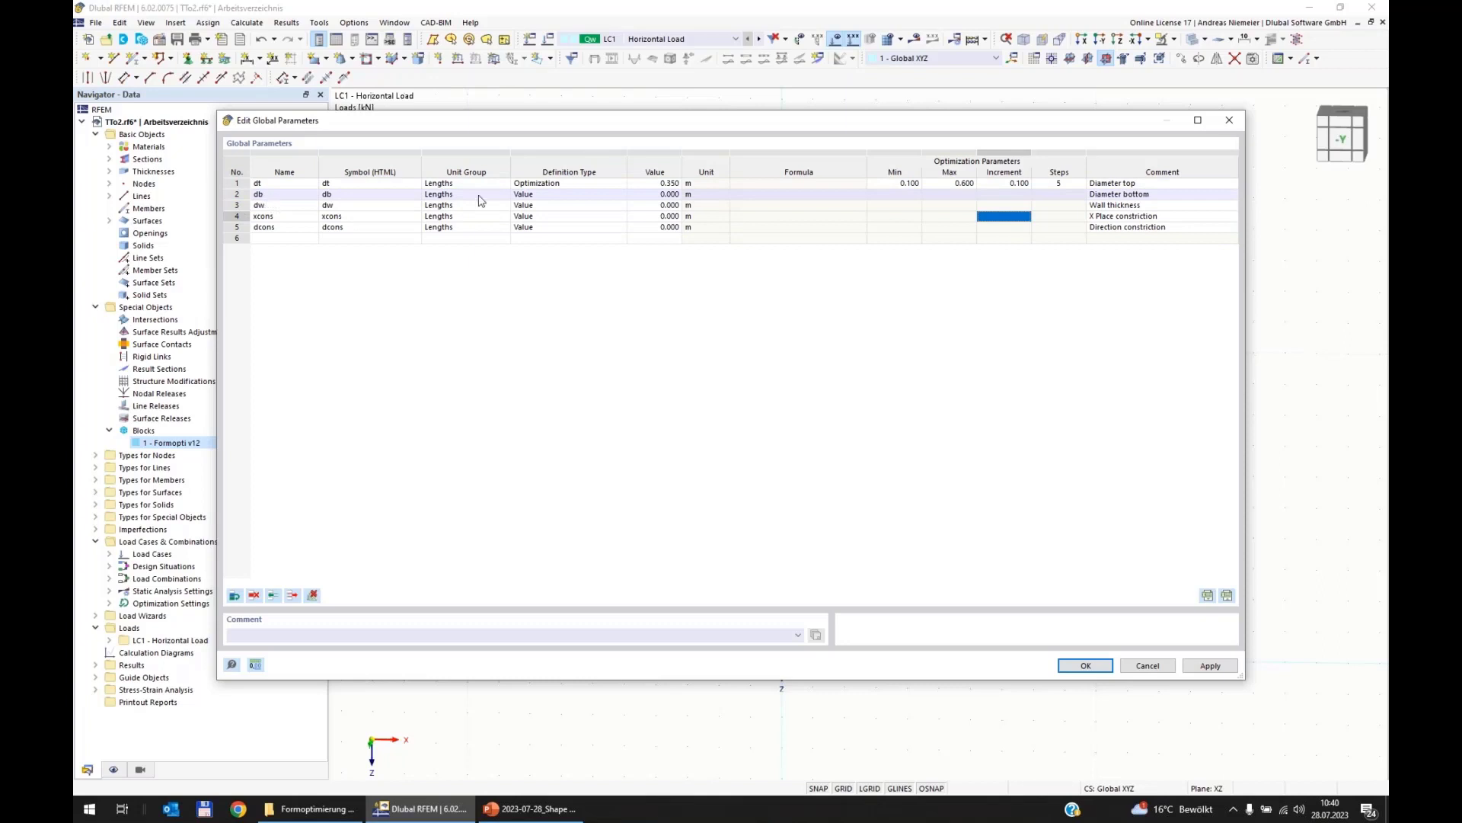
Make db an optimization parameter: value 1, range 1.0–1.5 m, increment 0.1.
click(568, 195)
click(568, 195)
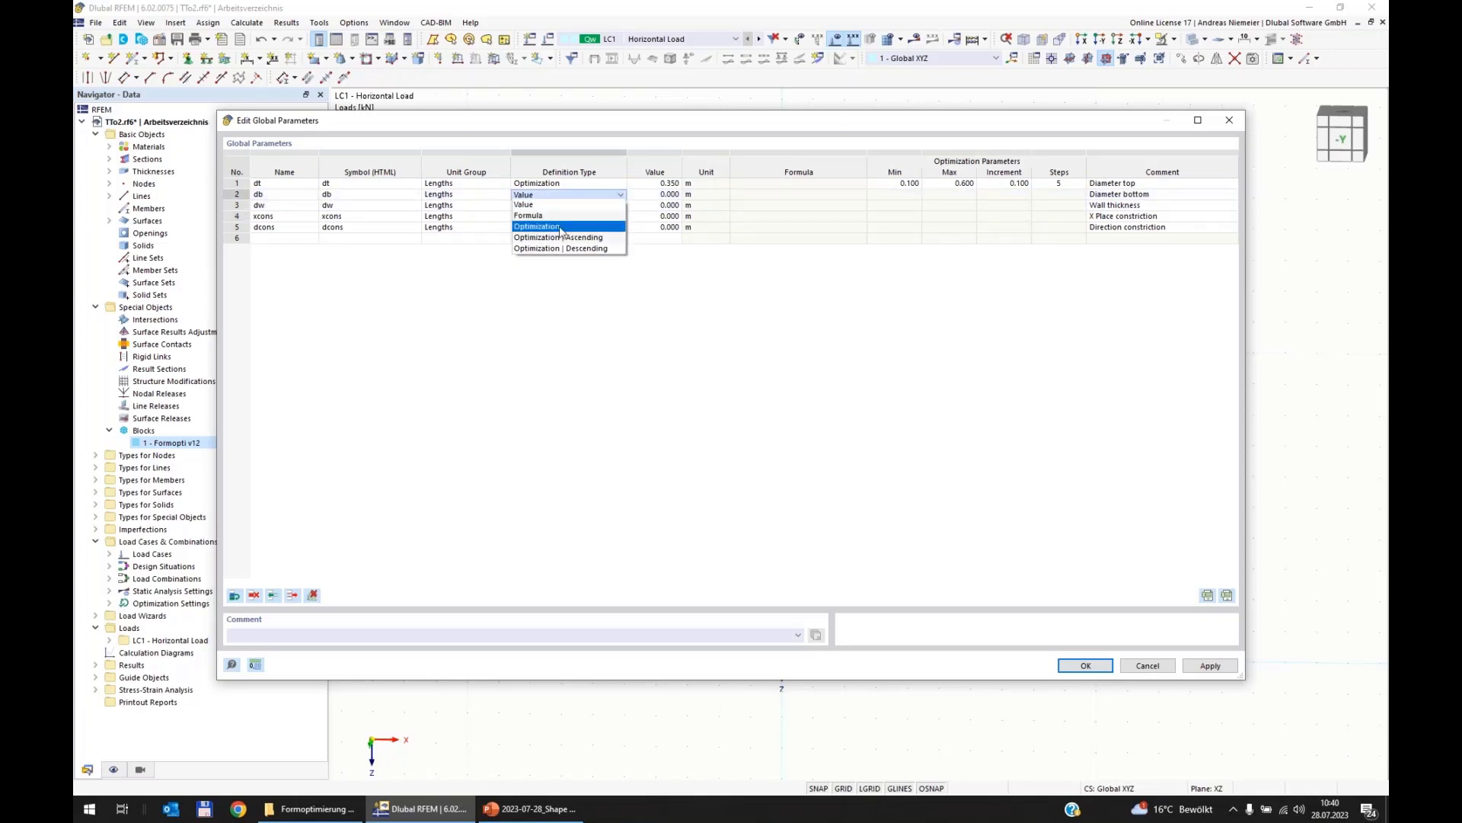
click(560, 227)
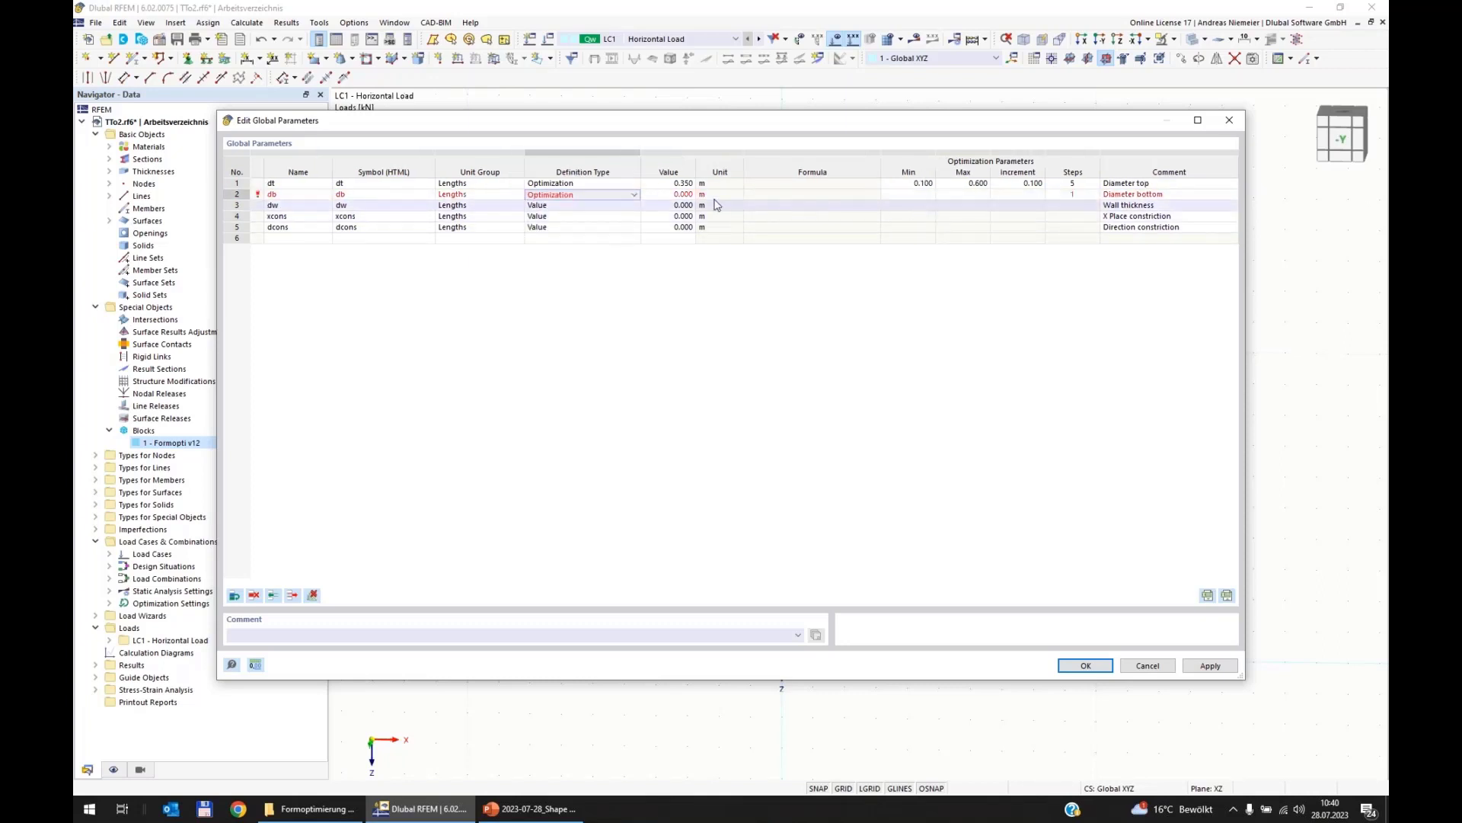
key(Tab)
text(1)
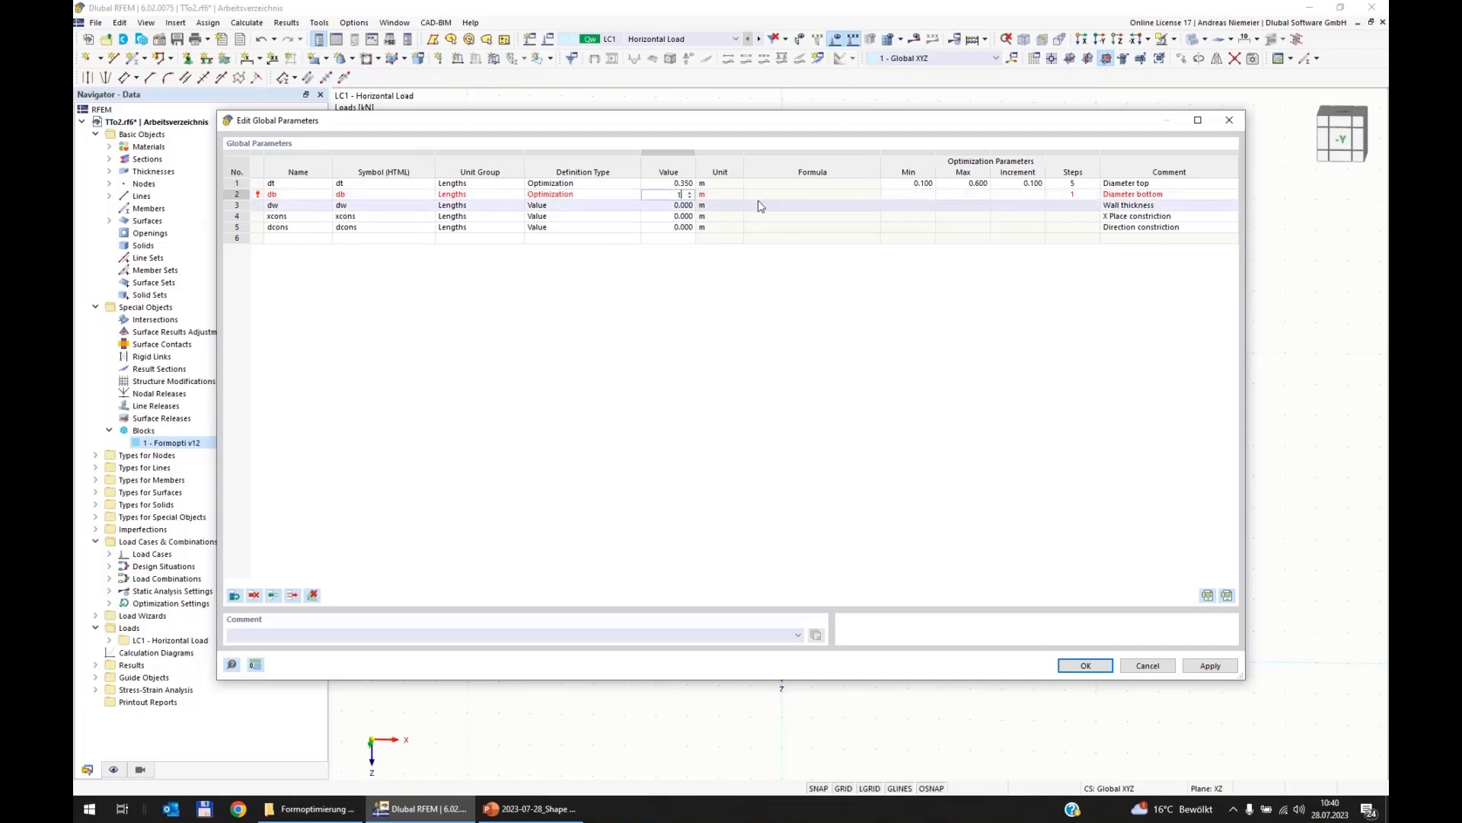
key(Tab)
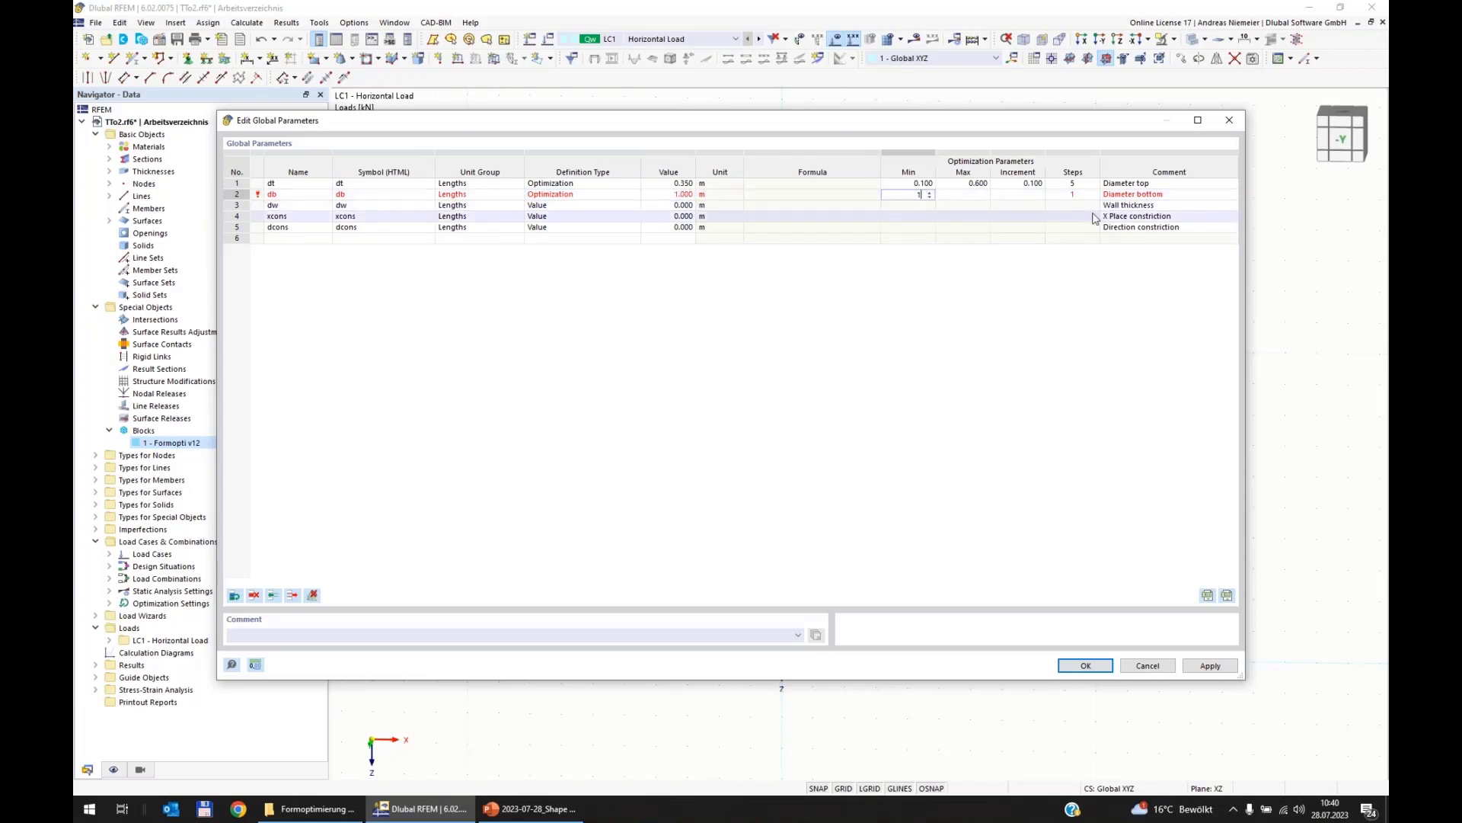
key(Tab)
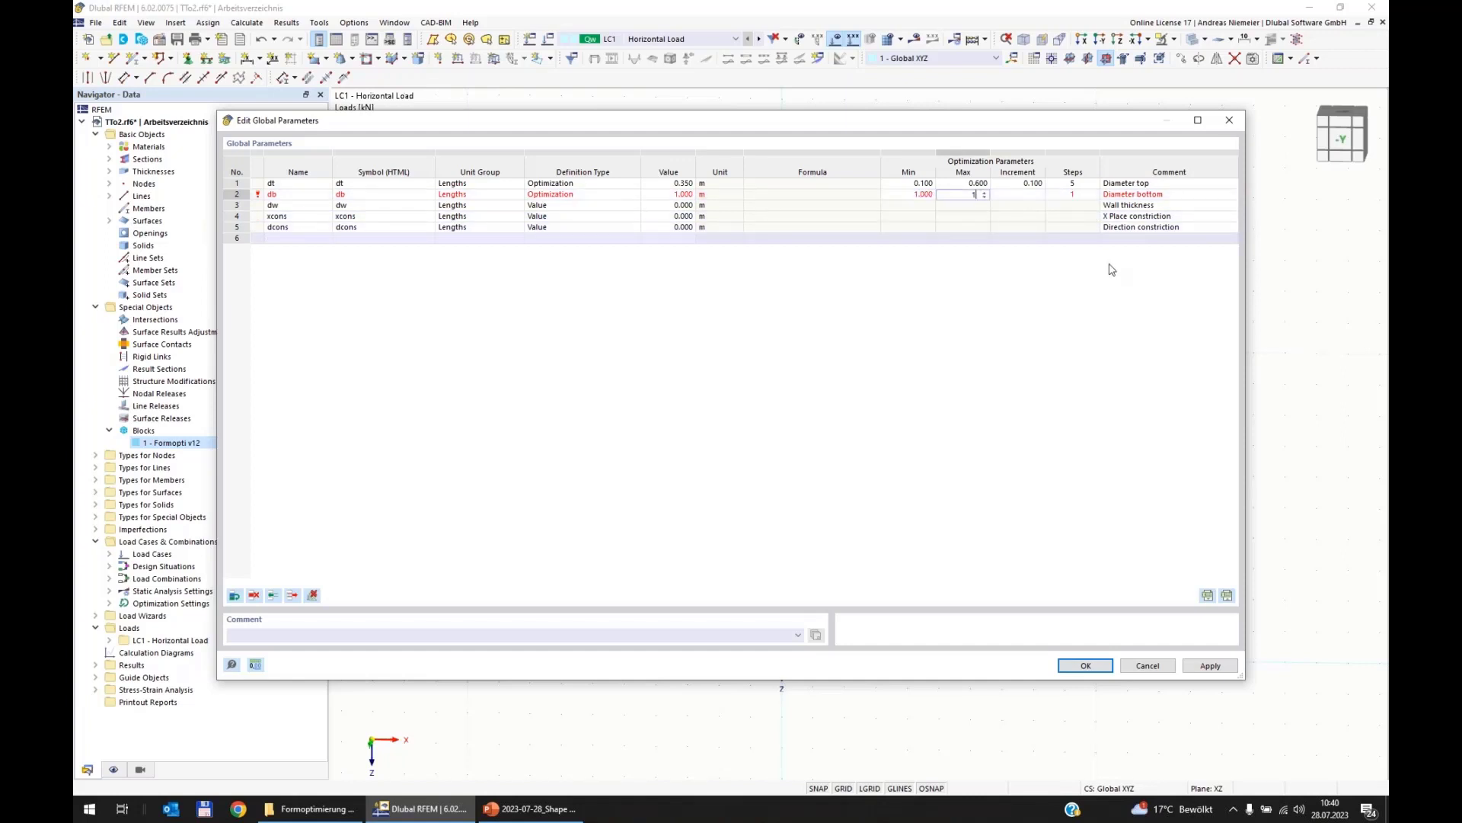
click(1001, 228)
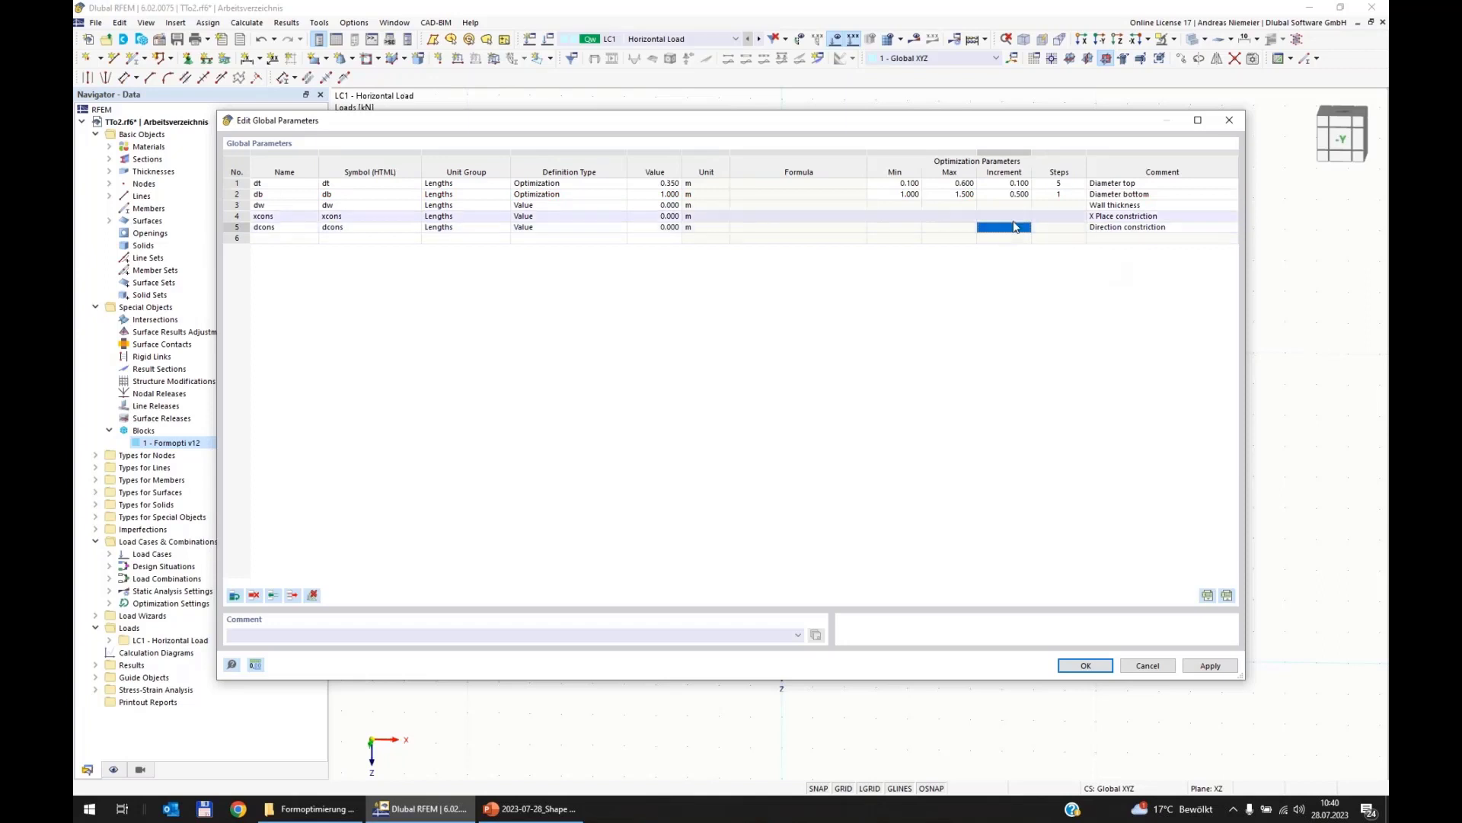
double_click(1020, 196)
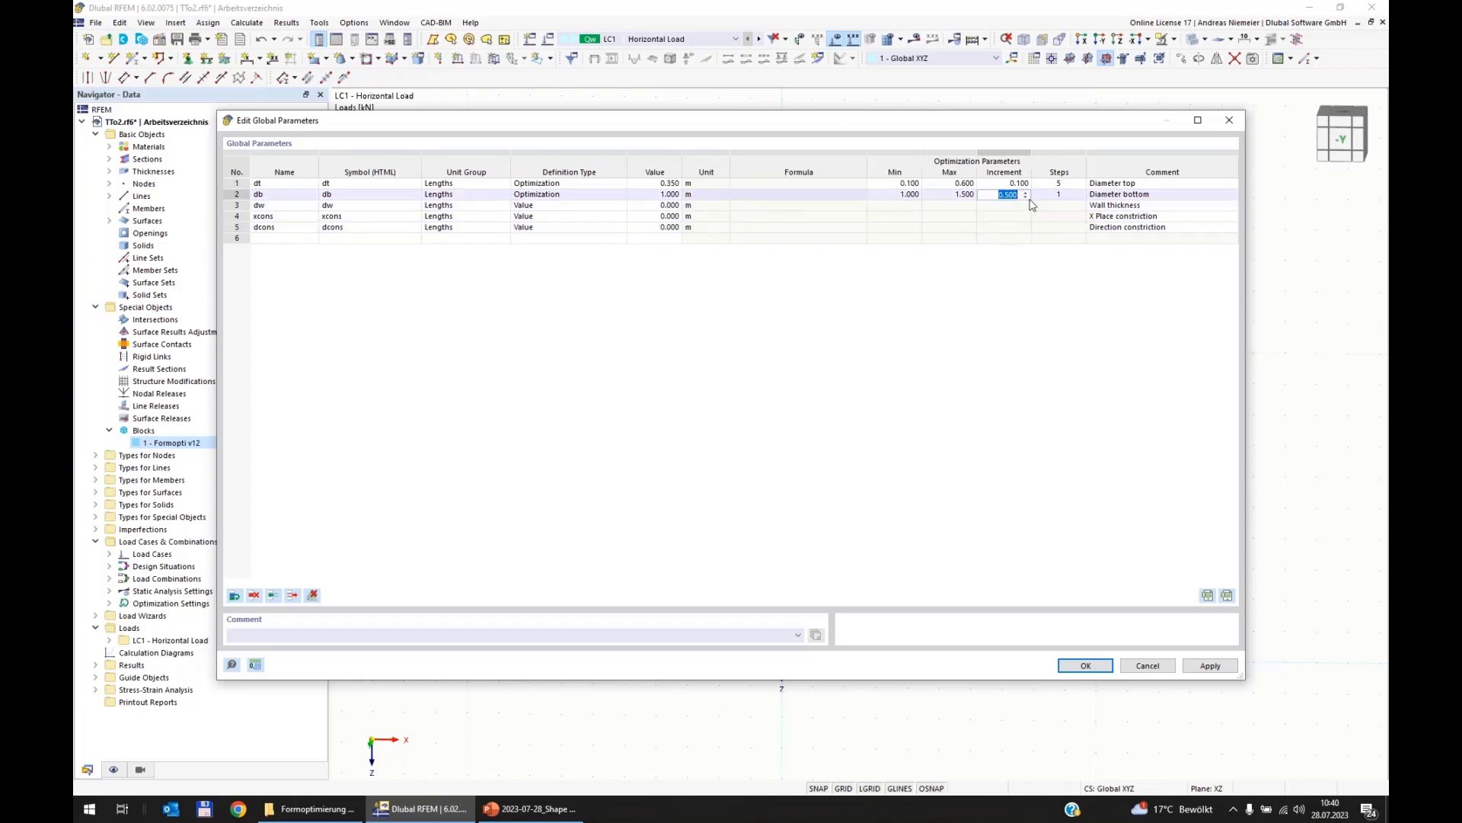
text(0.1)
click(1006, 228)
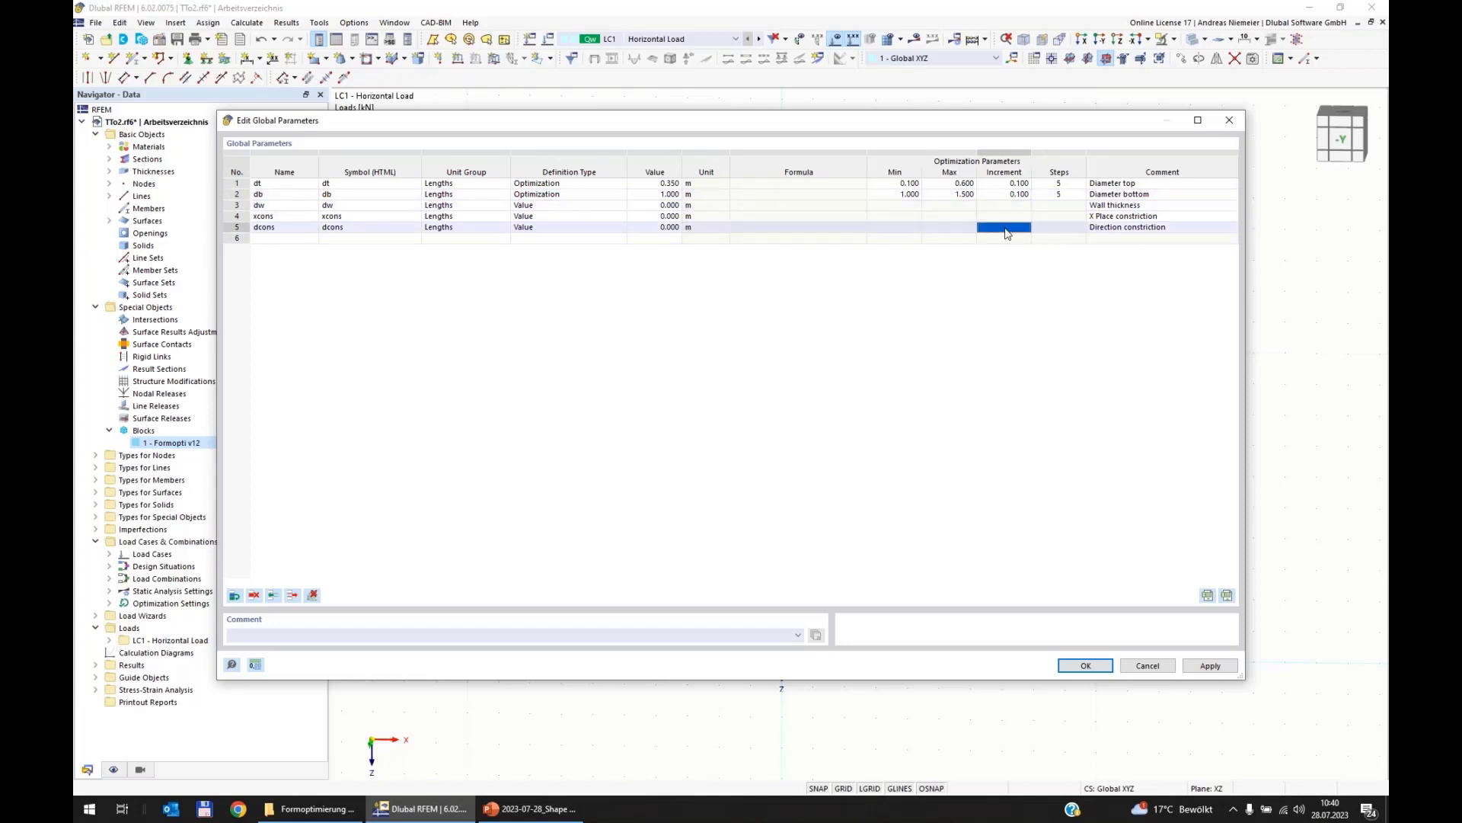
Make dw an optimization parameter: value 0.006, range 0.004–0.010 m, increment 0.002.
click(590, 207)
click(590, 207)
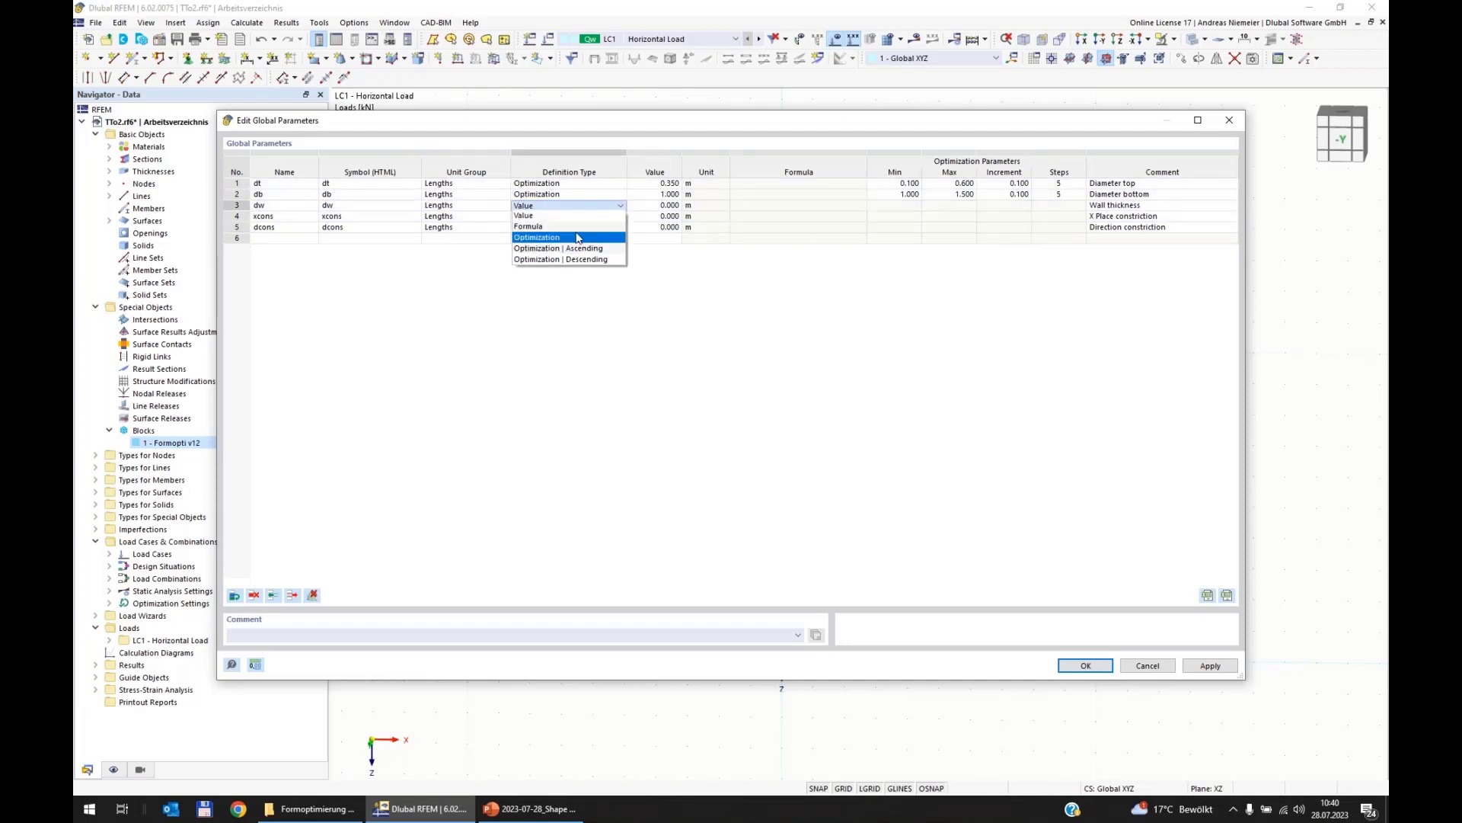
click(575, 238)
key(Tab)
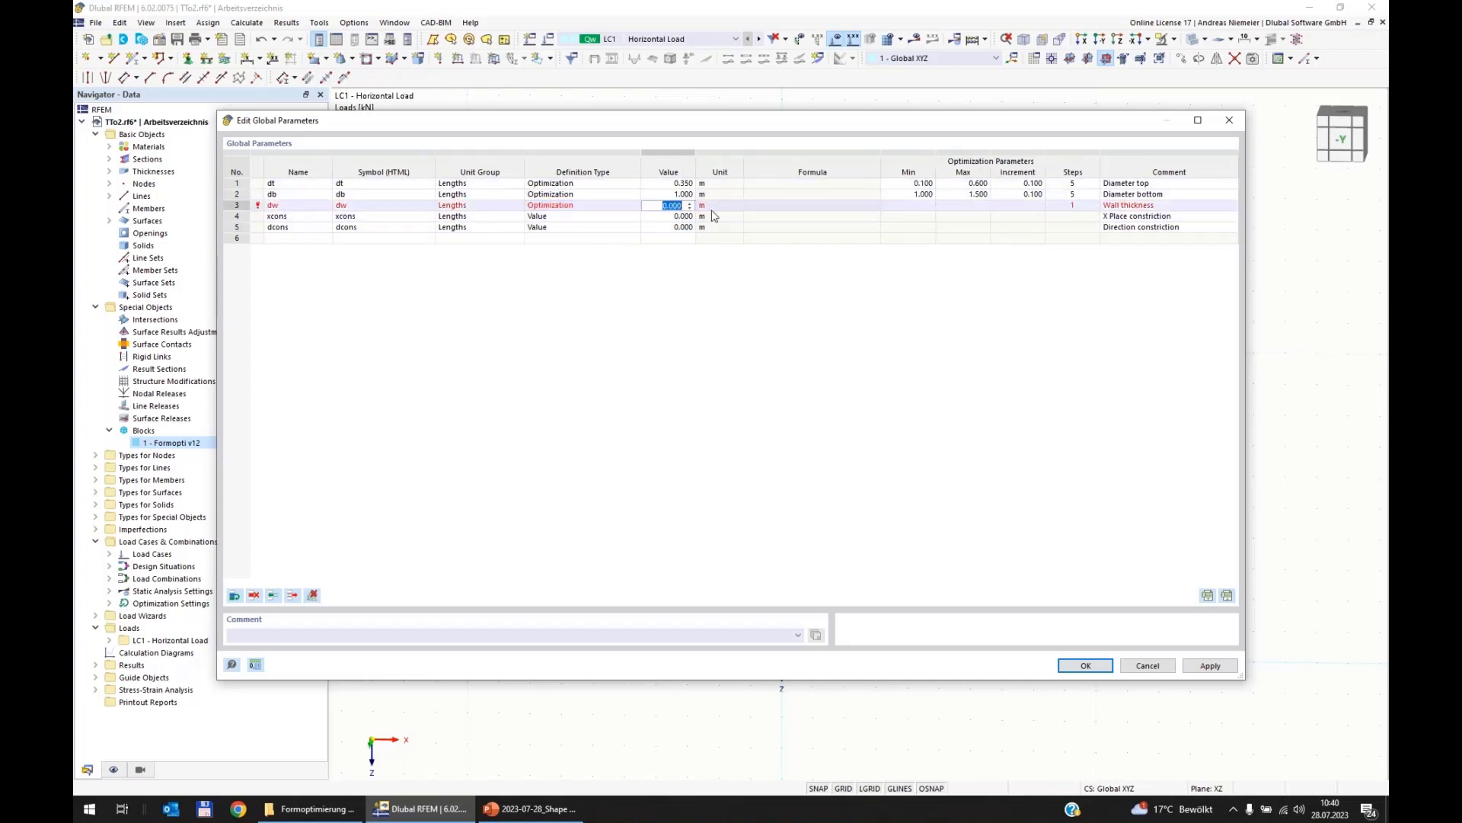
text(0,006)
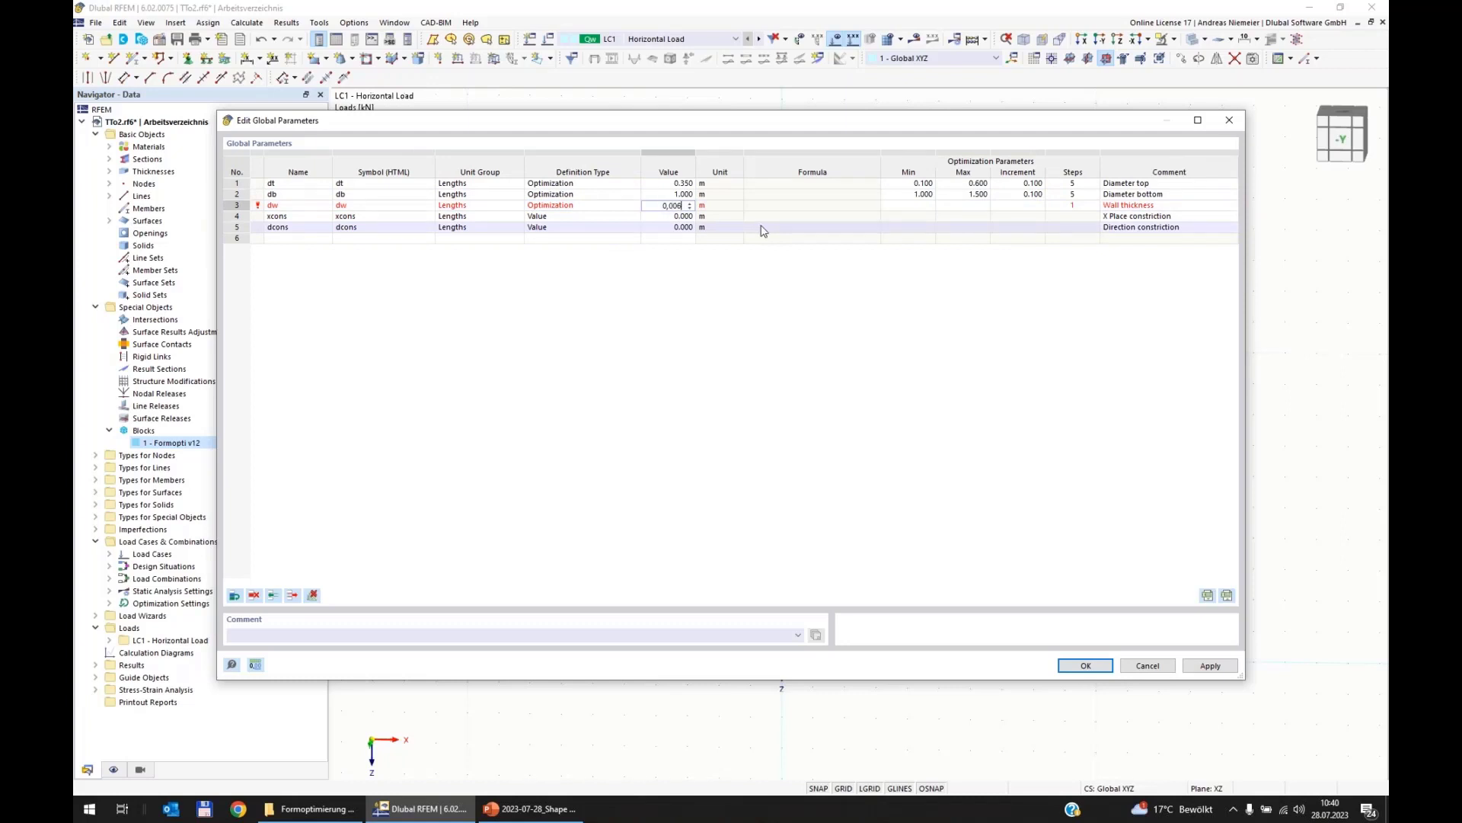
key(Tab)
key(Tab)
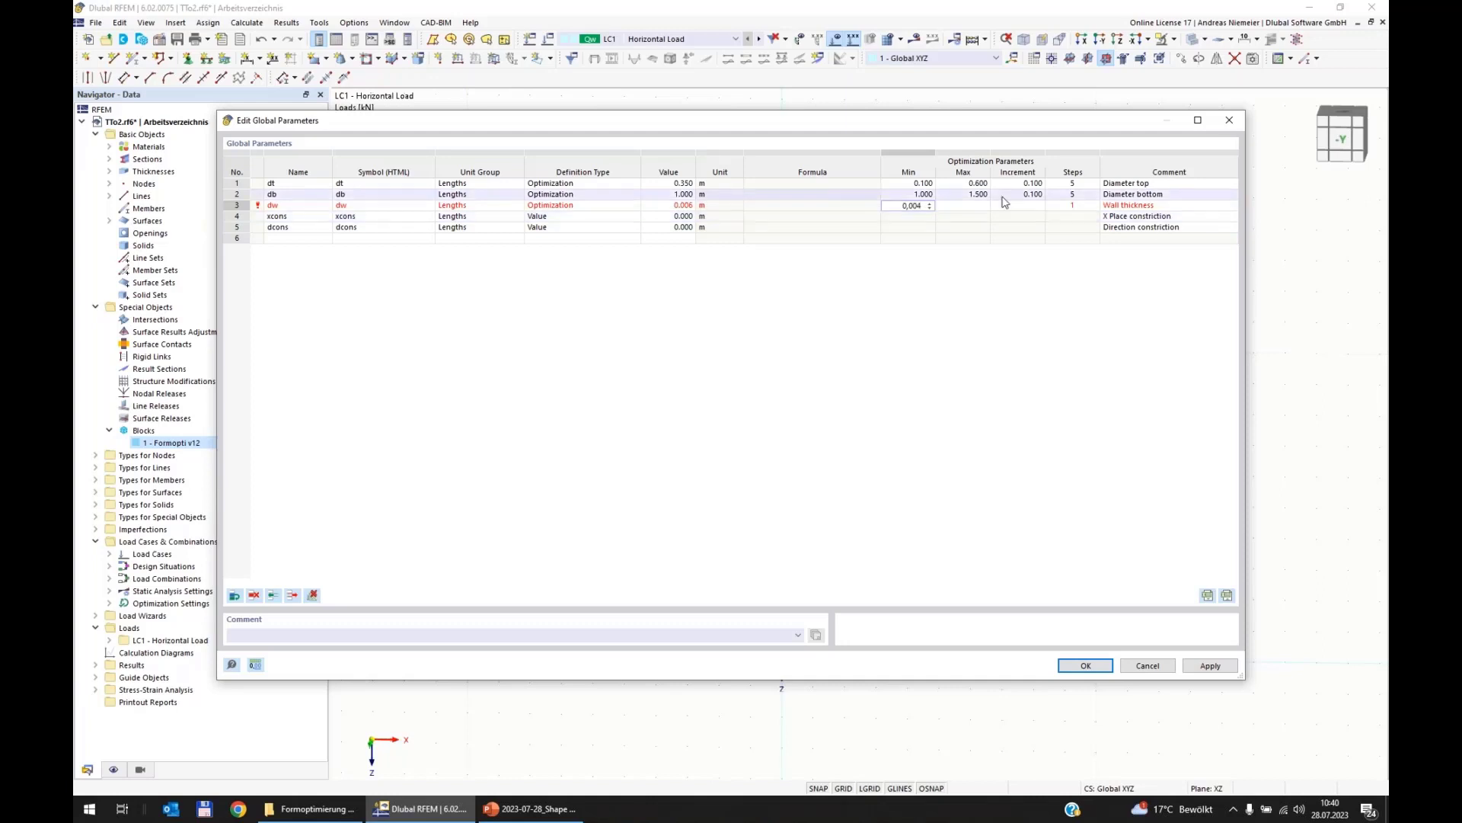
key(Tab)
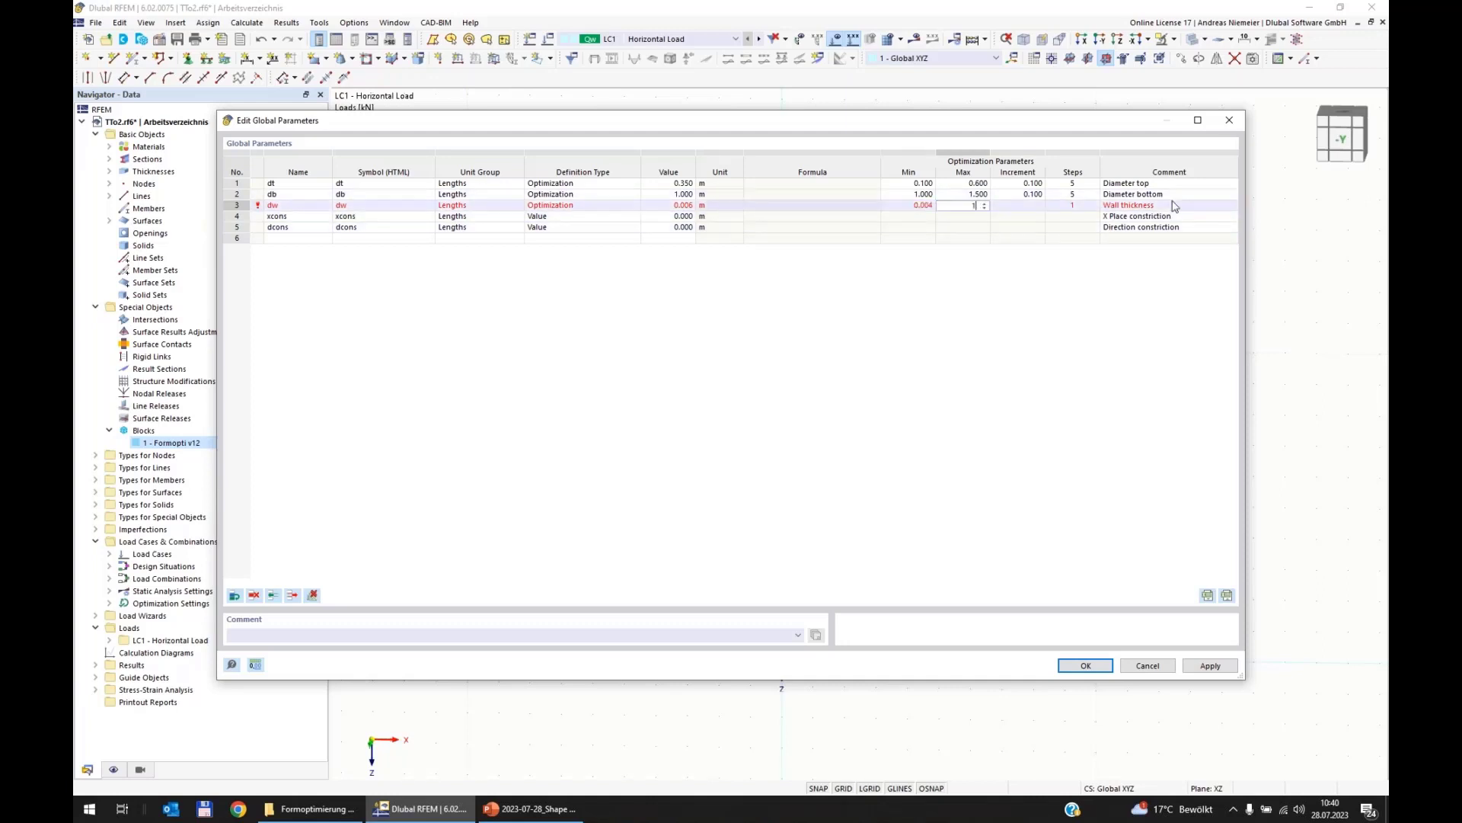
text(0,01)
key(Tab)
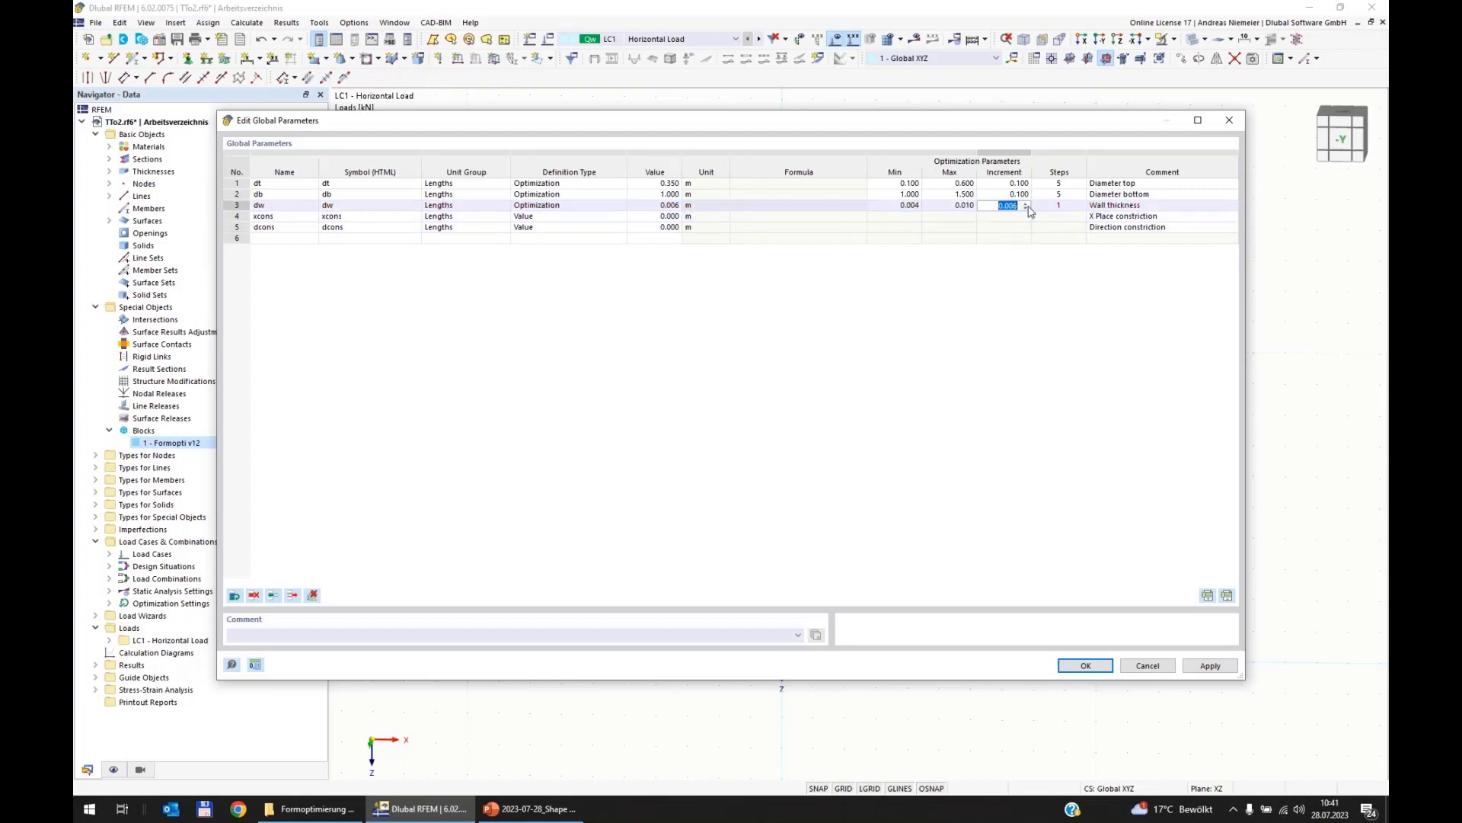
text(0,)
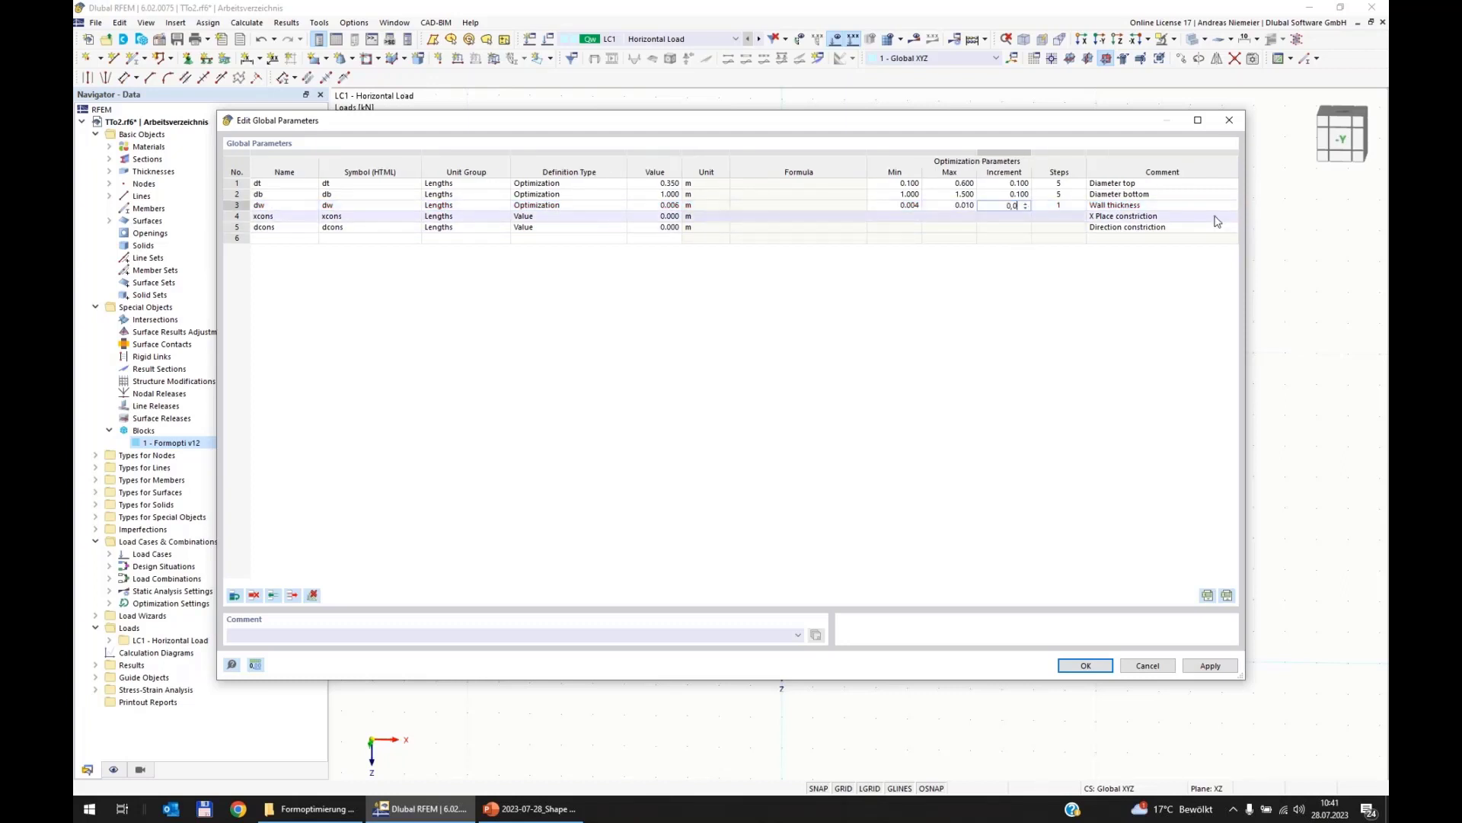
text(02)
key(Tab)
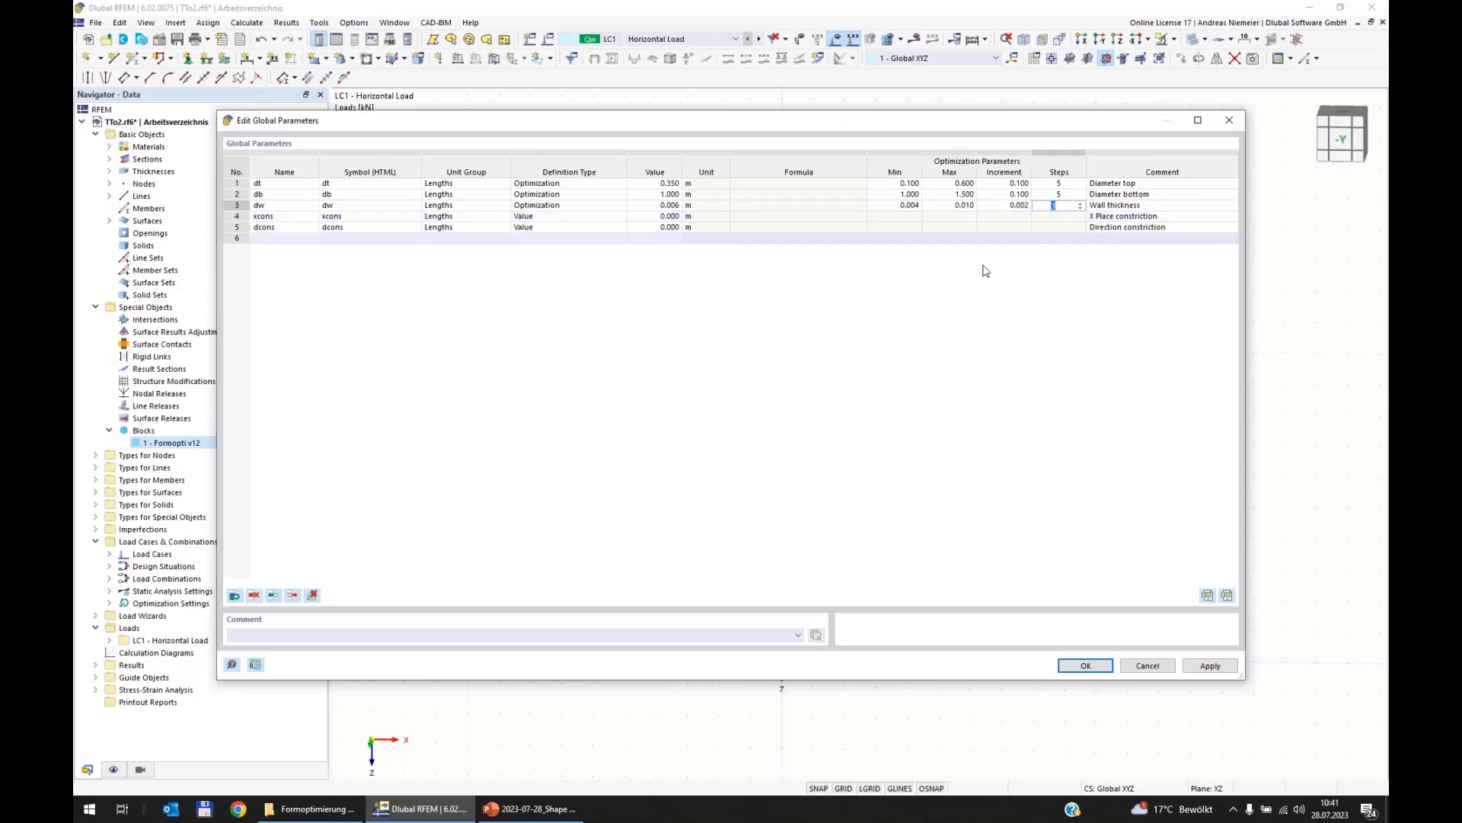
click(875, 238)
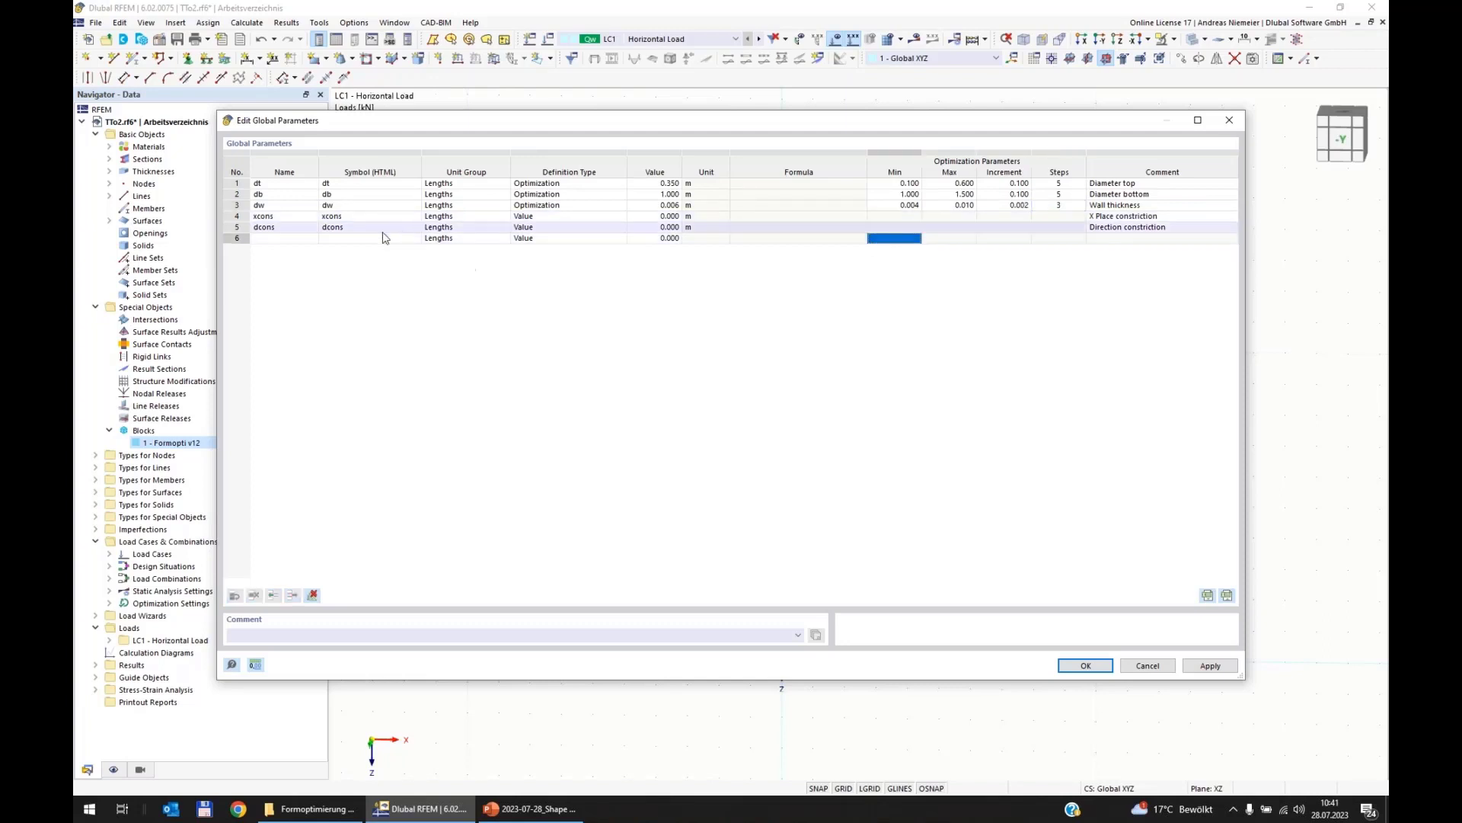
Set xcons to 1.5 and optimize it from 1.5 to 15 m in 1.5 m increments.
click(655, 217)
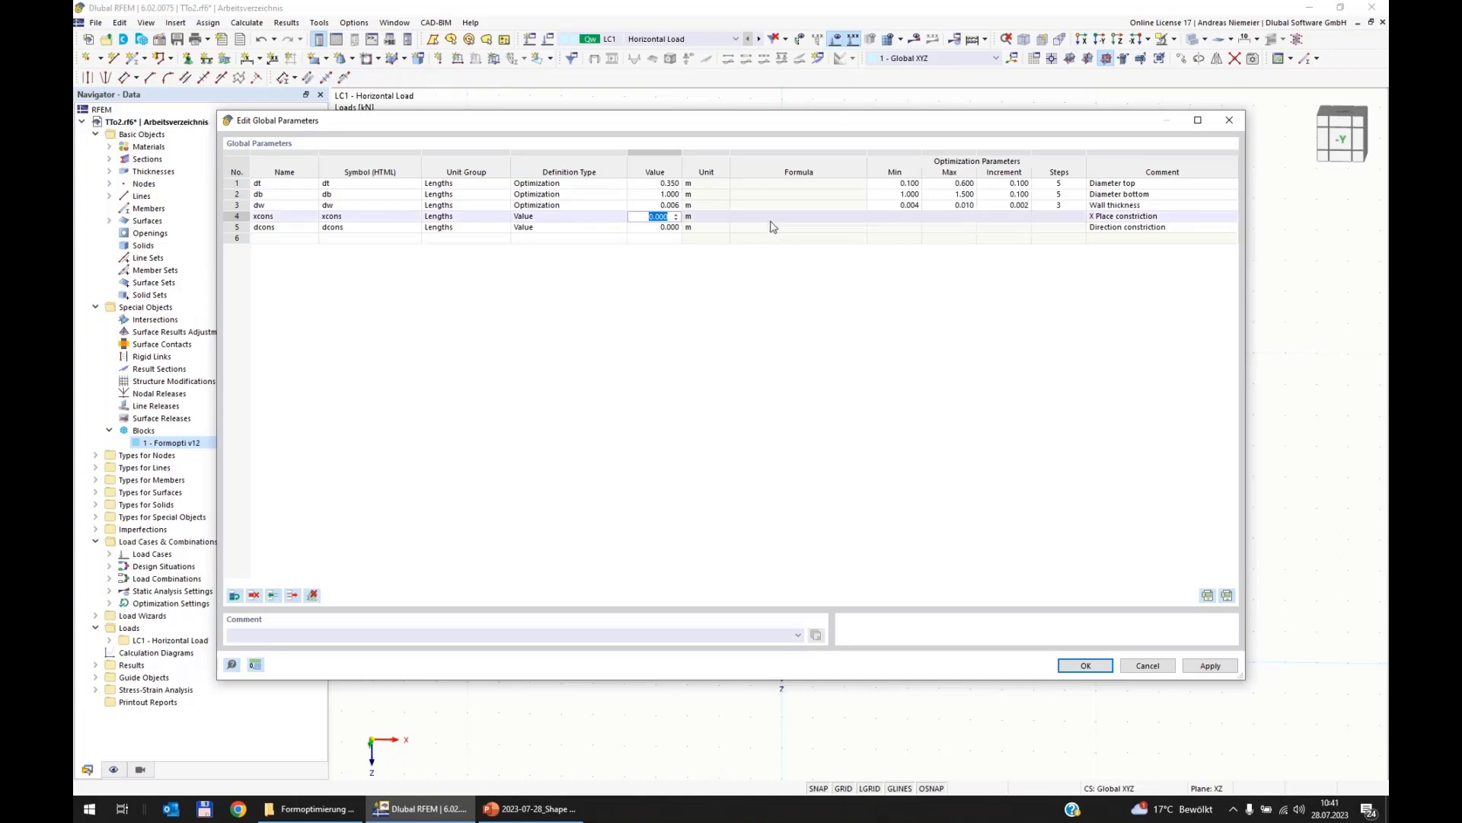
text(1,5)
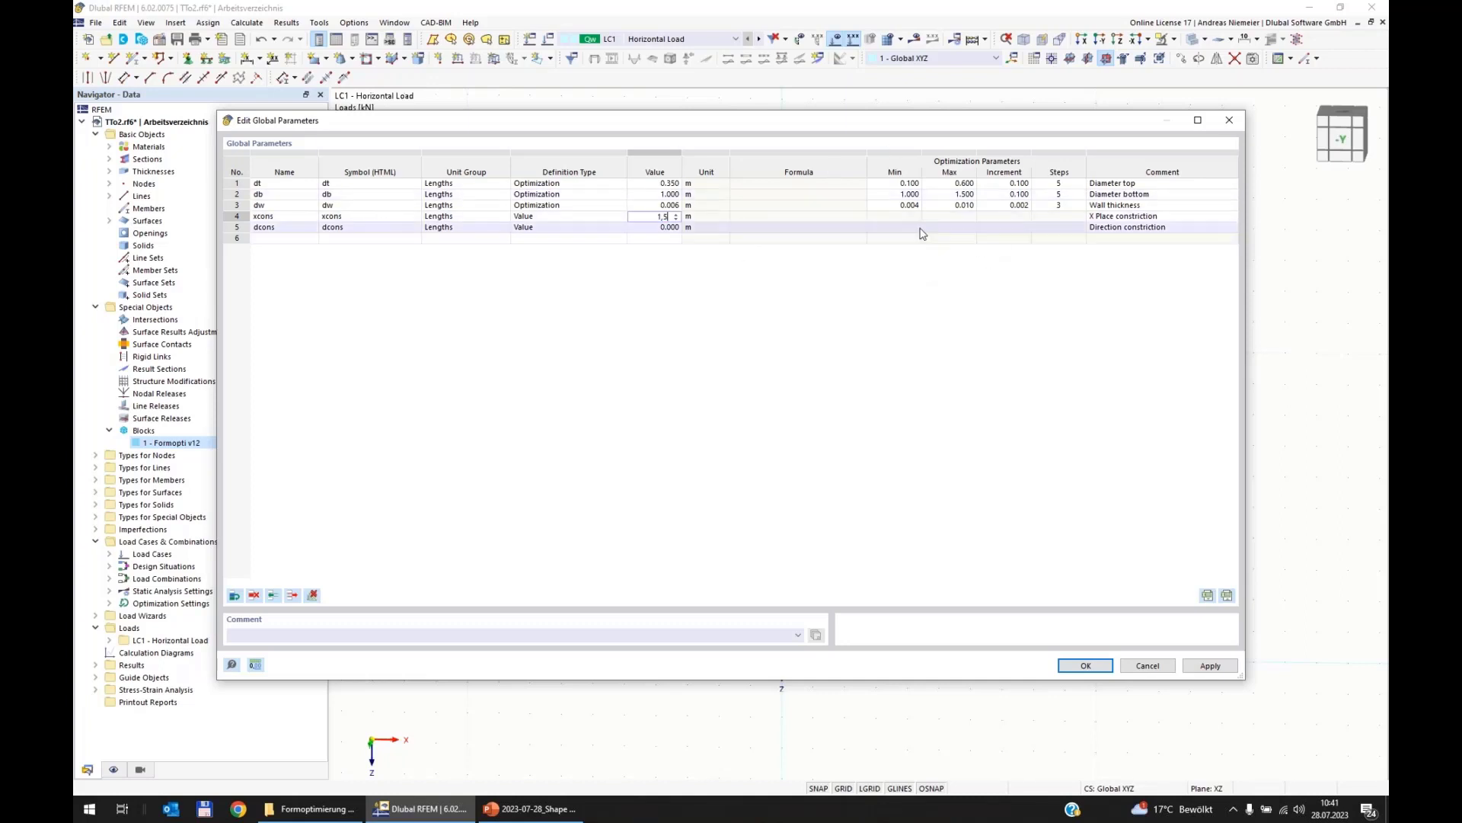
click(614, 219)
click(597, 218)
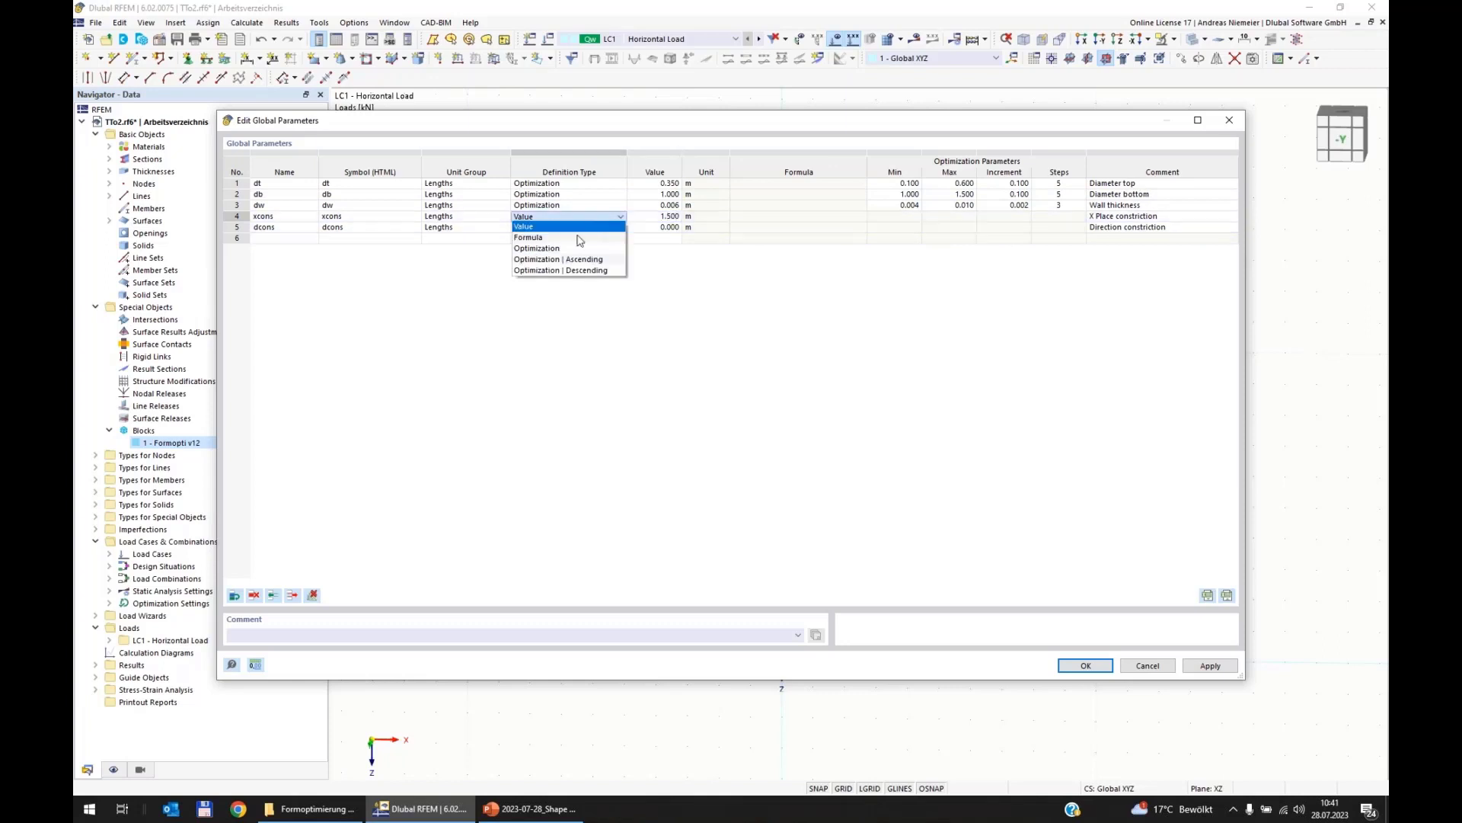
click(577, 255)
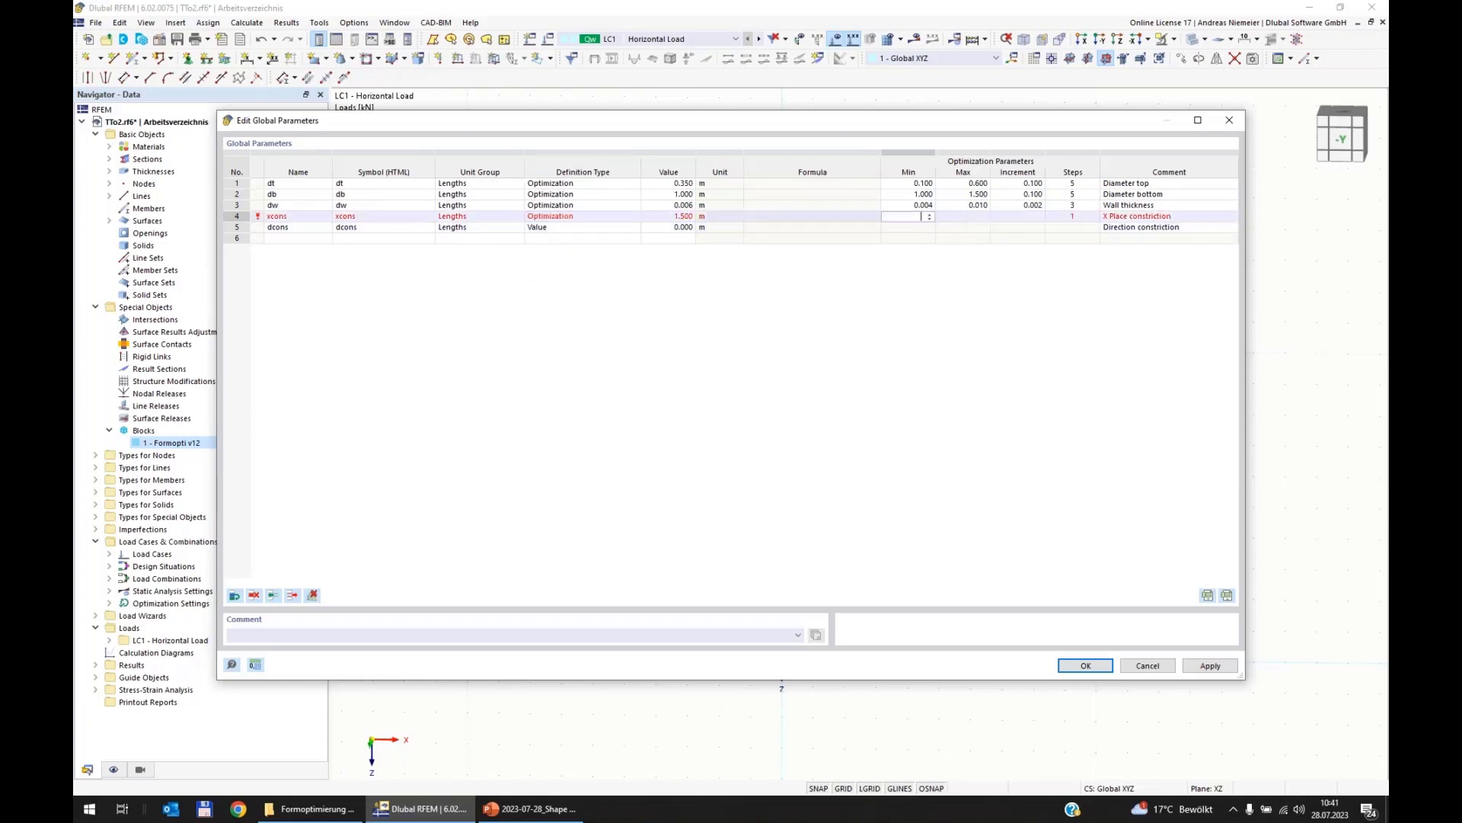
click(908, 216)
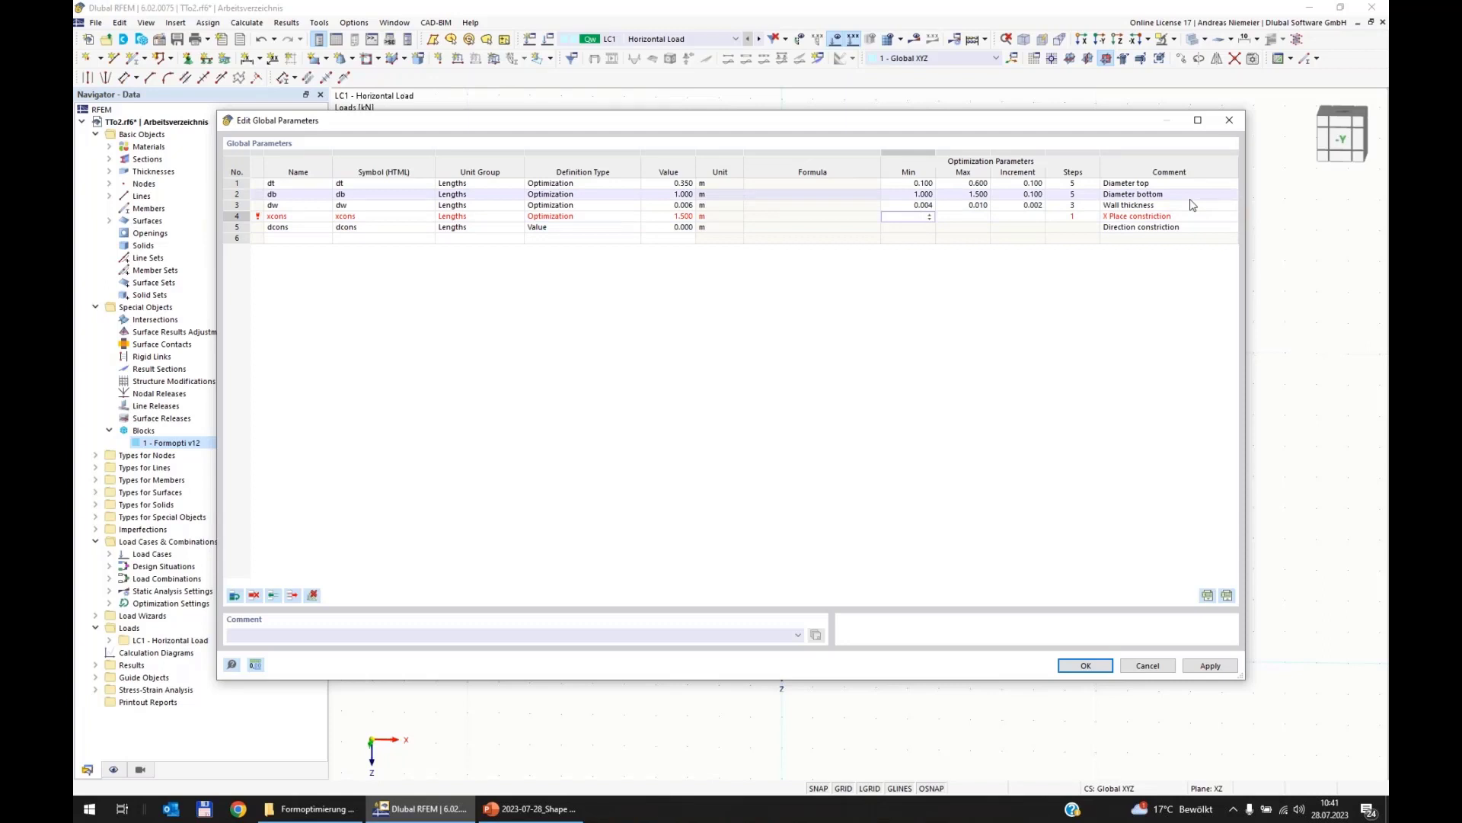
text(1,5)
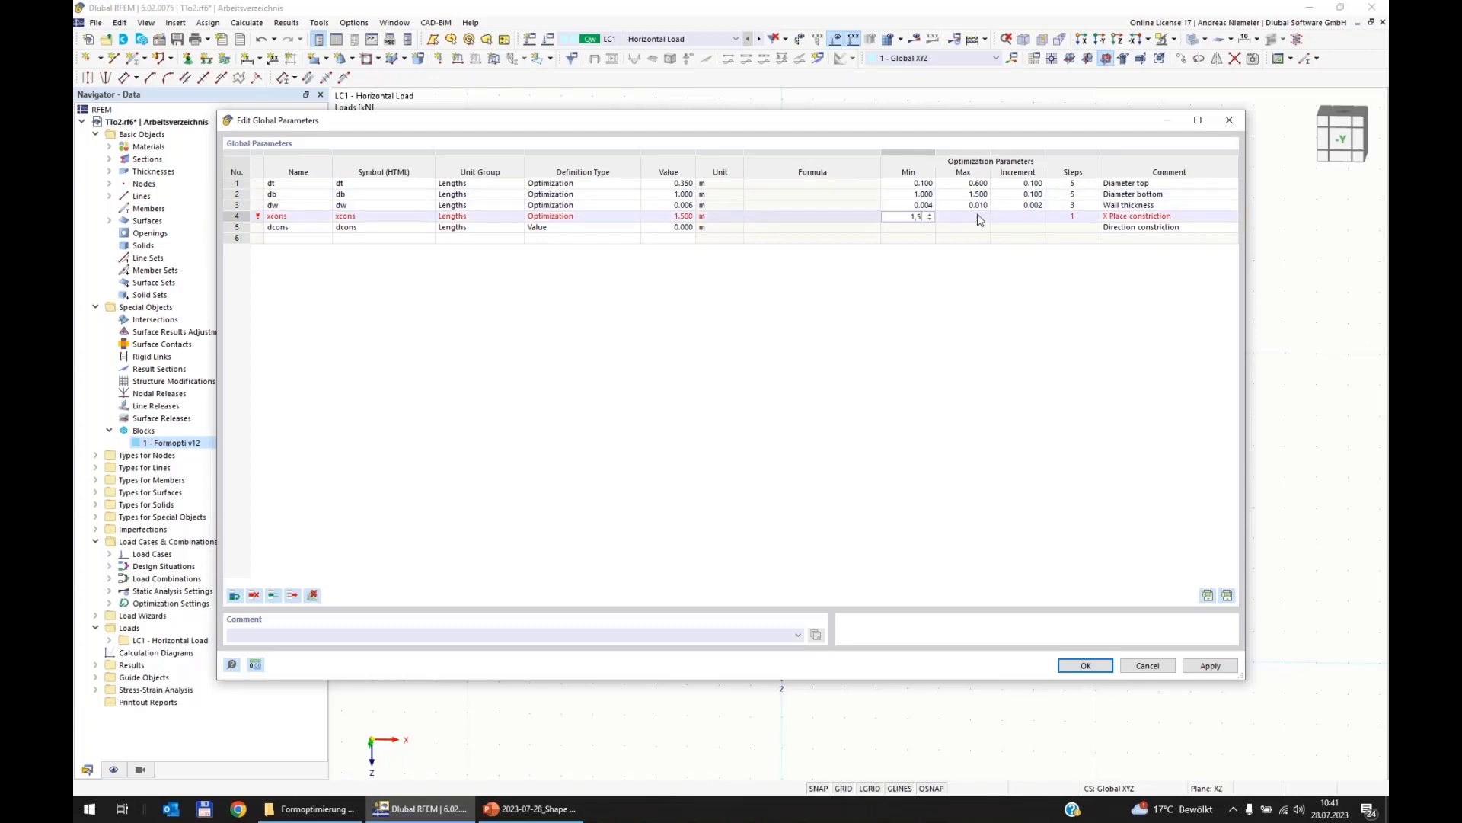
key(Tab)
text(15)
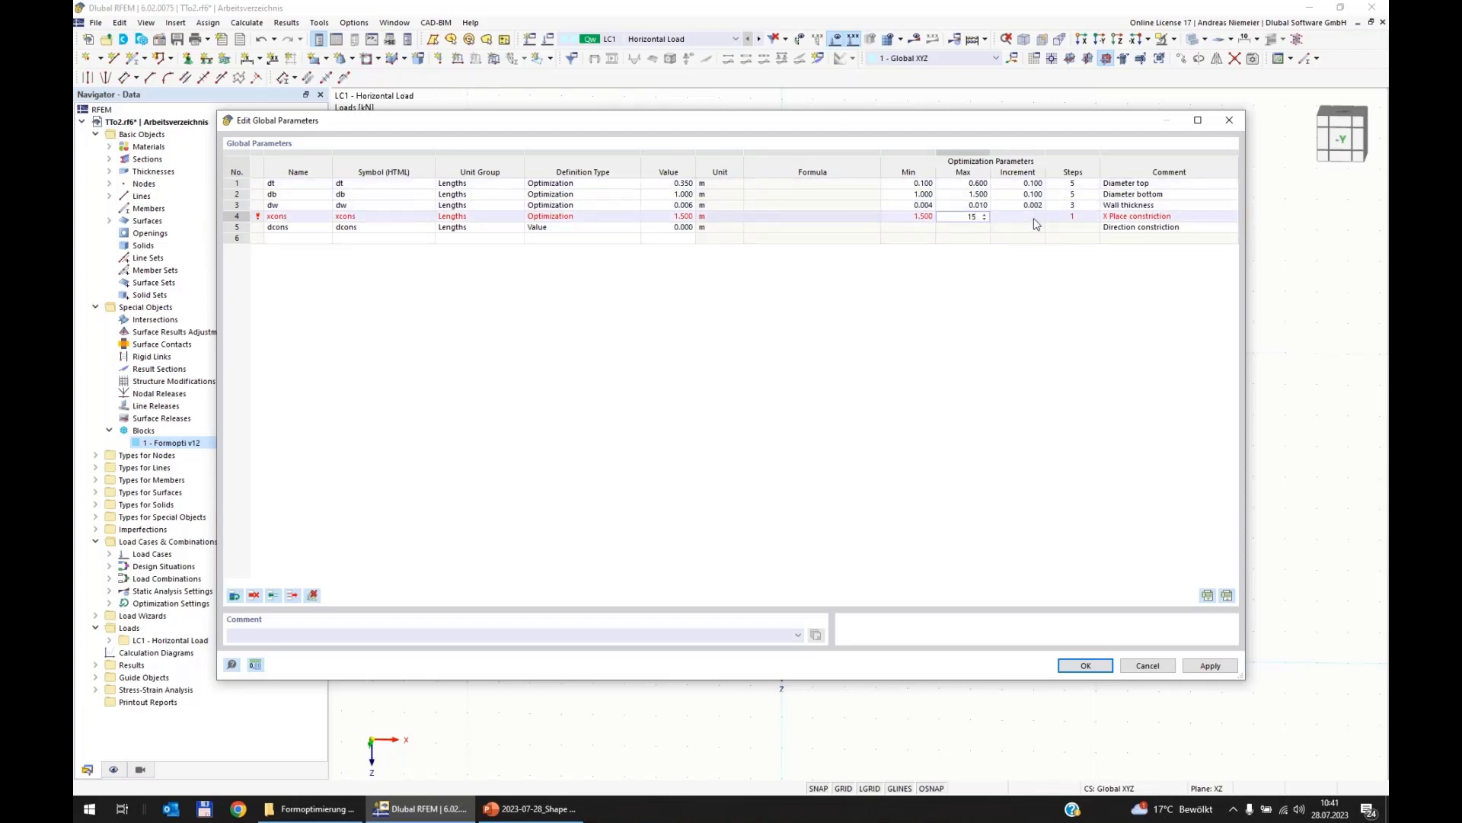
key(Tab)
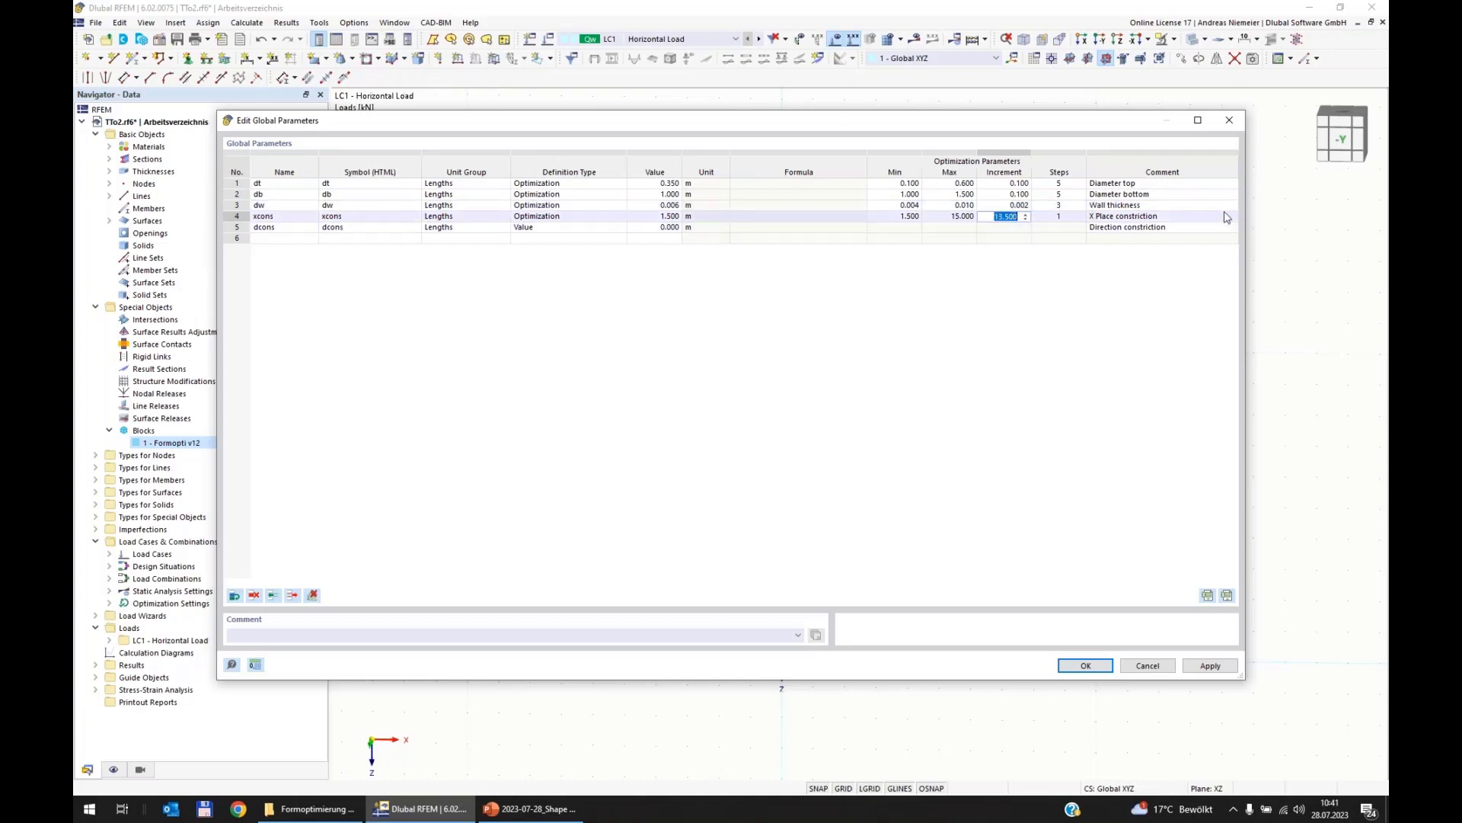
text(1,5)
key(Return)
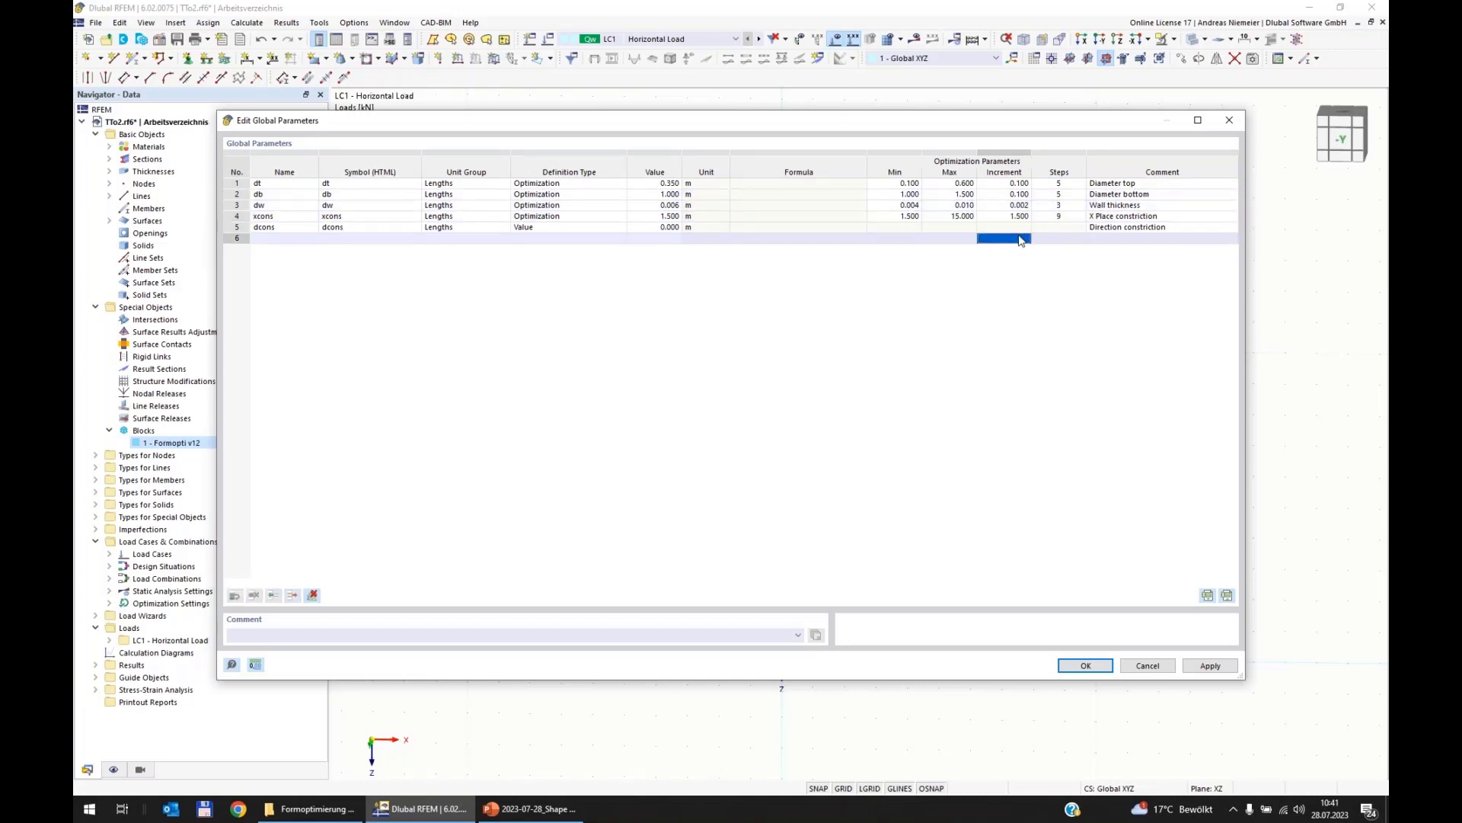
Make dcons an optimization parameter: value 1, range -1 to 1, increment 2, and confirm.
click(587, 228)
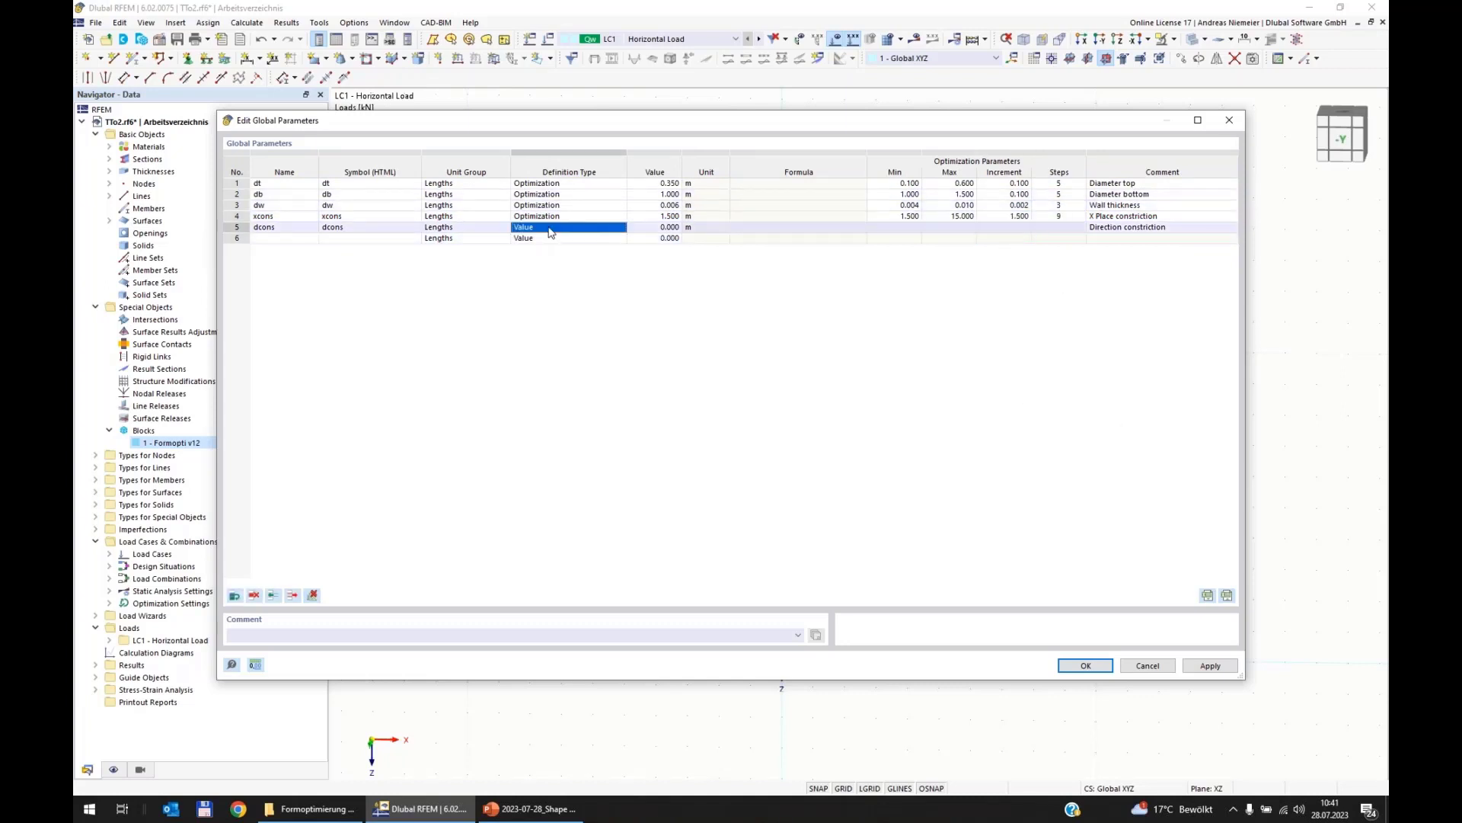
click(587, 228)
click(587, 232)
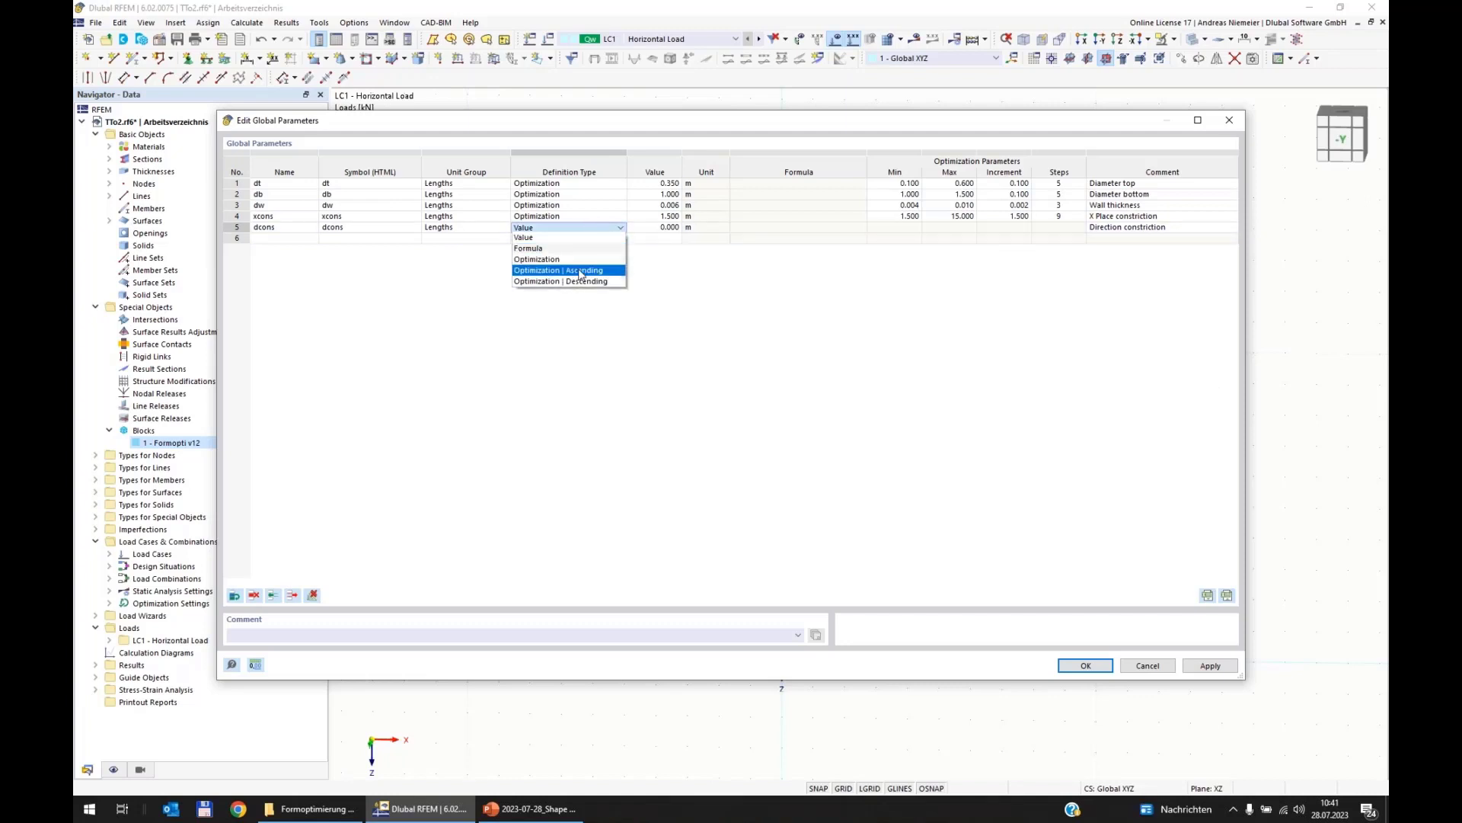
click(582, 266)
click(674, 227)
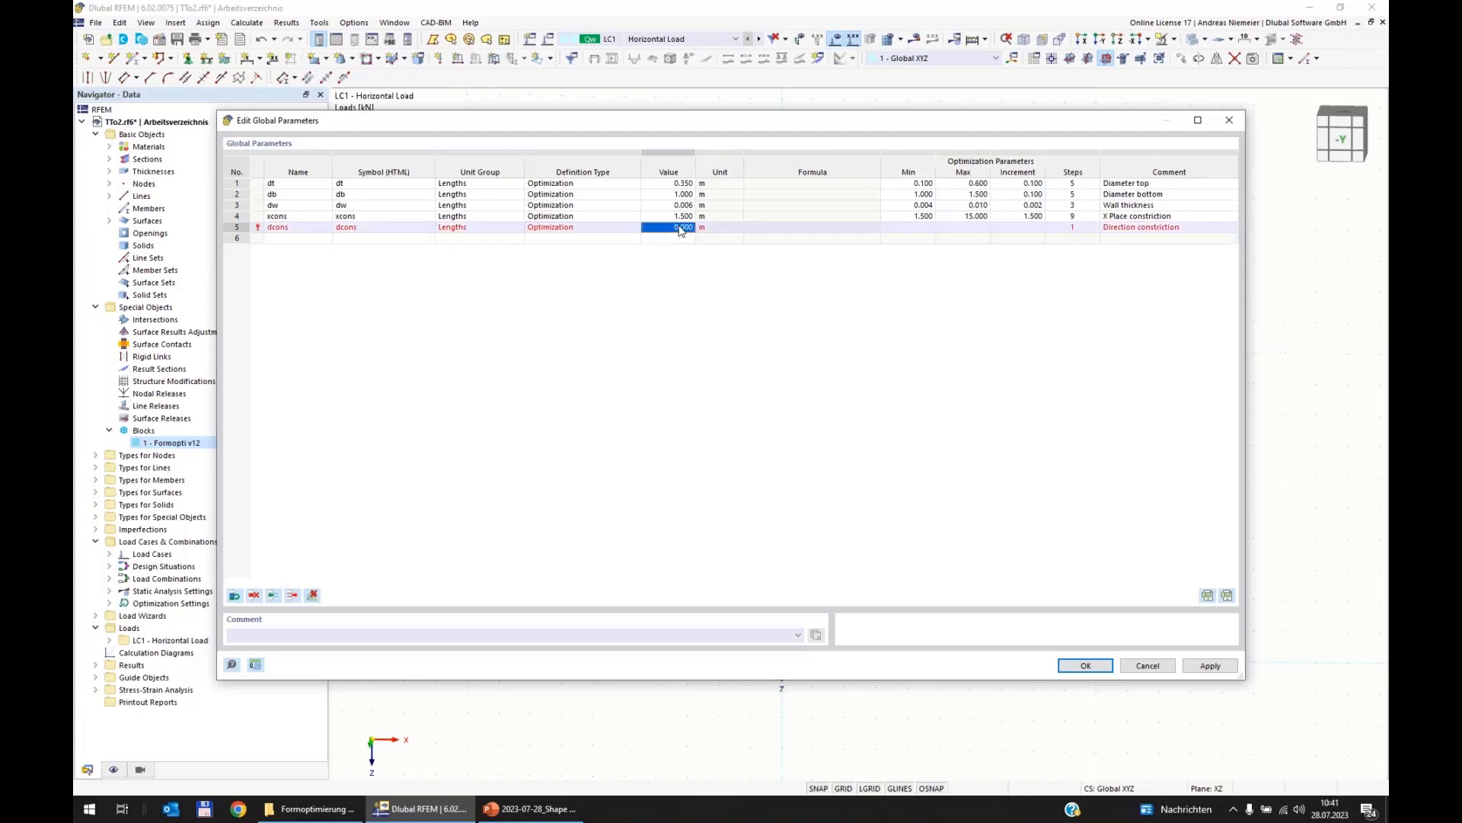
text(1)
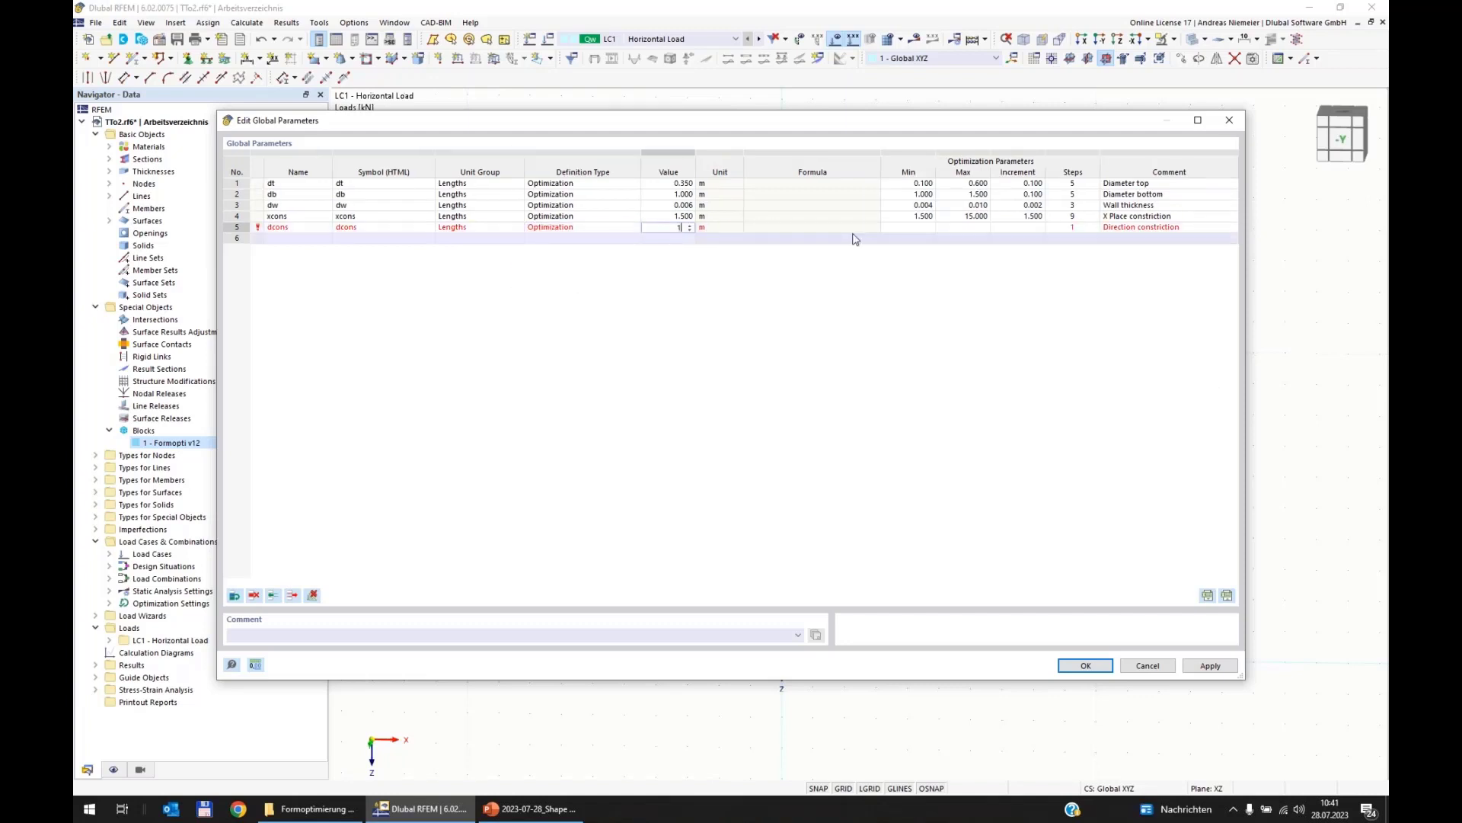
click(924, 229)
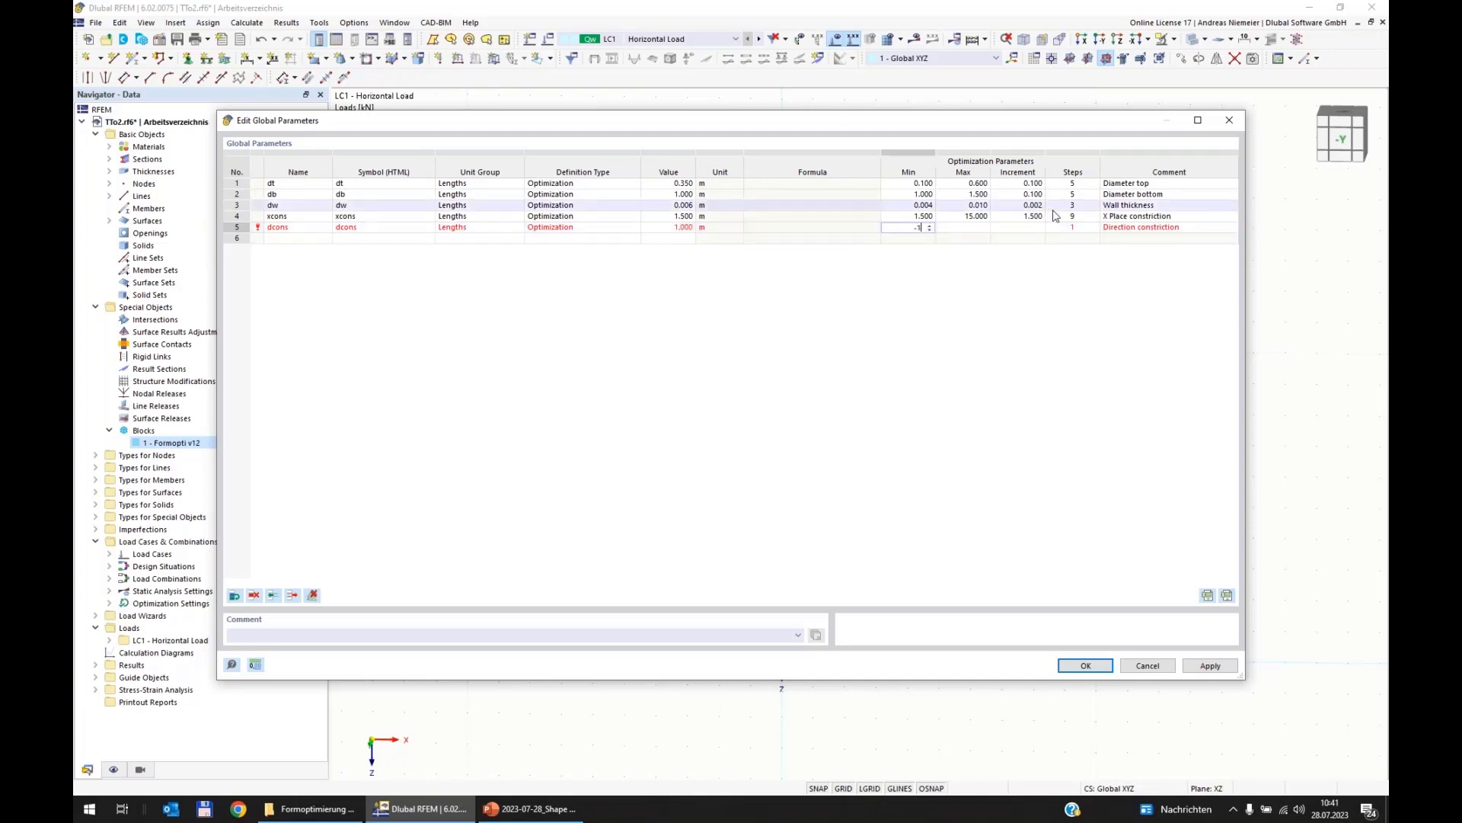
key(Tab)
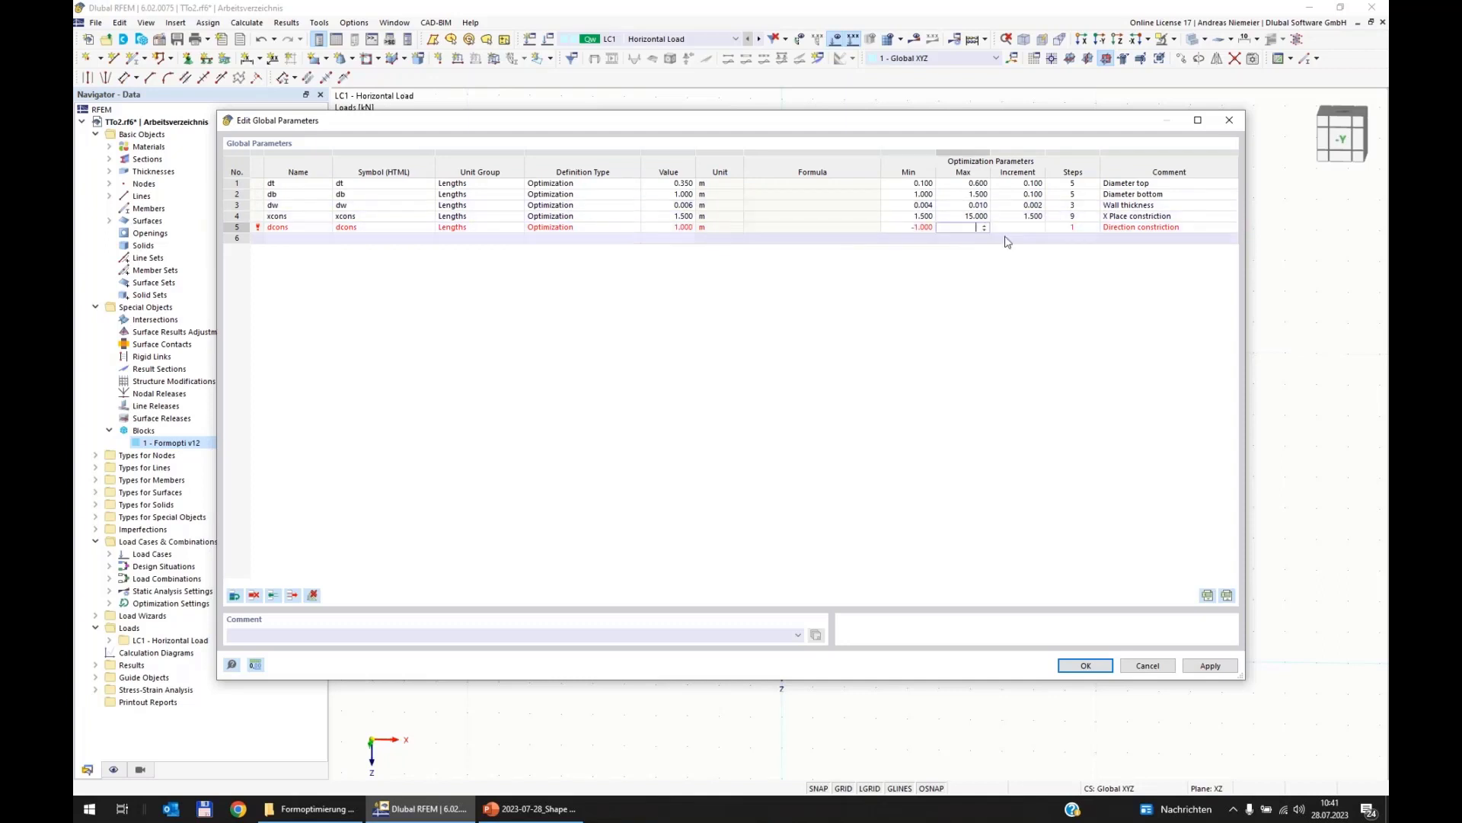
key(Tab)
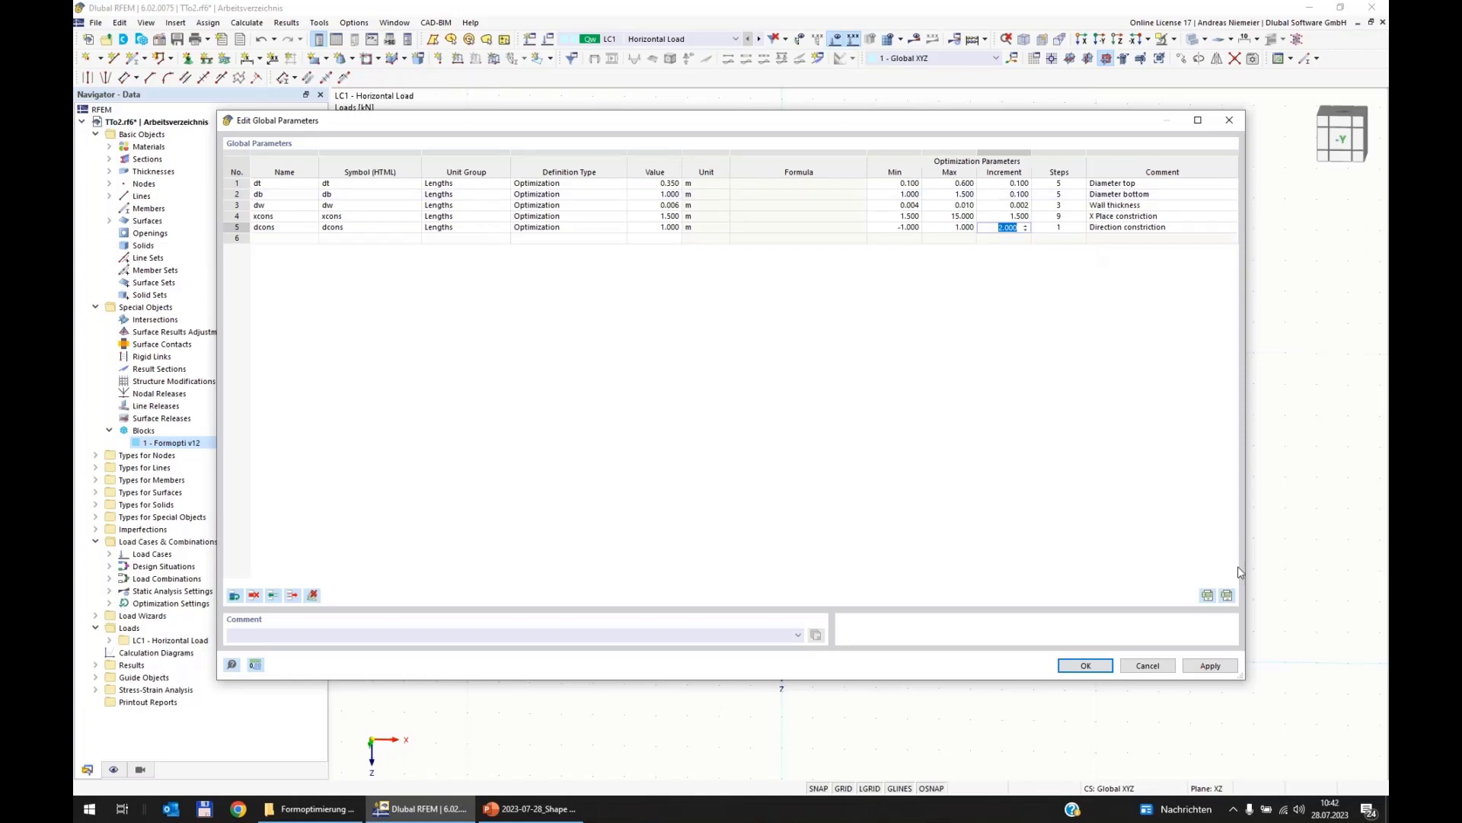
click(1093, 662)
In block Formopti v12, link Diameter bottom to db and Diameter top to dt.
click(1103, 667)
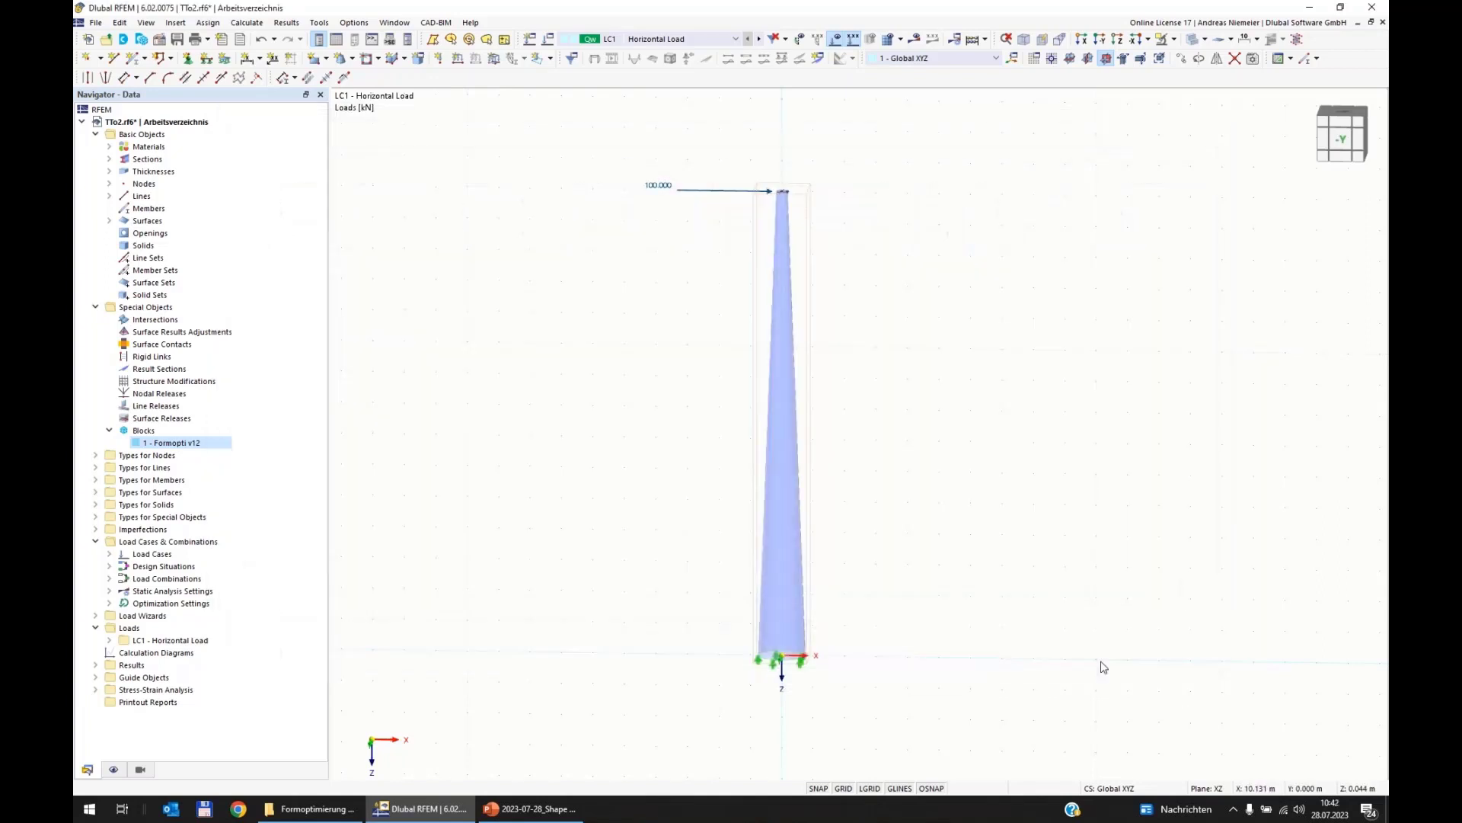
double_click(165, 447)
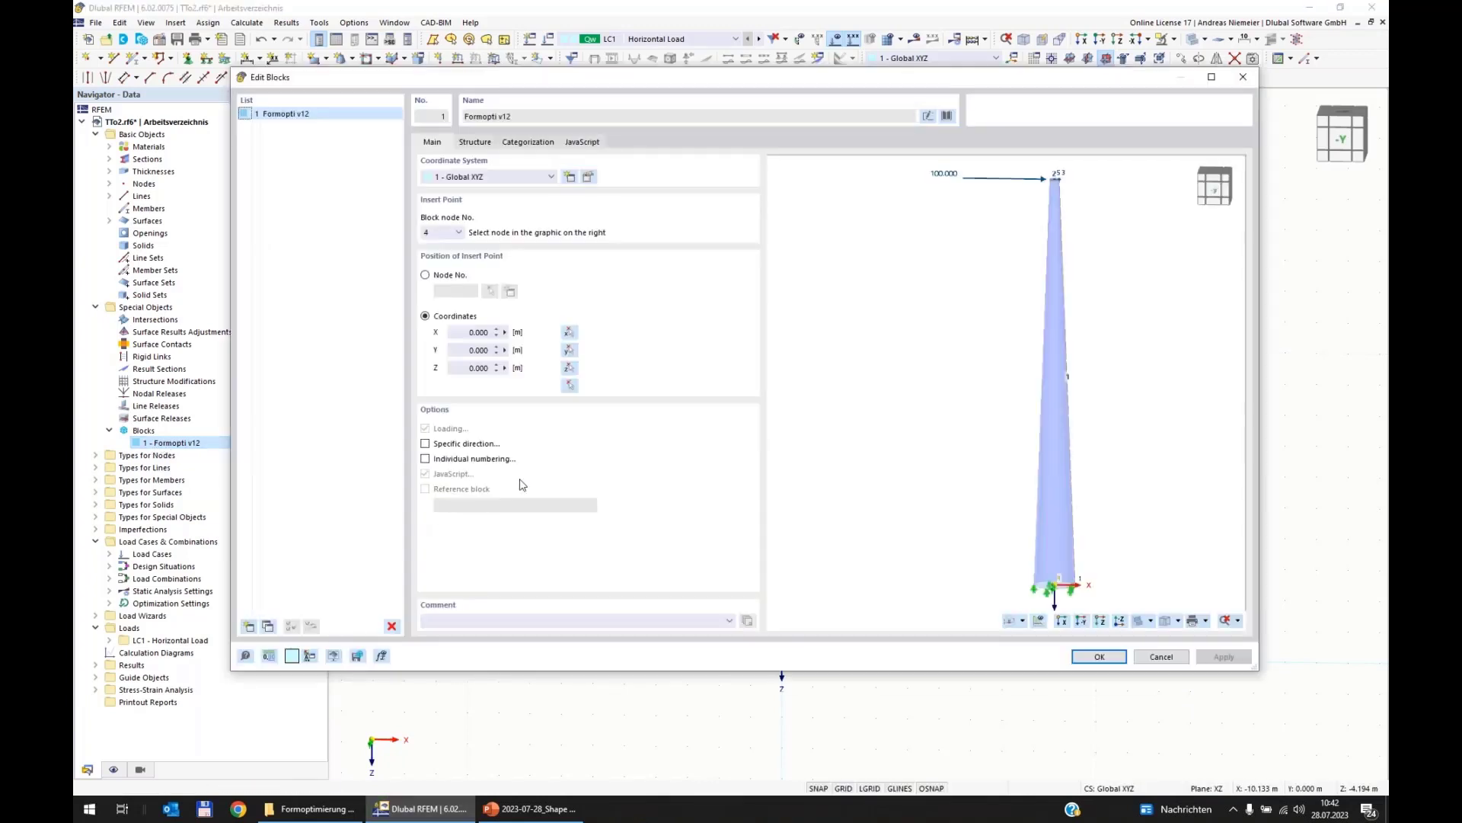
click(476, 143)
click(639, 183)
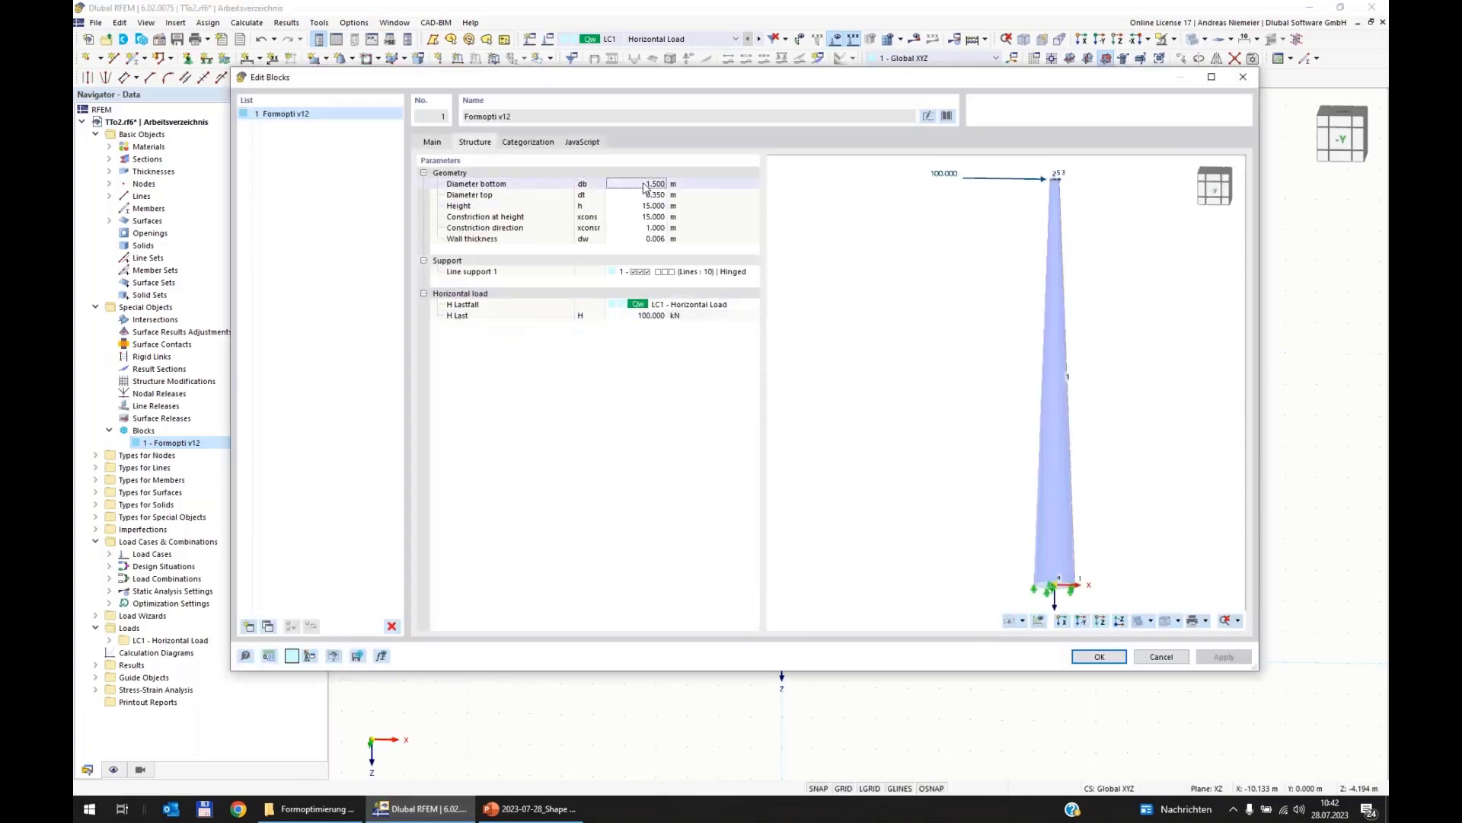
text(=db)
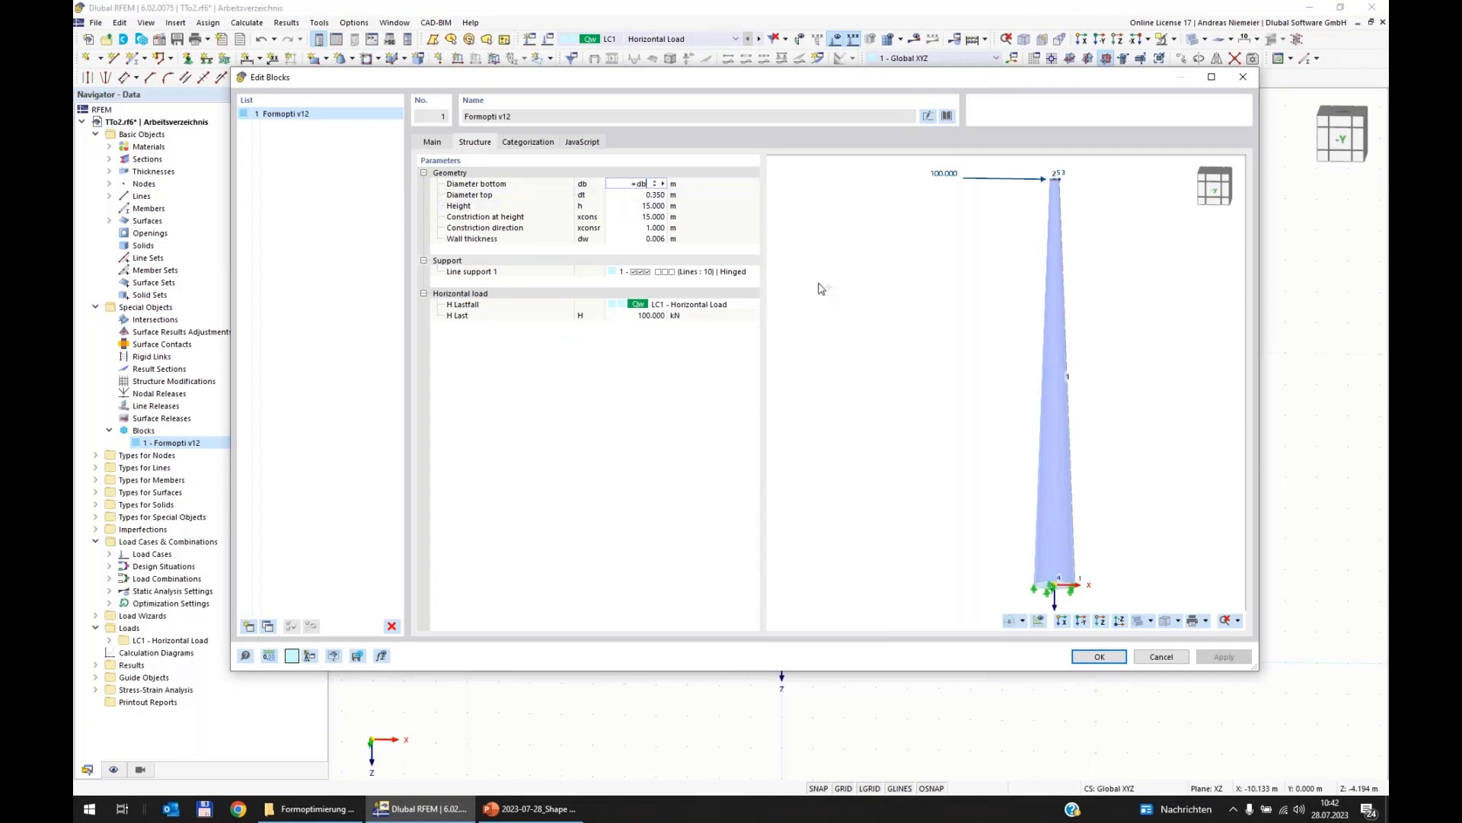
key(Return)
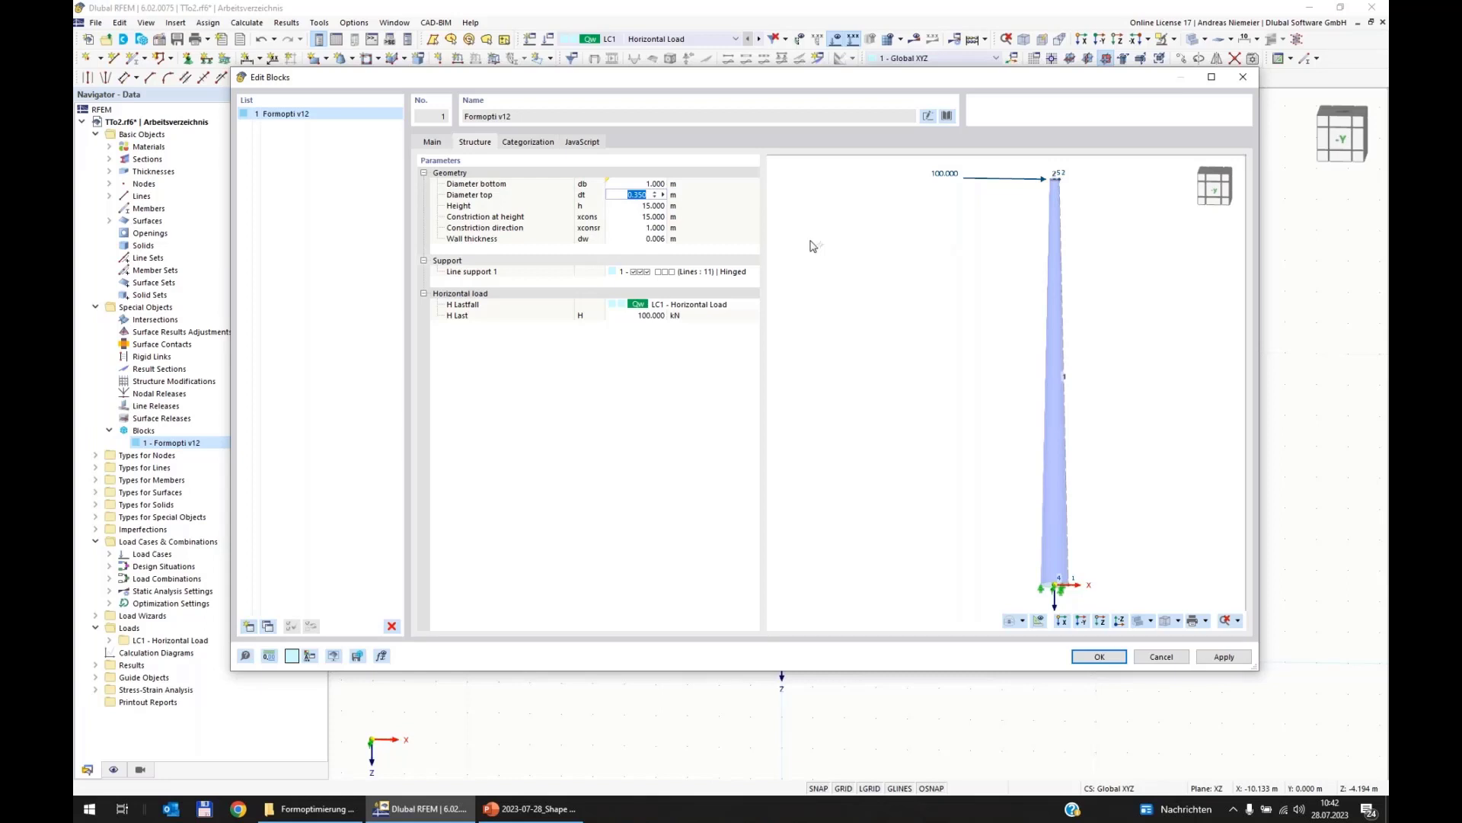
text(=dt)
key(Return)
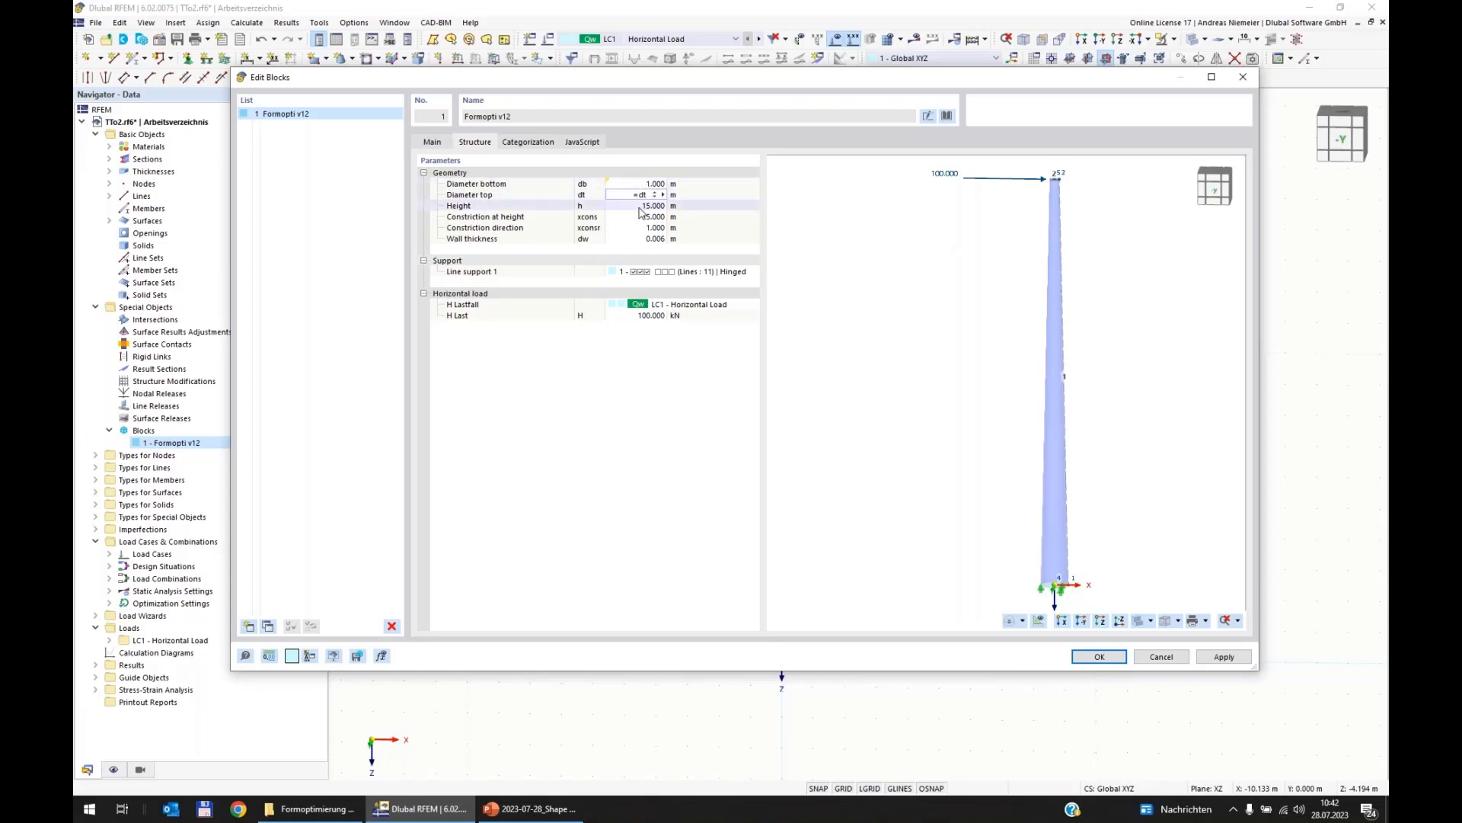
Link constriction height to xcons, direction to dcons, wall thickness to dw, and confirm.
key(Return)
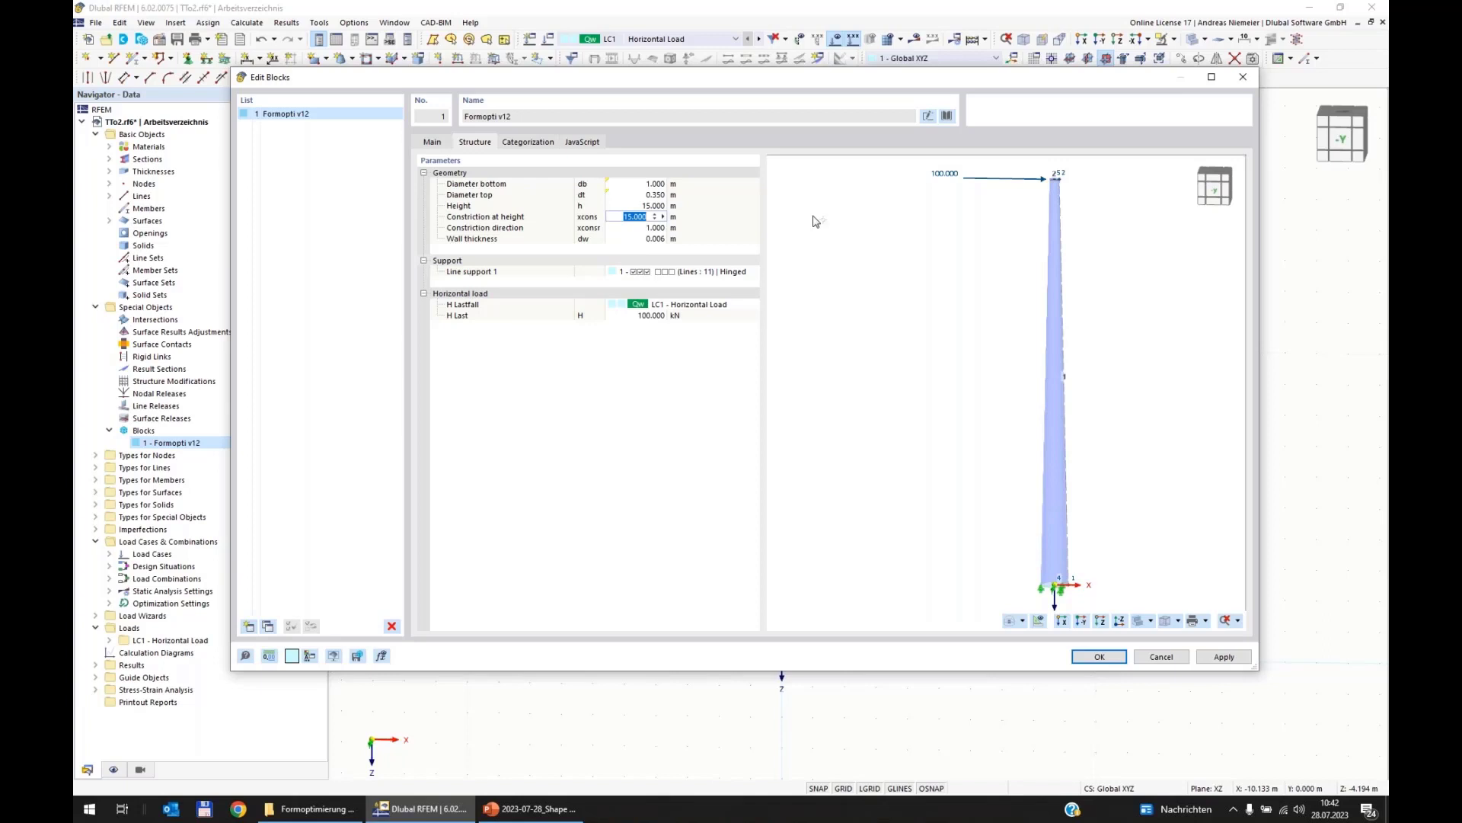
text(=xcons)
key(Return)
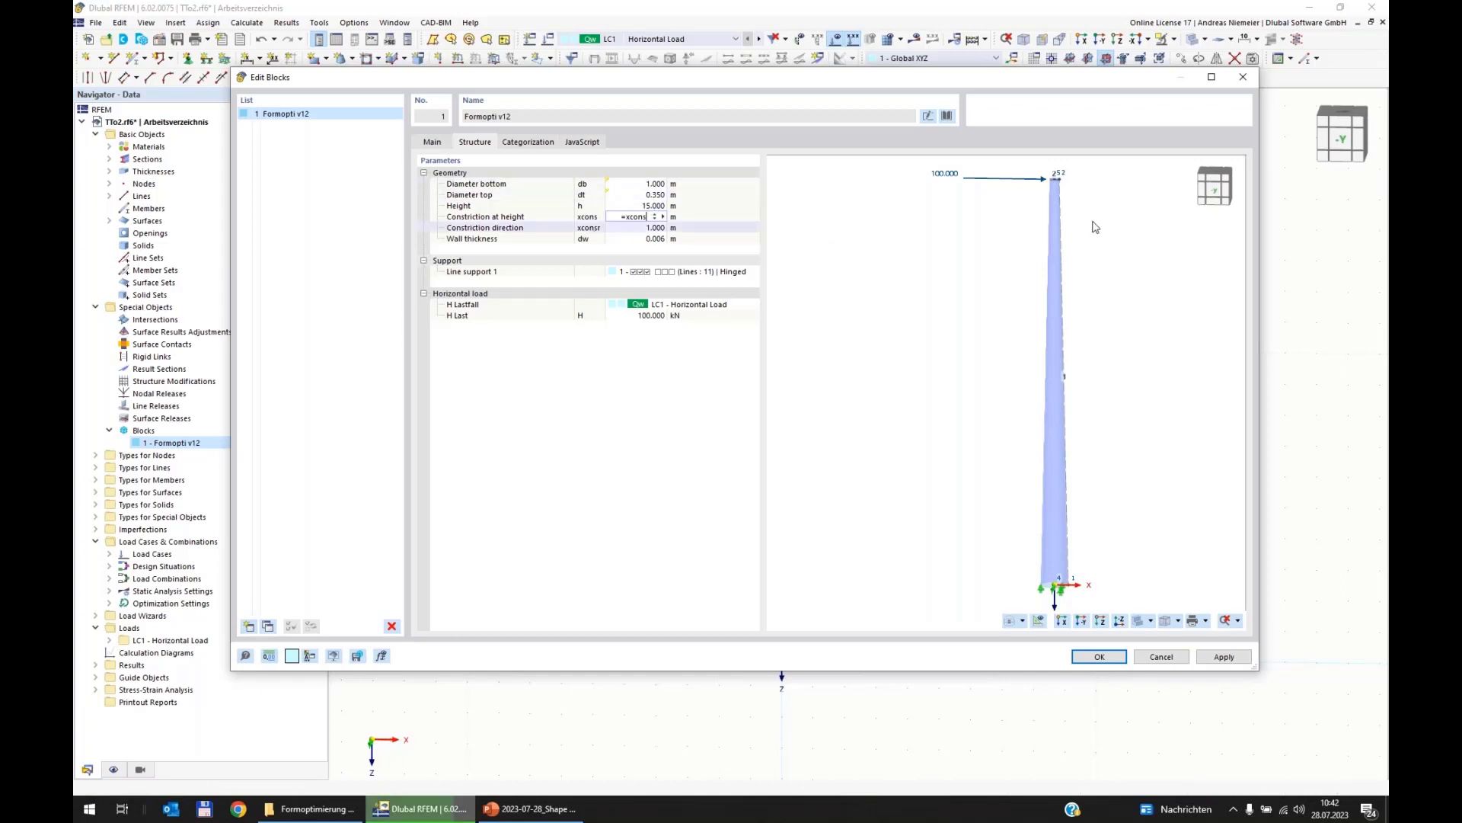
text(=)
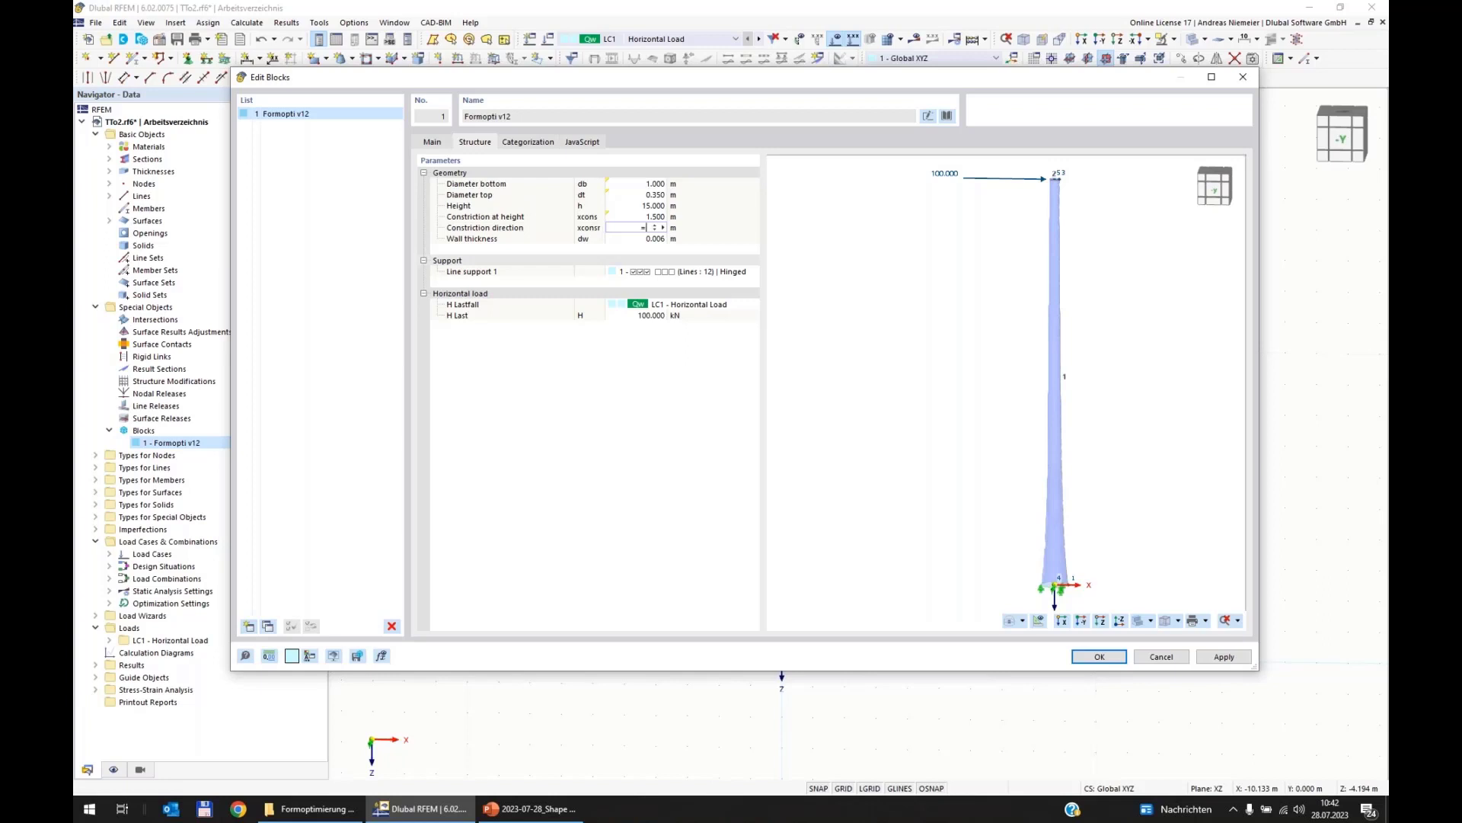
text(dcons)
key(Return)
text(=dw)
key(Return)
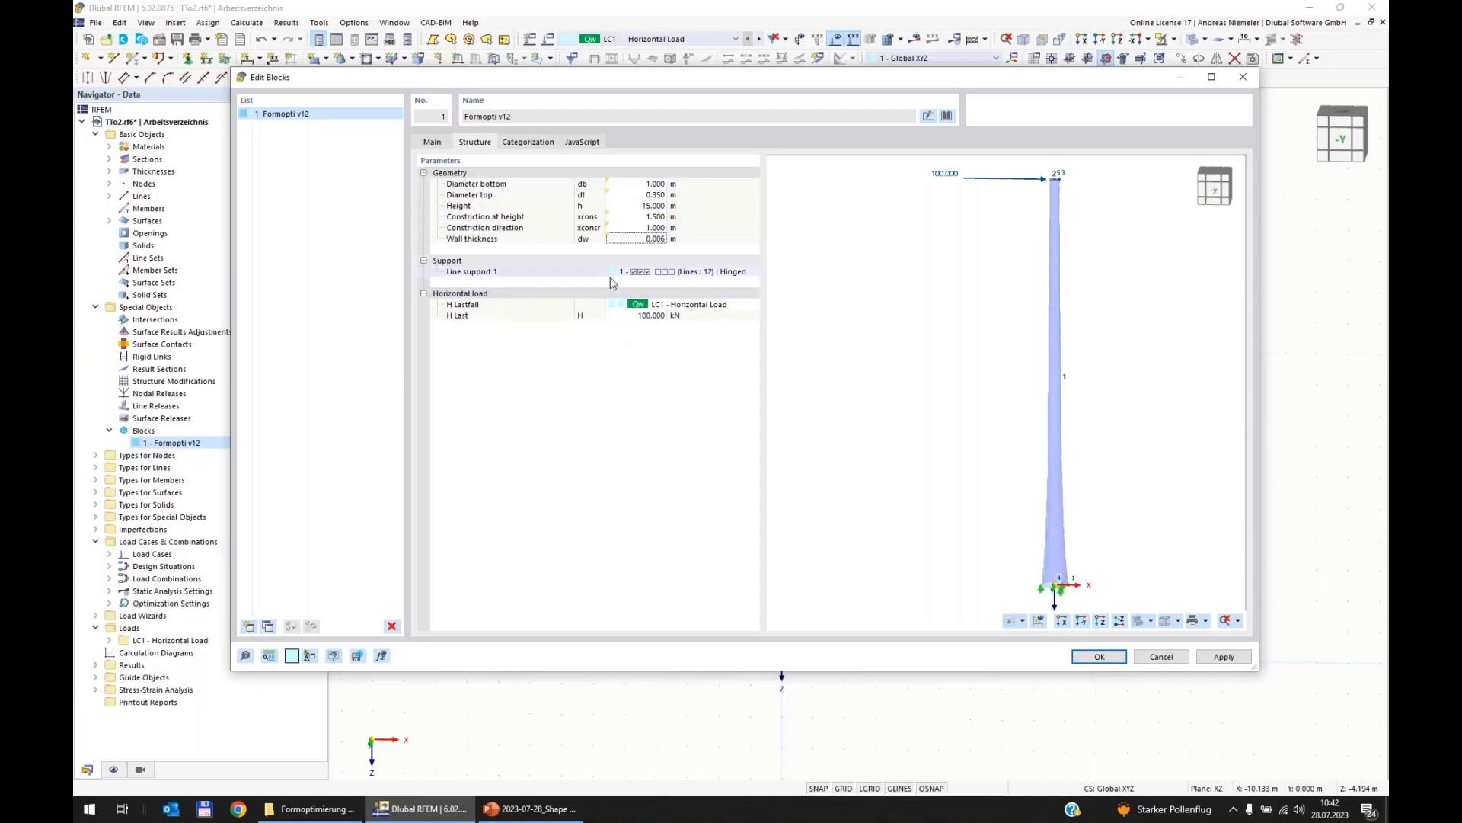
click(1110, 660)
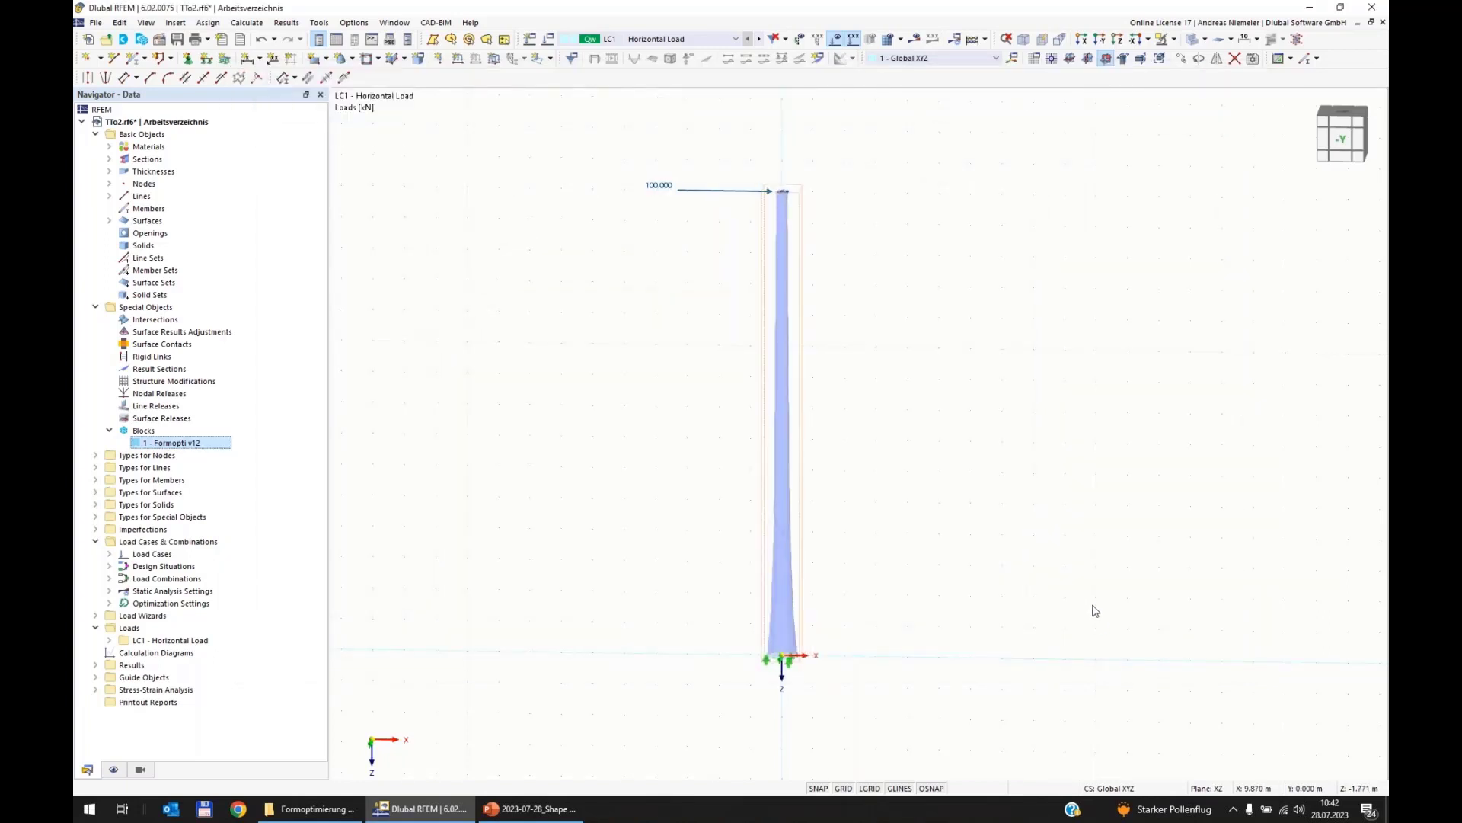
Change global parameter db to 1.5 m, preview the wider tower base, and confirm.
click(119, 23)
click(152, 491)
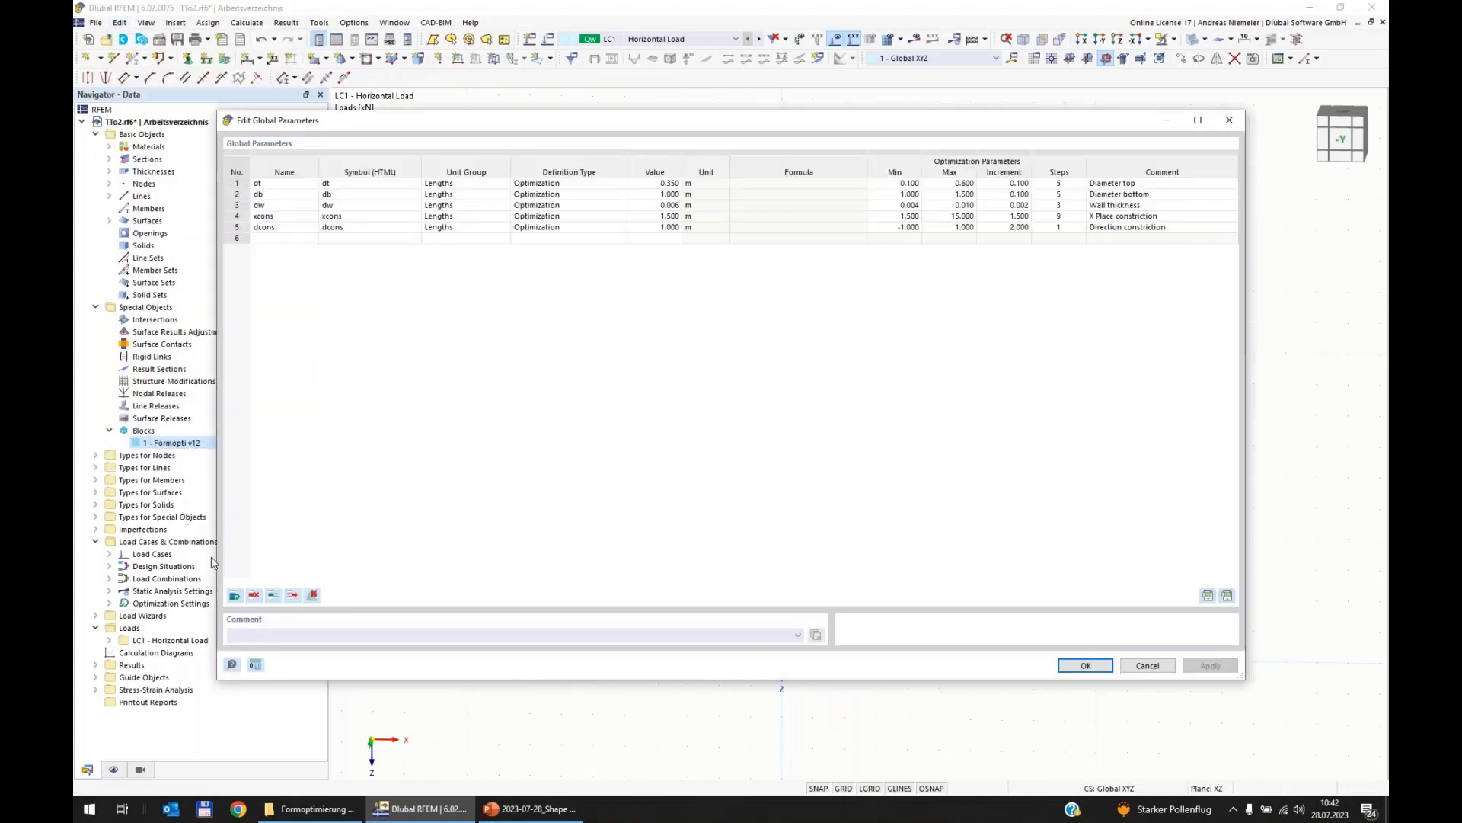
click(659, 194)
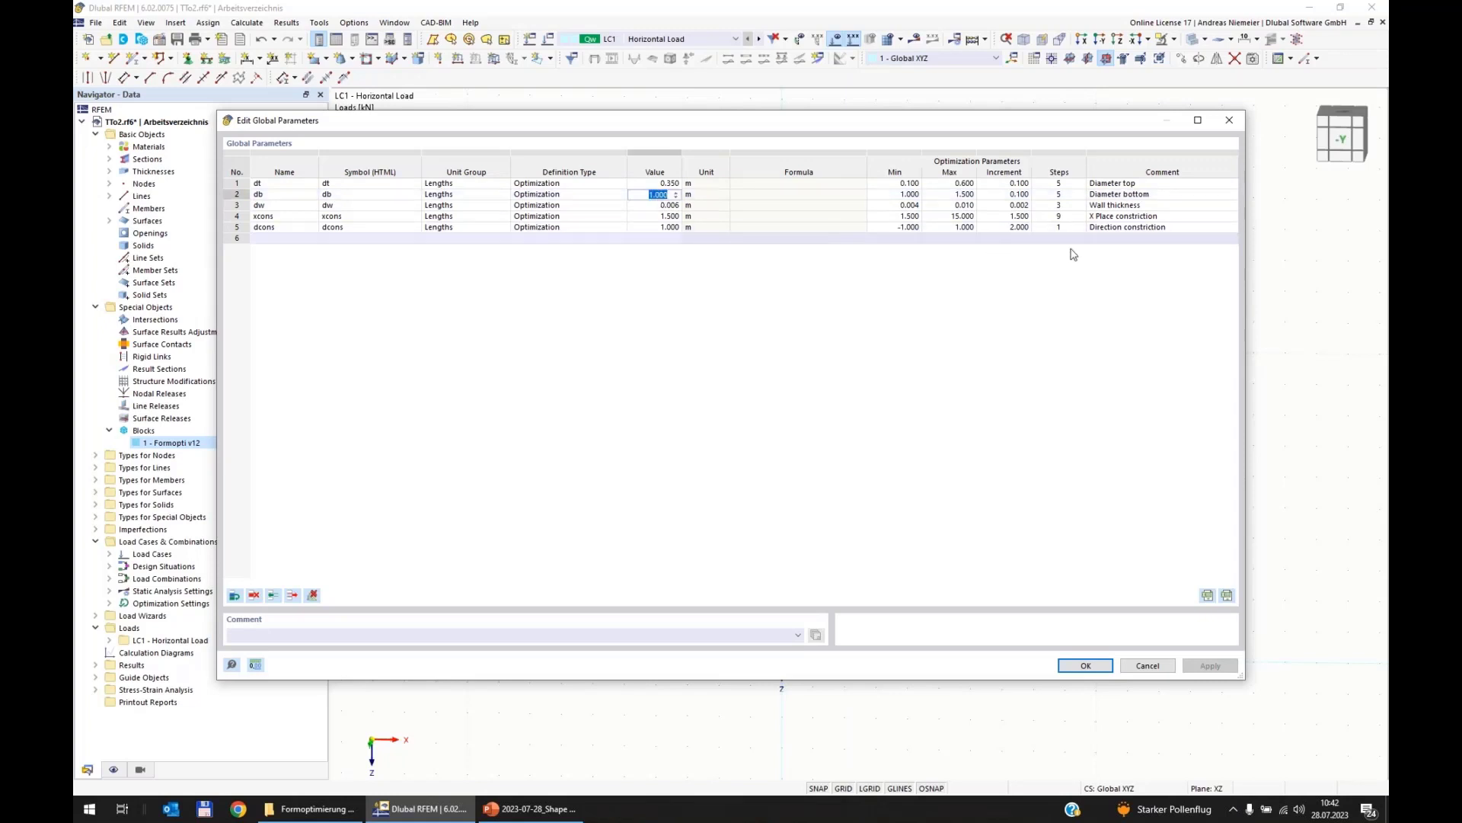
text(1,5)
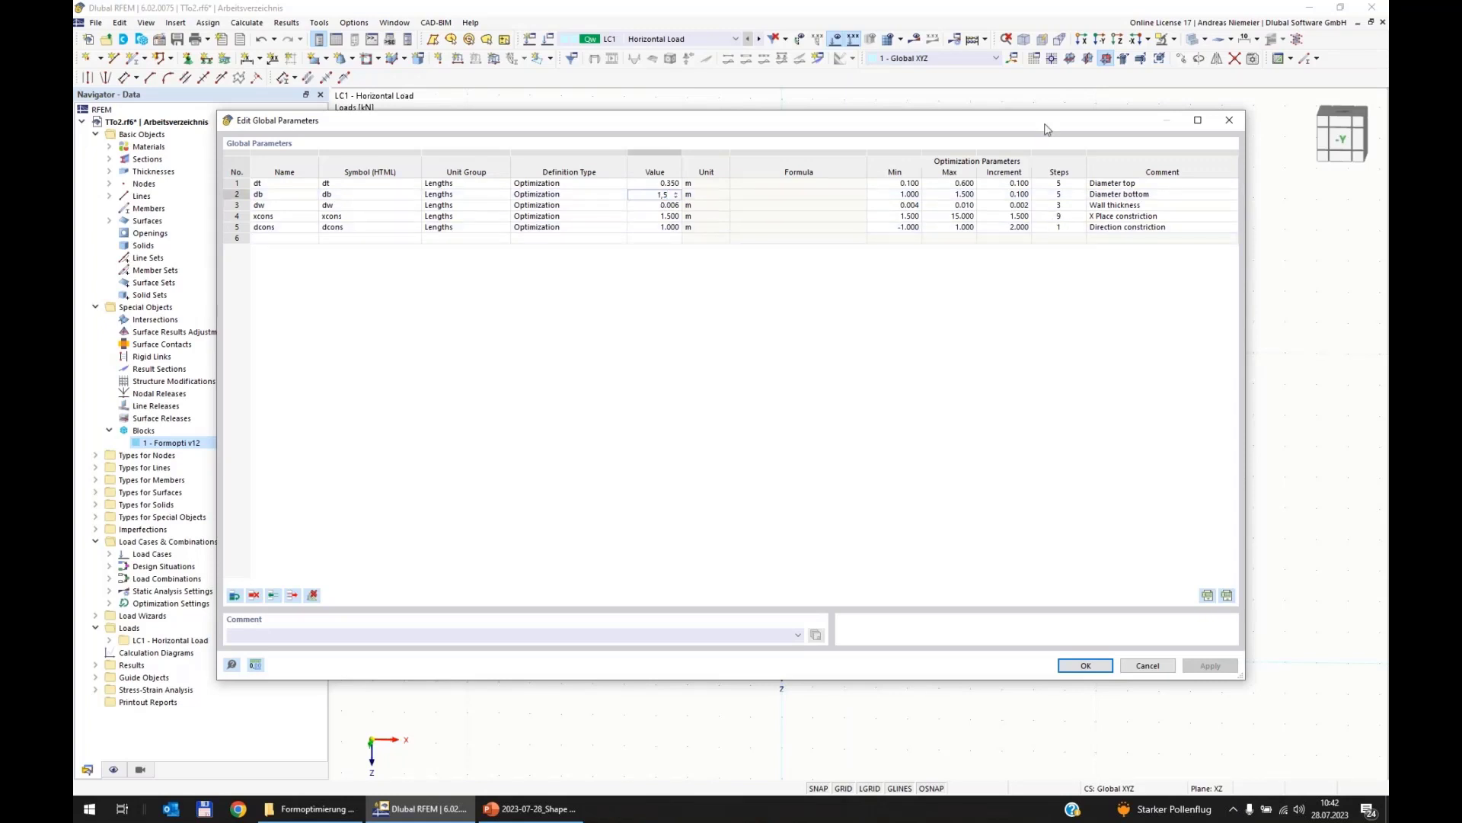
drag(876, 119, 267, 140)
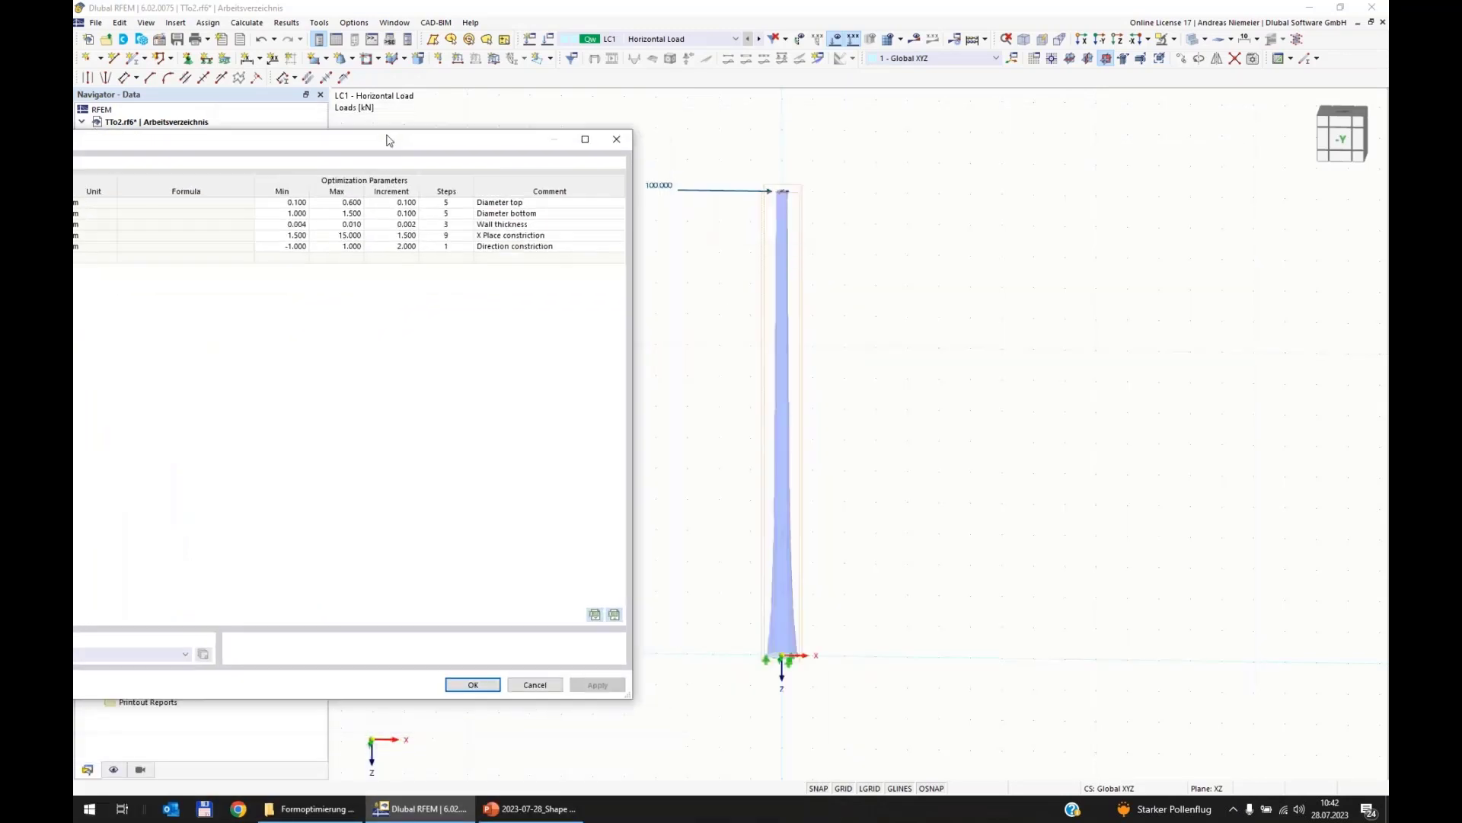
click(598, 227)
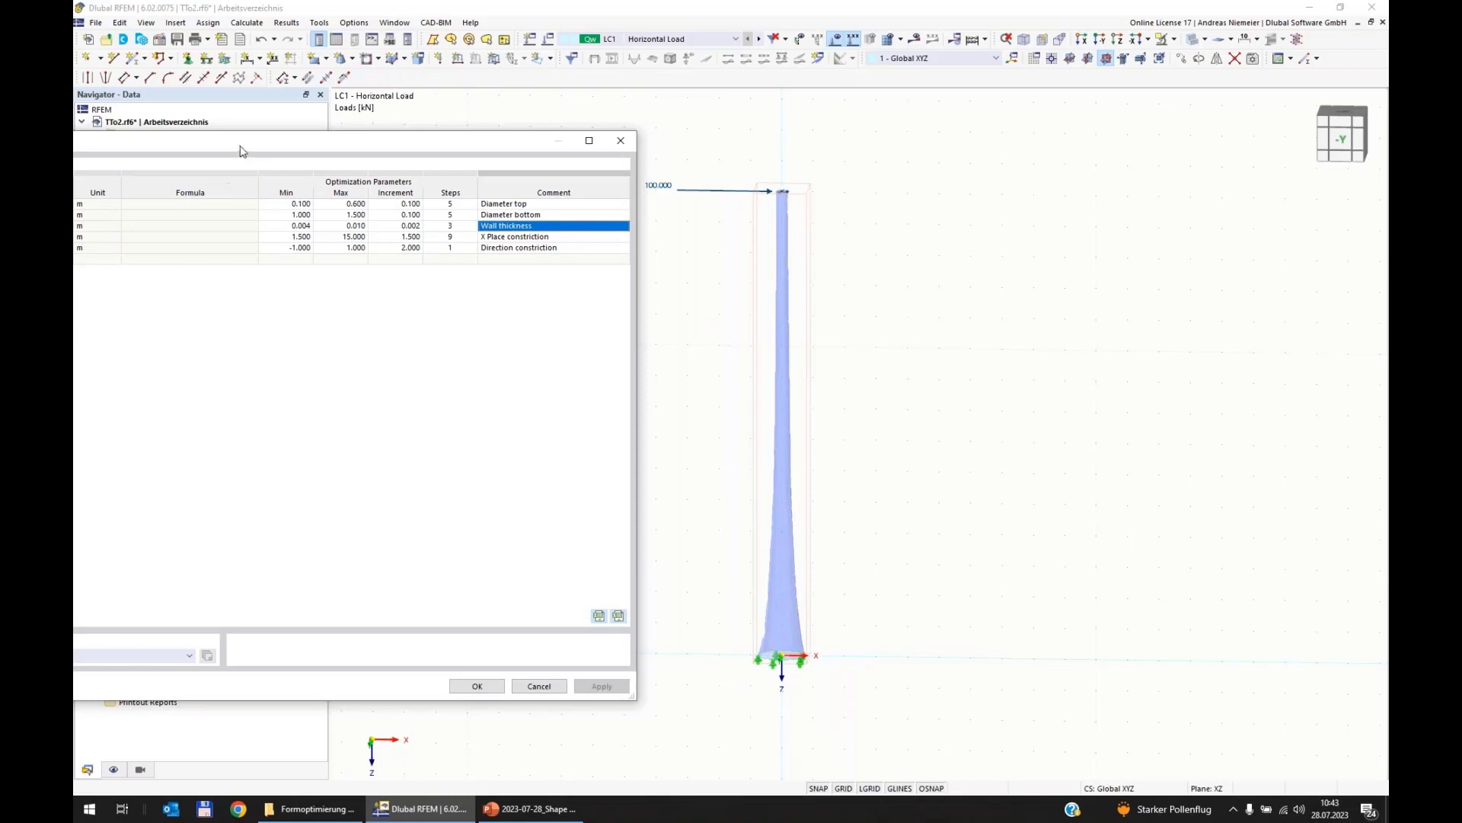
drag(240, 145, 774, 77)
click(1012, 618)
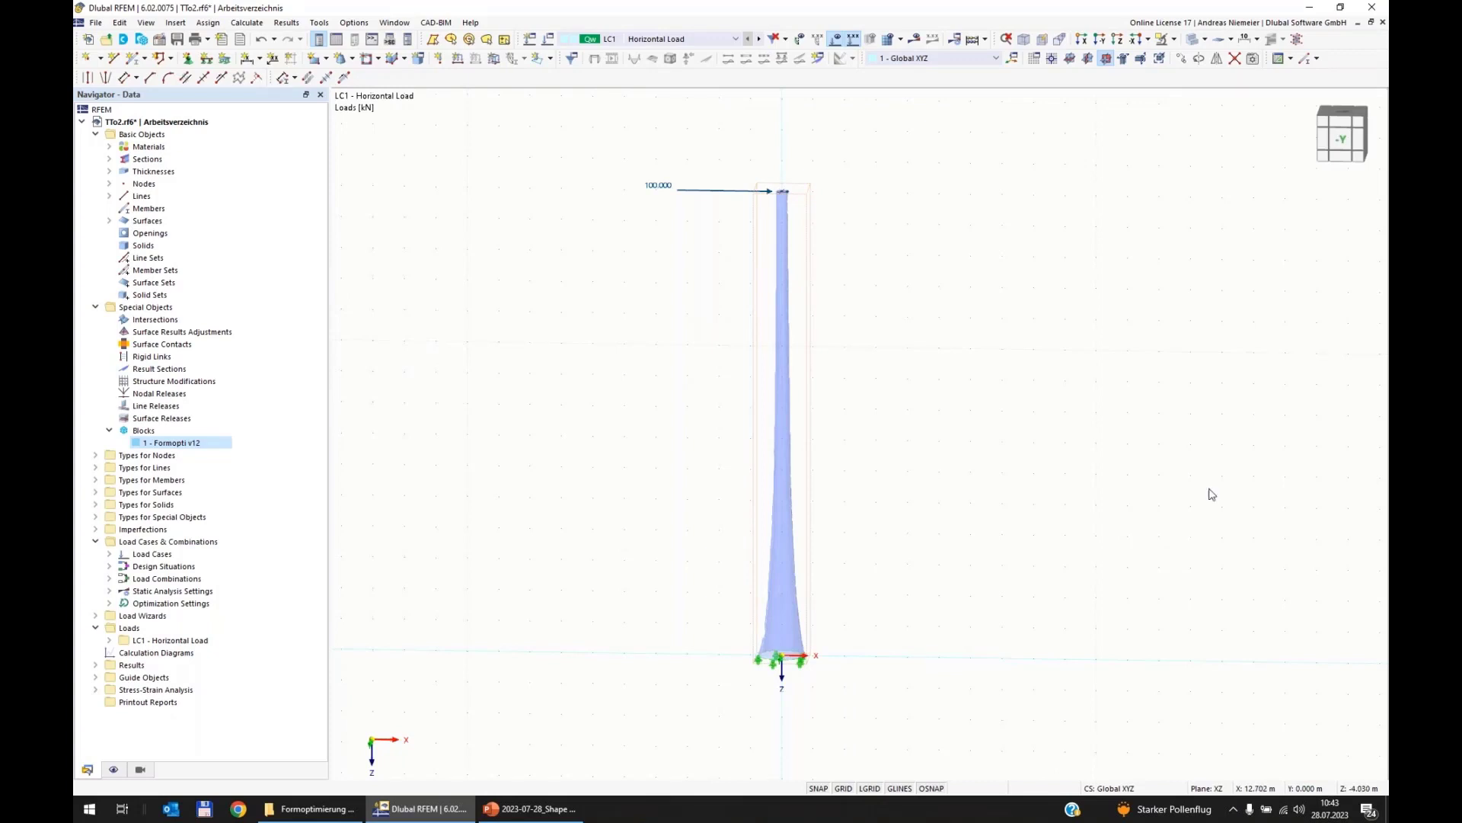
click(247, 22)
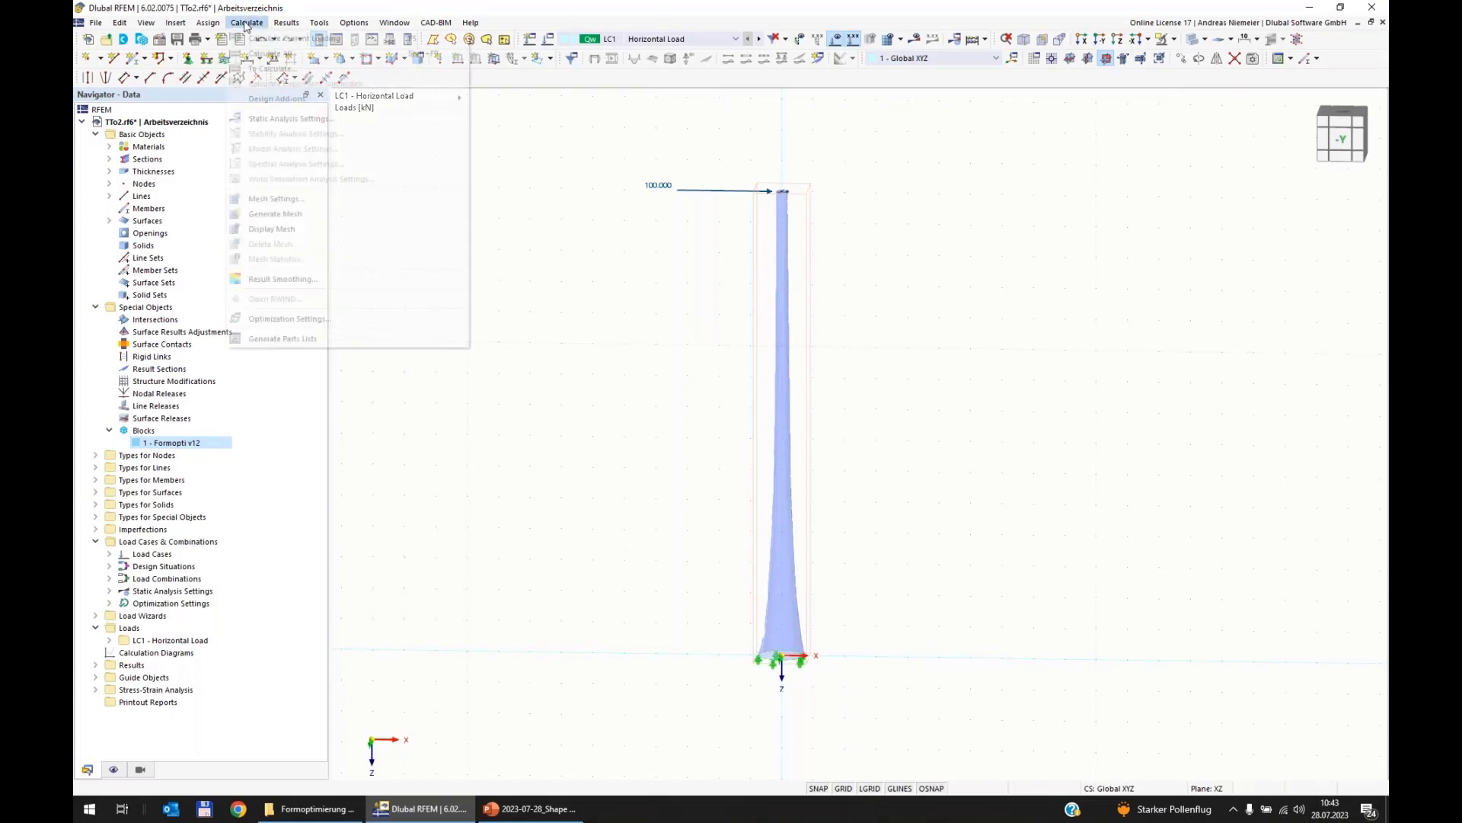
click(320, 320)
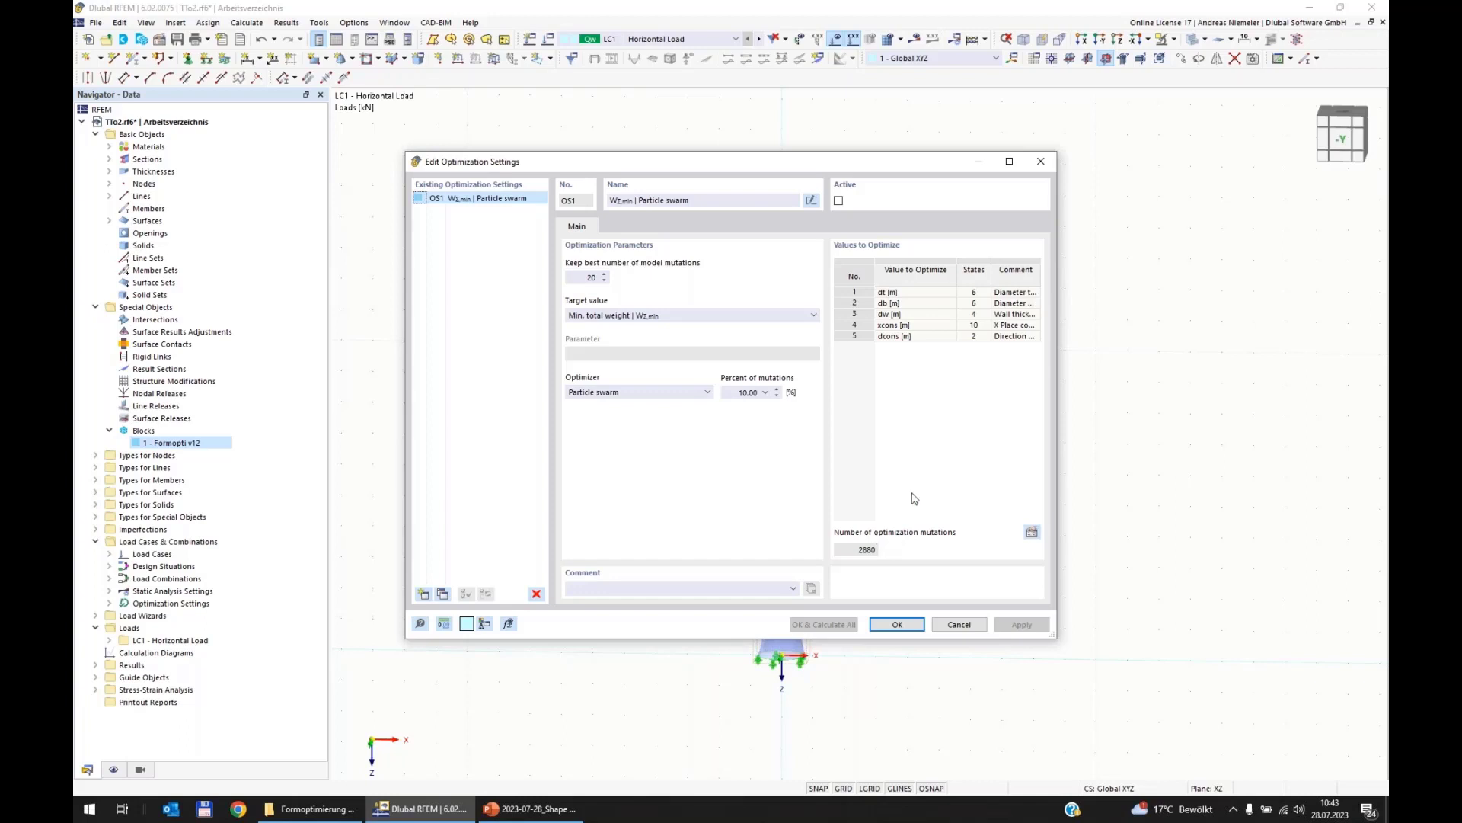
click(898, 294)
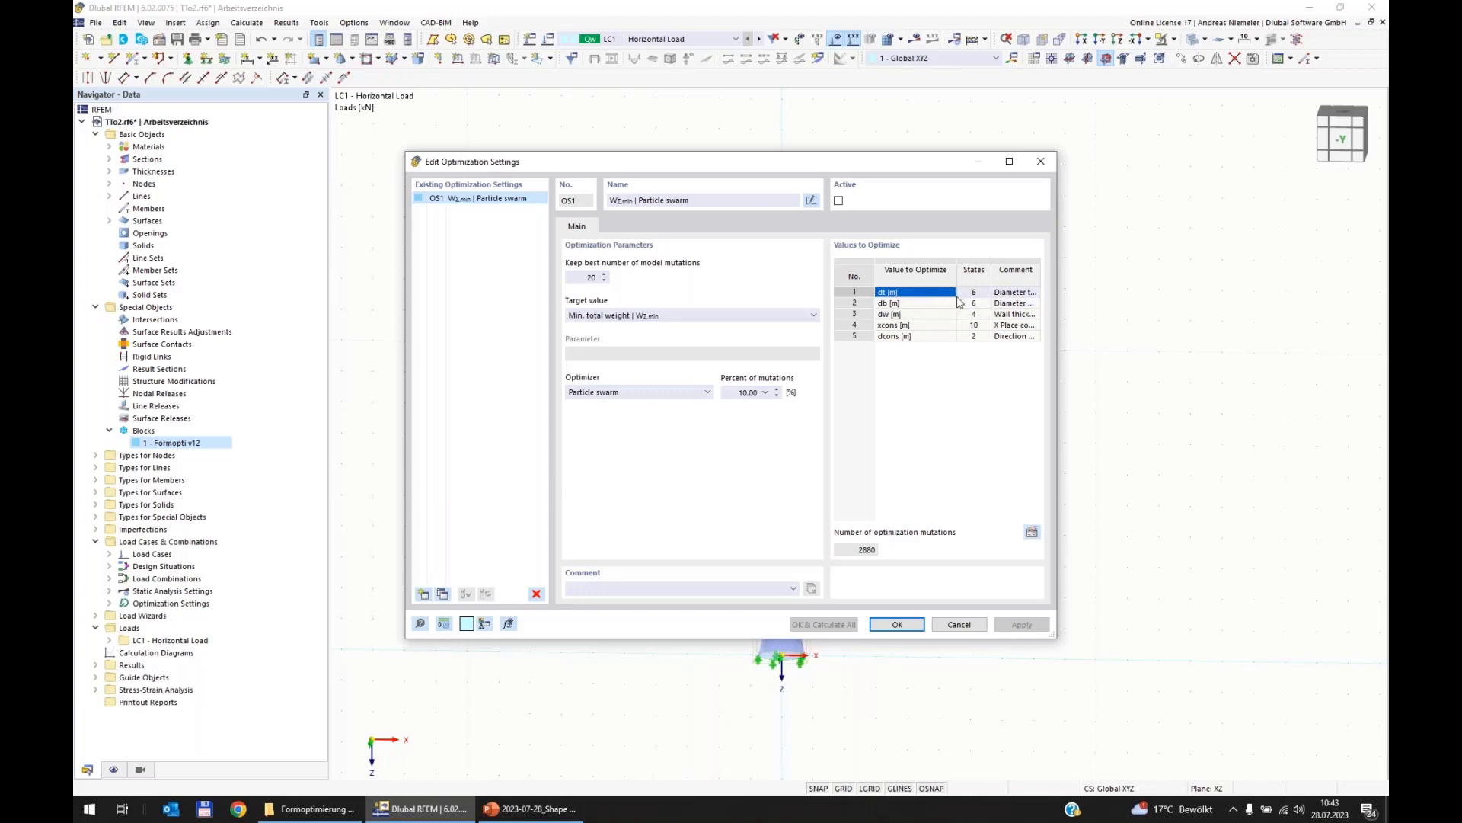
click(914, 303)
click(923, 316)
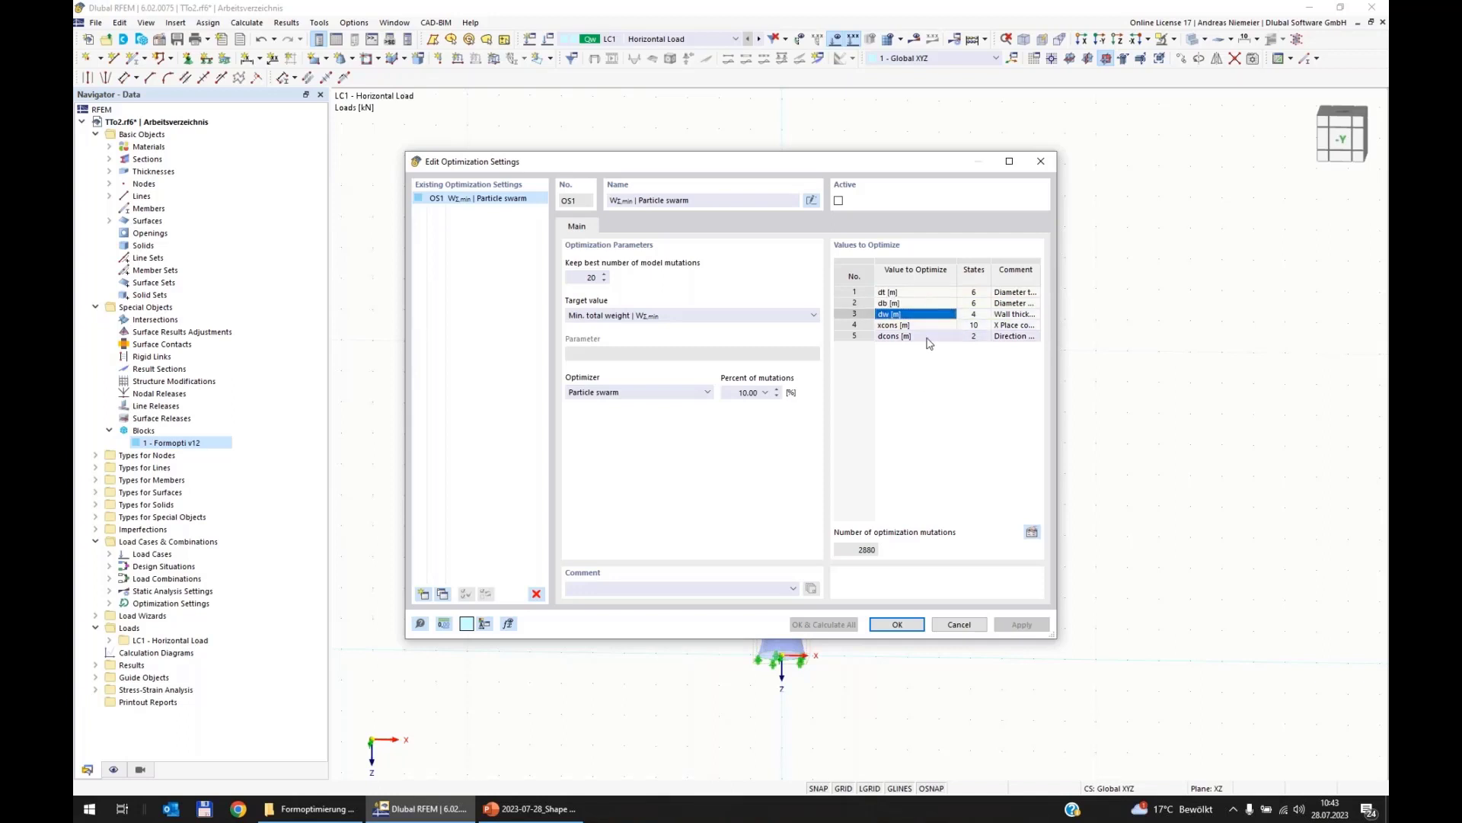
click(928, 326)
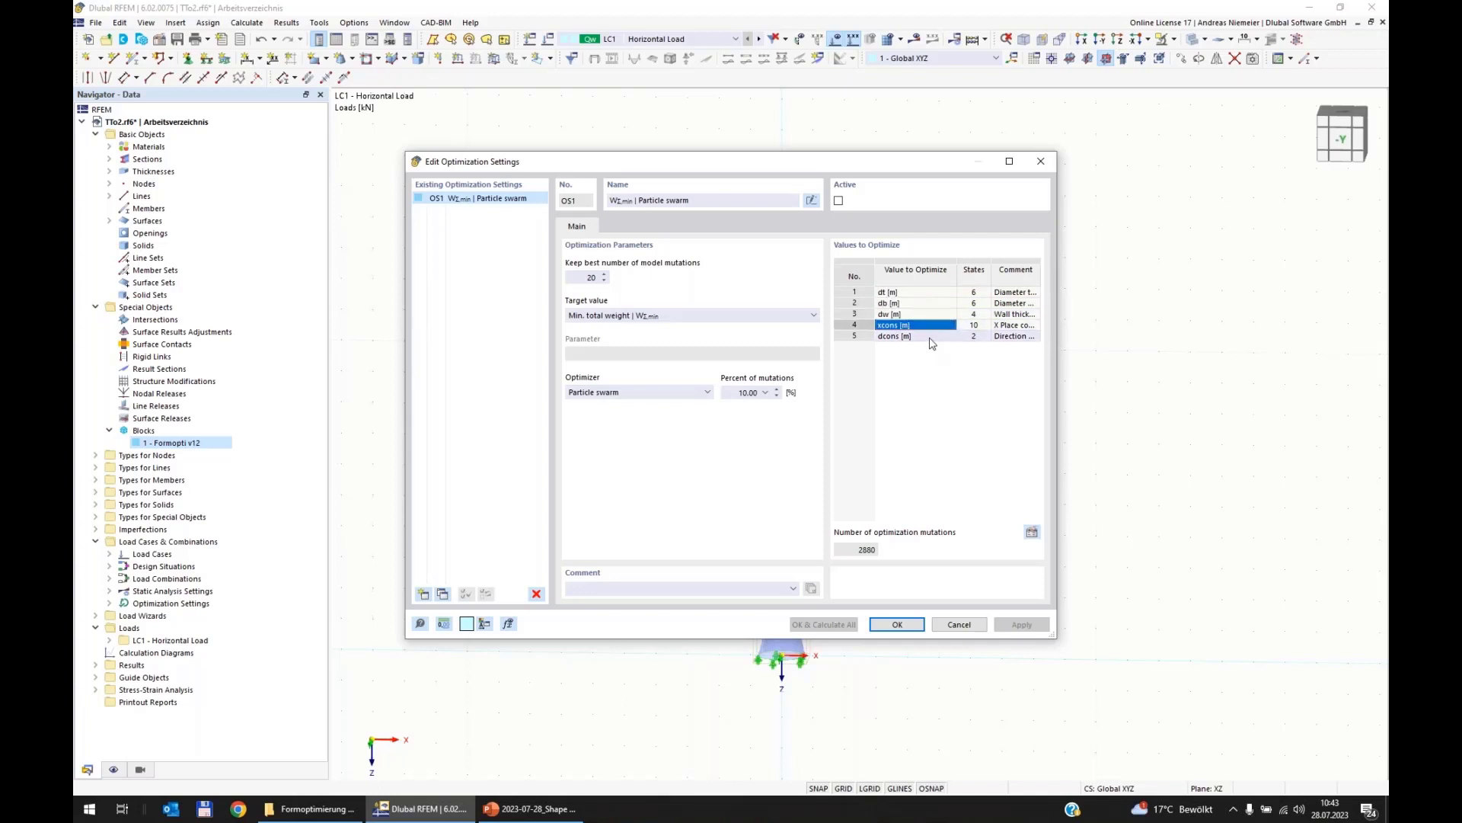
click(931, 337)
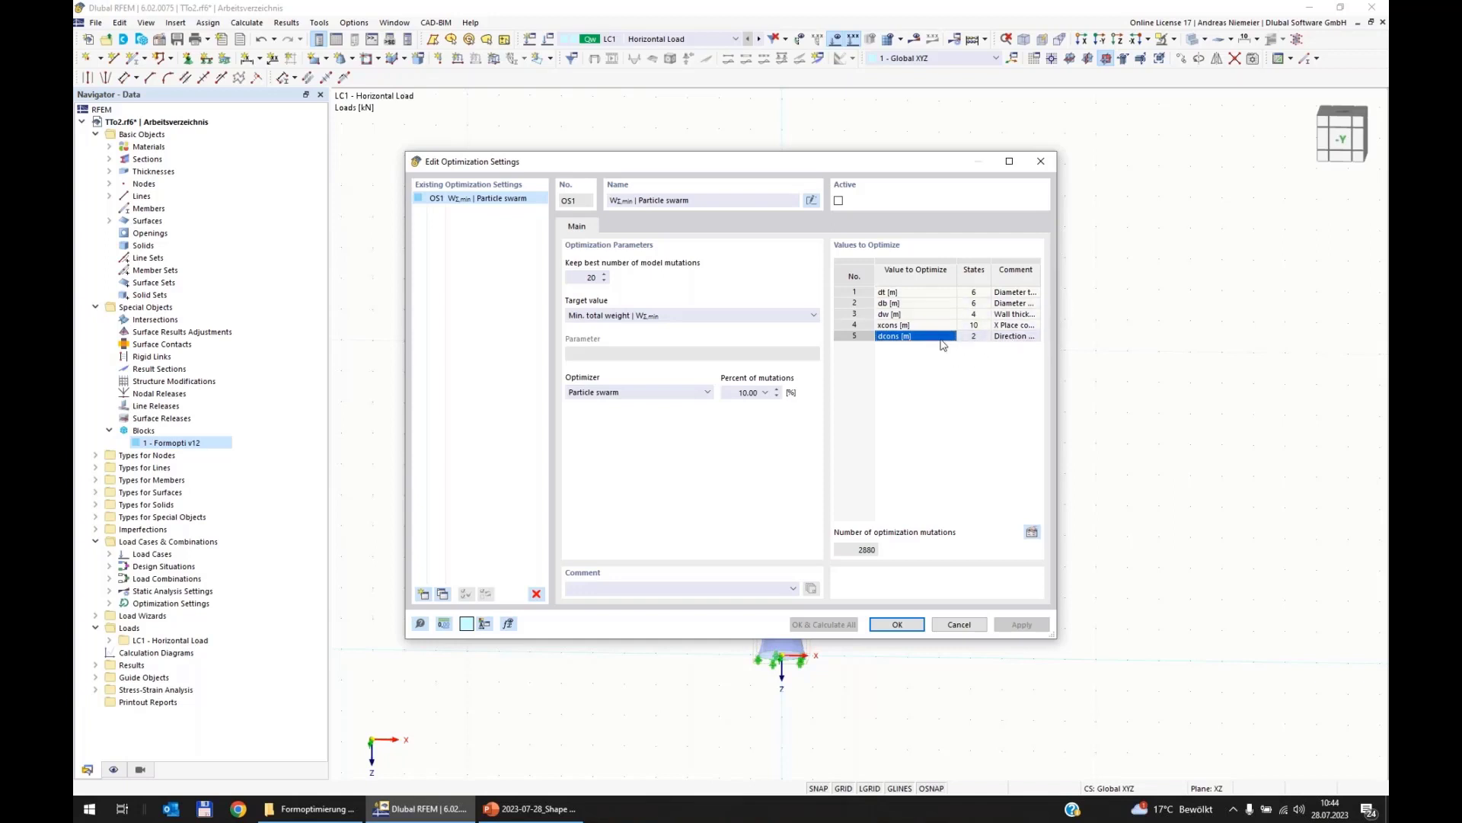
click(930, 294)
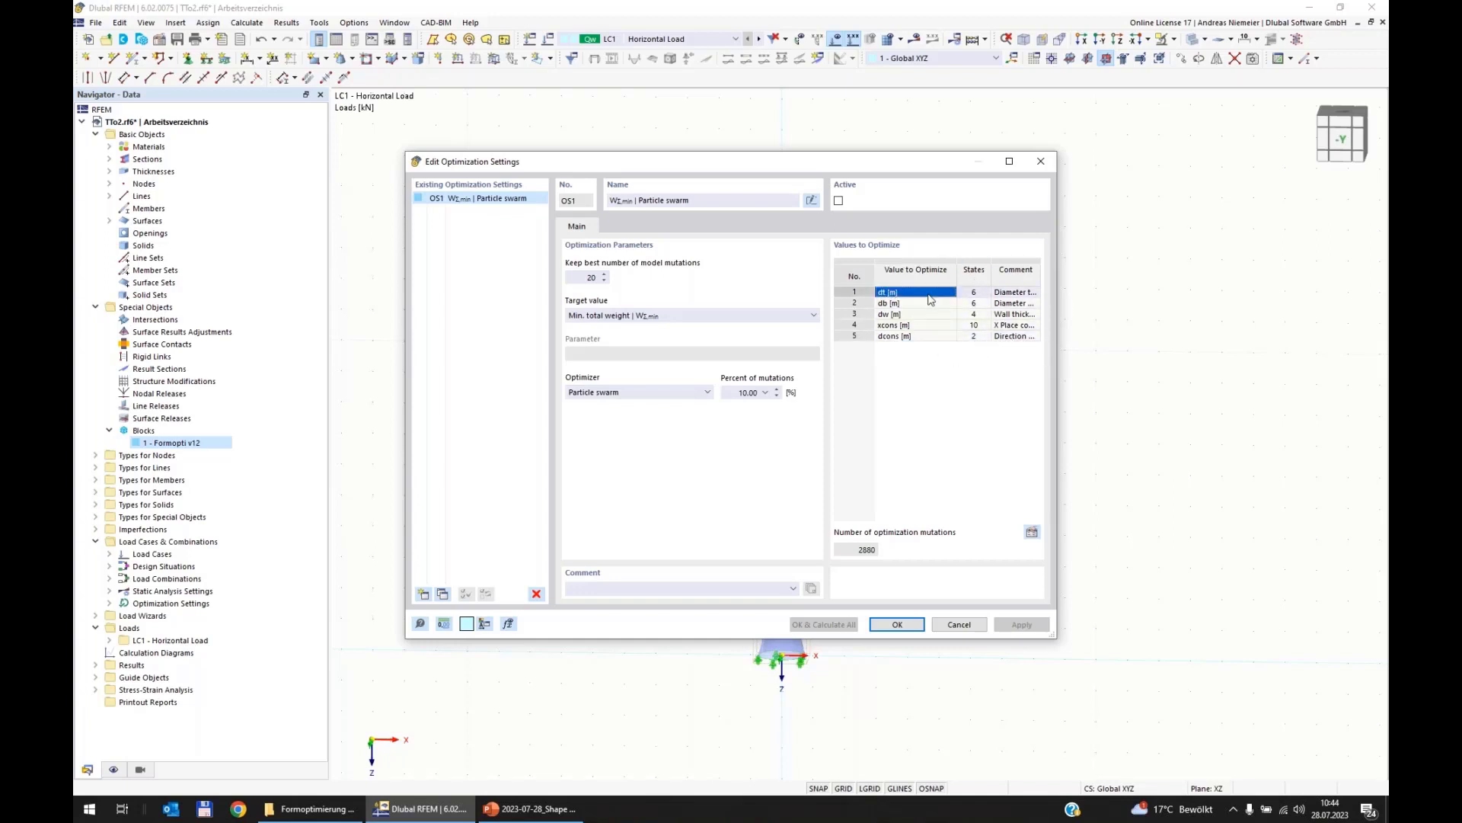
click(927, 305)
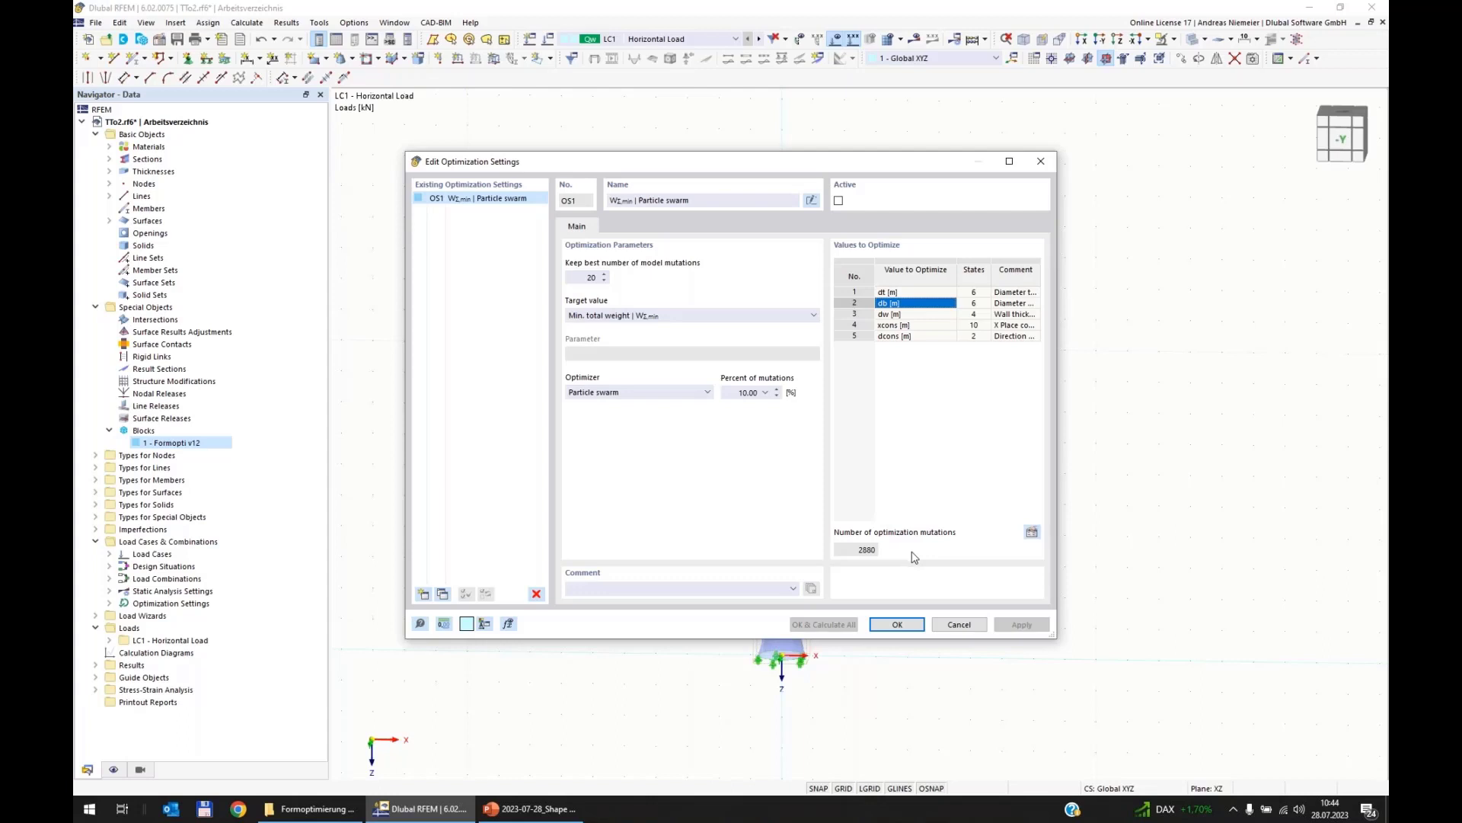
Keep Min. total weight as the optimization target and close the Edit Optimization Settings dialog.
double_click(591, 277)
click(697, 315)
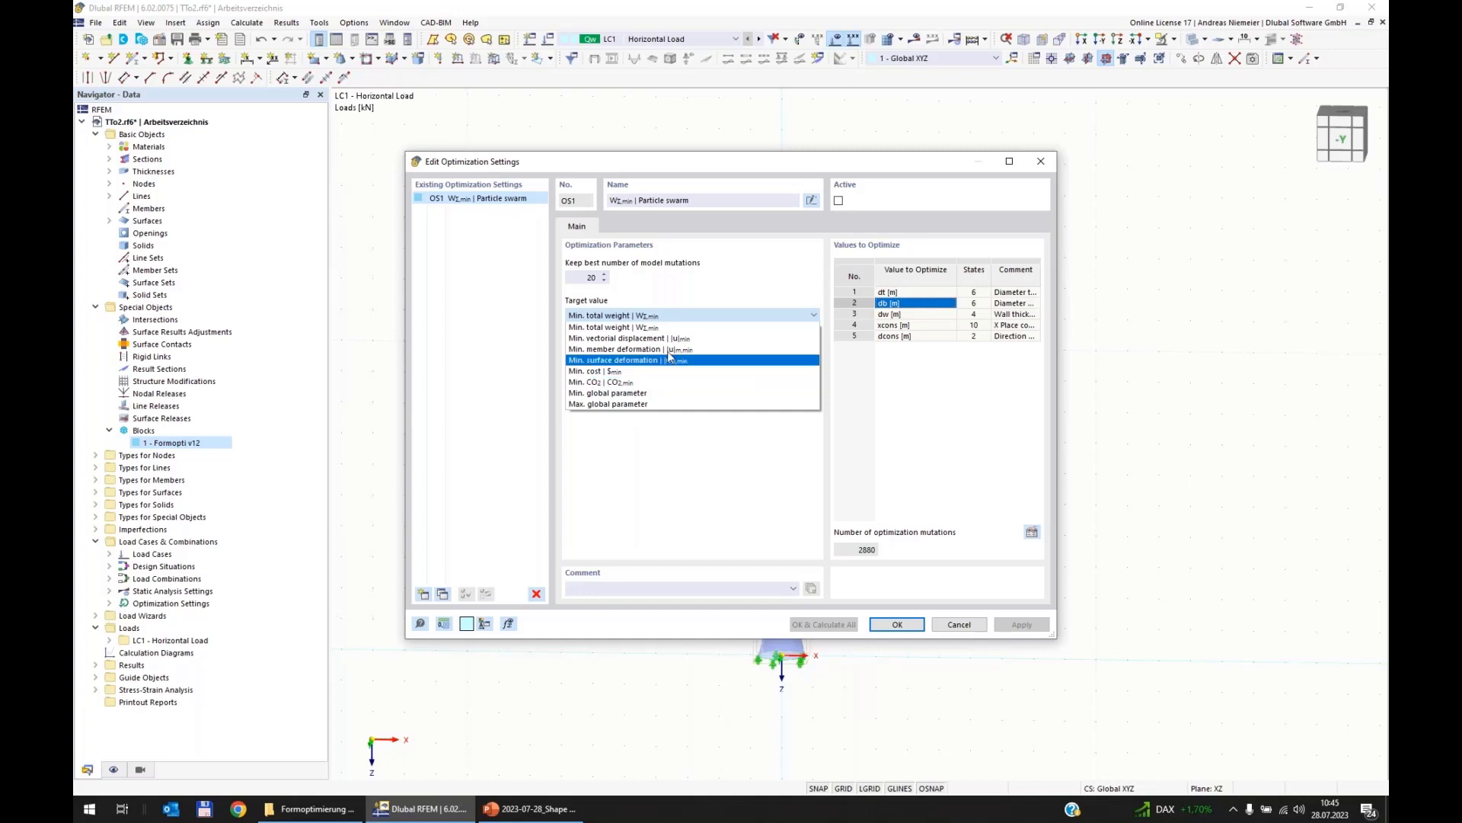
click(750, 315)
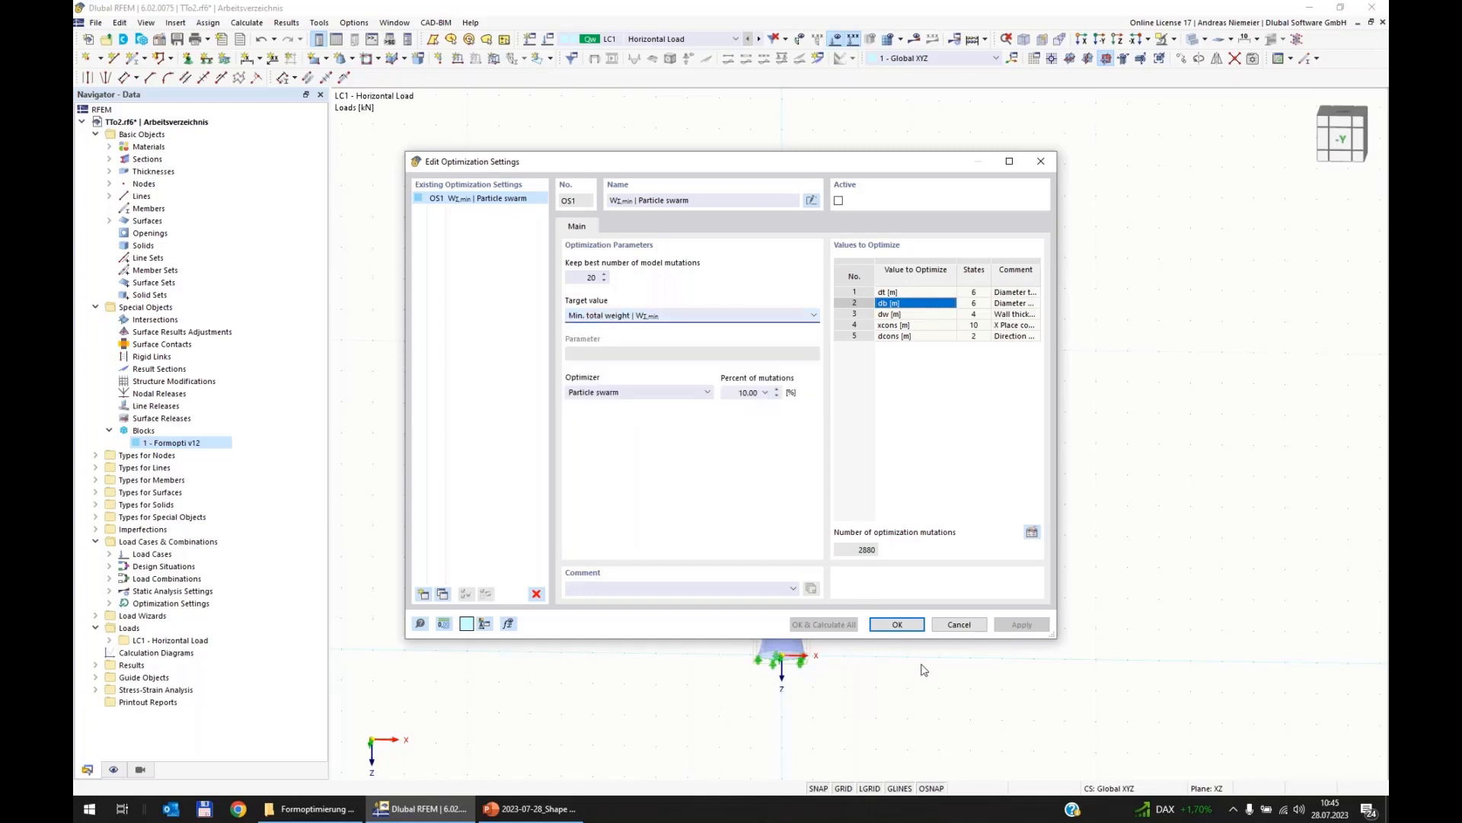
click(912, 623)
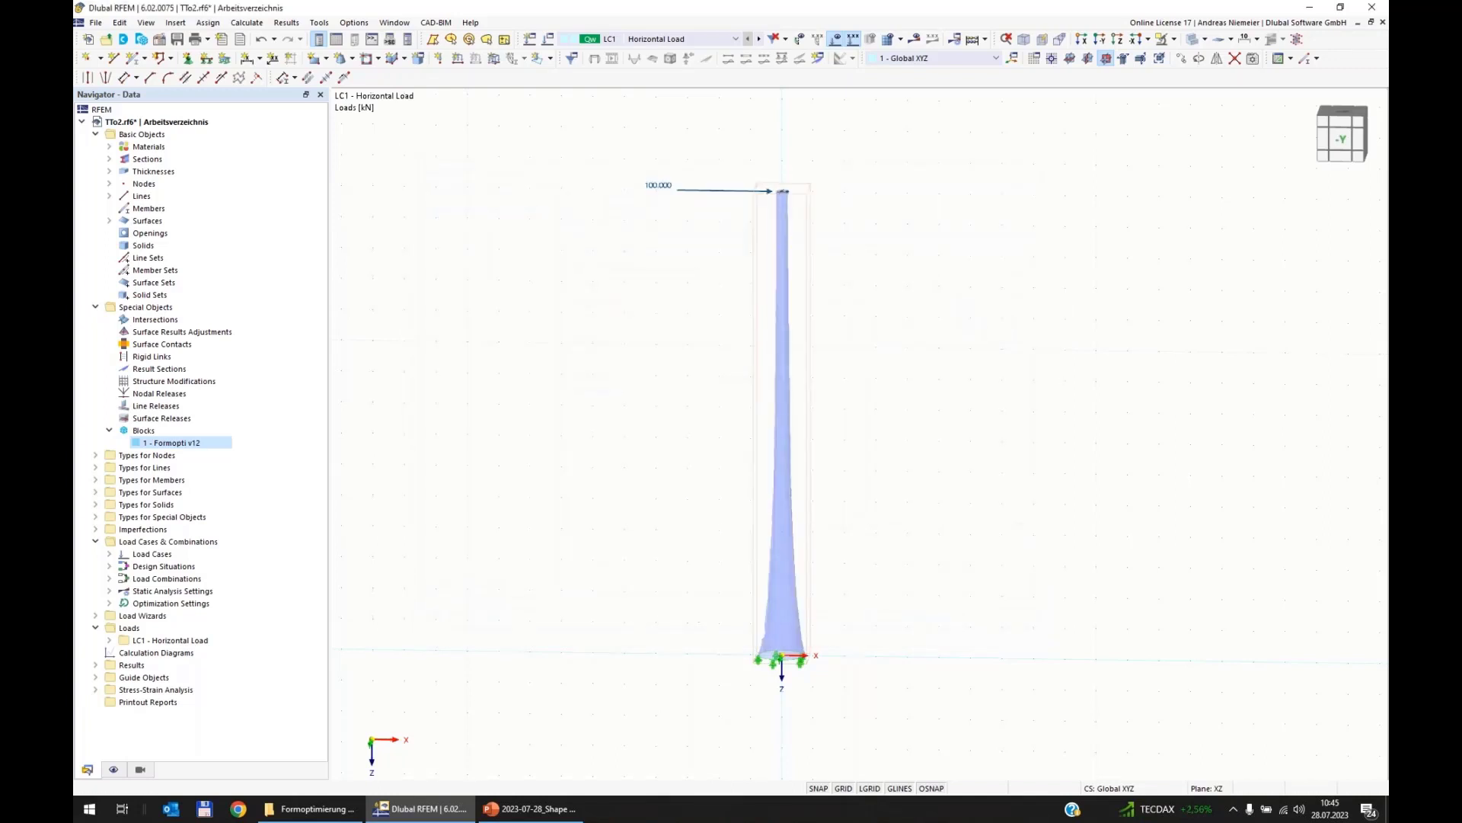
Enable cost estimation for material 4 S355 and display its Cost Estimation tab.
click(111, 148)
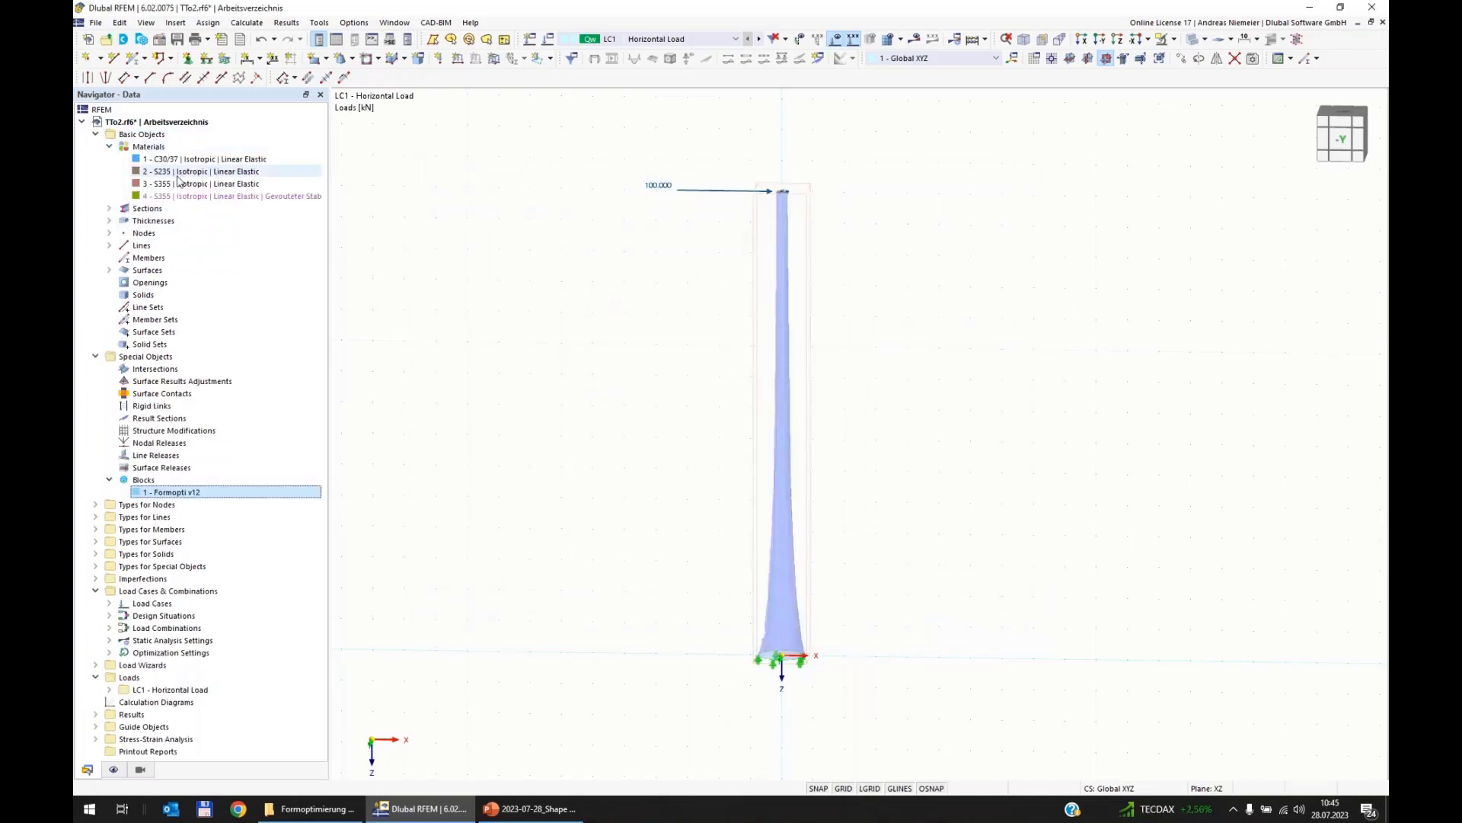
click(167, 197)
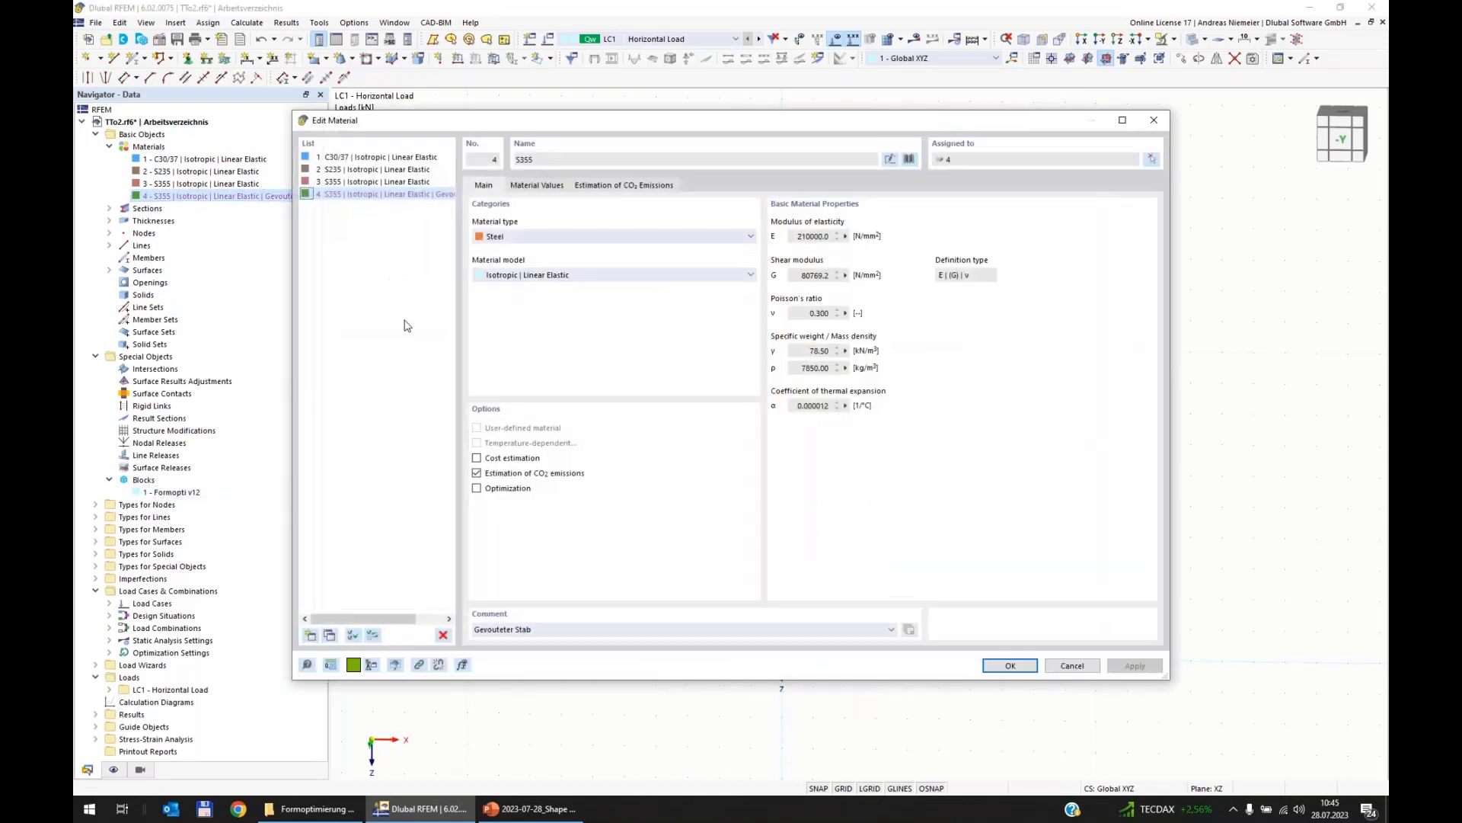
click(477, 458)
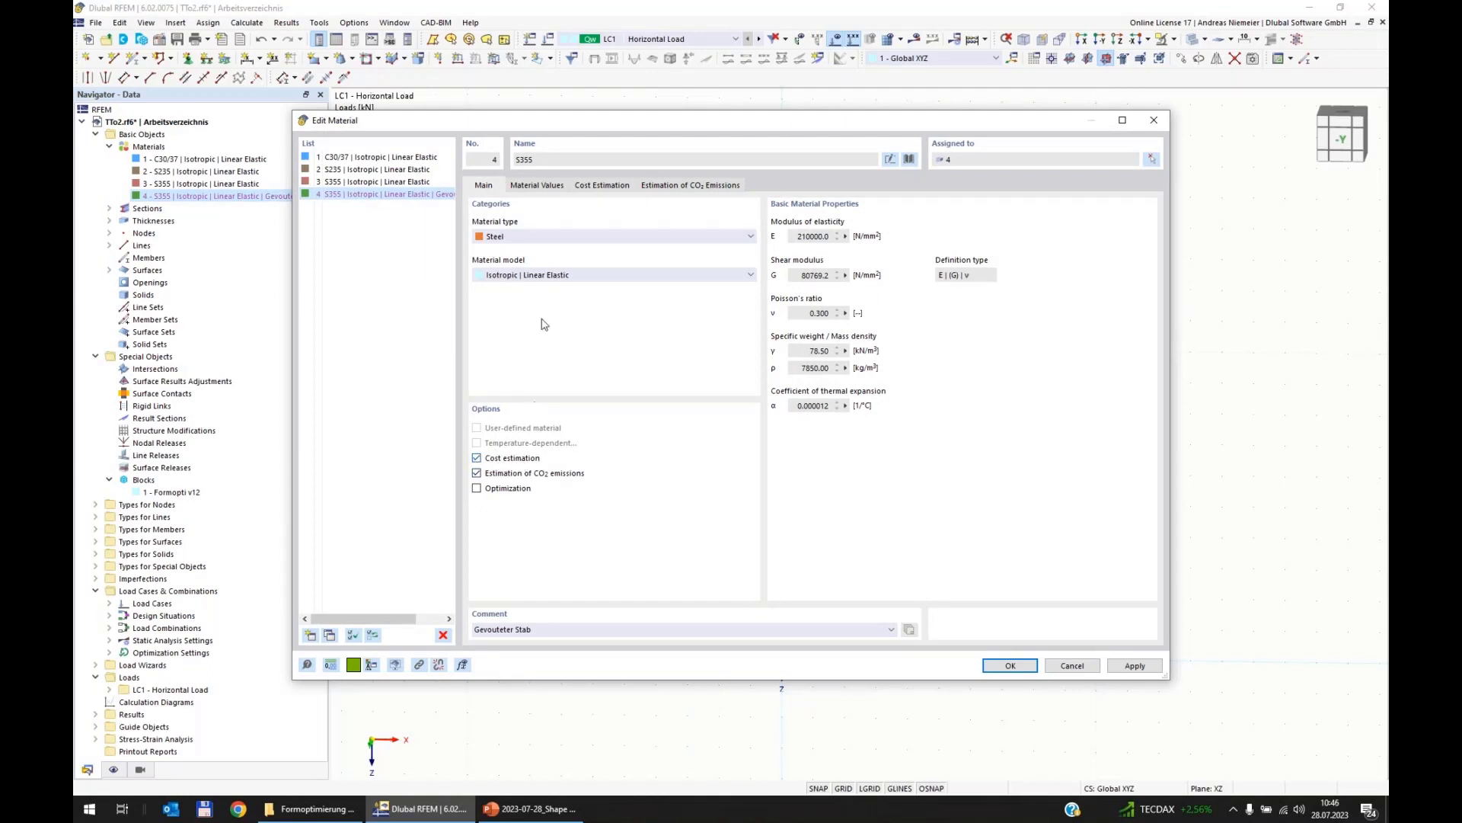
click(599, 189)
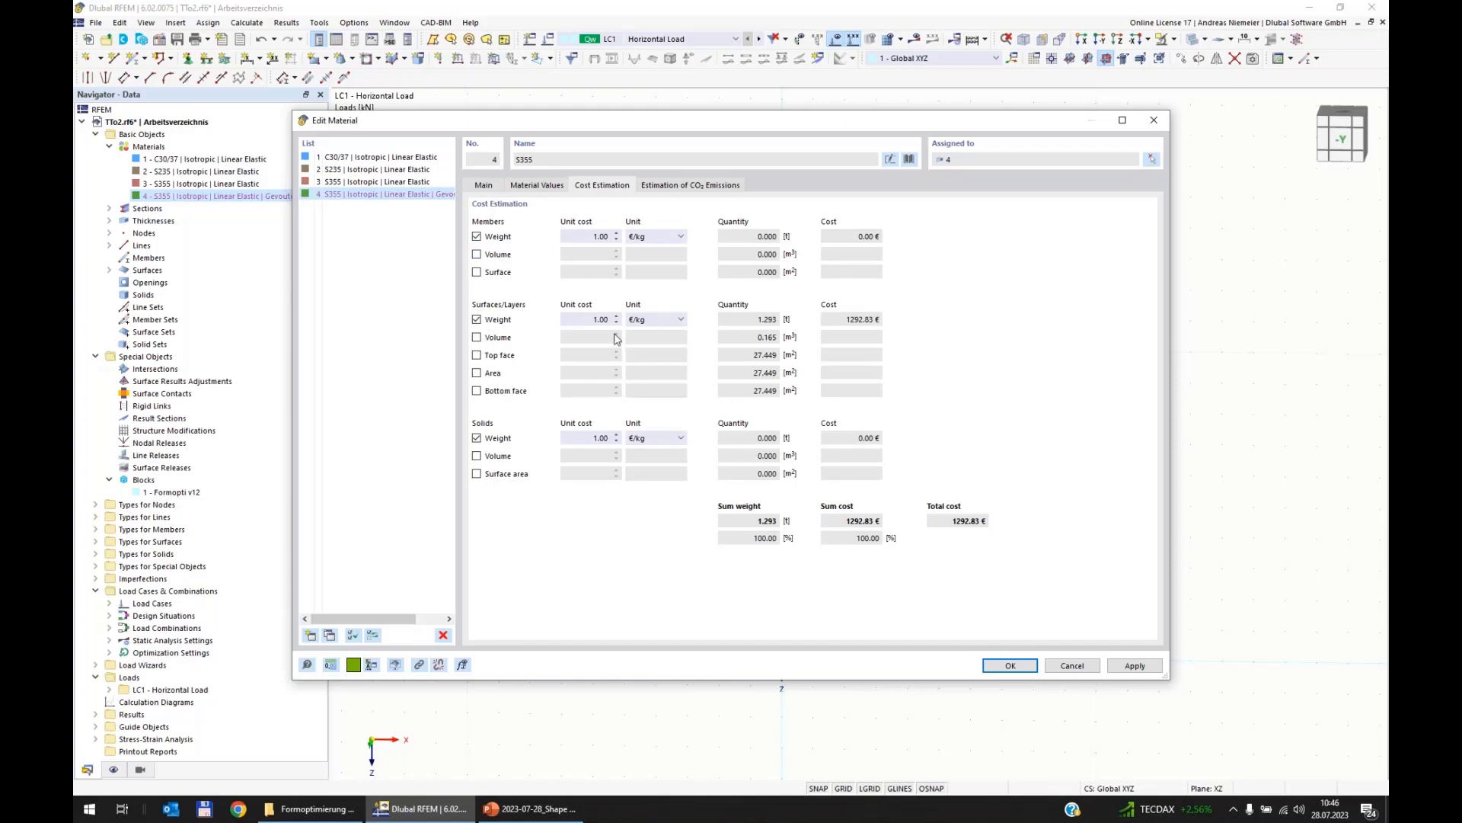
Enter a surface weight unit cost of 1500 €/kg for S355.
double_click(601, 319)
text(1500)
click(781, 323)
click(958, 524)
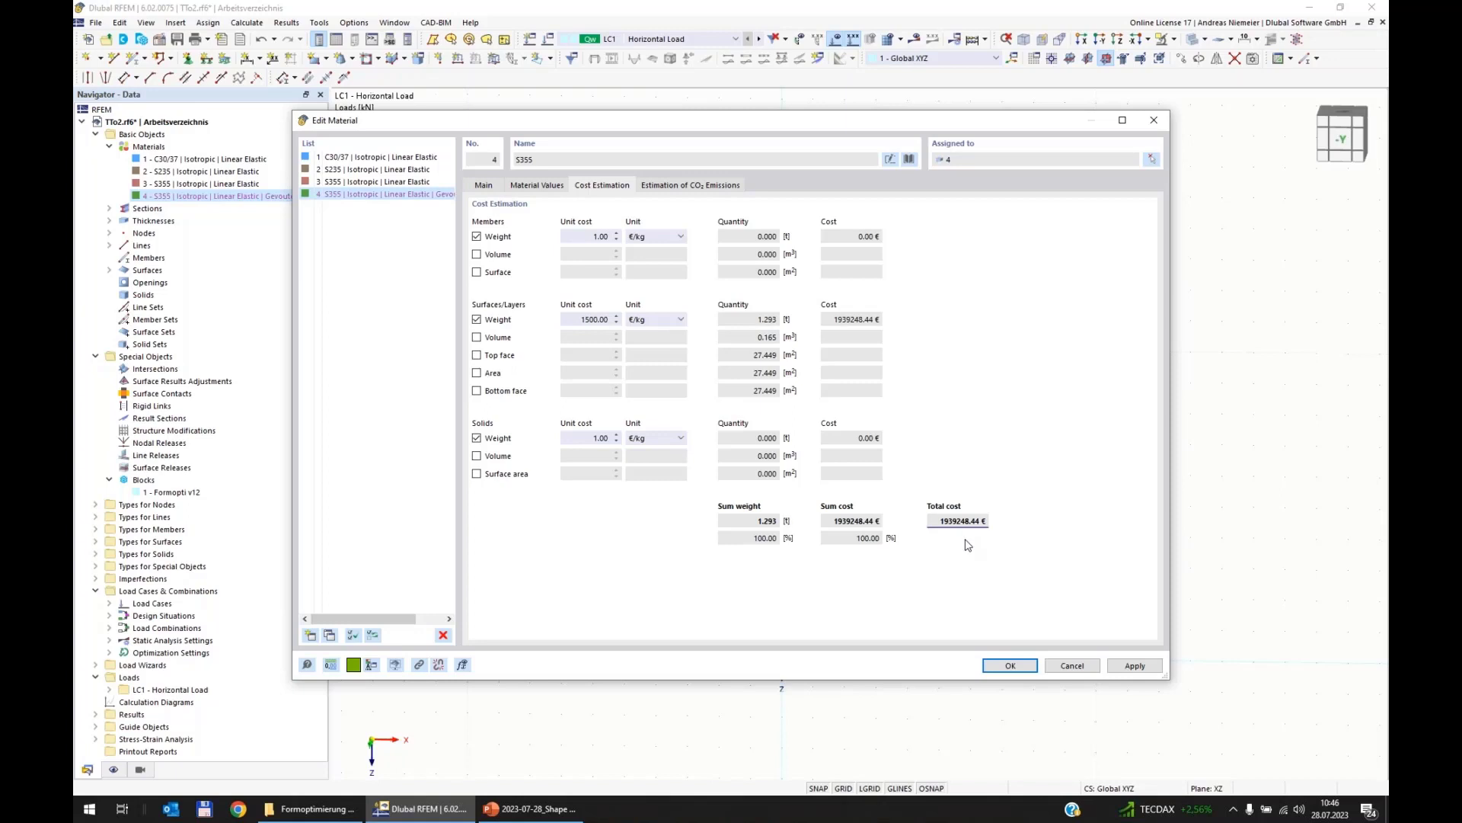
click(591, 317)
Include area in the cost estimate at 20 €/m² and lower the weight cost toward 1495 €/kg.
click(476, 373)
double_click(594, 372)
text(20)
click(600, 319)
click(616, 323)
click(616, 323)
click(616, 323)
click(617, 323)
click(617, 323)
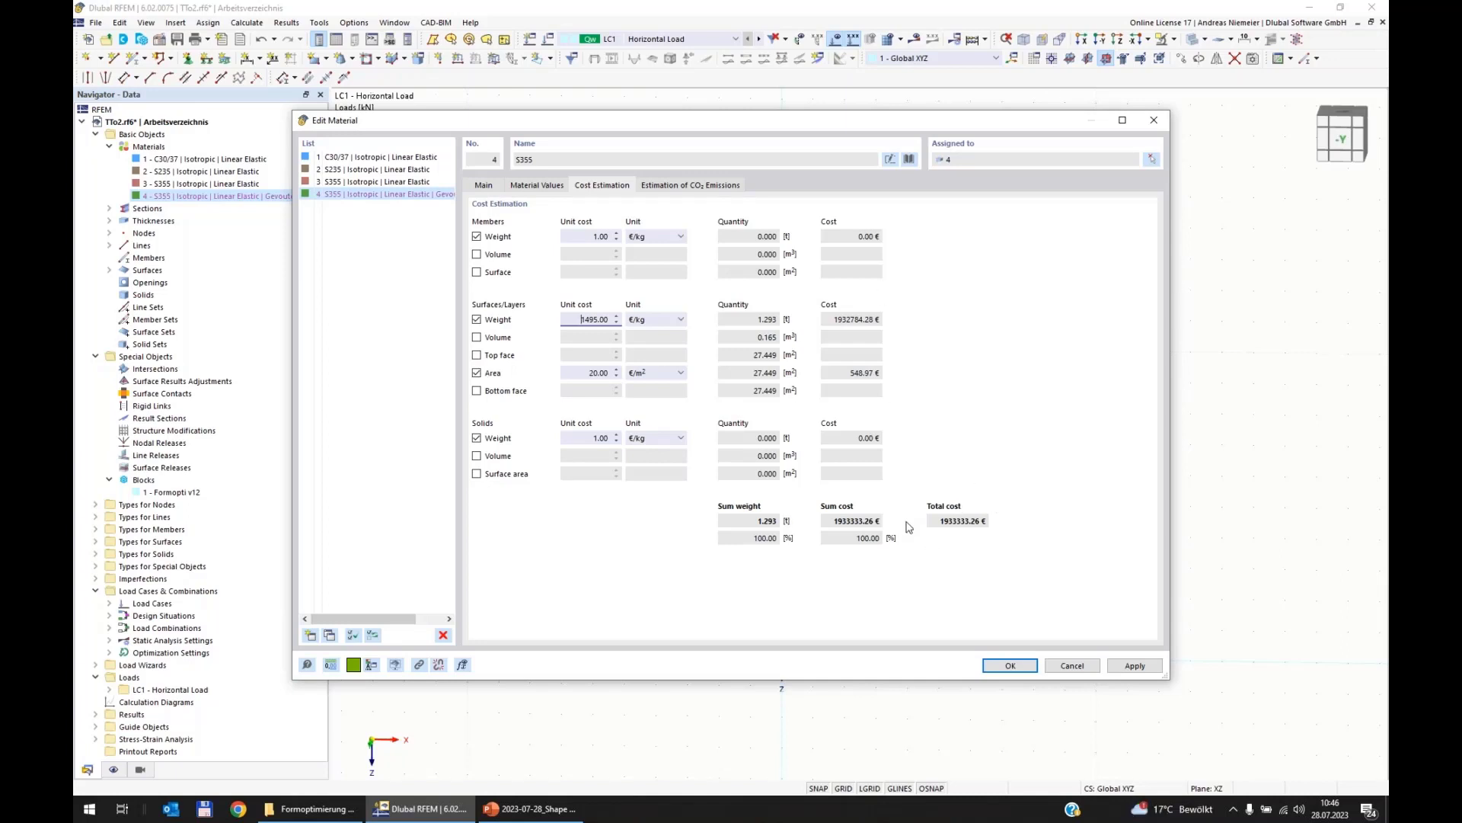
Review the CO₂ estimation tab, cancel the material editor, and show the Calculate menu.
click(709, 186)
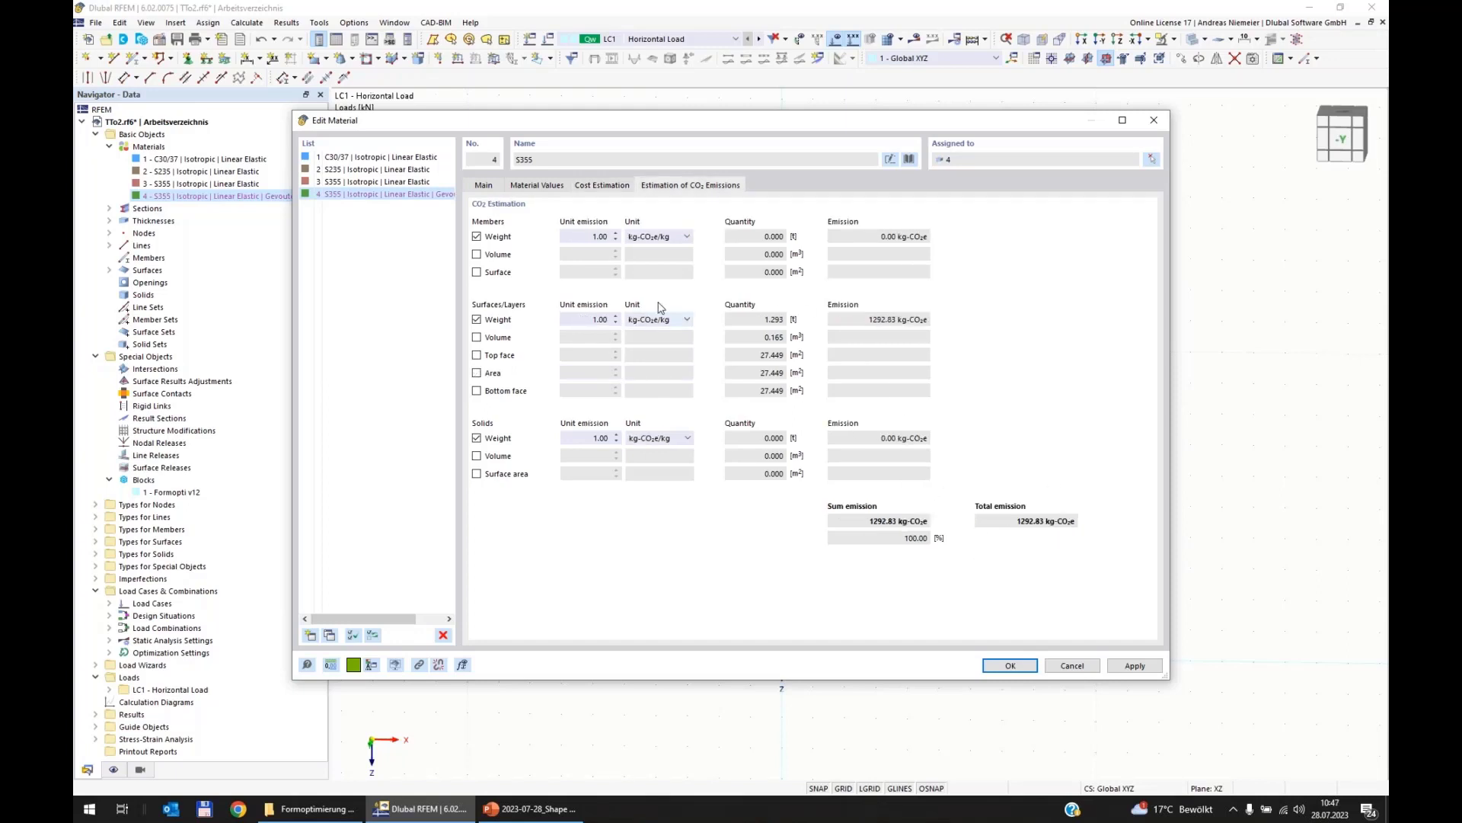
double_click(600, 319)
click(1077, 665)
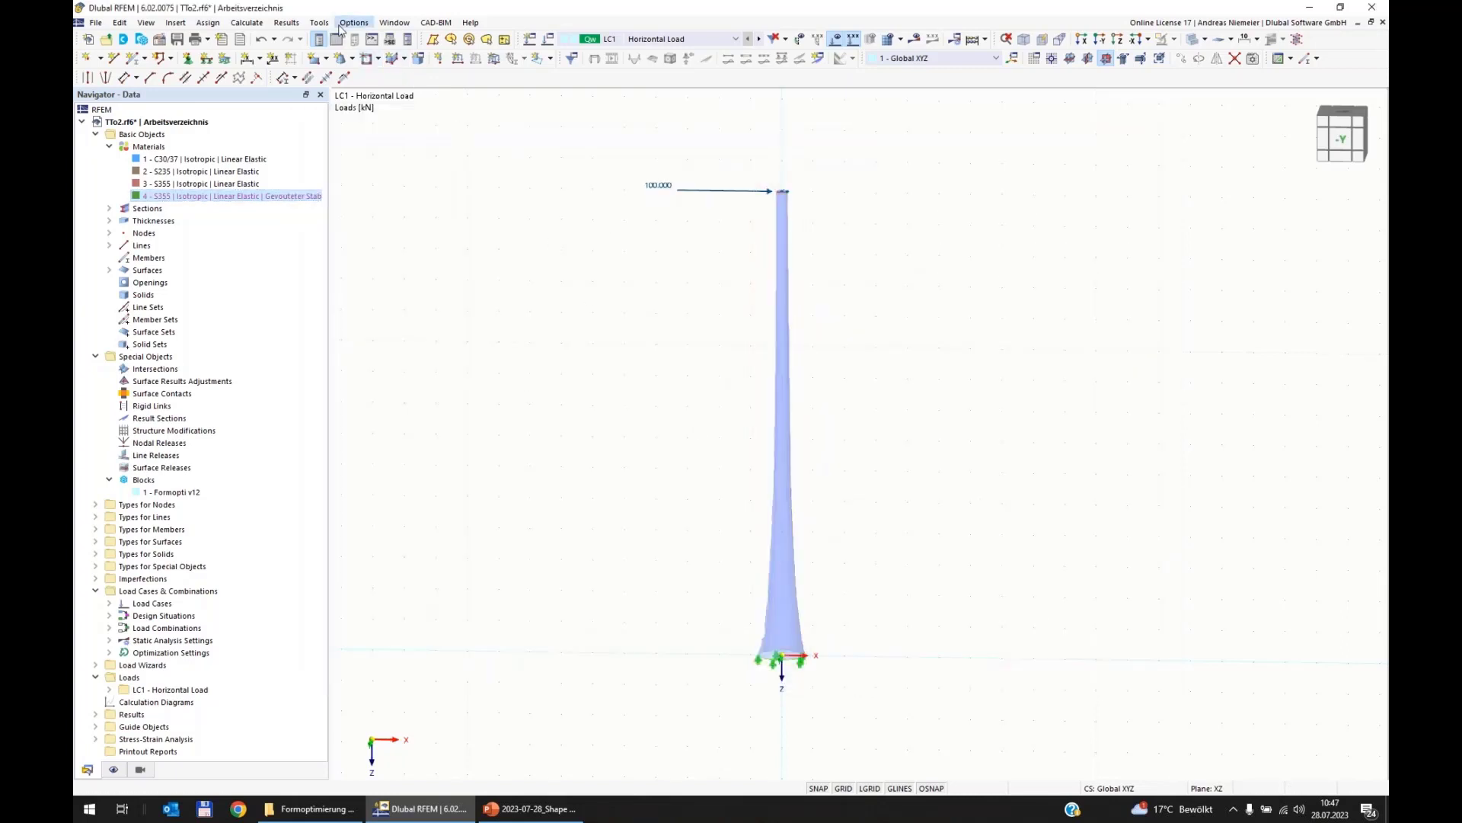
click(247, 22)
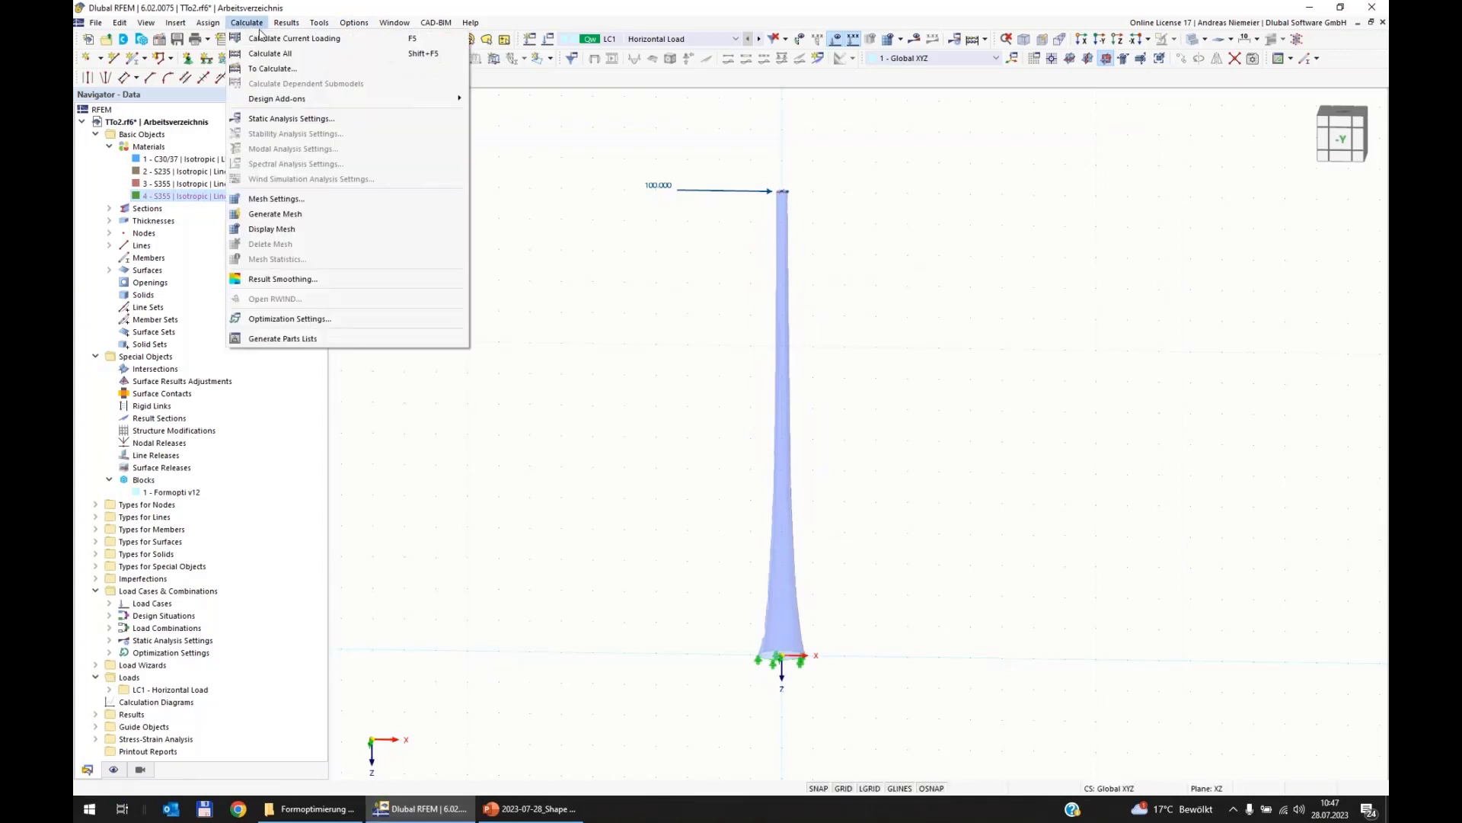
Set optimization settings to the All mutations optimizer with Min. total weight target, checking Keep best and mutation count.
click(290, 319)
click(602, 315)
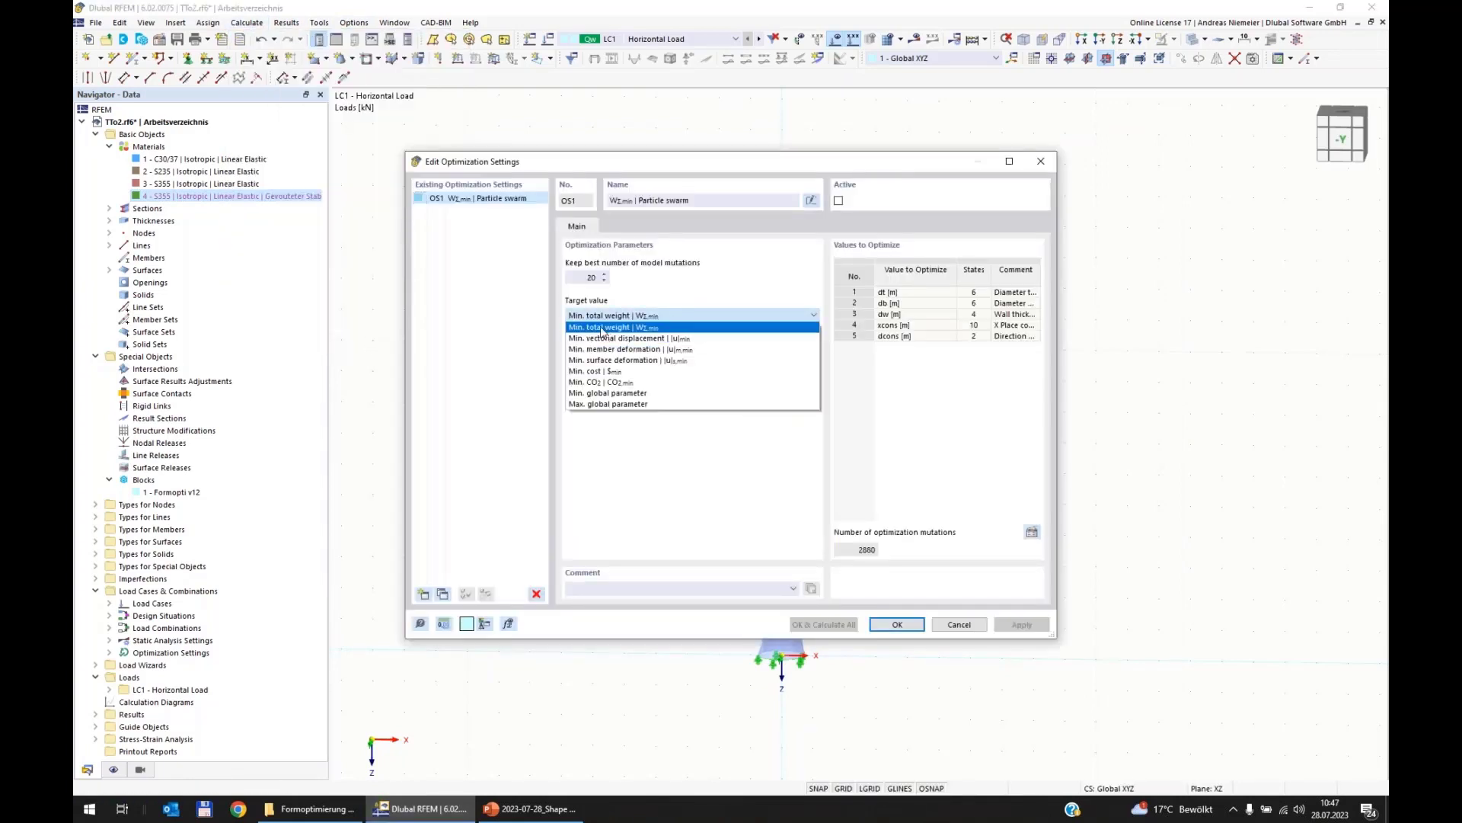
click(602, 328)
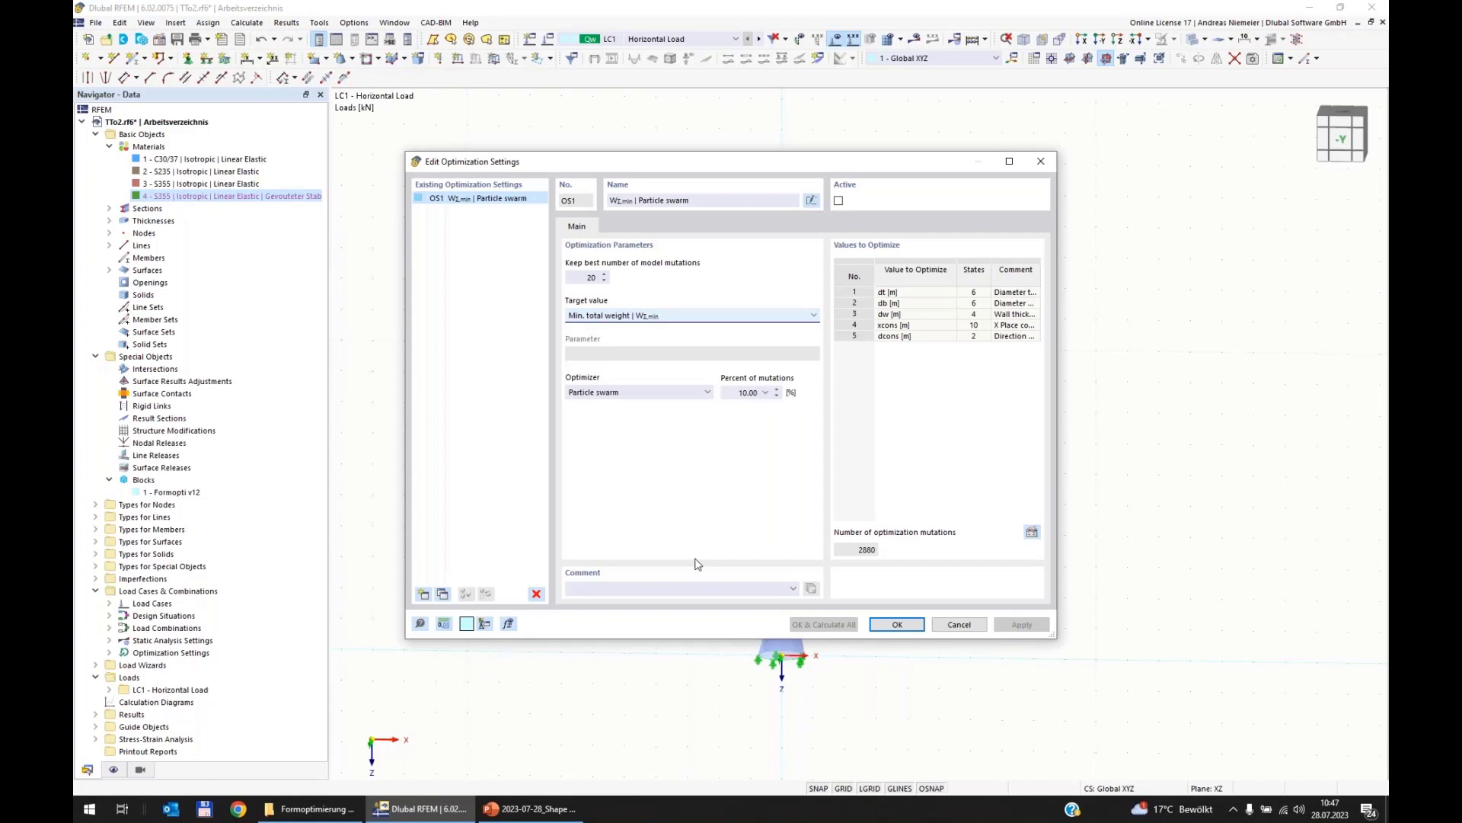
click(649, 393)
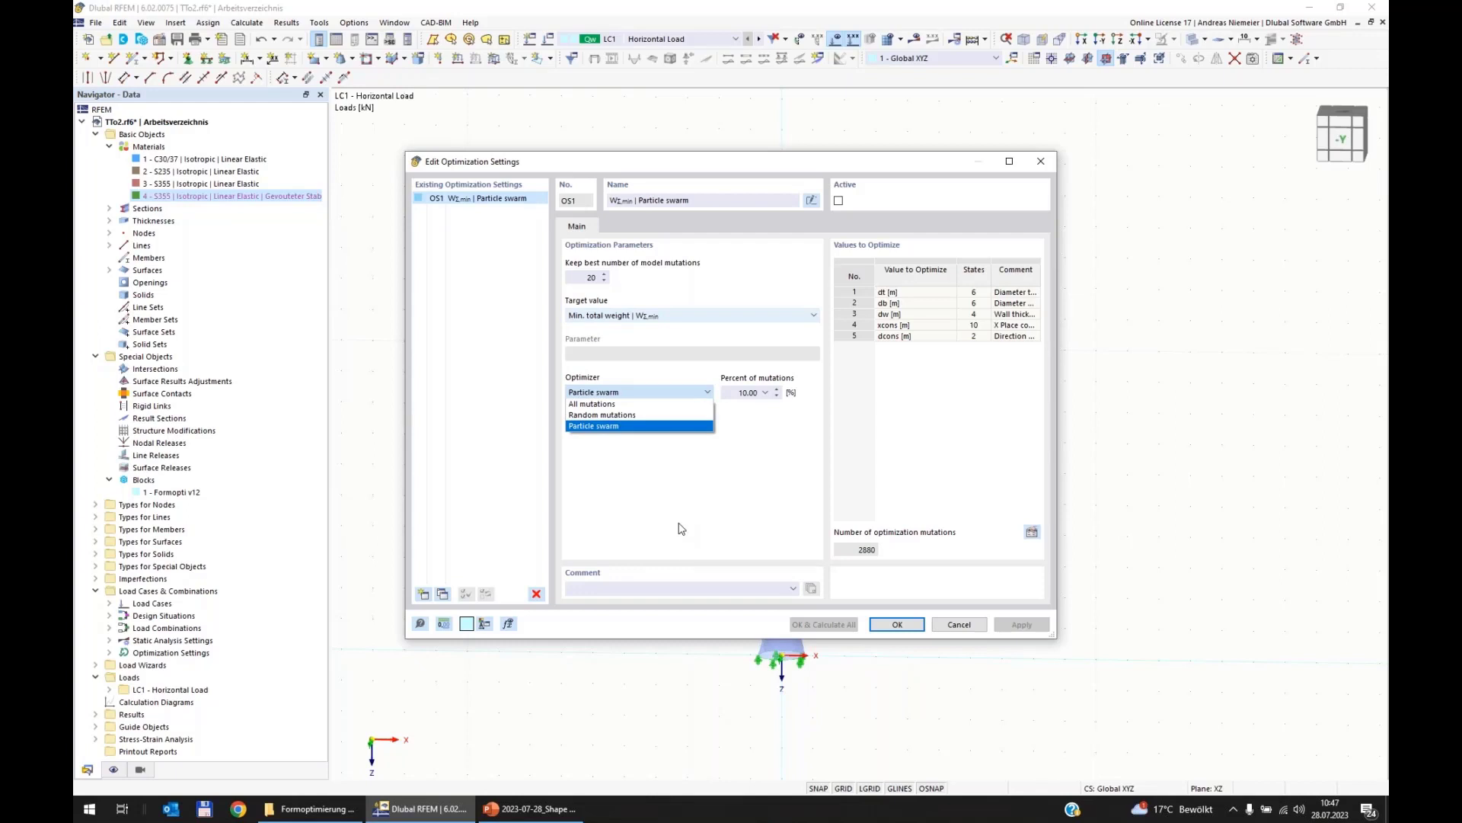
click(609, 404)
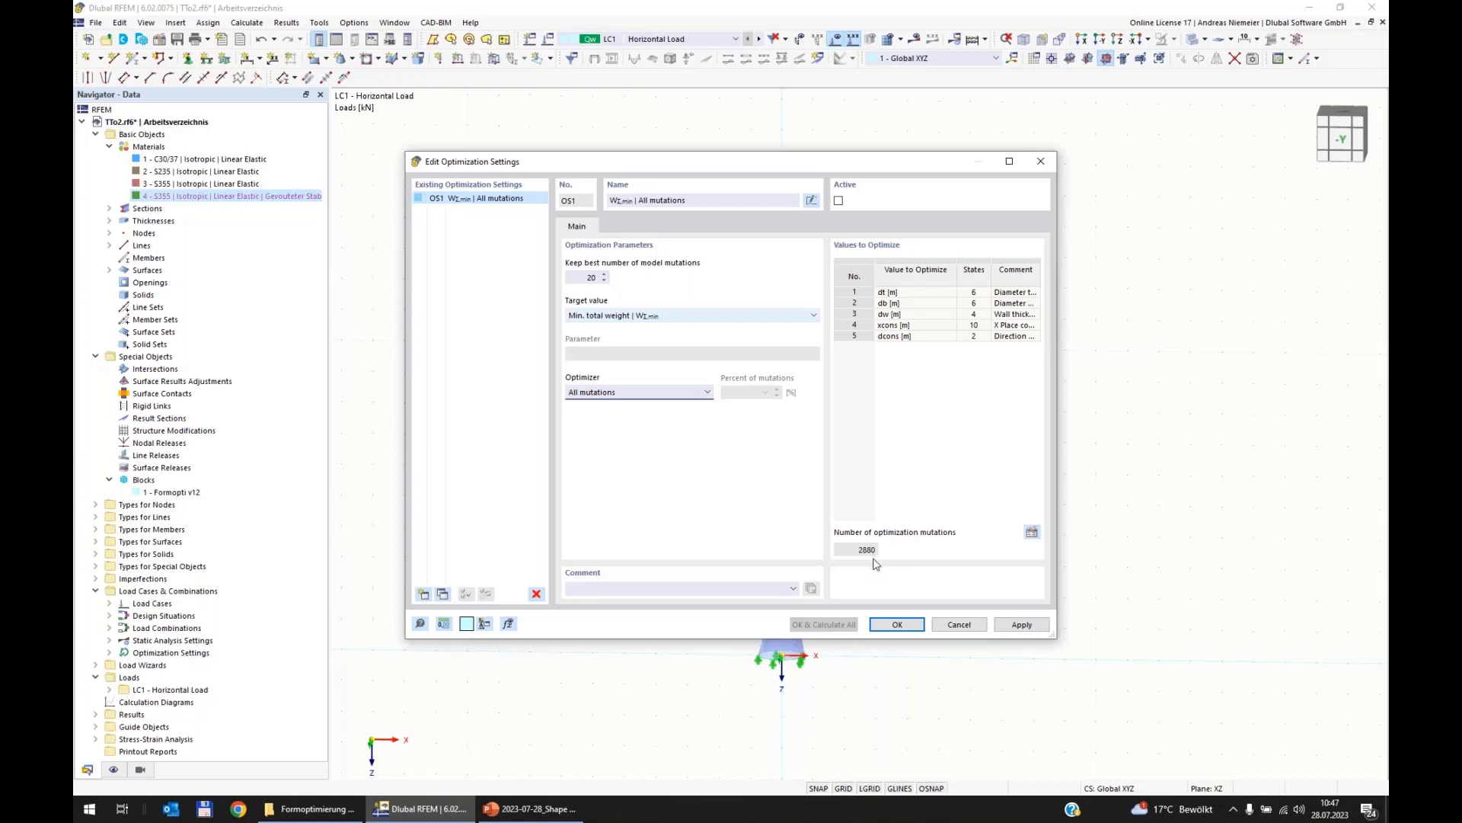
click(580, 276)
double_click(580, 276)
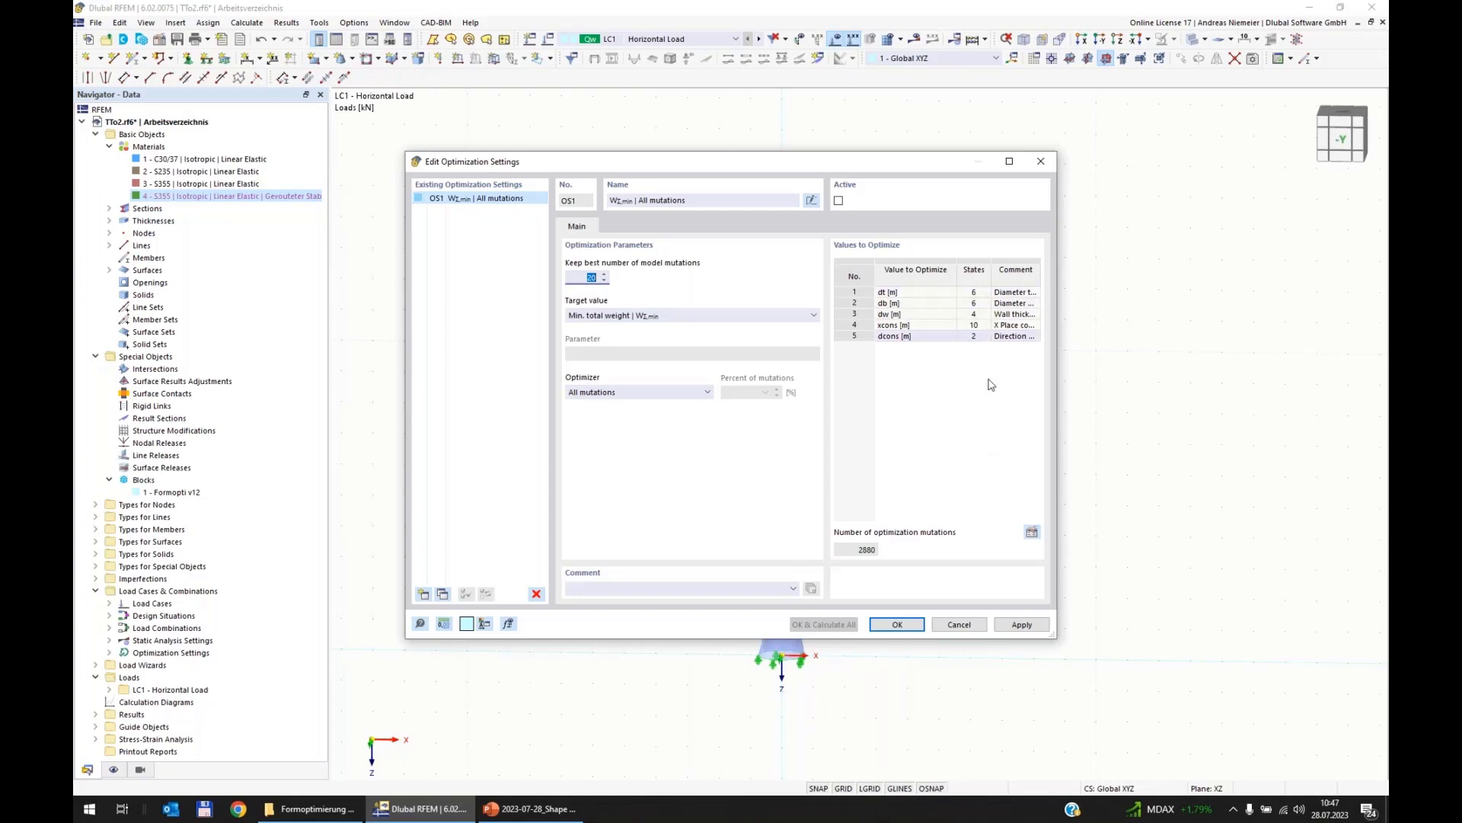
click(861, 549)
Try the Random mutations optimizer, then set the optimizer to Particle swarm.
click(607, 393)
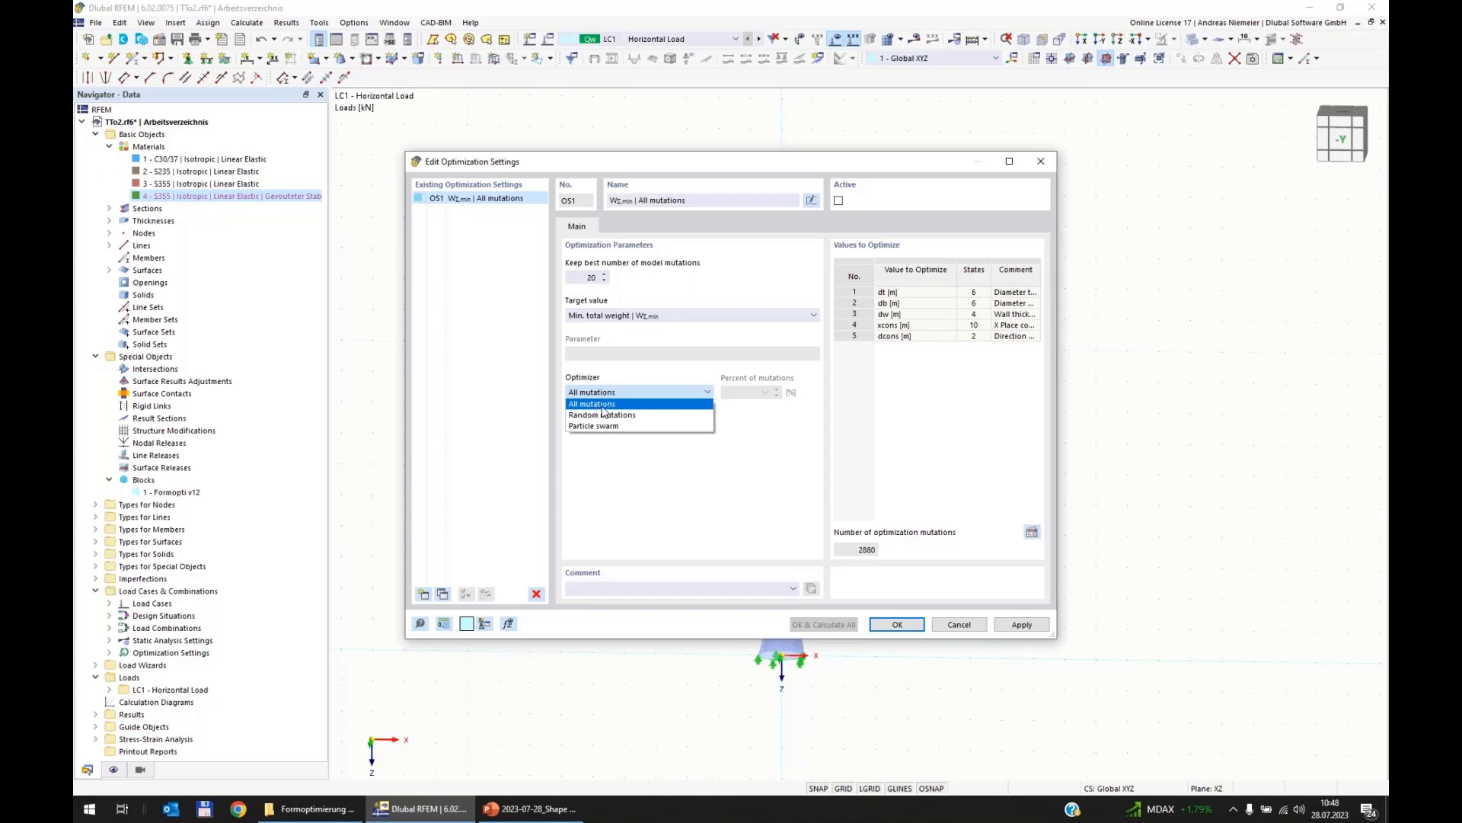
click(604, 416)
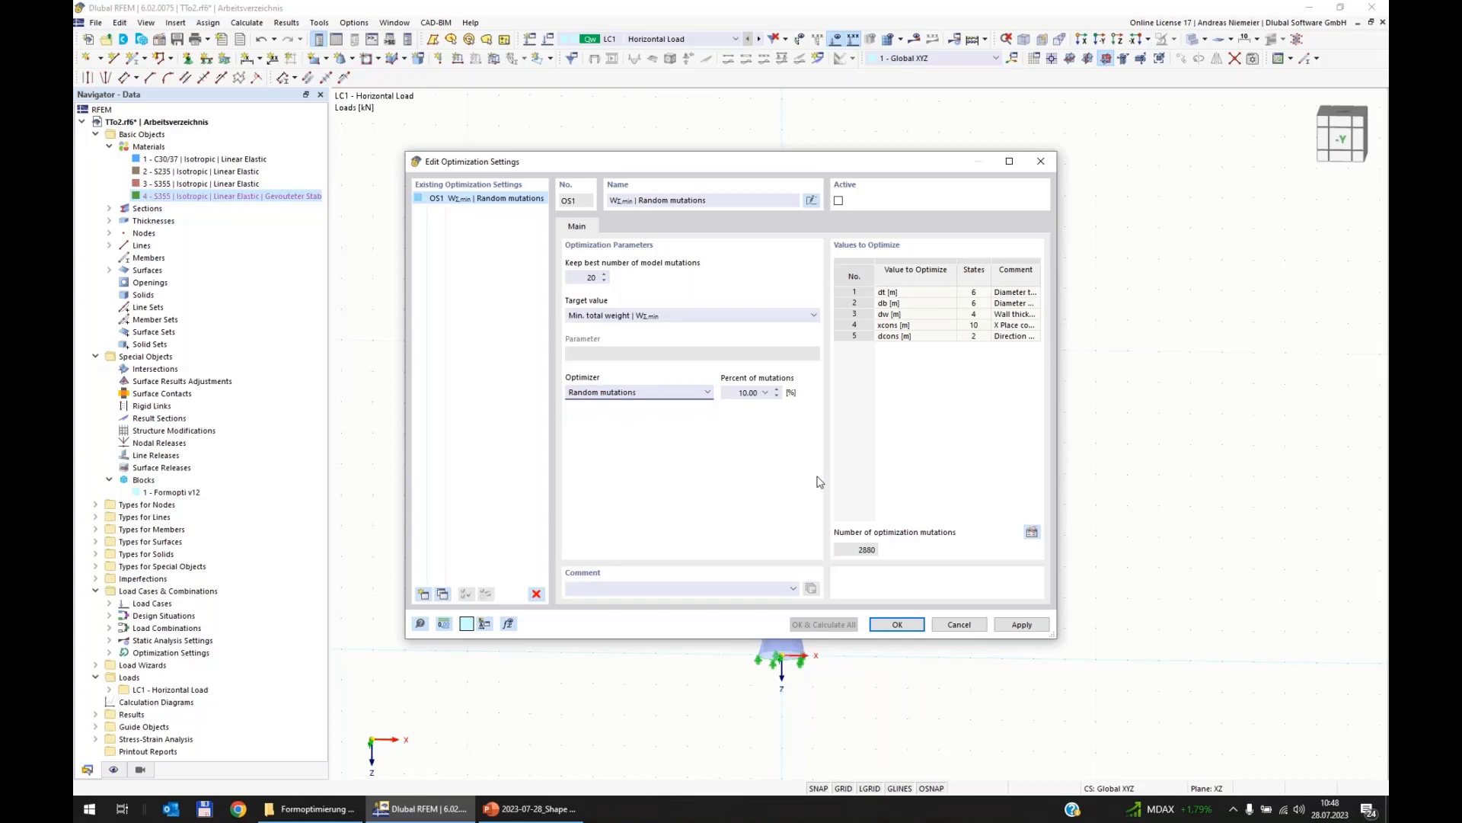
double_click(739, 393)
click(942, 335)
click(649, 393)
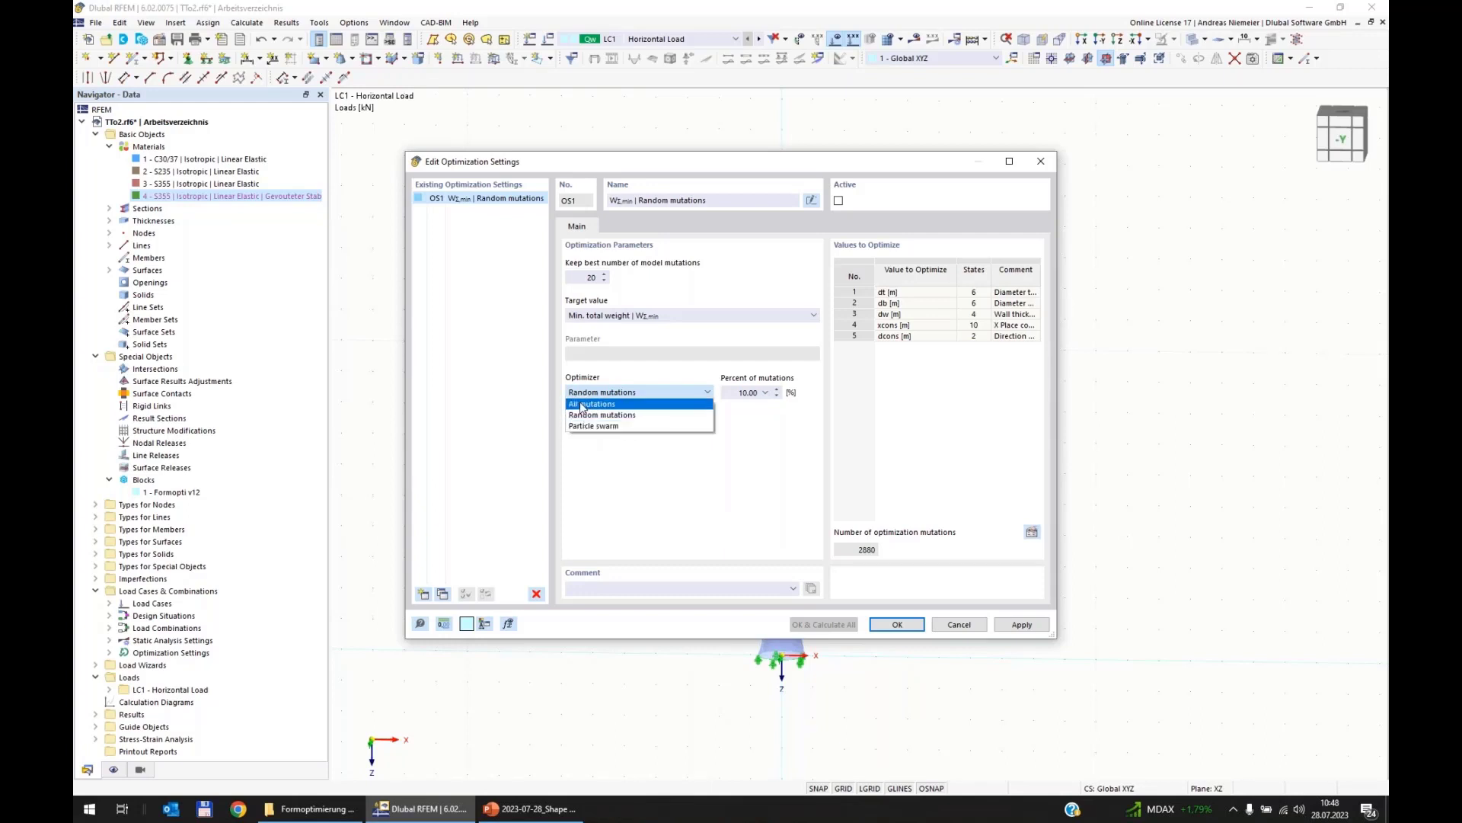
click(587, 427)
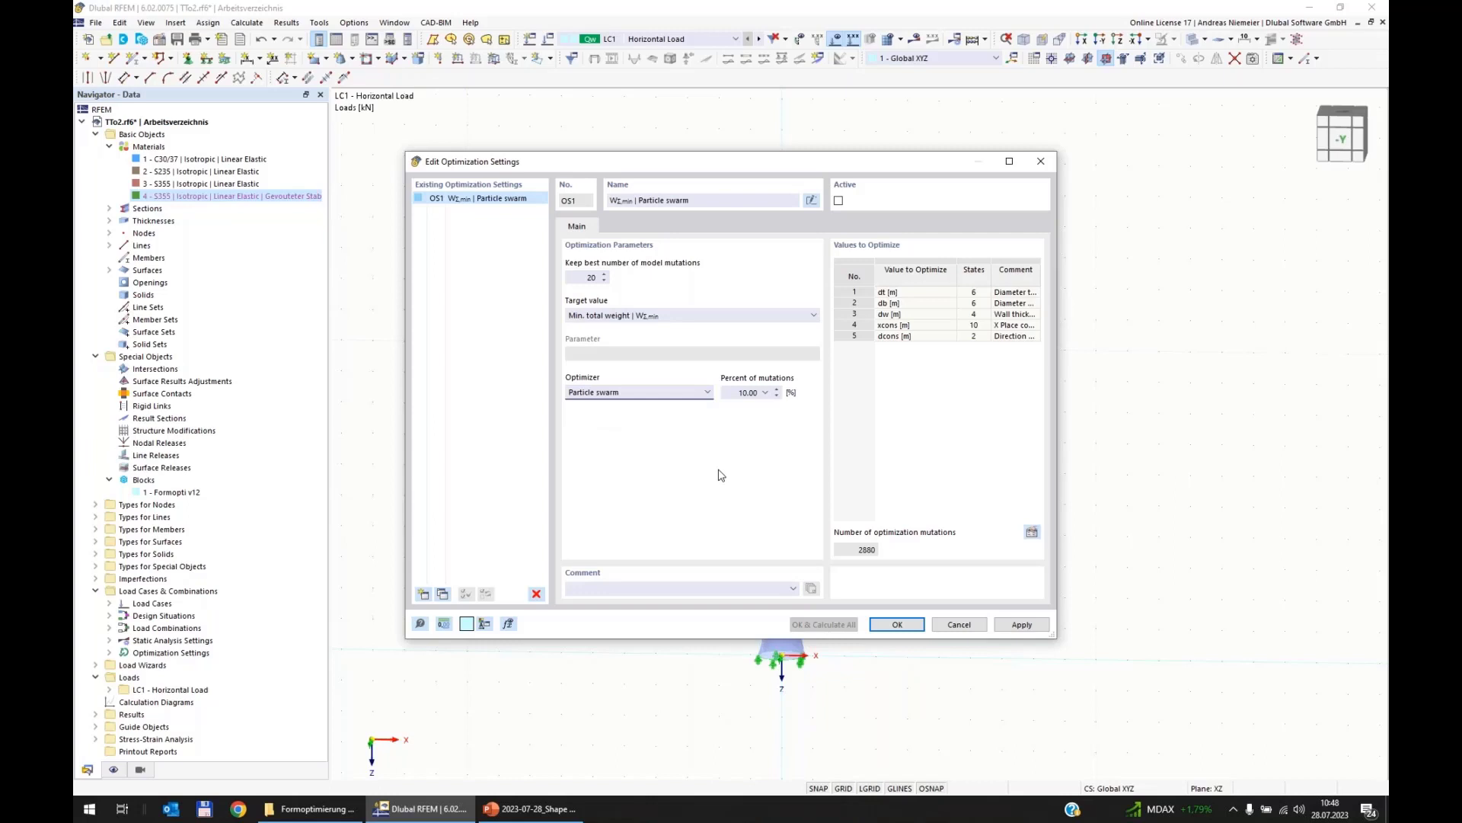
click(735, 393)
Locate Partikel blanko enu.snag in the File Explorer project folder.
click(289, 816)
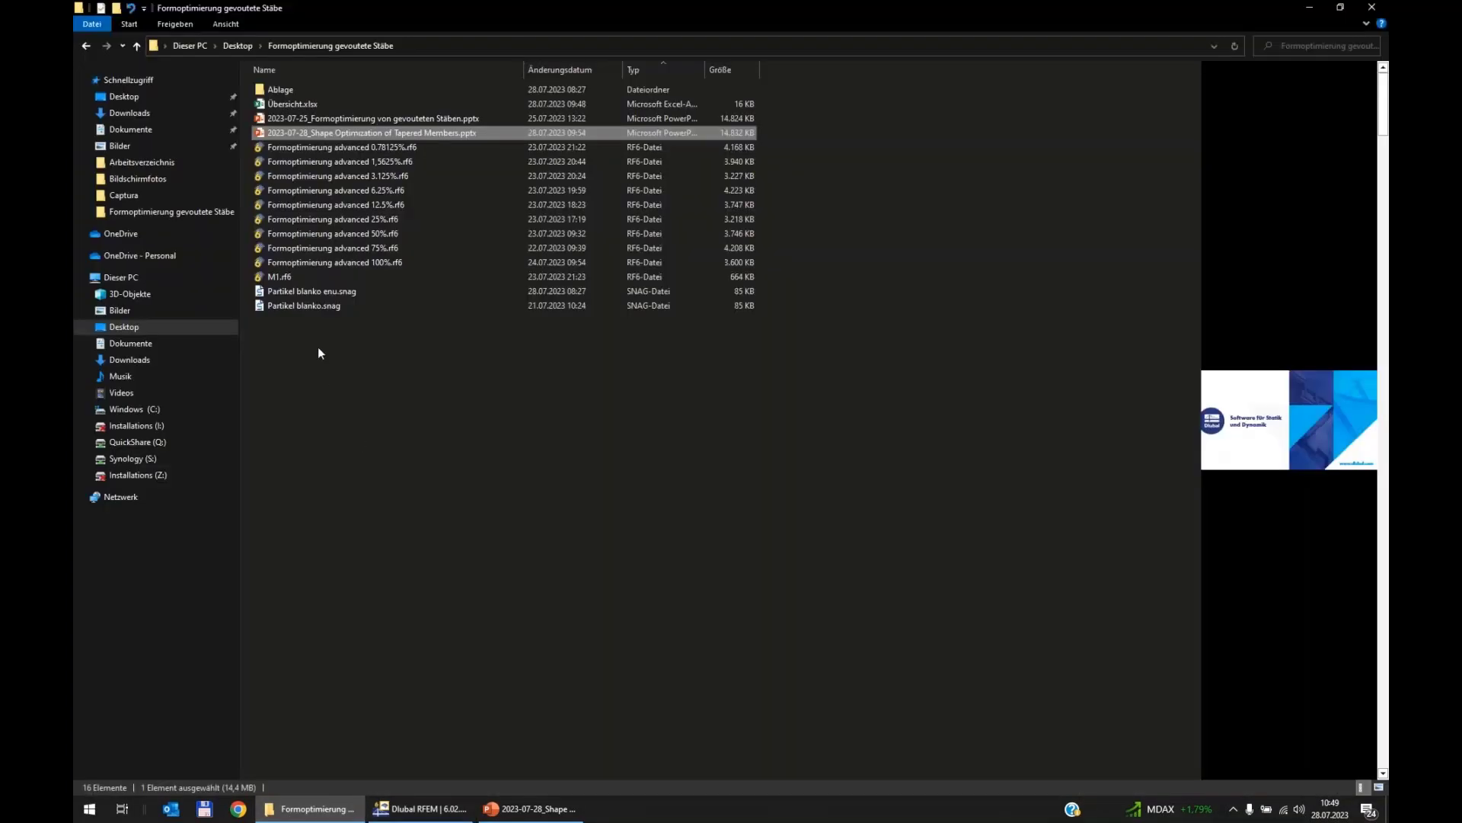
right_click(322, 291)
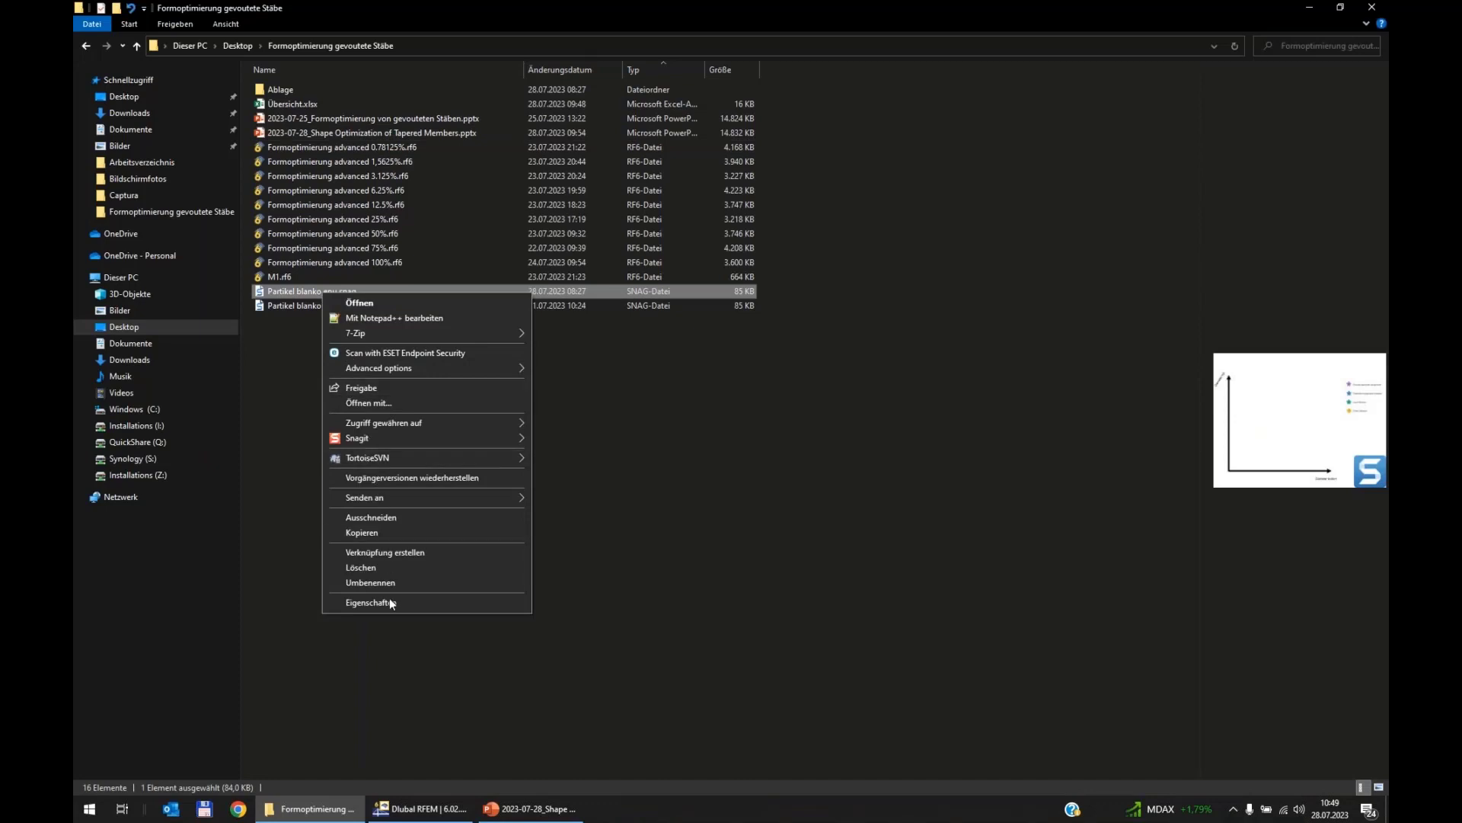
click(291, 291)
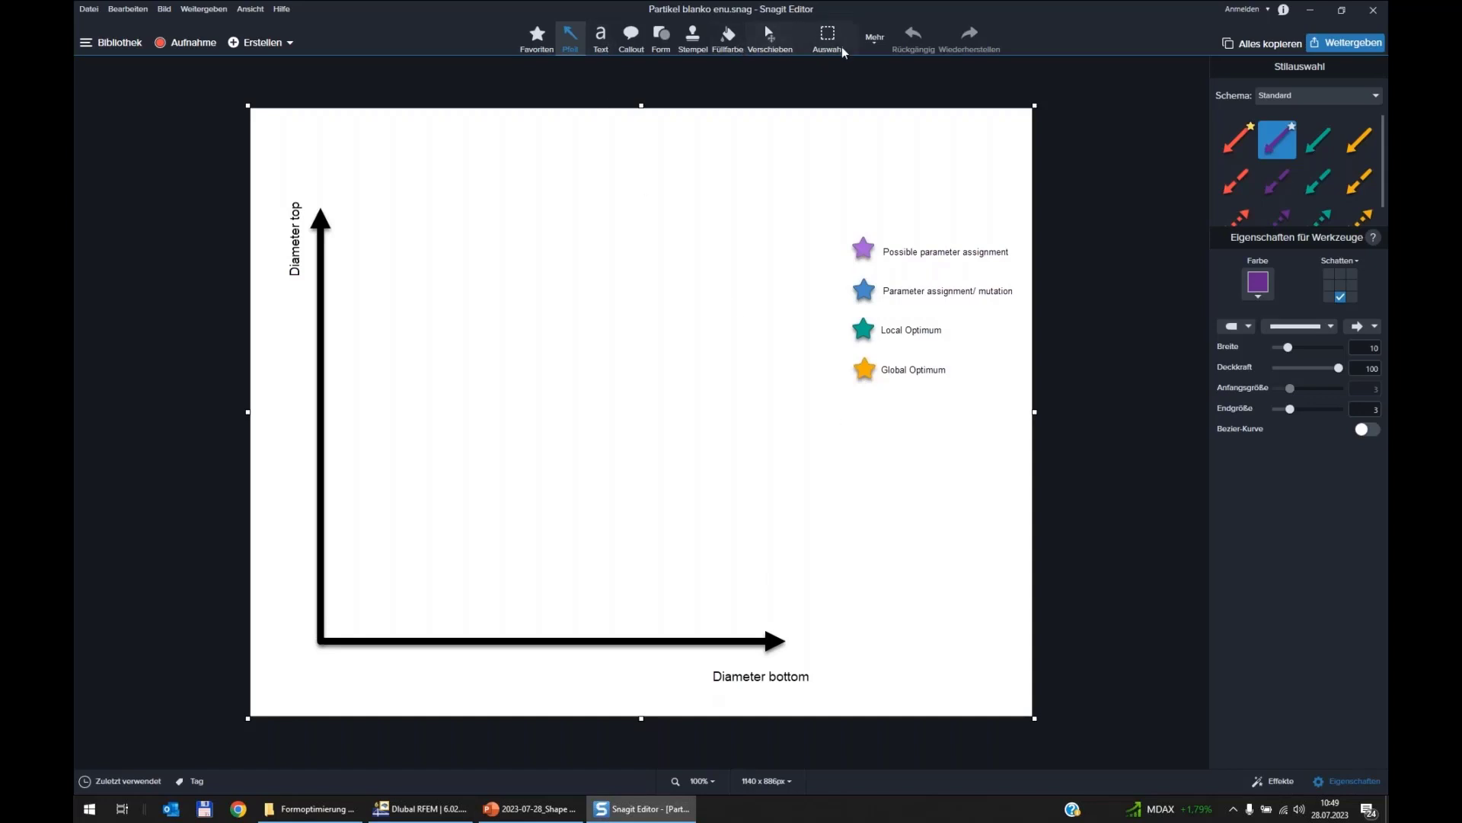
Activate the Stamp tool in Snagit Editor for marking the particle diagram.
click(701, 47)
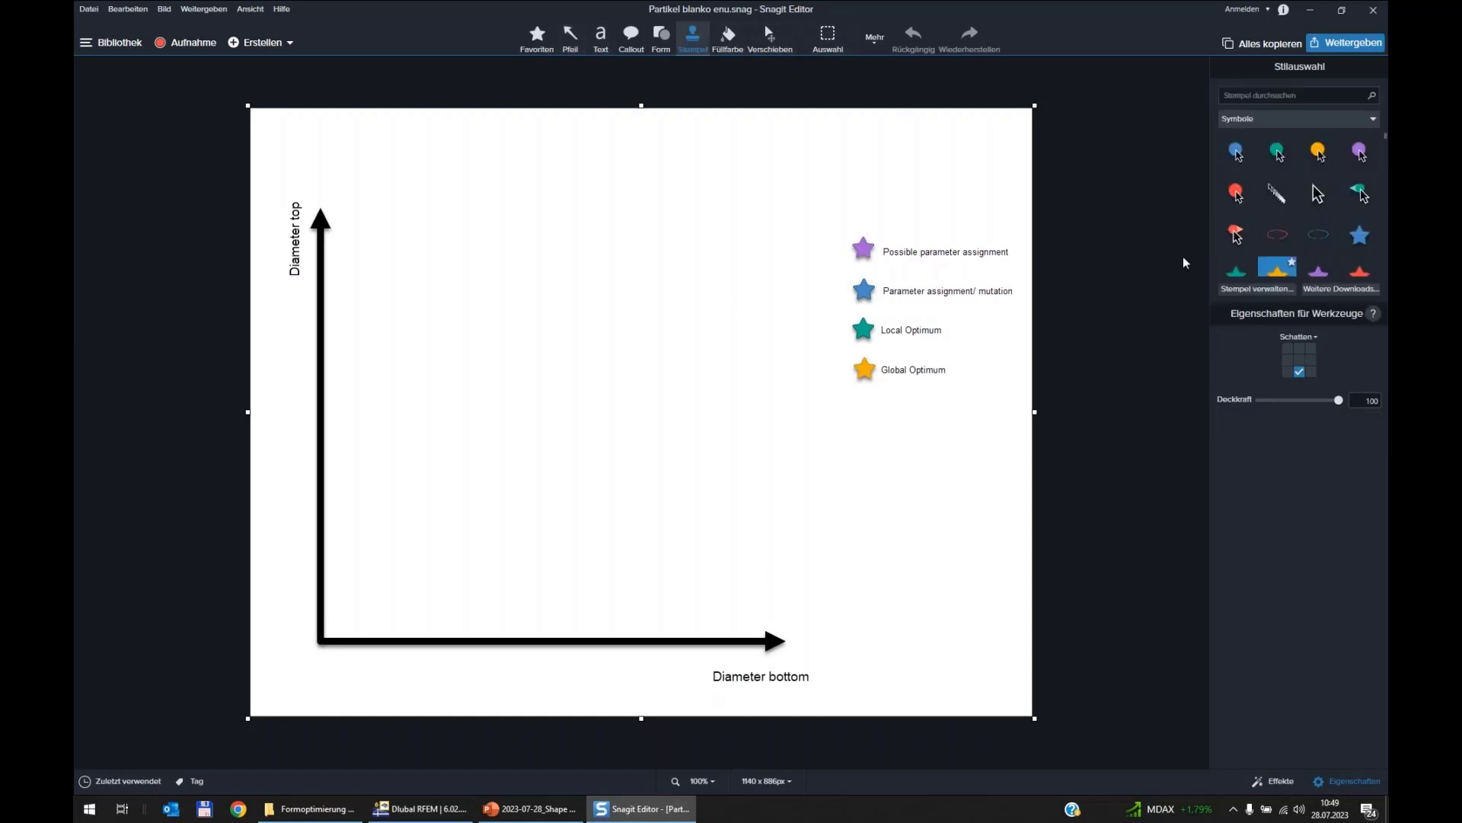
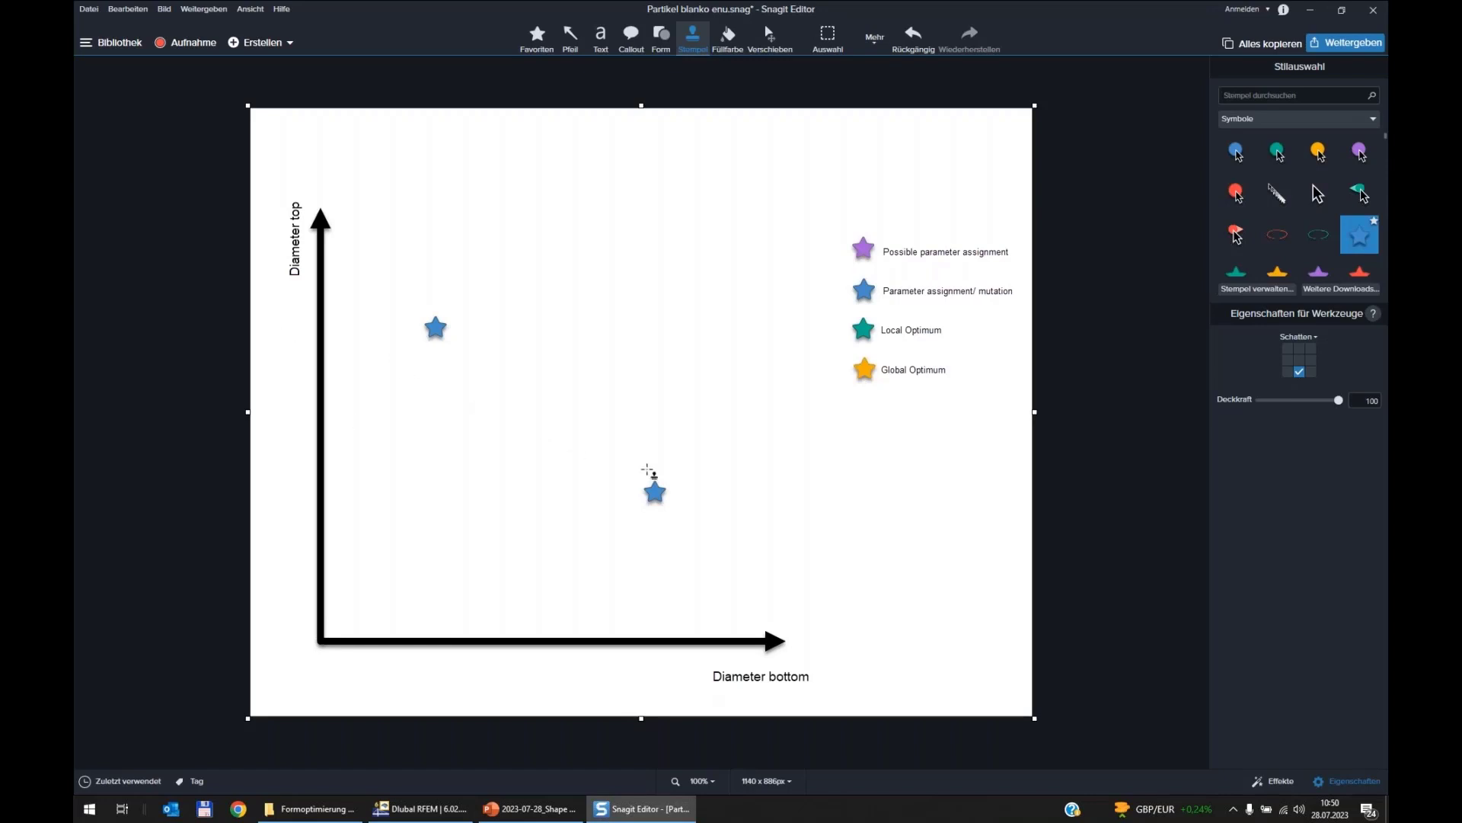
Drag the lower blue star stamp into its final position on the Diameter top vs bottom plot.
click(659, 498)
drag(658, 494, 643, 457)
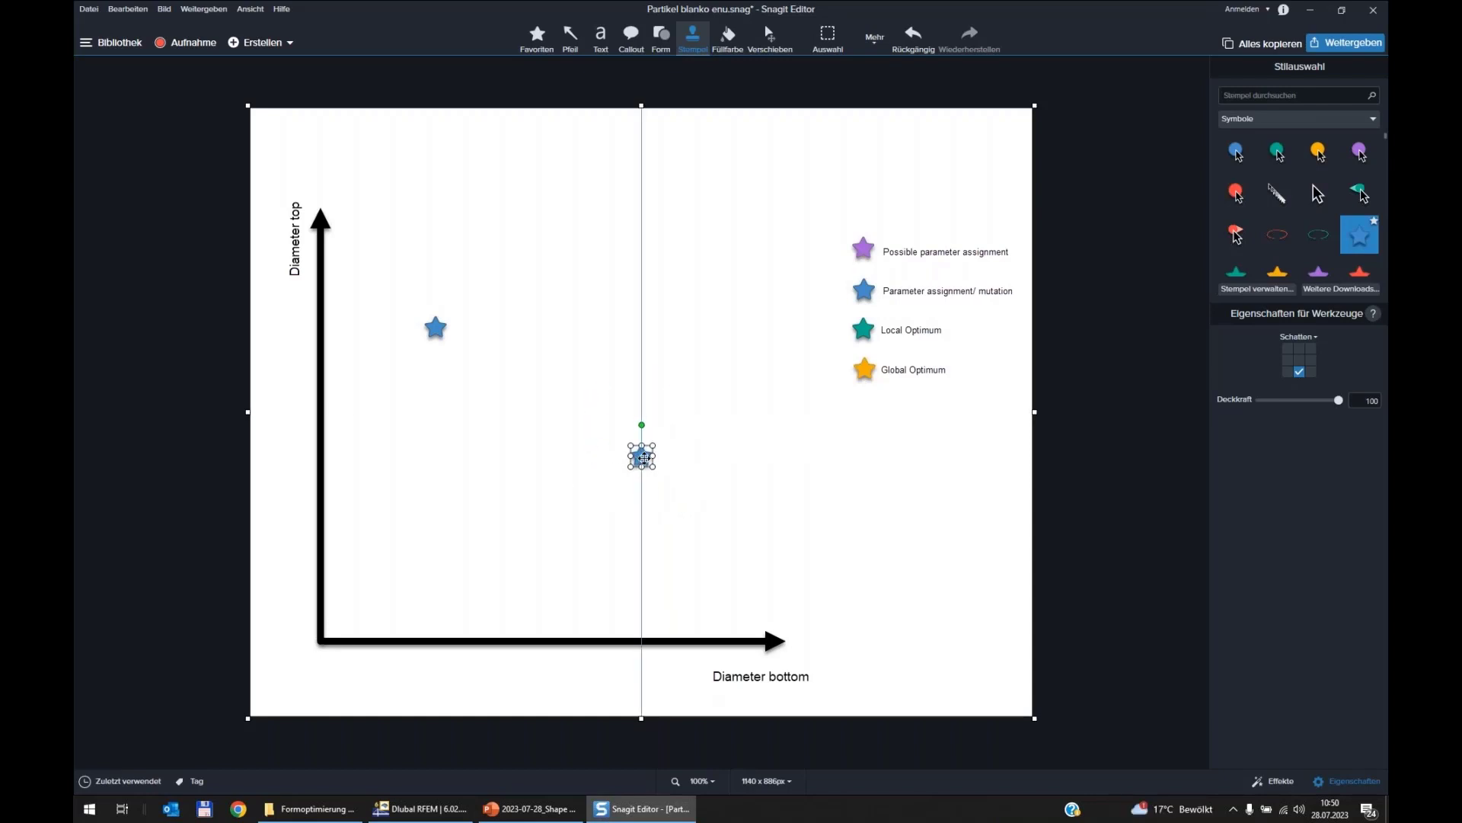
mouse_move(643, 458)
mouse_down()
mouse_move(623, 467)
mouse_move(635, 476)
mouse_up()
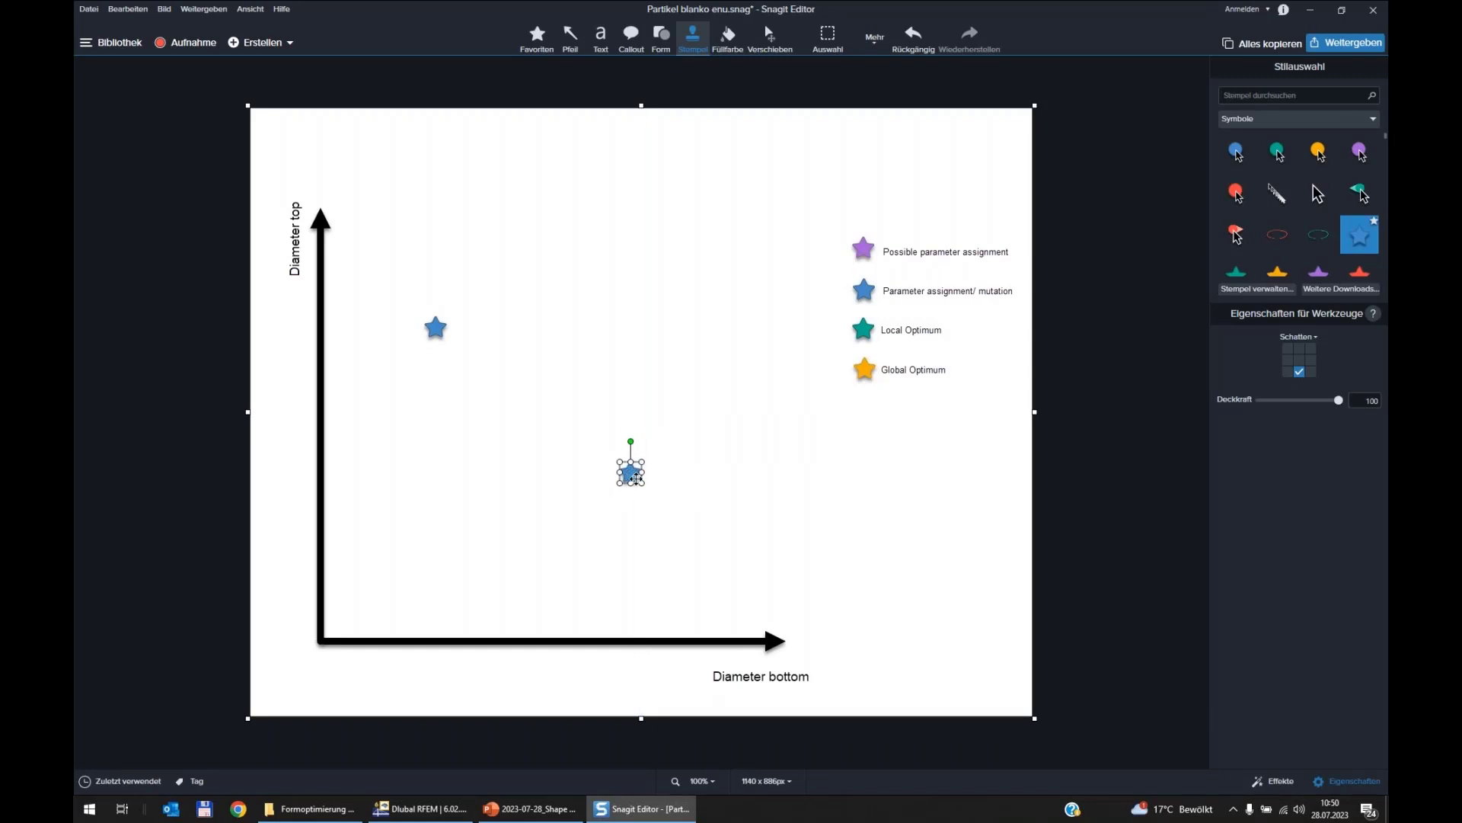
mouse_move(636, 478)
mouse_down()
mouse_move(624, 455)
mouse_move(1119, 437)
mouse_move(673, 491)
mouse_move(630, 433)
mouse_move(600, 464)
mouse_move(705, 483)
mouse_move(446, 431)
mouse_move(457, 320)
mouse_move(643, 496)
mouse_up()
drag(632, 491, 651, 461)
Draw purple arrows from the lower star down-left and from the upper star rightward.
click(571, 38)
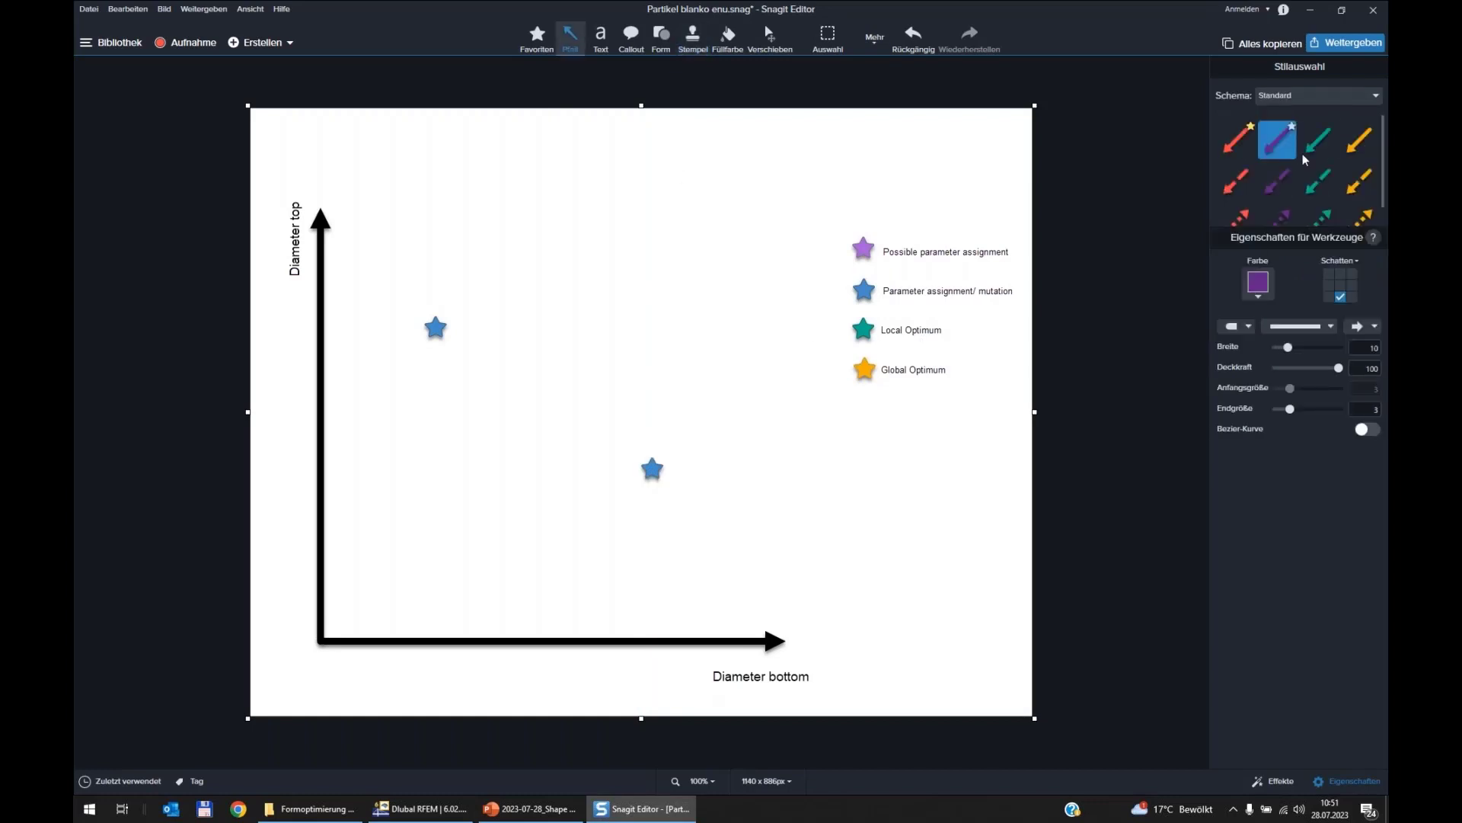
drag(652, 469, 610, 541)
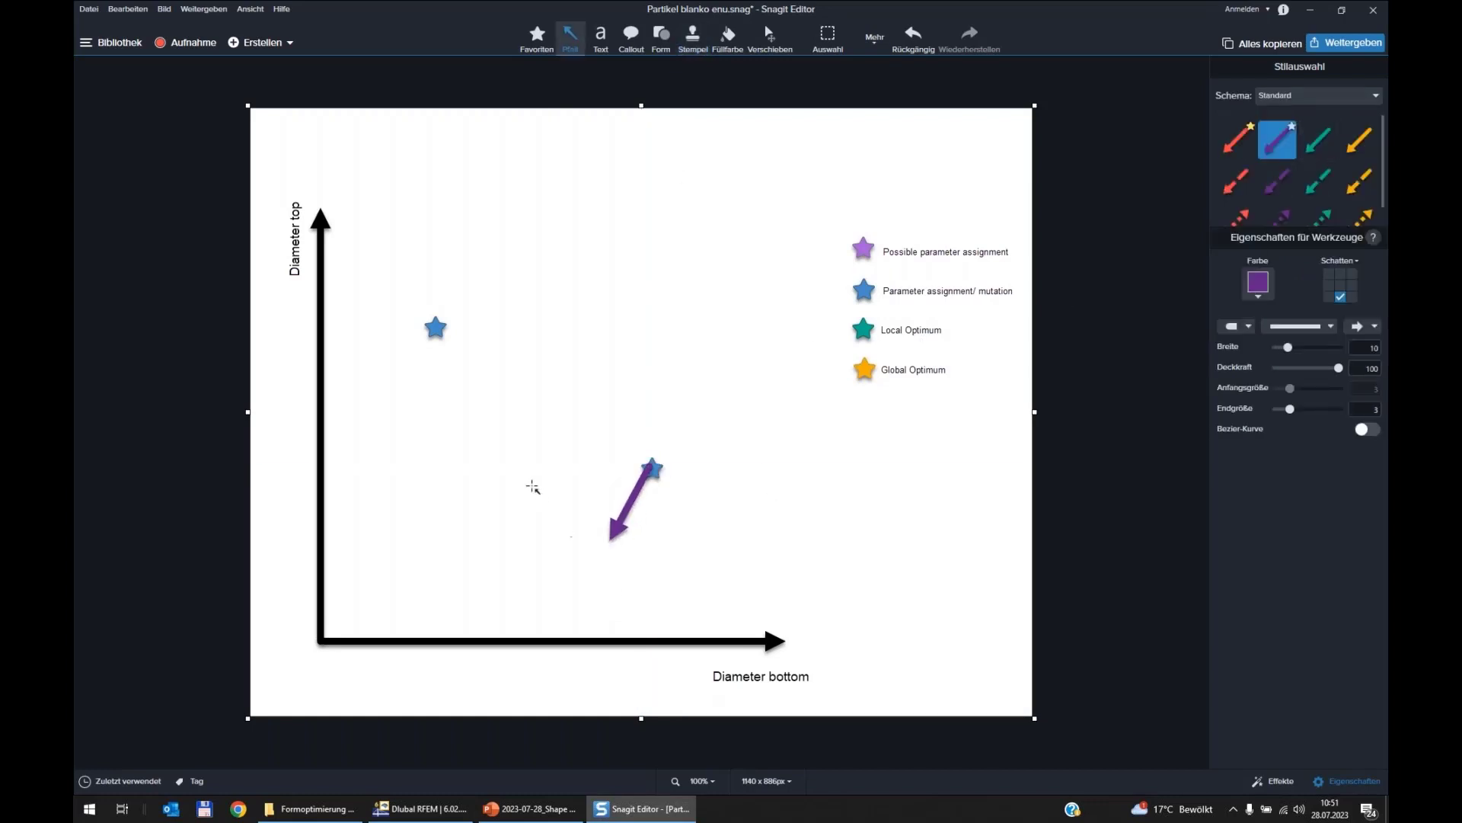
drag(438, 328, 508, 319)
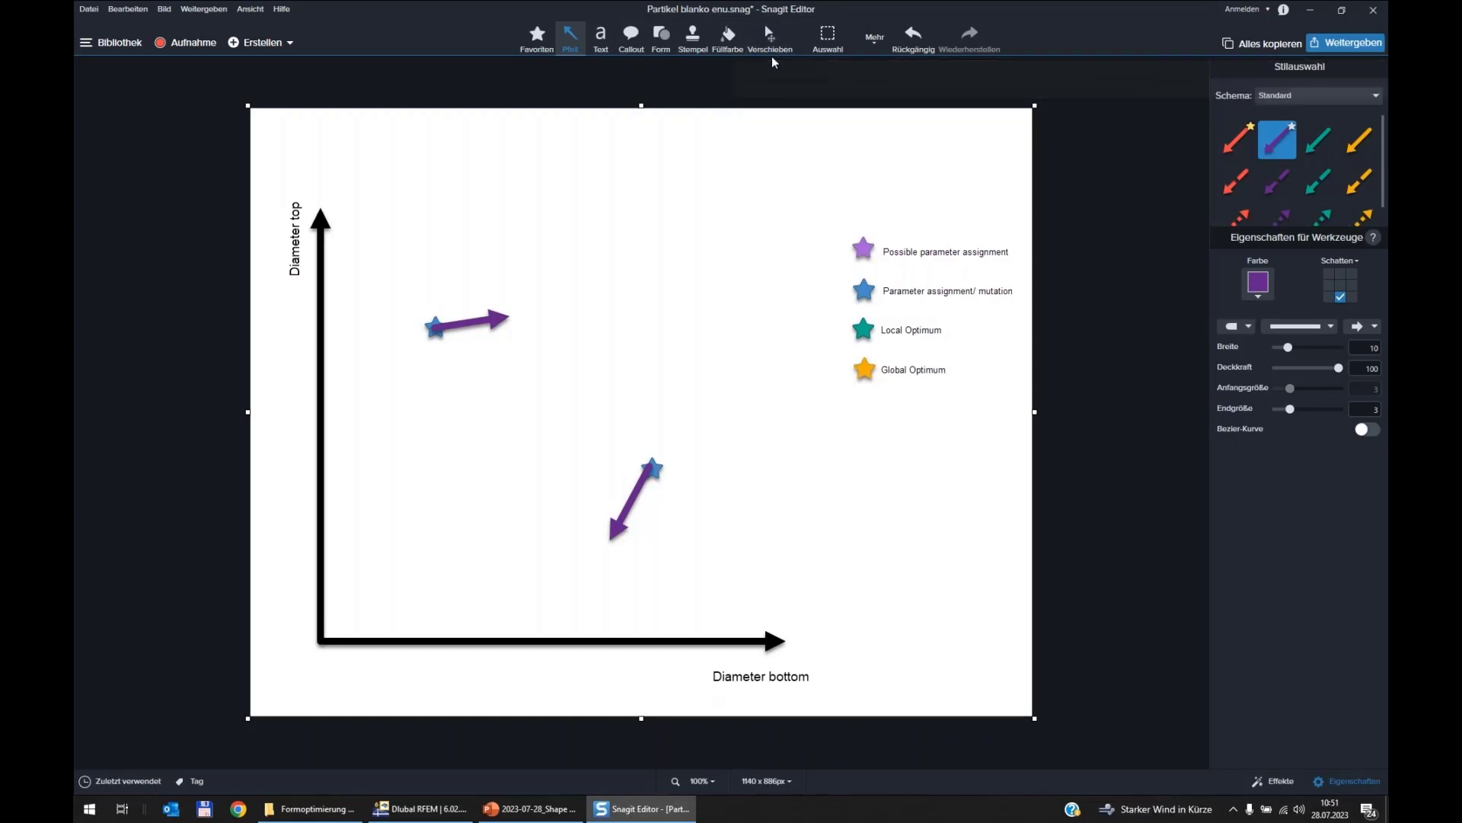
Stamp a teal ellipse on the plot and move it left between the stars.
click(697, 49)
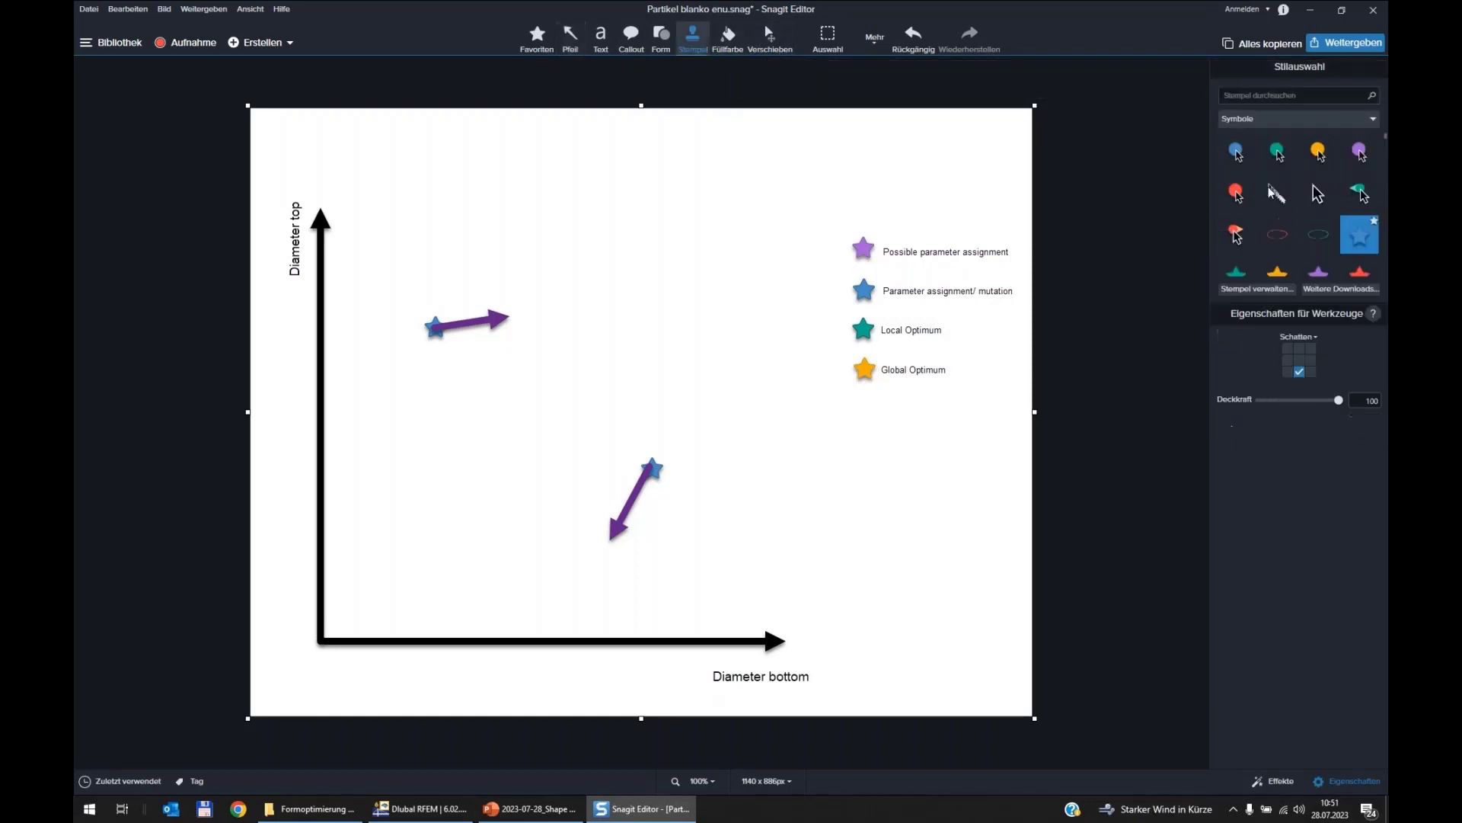
click(1326, 235)
click(601, 422)
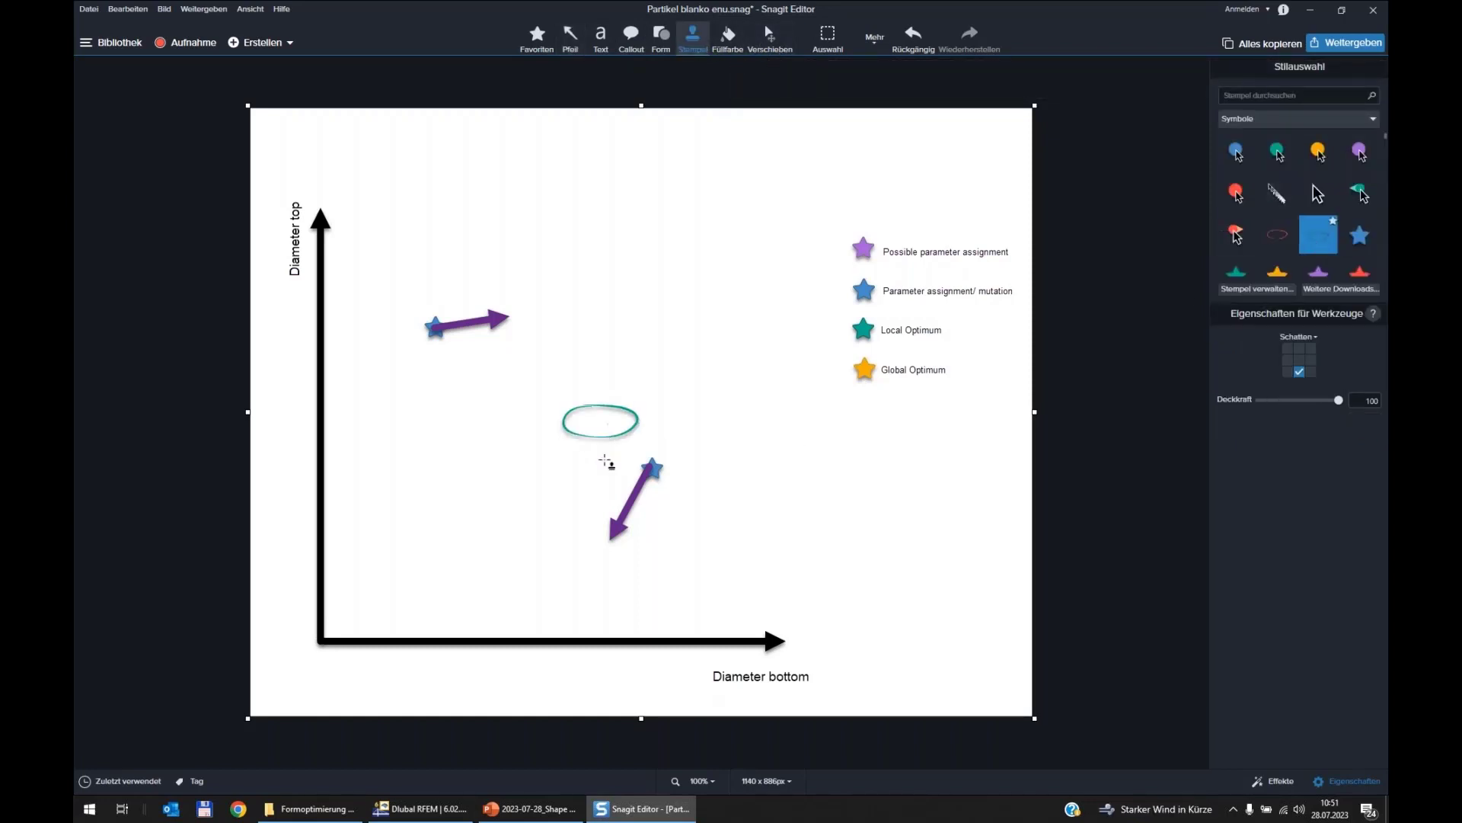
drag(591, 436, 486, 427)
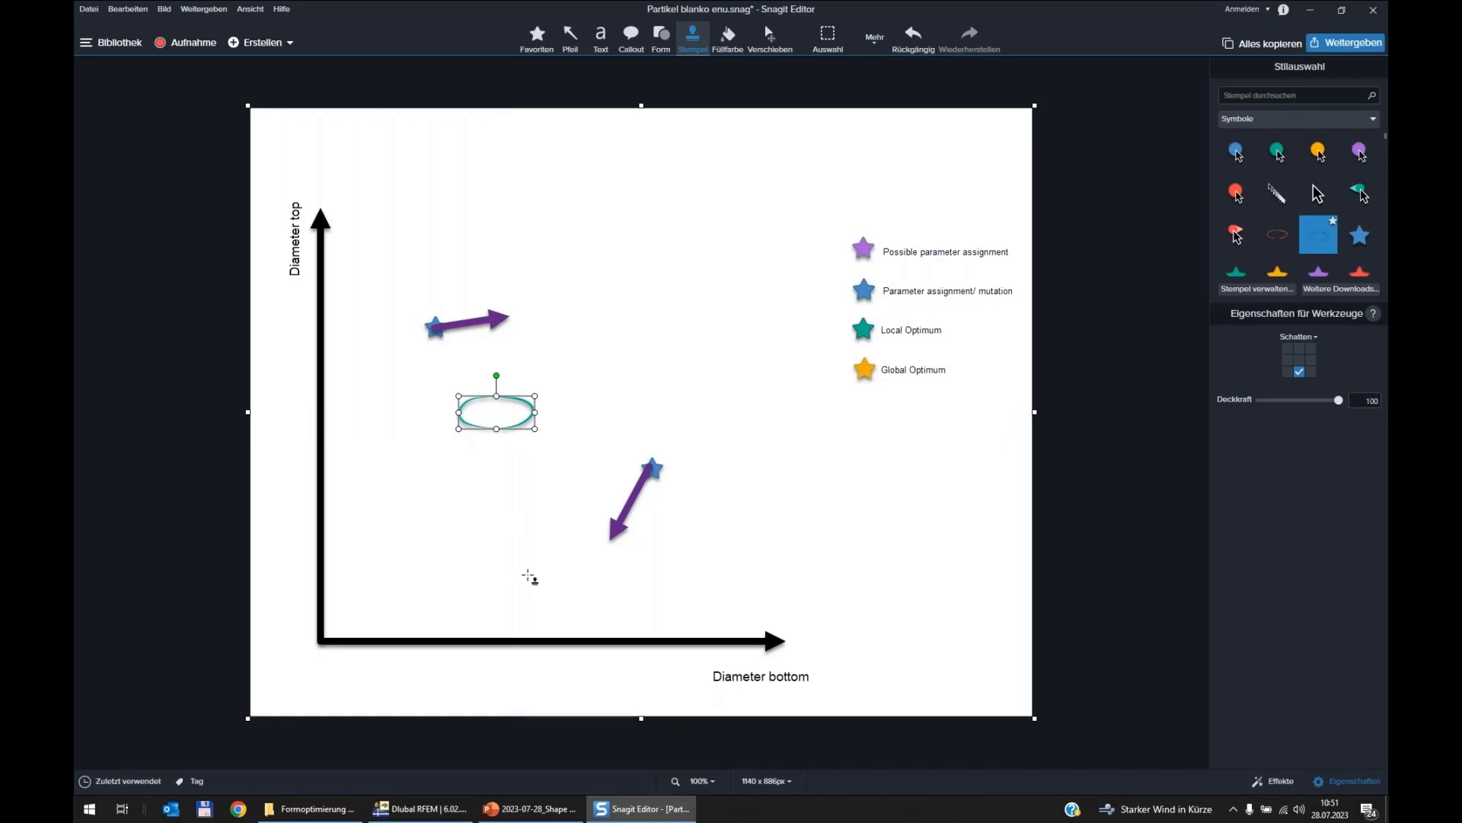
key(Escape)
Stamp blue stars at both arrow heads and delete the duplicate star at the upper arrow's tail.
click(1360, 234)
click(513, 316)
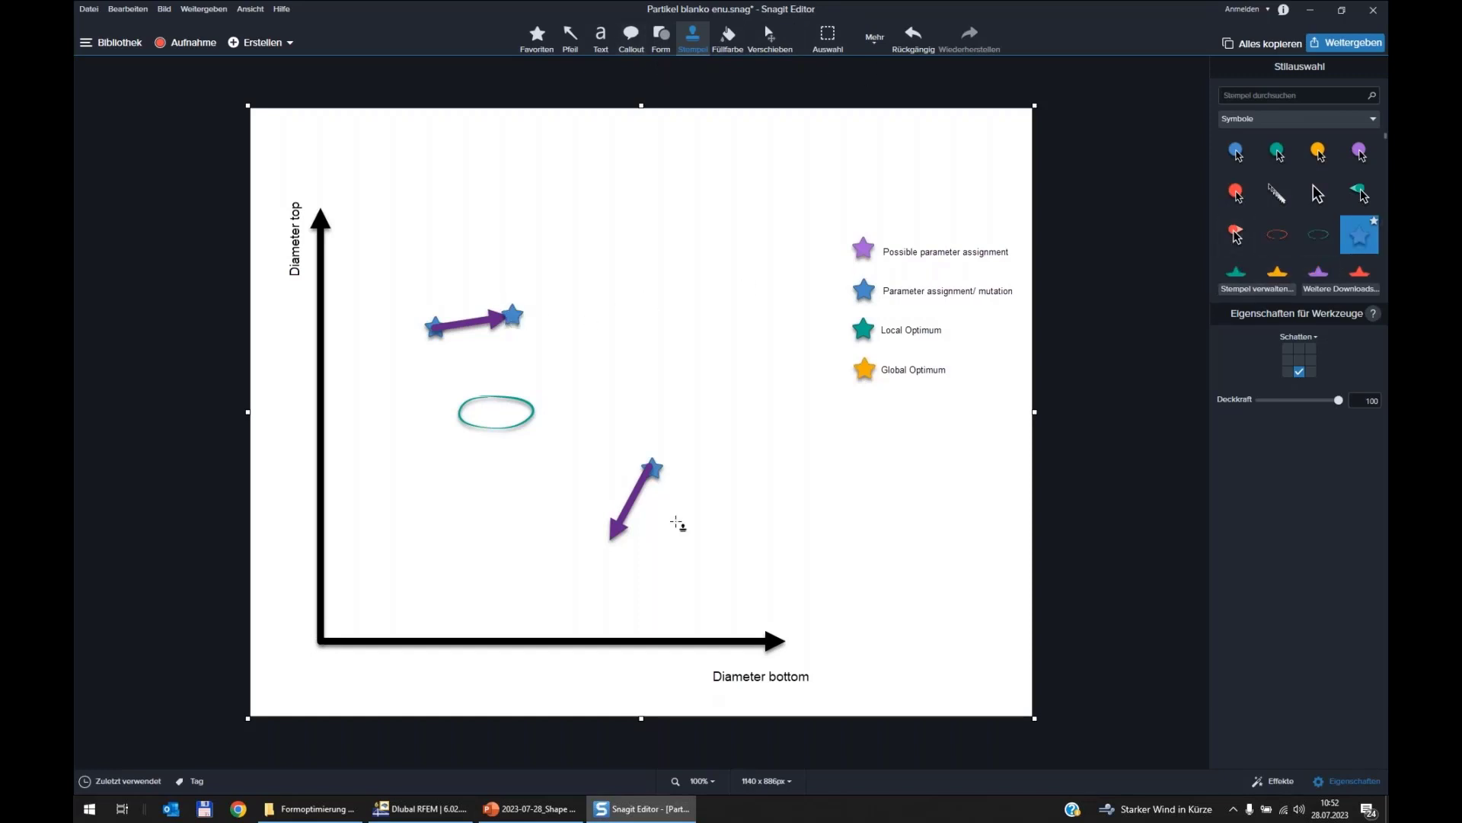
click(607, 541)
click(432, 330)
click(435, 328)
key(Delete)
click(434, 329)
Recolour the lower start star teal (local optimum) and the upper start star yellow (global optimum).
click(1236, 268)
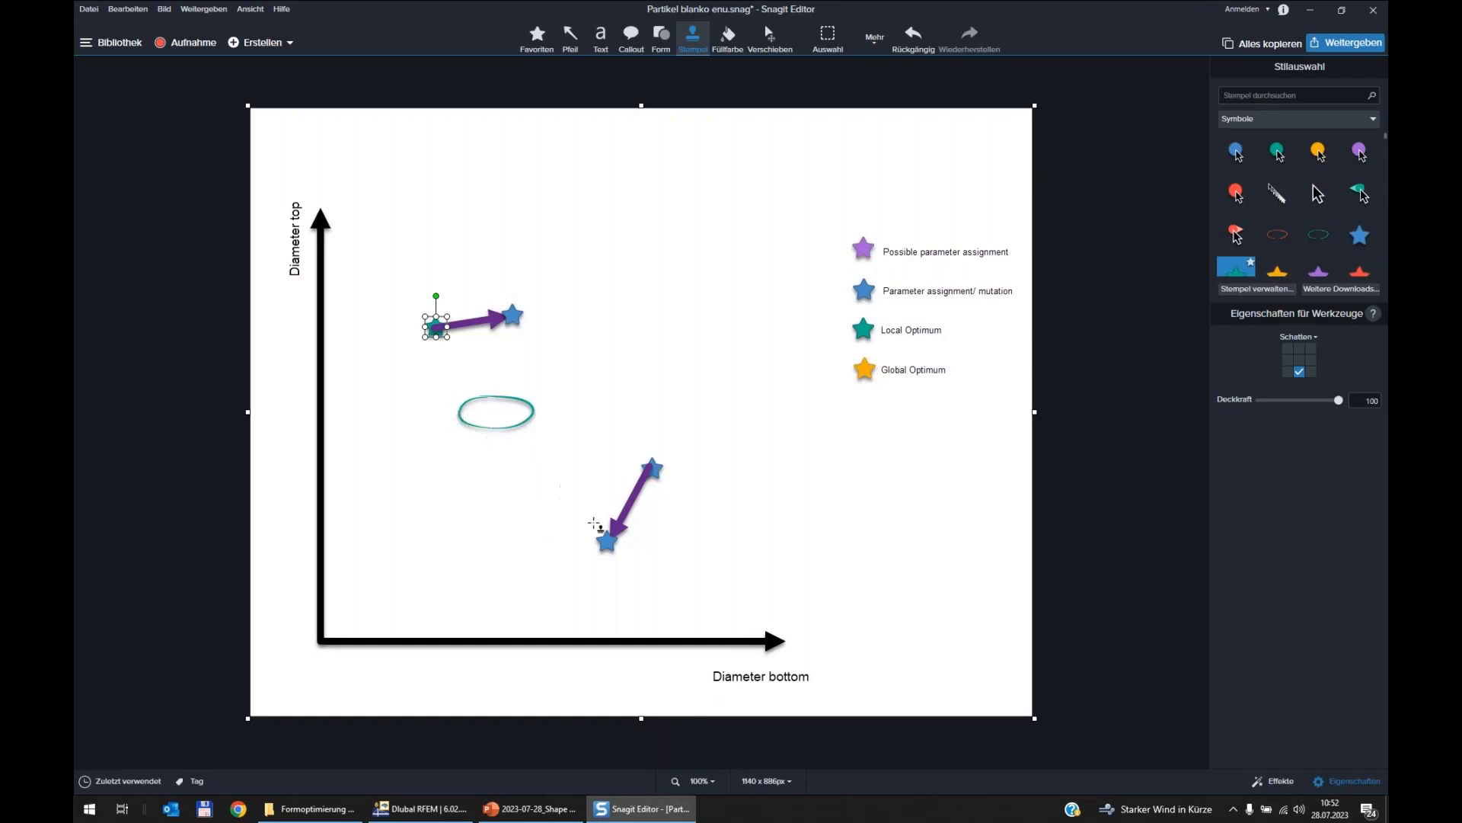
click(653, 467)
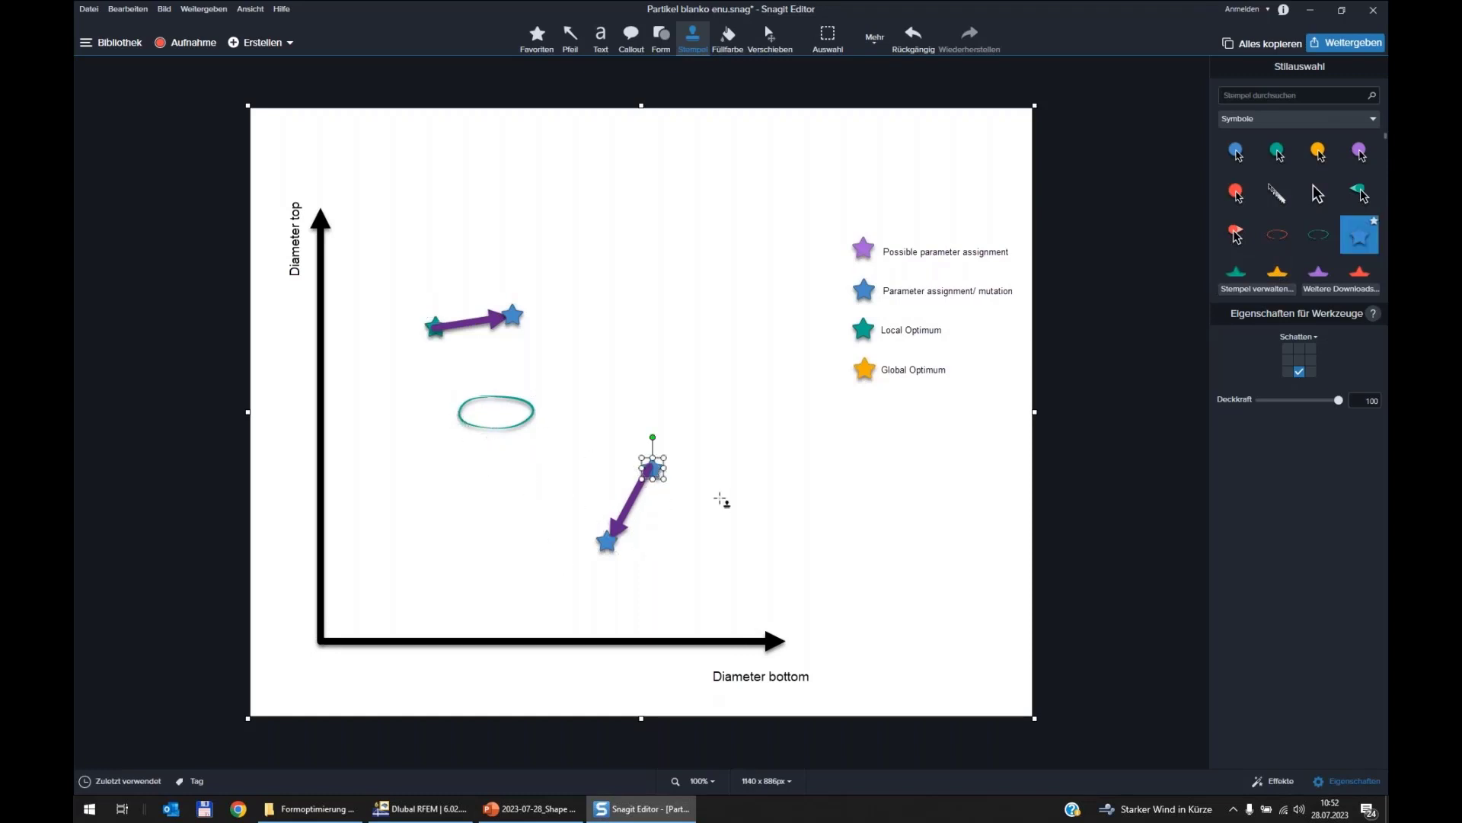
click(1242, 276)
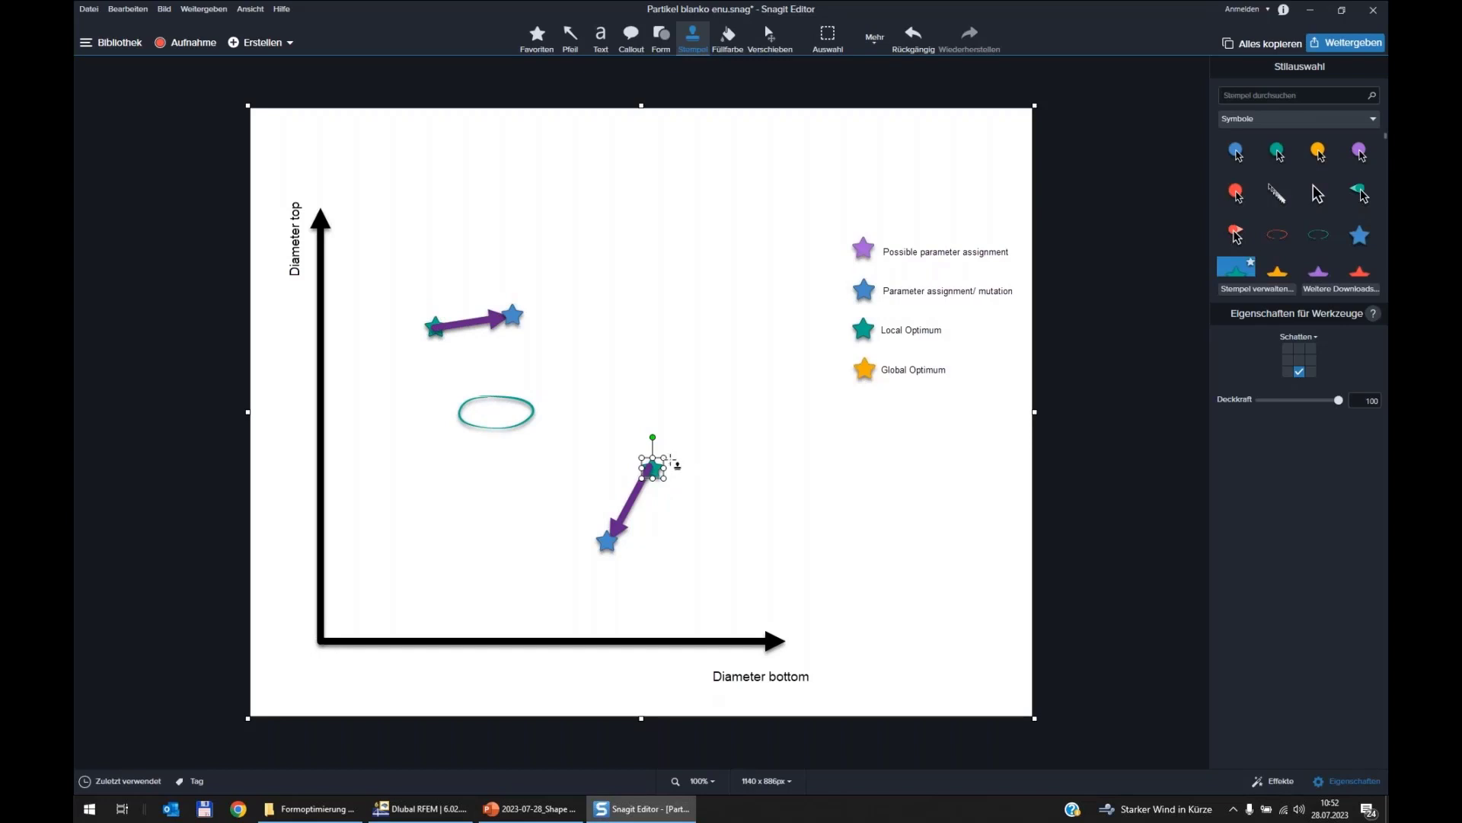
click(432, 324)
click(1277, 268)
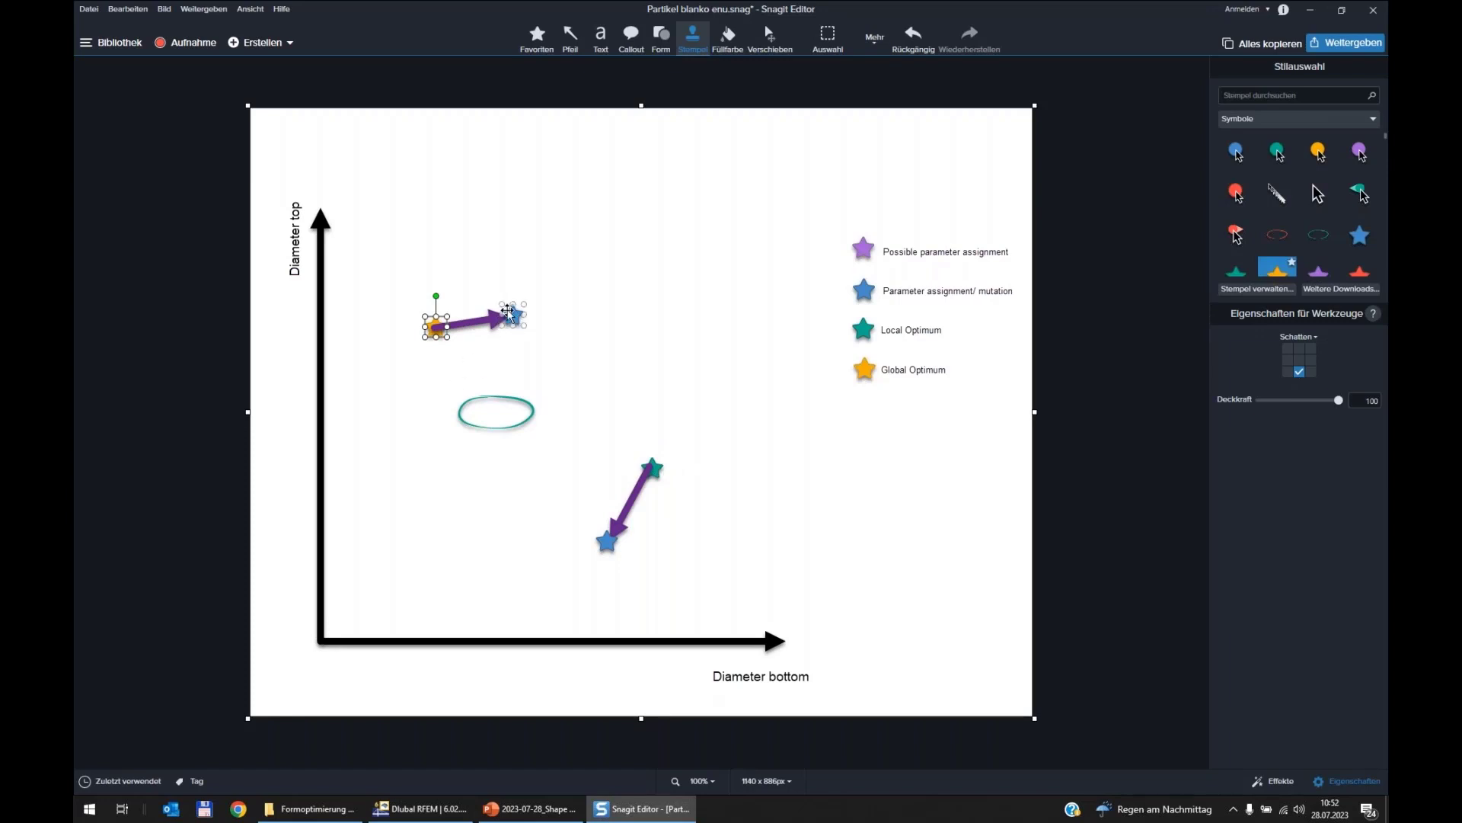
click(565, 40)
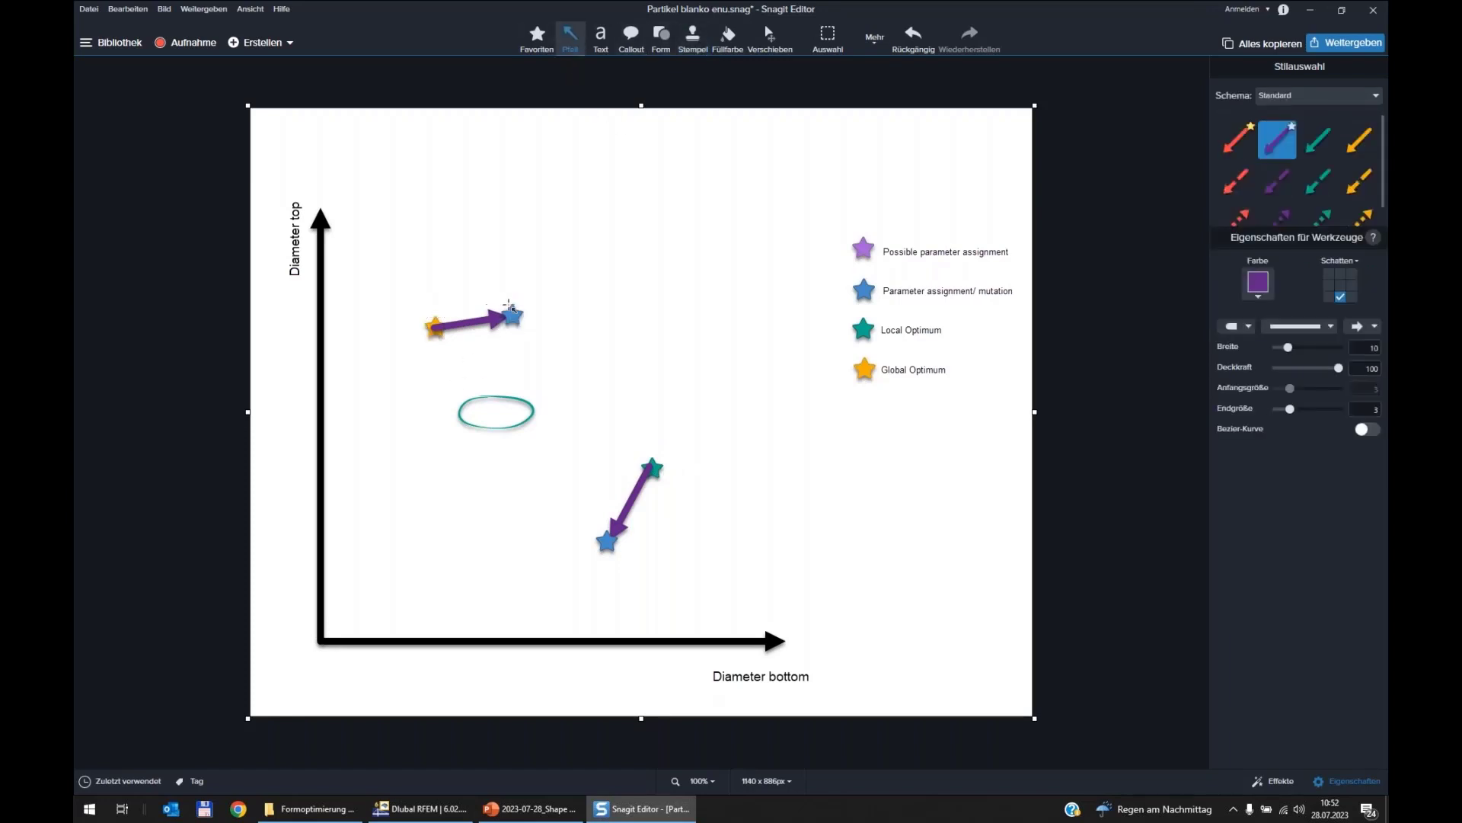
Draw purple arrows extending both paths and stamp blue stars at their heads.
mouse_move(511, 315)
mouse_down()
mouse_move(522, 192)
mouse_move(441, 287)
mouse_move(586, 198)
mouse_move(461, 364)
mouse_move(523, 314)
mouse_move(546, 329)
mouse_move(496, 352)
mouse_move(525, 313)
mouse_move(426, 327)
mouse_move(445, 344)
mouse_up()
mouse_move(607, 543)
mouse_down()
mouse_move(581, 574)
mouse_move(506, 571)
mouse_move(509, 597)
mouse_move(532, 548)
mouse_move(558, 537)
mouse_move(608, 551)
mouse_up()
mouse_move(607, 544)
mouse_down()
mouse_move(567, 610)
mouse_move(441, 336)
mouse_move(527, 604)
mouse_move(504, 543)
mouse_move(520, 539)
mouse_up()
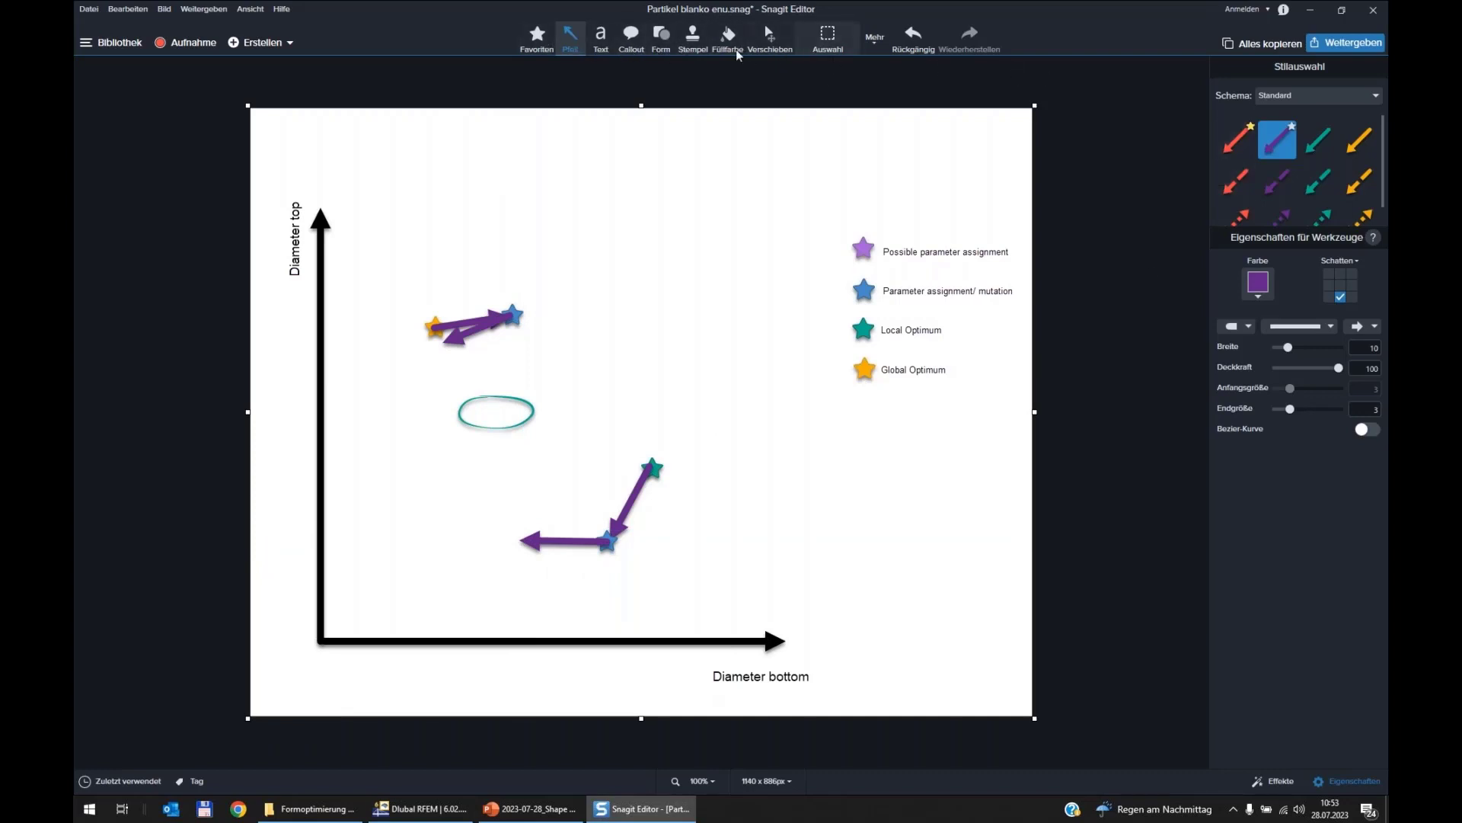
click(693, 38)
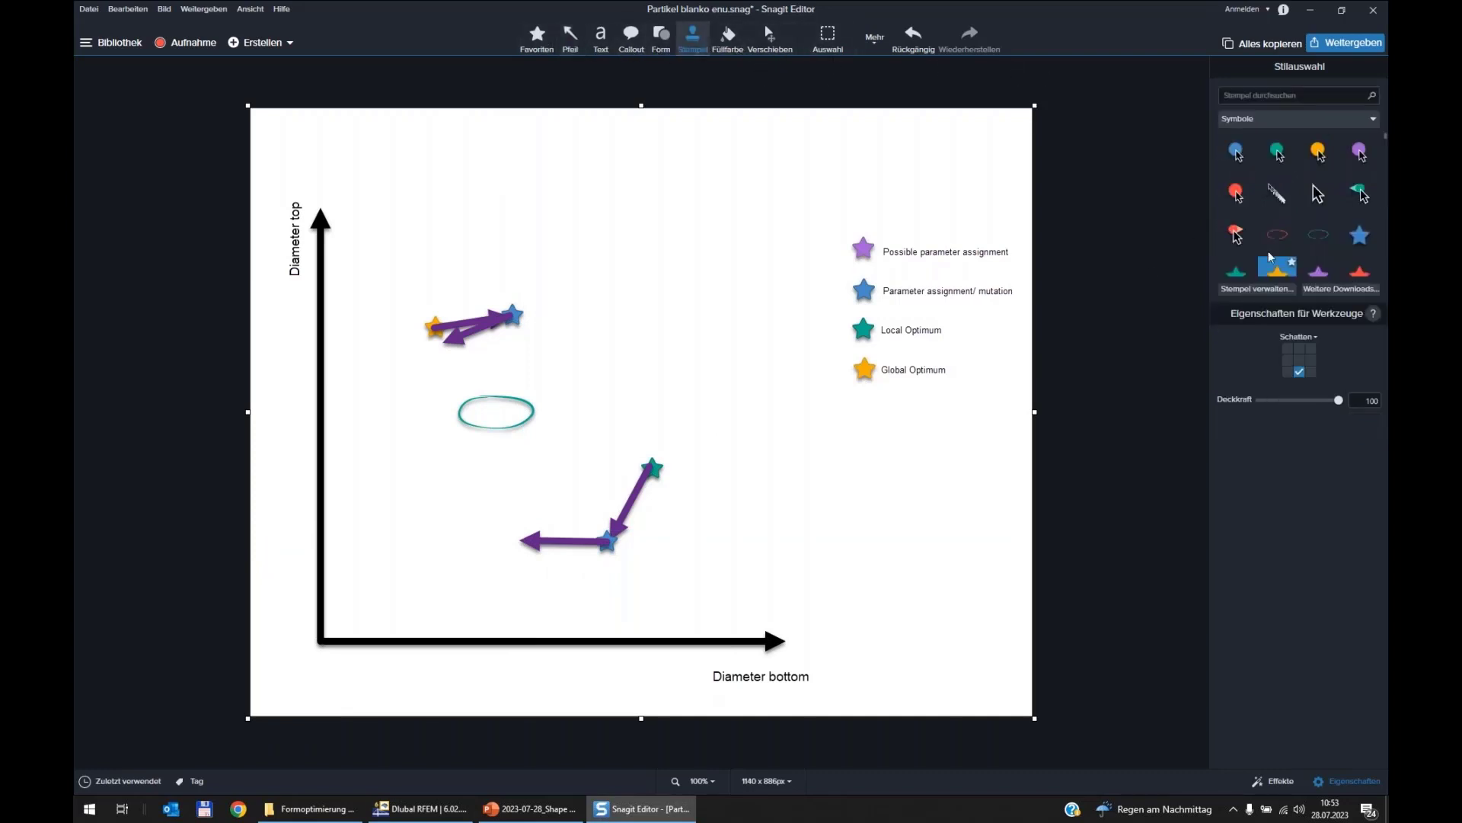
click(442, 349)
click(515, 540)
click(431, 344)
Recolour the new path-end stars teal, the lower path's upper star blue, and the upper-cluster star orange.
click(438, 352)
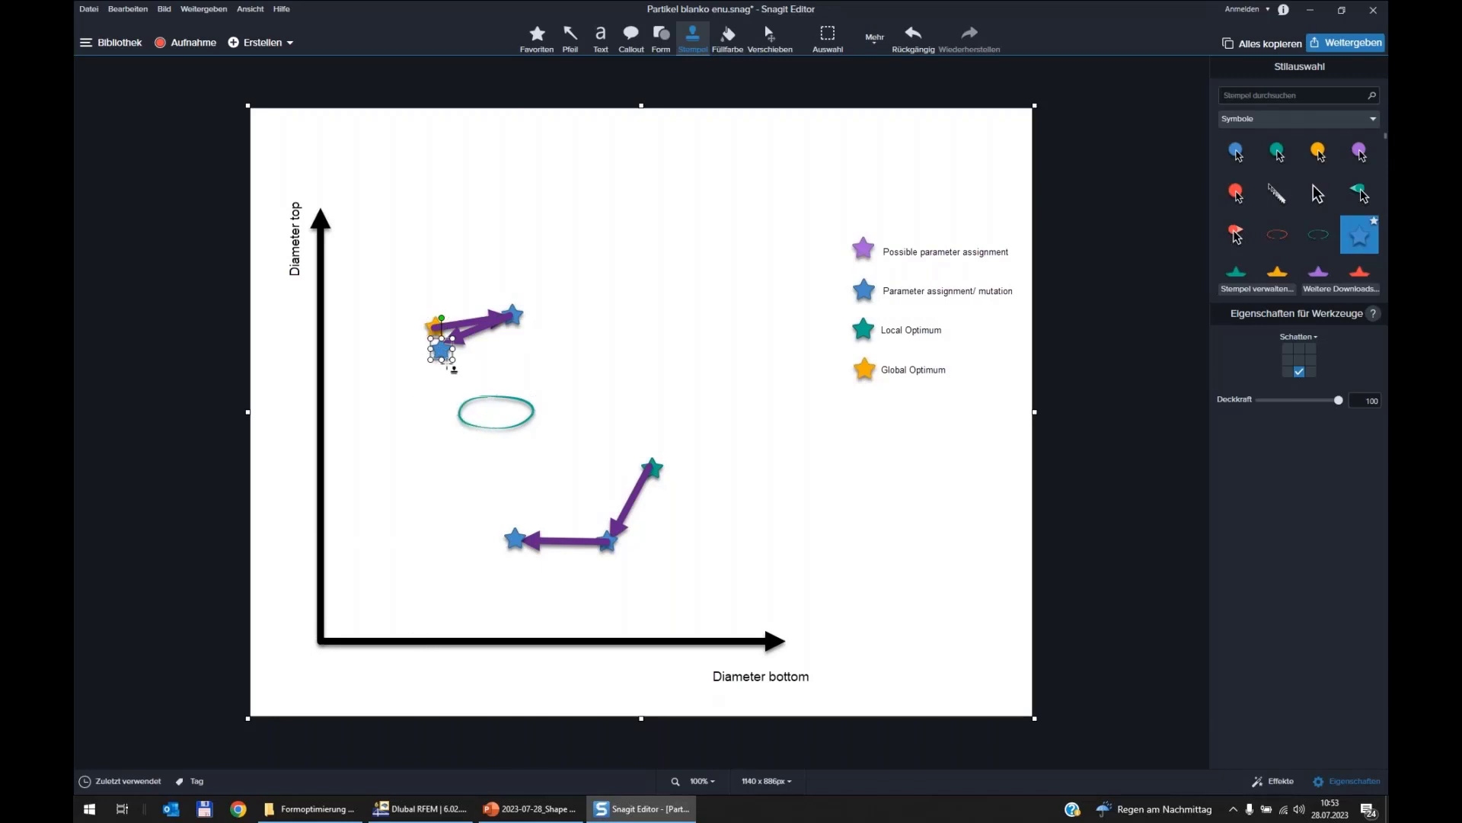
click(1238, 276)
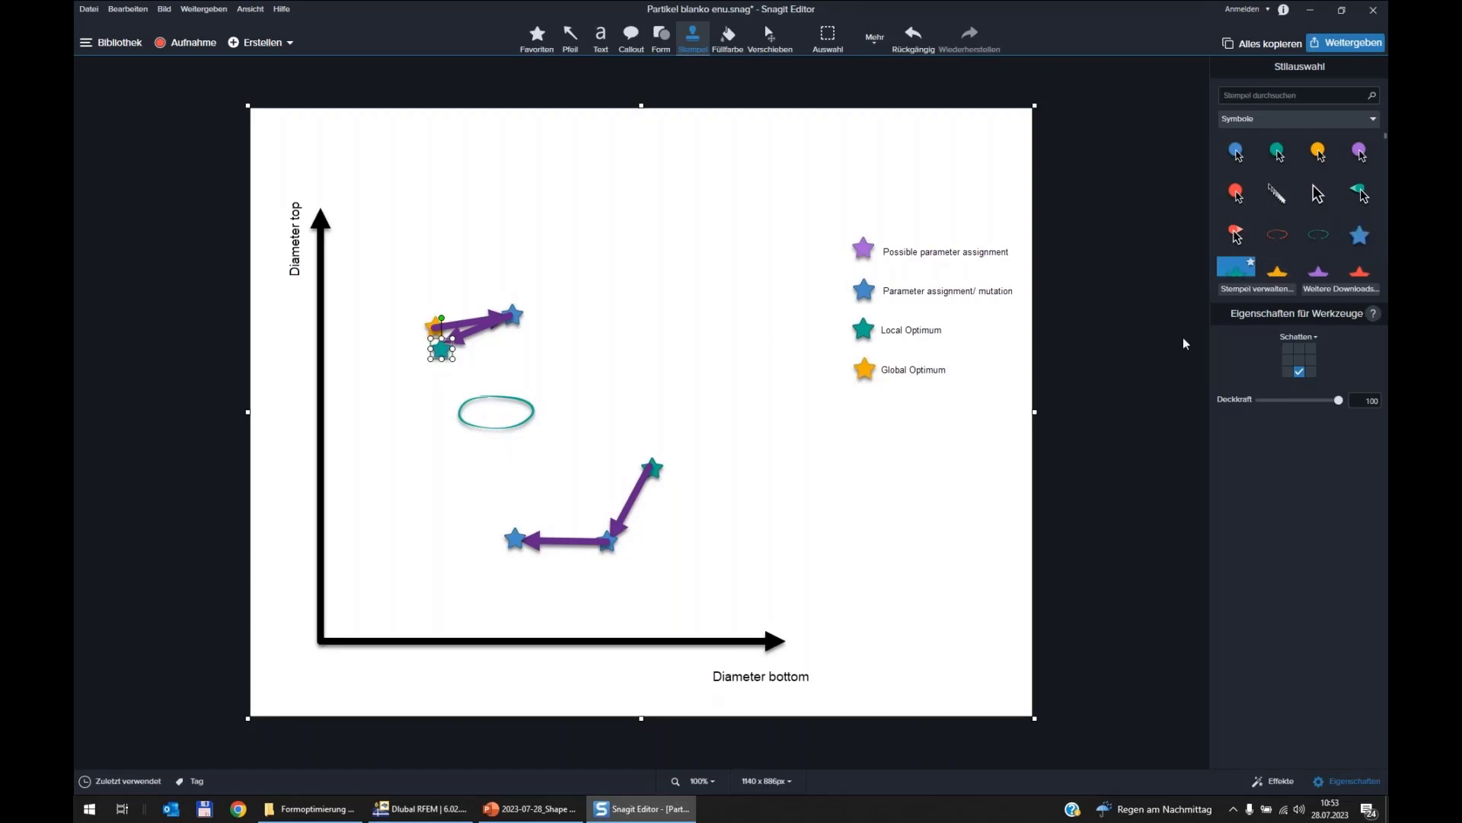
click(513, 542)
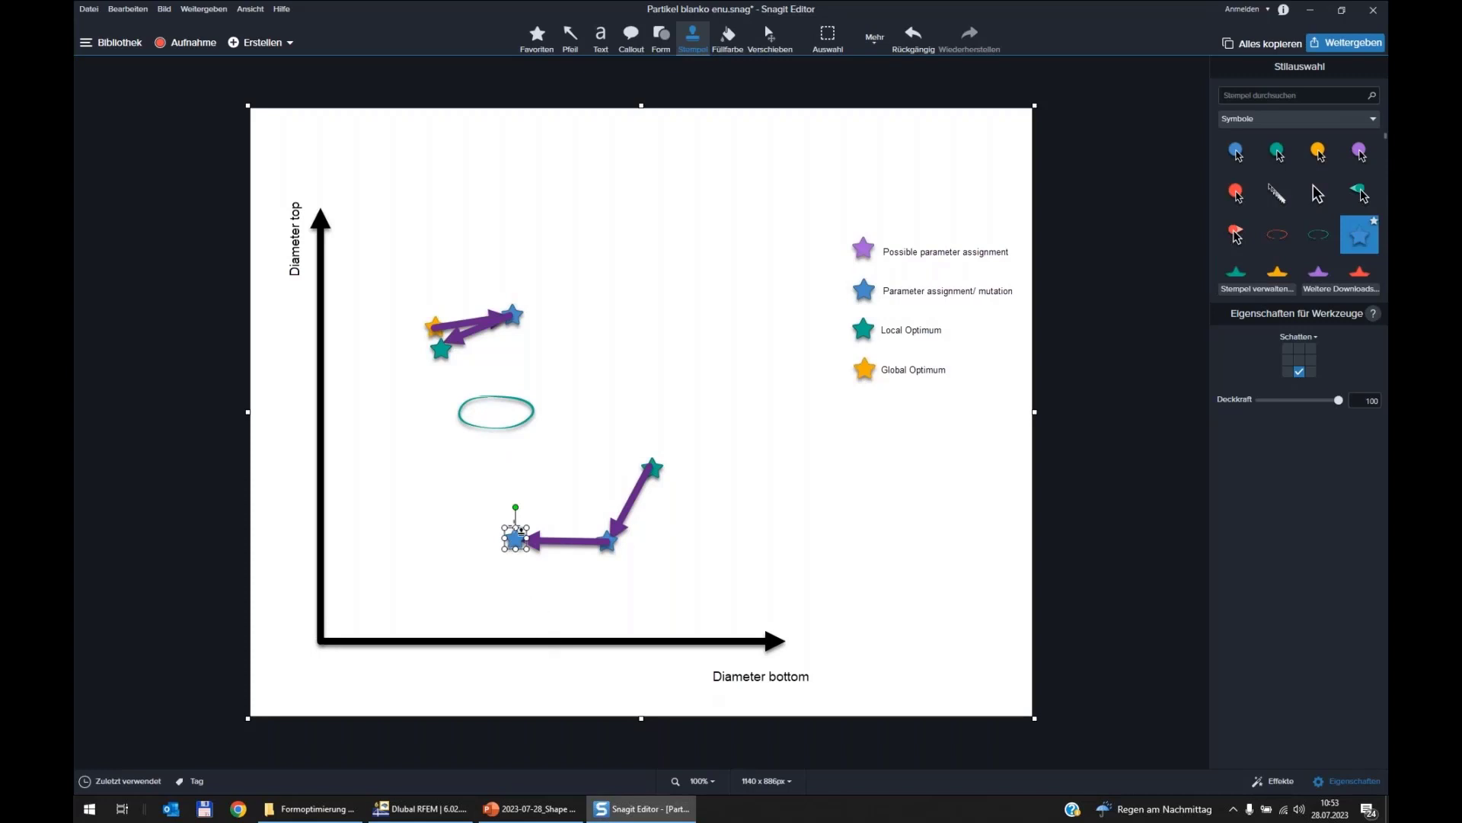
click(1237, 271)
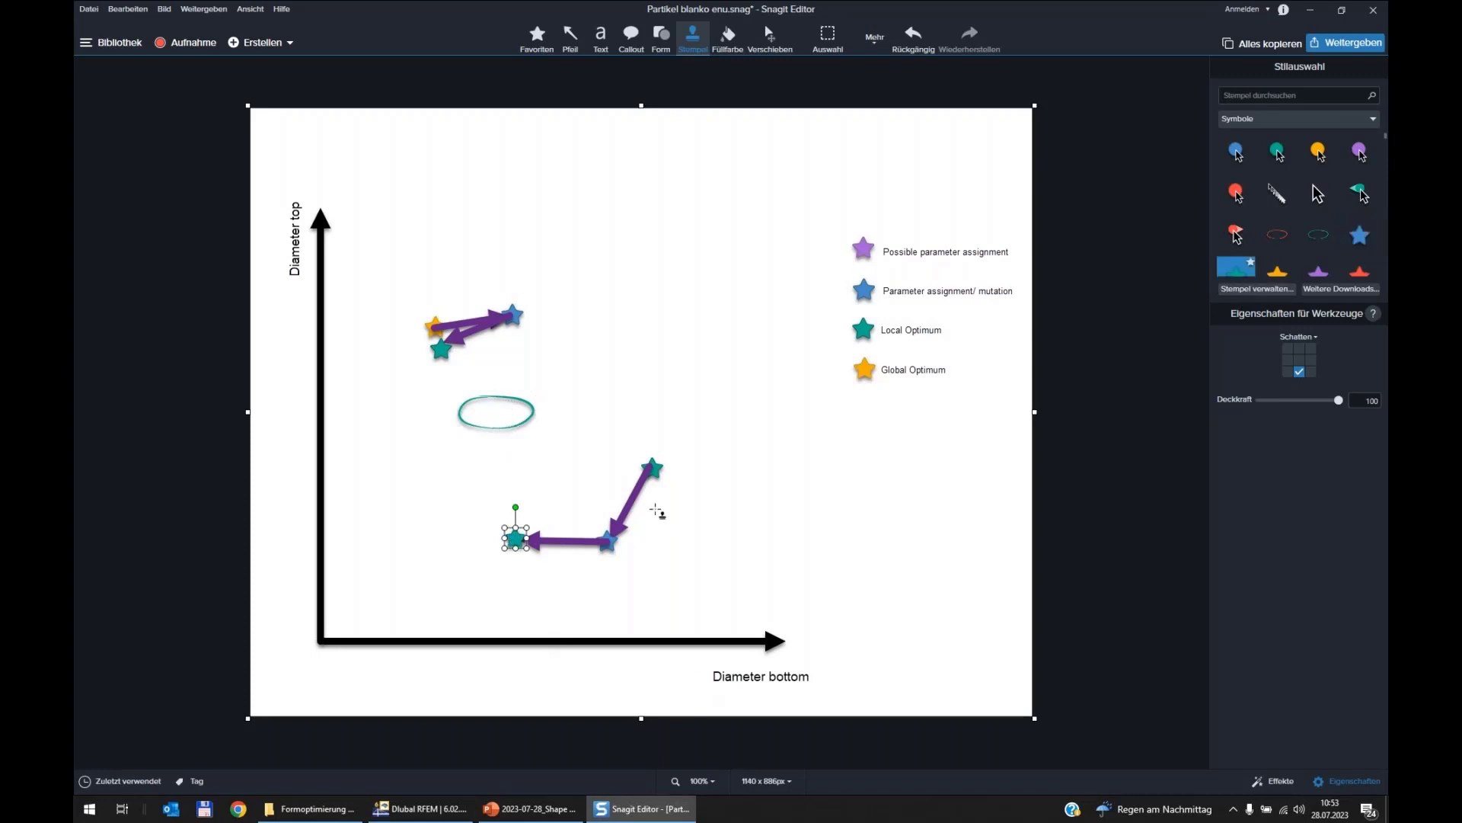
click(652, 468)
click(1360, 235)
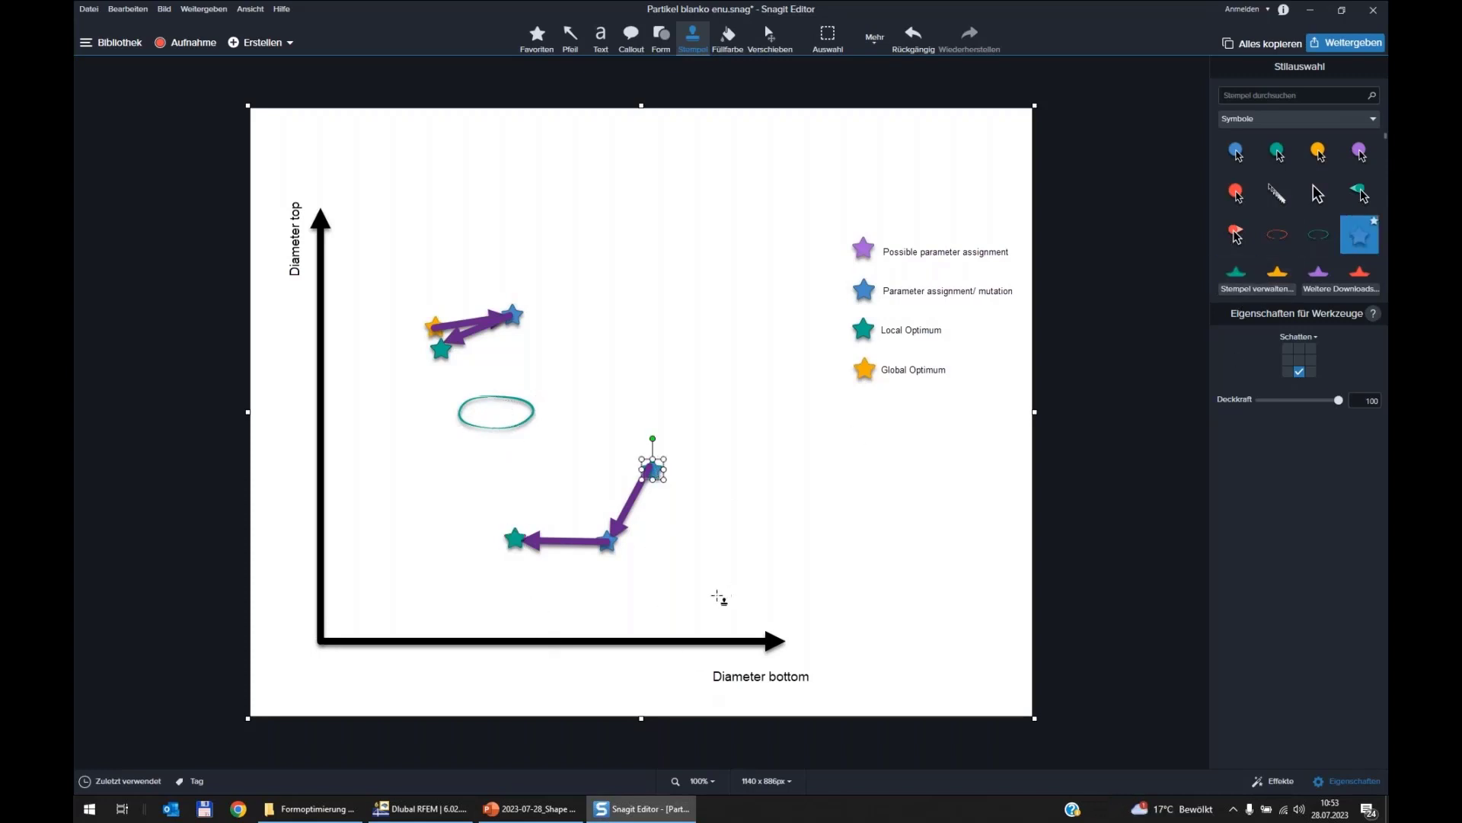
click(436, 327)
click(441, 349)
click(1278, 270)
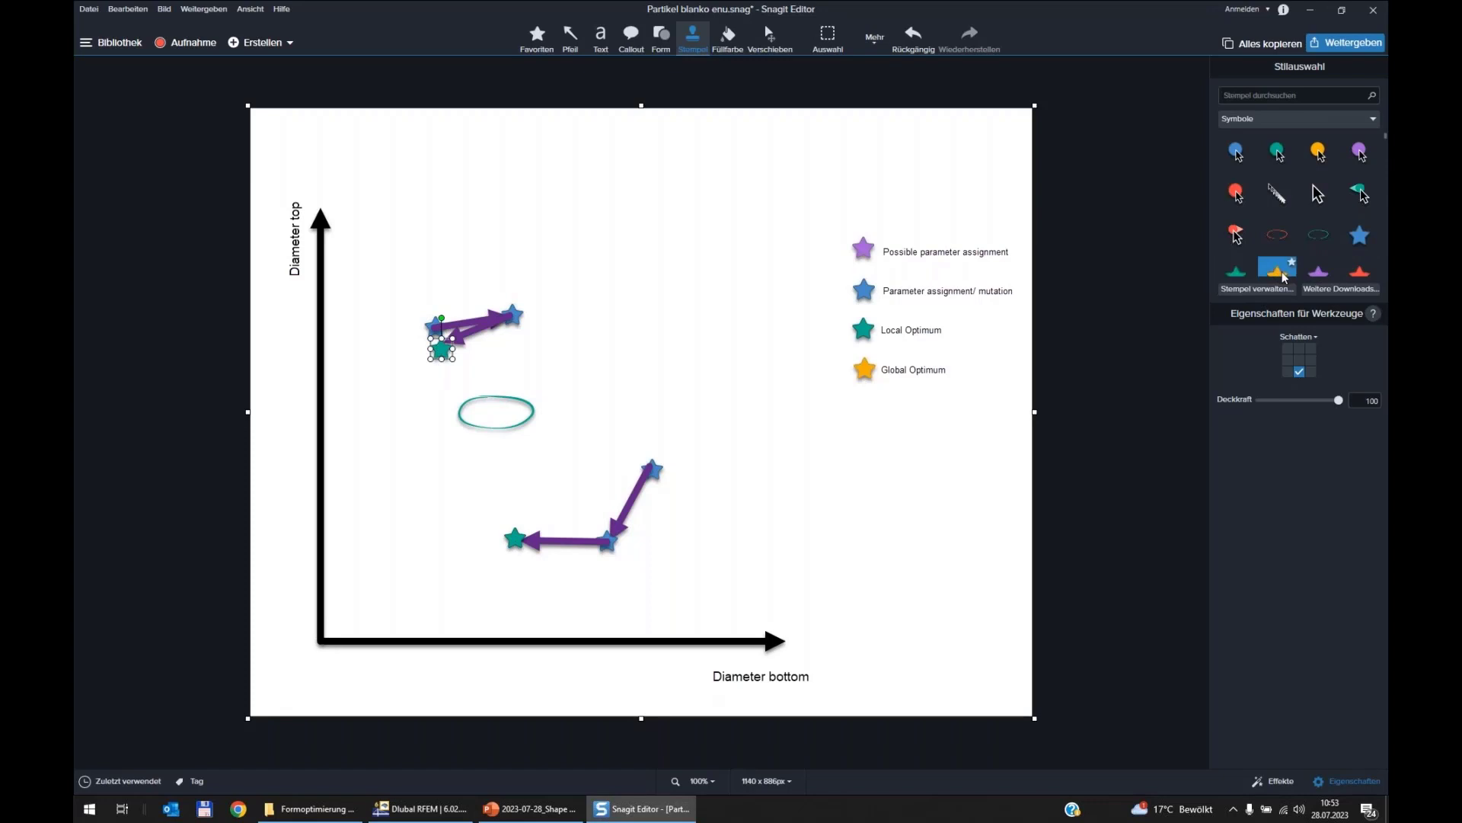
Draw purple arrows from the lower teal star and the orange star, with blue stars at both tips.
click(570, 42)
drag(515, 539, 569, 494)
mouse_move(635, 528)
mouse_down()
mouse_move(640, 551)
mouse_move(529, 572)
mouse_move(513, 533)
mouse_move(410, 541)
mouse_move(431, 537)
mouse_move(439, 497)
mouse_move(460, 485)
mouse_up()
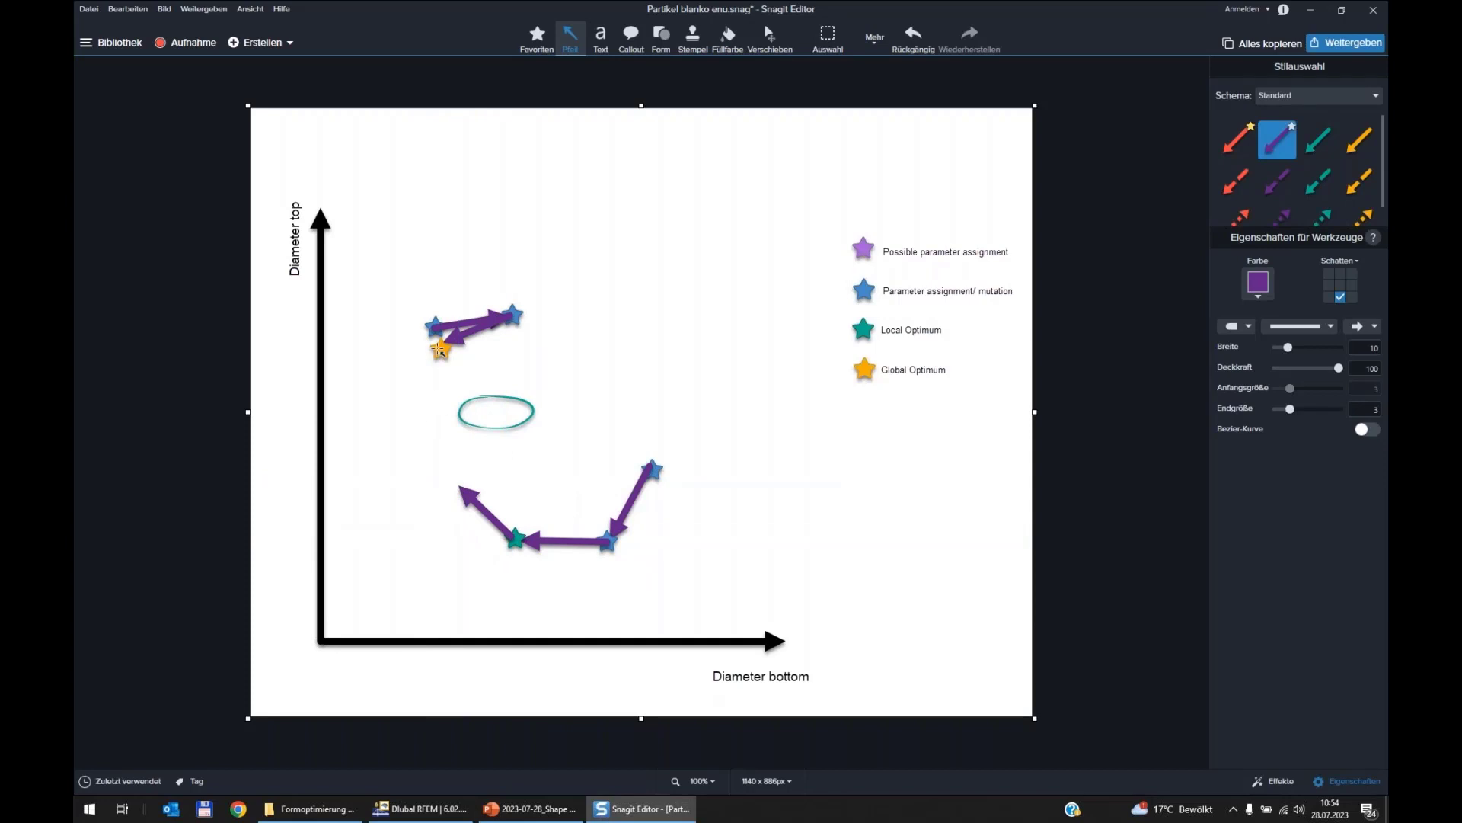
mouse_move(440, 349)
mouse_down()
mouse_move(359, 386)
mouse_move(496, 330)
mouse_move(369, 377)
mouse_up()
click(691, 38)
click(1360, 235)
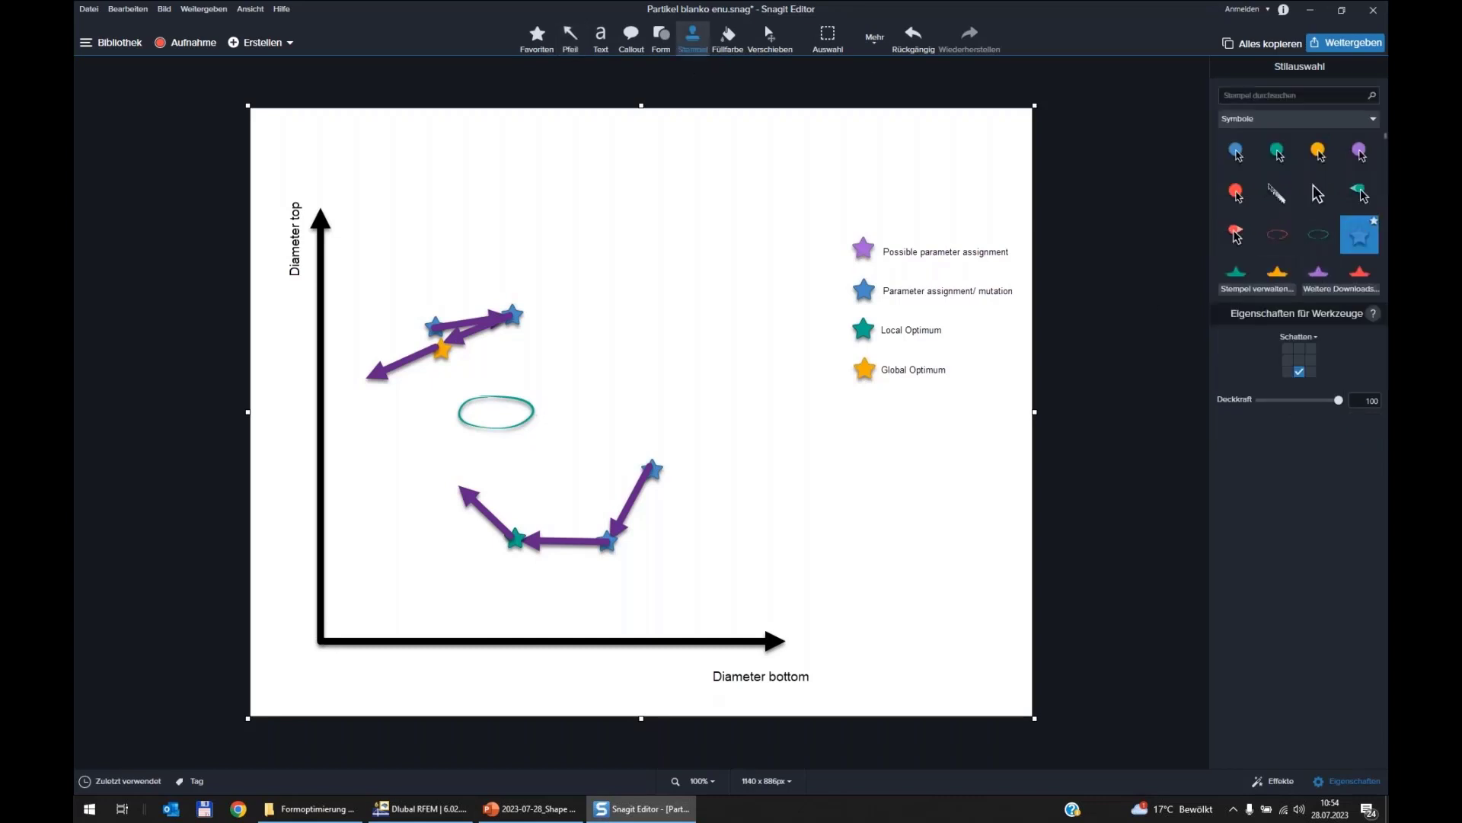
click(367, 375)
click(457, 485)
Recolour the new lower star teal and the bottom star blue, keeping the upper-cluster star orange.
click(365, 376)
click(457, 486)
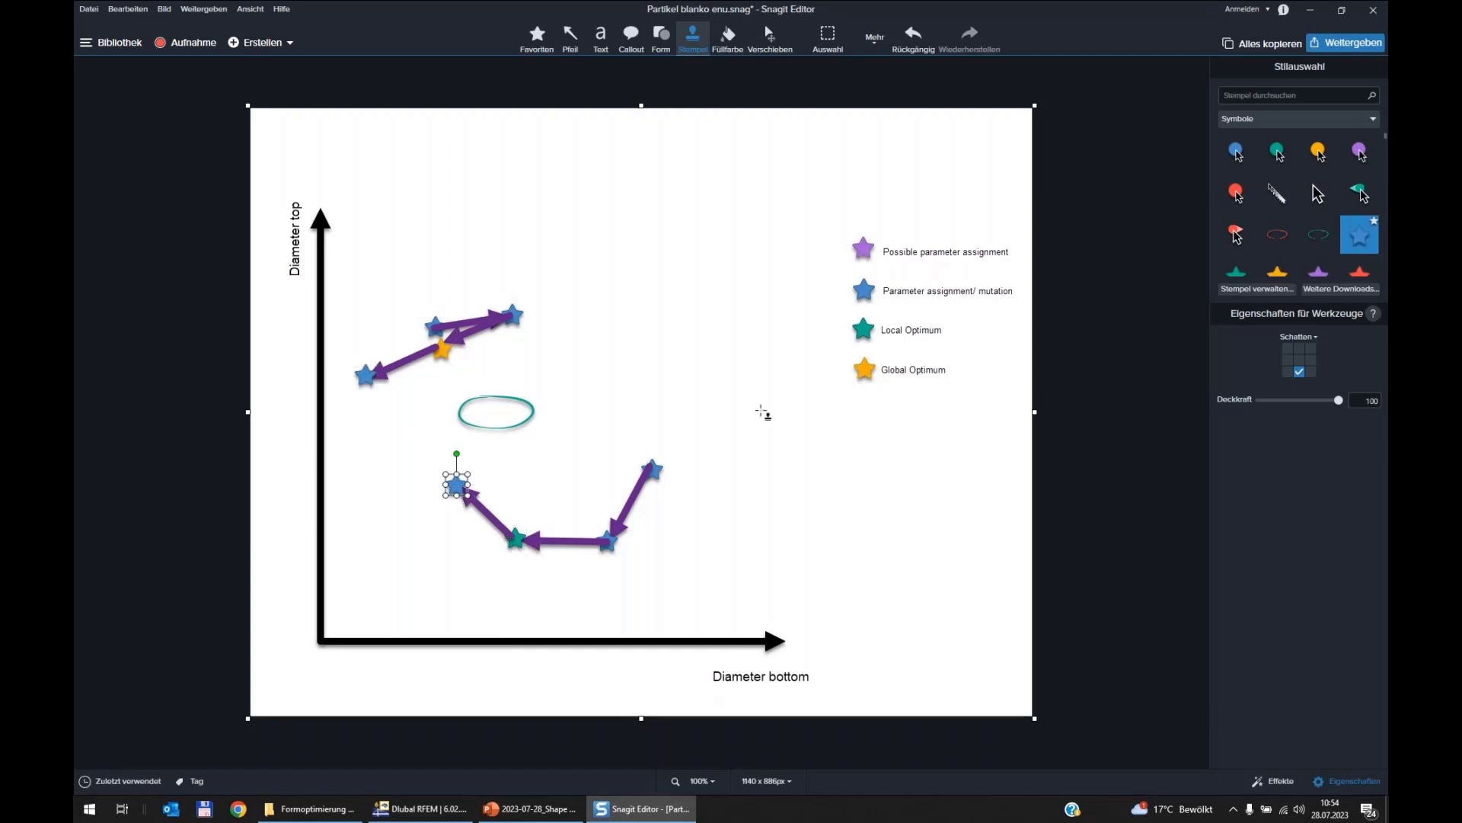
click(1235, 270)
click(516, 538)
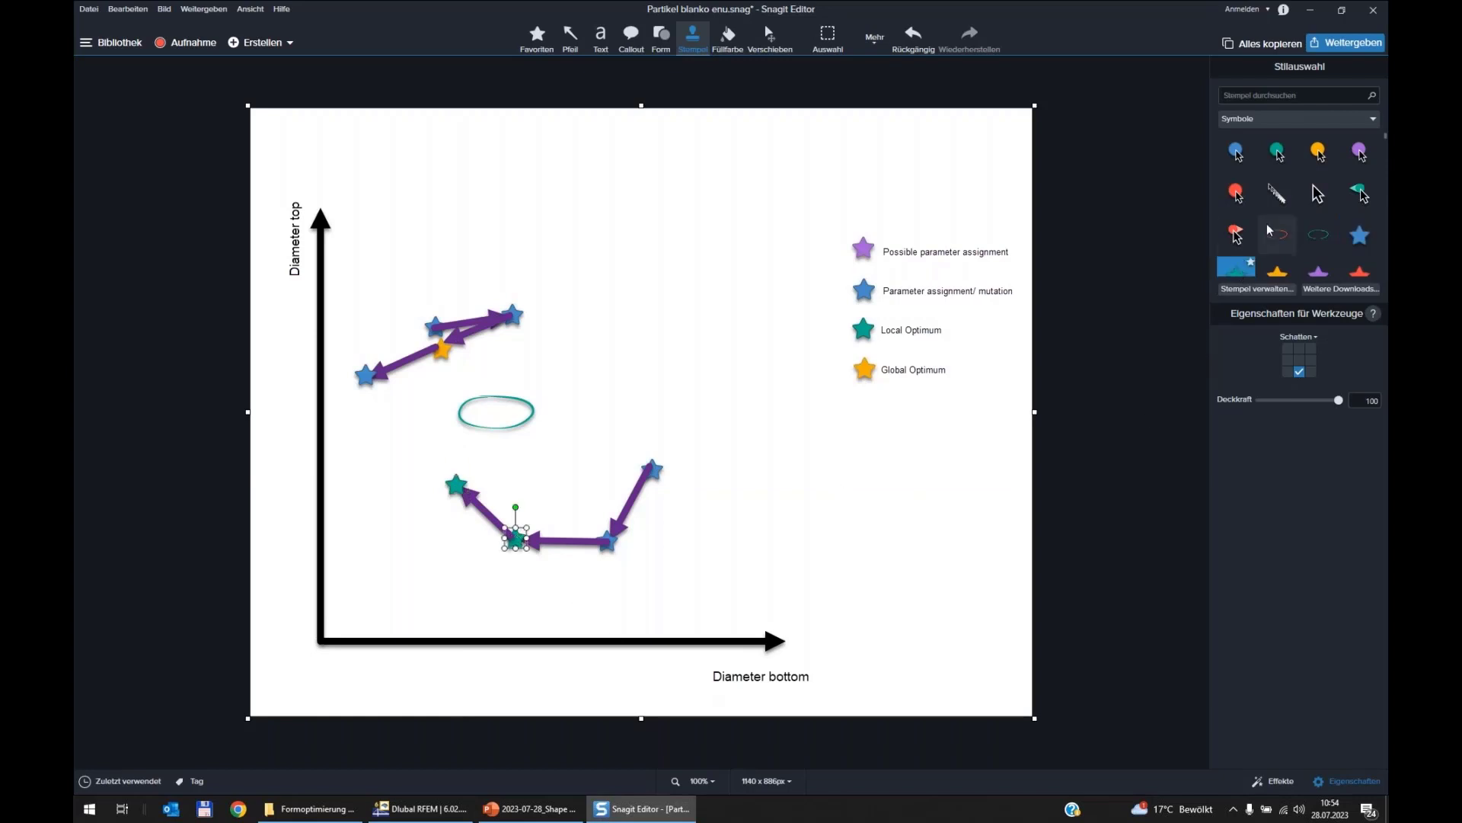
click(1356, 236)
click(366, 373)
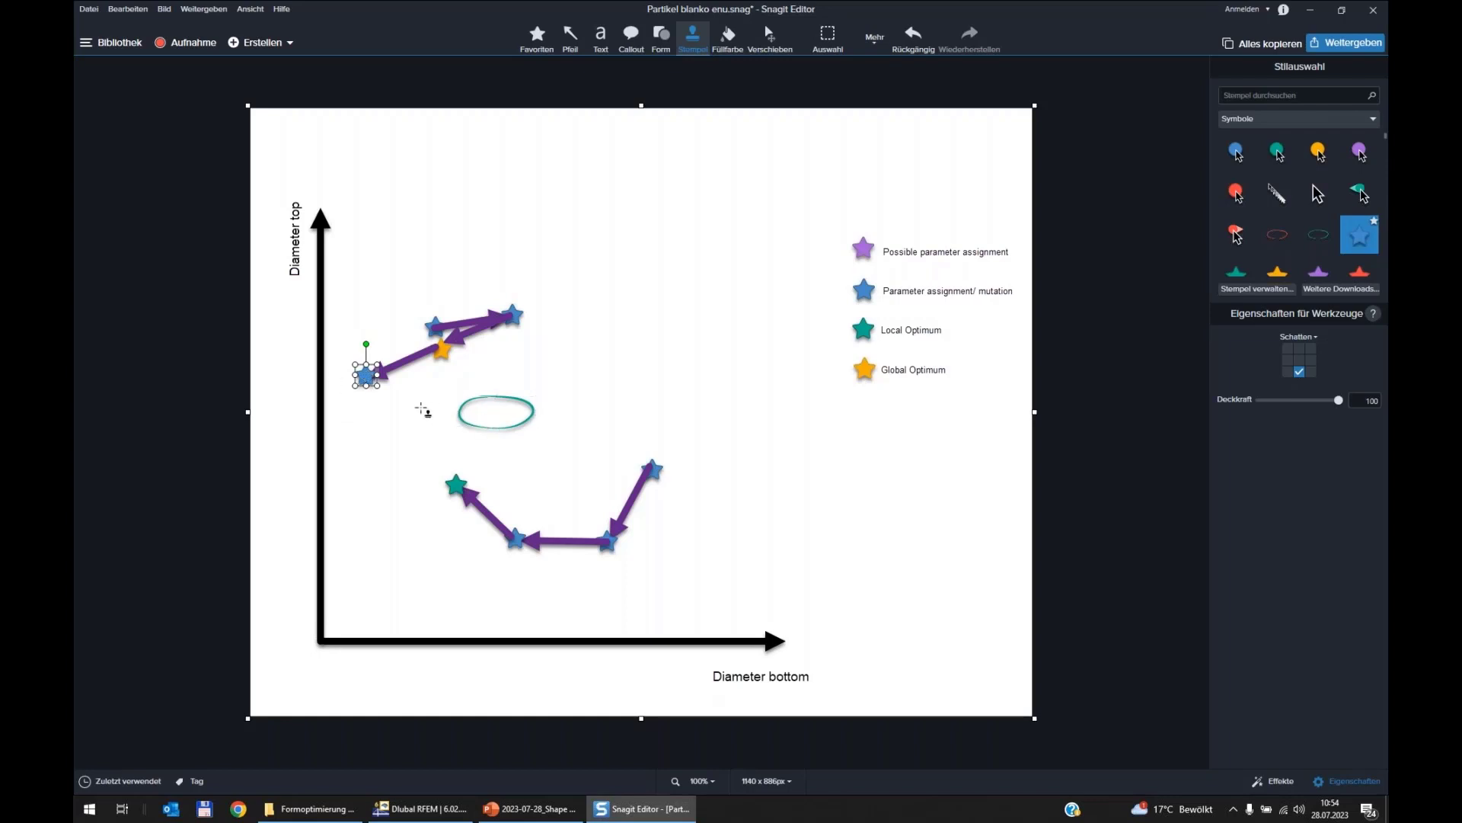
click(443, 352)
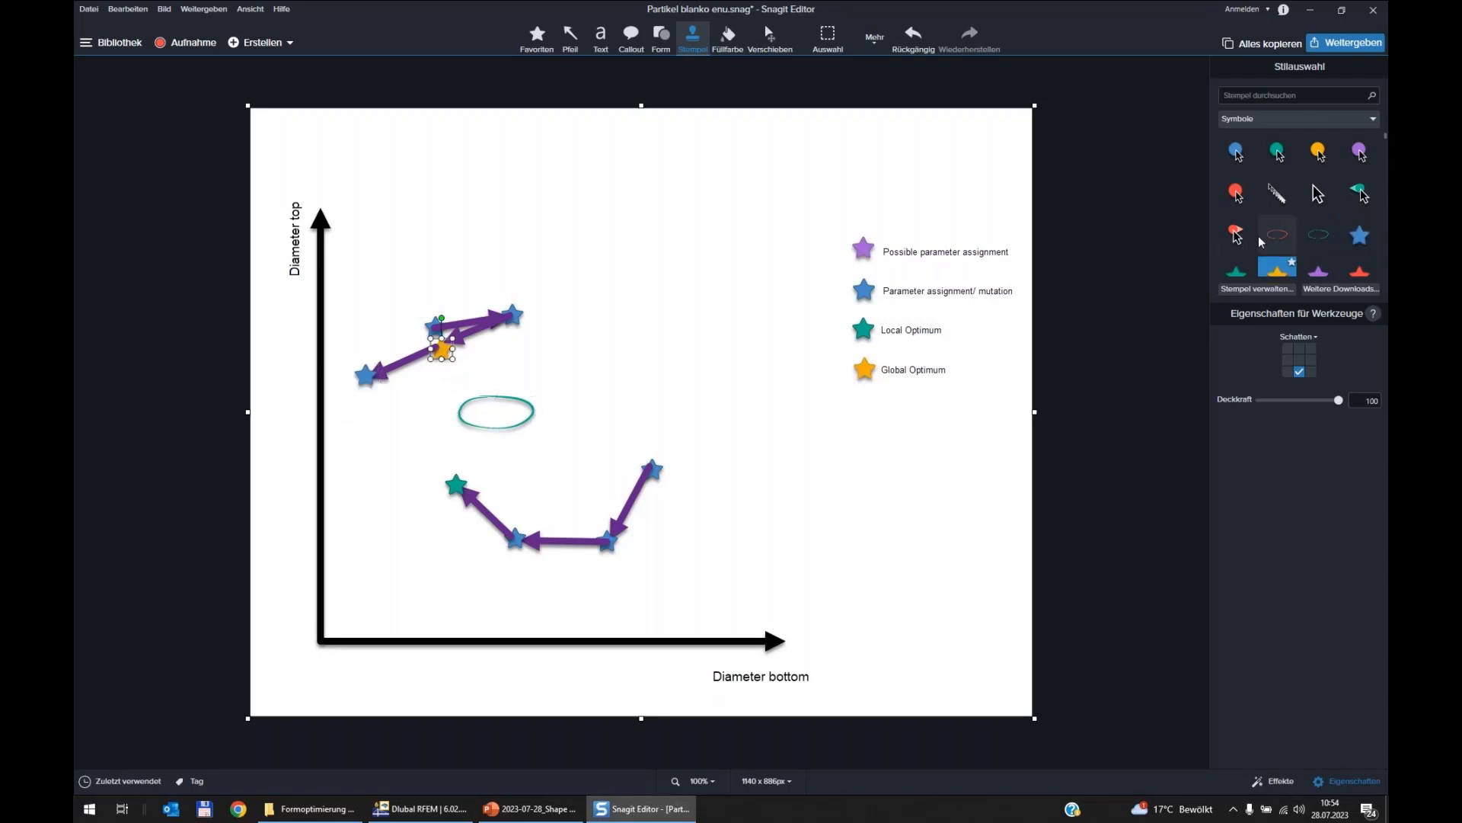
click(1240, 268)
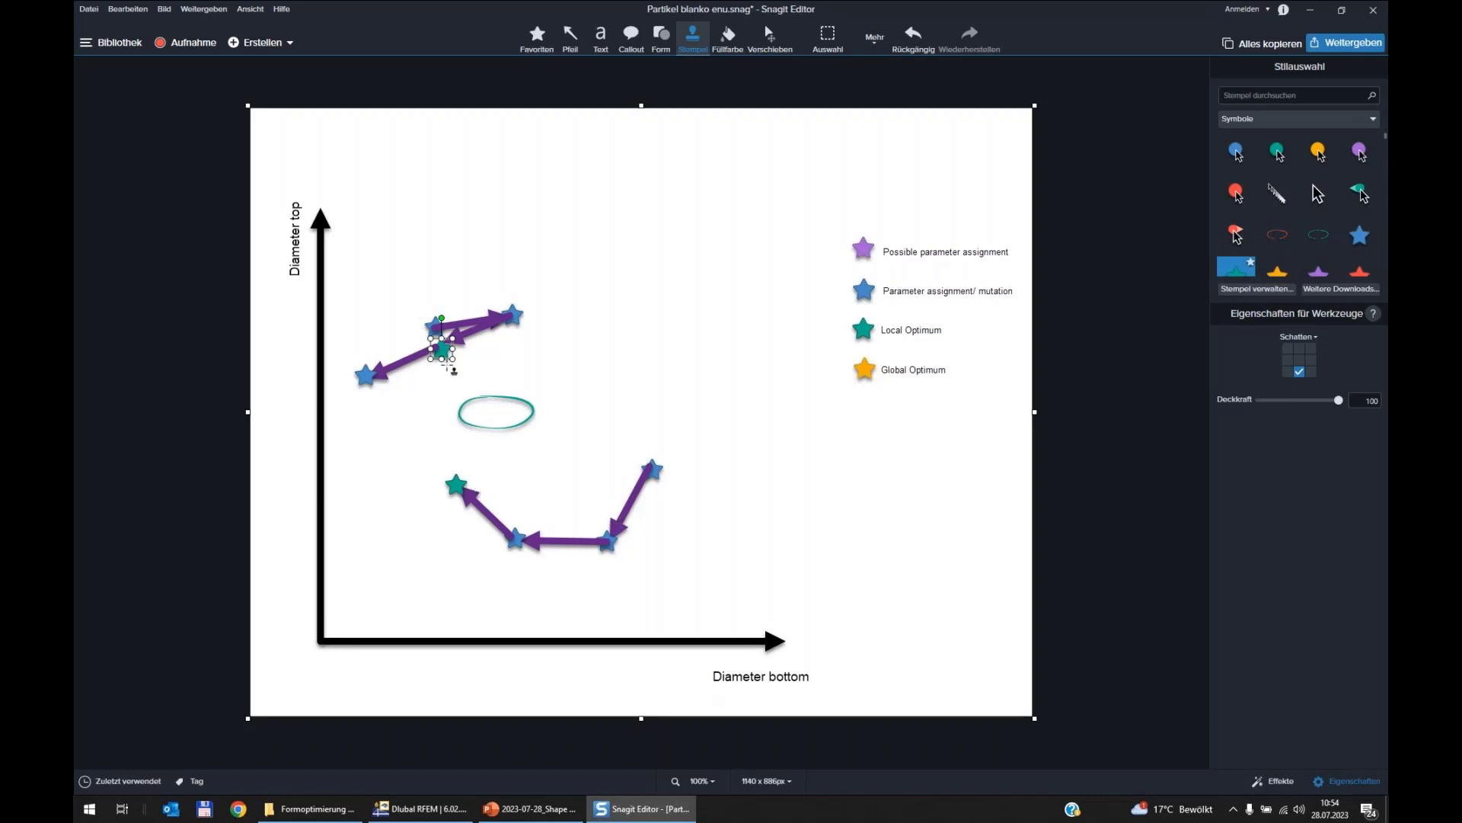
click(1277, 270)
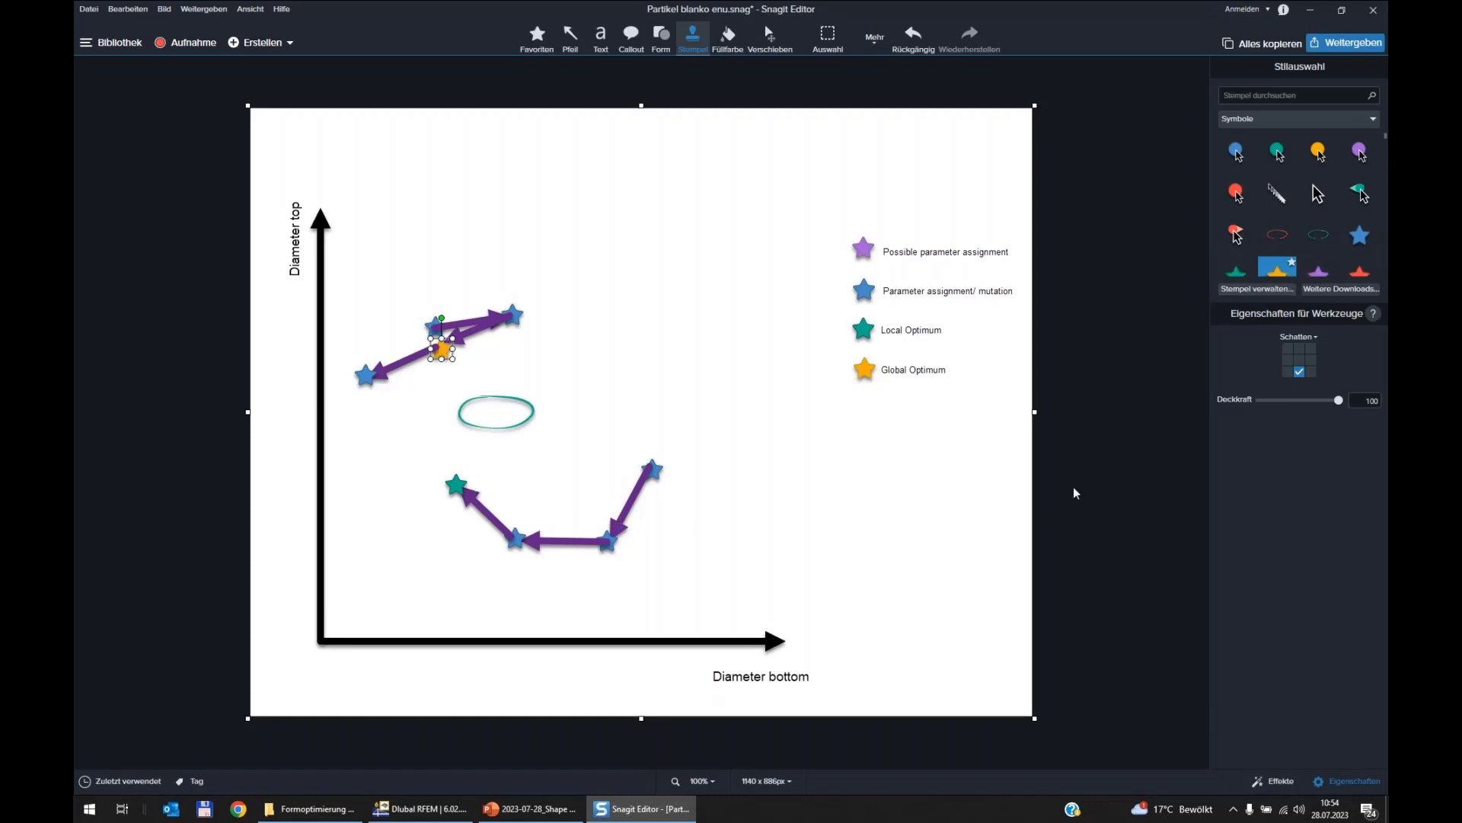
click(570, 37)
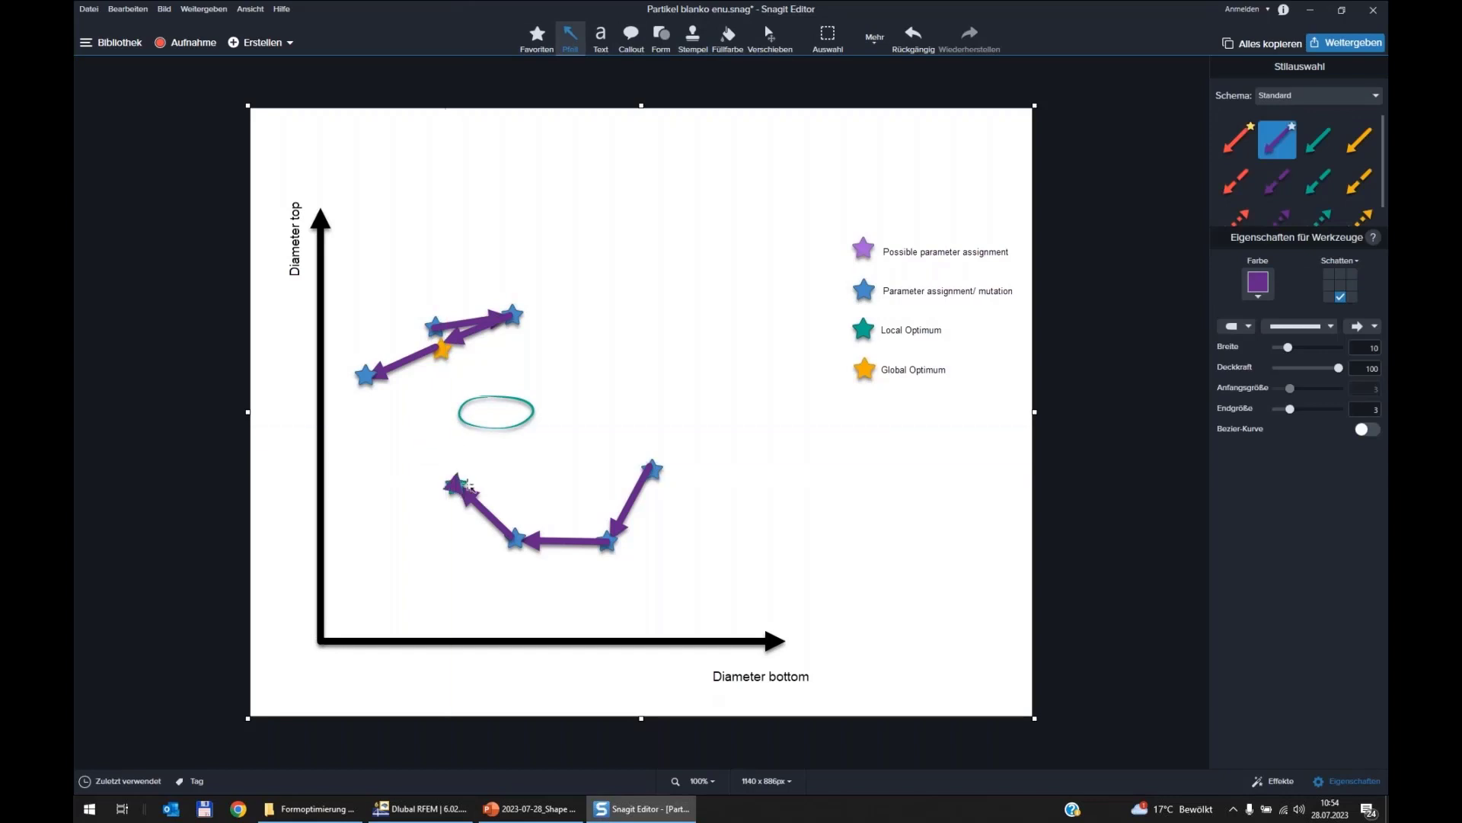
Draw purple arrows from the lower teal star up to the ellipse and rightward from the leftmost blue star.
mouse_move(455, 485)
mouse_down()
mouse_move(409, 441)
mouse_move(453, 413)
mouse_up()
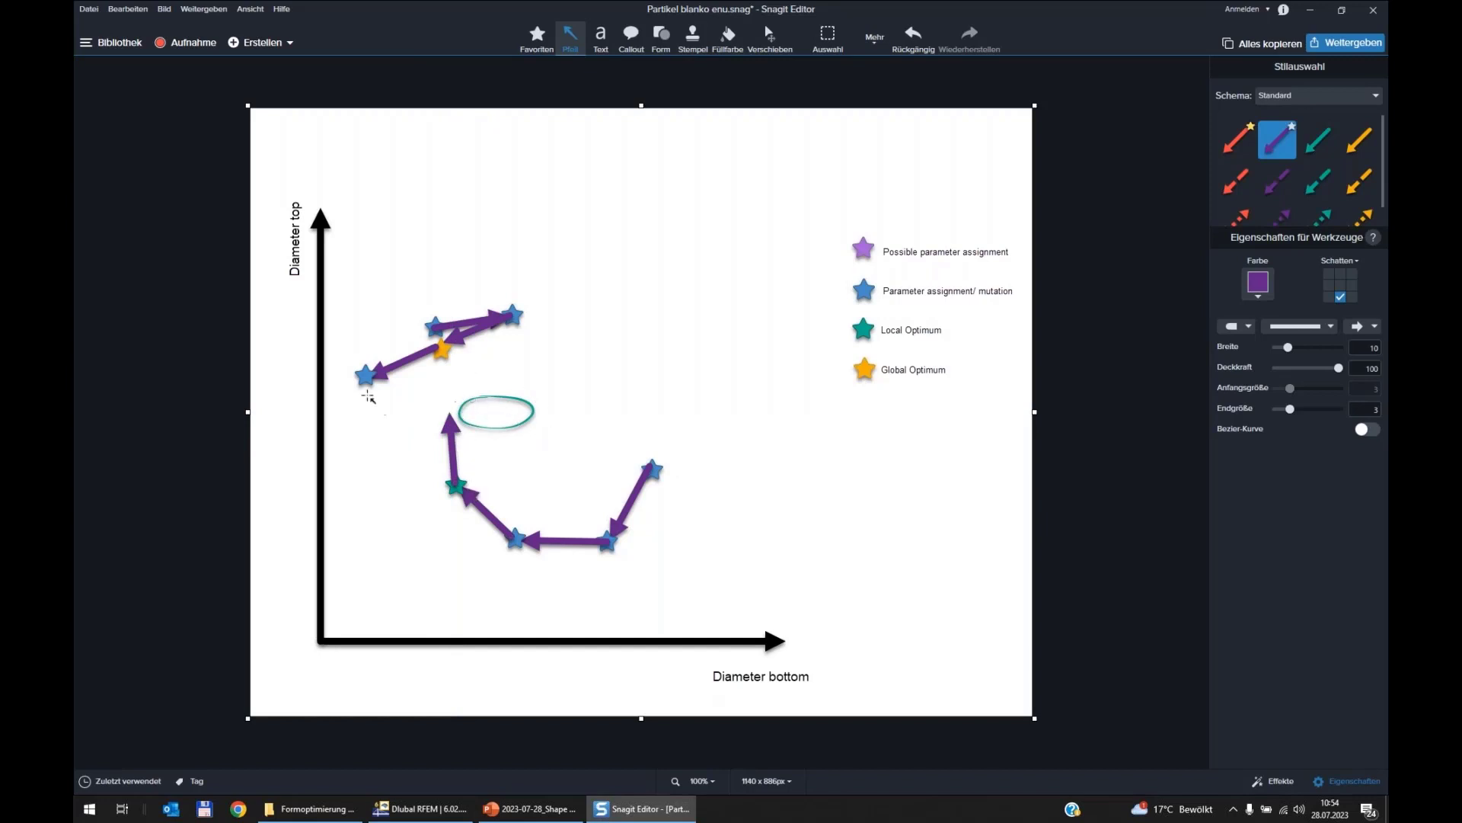
mouse_move(366, 374)
mouse_down()
mouse_move(342, 441)
mouse_move(438, 354)
mouse_move(446, 374)
mouse_up()
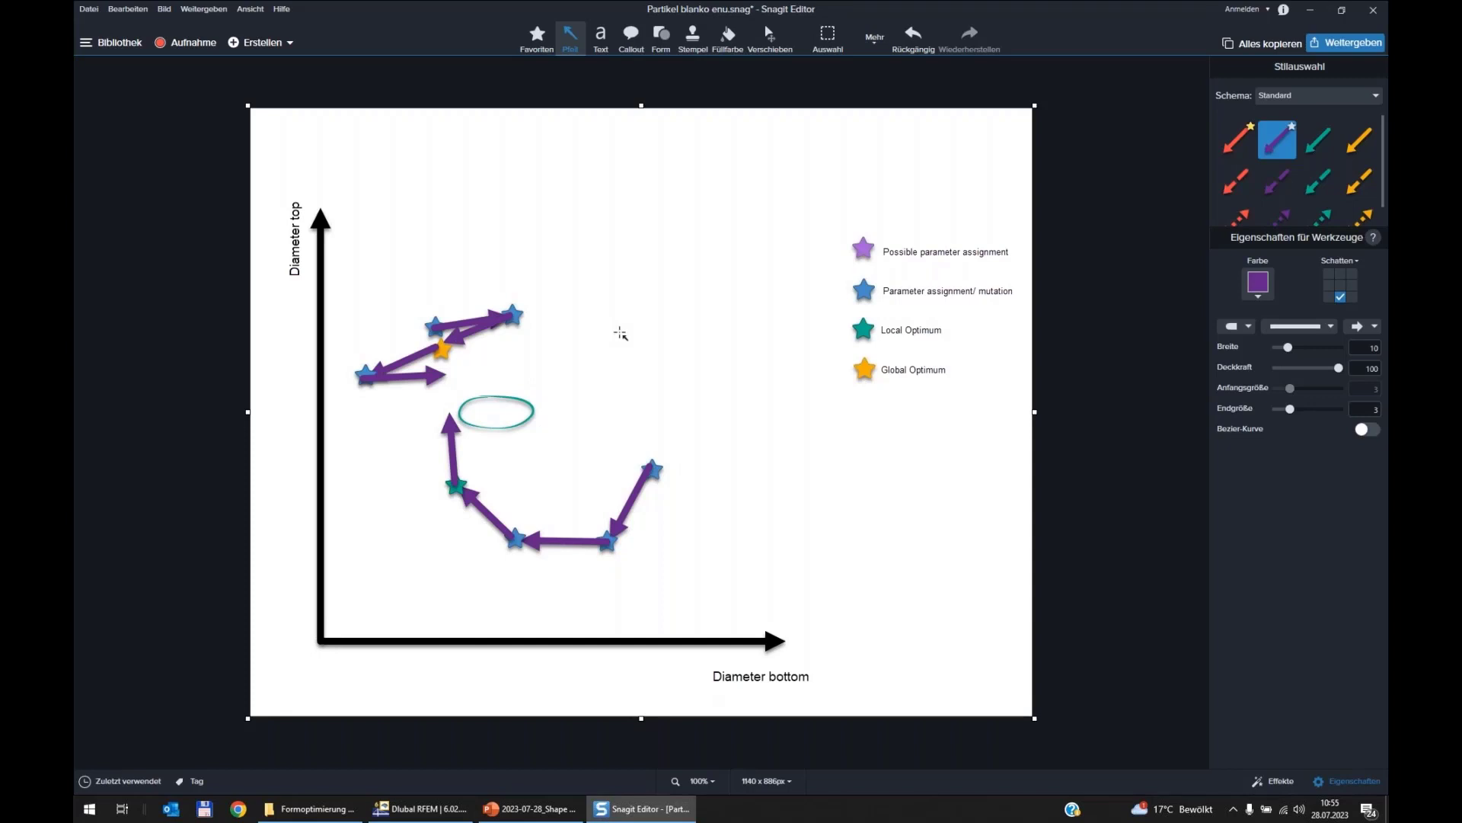
mouse_move(505, 818)
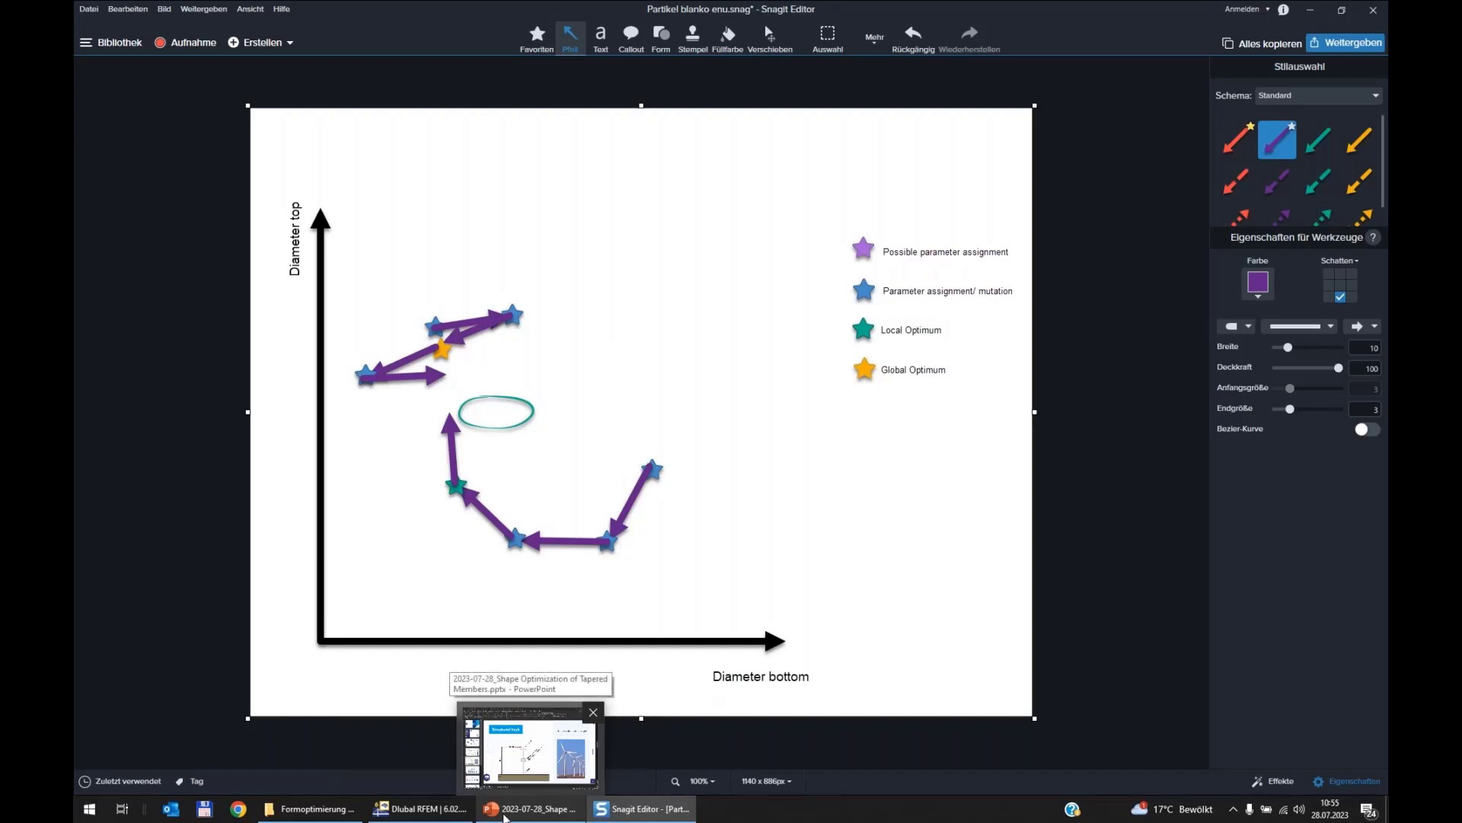
Show RFEM's particle-swarm optimization settings, then present PowerPoint's Results slide as a slide show.
click(420, 809)
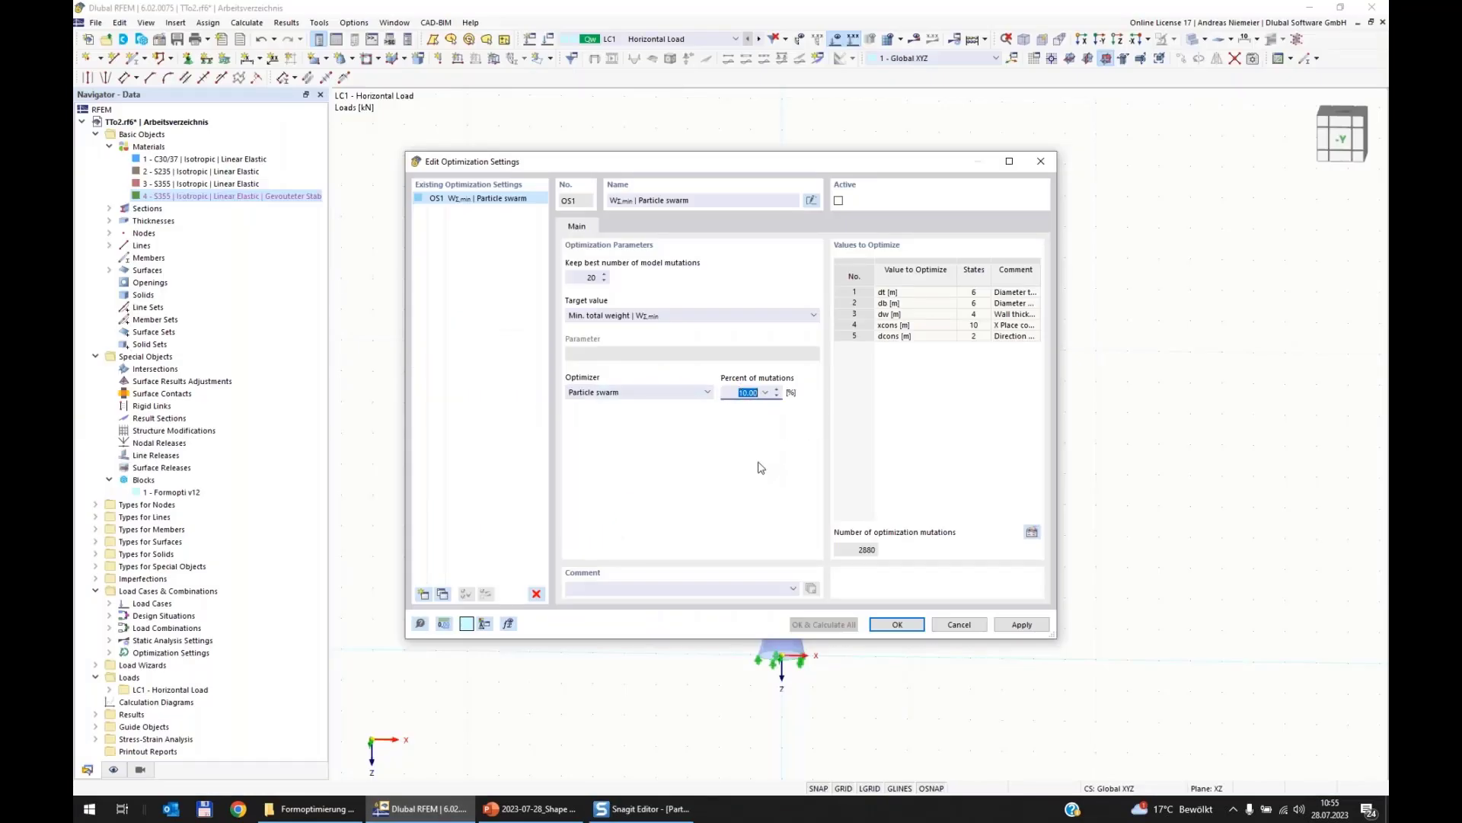
click(537, 819)
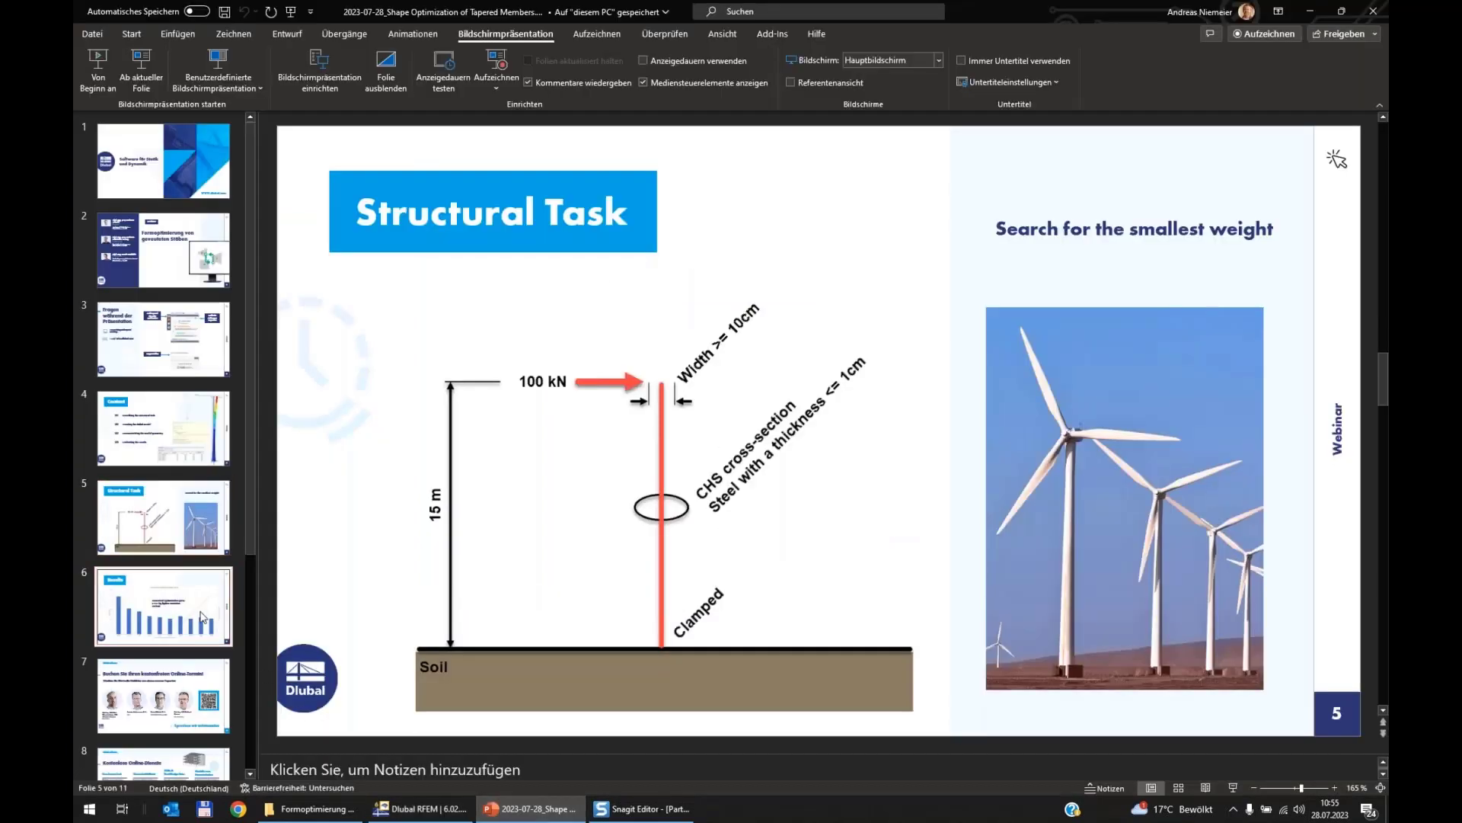
key(Page_Down)
click(1233, 787)
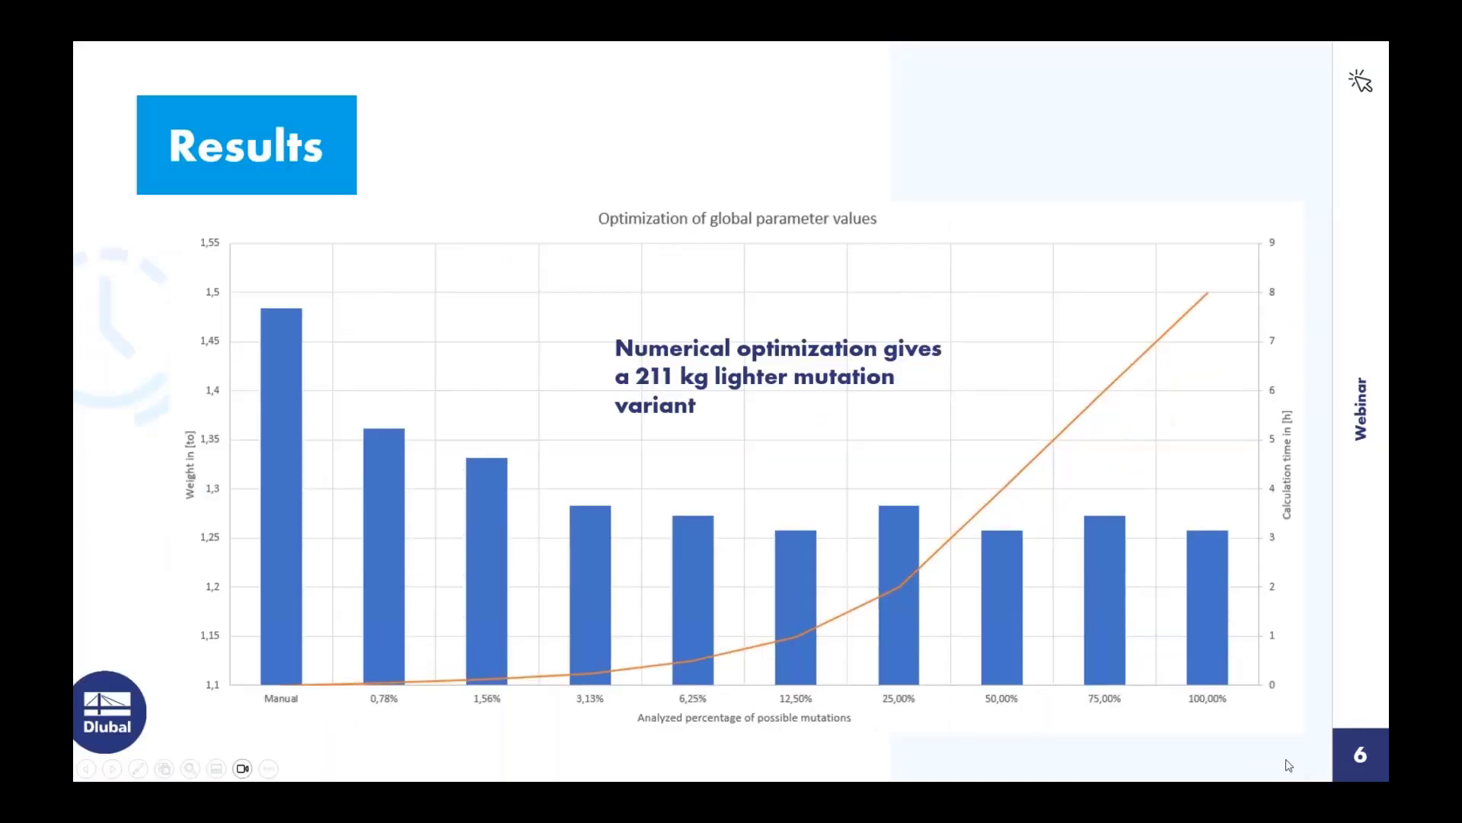
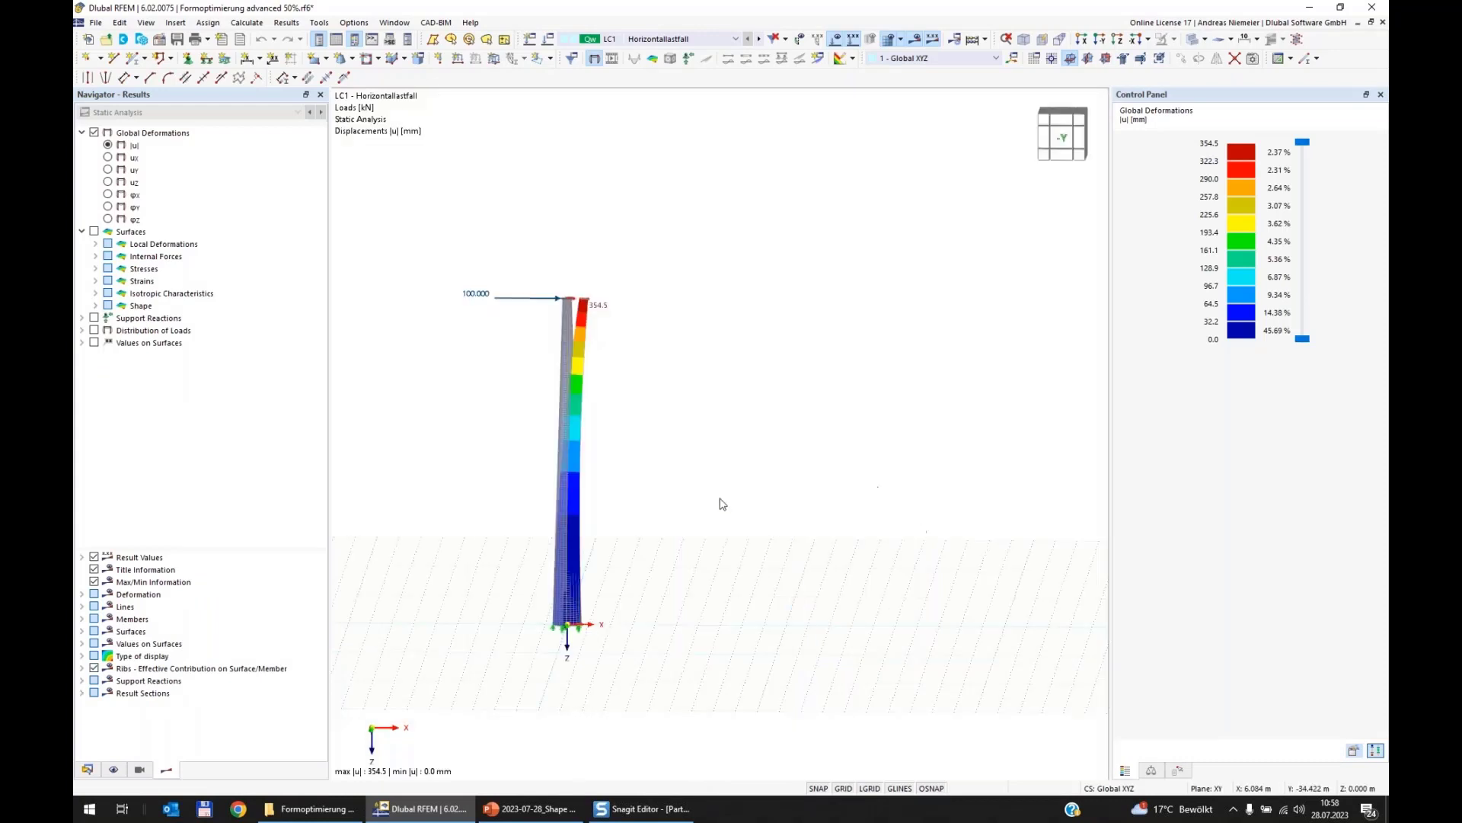
Open the tables panel below the tower model's LC1 deformations (up to 354.5 mm).
click(336, 39)
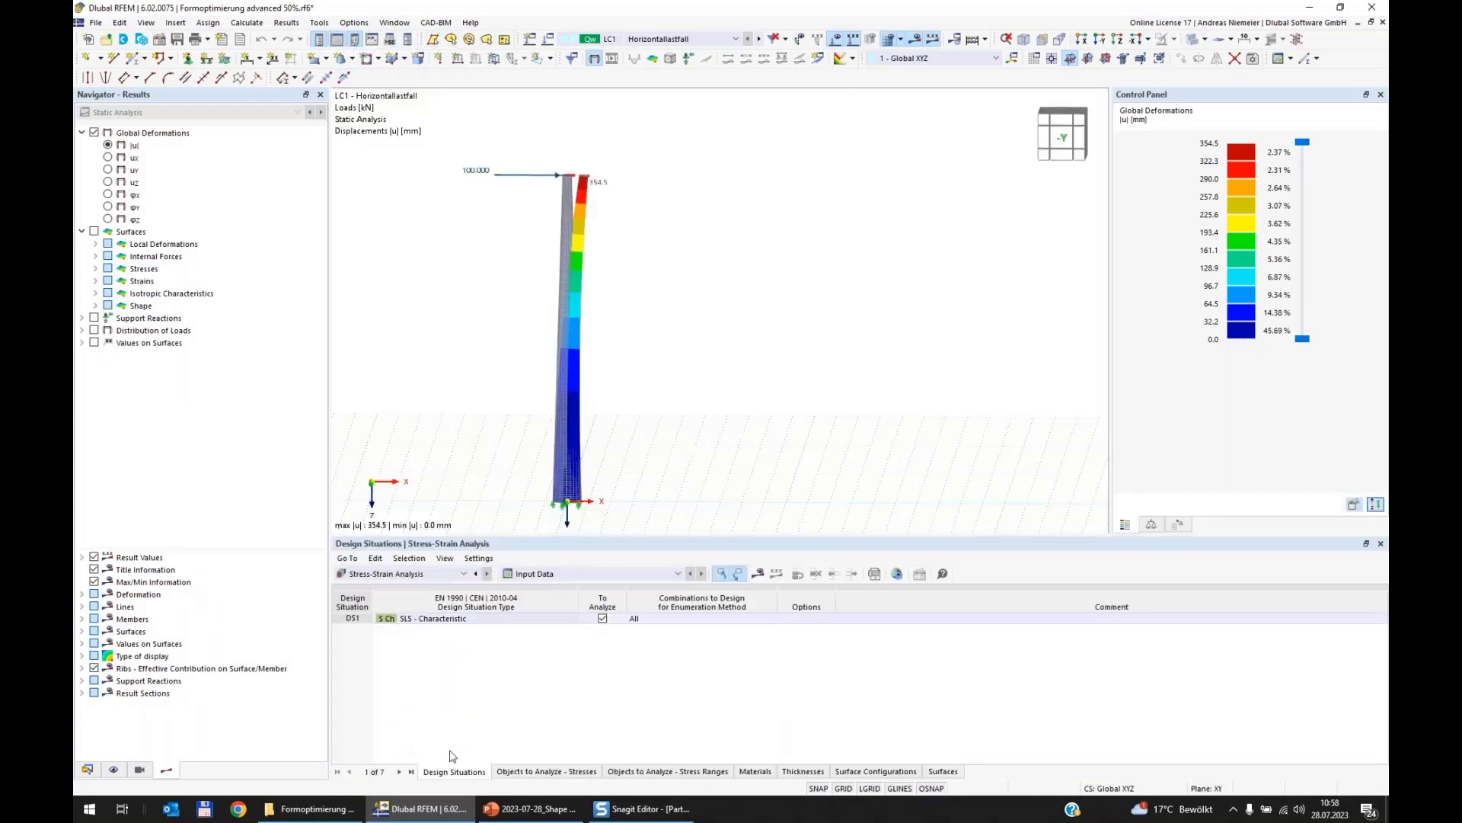
Switch the table to Optimization and review the top model: target 1.258, dt 0.400, db 1.300, xcons 15.000.
click(424, 573)
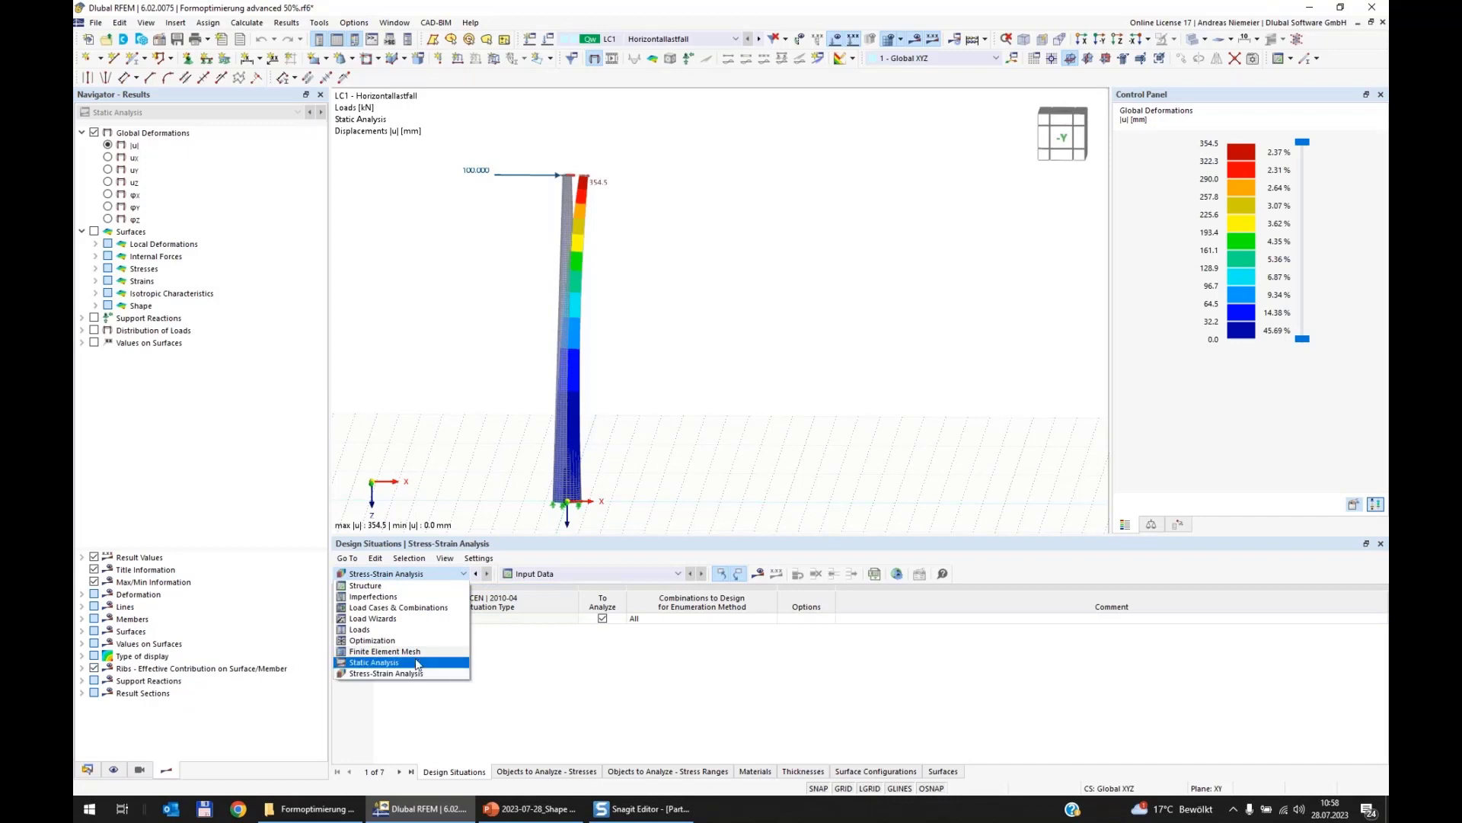
click(372, 640)
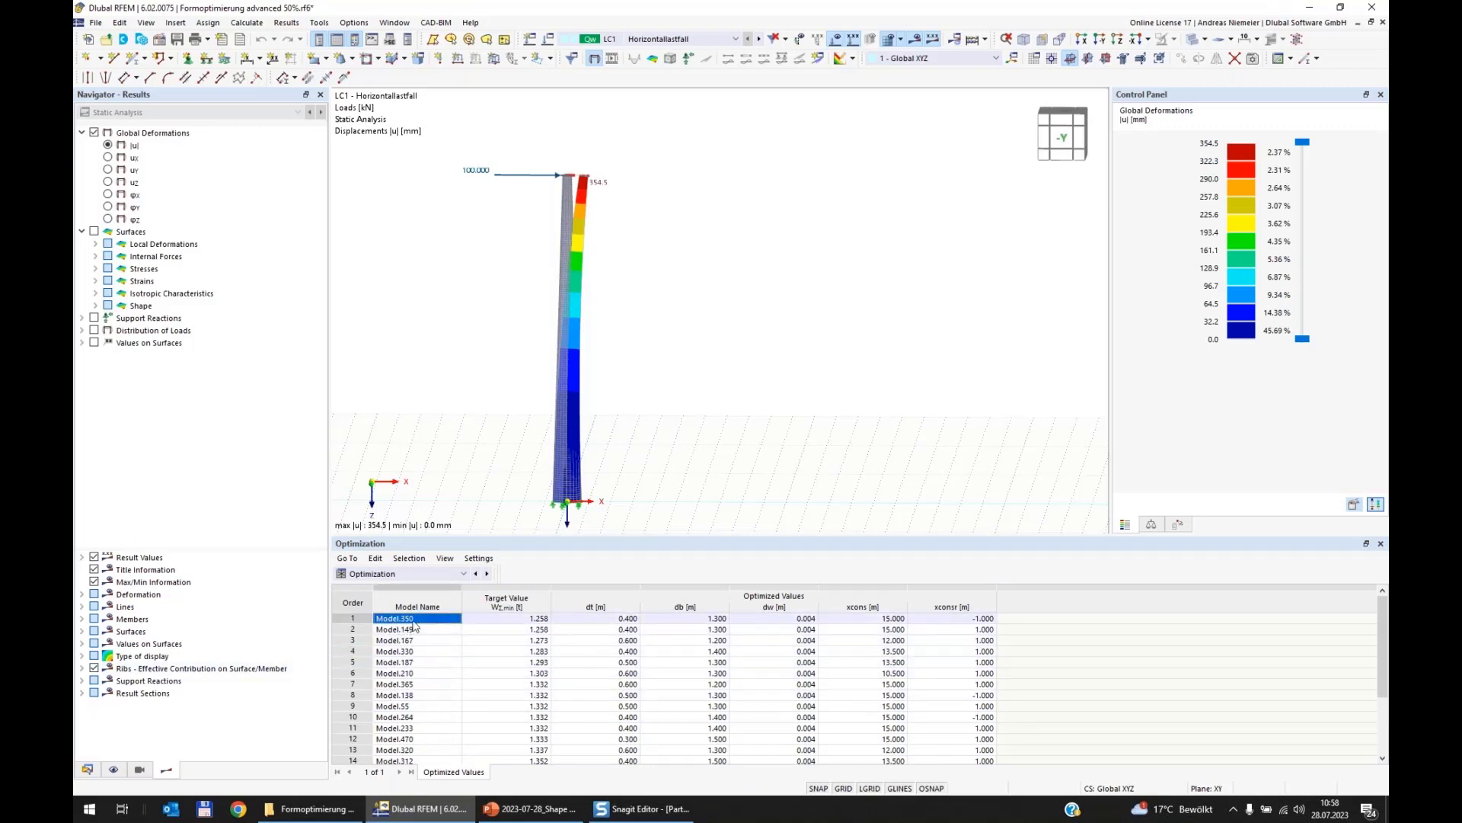
click(525, 619)
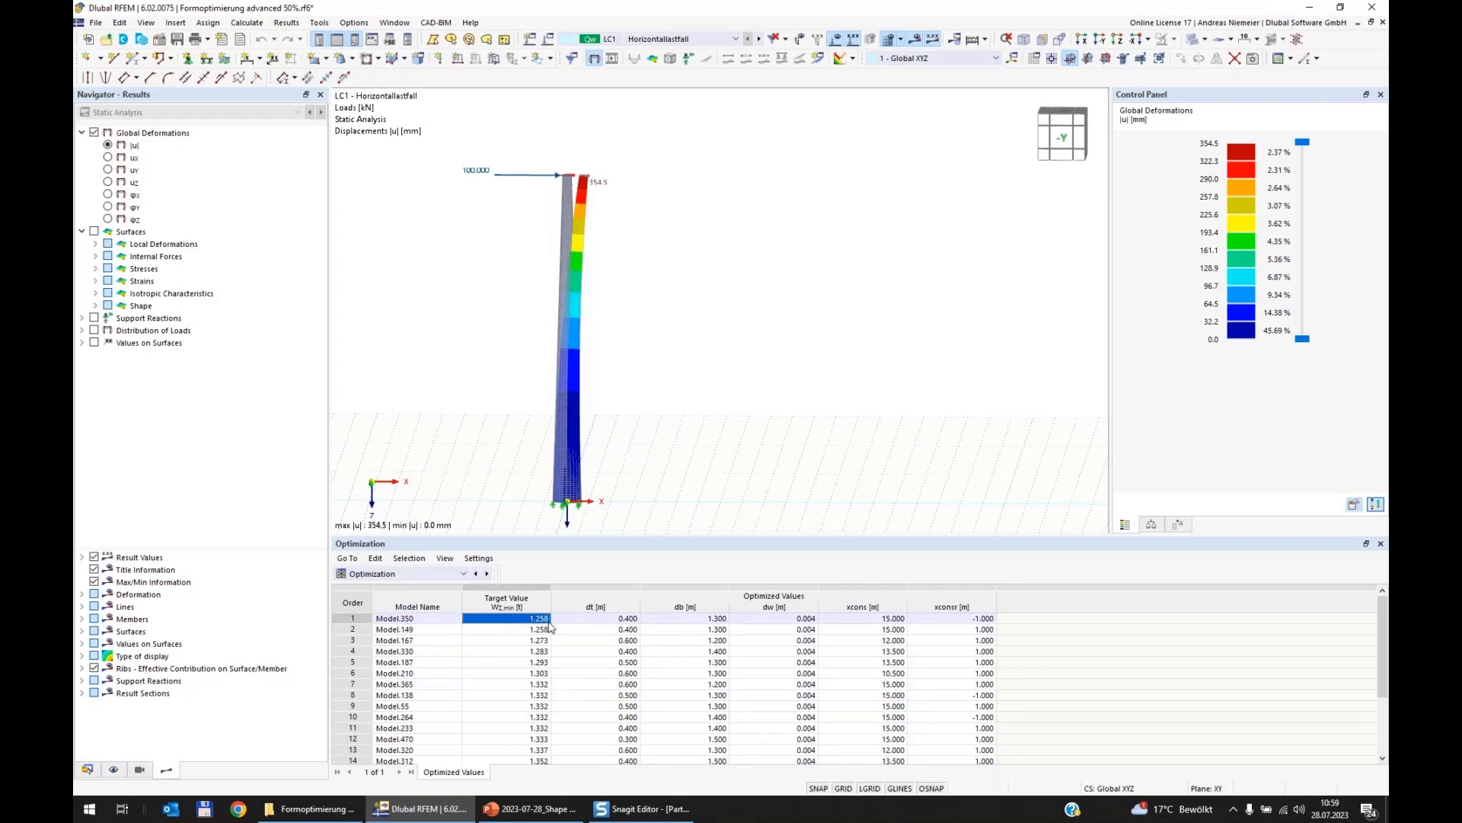
click(614, 622)
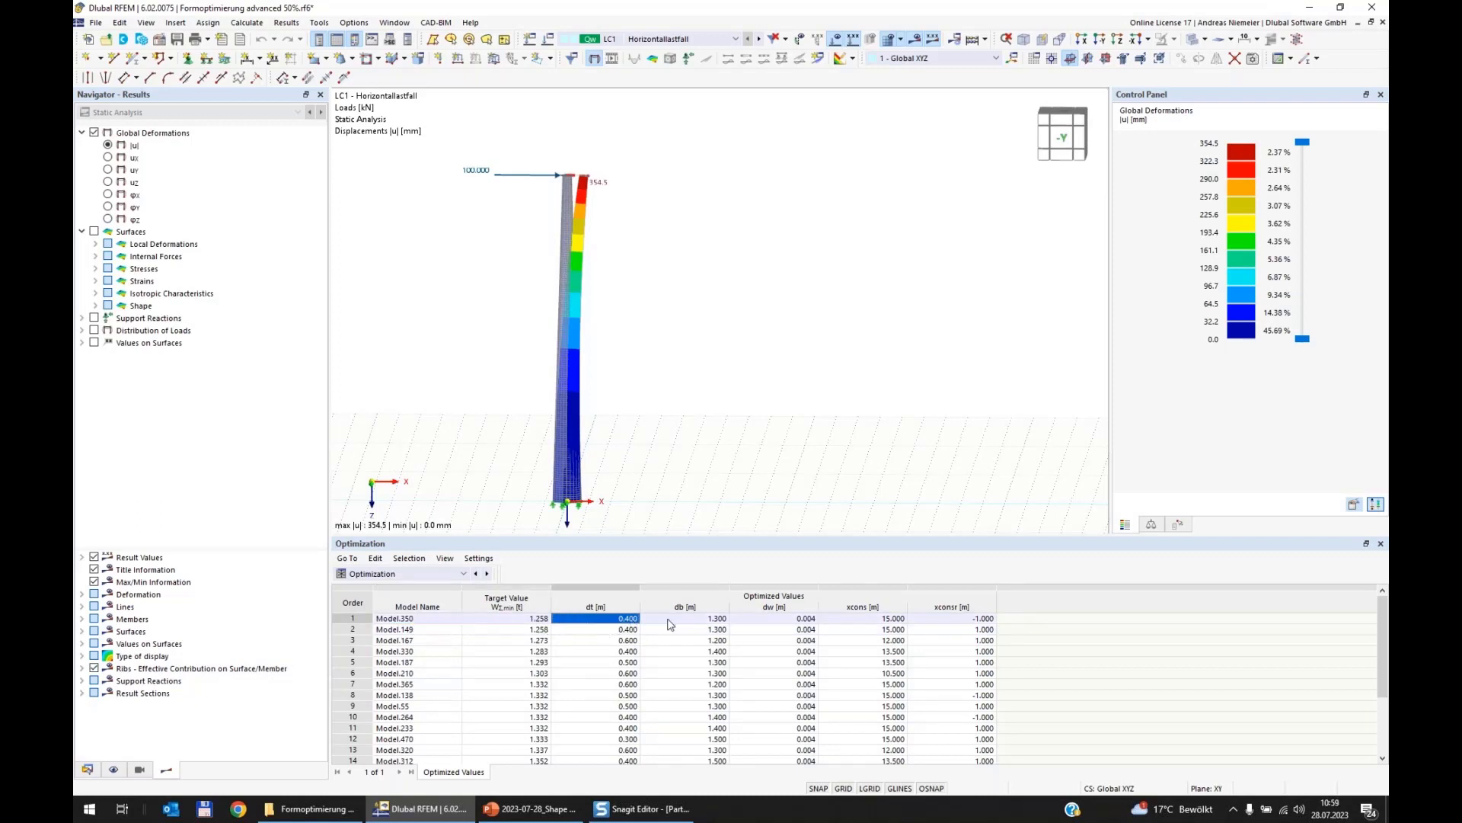
click(694, 620)
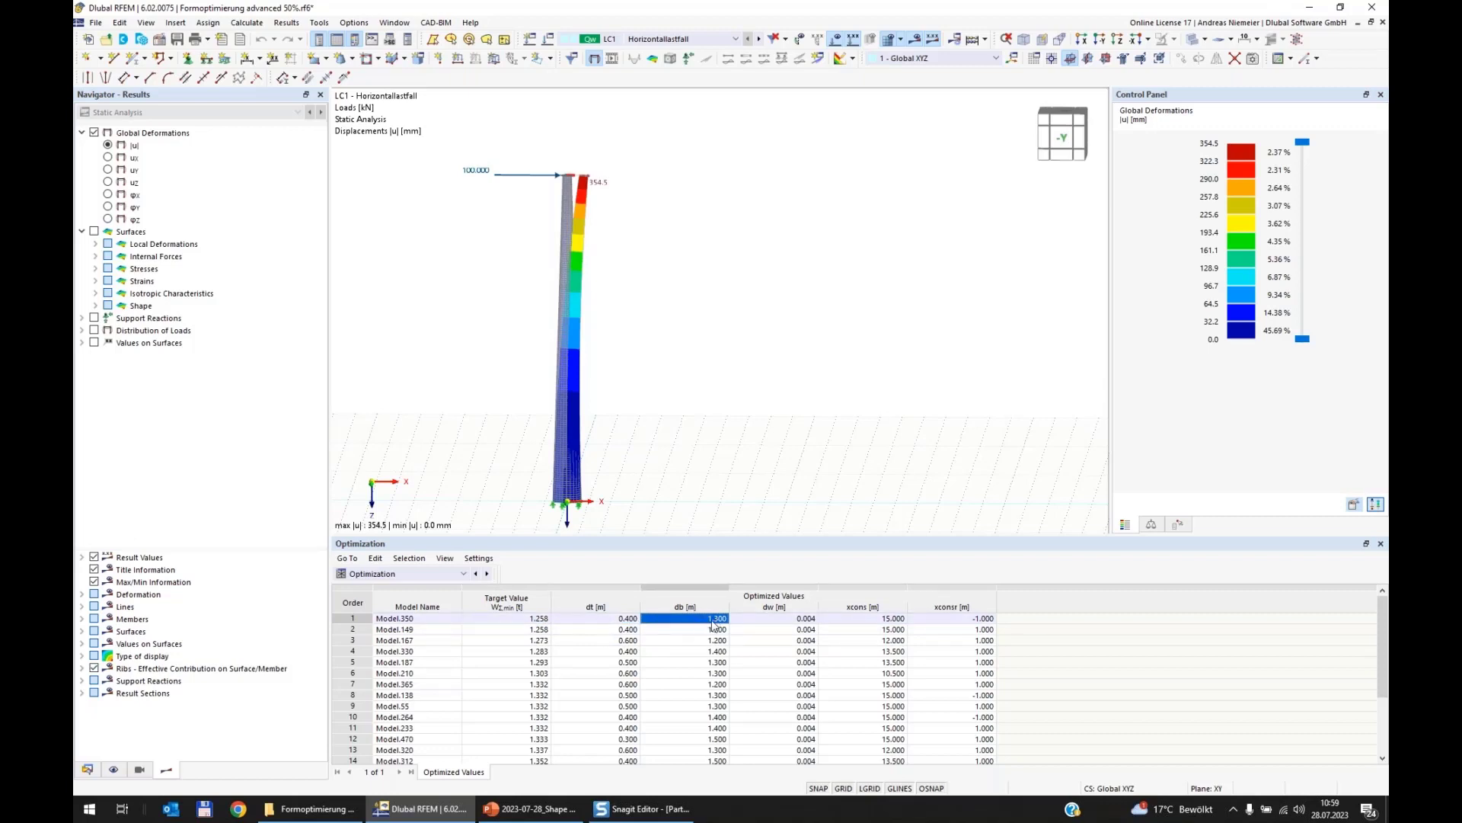
click(778, 619)
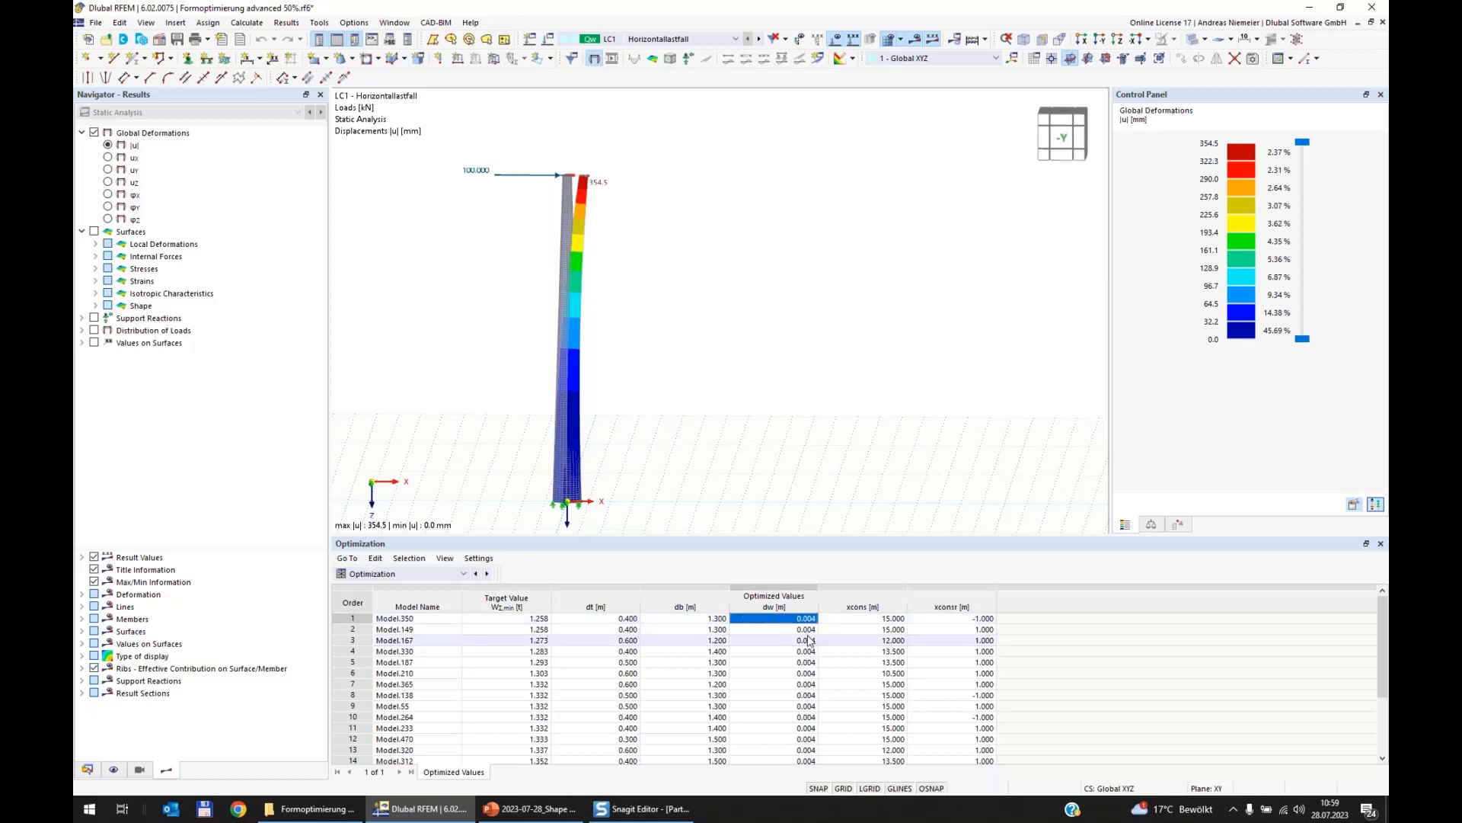
click(876, 619)
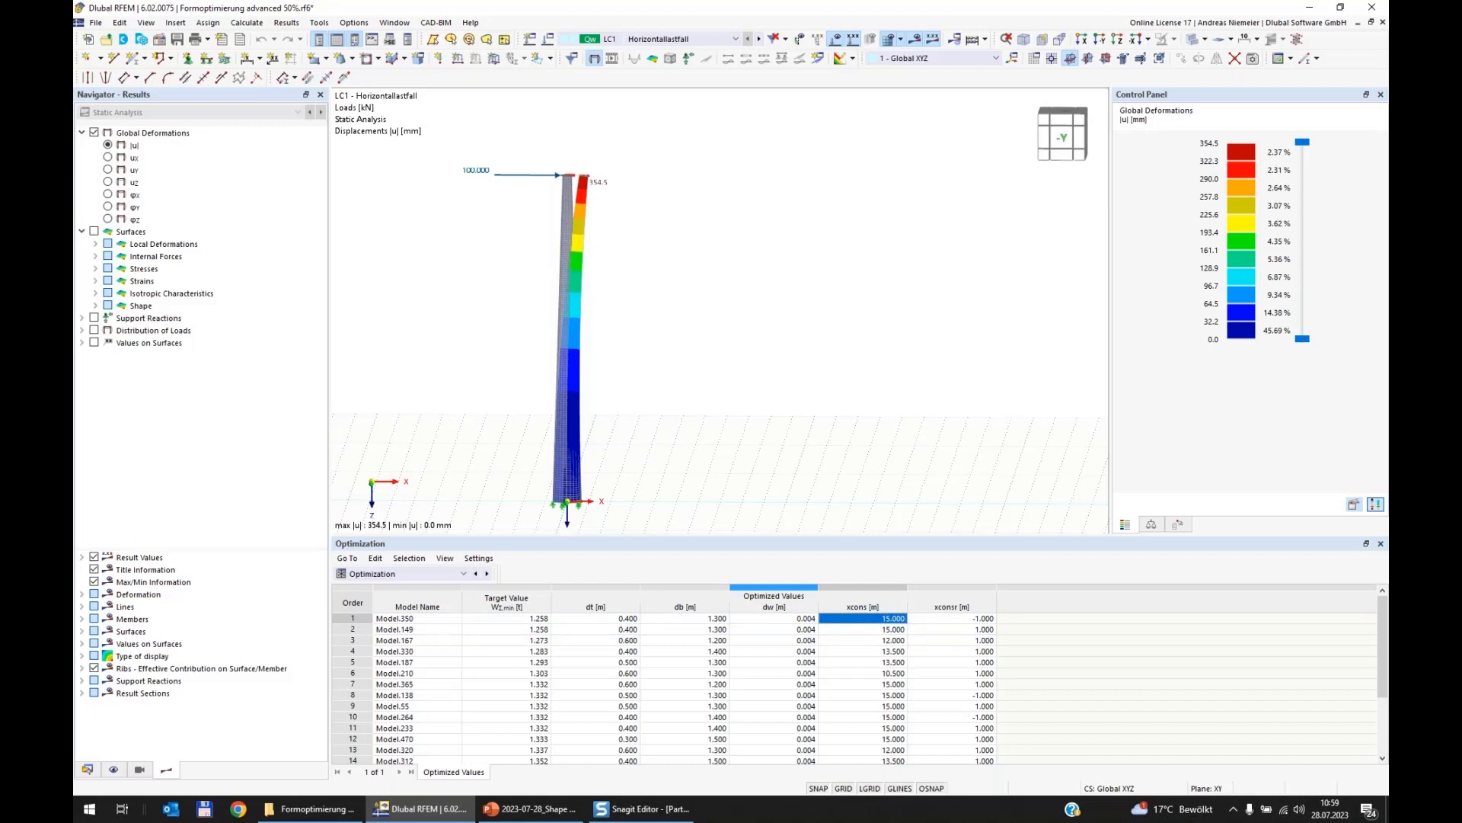
click(966, 621)
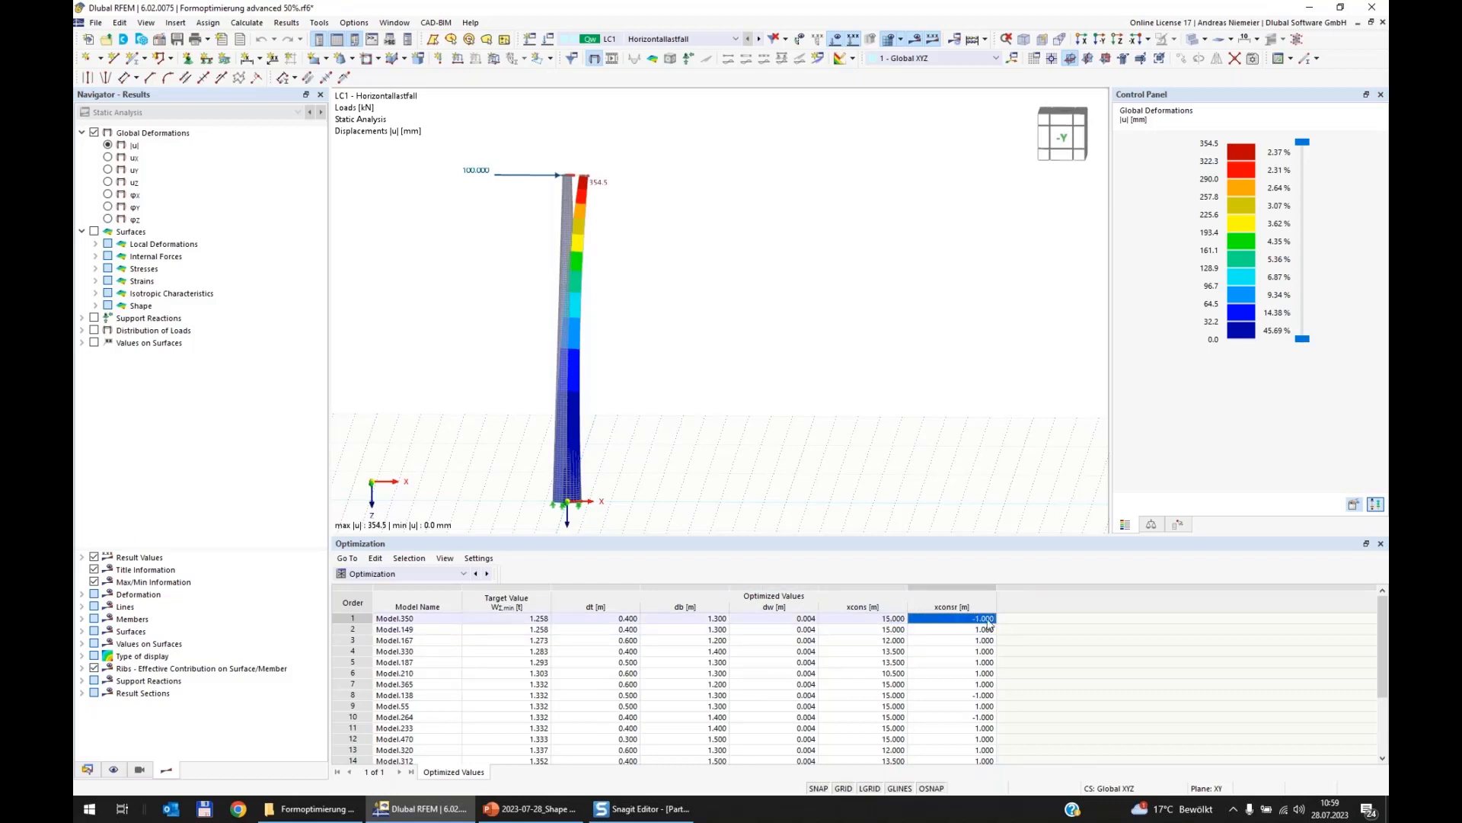
click(877, 621)
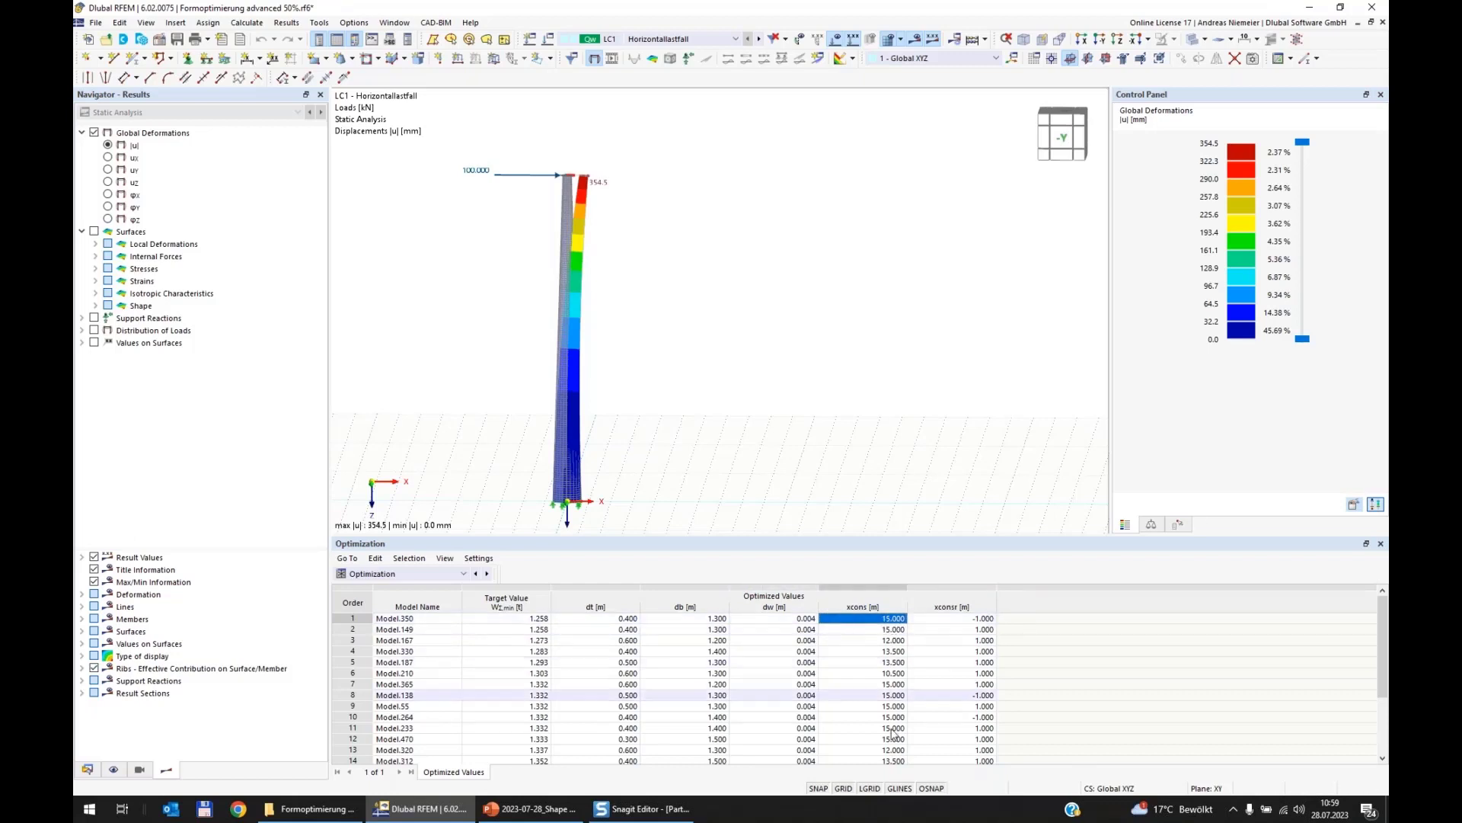
Review Model.149, then Model.167's values: target 1.273, dt 0.600, db 1.200, dw 0.004, xcons 12.000.
click(402, 631)
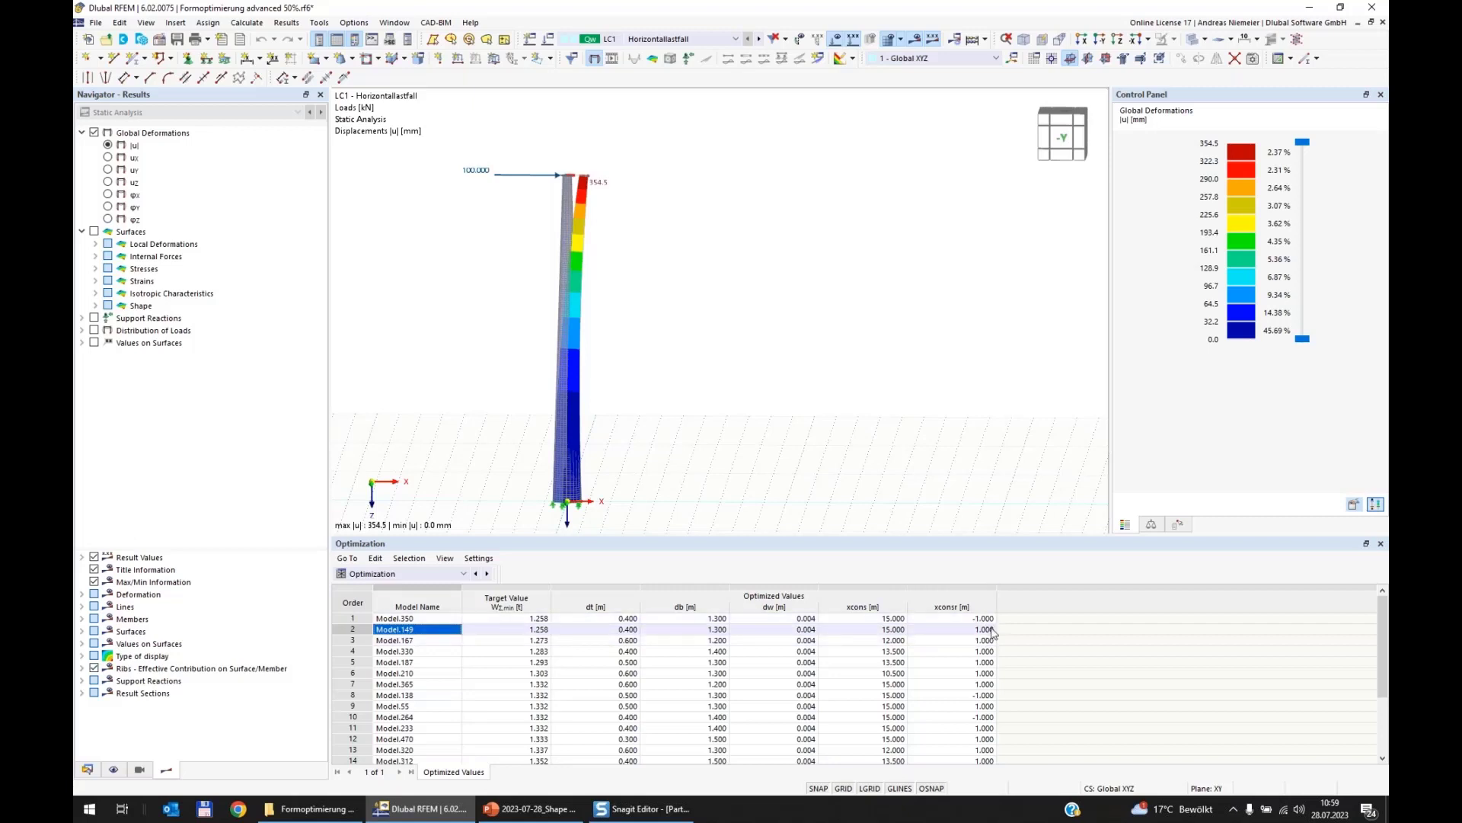
click(419, 640)
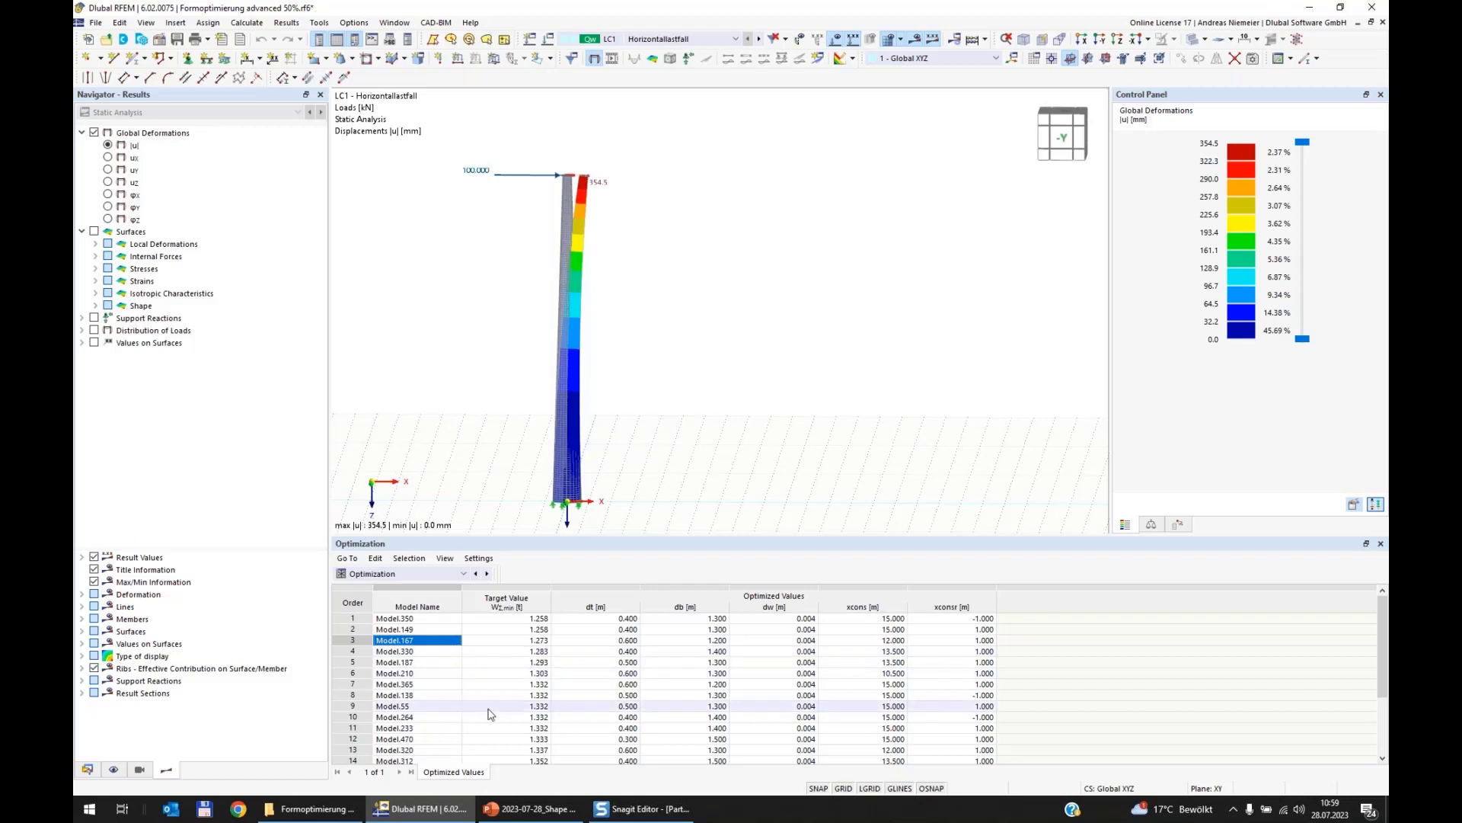
click(531, 642)
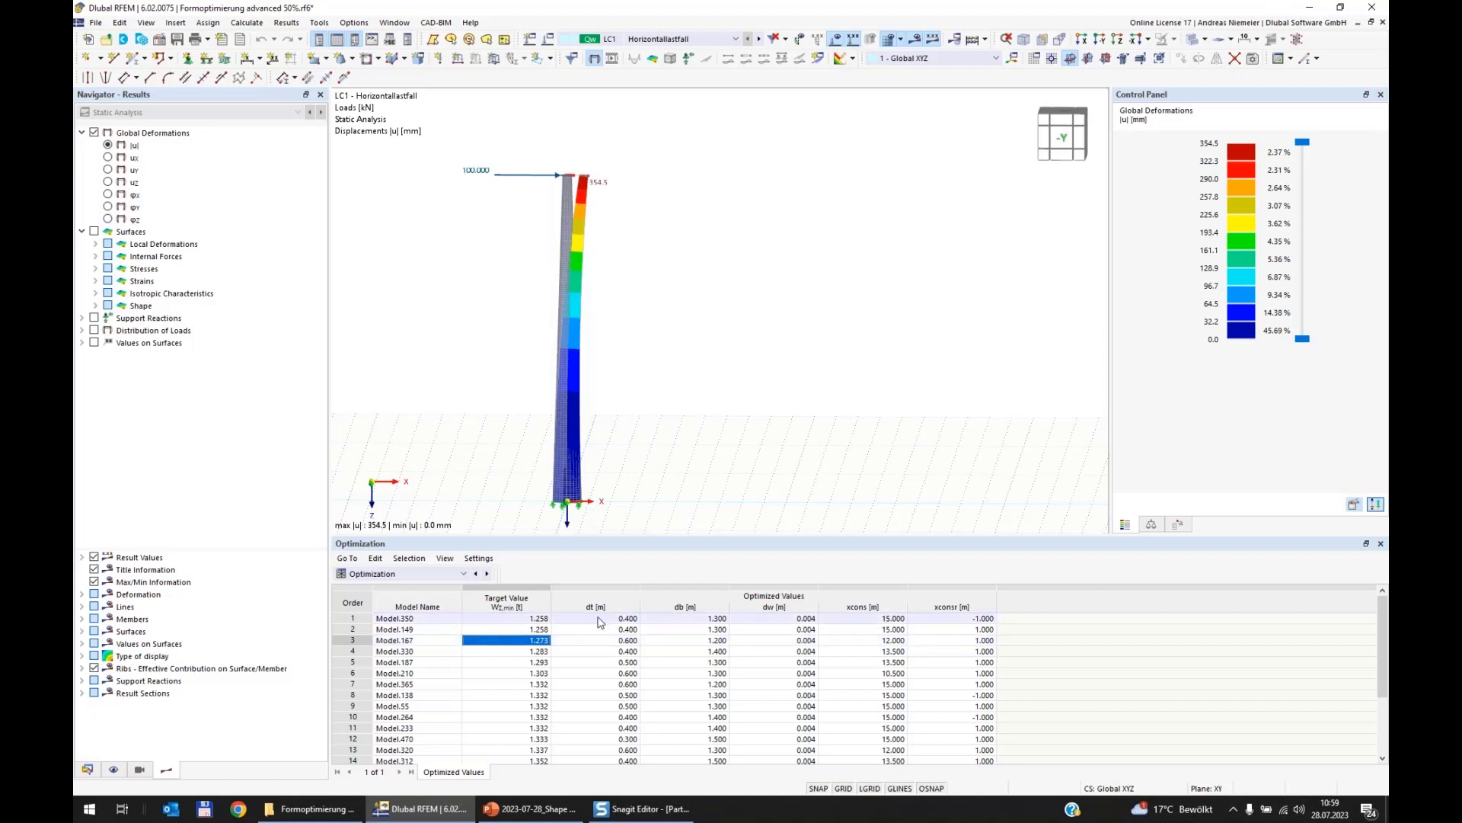
click(610, 642)
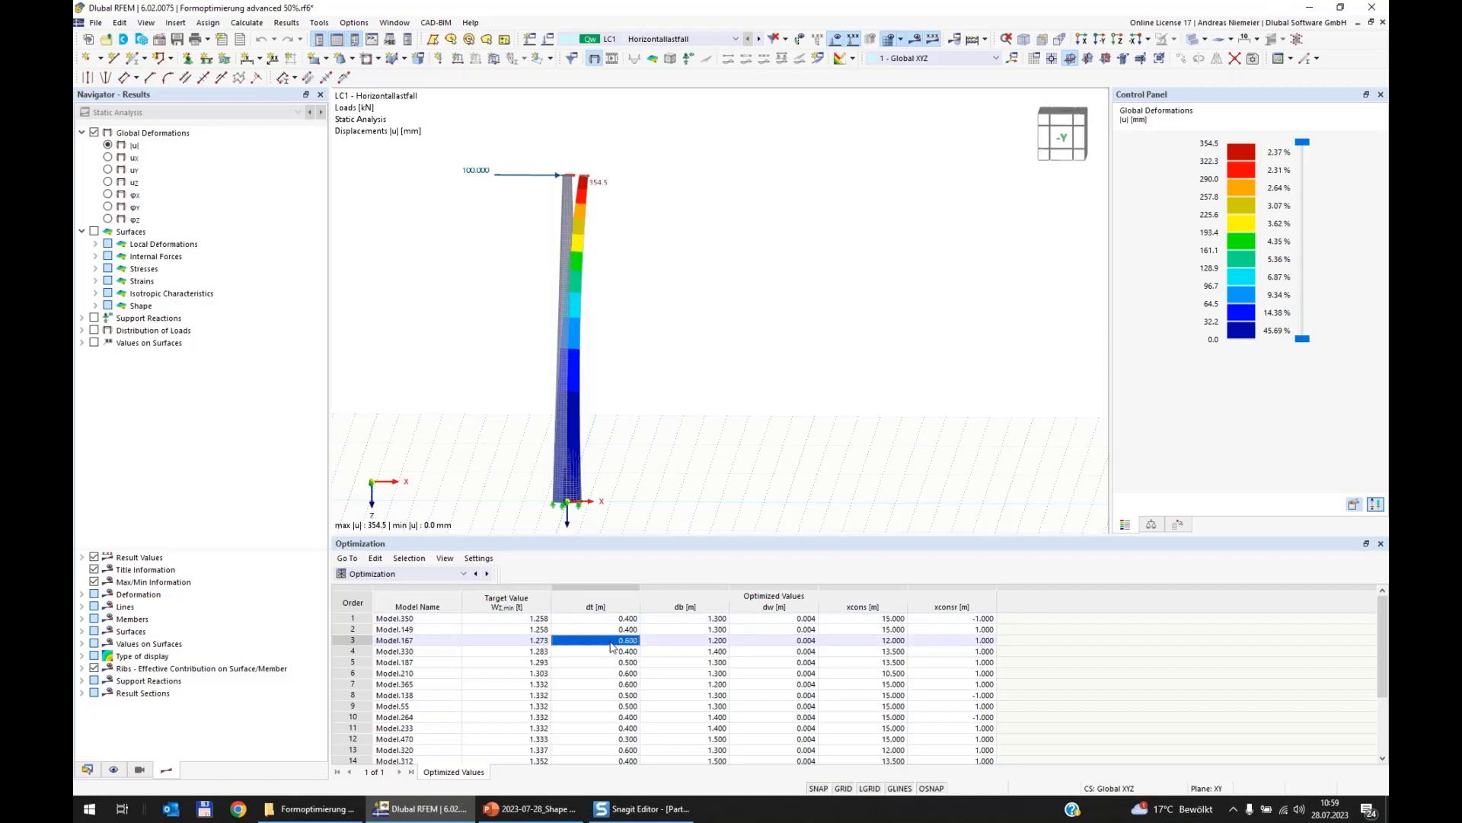
click(690, 643)
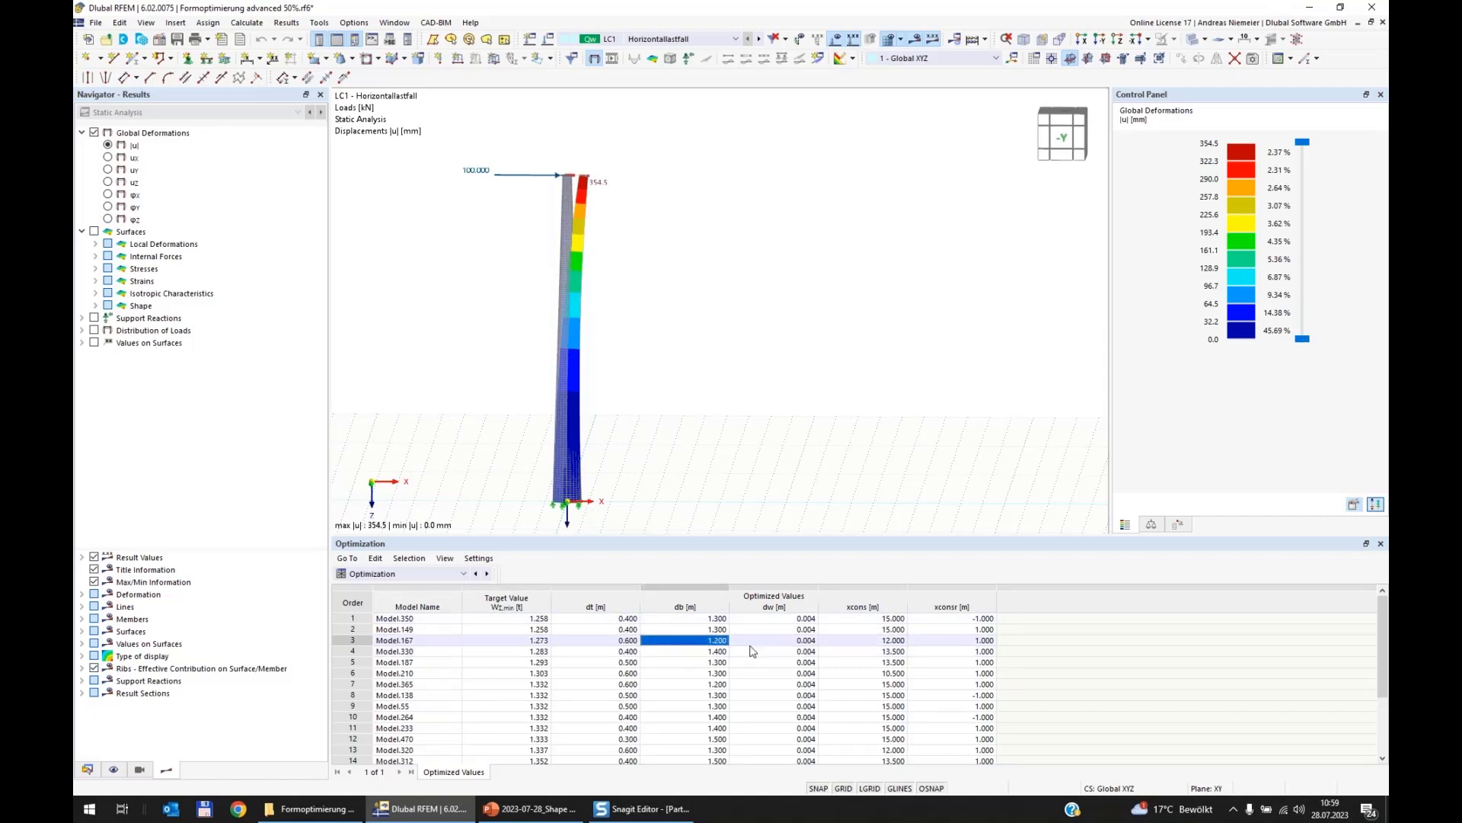
click(791, 646)
click(881, 647)
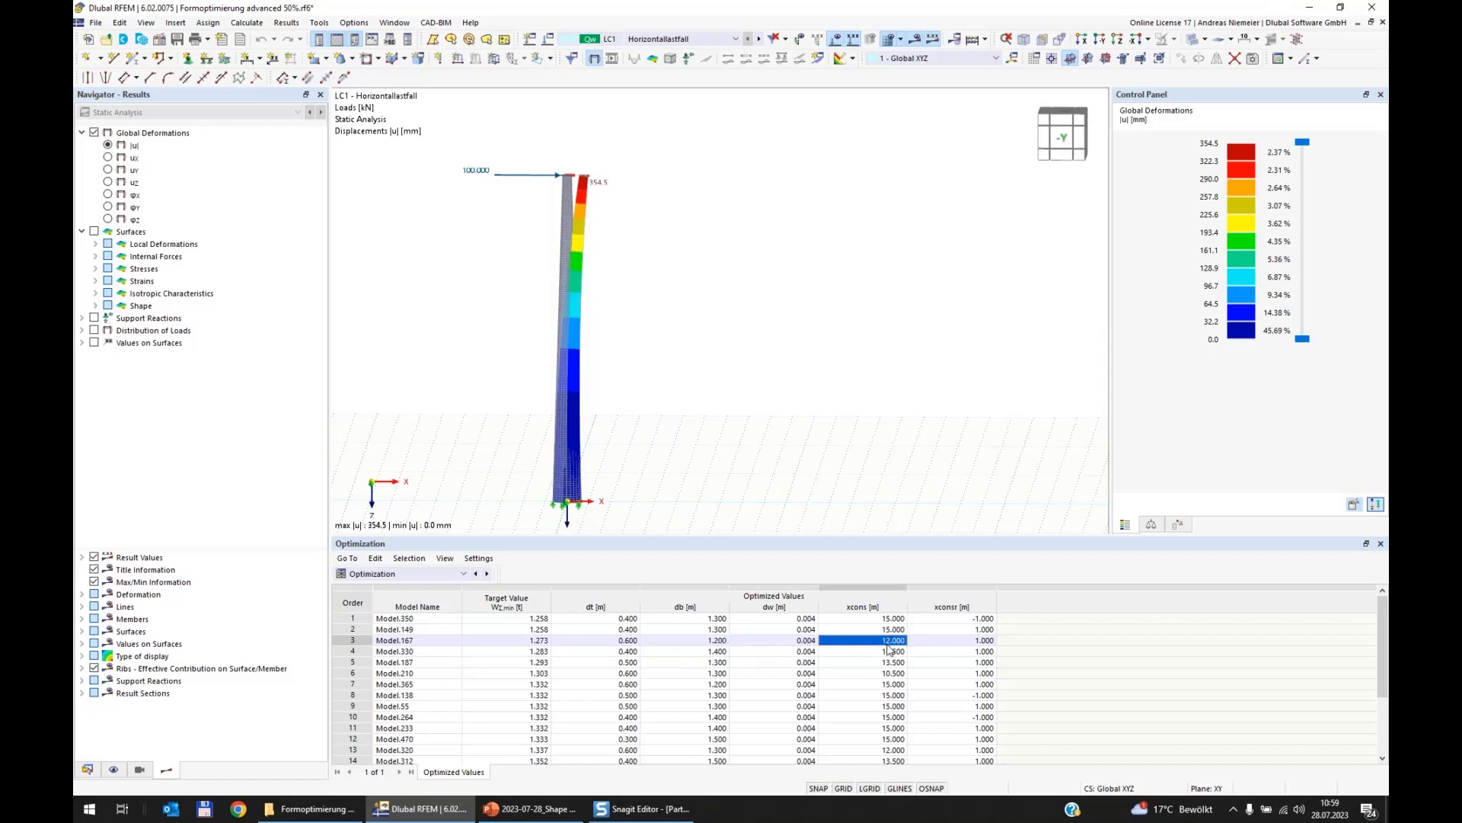
click(970, 643)
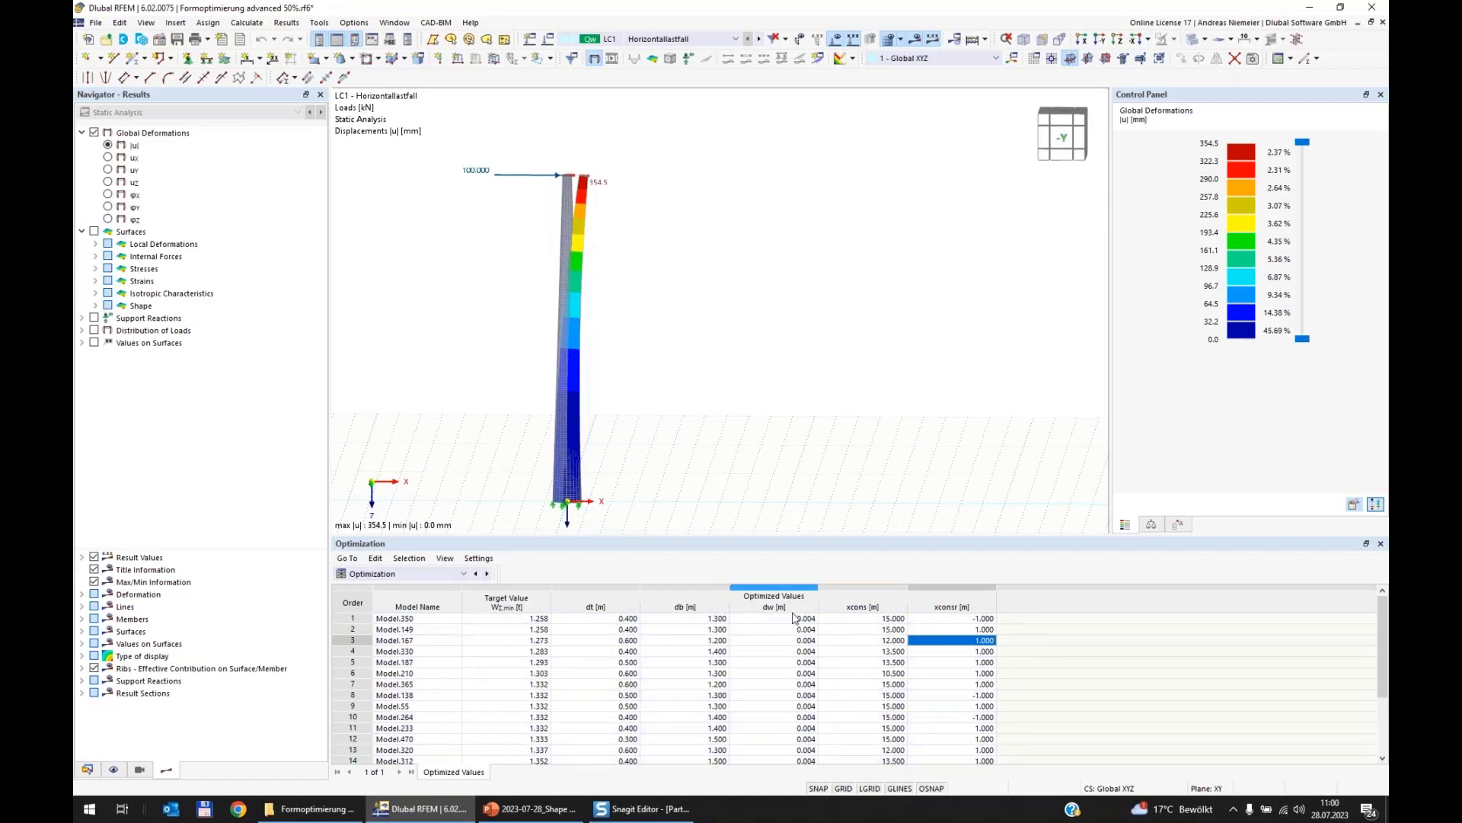
Highlight the dw column (all 0.004) and the top model's dw-to-xconsr values.
drag(795, 624, 796, 762)
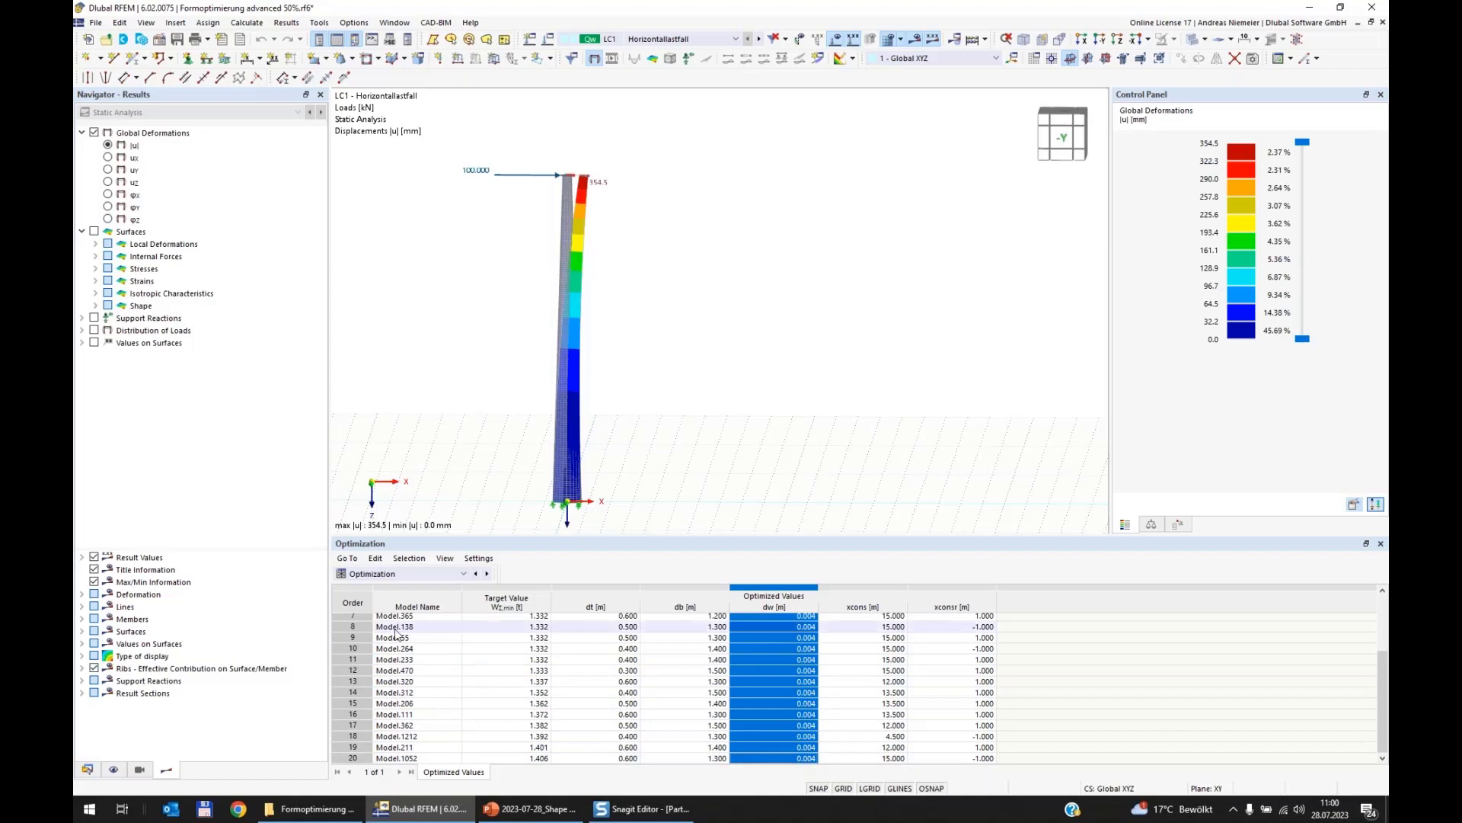
scroll(769, 737, up, 2)
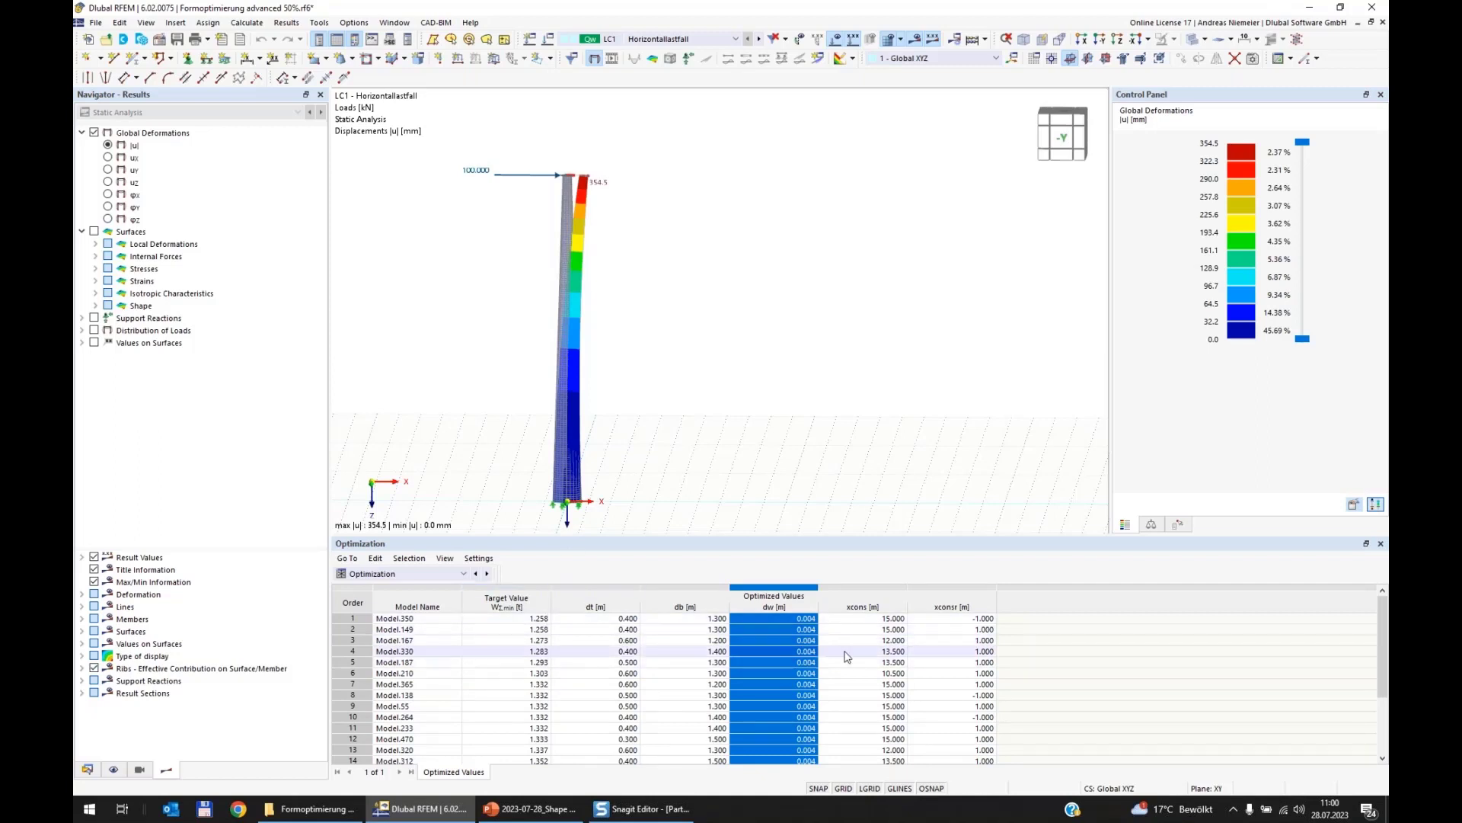
drag(990, 618, 431, 631)
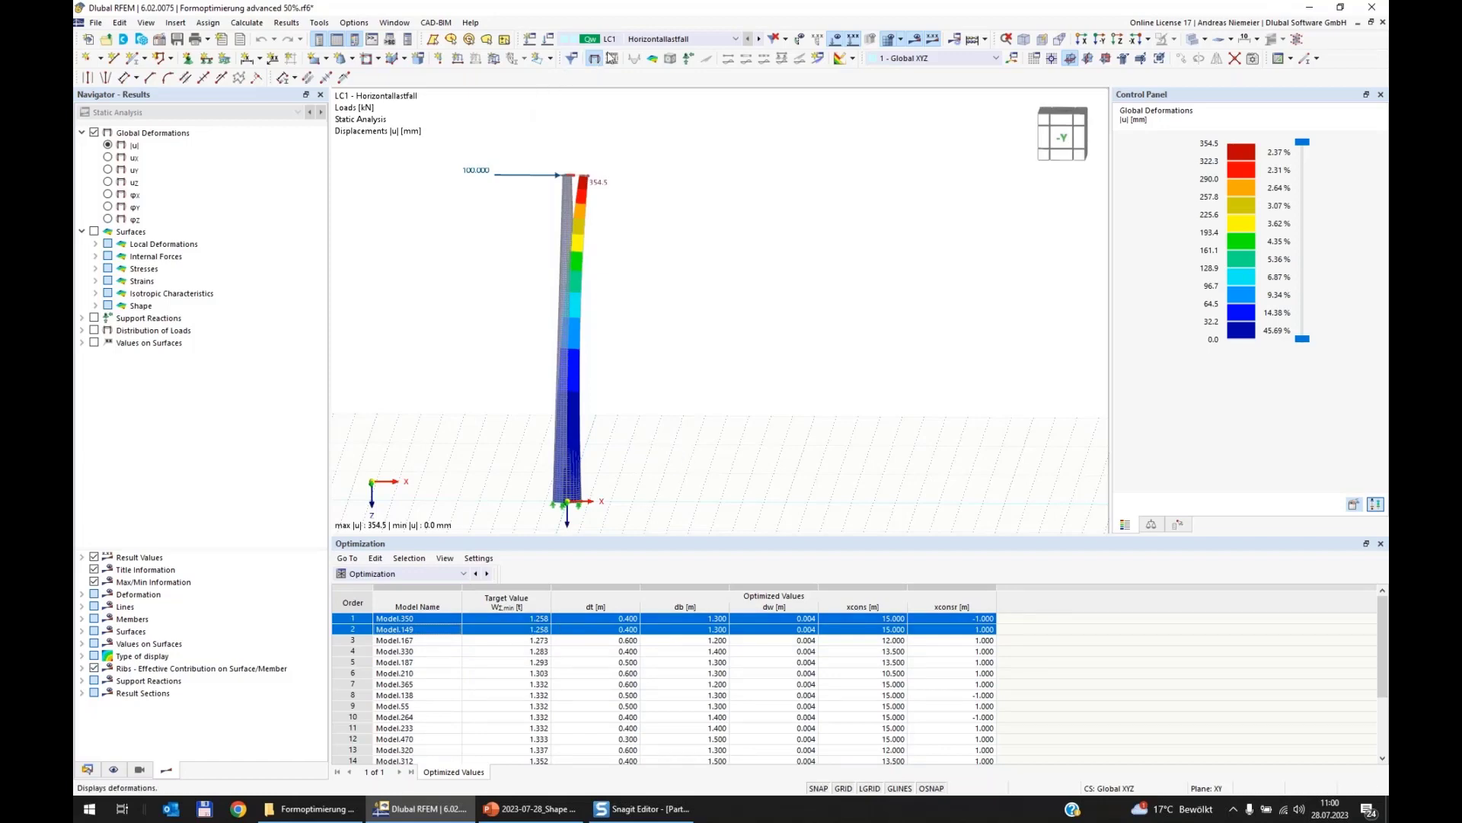
Recalculate the model and show von Mises stresses (max 336.674 N/mm², ratio 0.948) at the tower base.
click(706, 40)
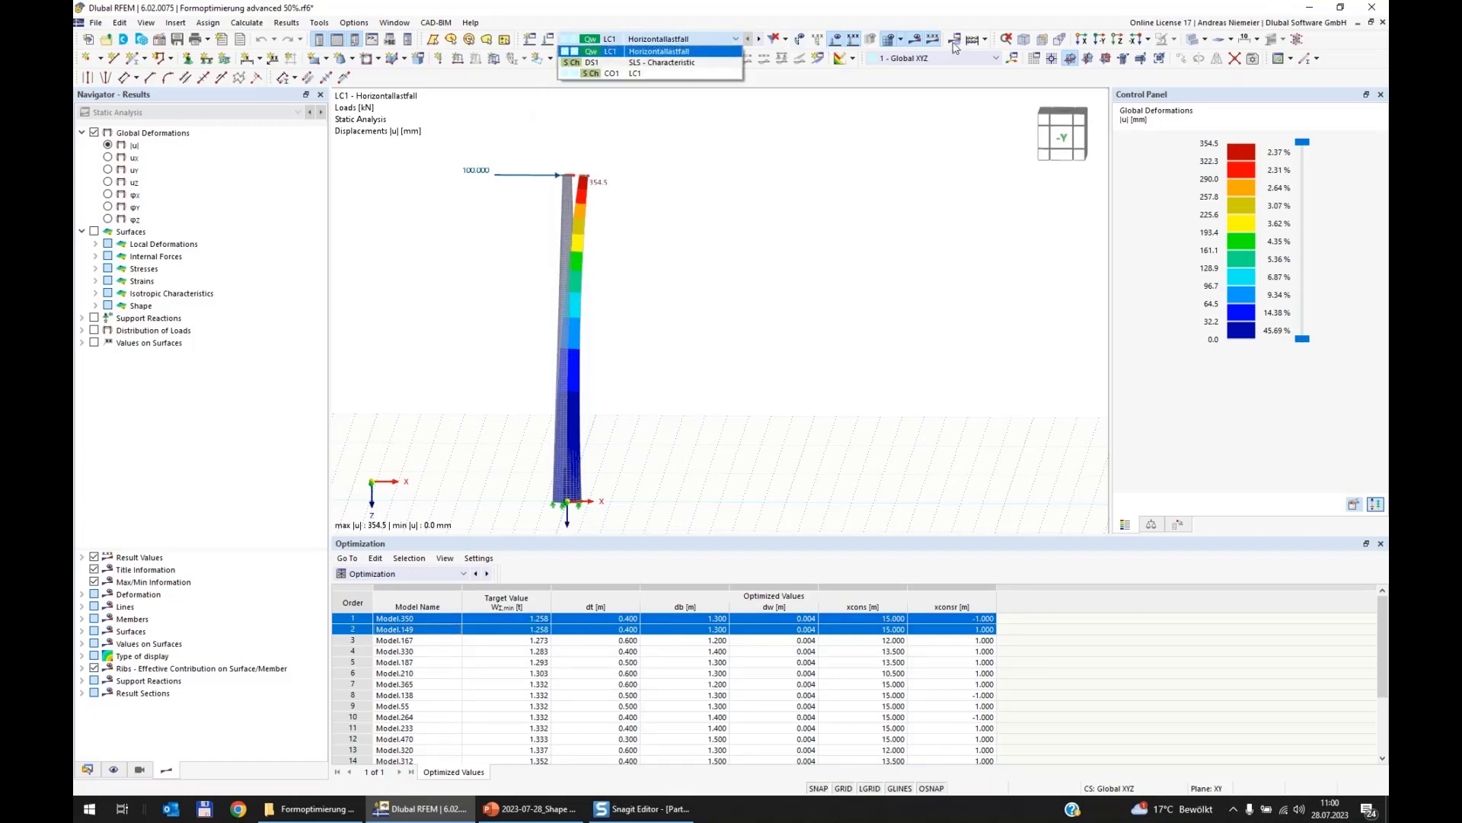
click(985, 39)
click(989, 55)
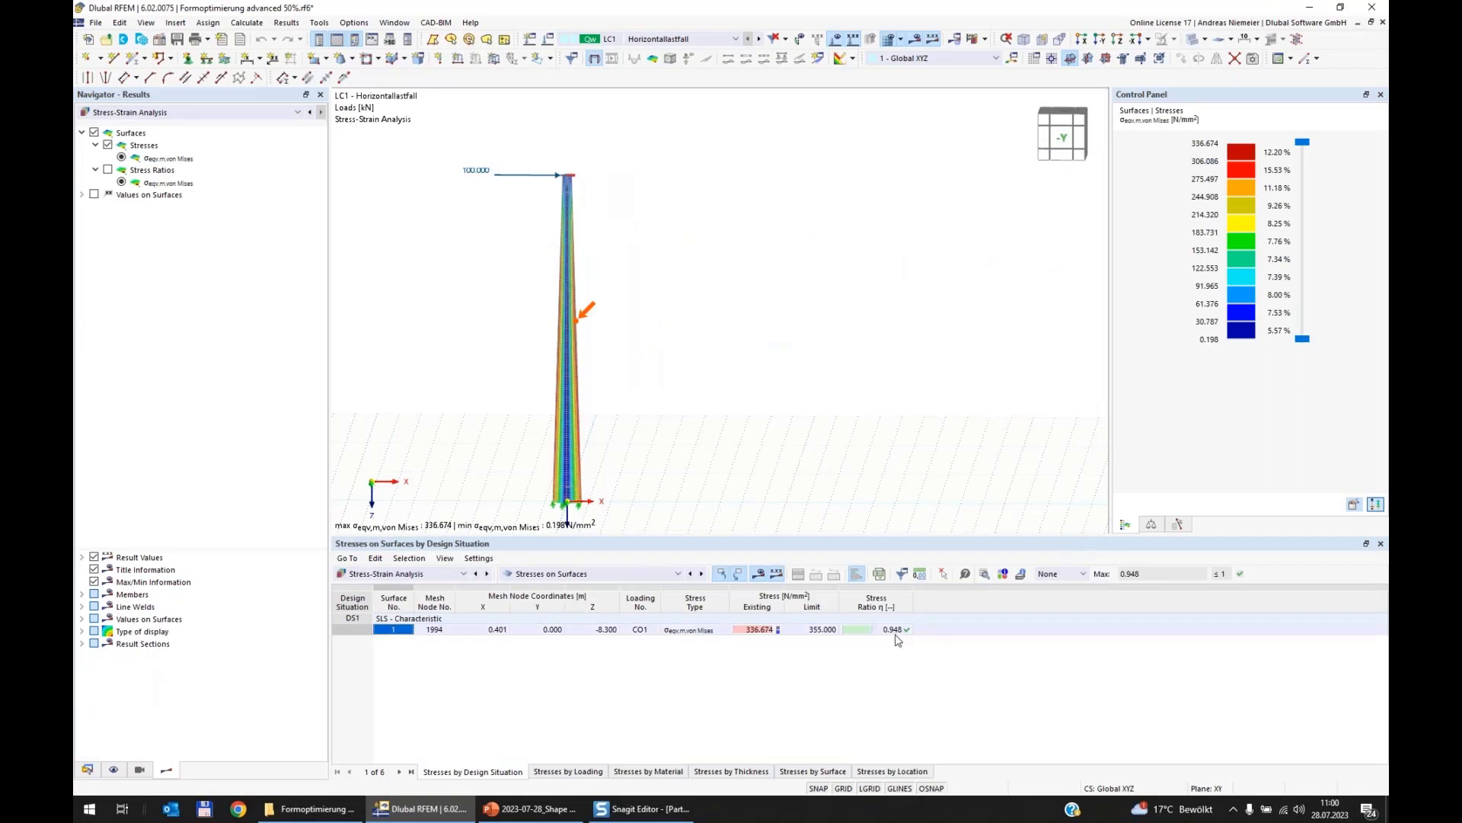
click(943, 634)
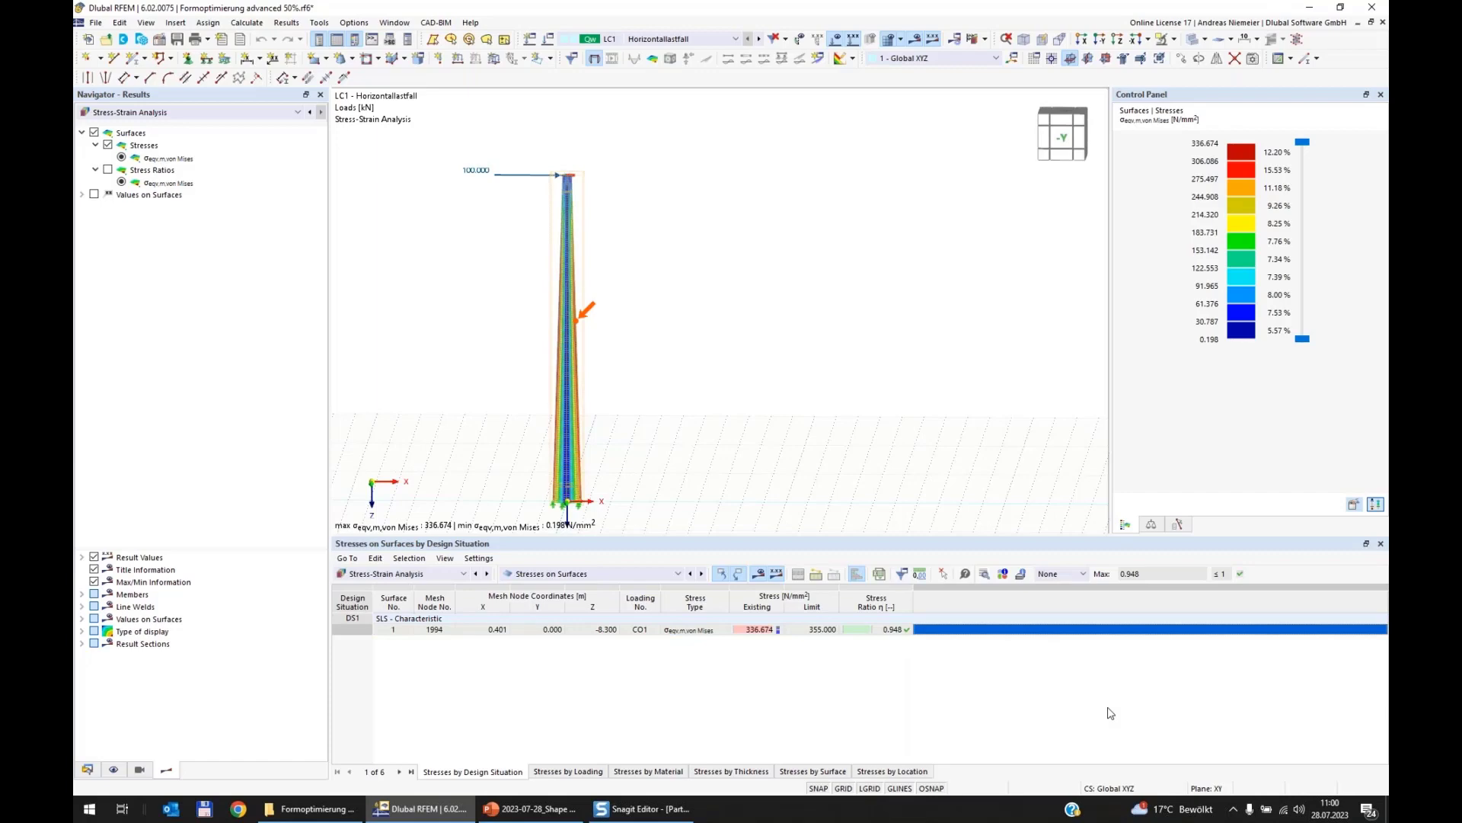
middle_drag(731, 448, 594, 427)
scroll(640, 428, up, 7)
scroll(600, 438, down, 1)
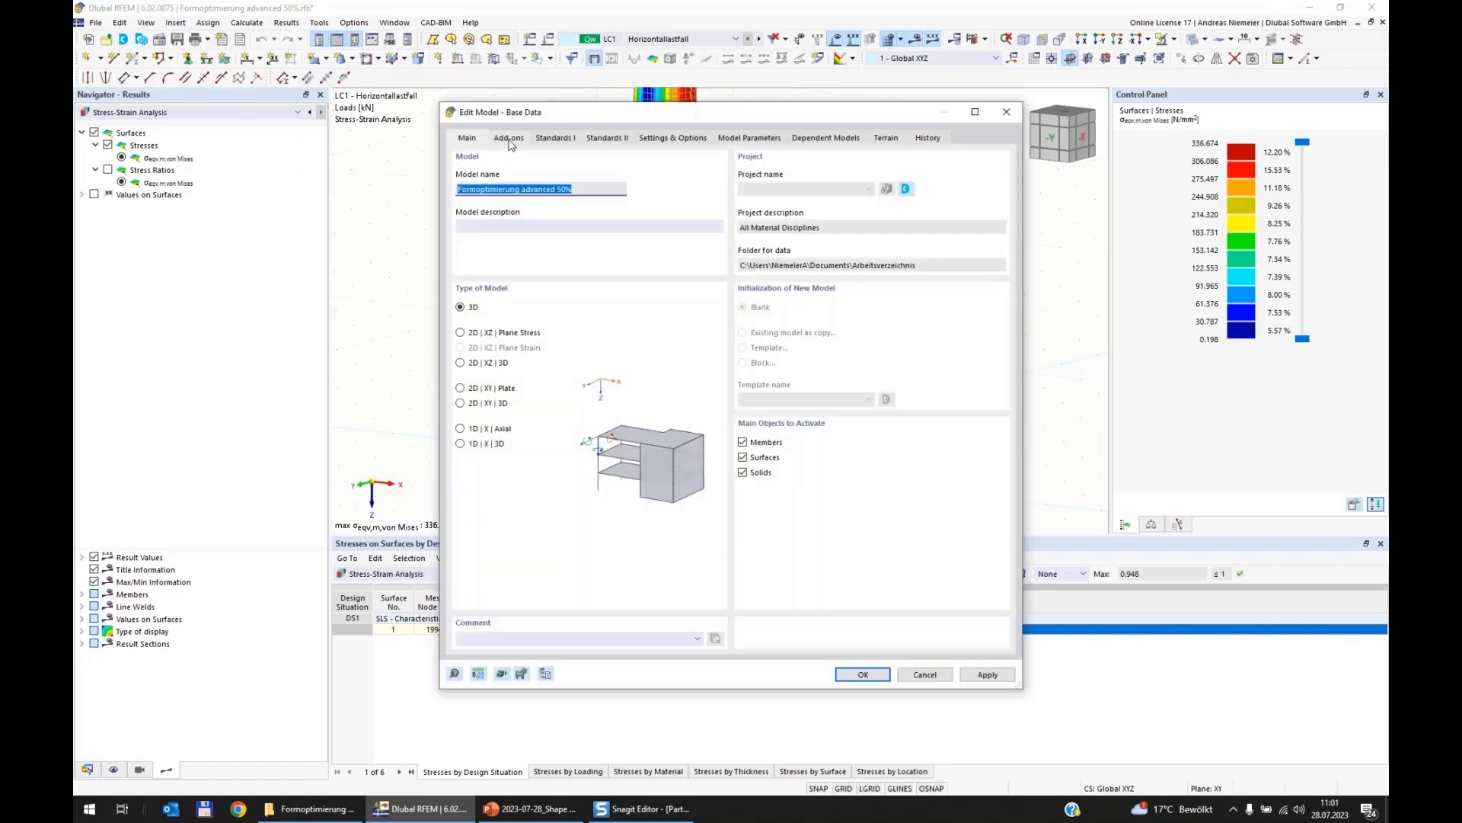
Review the activated add-ons, then the standards: EN 1990 for combinations and EN 1991 for load wizards.
click(510, 140)
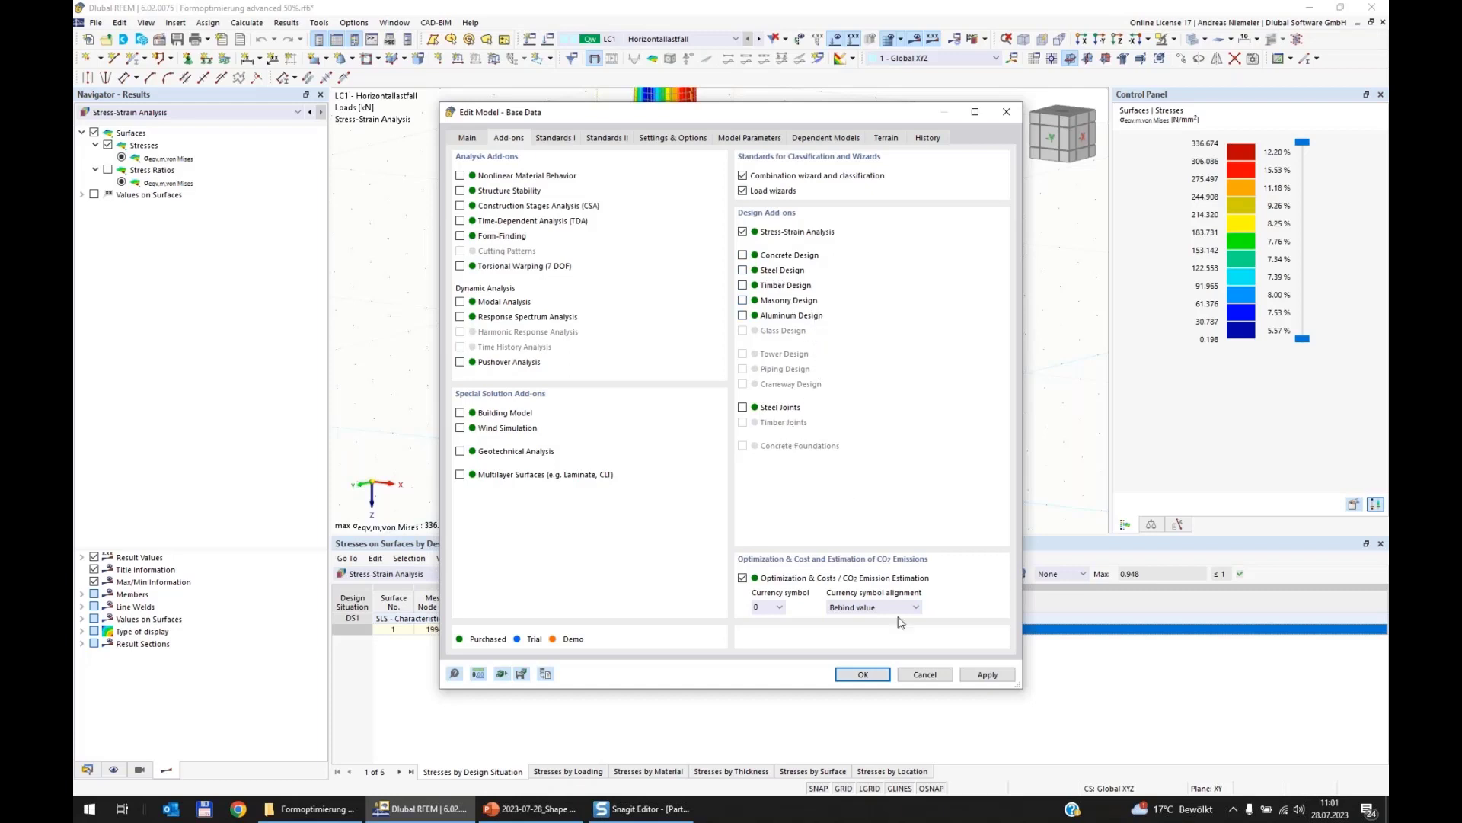
click(557, 139)
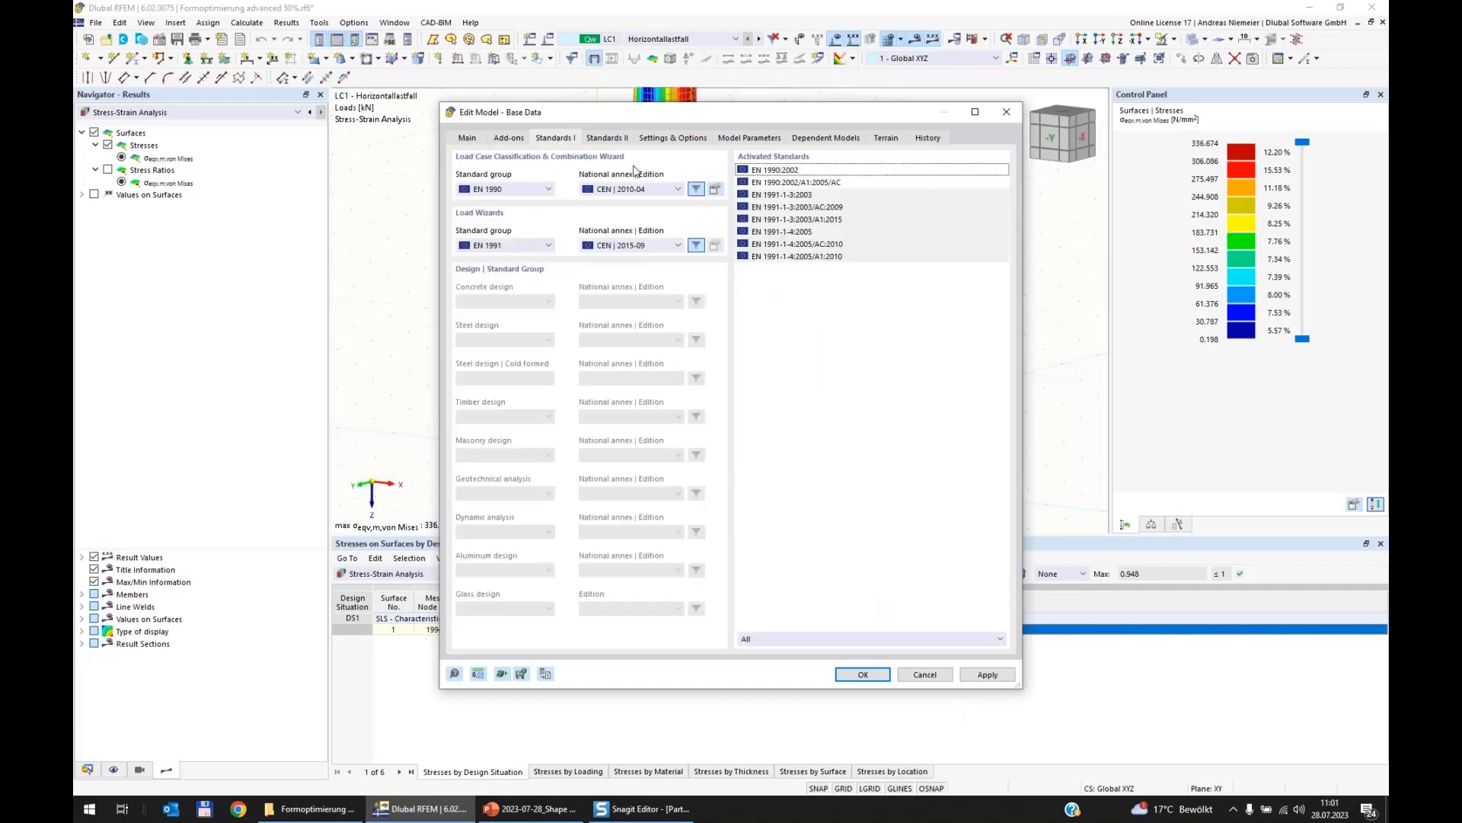
click(530, 246)
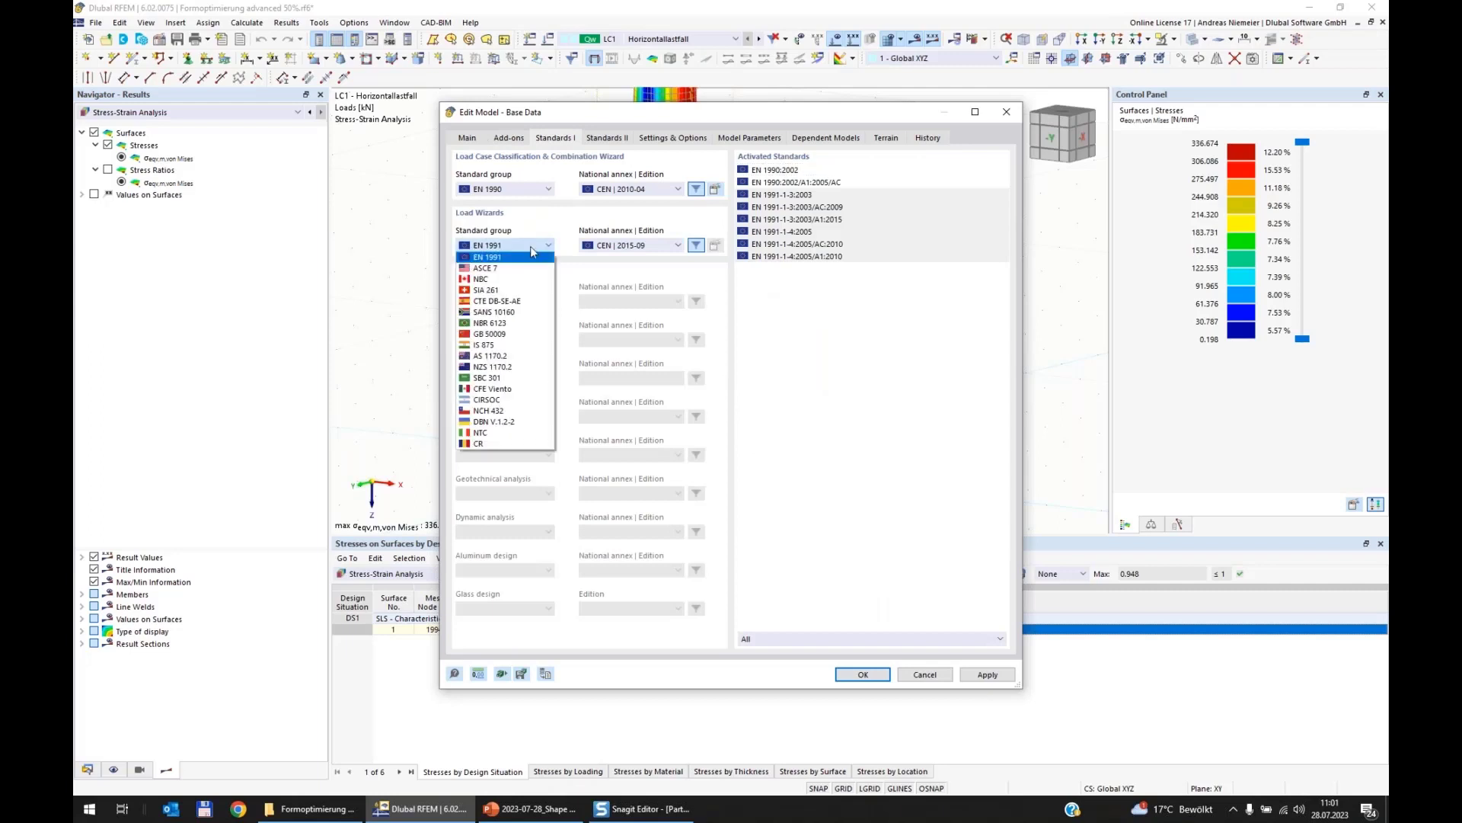
click(530, 246)
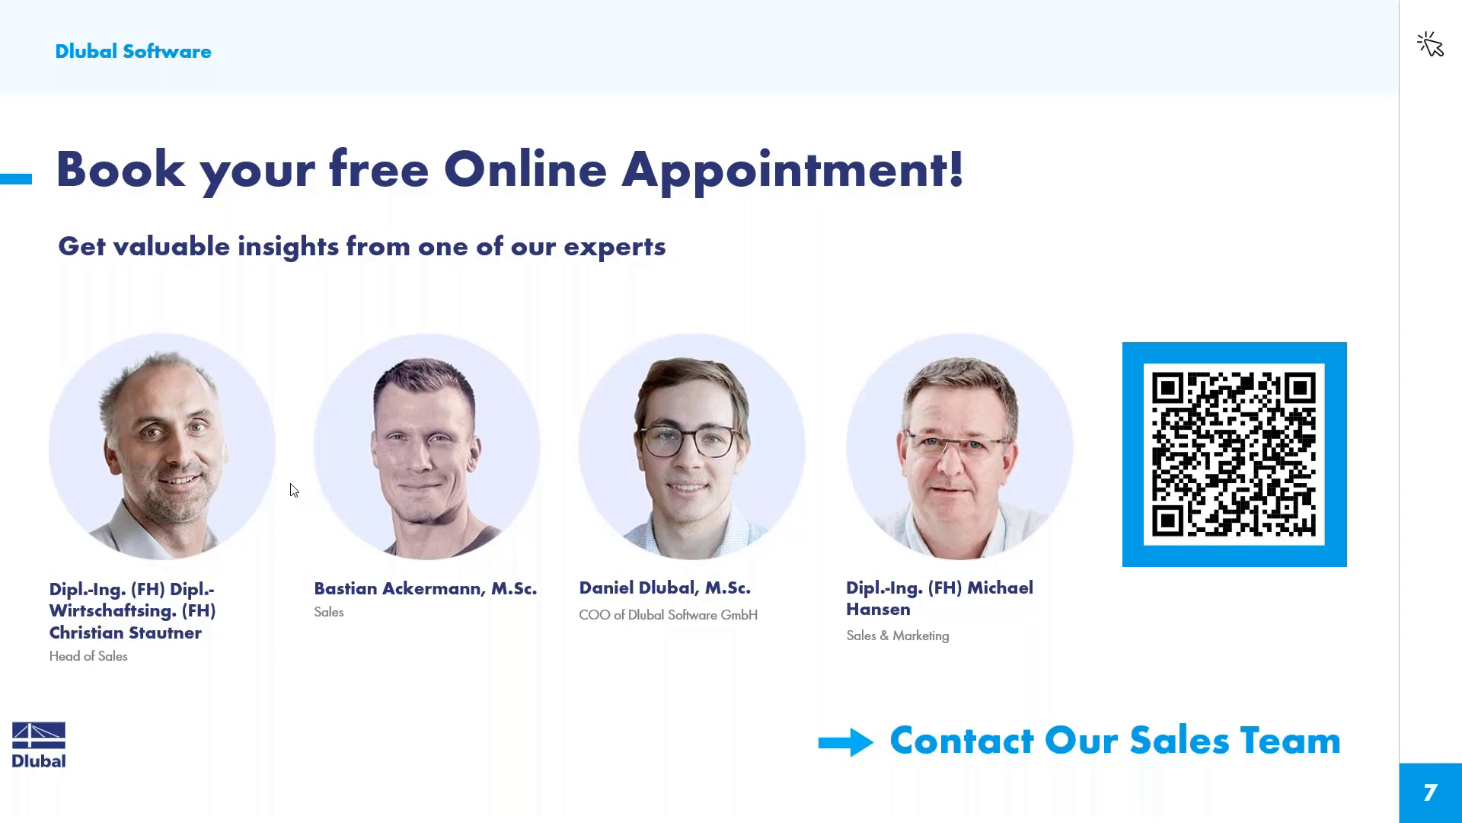
Switch from the PowerPoint slideshow to the dlubal.com home page in Chrome.
key(alt+Tab)
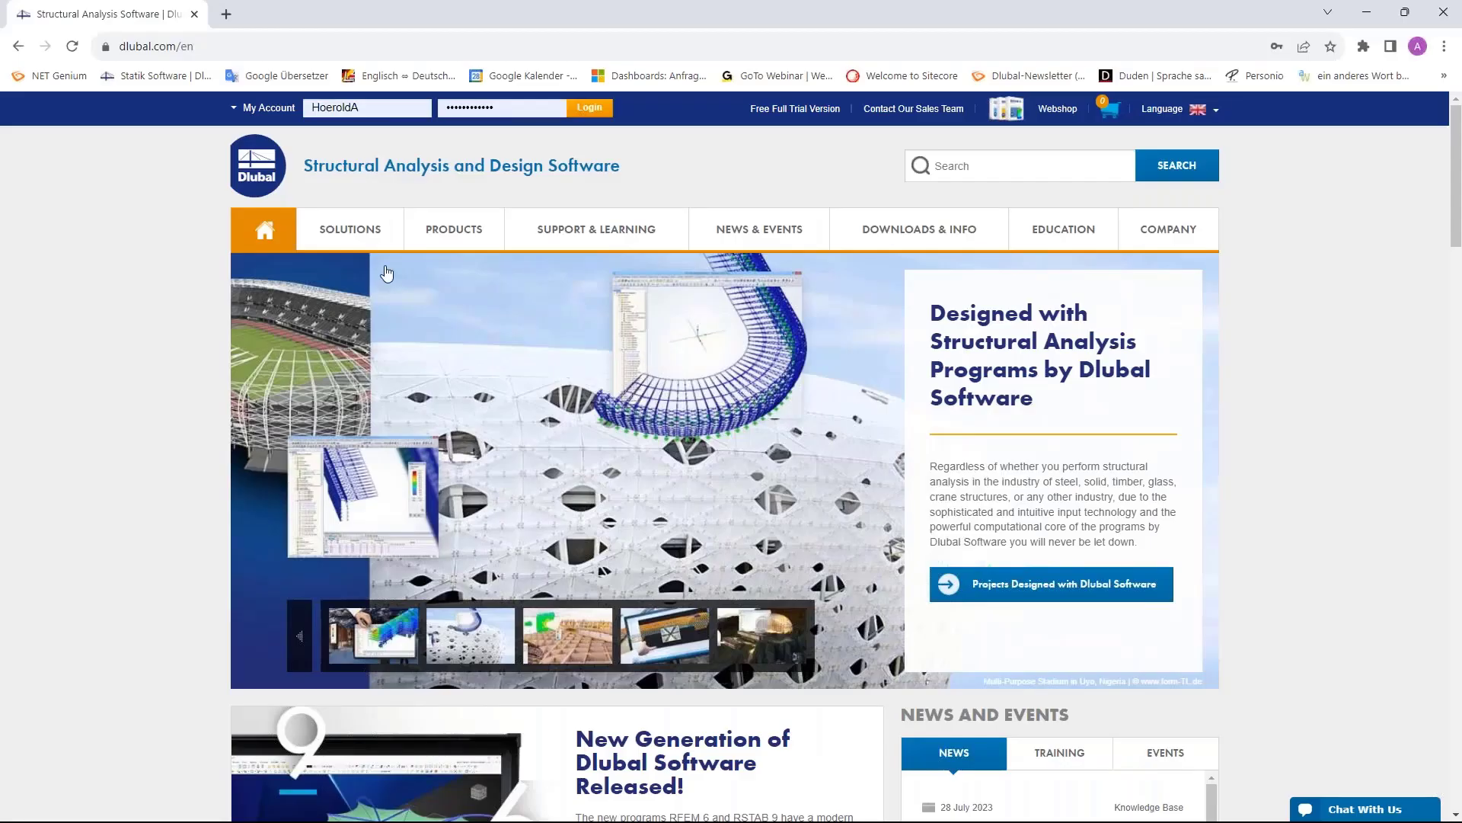
Go to the Webinars page via the NEWS & EVENTS menu.
mouse_move(661, 231)
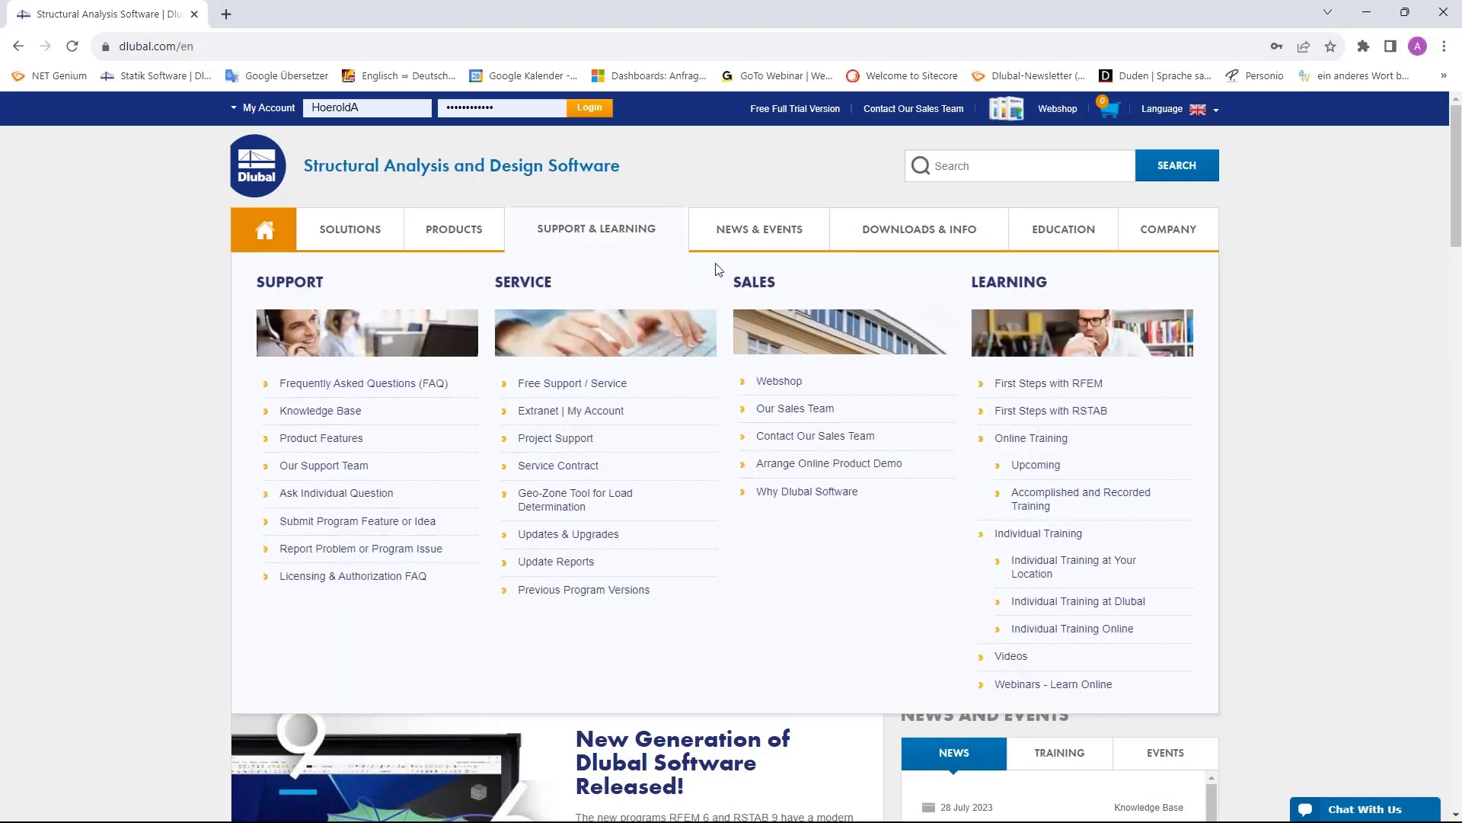
mouse_move(737, 255)
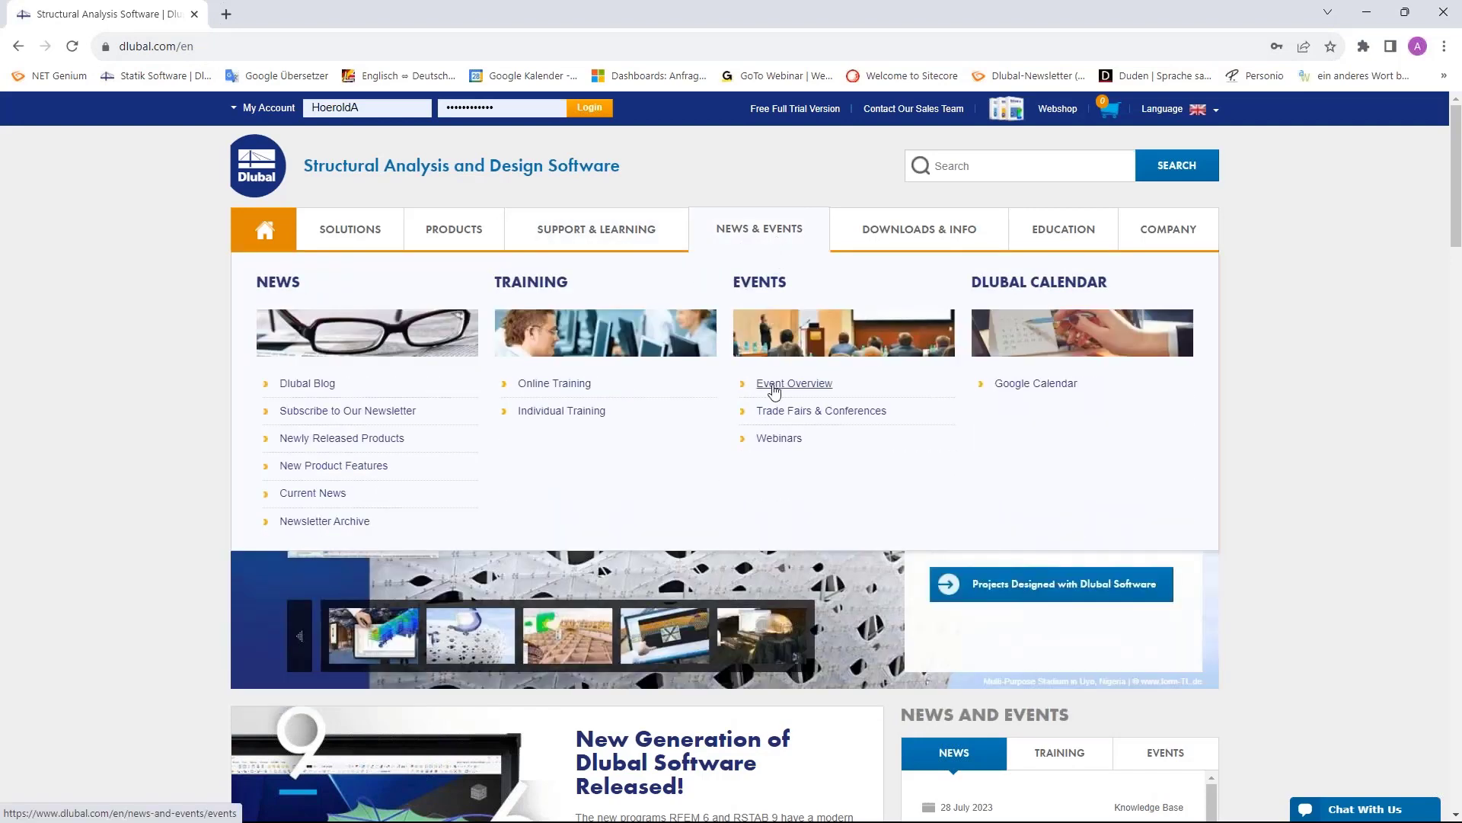
click(781, 440)
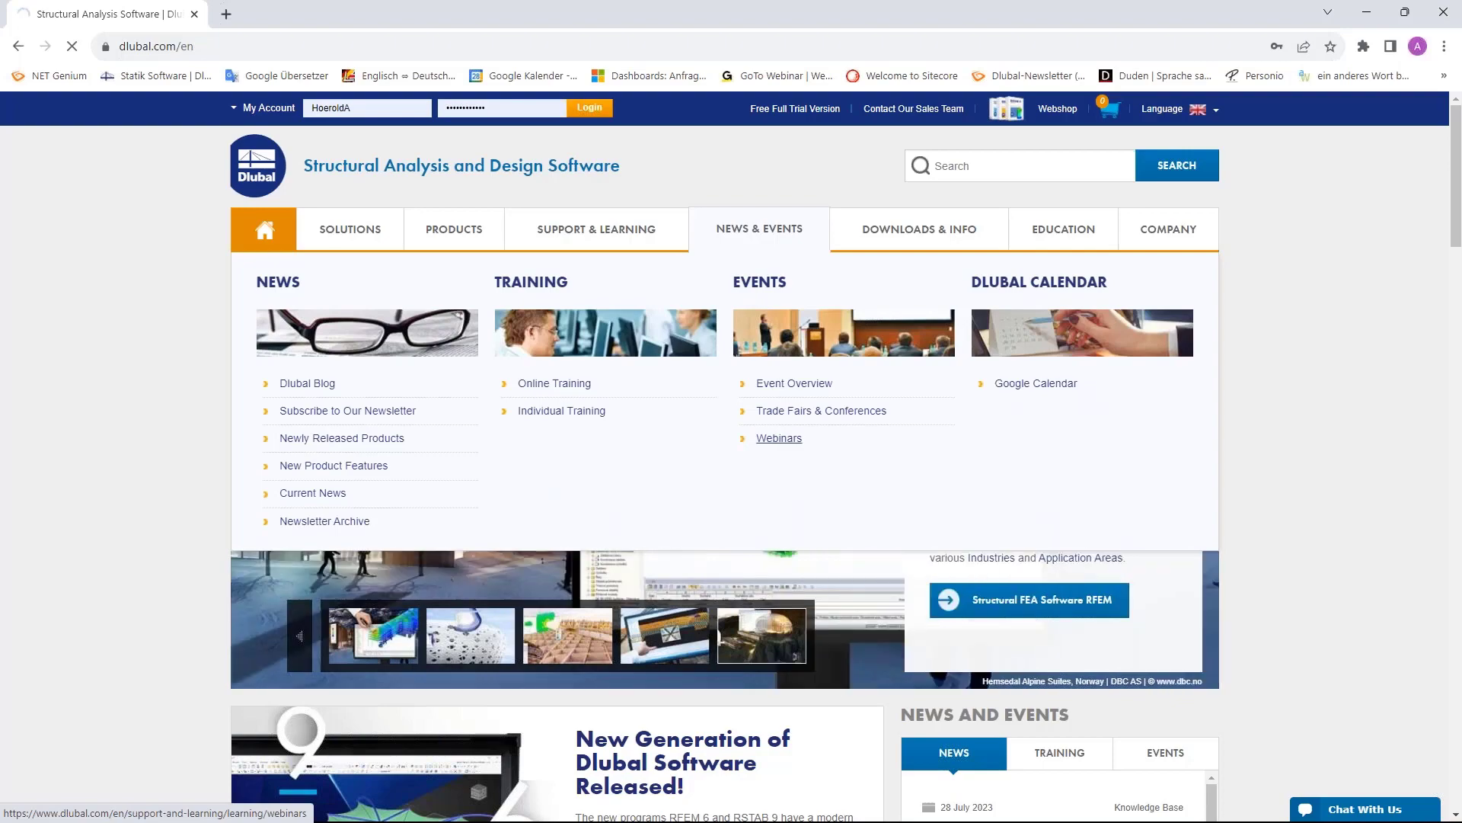
Find and open the 'Shape Optimization of Tapered Members' webinar in the listing.
scroll(781, 441, down, 6)
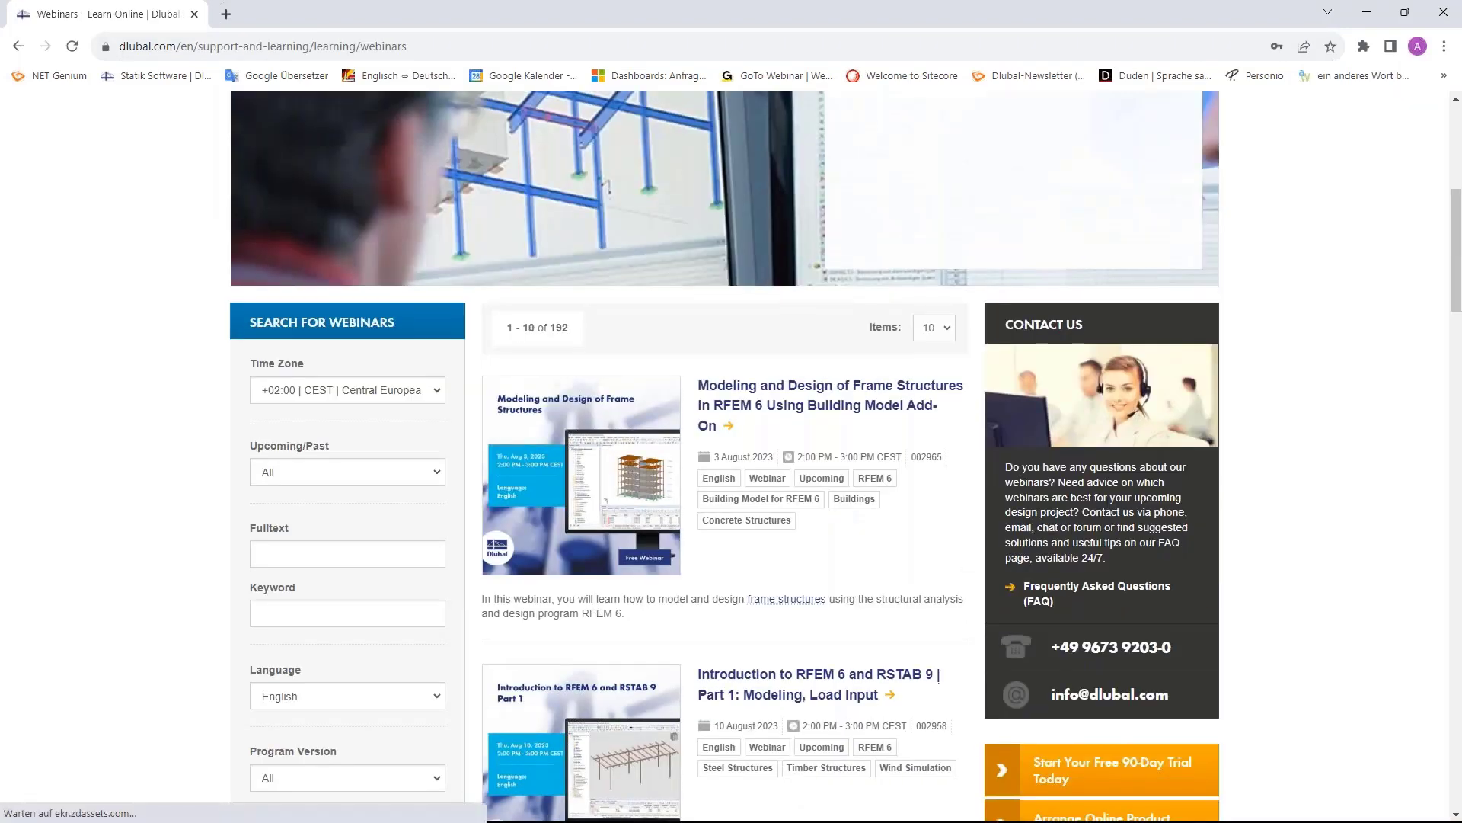
scroll(796, 440, down, 3)
scroll(795, 440, up, 2)
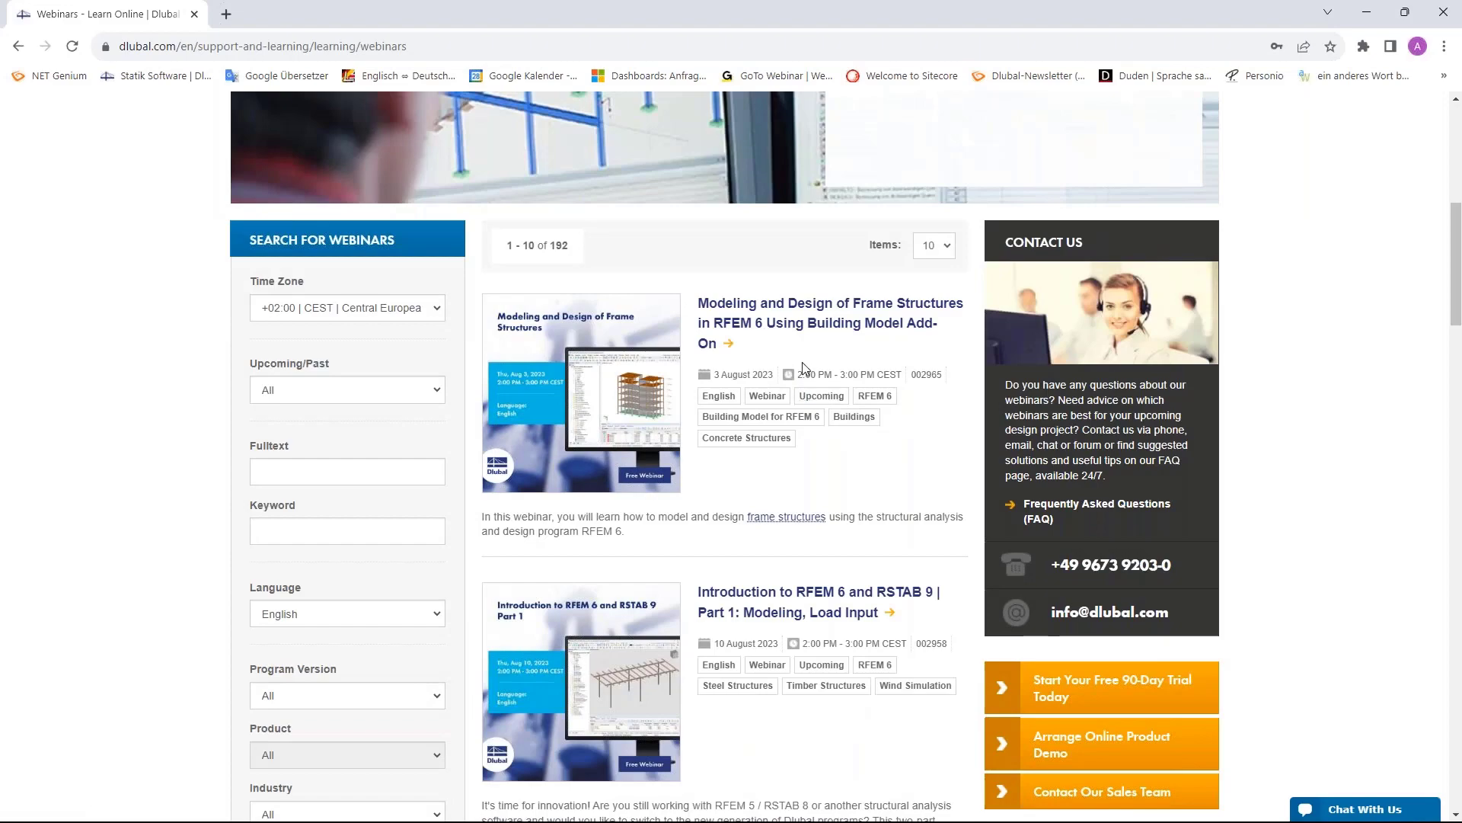
scroll(804, 368, down, 3)
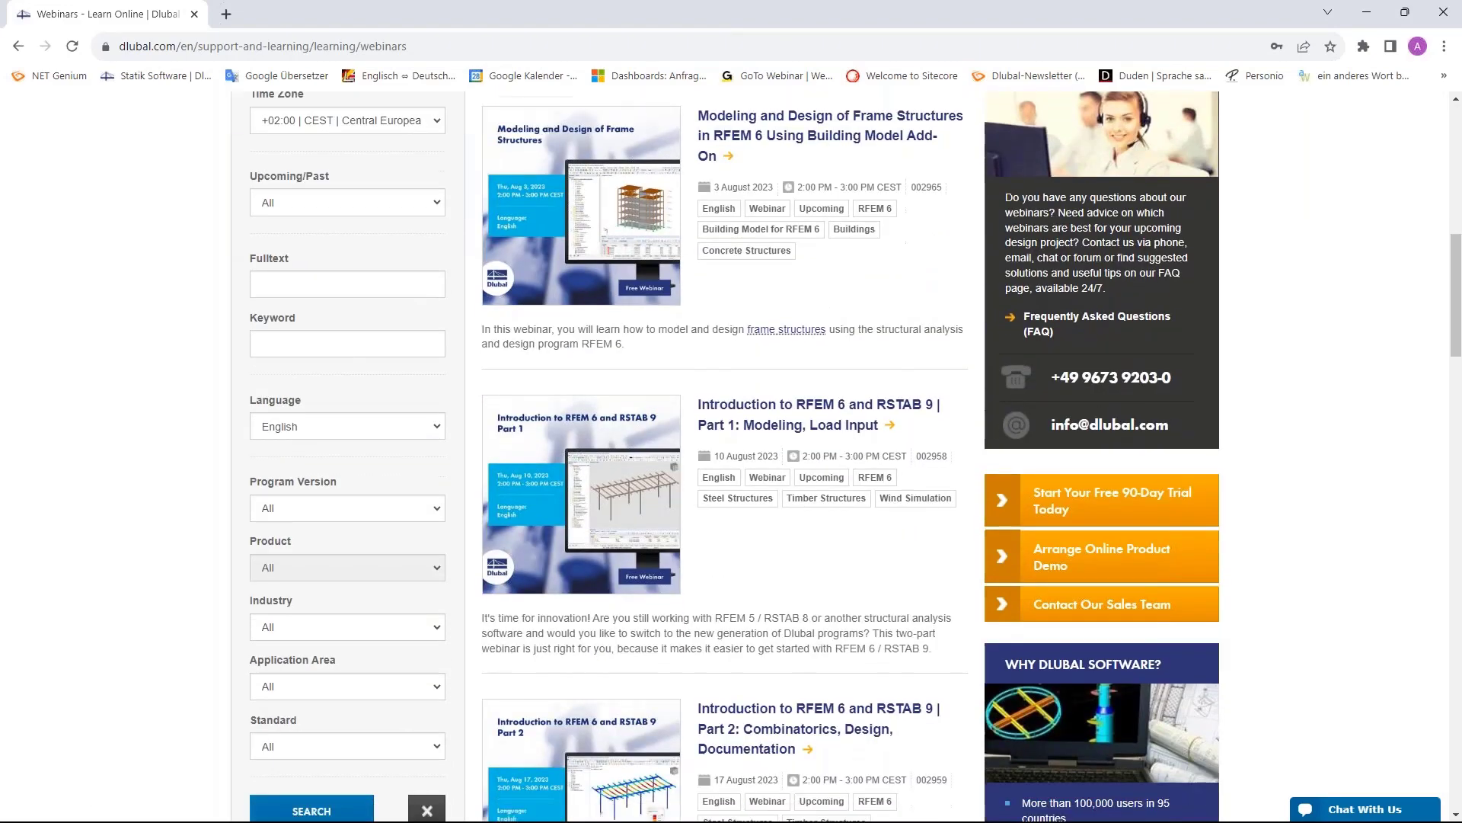
scroll(756, 424, down, 5)
scroll(756, 424, up, 4)
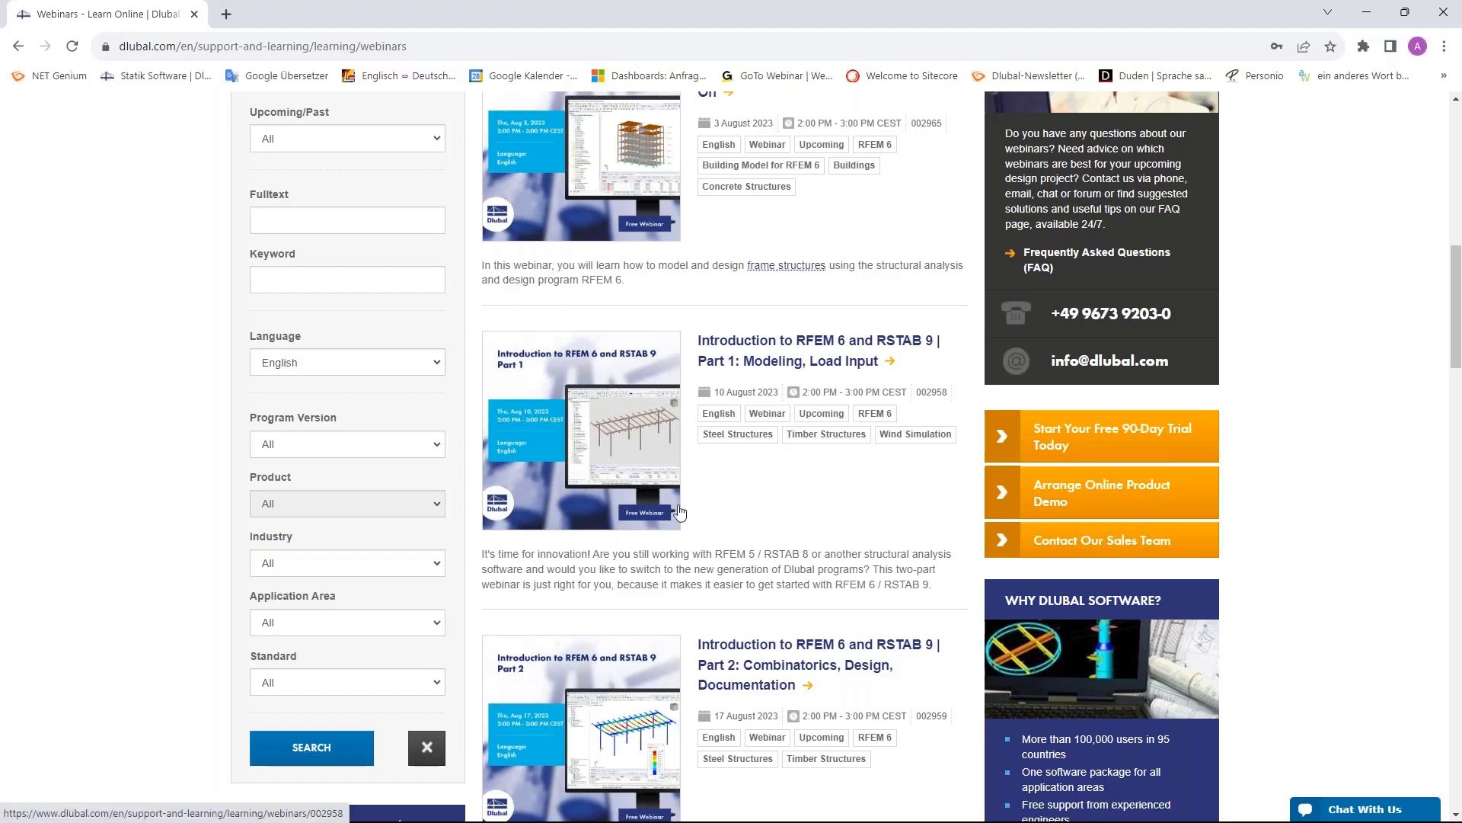
scroll(750, 534, down, 1)
scroll(751, 534, down, 2)
scroll(755, 503, down, 2)
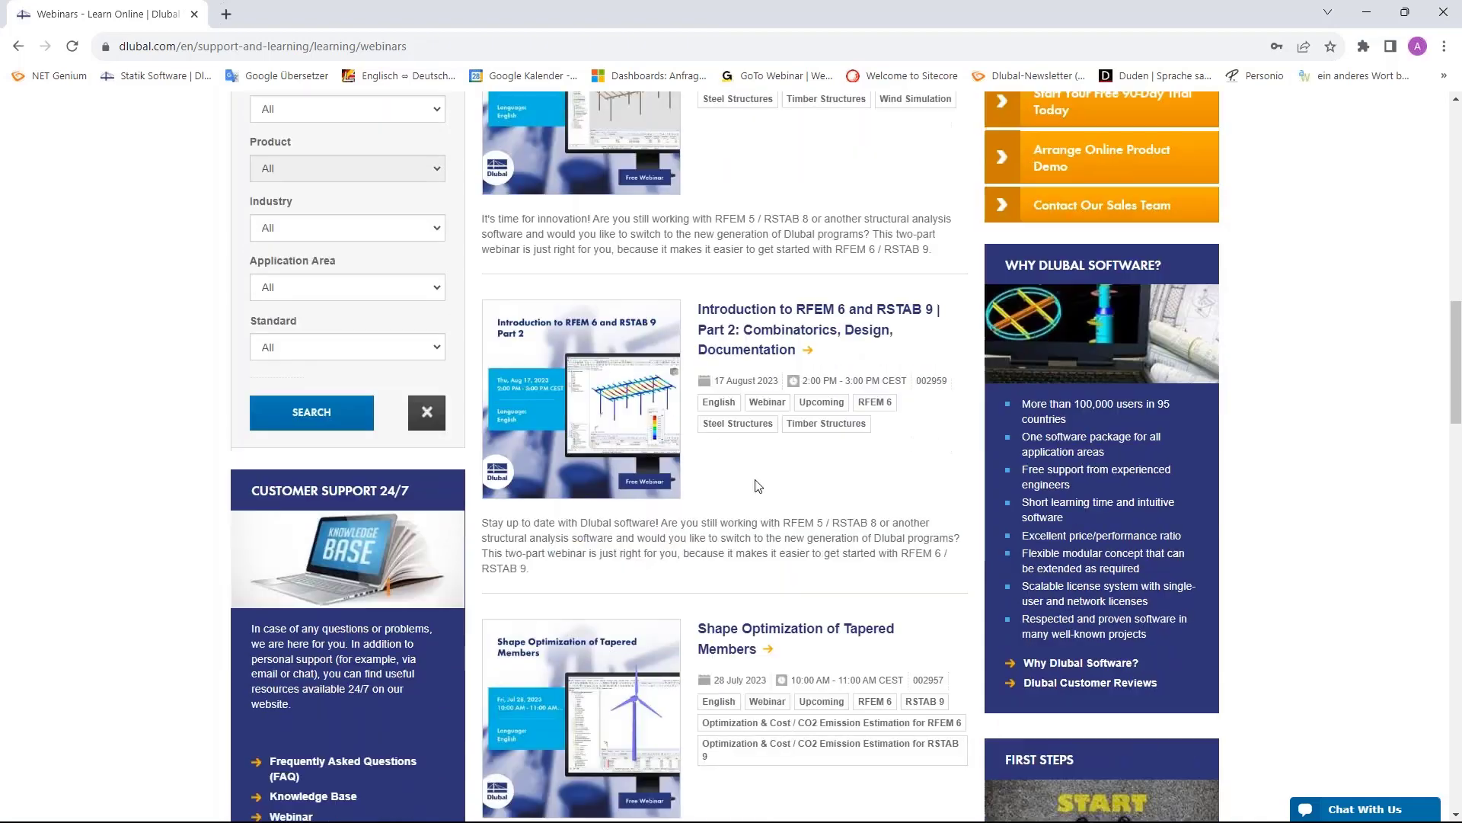
scroll(757, 482, down, 2)
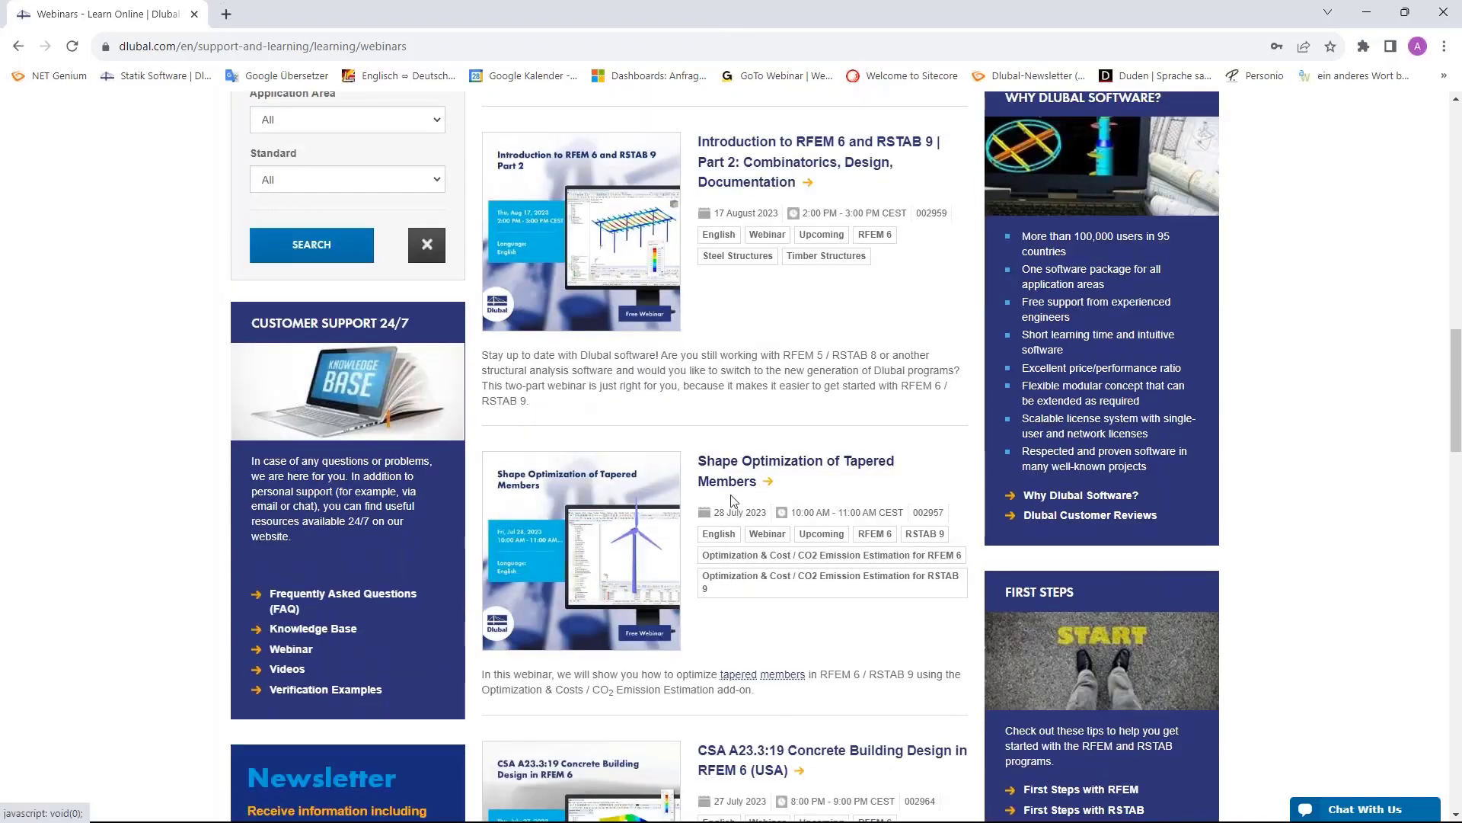
click(741, 469)
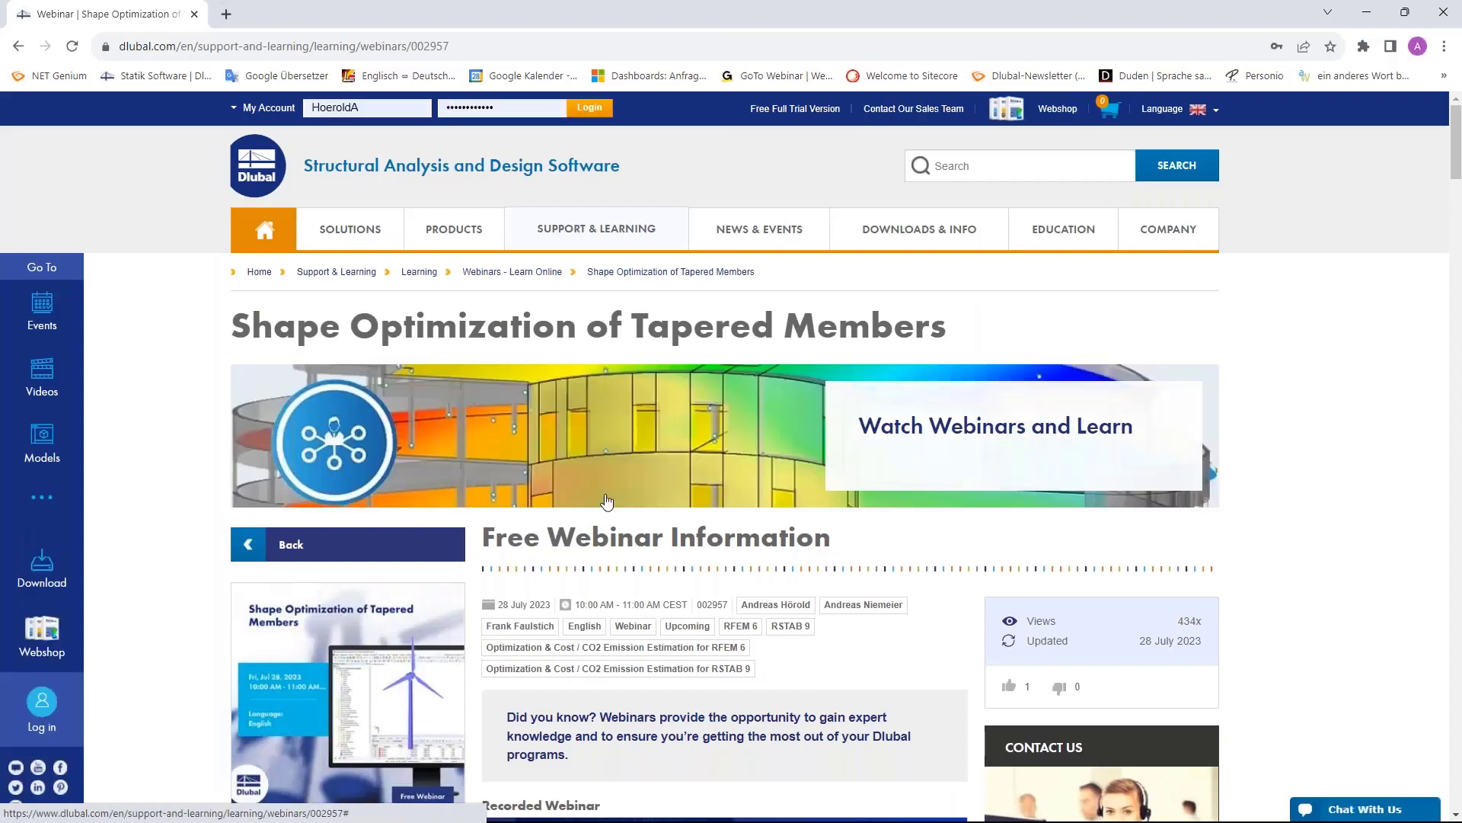
Scroll the webinar page down to the Models to Download section with Steel Tower and the PDF slides.
scroll(607, 500, down, 6)
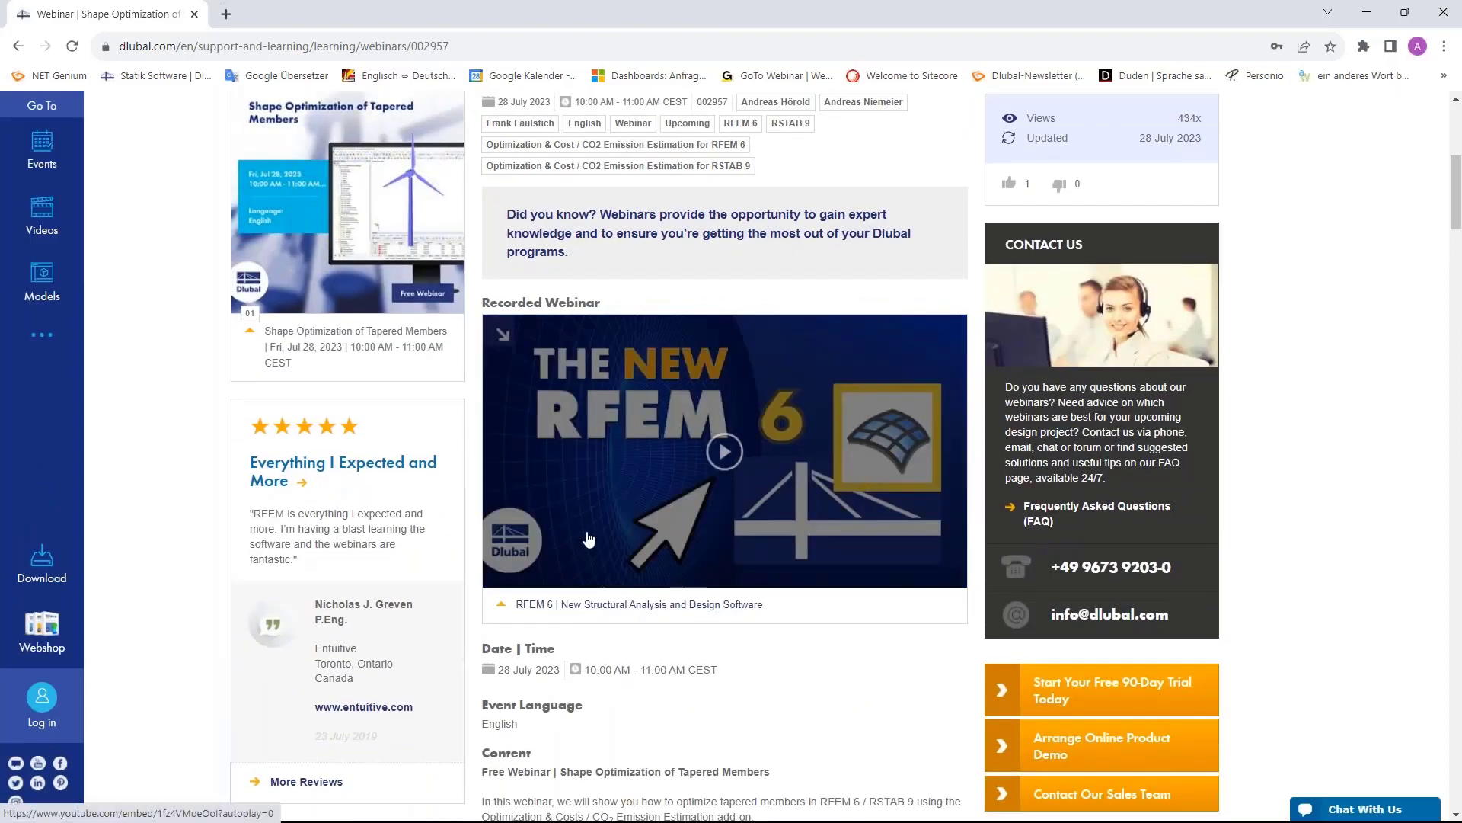
scroll(589, 538, up, 4)
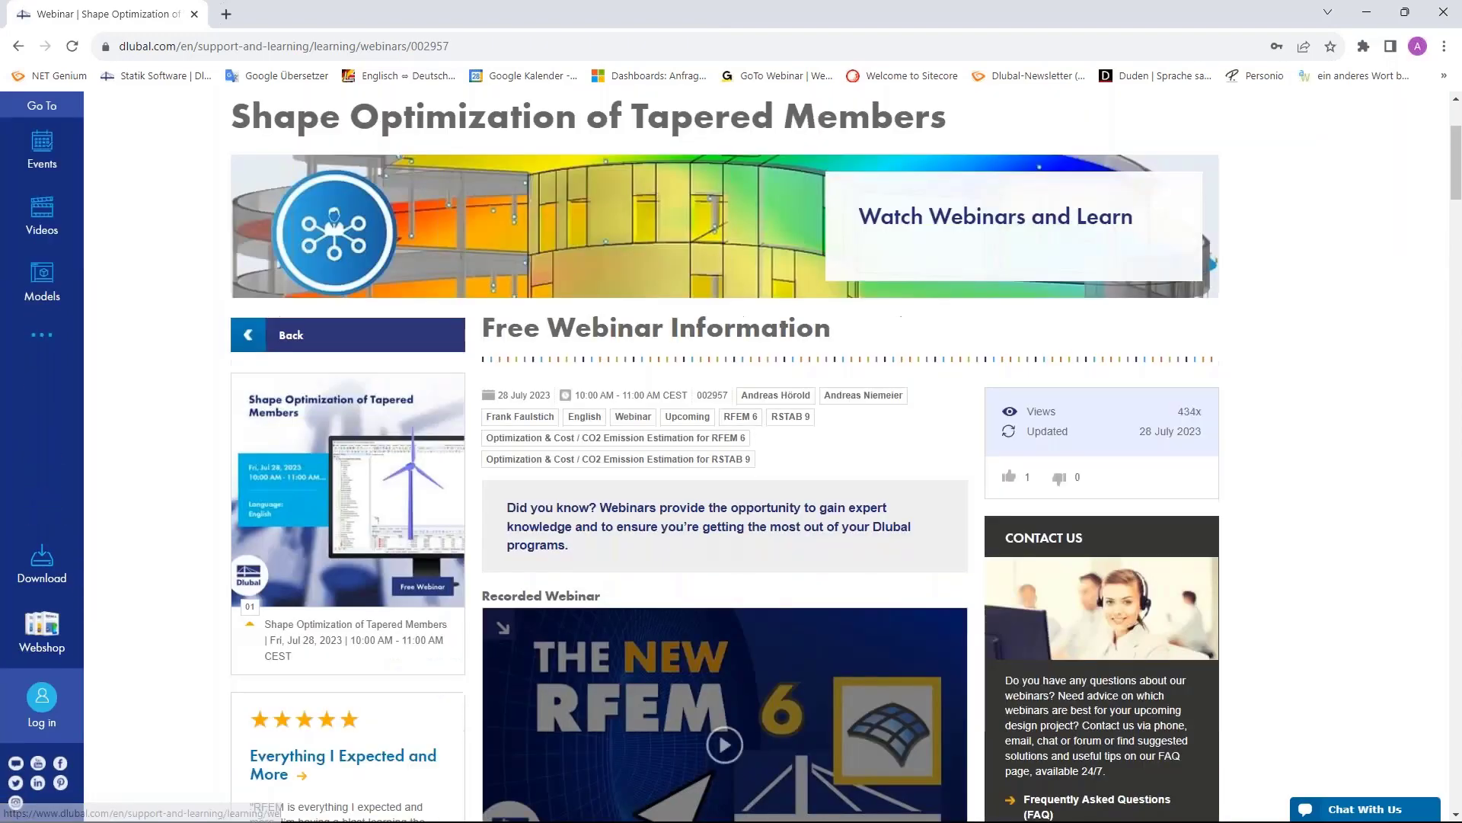
scroll(754, 495, down, 4)
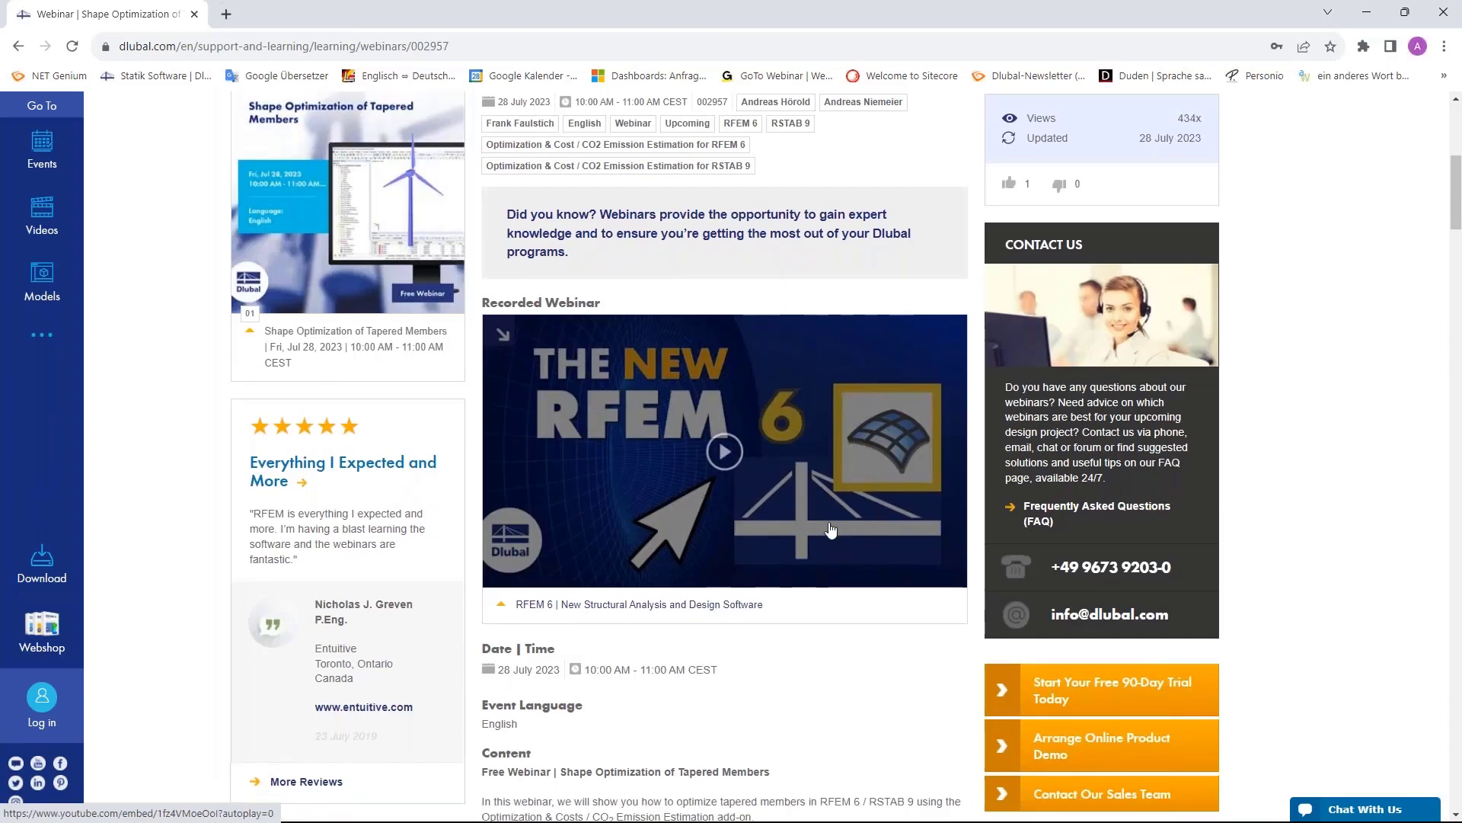
scroll(830, 529, down, 7)
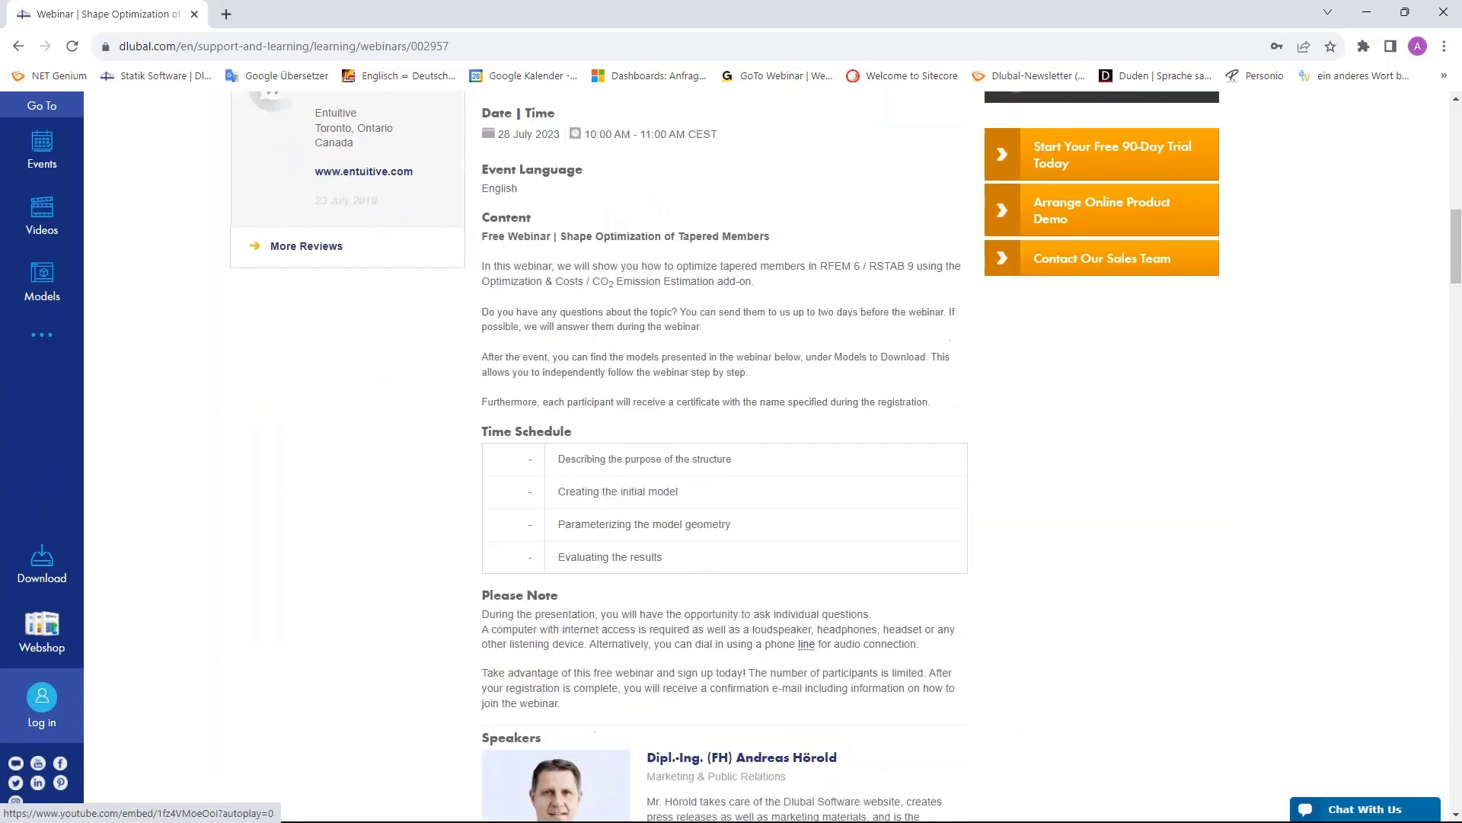
scroll(632, 598, down, 8)
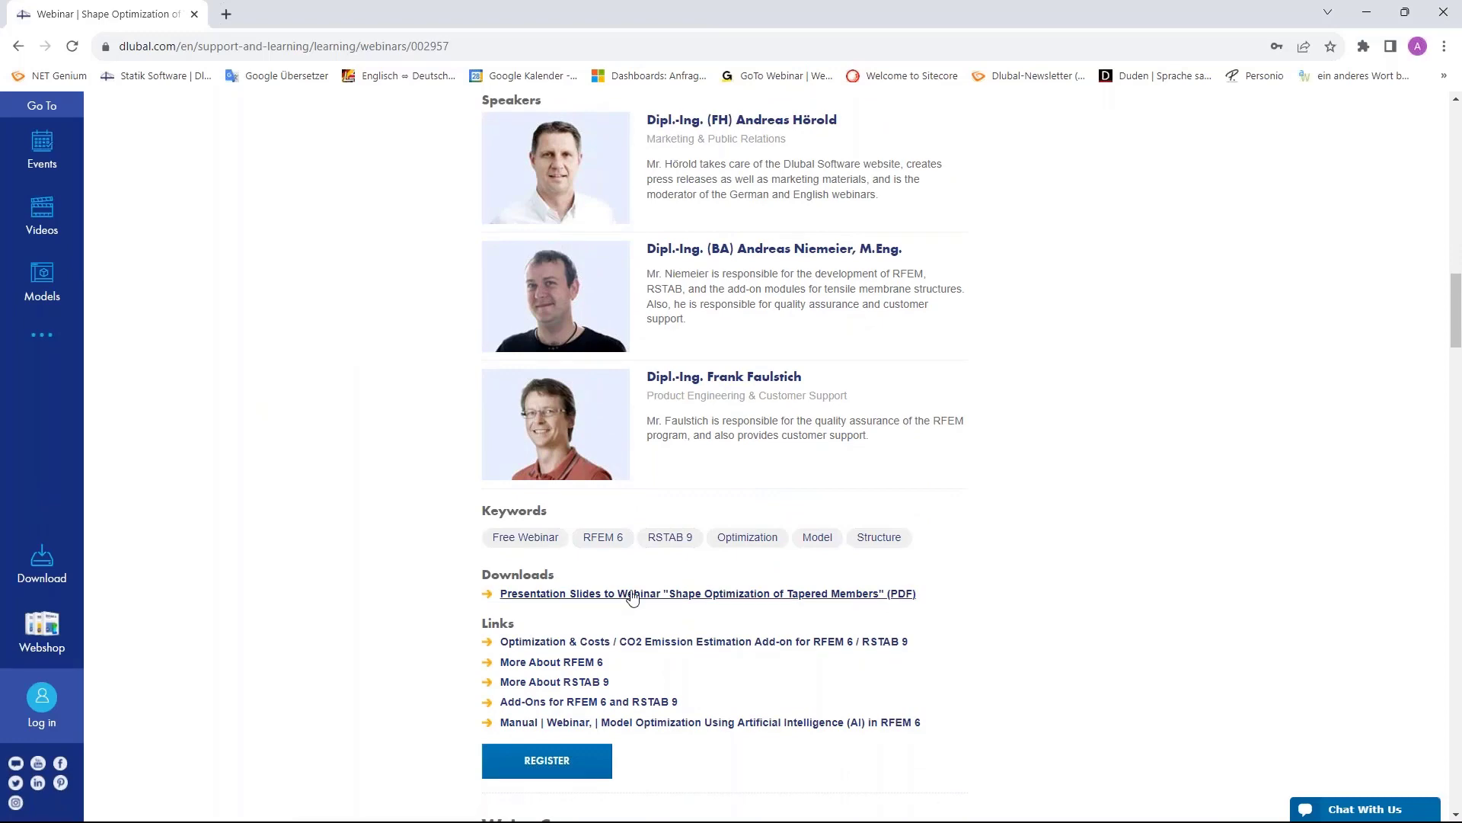
scroll(735, 603, down, 2)
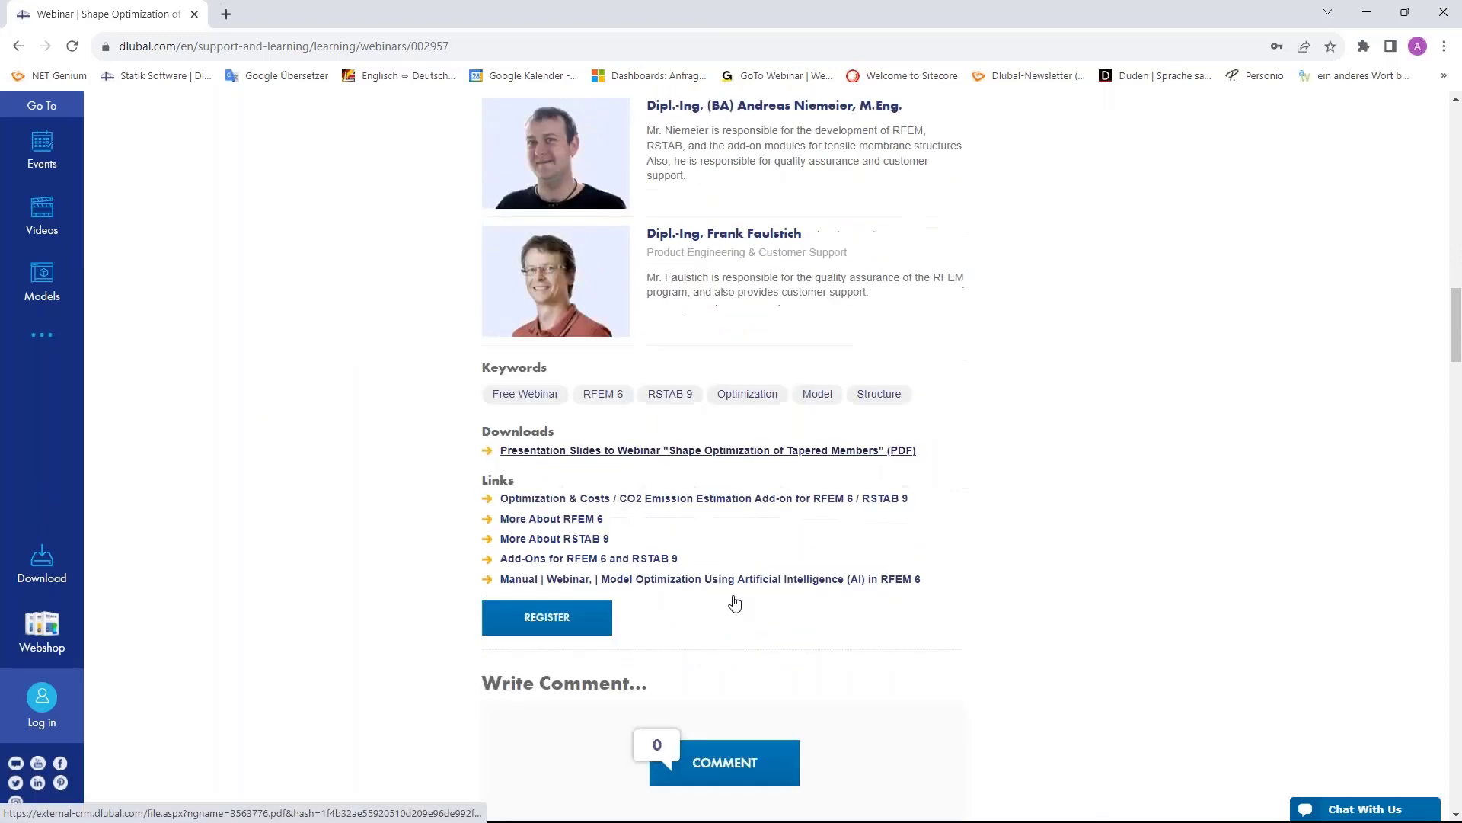
scroll(735, 603, down, 13)
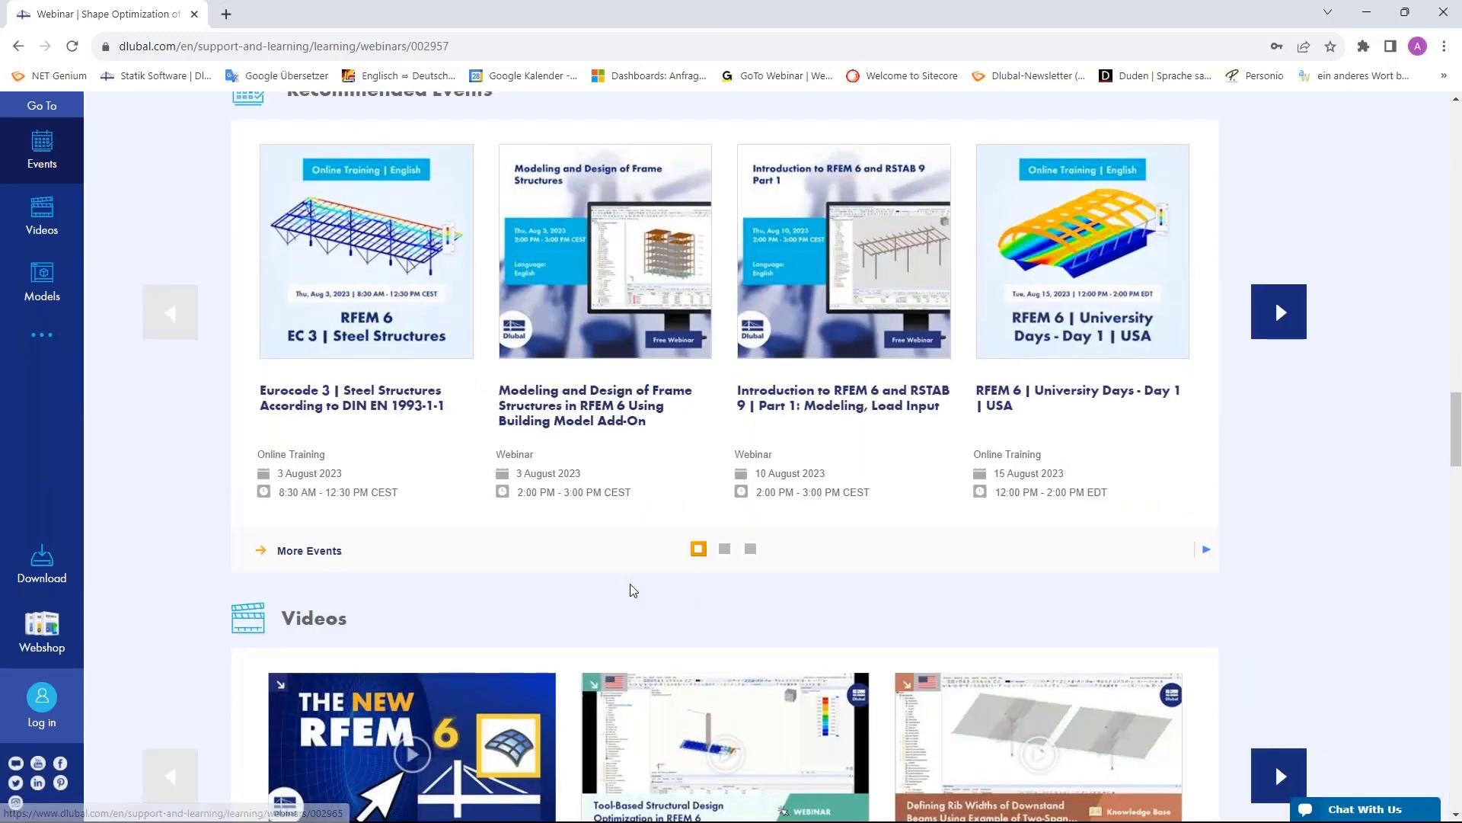
scroll(632, 591, down, 9)
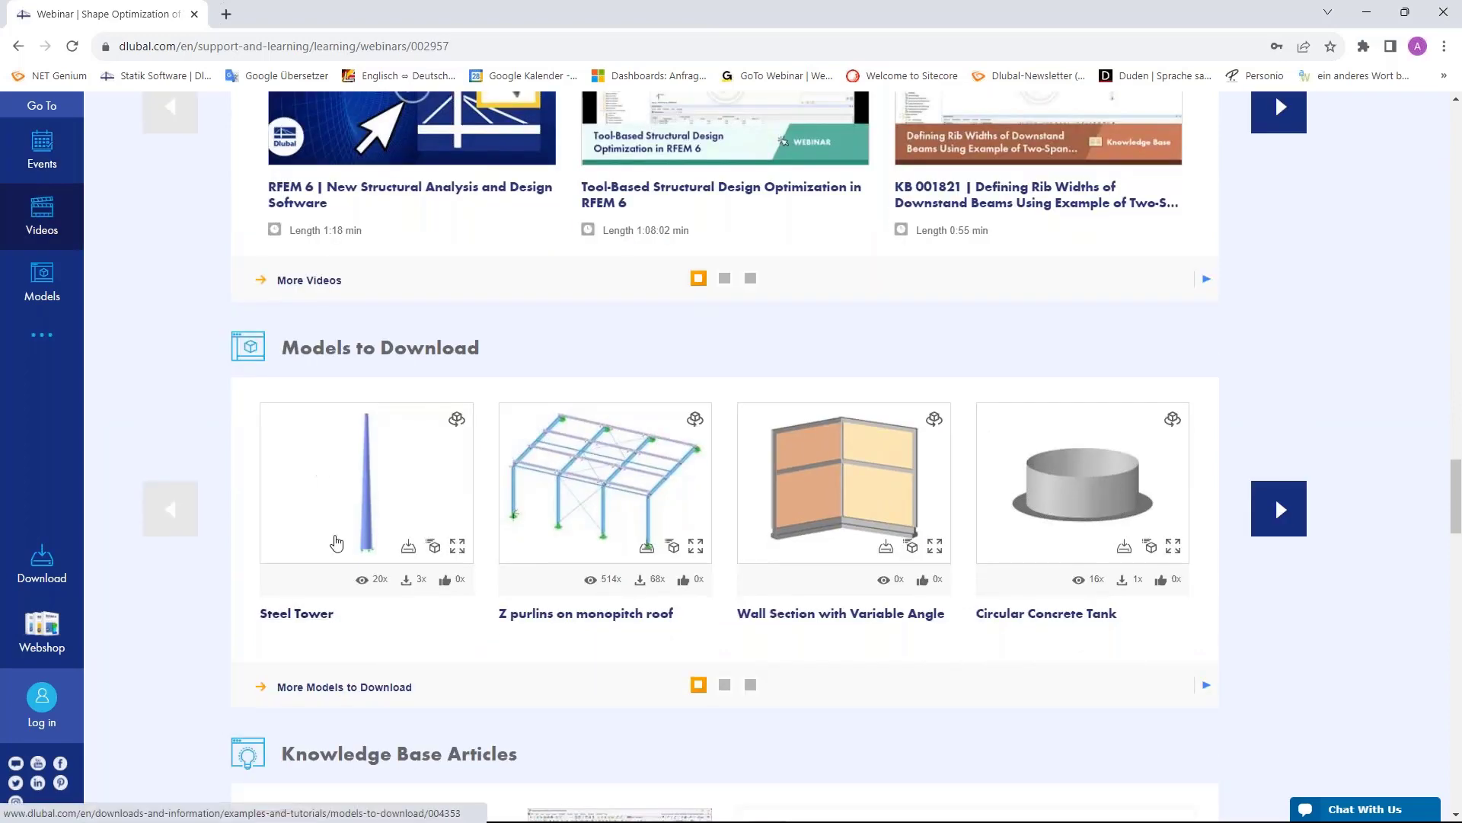